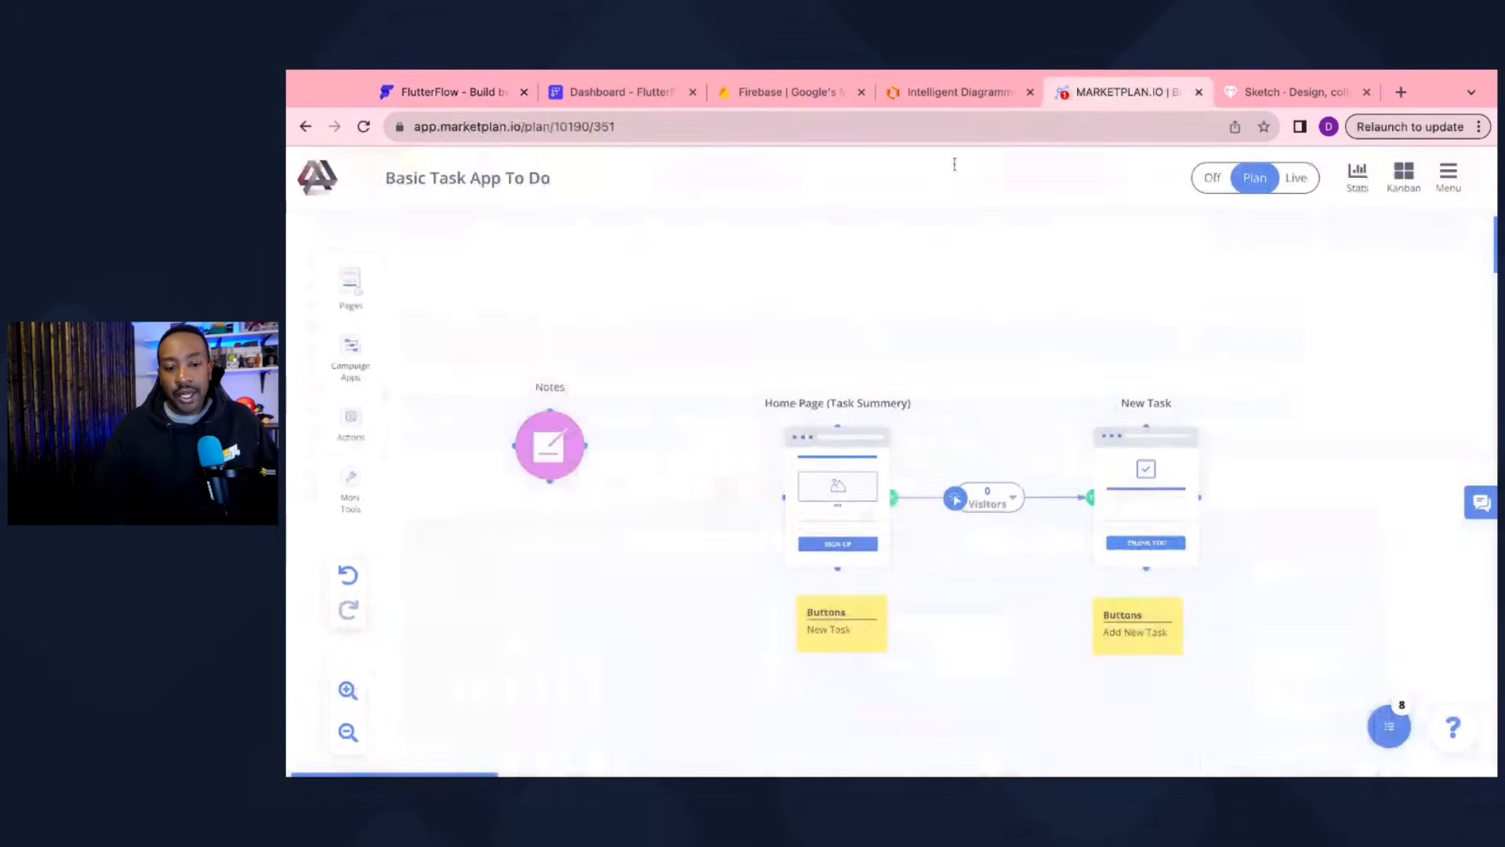
# Step: Open the Basic Task App To Do notes, read the six-step build list, then go to Lucidchart
pyautogui.click(552, 450)
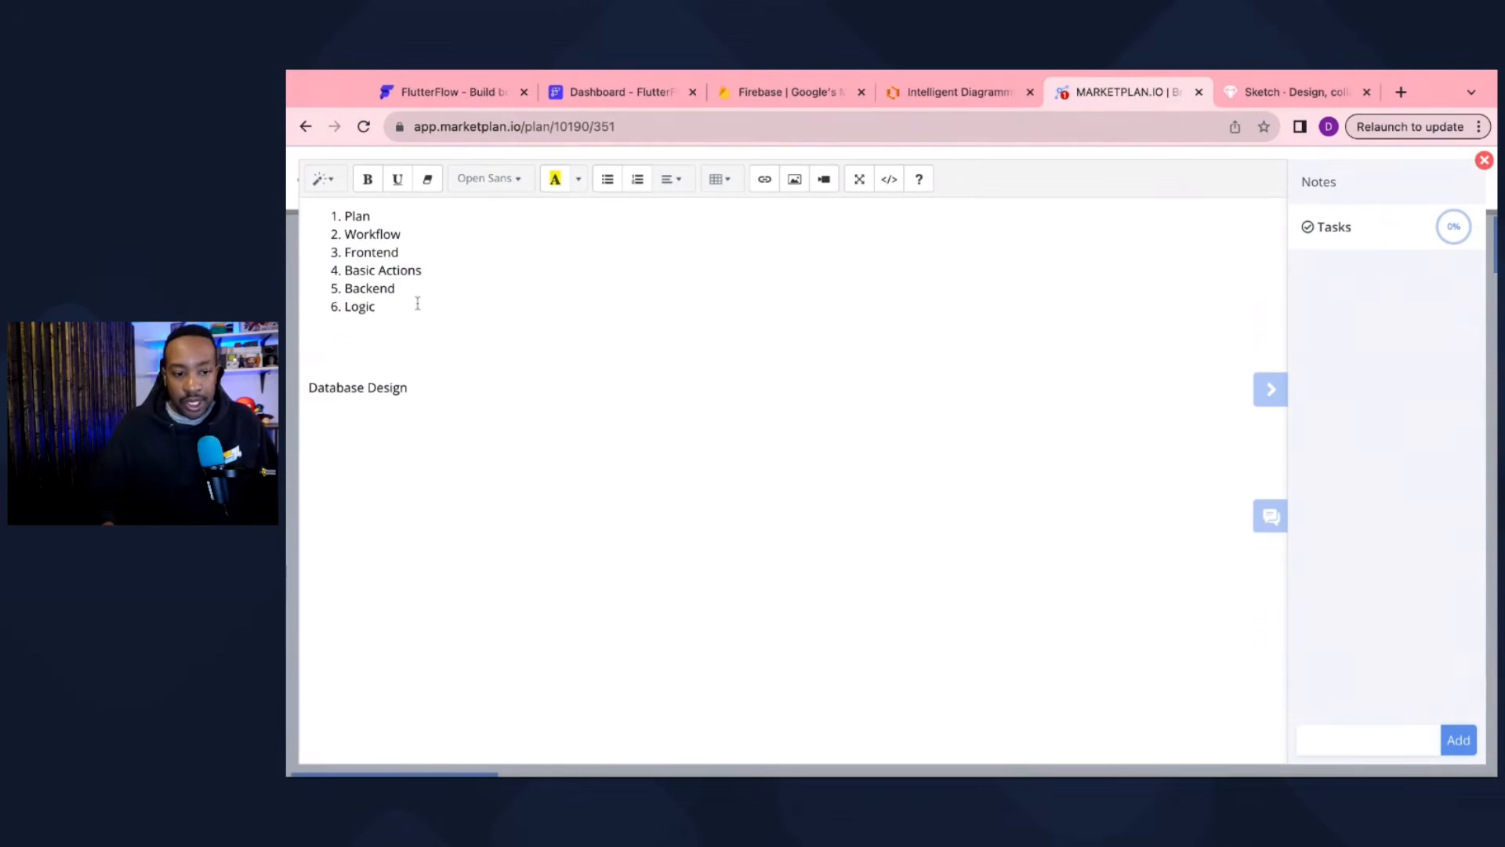
pyautogui.hotkey('ctrl', '+')
pyautogui.hotkey('ctrl', '+')
pyautogui.hotkey('ctrl', '+')
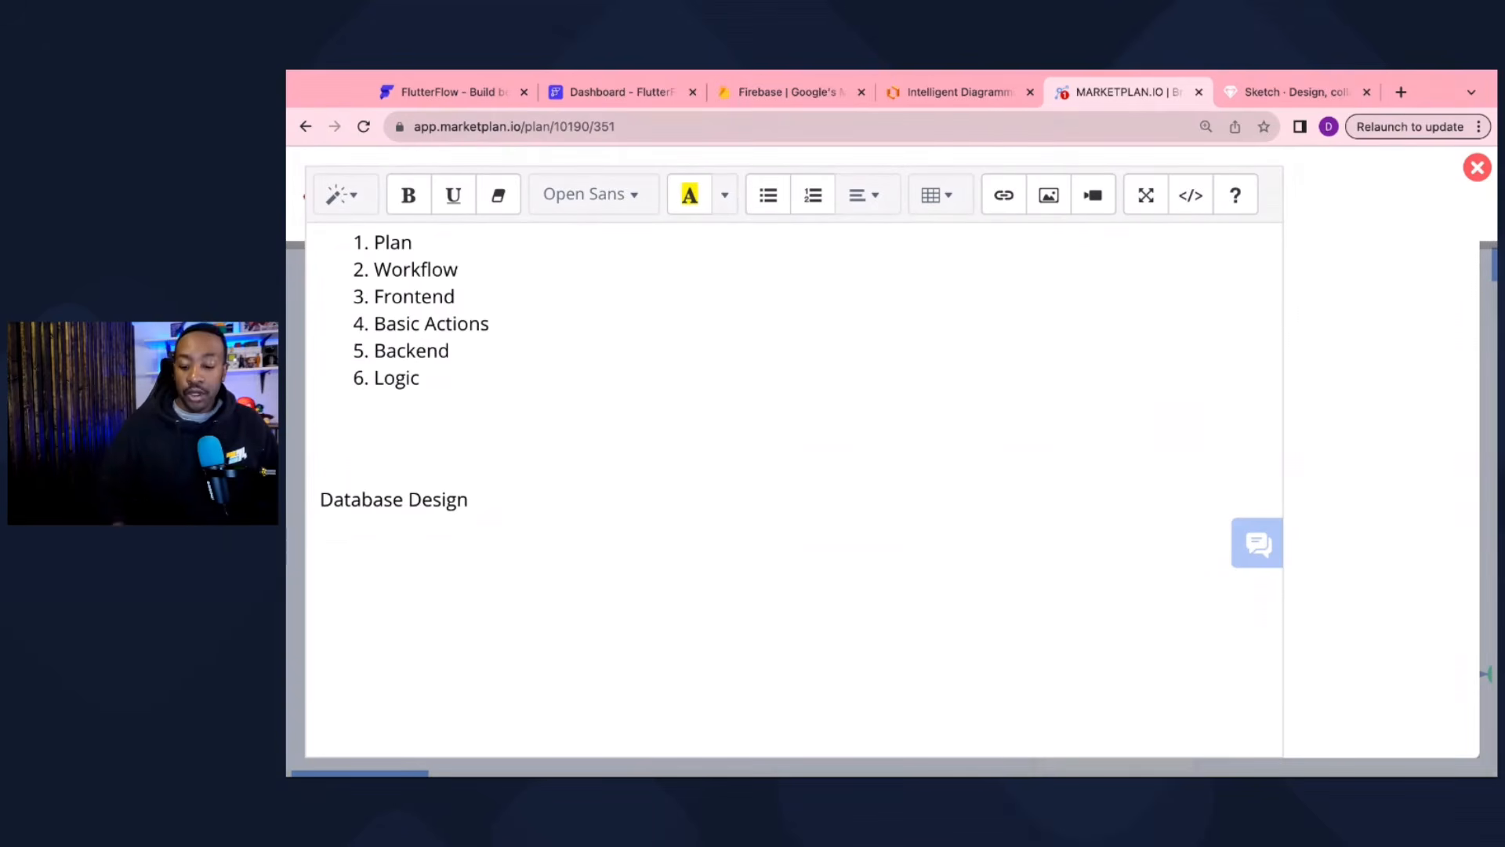
pyautogui.hotkey('ctrl', '-')
pyautogui.hotkey('ctrl', '-')
pyautogui.hotkey('ctrl', '-')
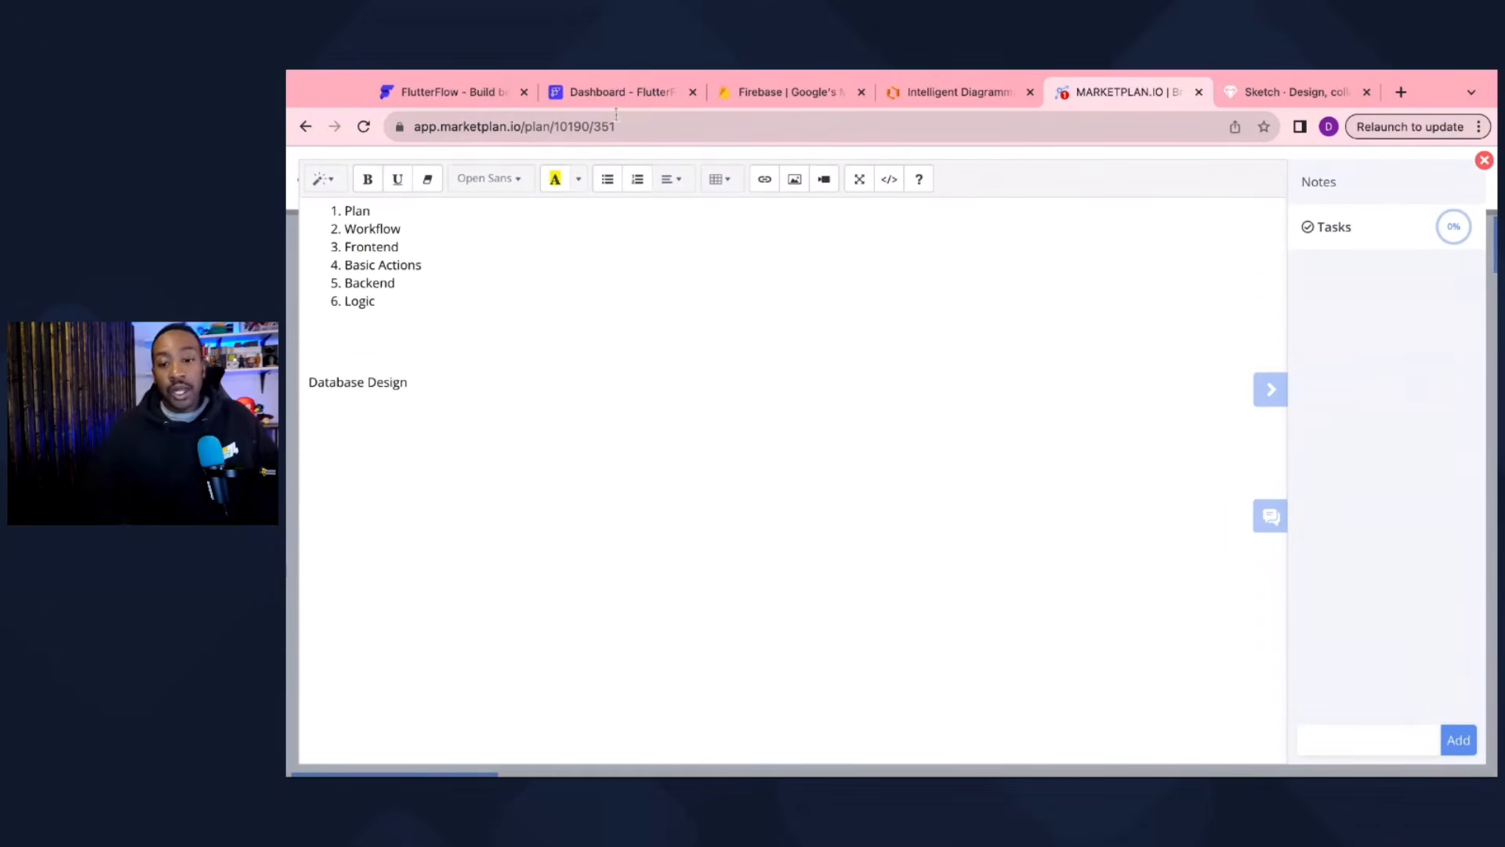
pyautogui.click(938, 96)
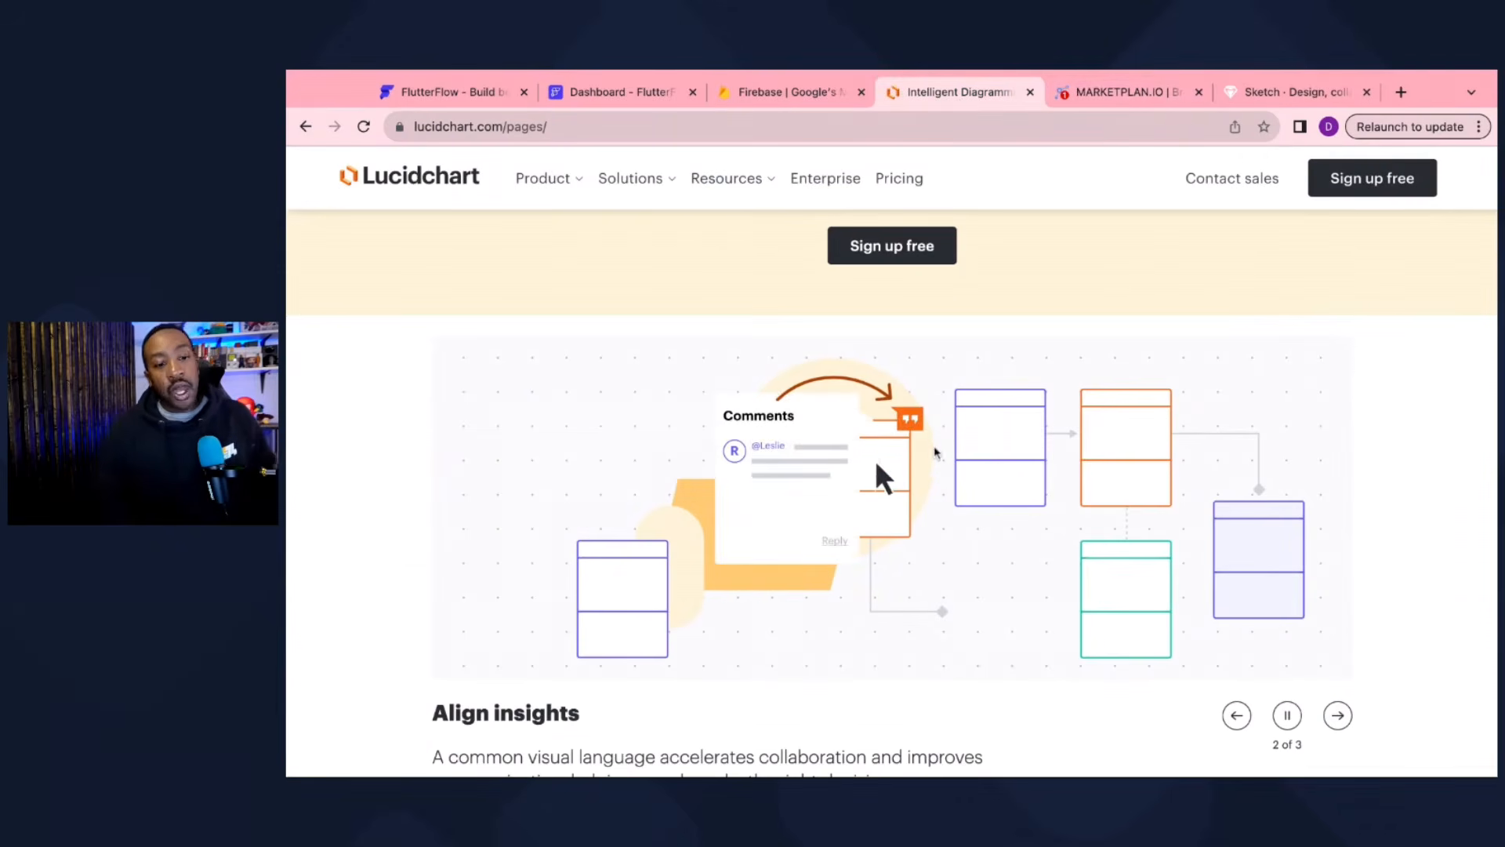
pyautogui.scroll(3, 936, 455)
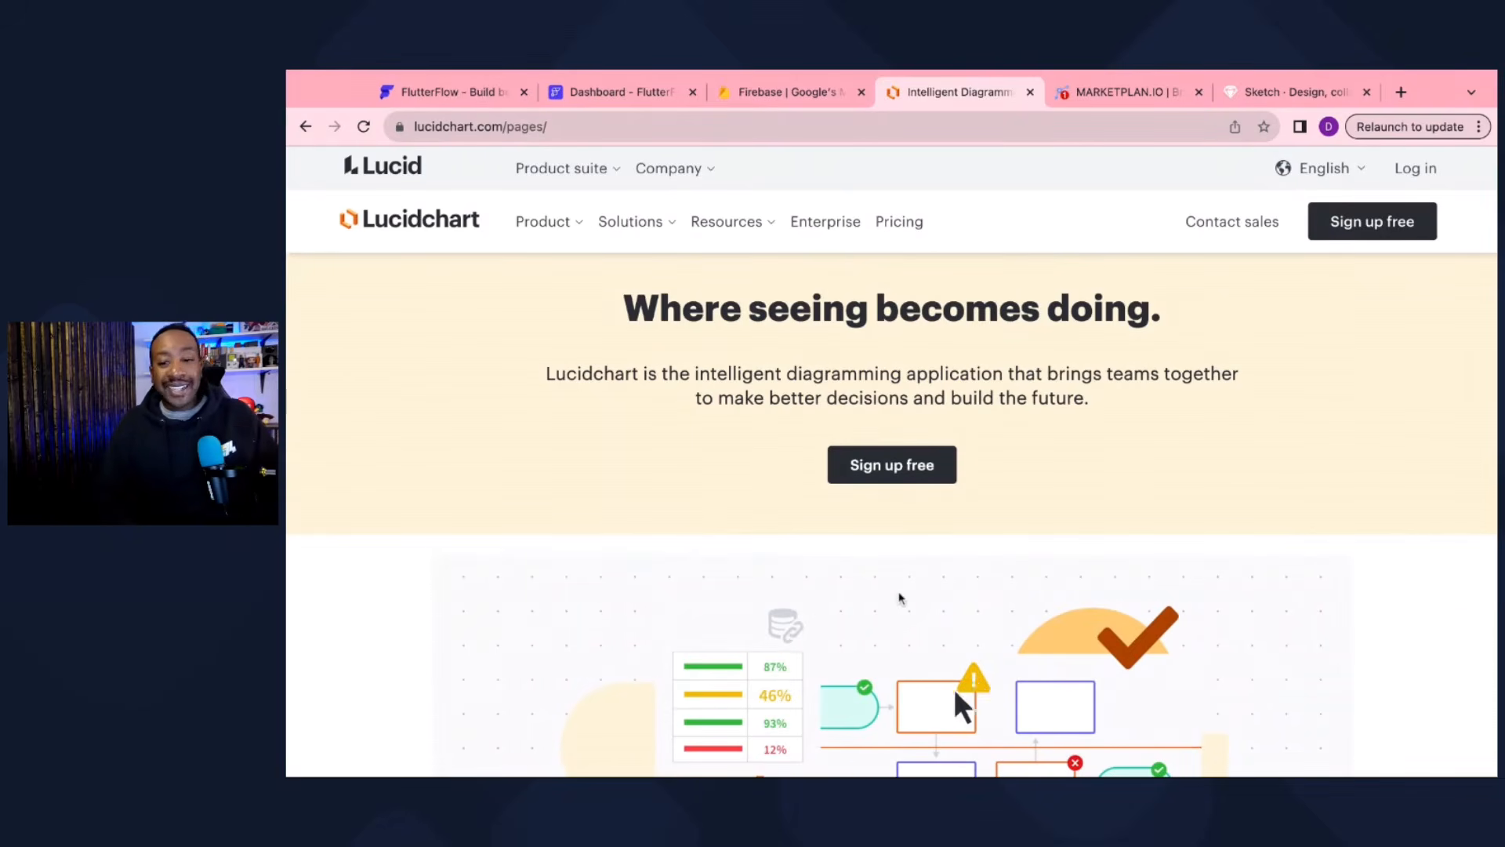
pyautogui.scroll(-3, 915, 682)
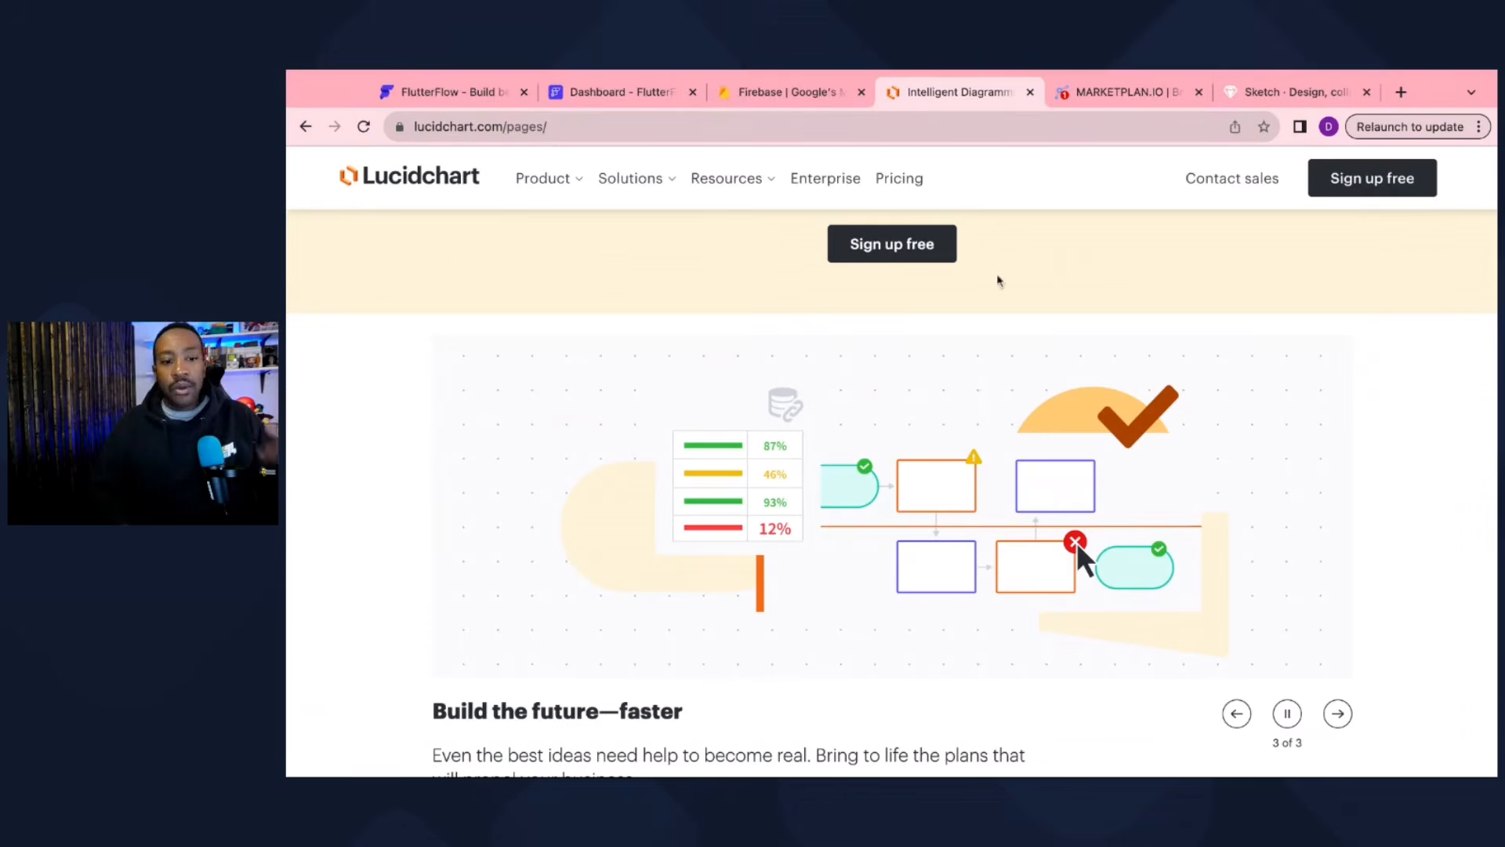
# Step: Browse the design examples on sketch.com, then return to the MarketPlan.io task app notes
pyautogui.click(1236, 105)
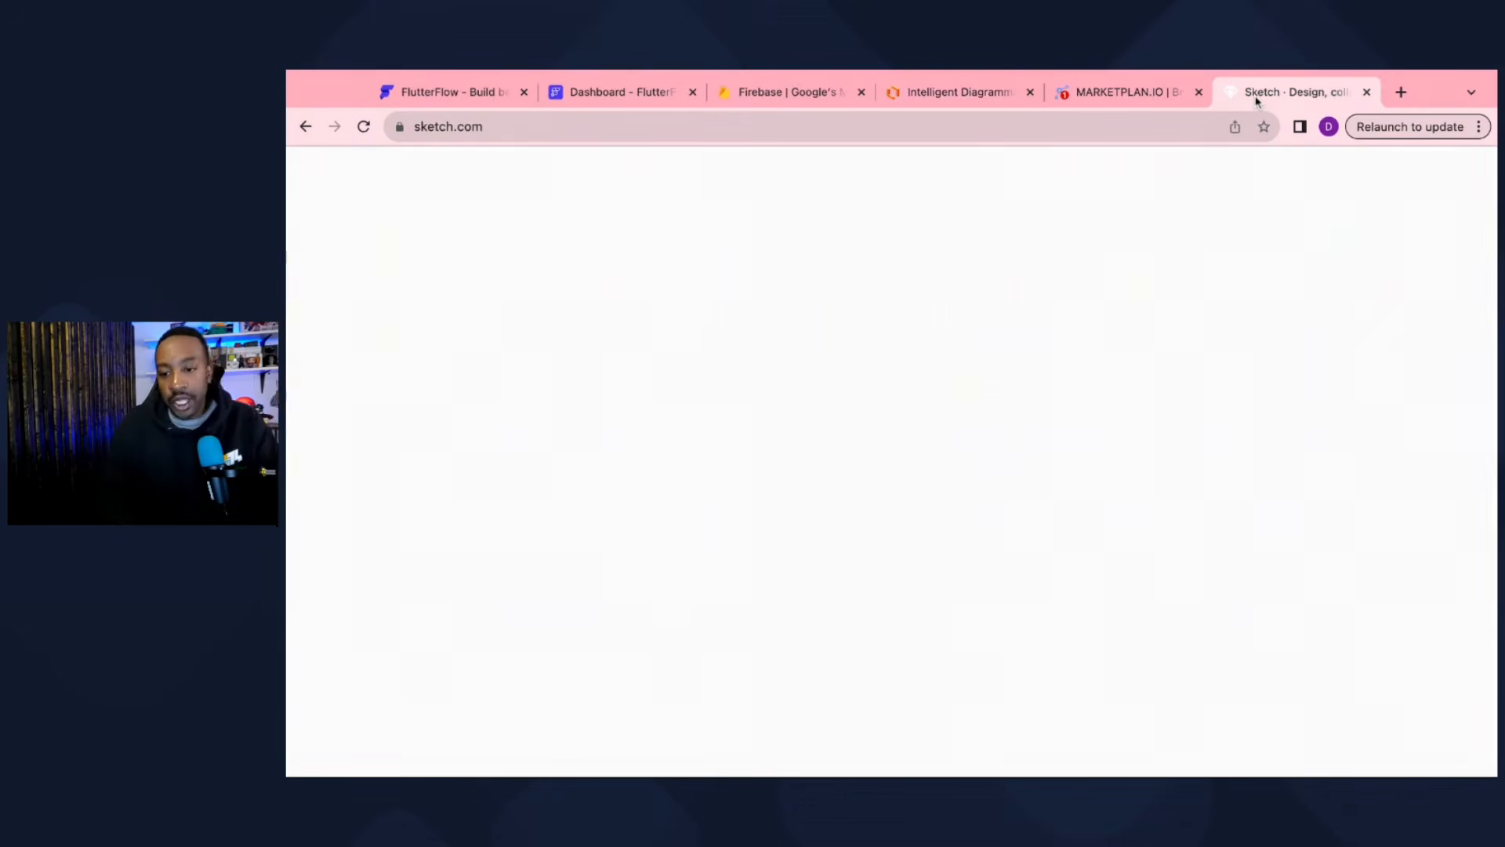
pyautogui.scroll(-5, 1011, 557)
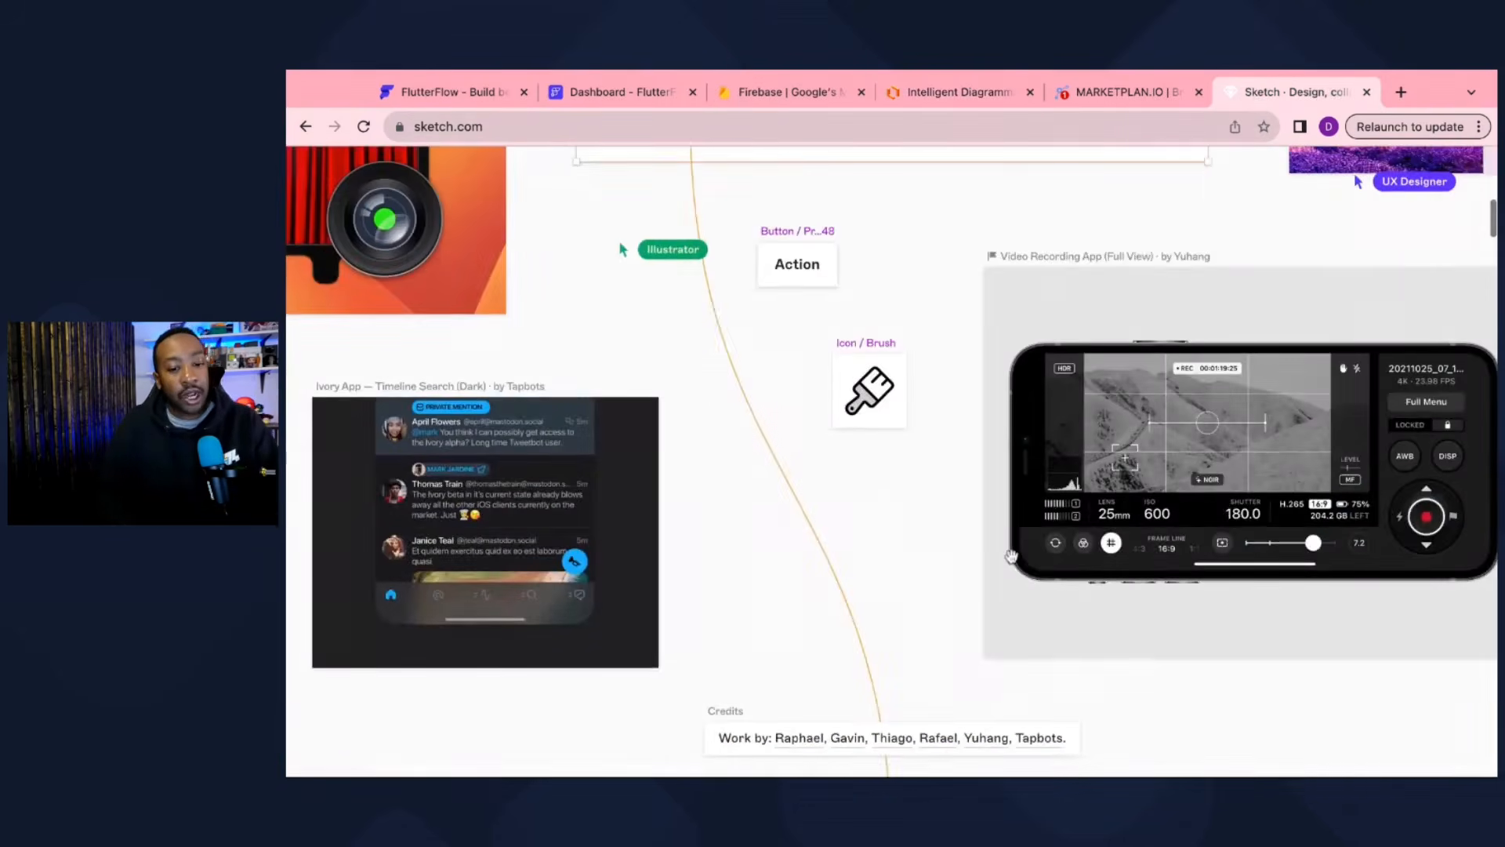
pyautogui.scroll(-10, 1011, 557)
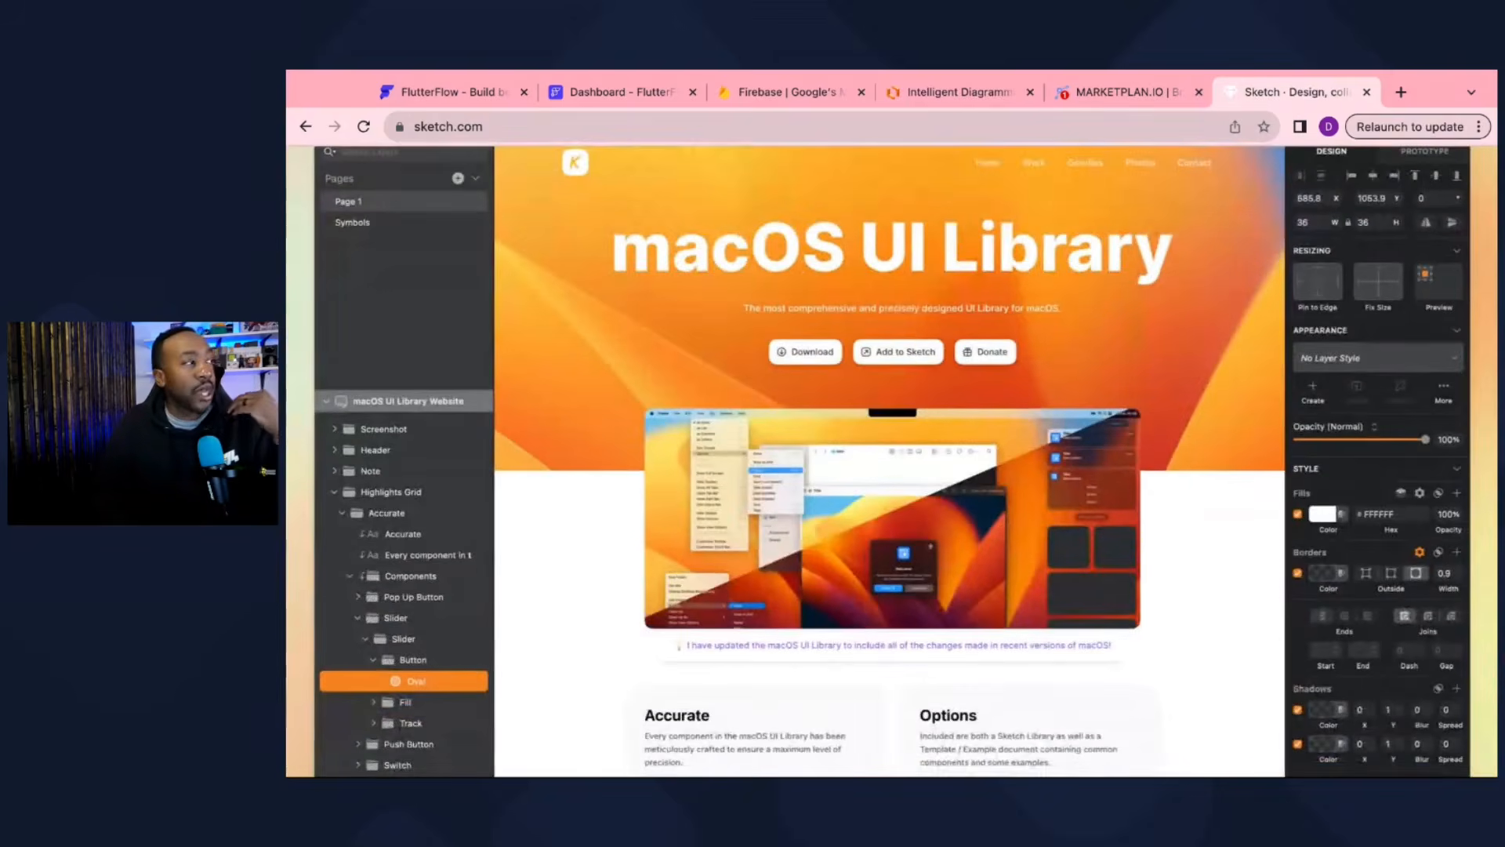
pyautogui.scroll(-5, 892, 458)
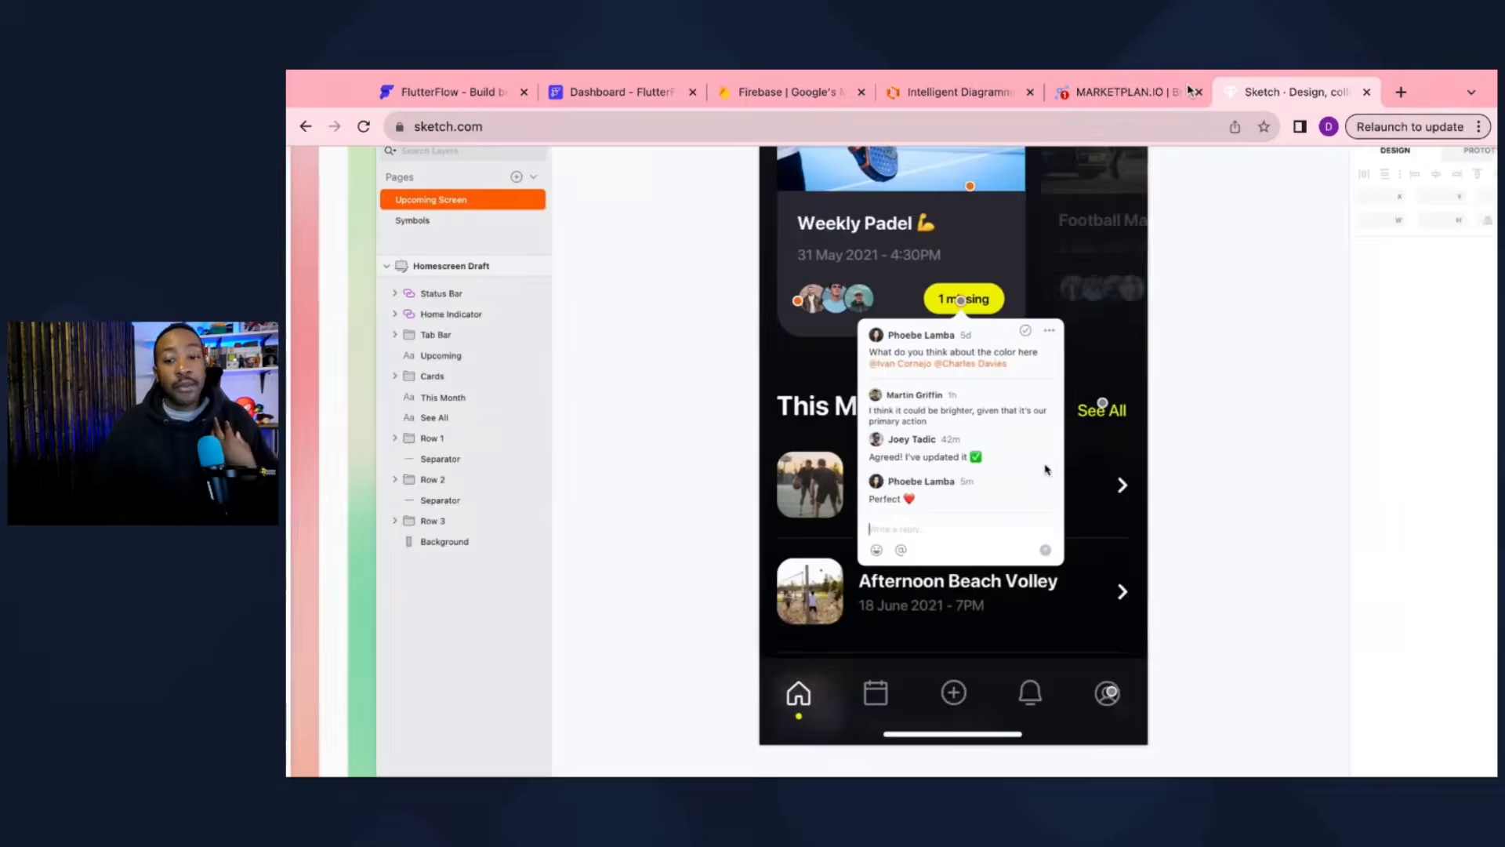
pyautogui.click(1100, 97)
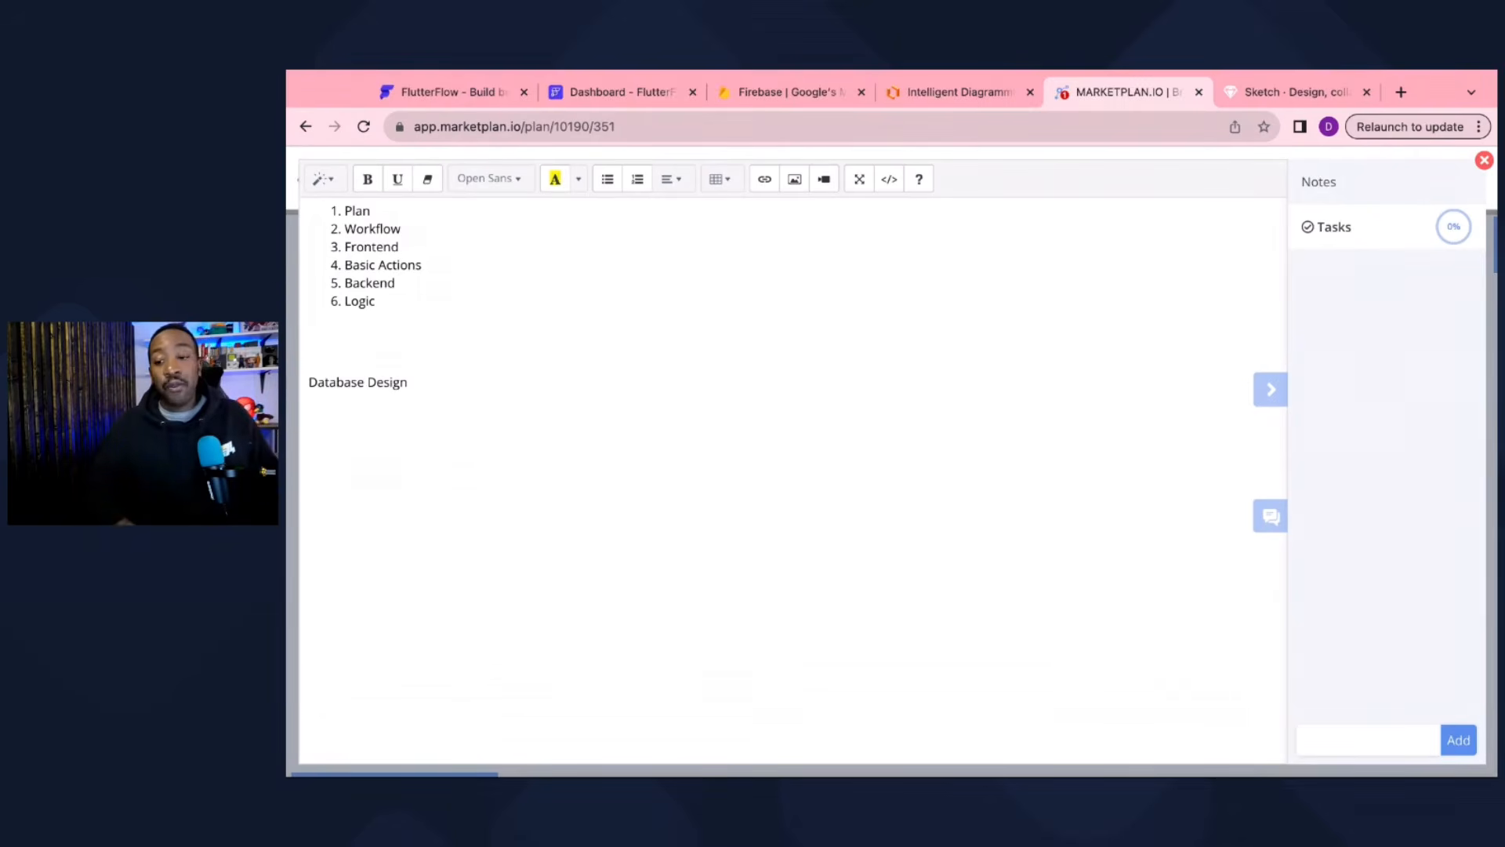
pyautogui.click(1485, 161)
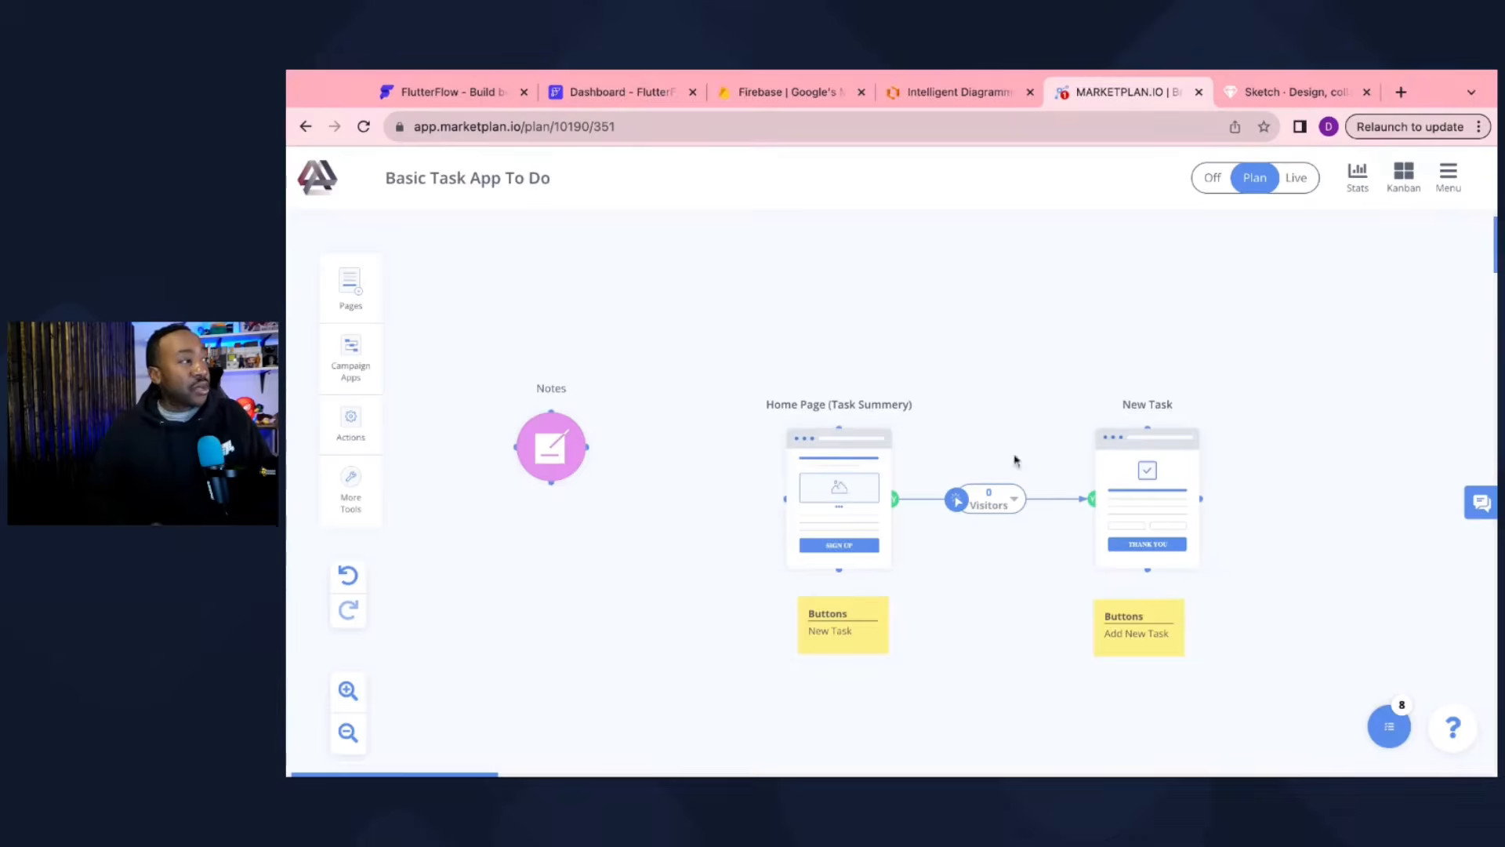
pyautogui.click(348, 690)
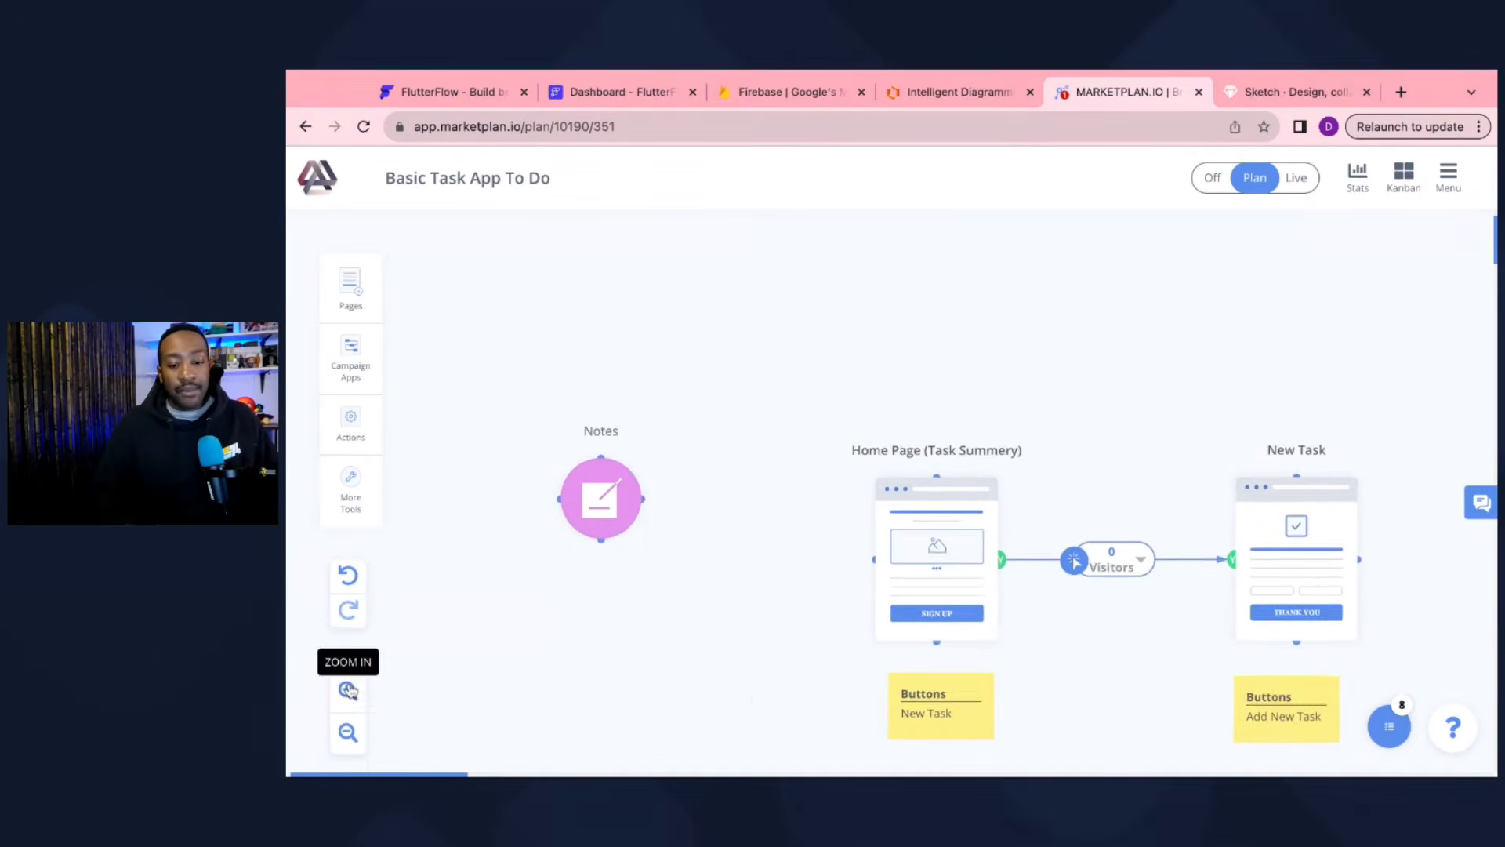
pyautogui.scroll(-1, 755, 699)
pyautogui.hscroll(2, 755, 700)
pyautogui.scroll(1, 755, 699)
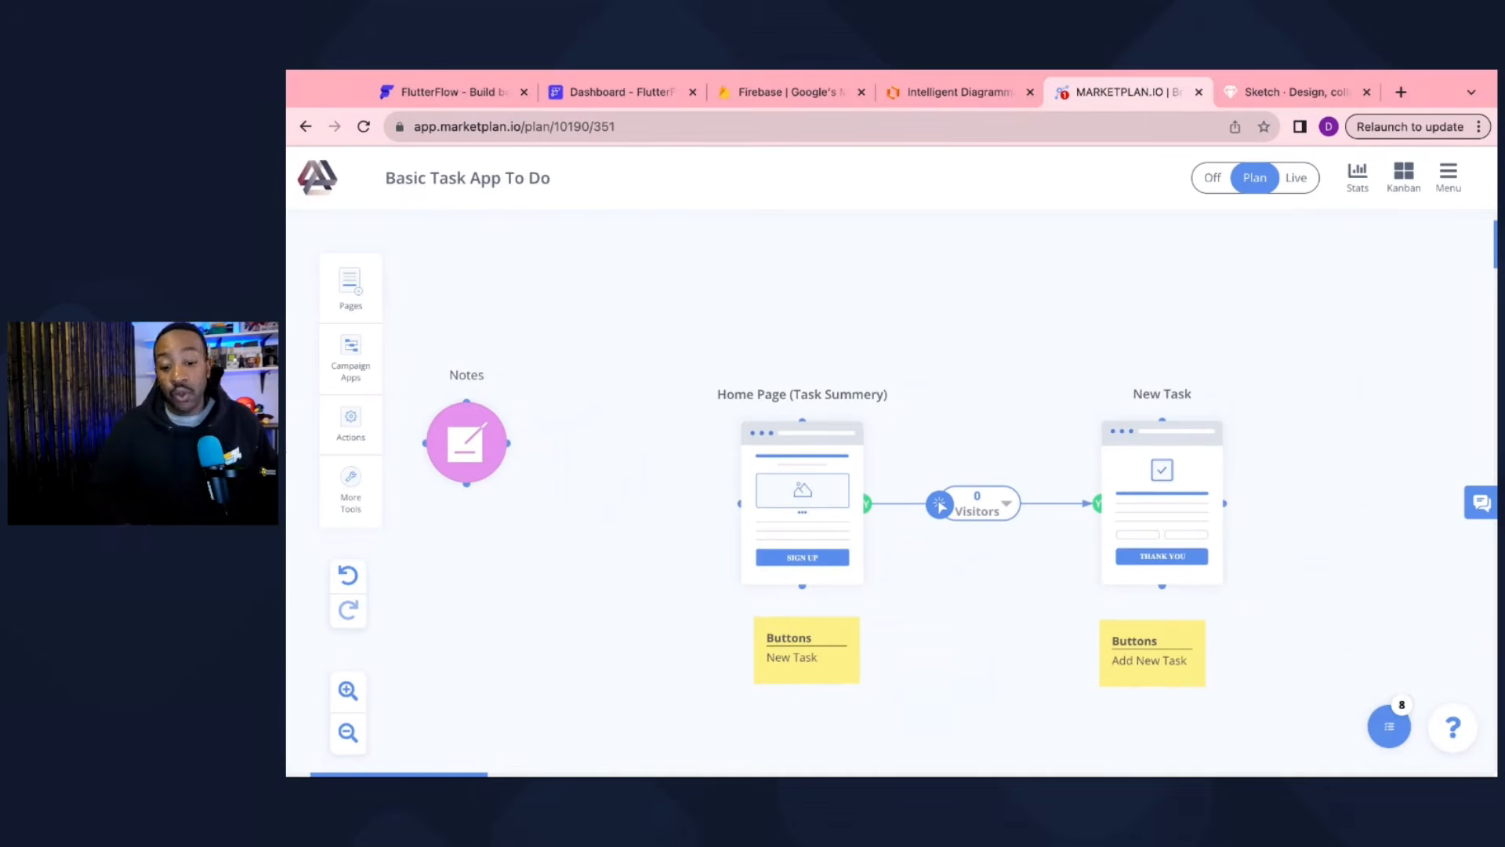
pyautogui.click(348, 690)
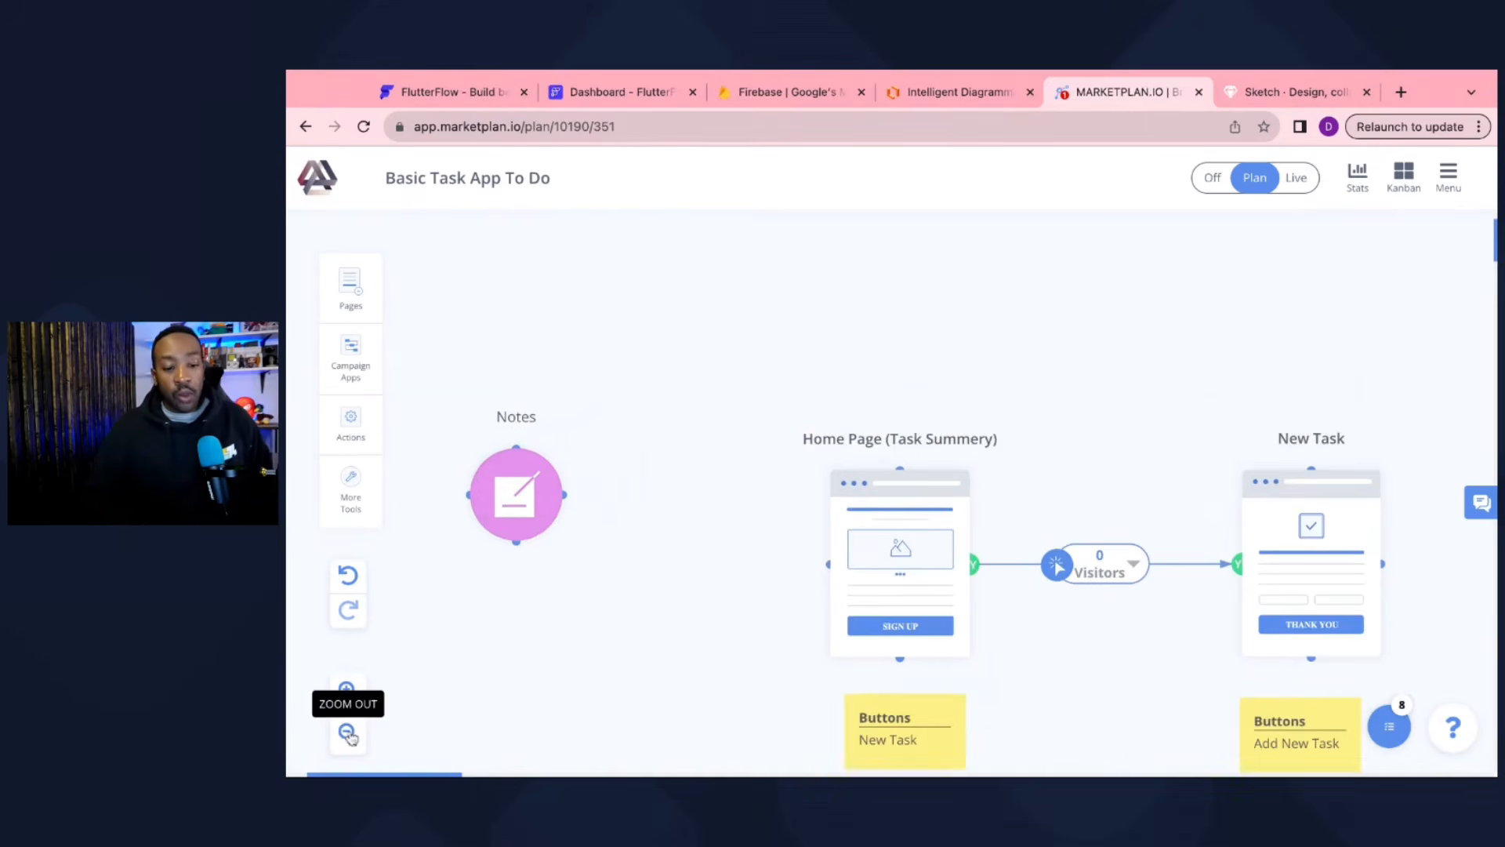
pyautogui.click(348, 734)
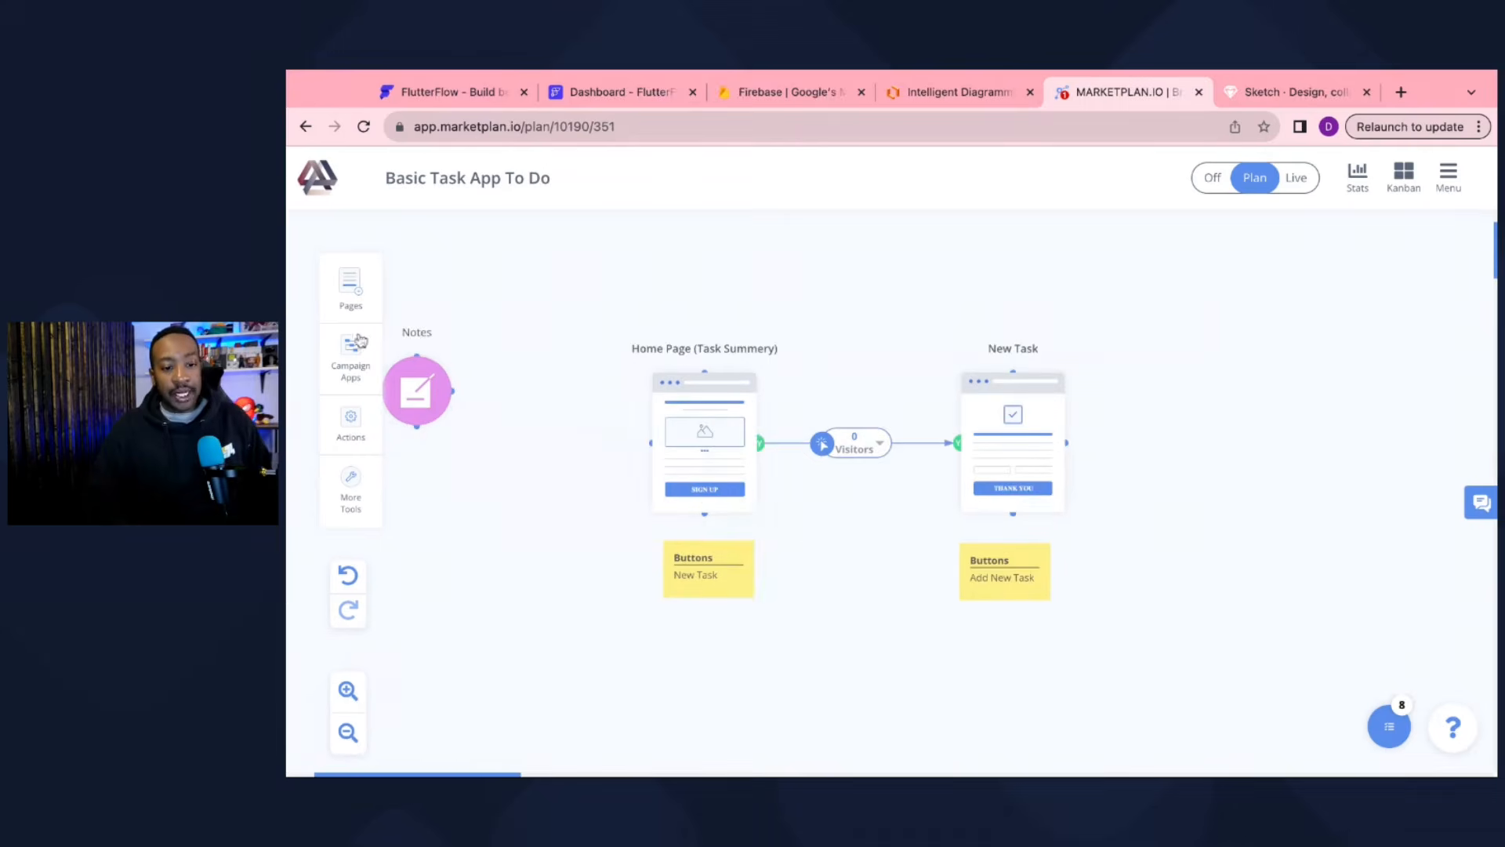
pyautogui.click(357, 292)
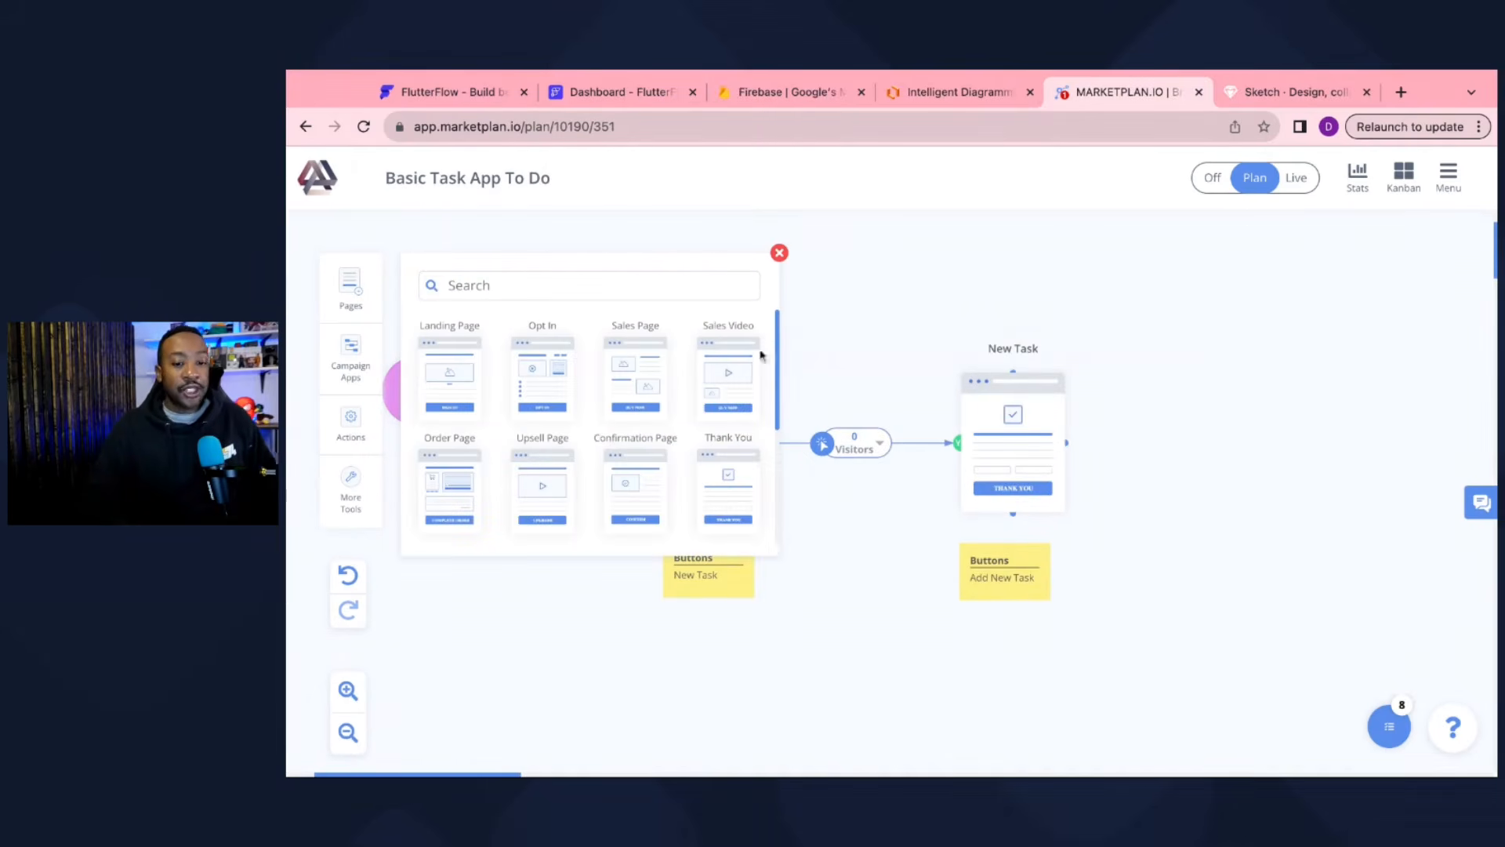
pyautogui.click(779, 254)
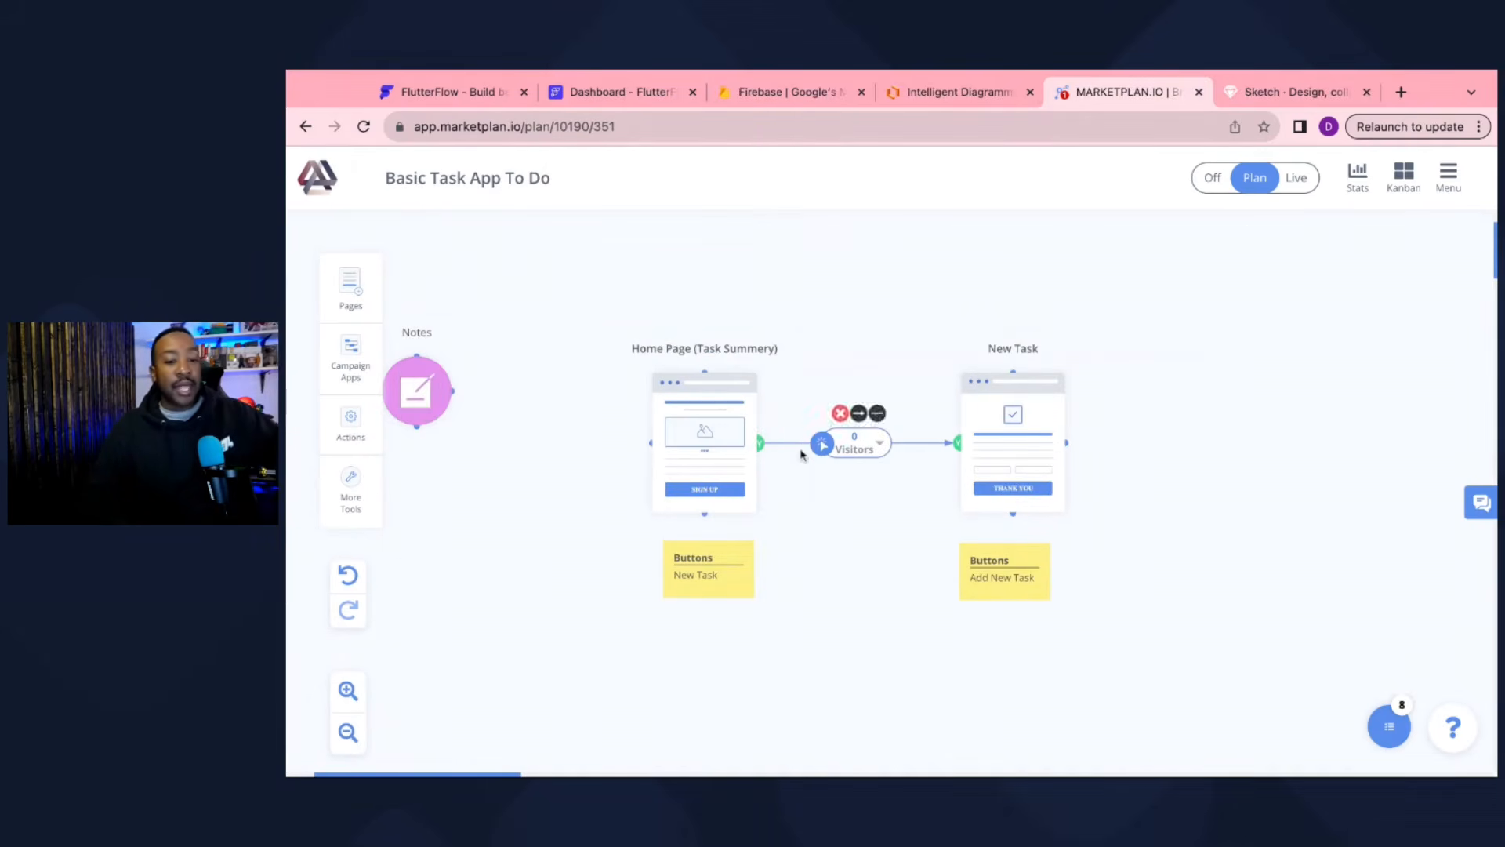
pyautogui.hscroll(-1, 801, 454)
pyautogui.scroll(1, 801, 454)
pyautogui.click(348, 691)
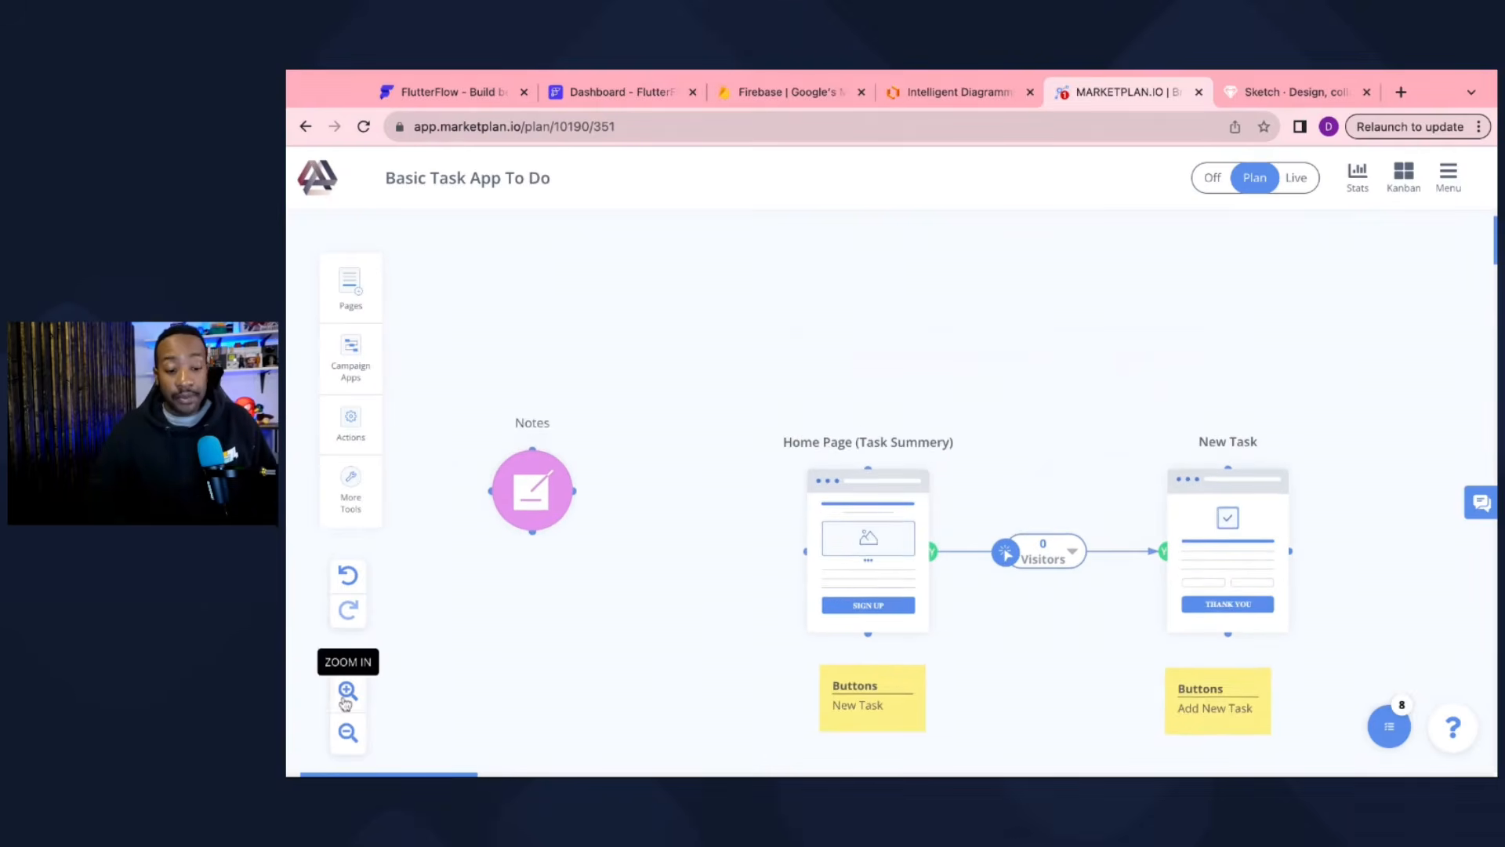
pyautogui.scroll(-1, 690, 653)
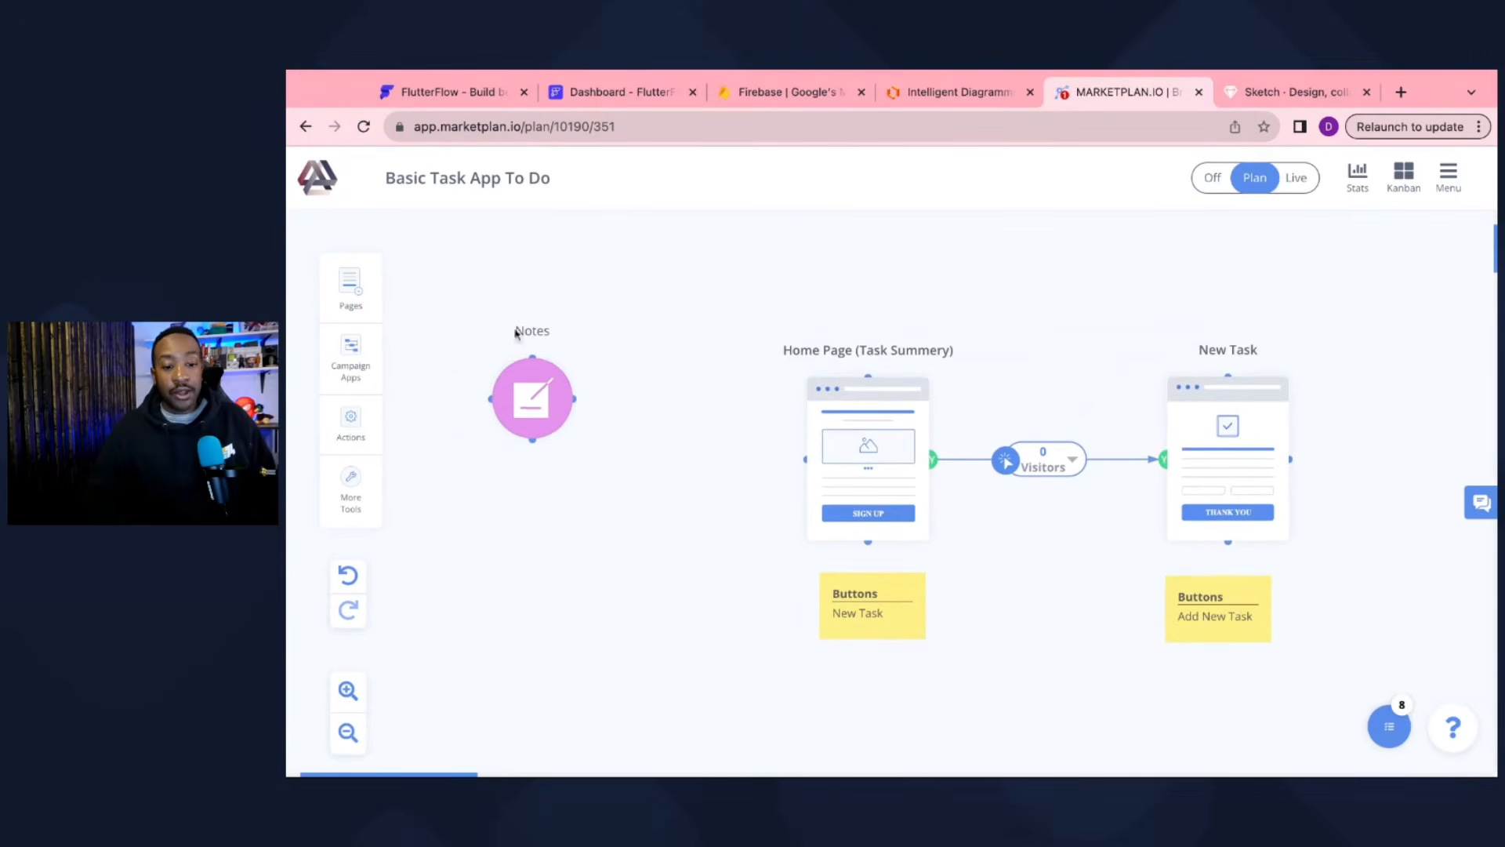
pyautogui.click(533, 413)
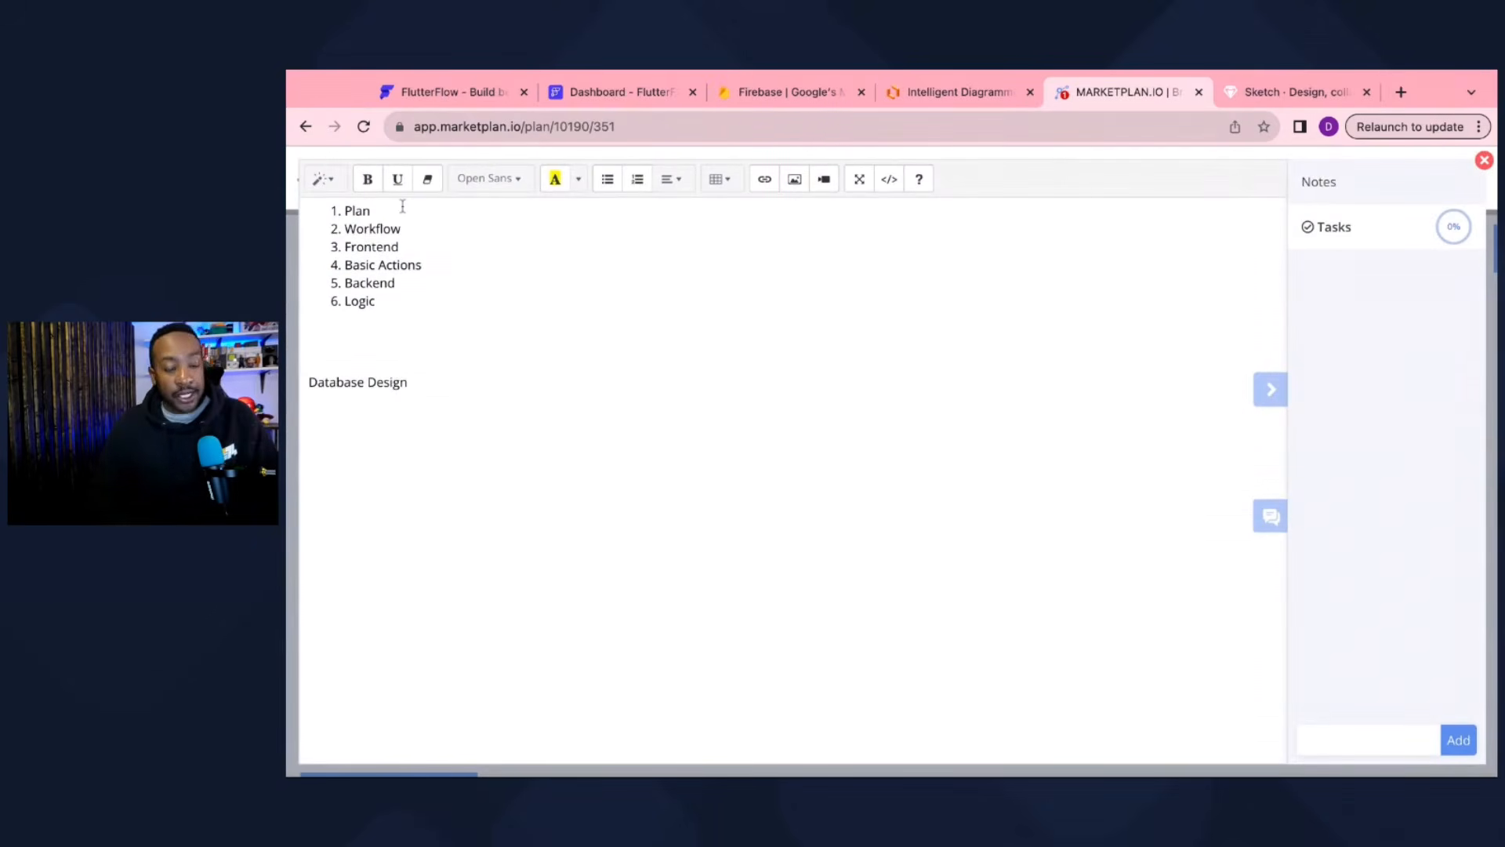
# Step: Add a 'Plan' heading below the list with the line 'I want to create a to do list app.'
pyautogui.click(368, 318)
pyautogui.press('Return')
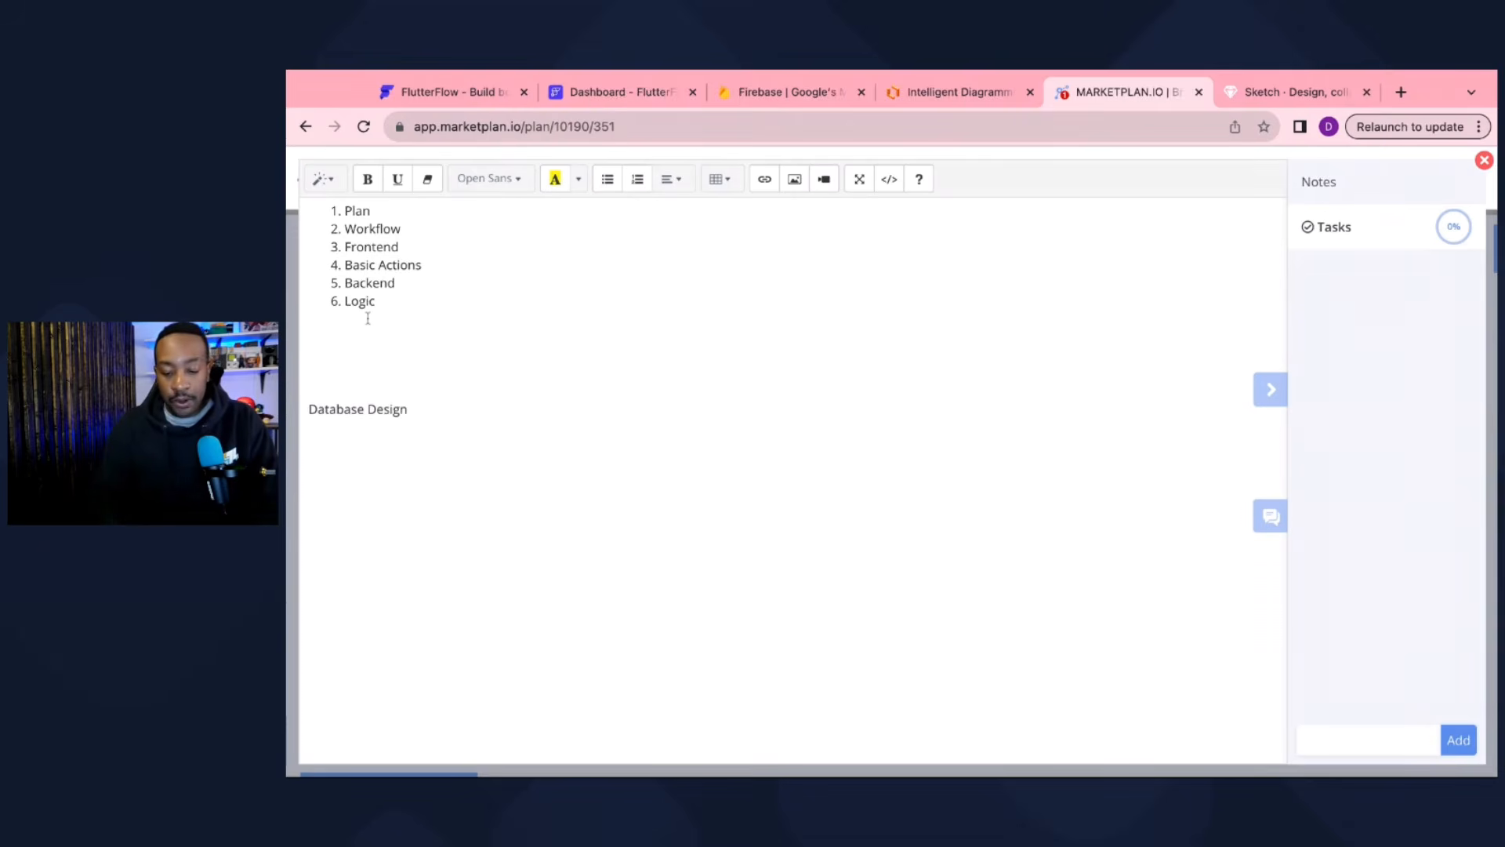
pyautogui.write('Plan')
pyautogui.press('Return')
pyautogui.write('I want to')
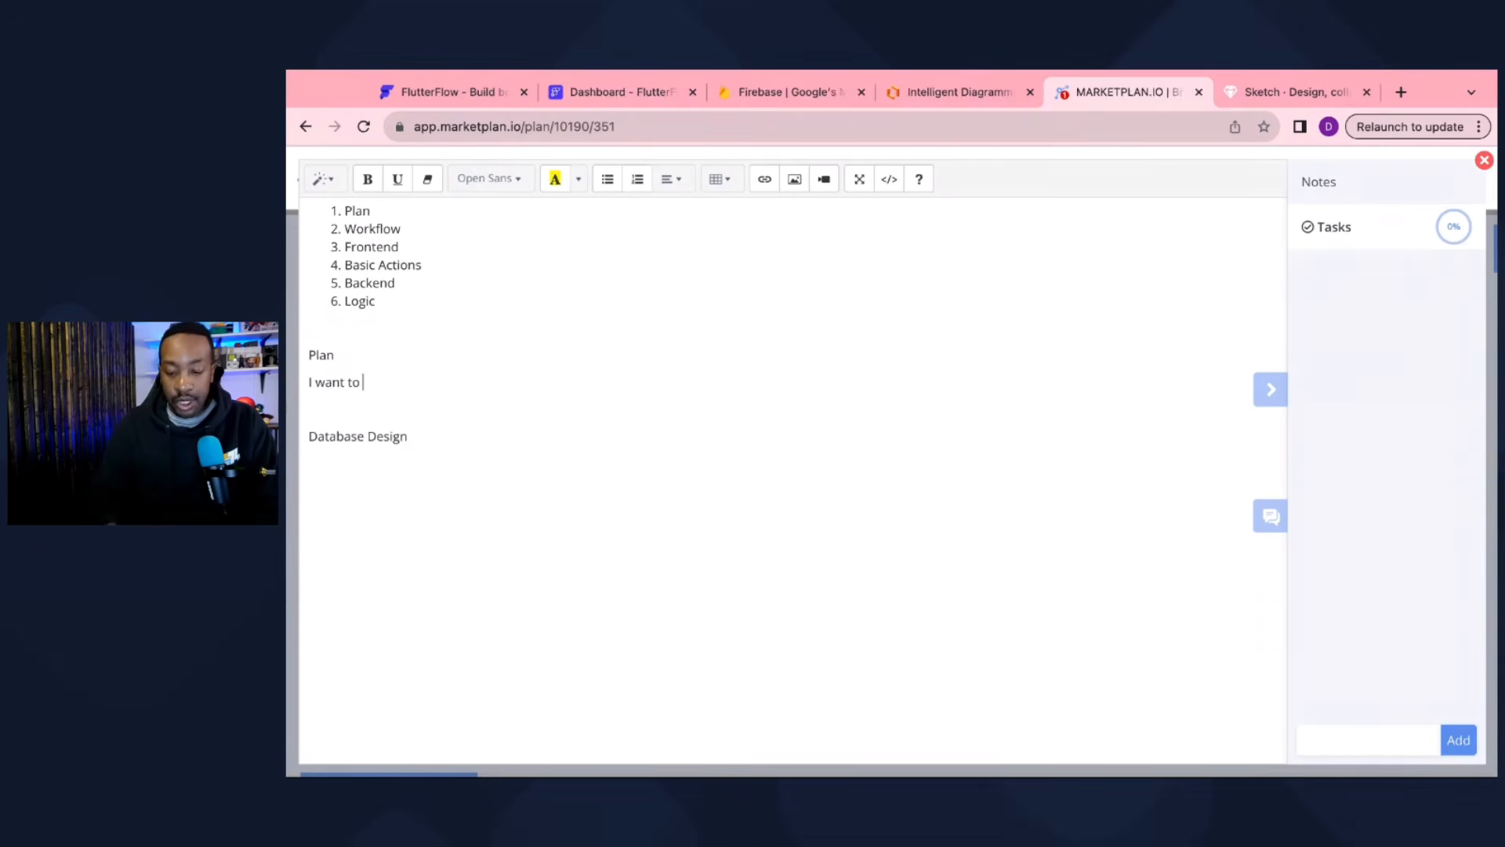
pyautogui.press('super+plus')
pyautogui.press('super+plus')
pyautogui.press('super+plus')
pyautogui.press('super+plus')
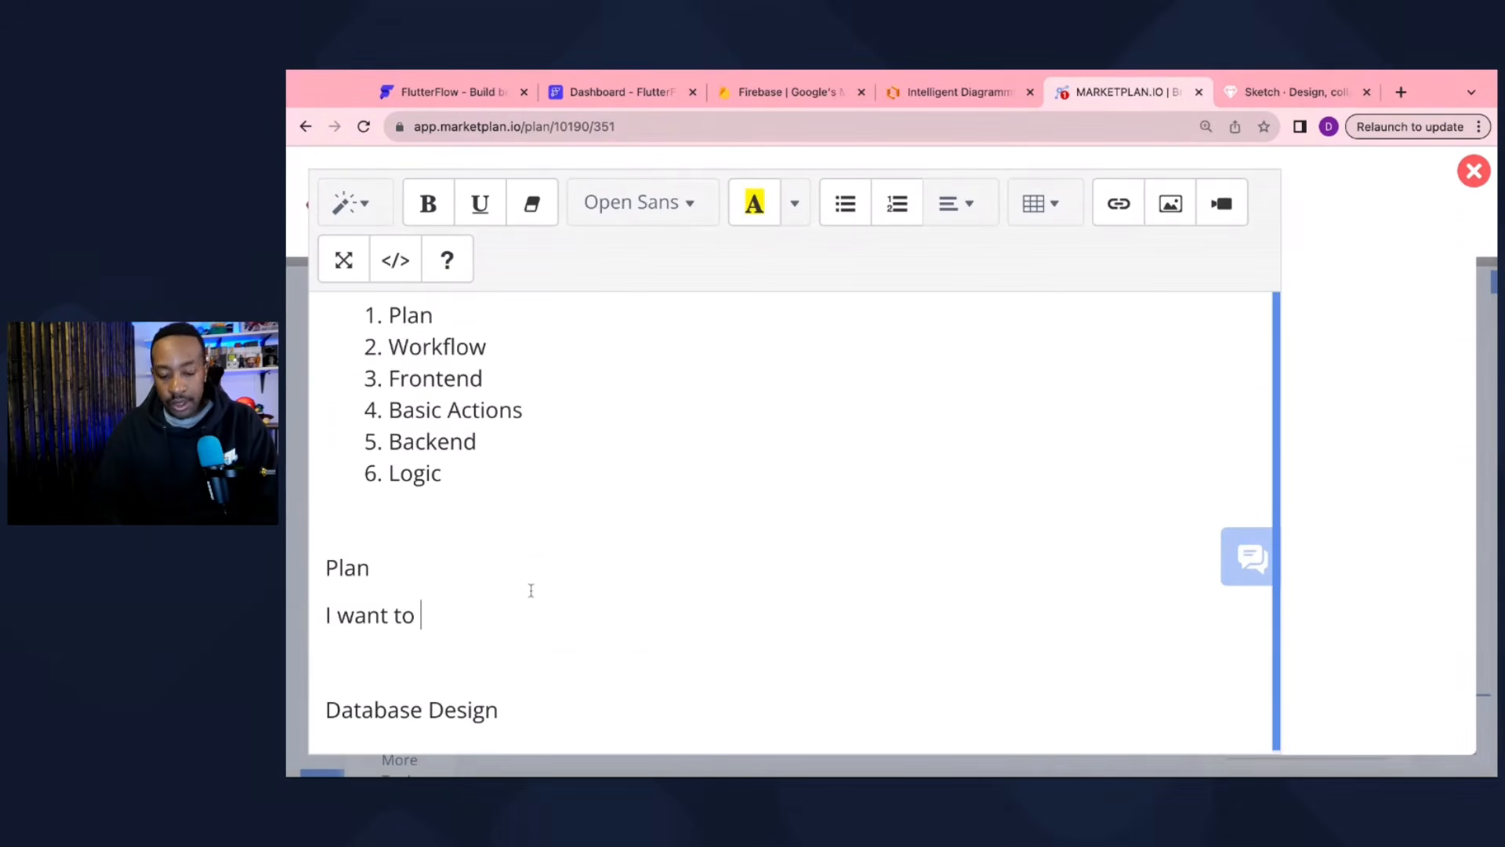
pyautogui.write('create a ')
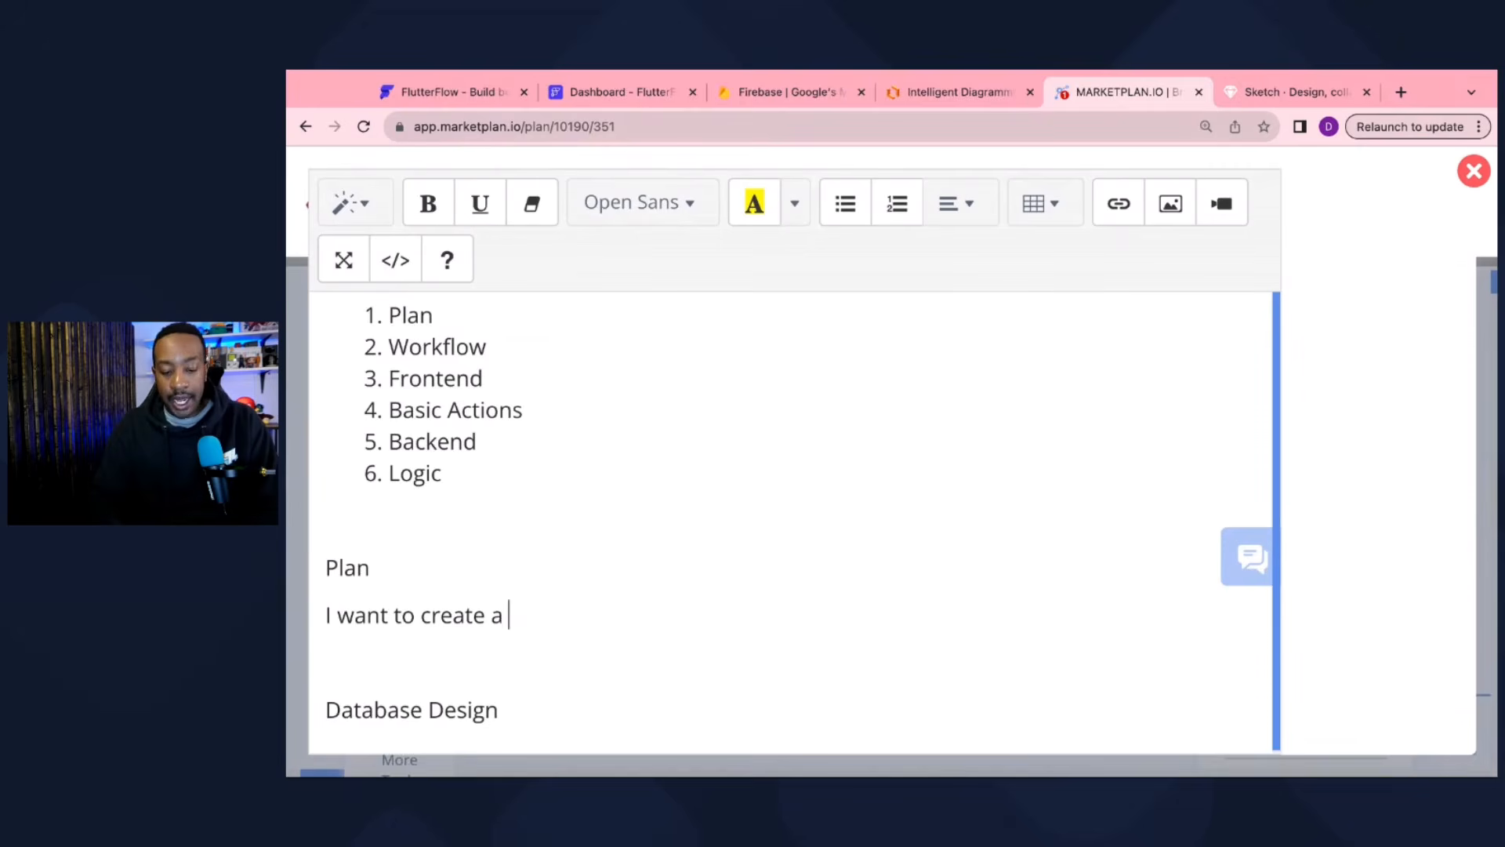
pyautogui.write('to do list app.')
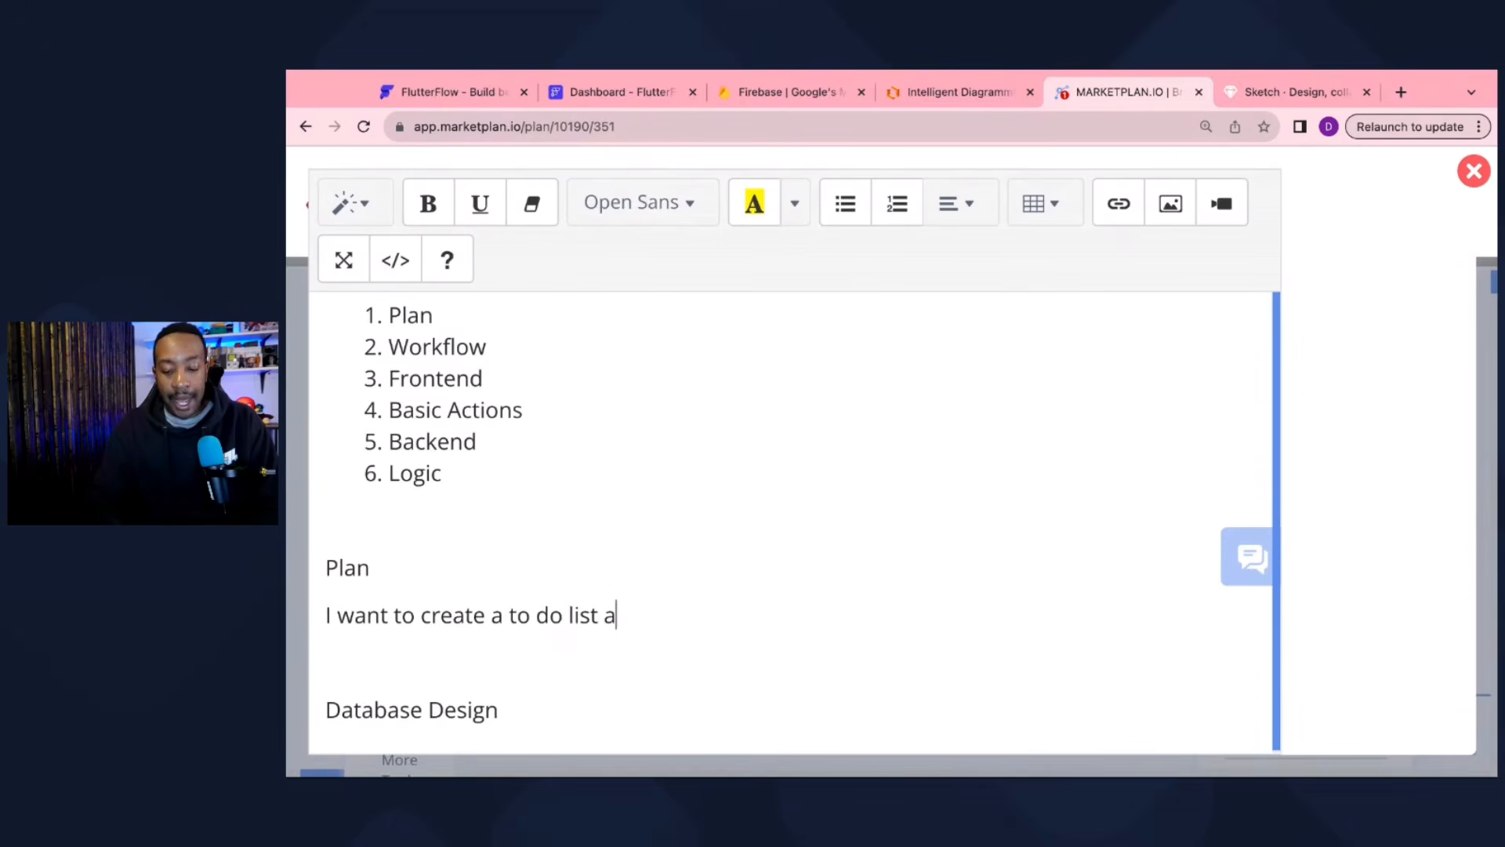
# Step: Add the second line 'I want to add a task so I can remember to do it.'
pyautogui.press('Return')
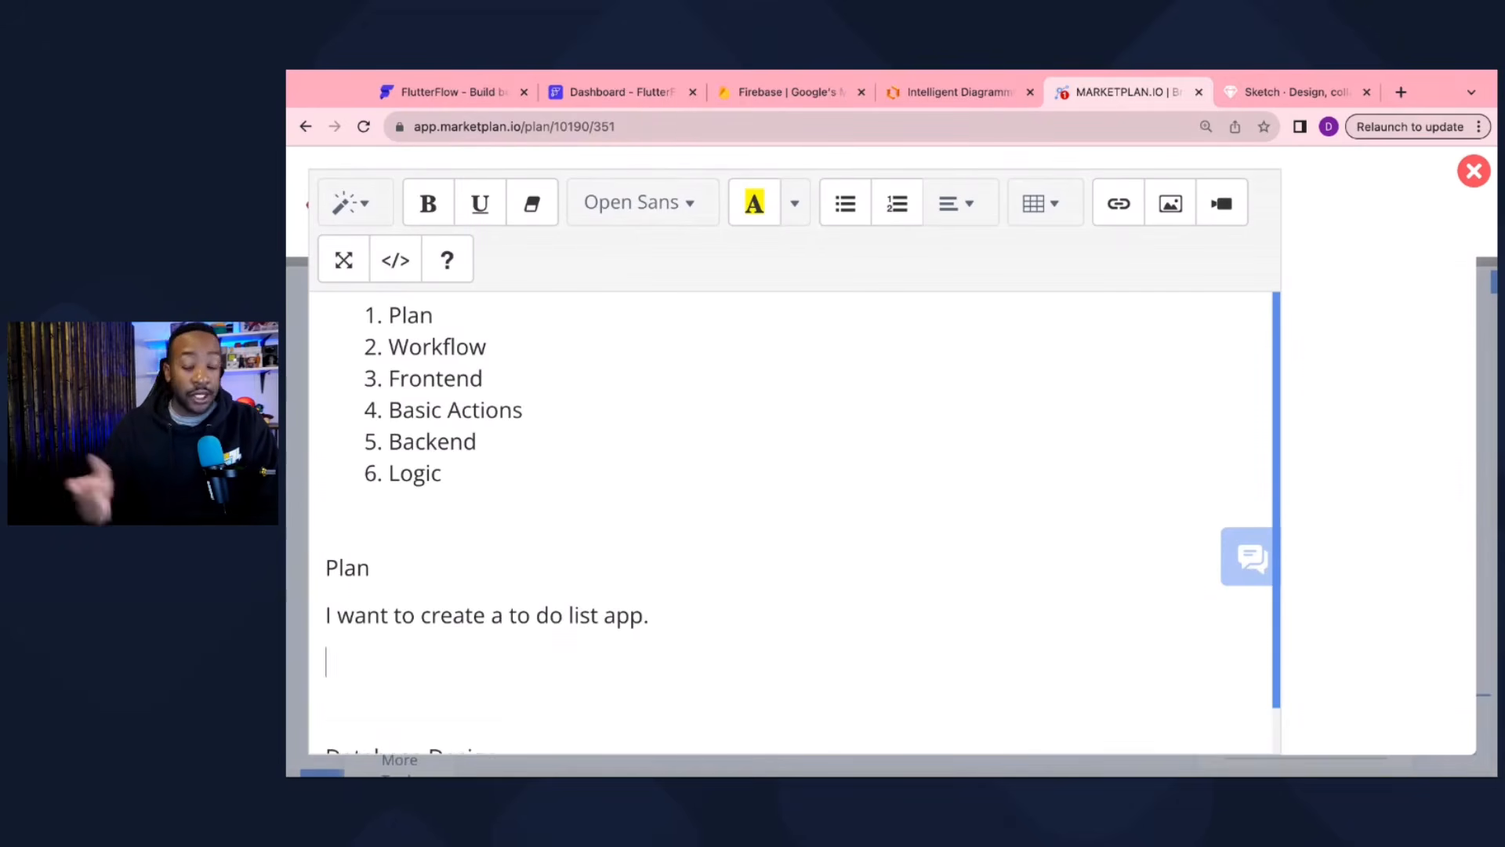
pyautogui.write('I want to ad')
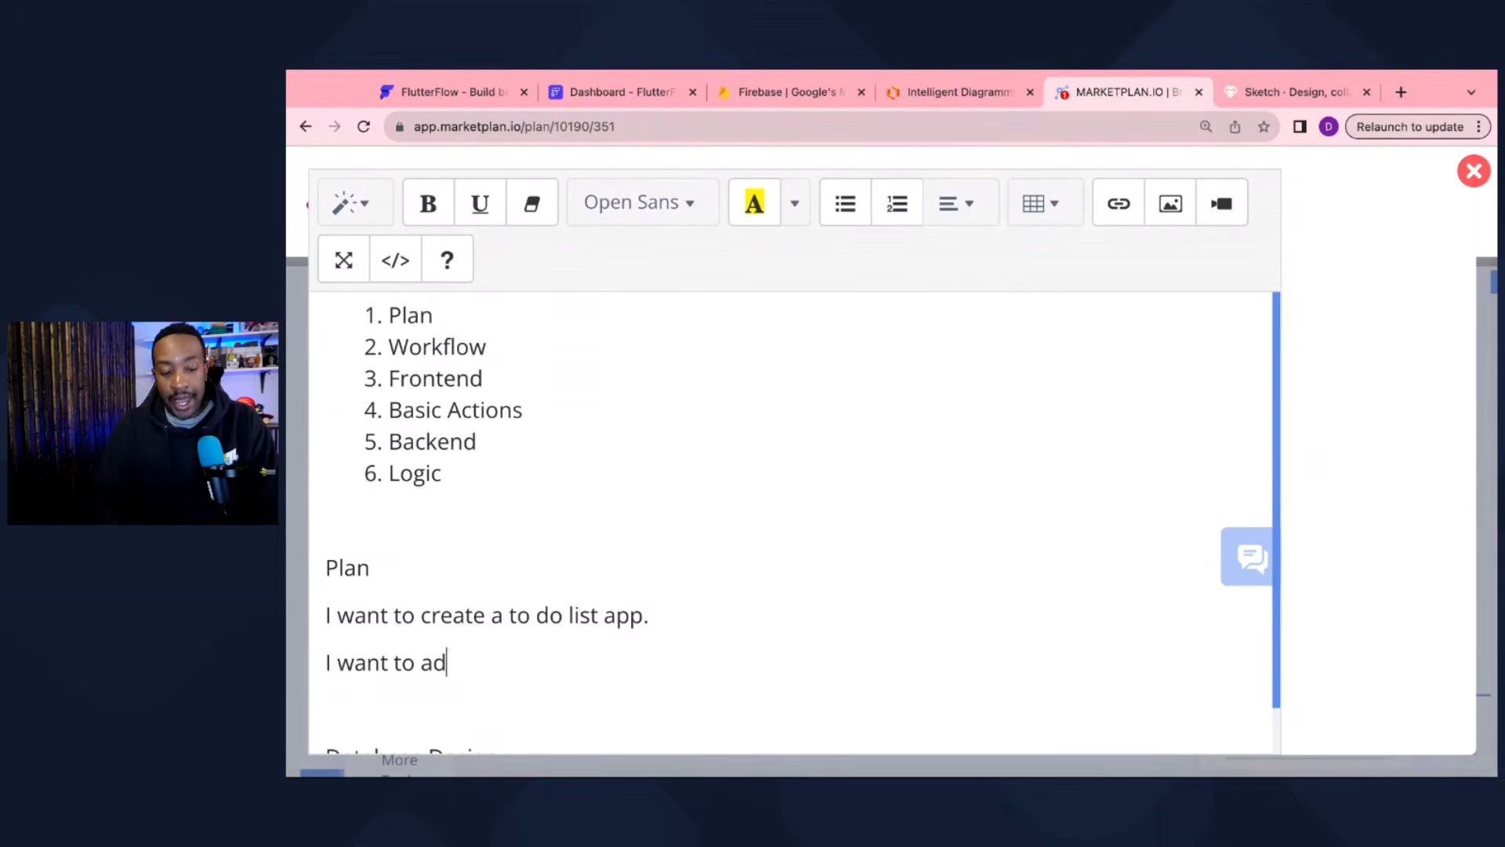
pyautogui.write('d a task')
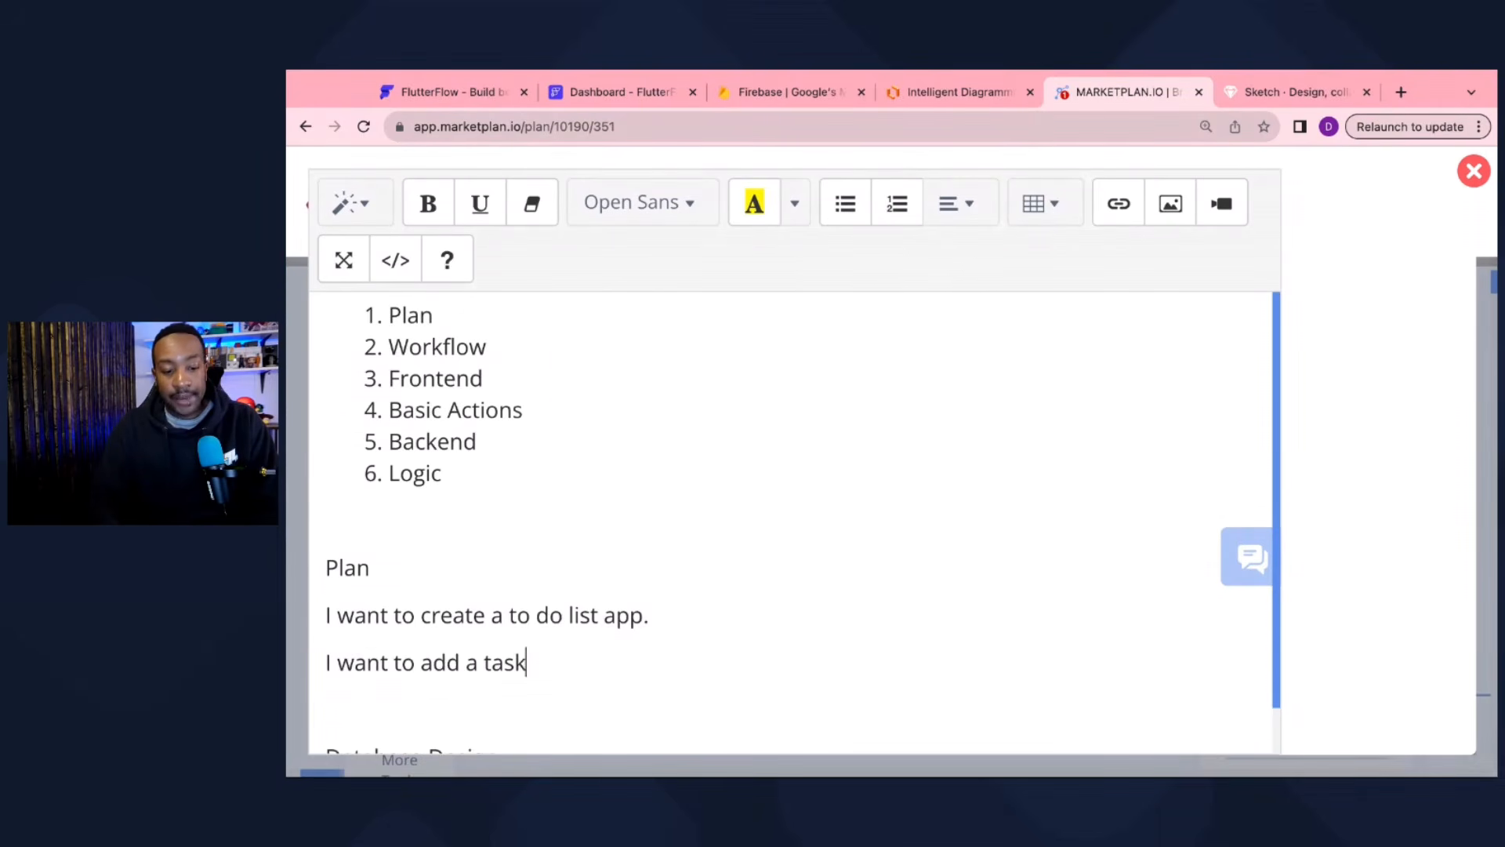
pyautogui.write(' so I can remem')
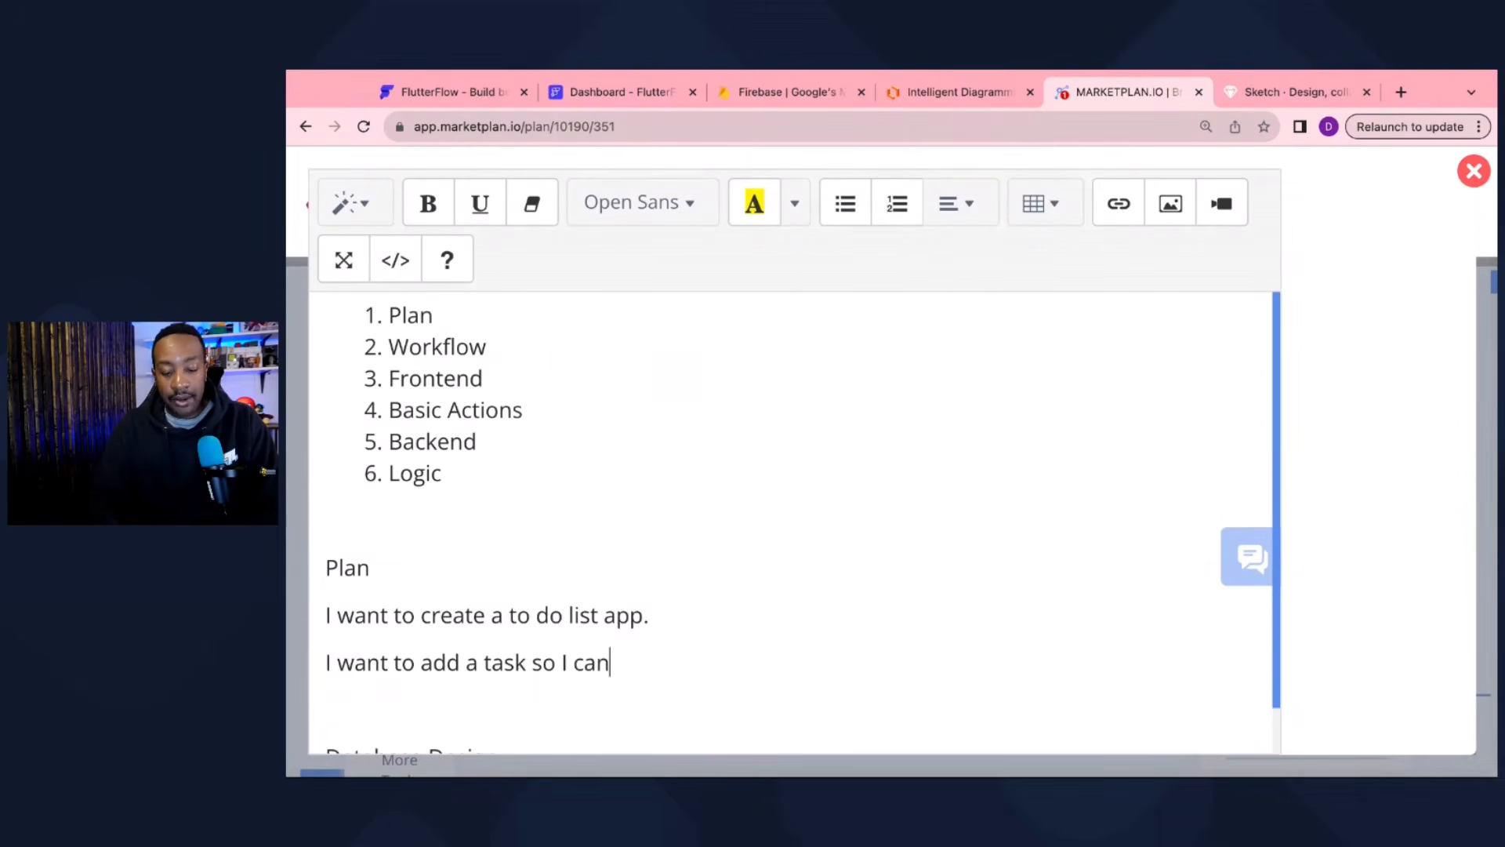
pyautogui.press('BackSpace')
pyautogui.write('ember to do it.')
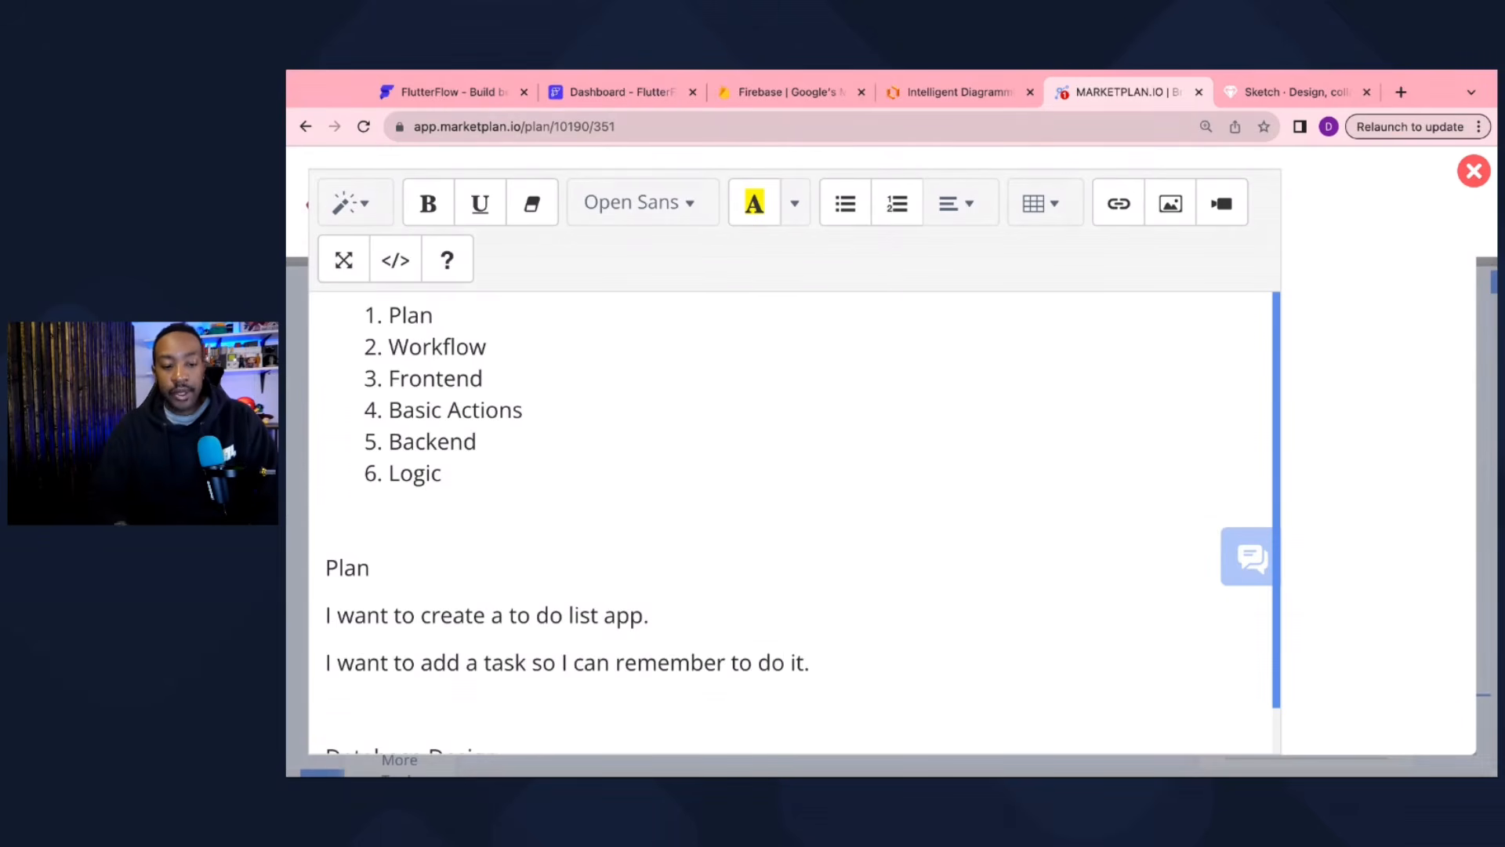
pyautogui.scroll(-1, 549, 584)
# Step: Select the word 'Plan' above the app description and make it bold
pyautogui.scroll(1, 549, 584)
pyautogui.scroll(-1, 549, 584)
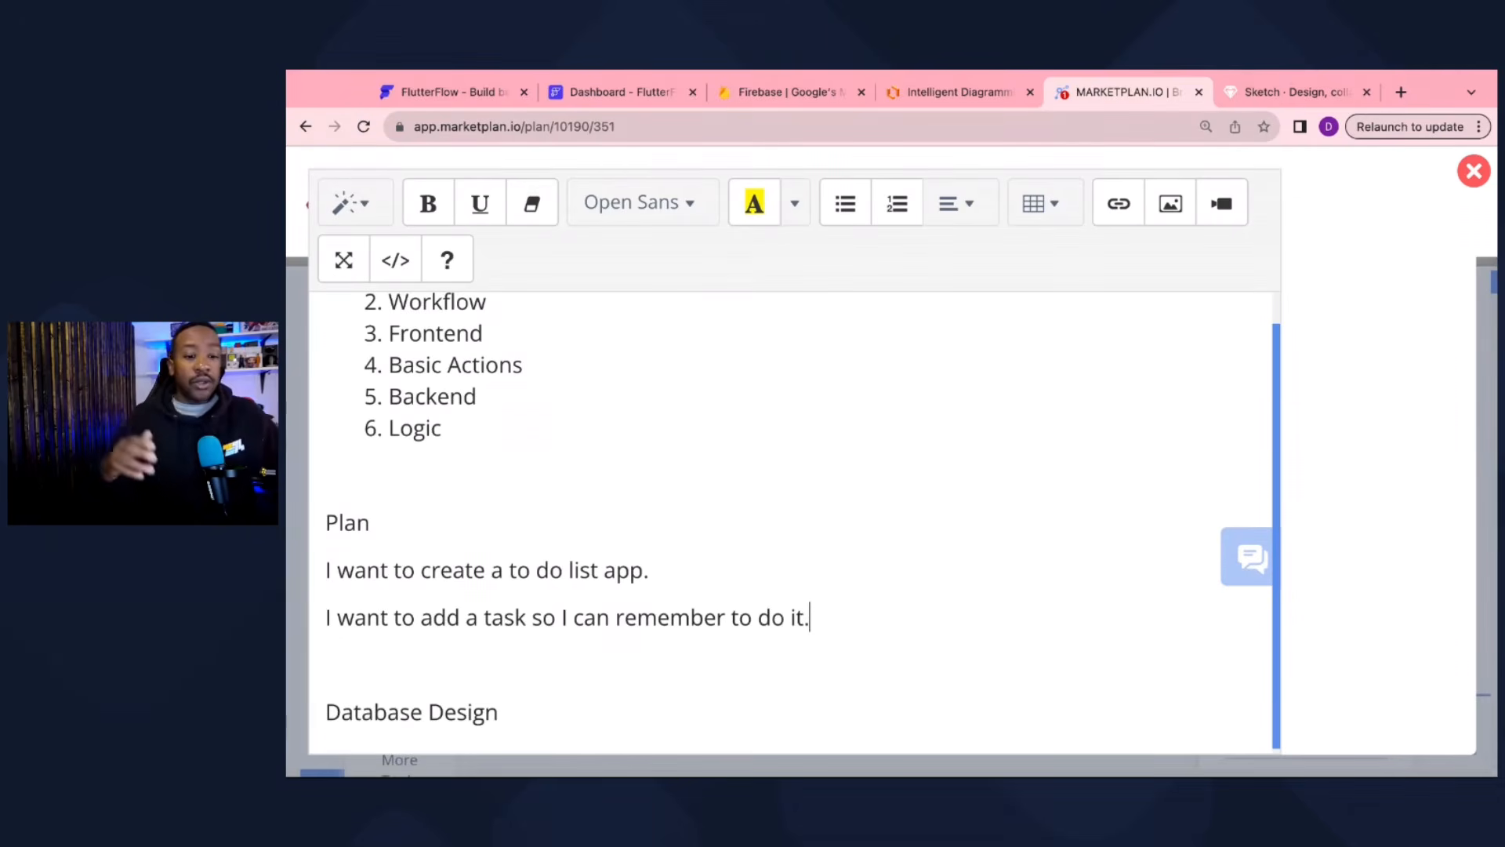
pyautogui.click(386, 532)
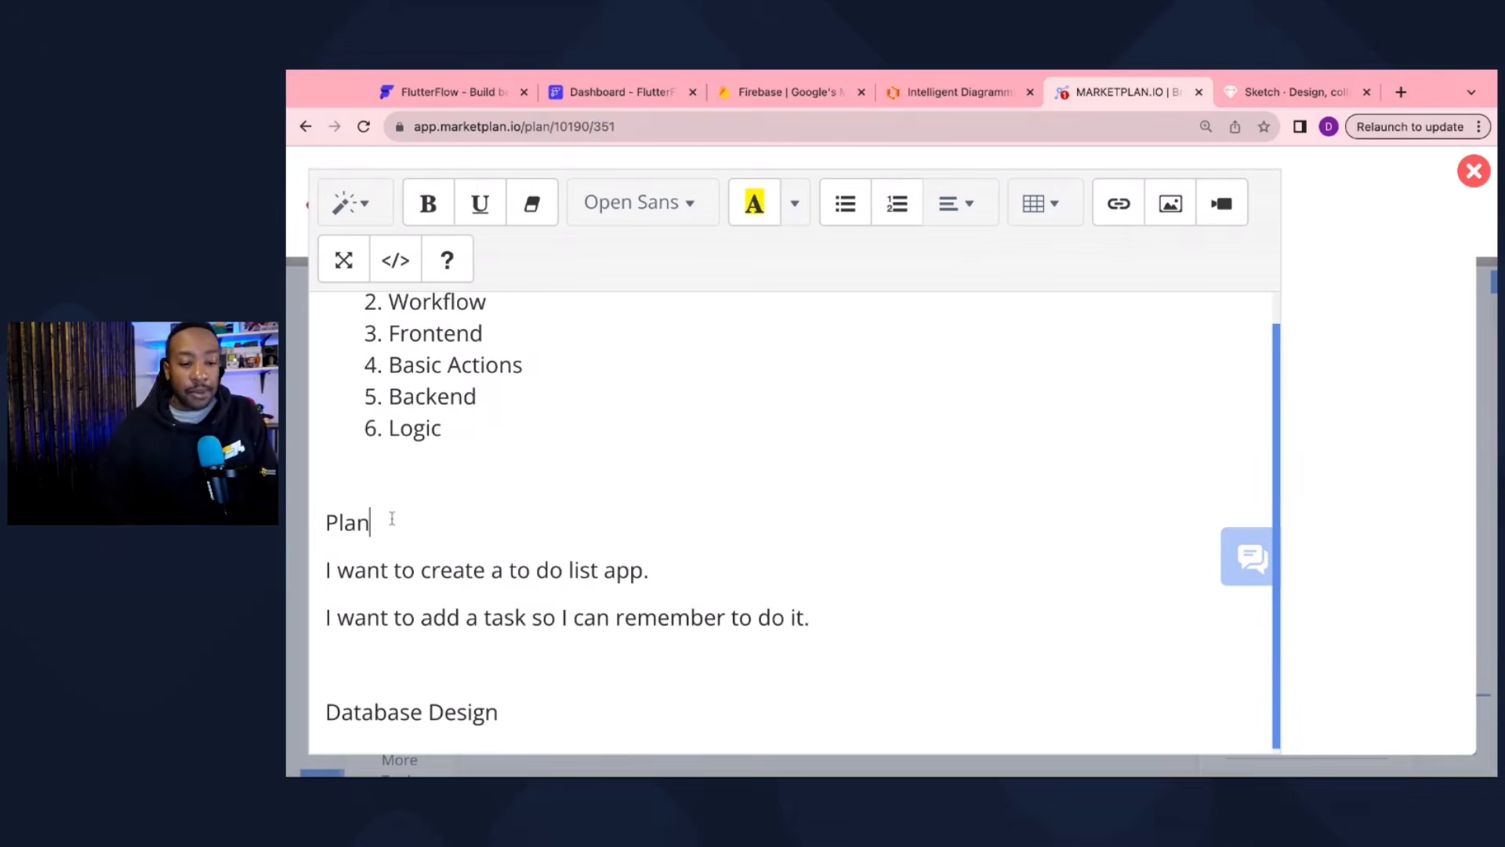
pyautogui.hotkey('shift', 'Left')
pyautogui.hotkey('shift', 'Left')
pyautogui.hotkey('shift', 'Left')
pyautogui.hotkey('shift', 'Left')
pyautogui.click(428, 203)
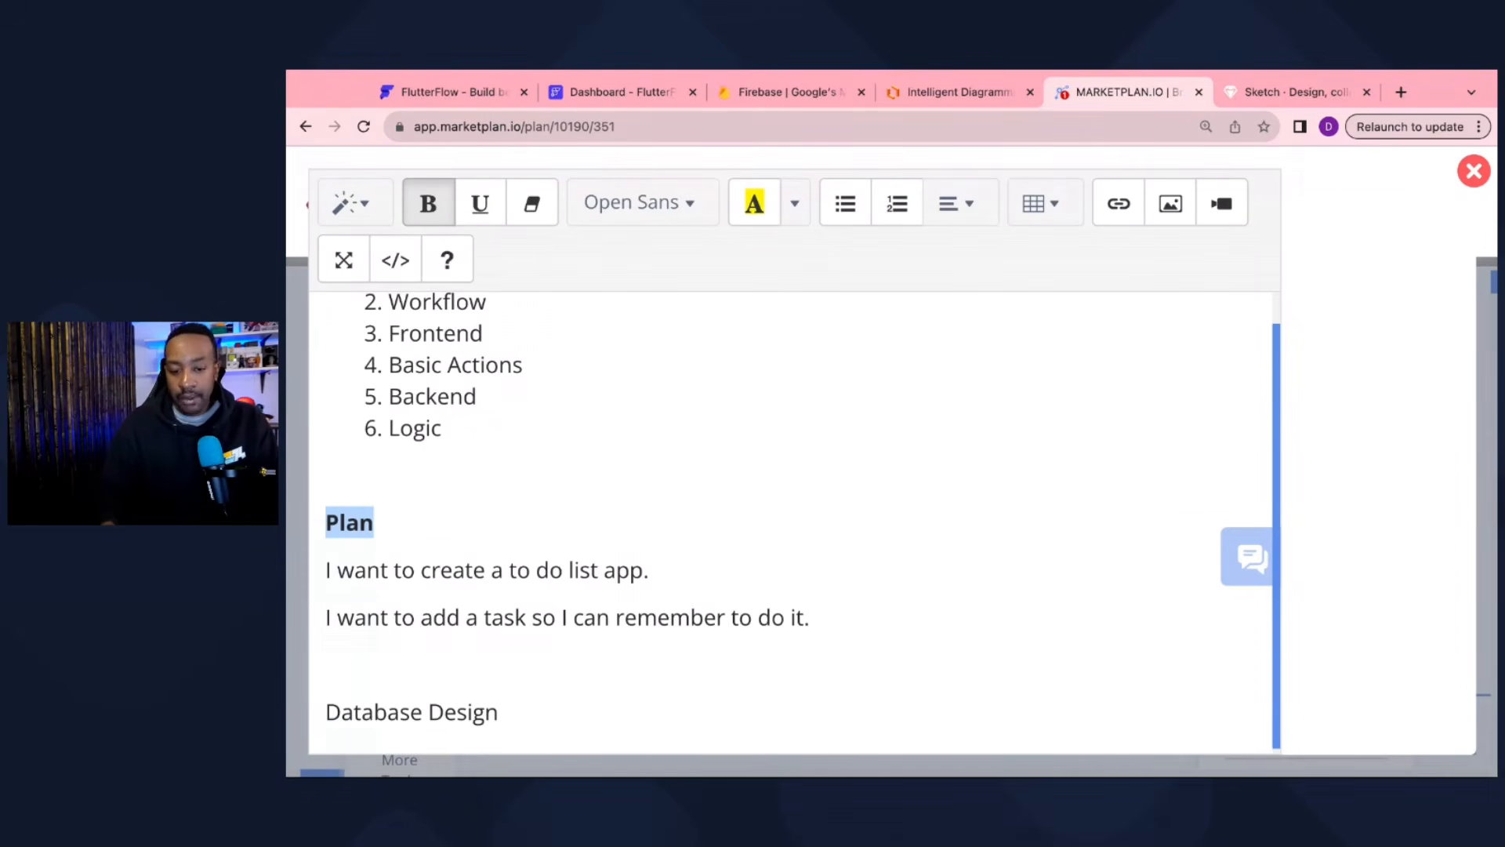
pyautogui.press('super+minus')
pyautogui.press('super+minus')
pyautogui.press('super+minus')
pyautogui.press('super+minus')
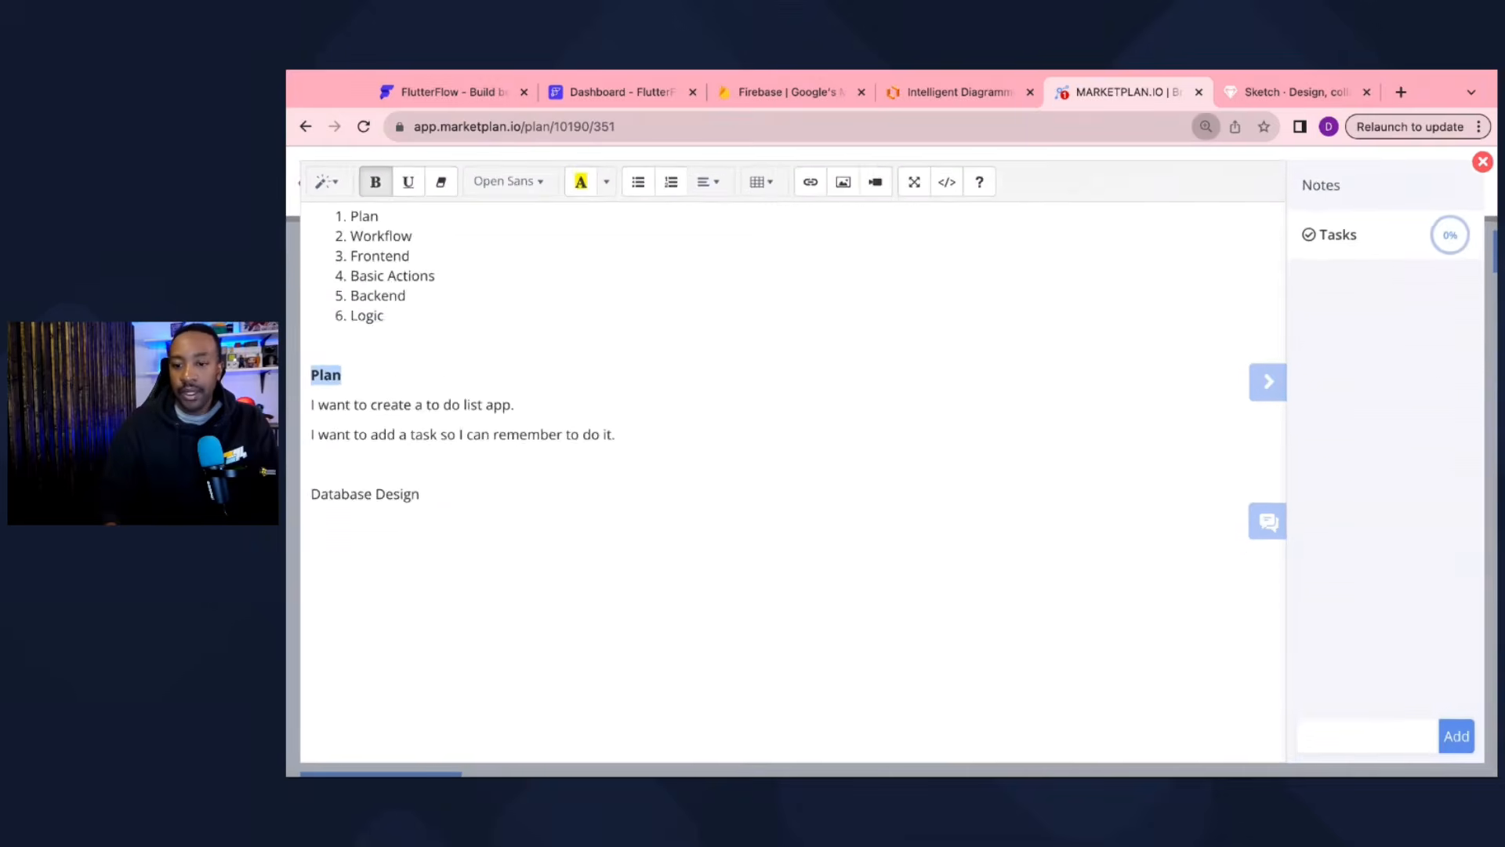
# Step: Close the notes and drag a Landing Page template onto an empty spot of the flow canvas
pyautogui.click(1485, 161)
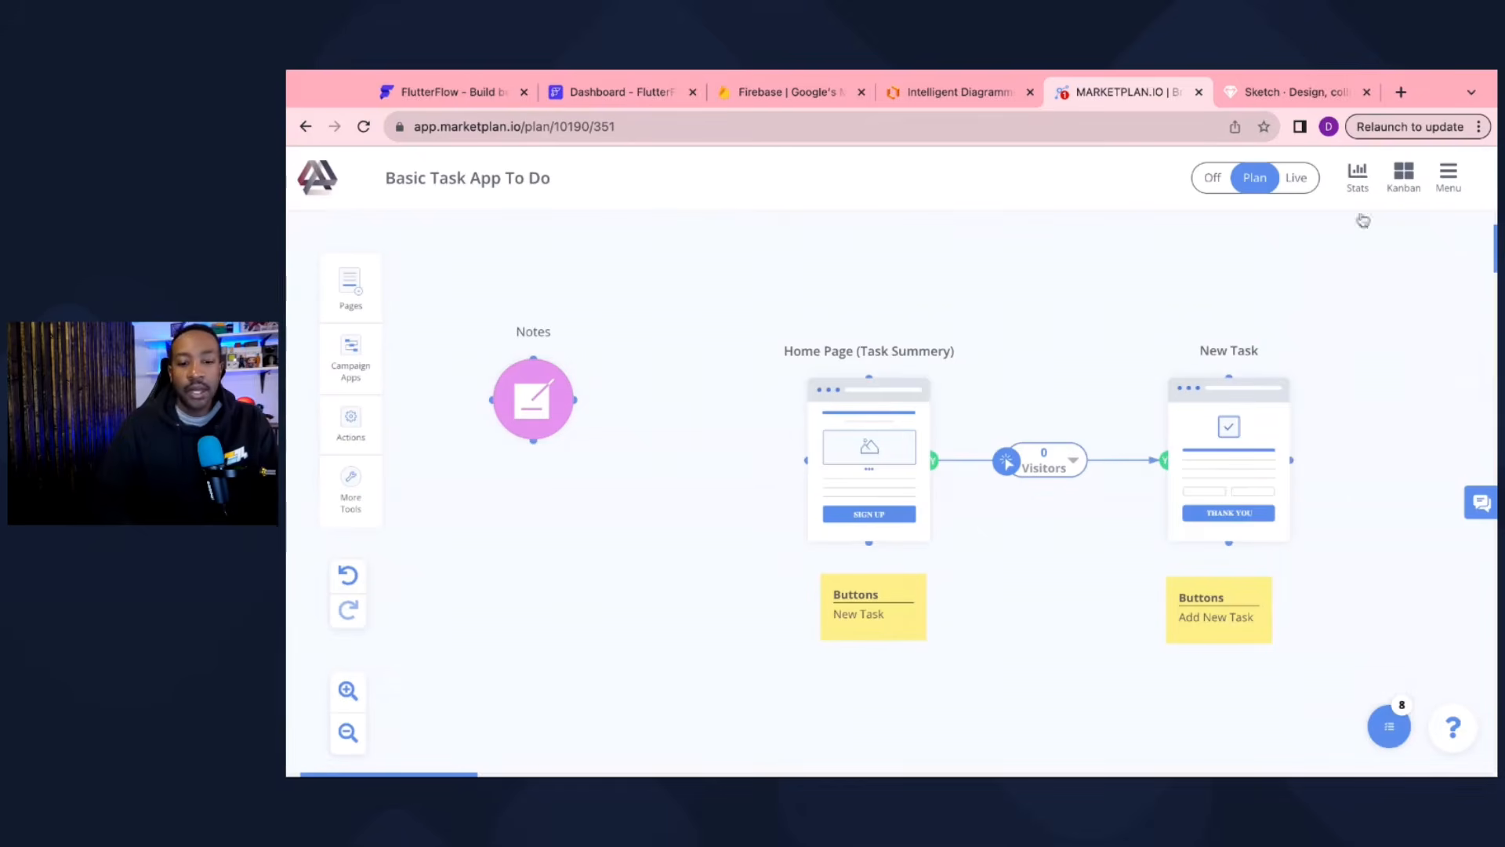
pyautogui.hscroll(2, 795, 524)
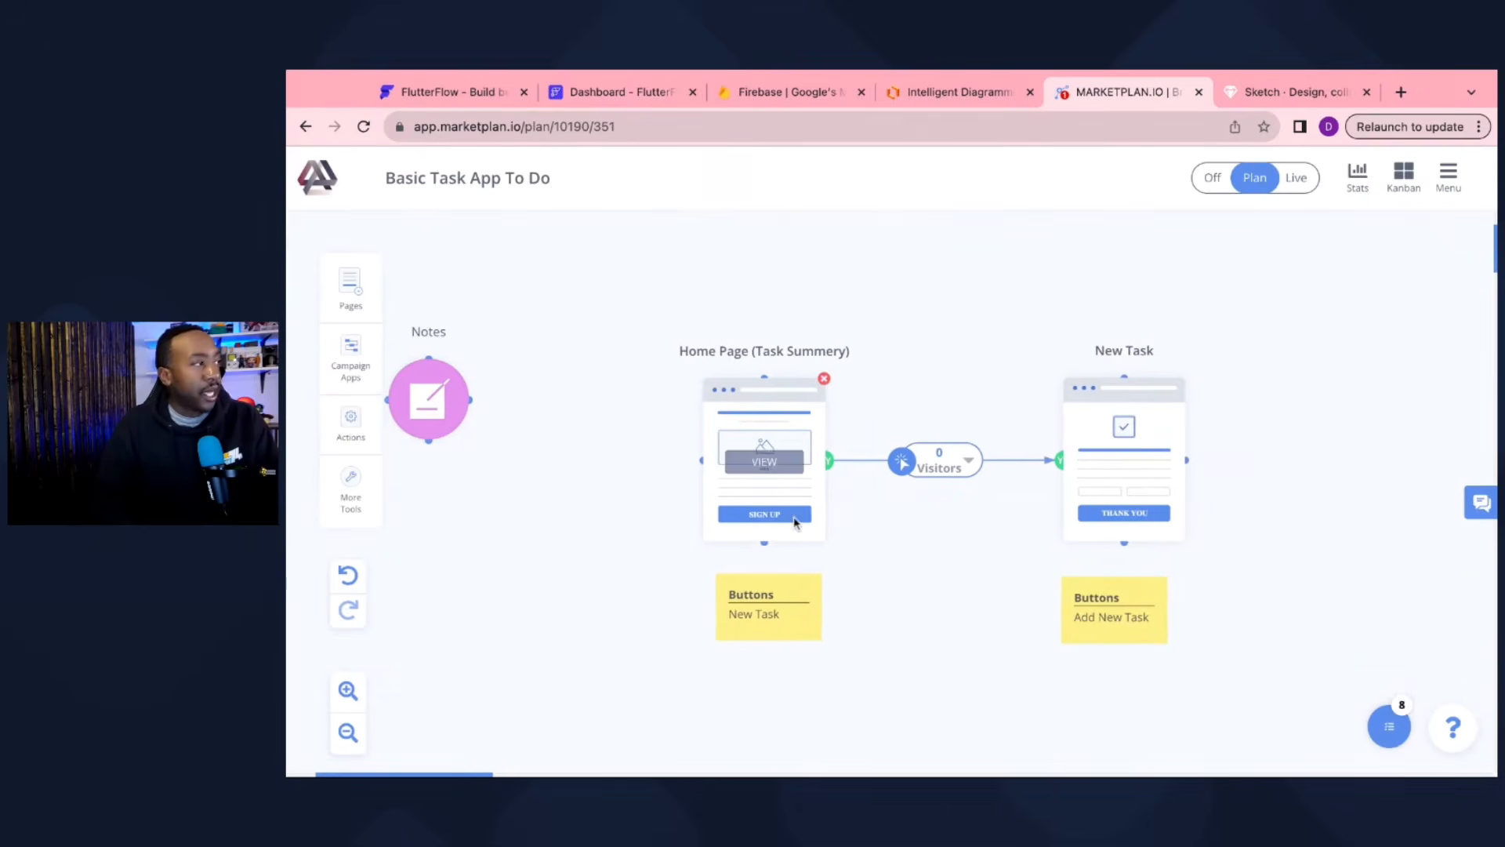
pyautogui.click(348, 691)
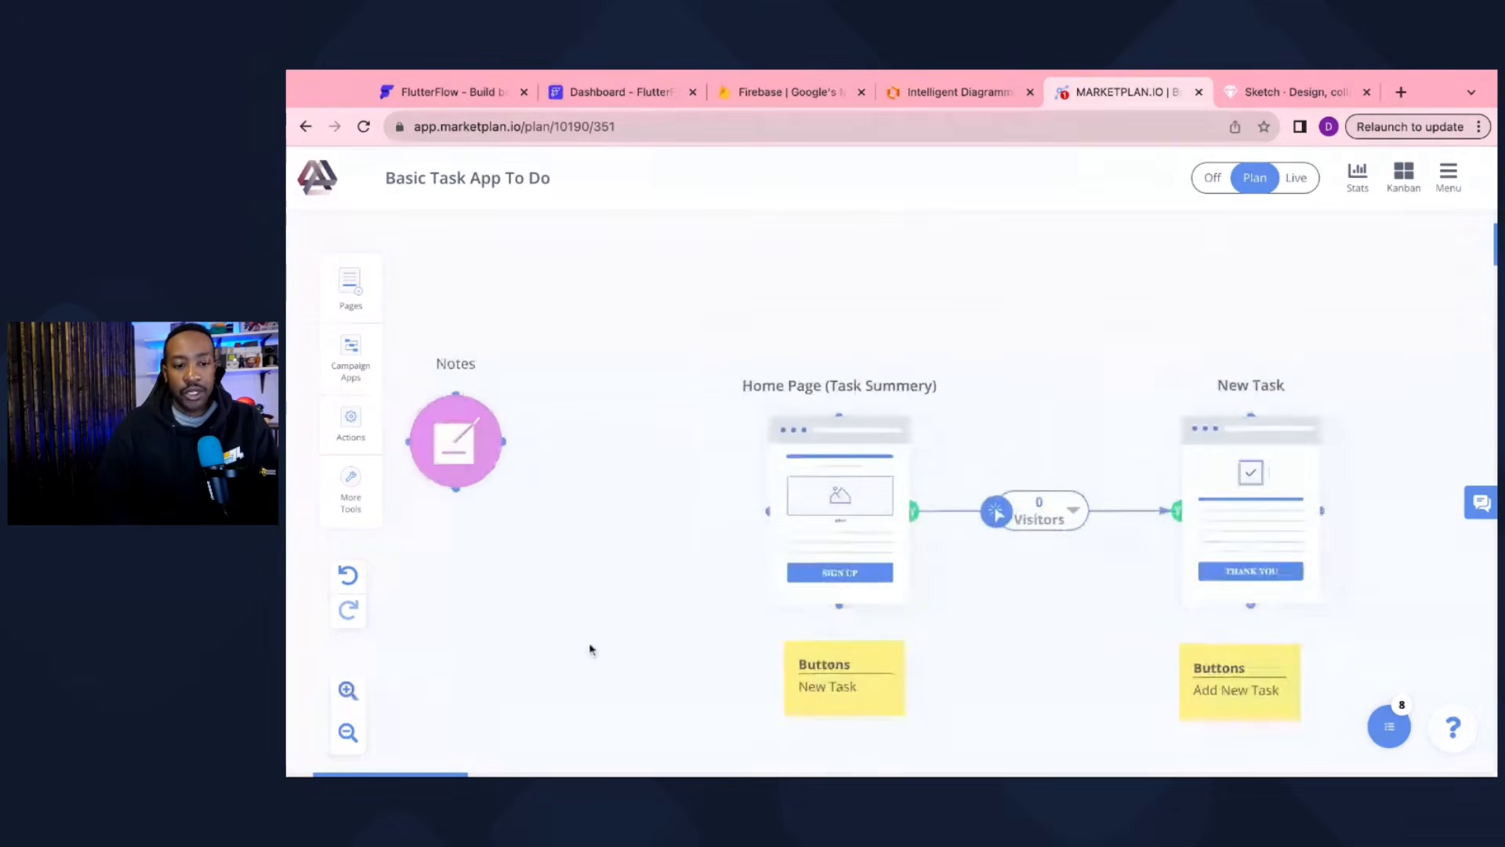
pyautogui.hscroll(2, 760, 440)
pyautogui.scroll(-9, 760, 440)
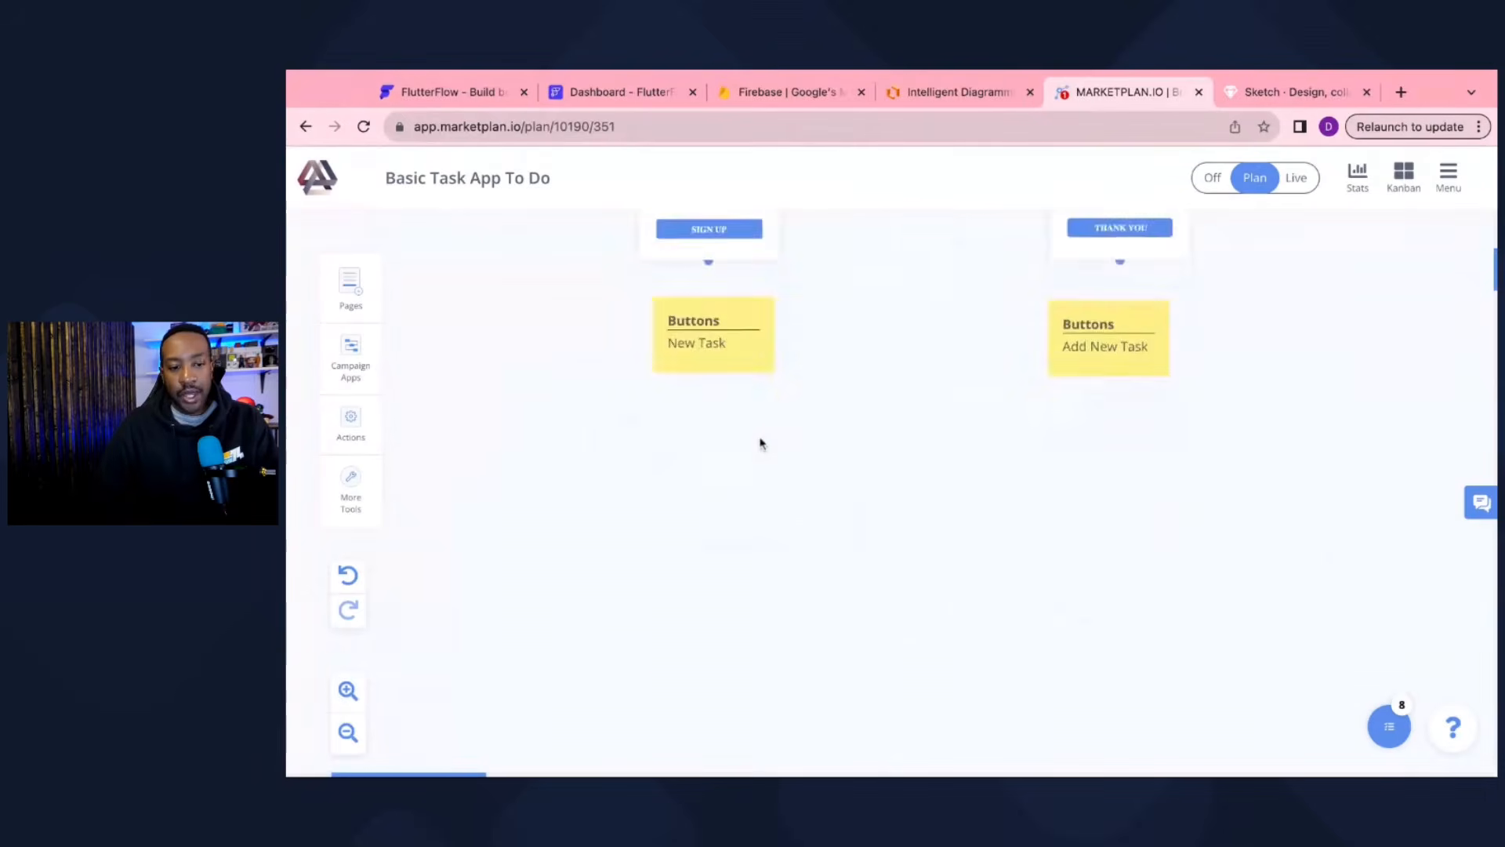
pyautogui.hscroll(-5, 759, 440)
pyautogui.click(349, 280)
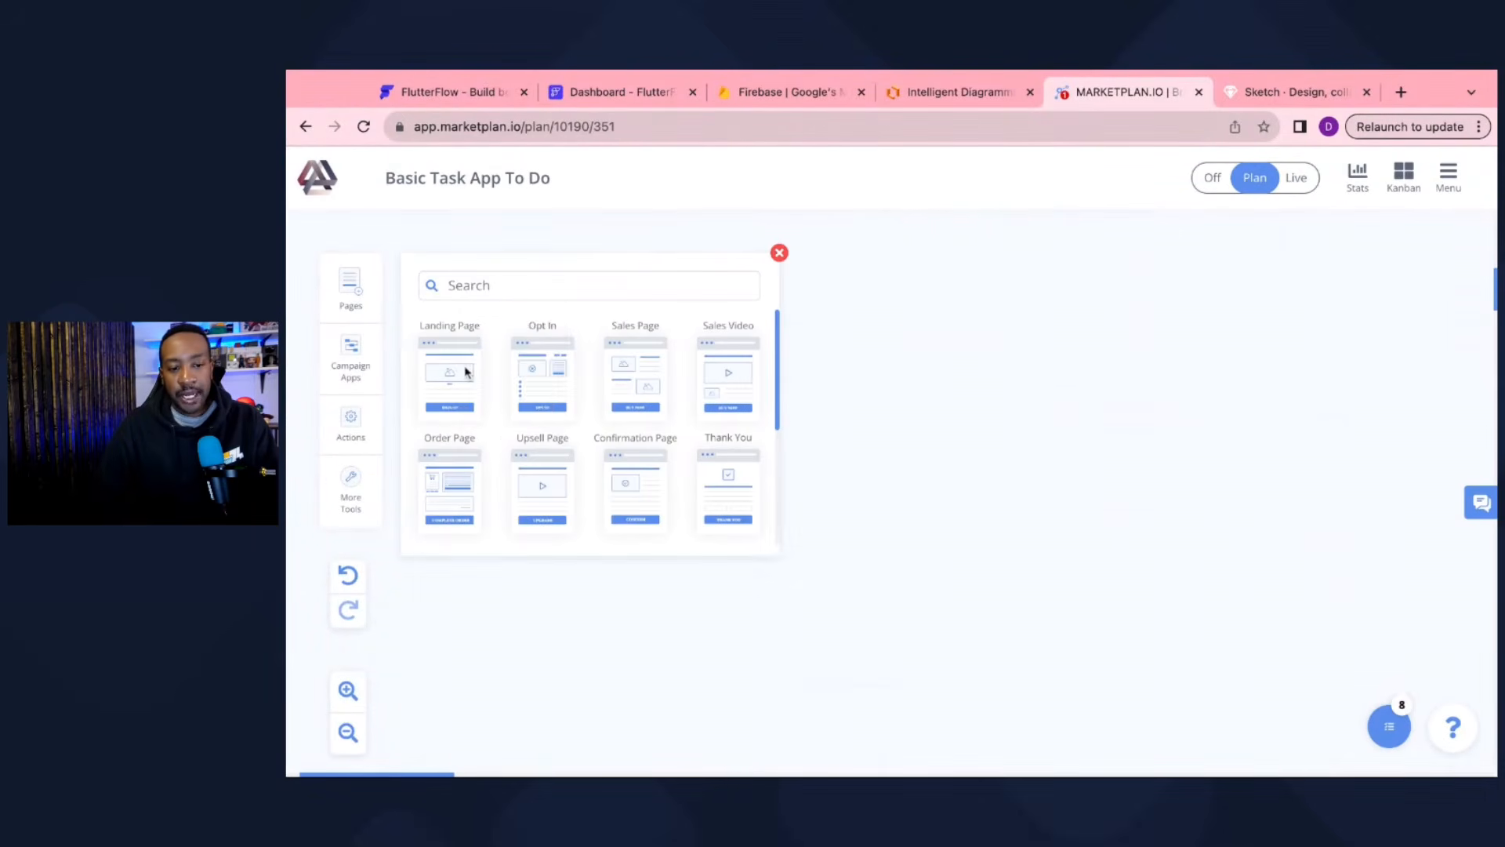
pyautogui.moveTo(461, 371); pyautogui.dragTo(935, 457)
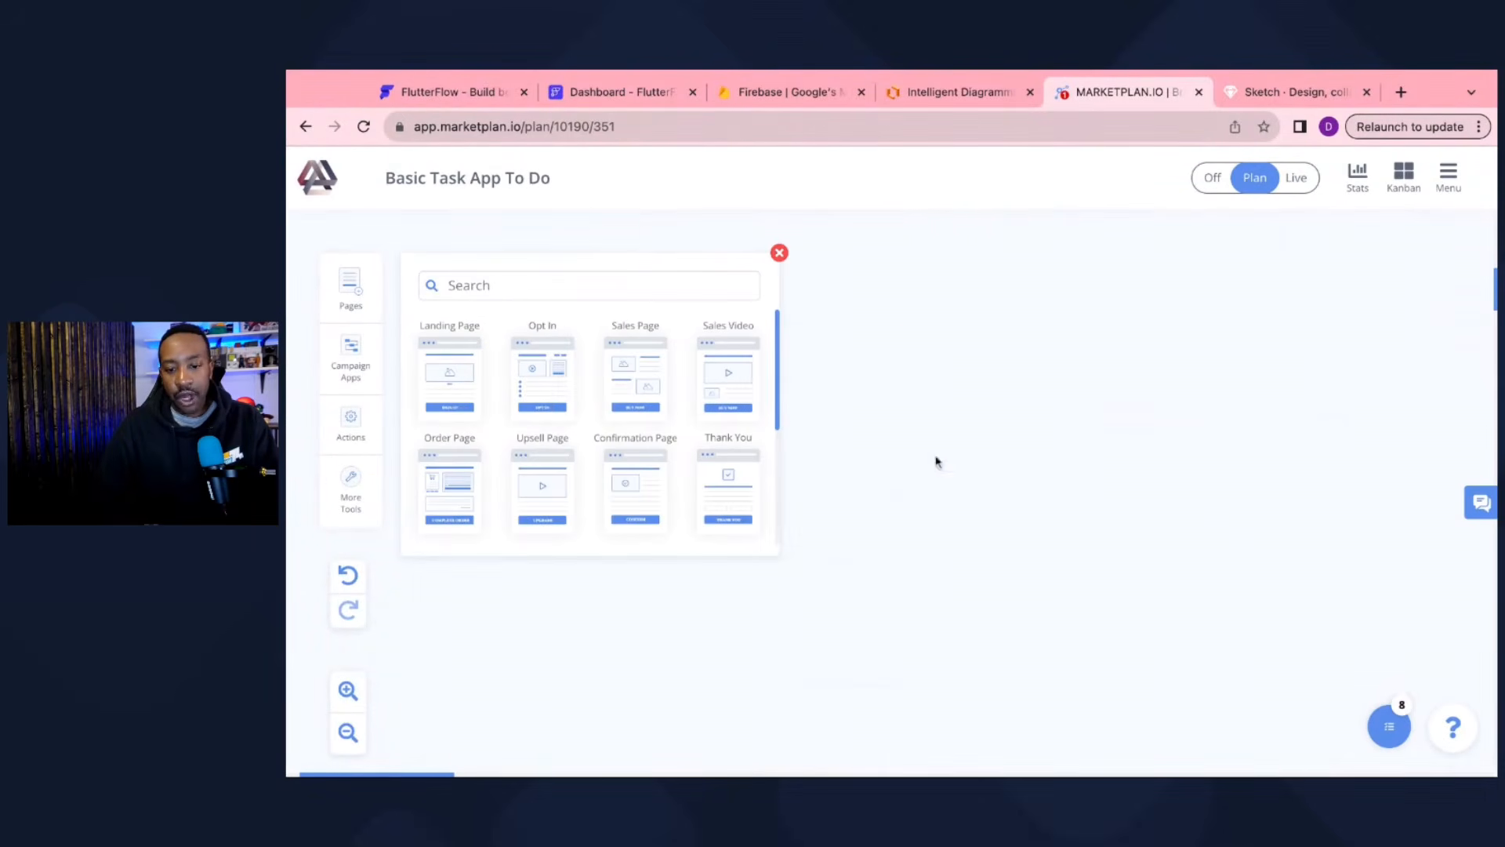
# Step: Change the new Landing Page's title to 'App Homepage' in its details view
pyautogui.click(779, 254)
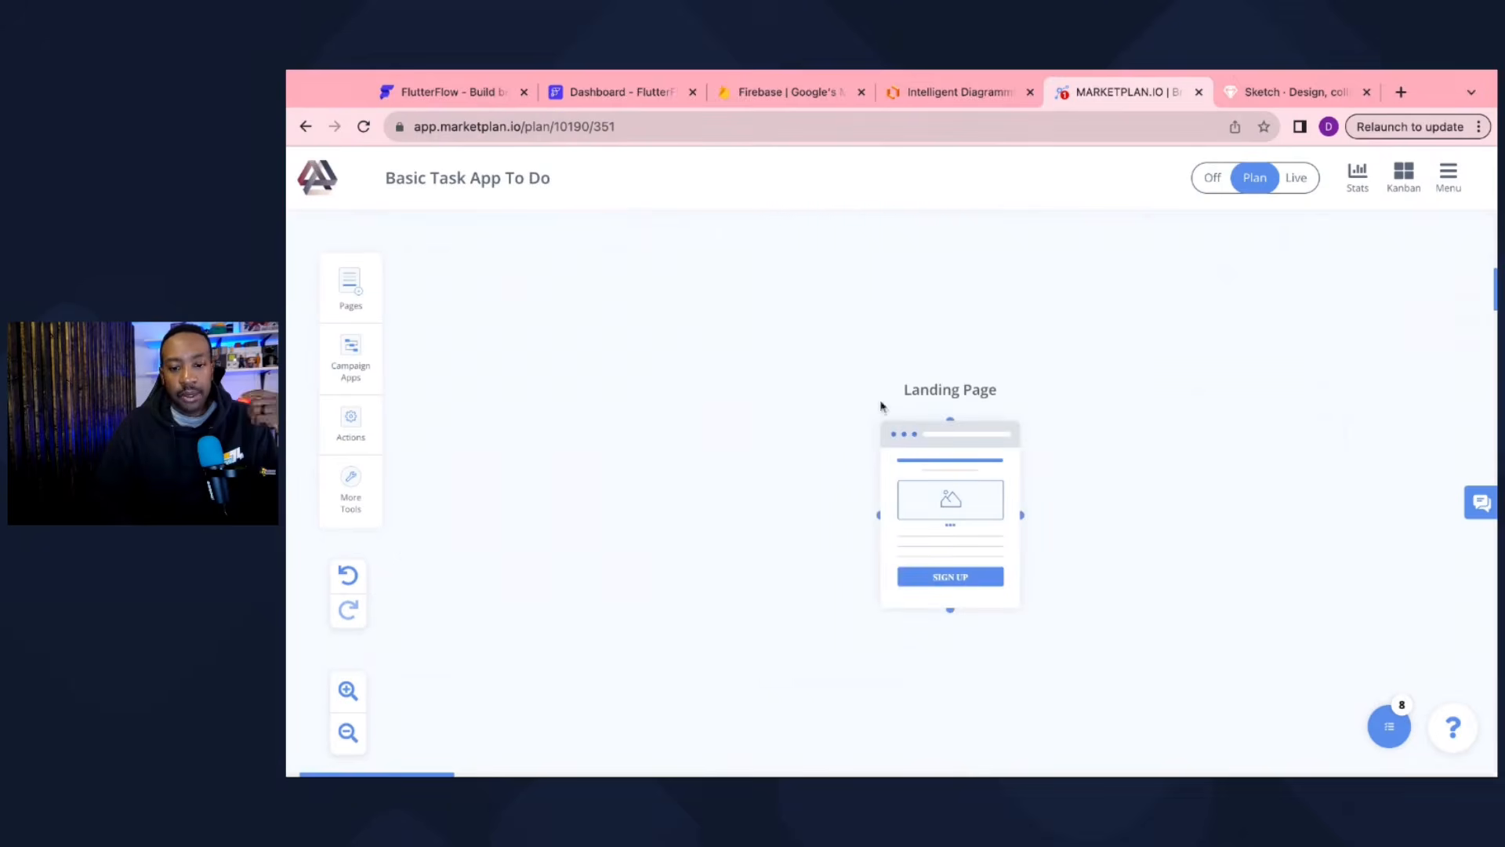
pyautogui.click(950, 518)
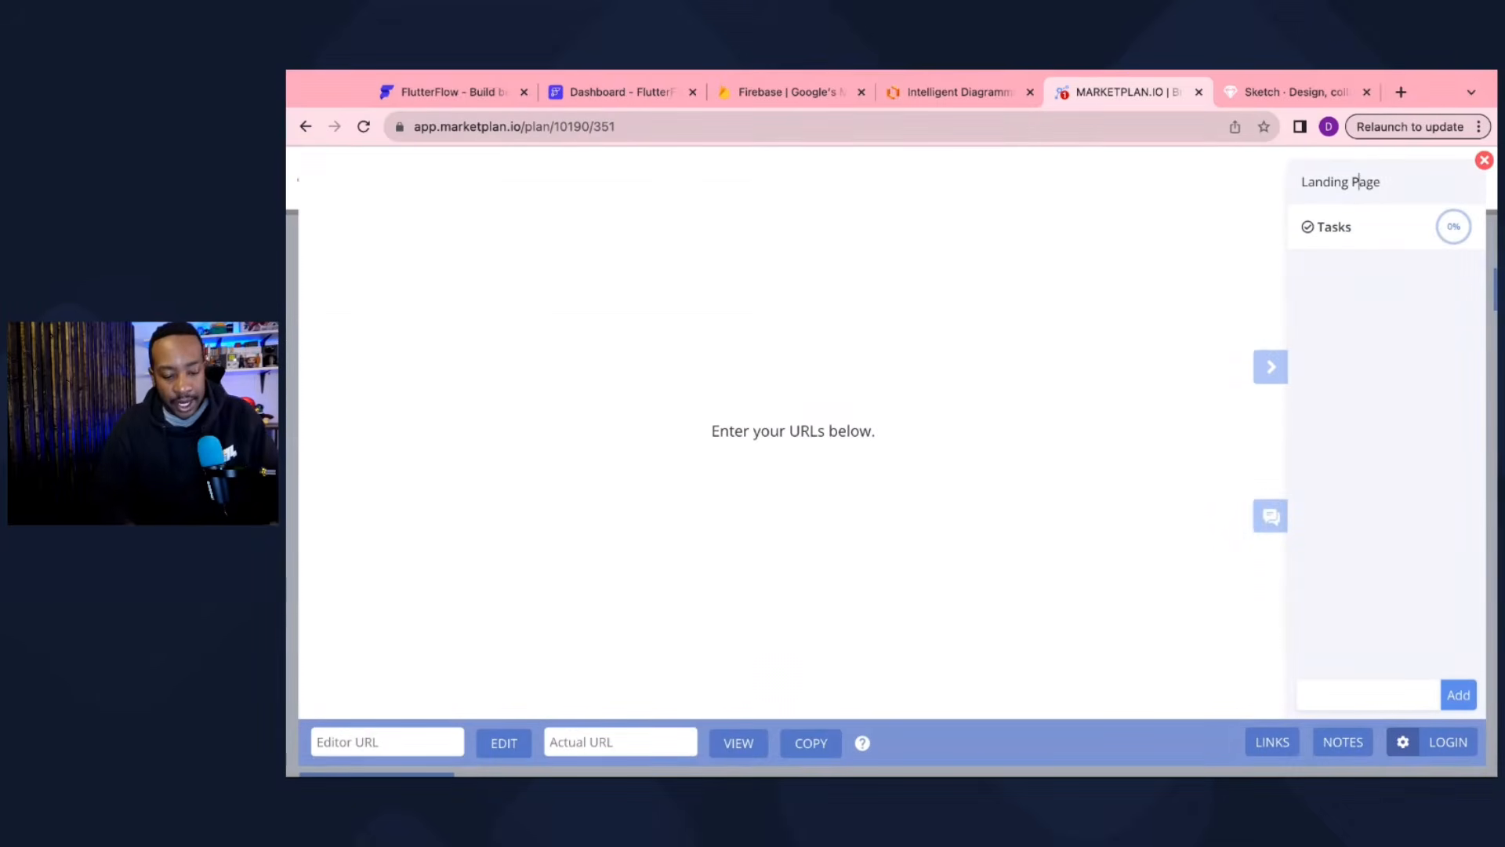
pyautogui.tripleClick(1359, 181)
pyautogui.write('App')
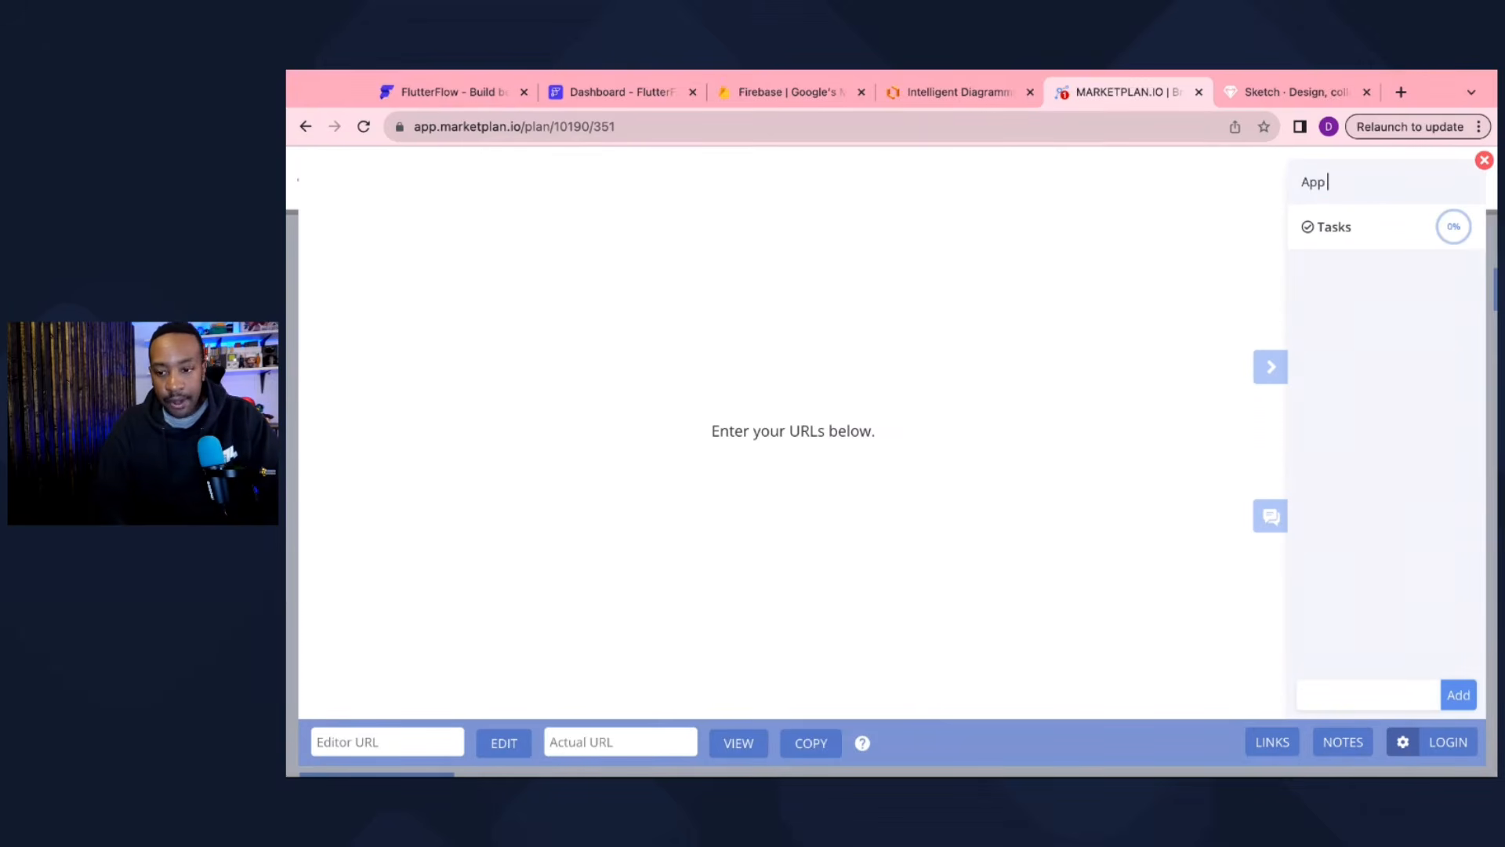
pyautogui.write(' Homepa')
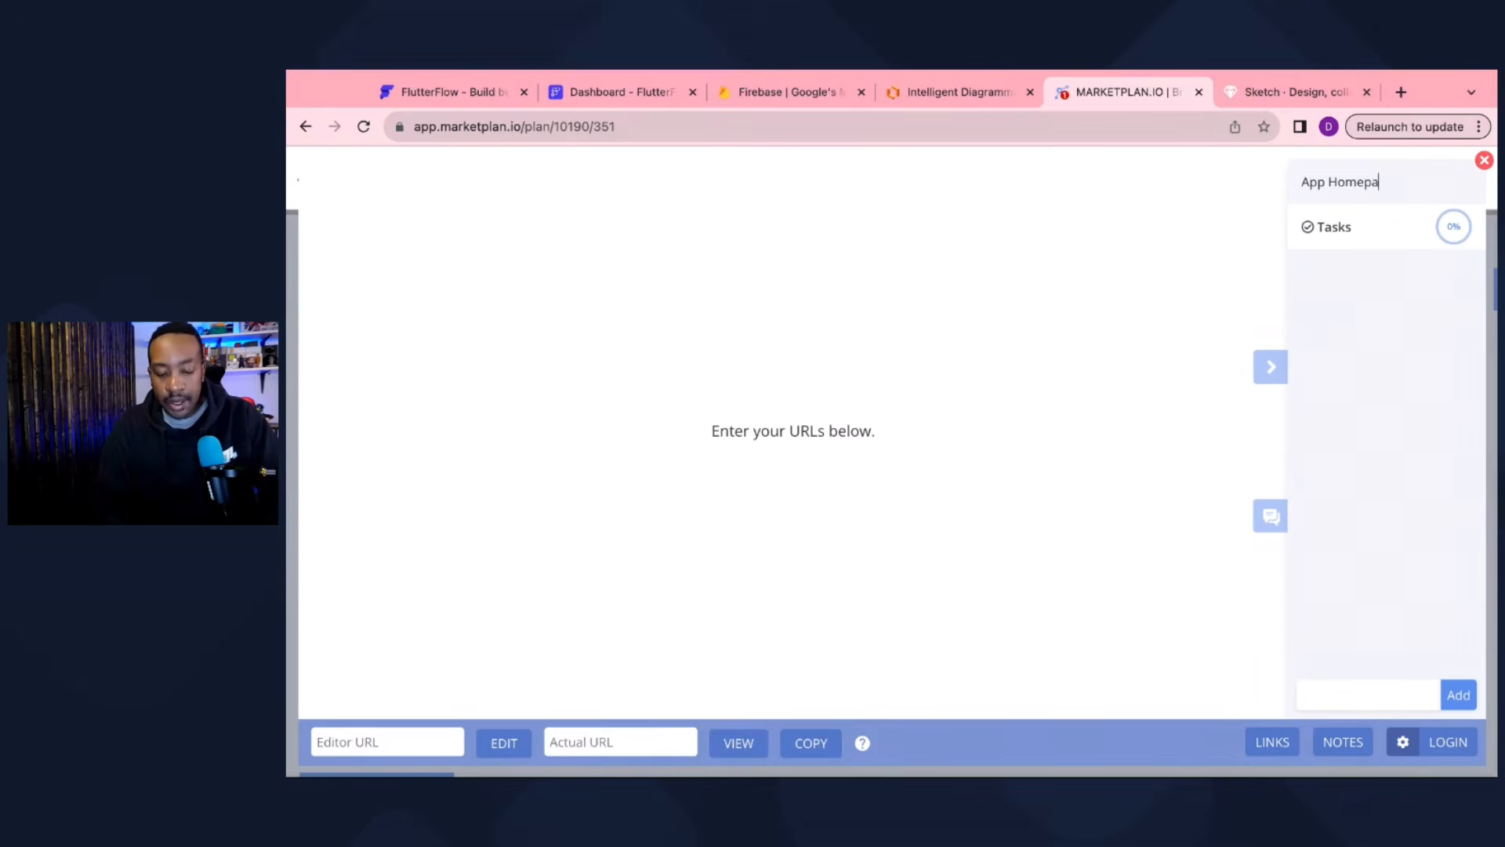
pyautogui.write('ge')
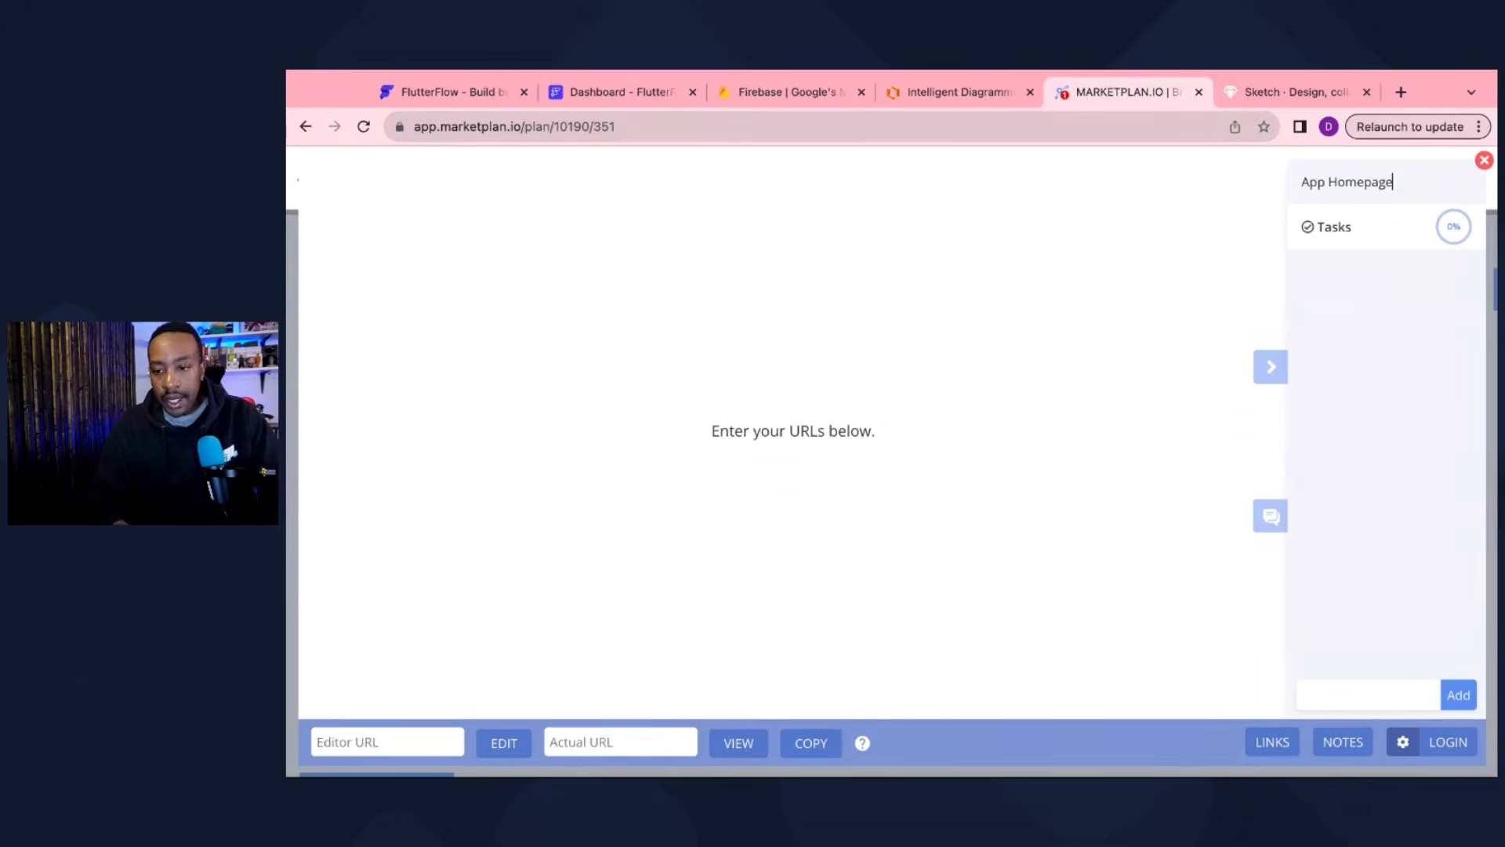
pyautogui.click(1485, 161)
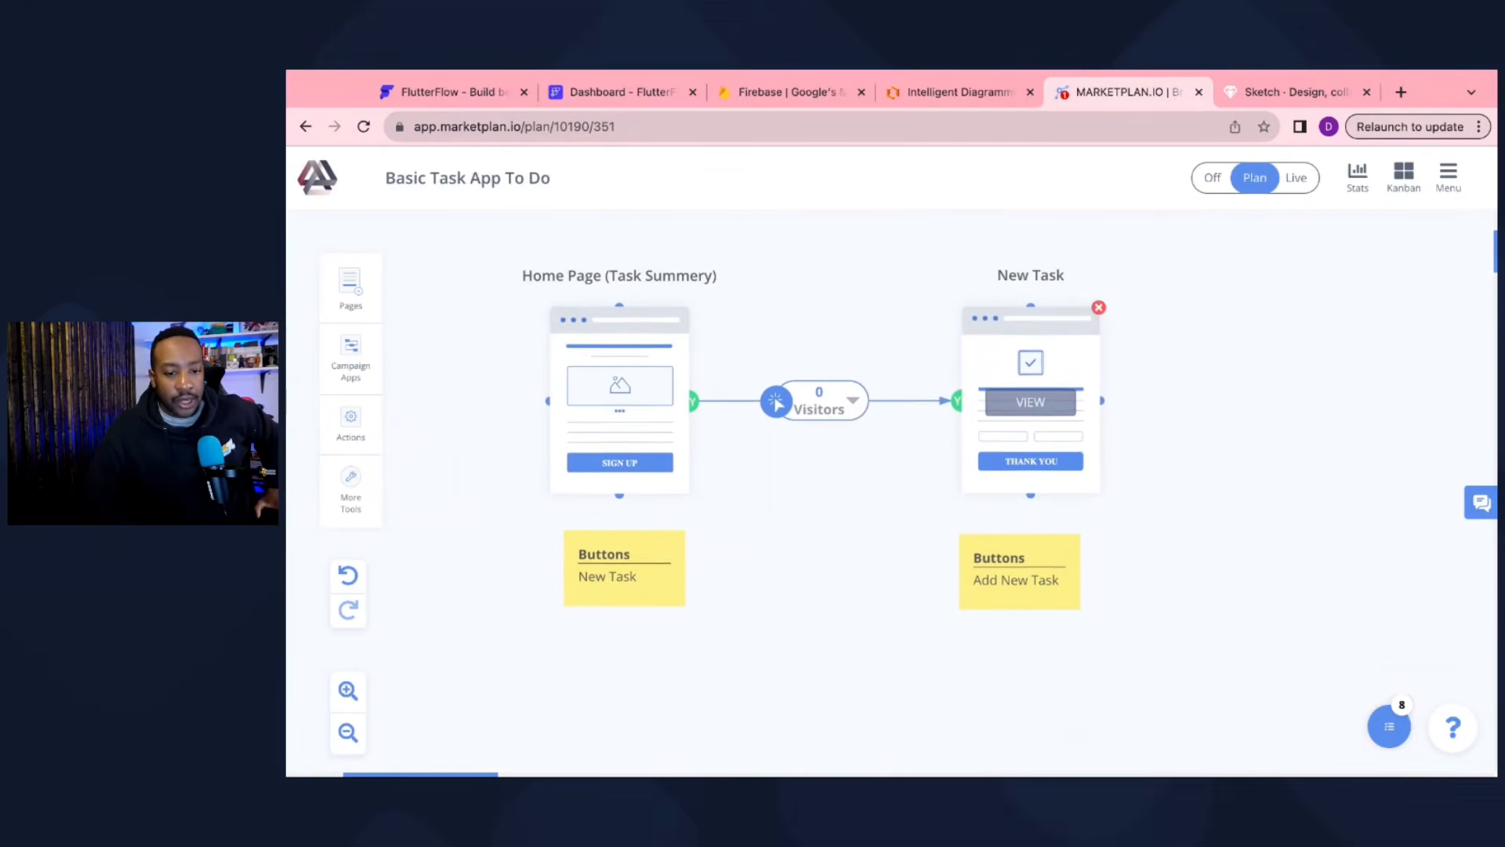
# Step: Switch plan mode Off and connect New Task's Y handle back to the Home Page
pyautogui.click(1220, 178)
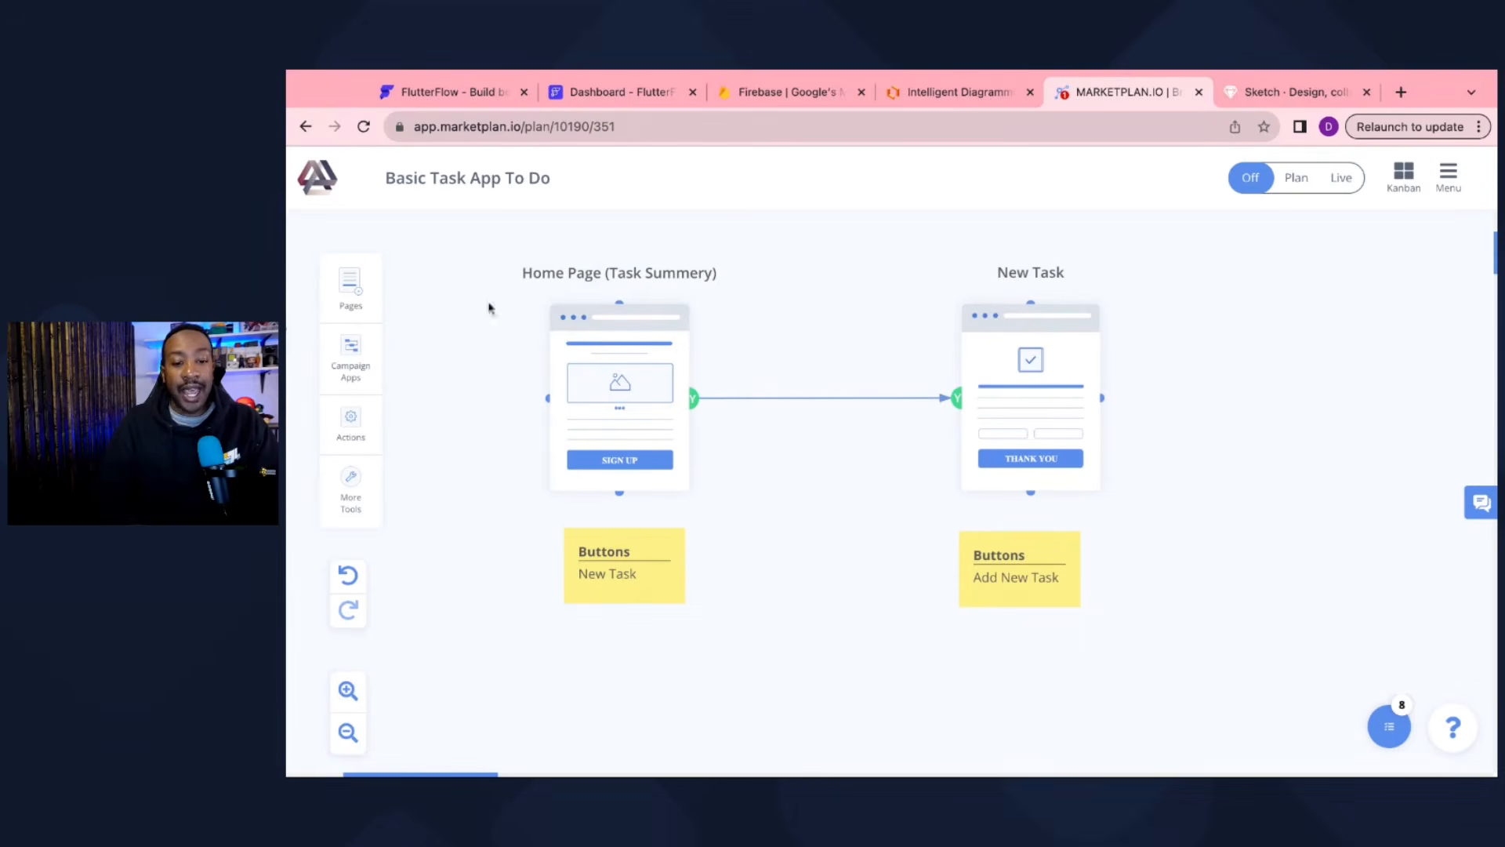
pyautogui.moveTo(711, 359)
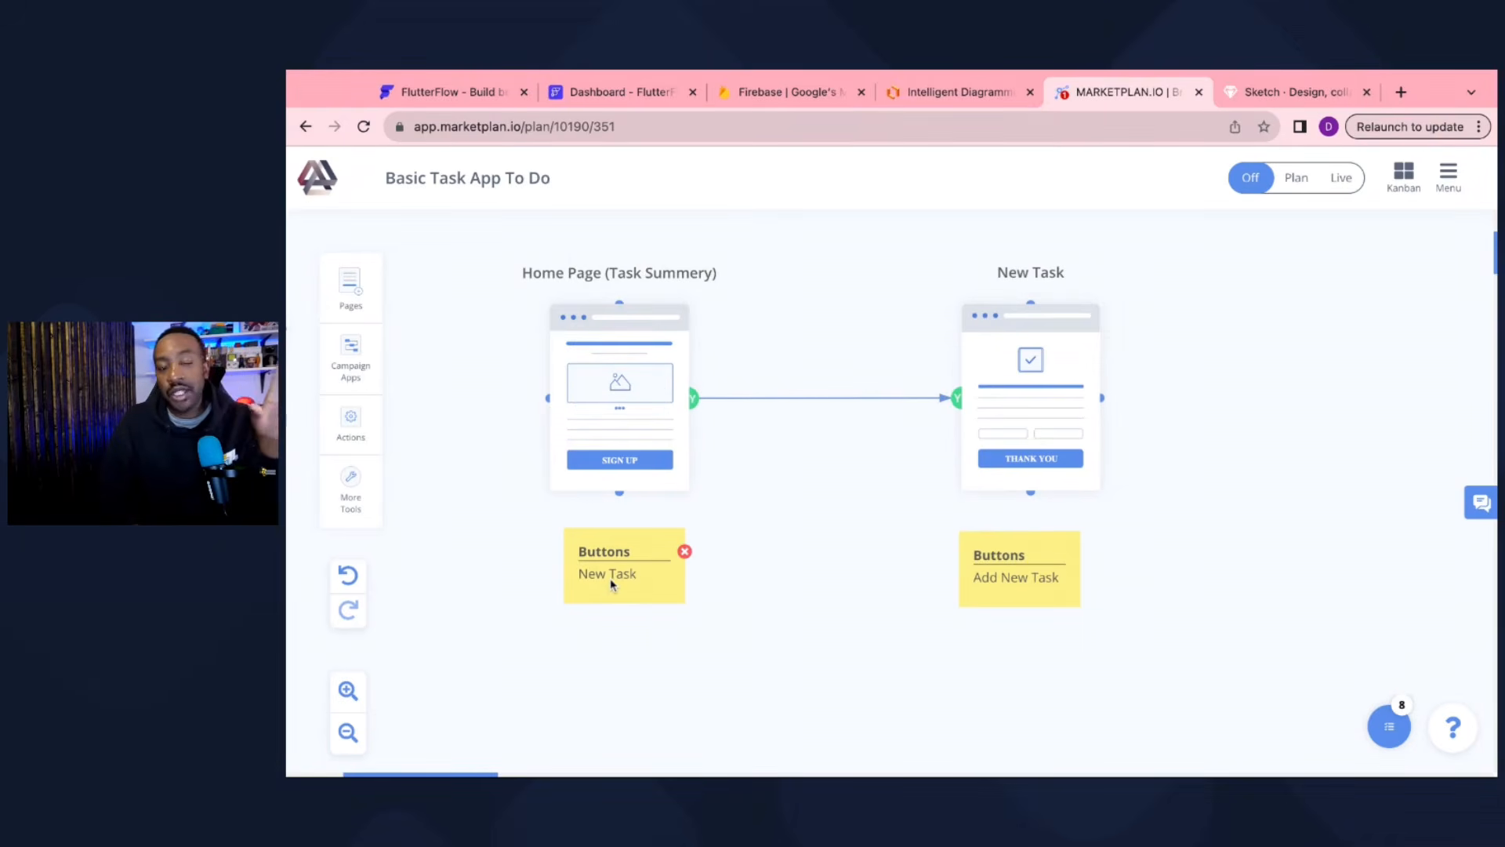
pyautogui.moveTo(648, 448)
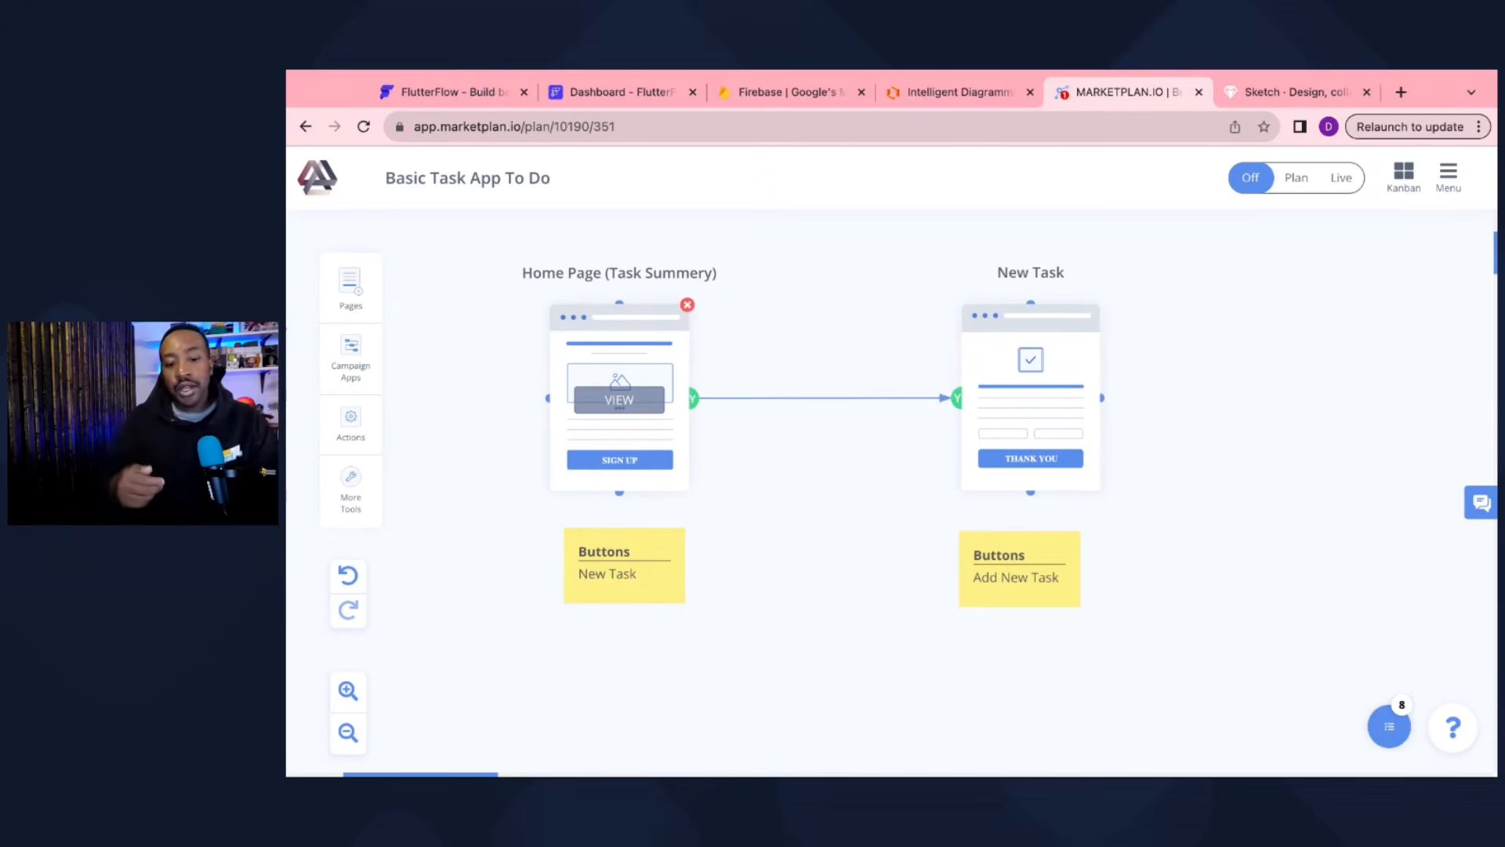
pyautogui.moveTo(1003, 522)
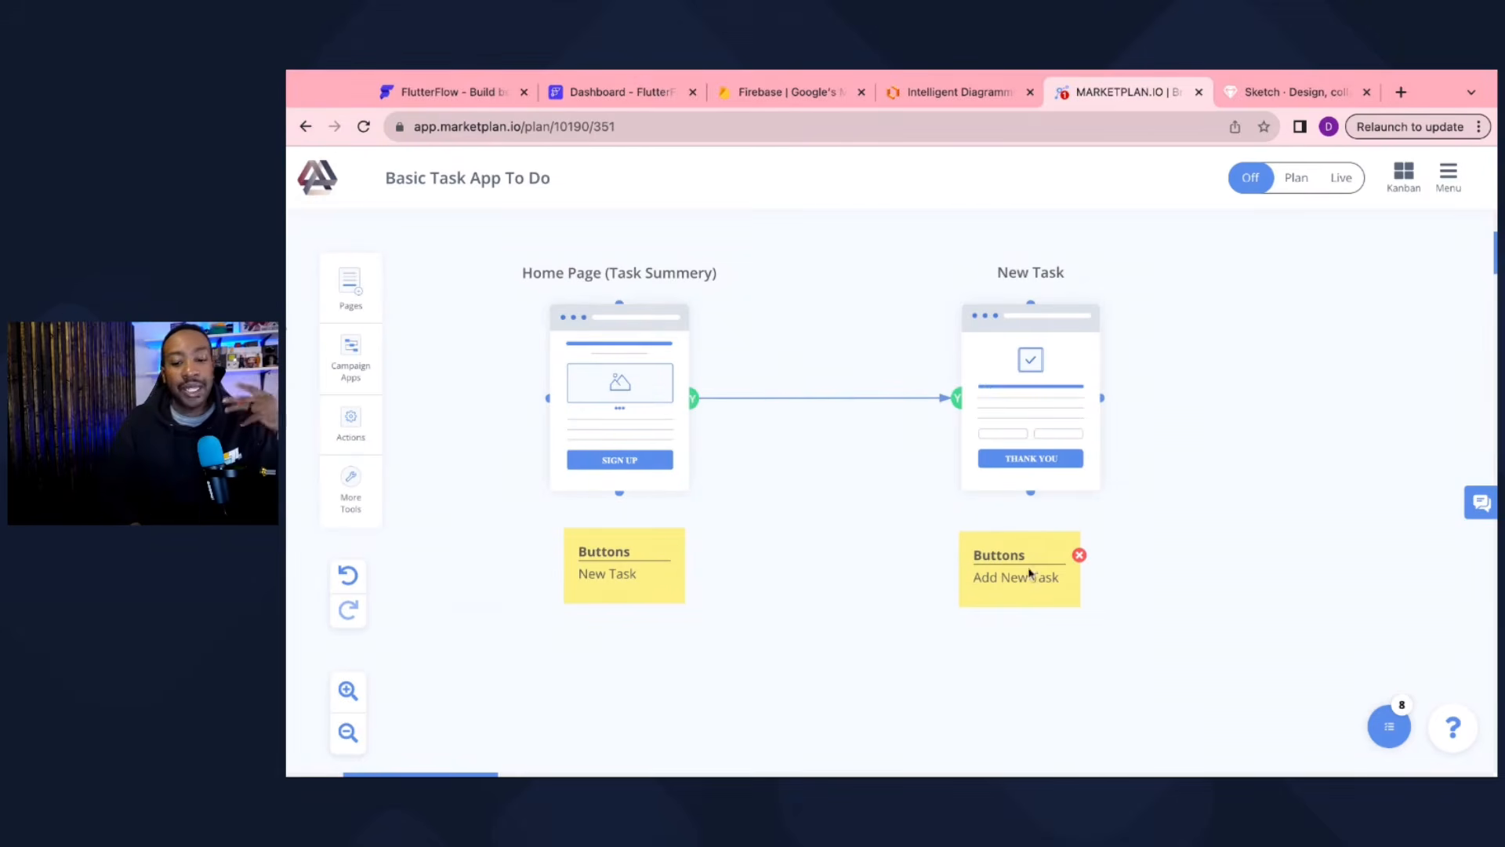
pyautogui.moveTo(1033, 502)
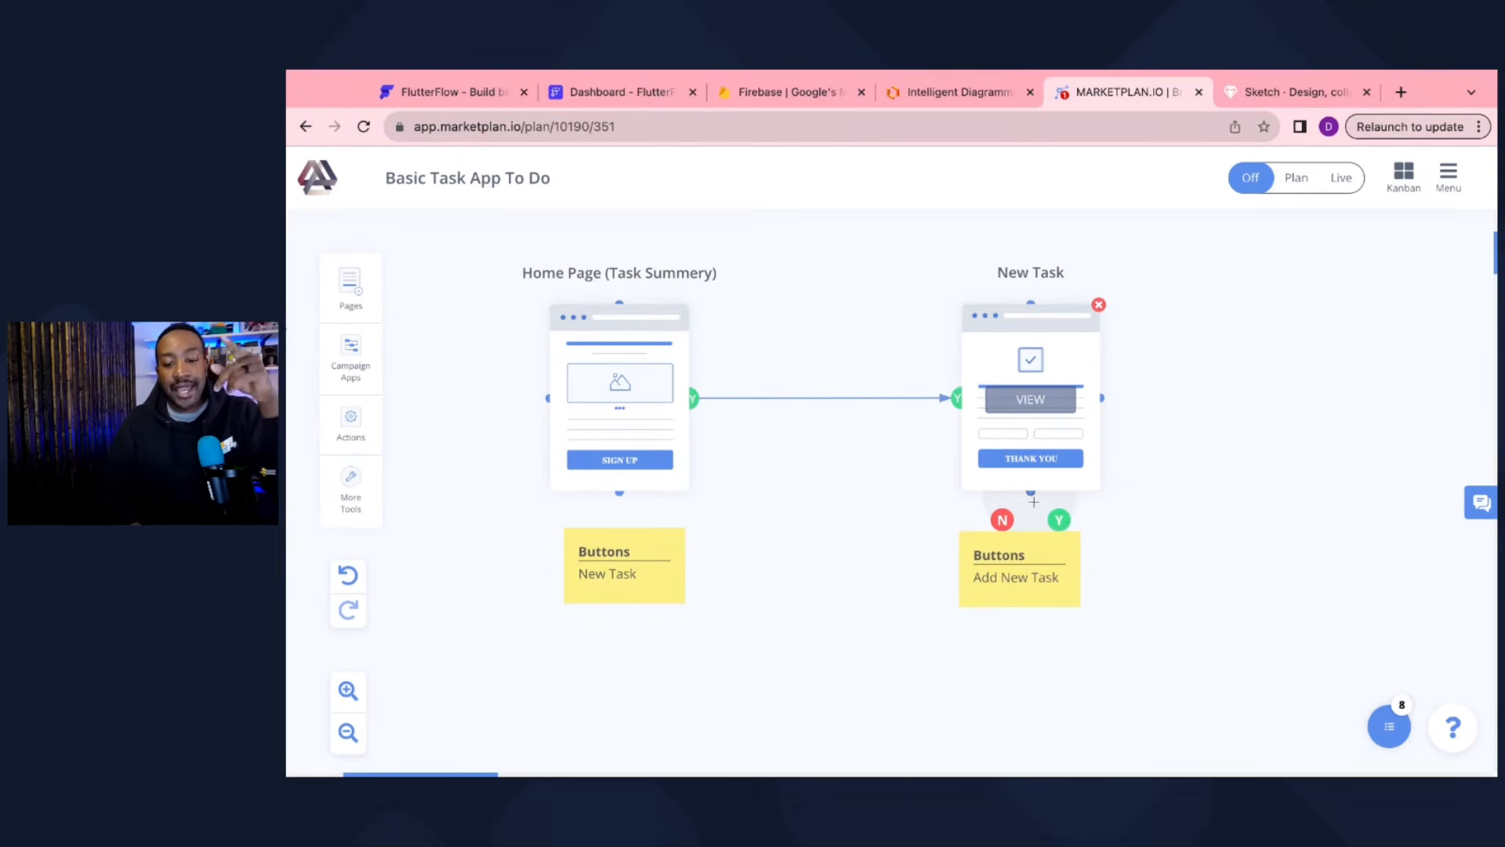
pyautogui.moveTo(1058, 522); pyautogui.dragTo(619, 494)
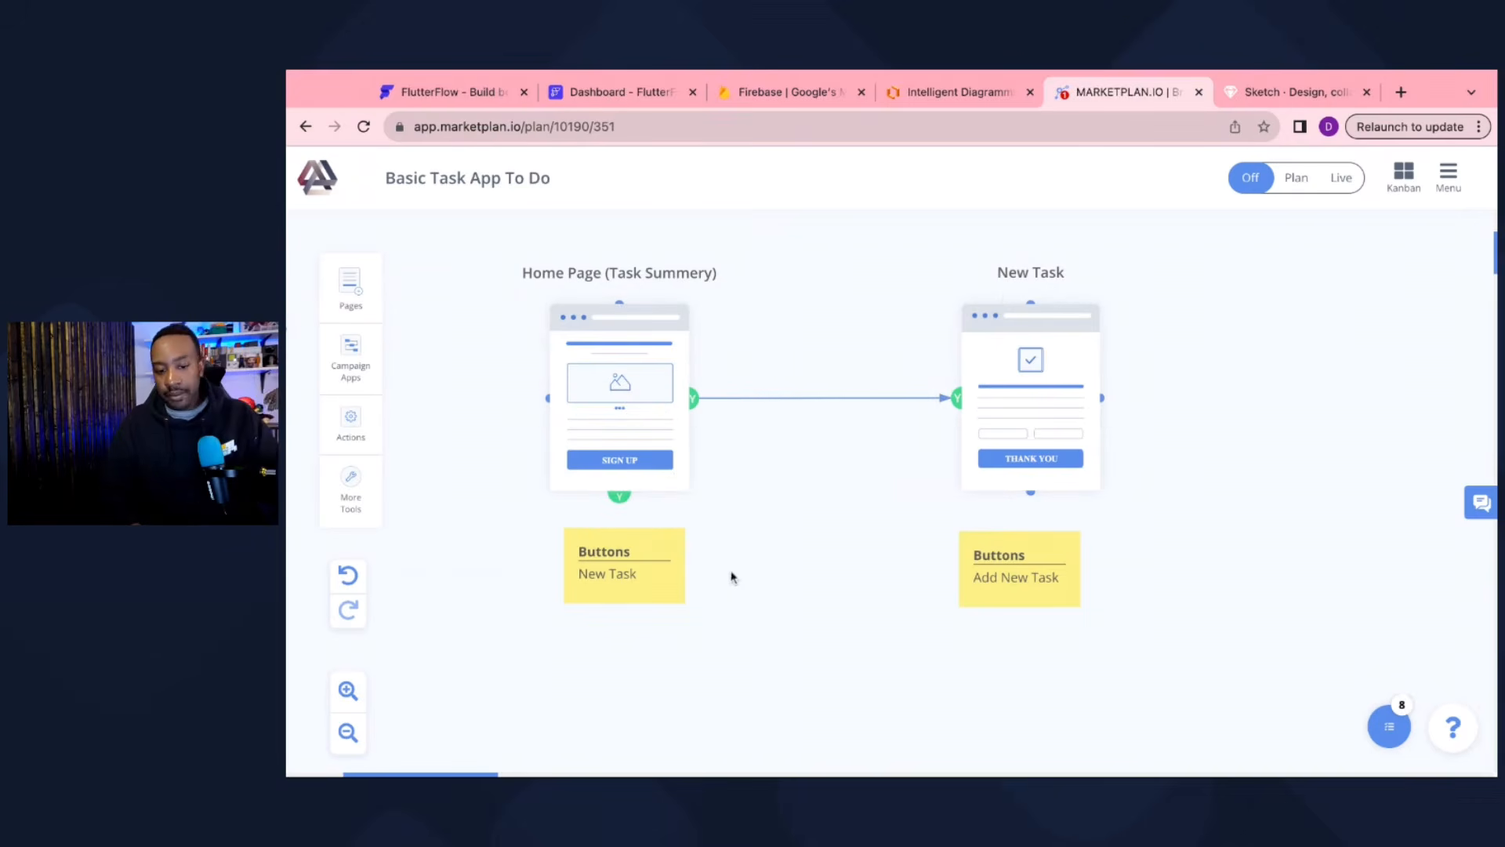
pyautogui.moveTo(1035, 502)
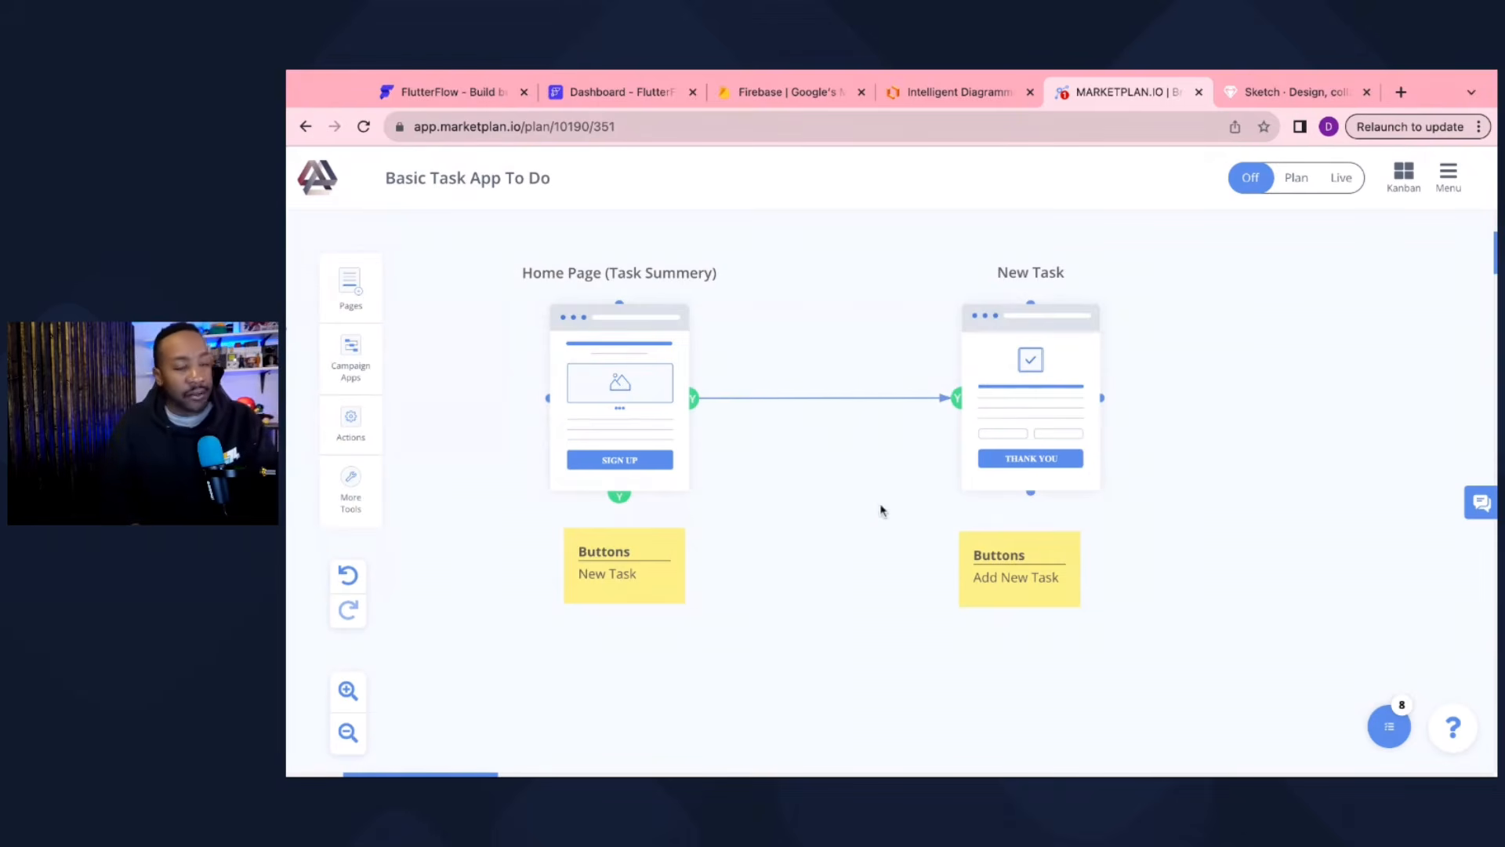
pyautogui.moveTo(1052, 358)
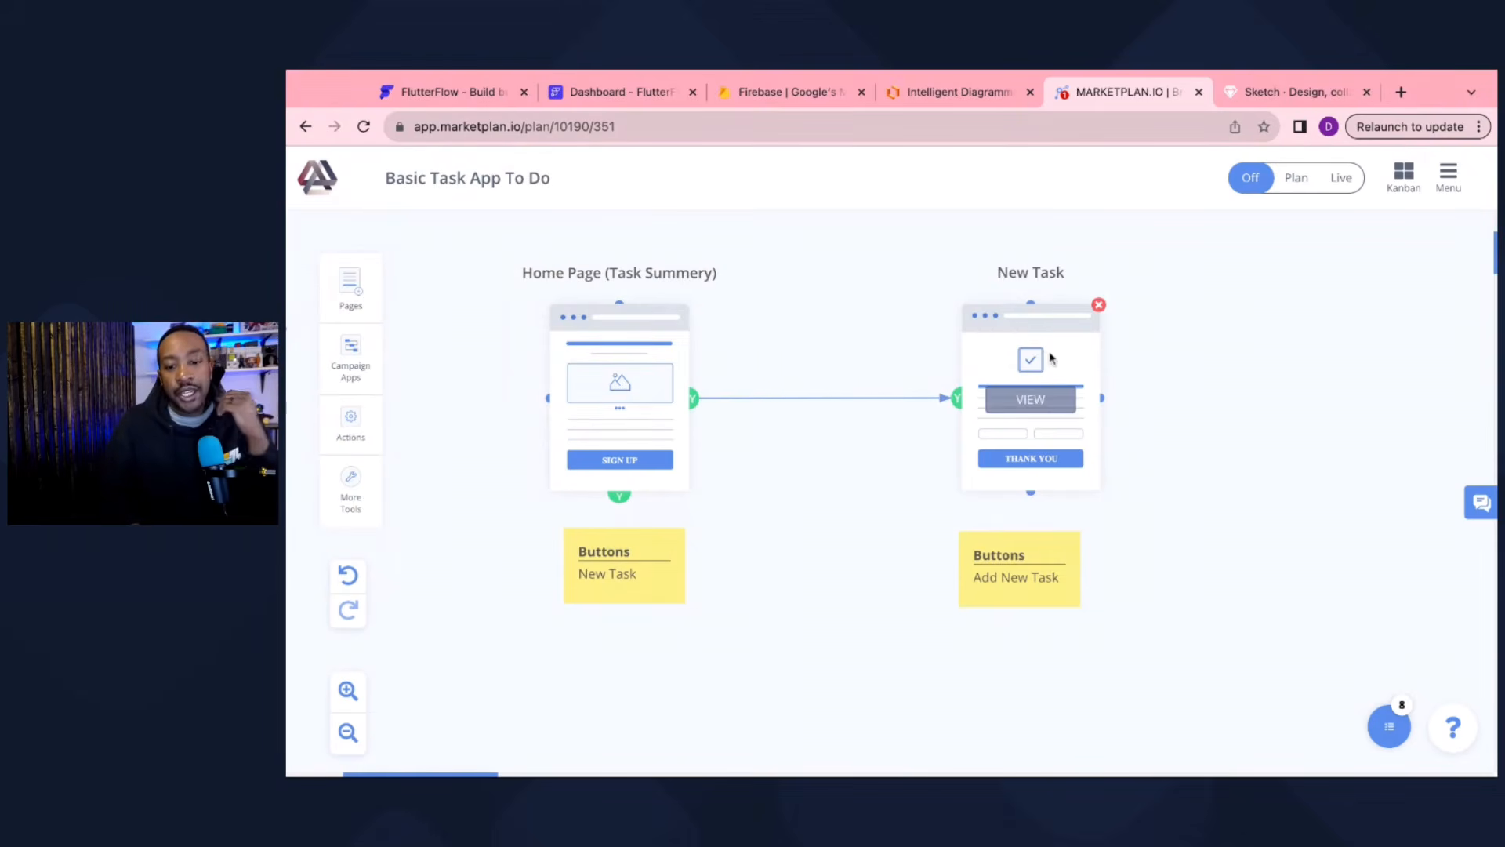
pyautogui.scroll(1, 811, 386)
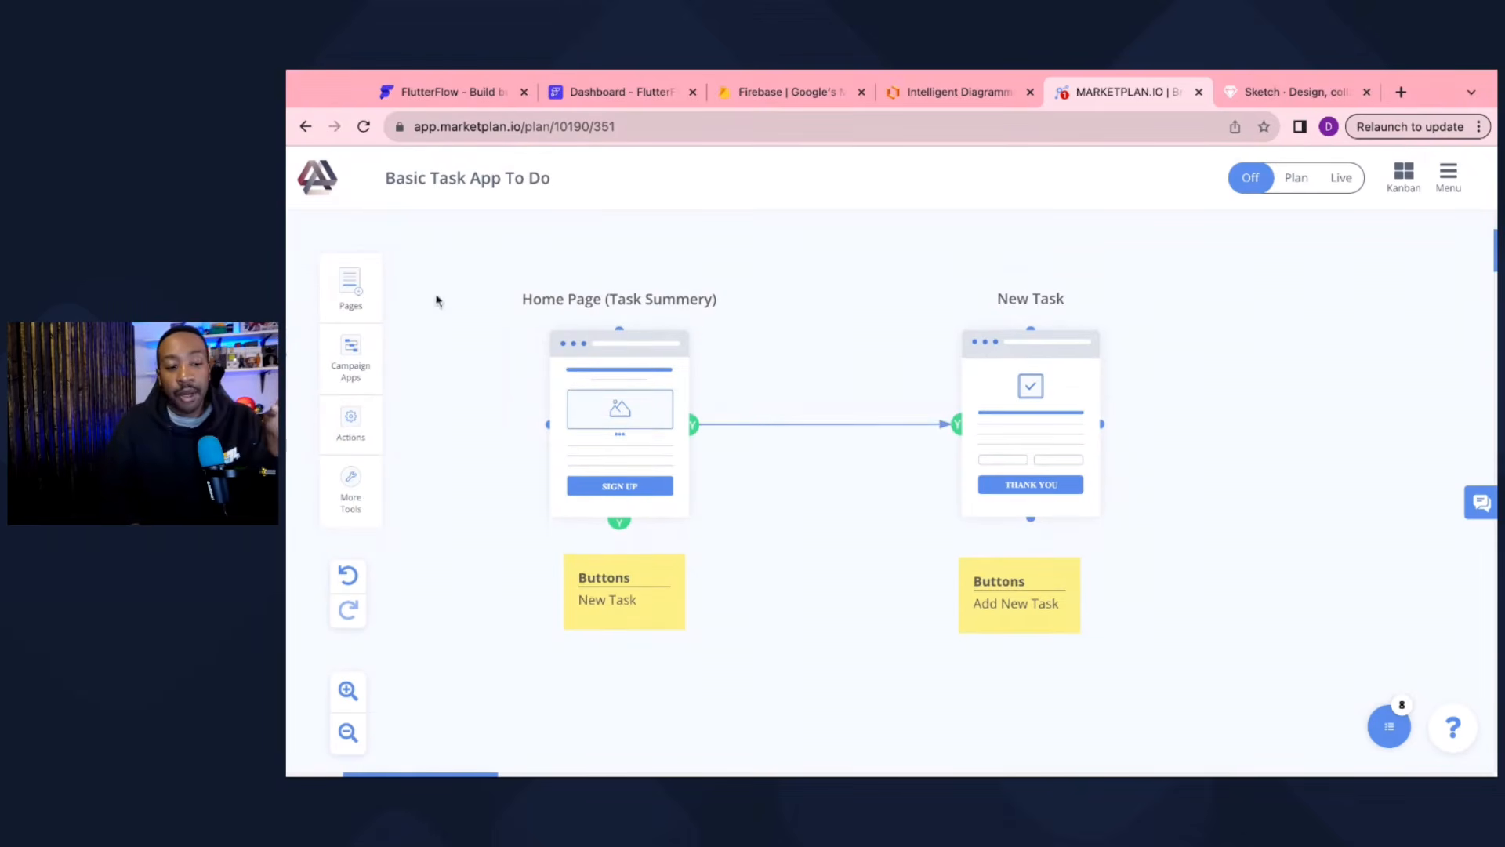
pyautogui.click(345, 733)
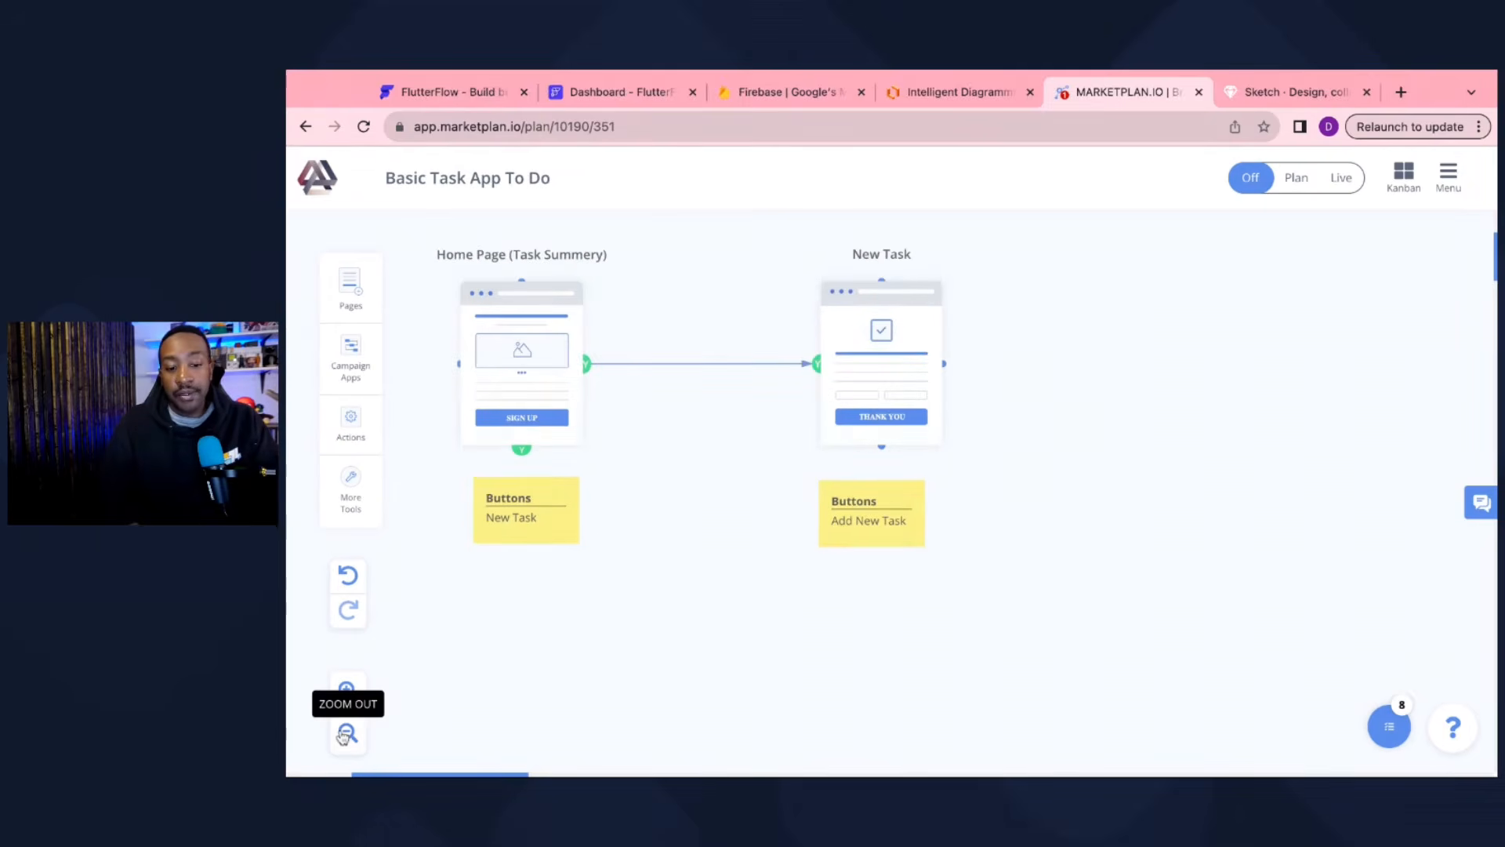
pyautogui.hscroll(-3, 703, 533)
pyautogui.scroll(1, 703, 534)
pyautogui.hscroll(-1, 702, 533)
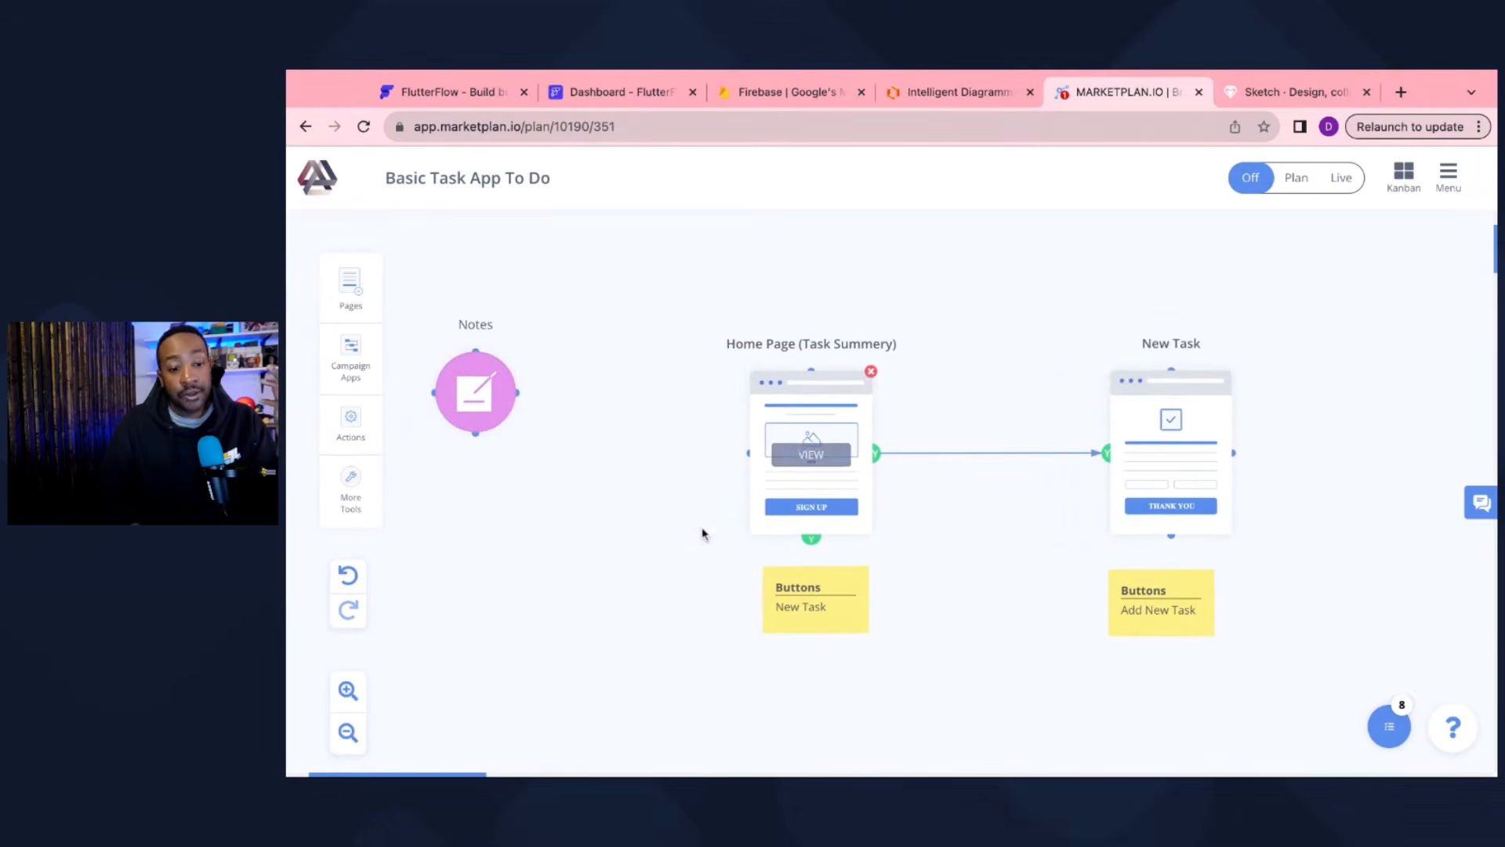
# Step: Review the plan notes and their Workflow item, then go to the FlutterFlow homepage
pyautogui.click(472, 395)
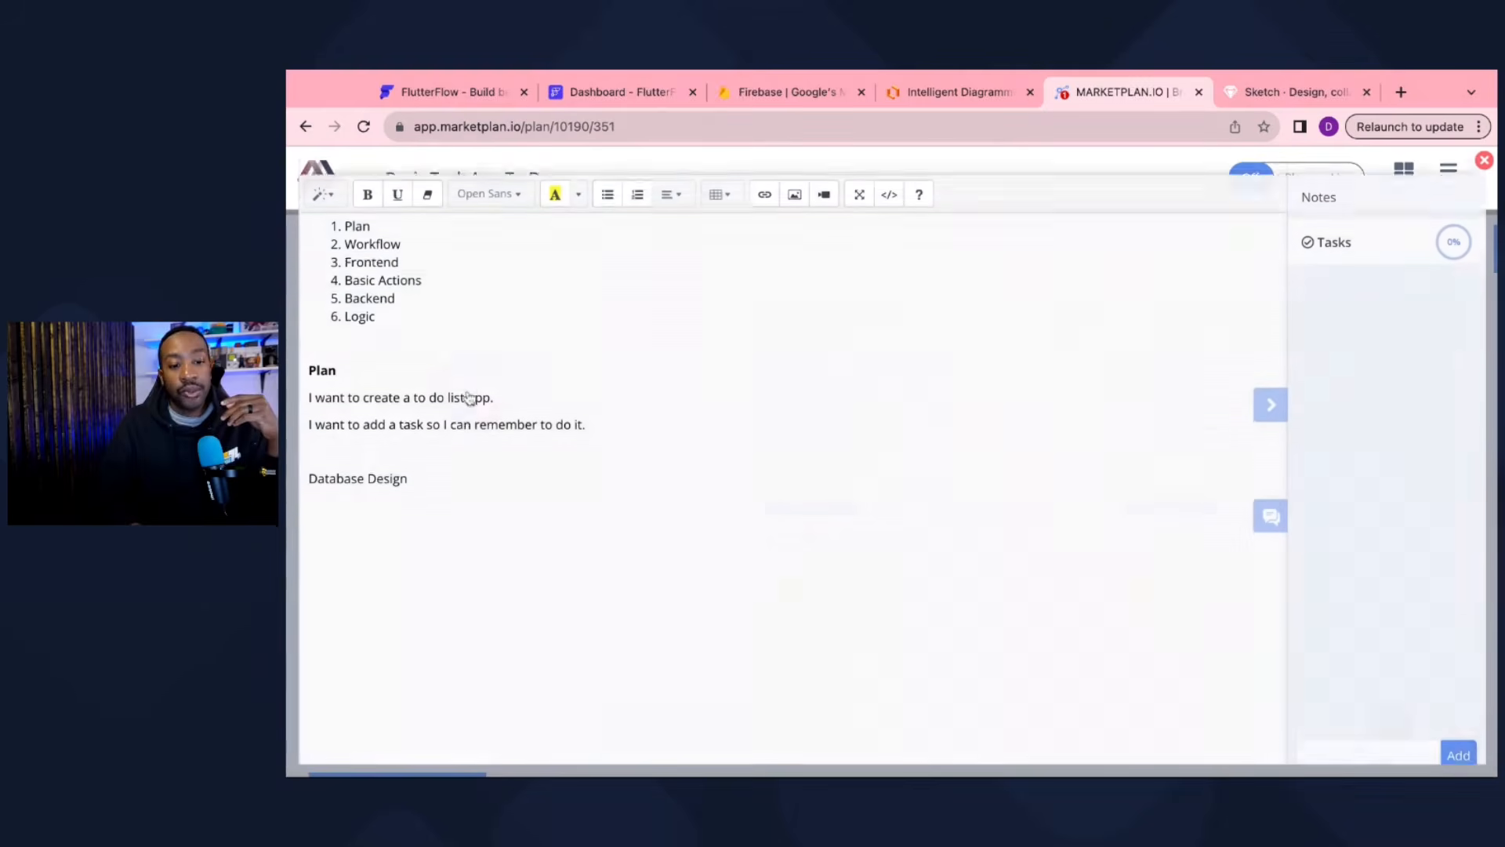
pyautogui.click(1484, 163)
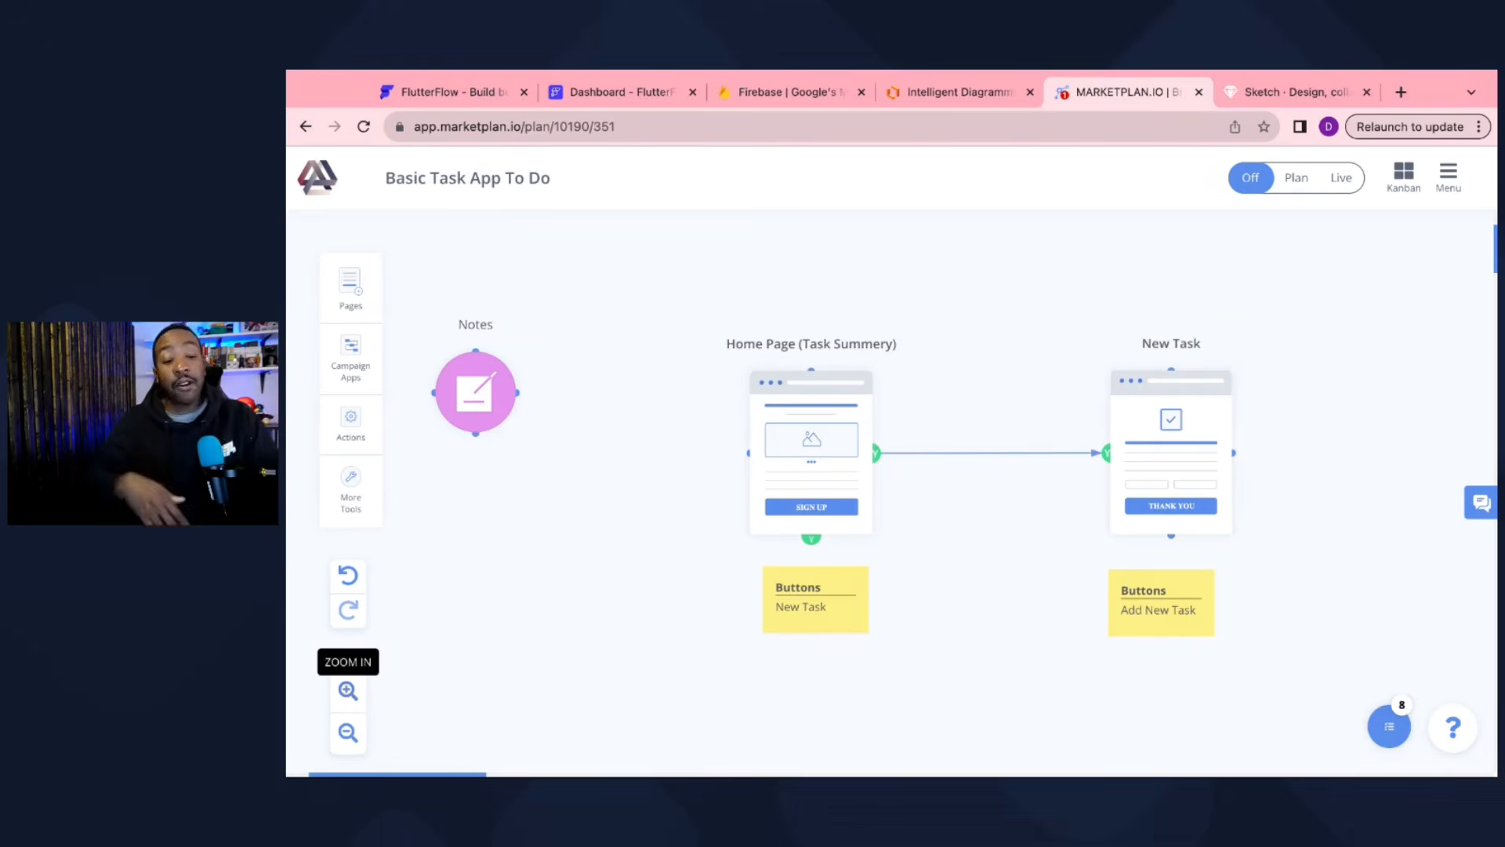
pyautogui.click(476, 394)
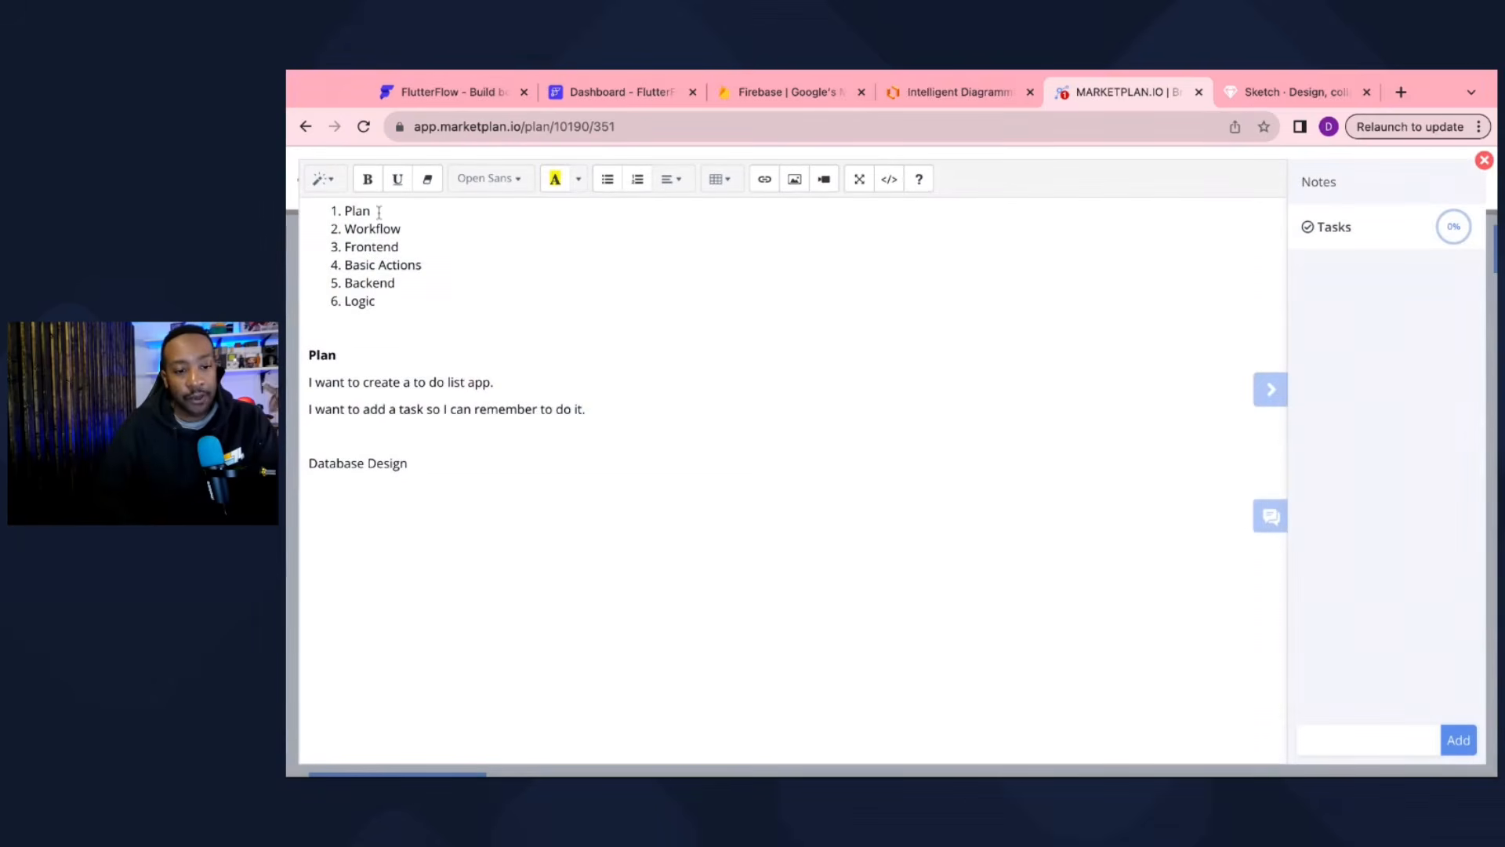
pyautogui.click(379, 212)
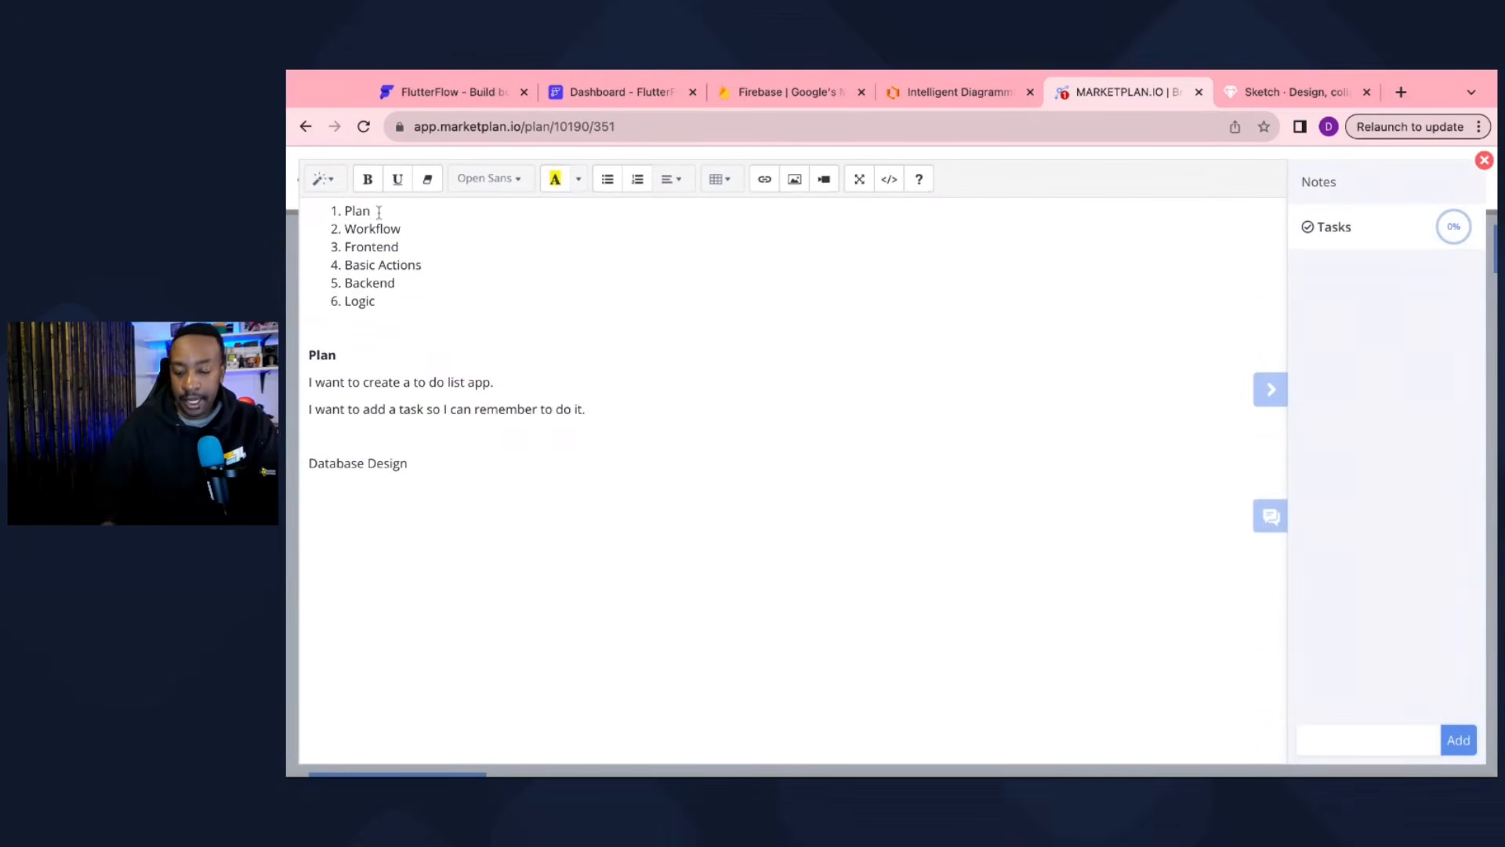
pyautogui.doubleClick(414, 232)
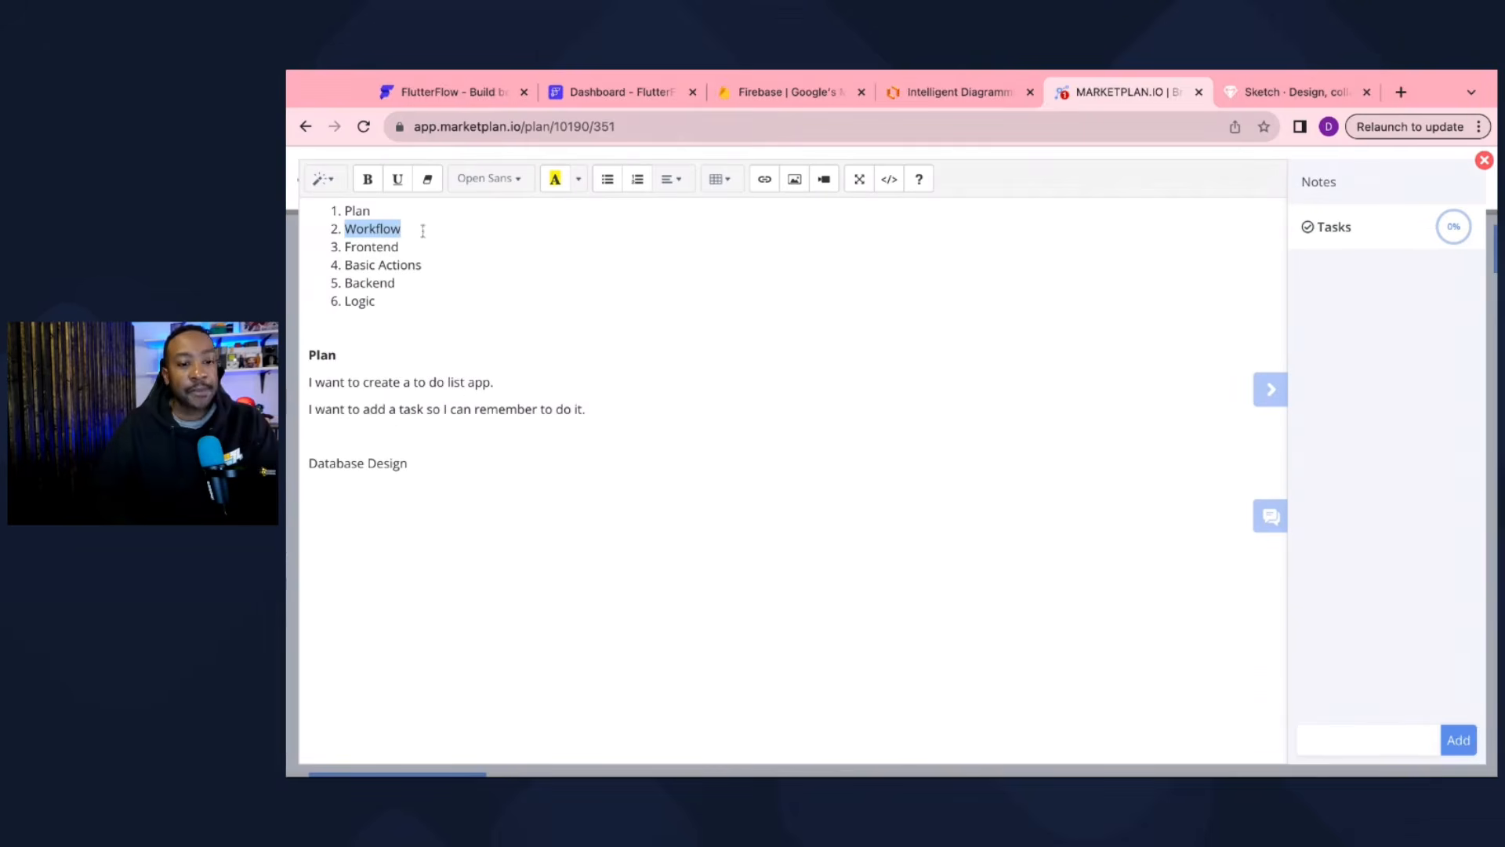
pyautogui.click(1483, 160)
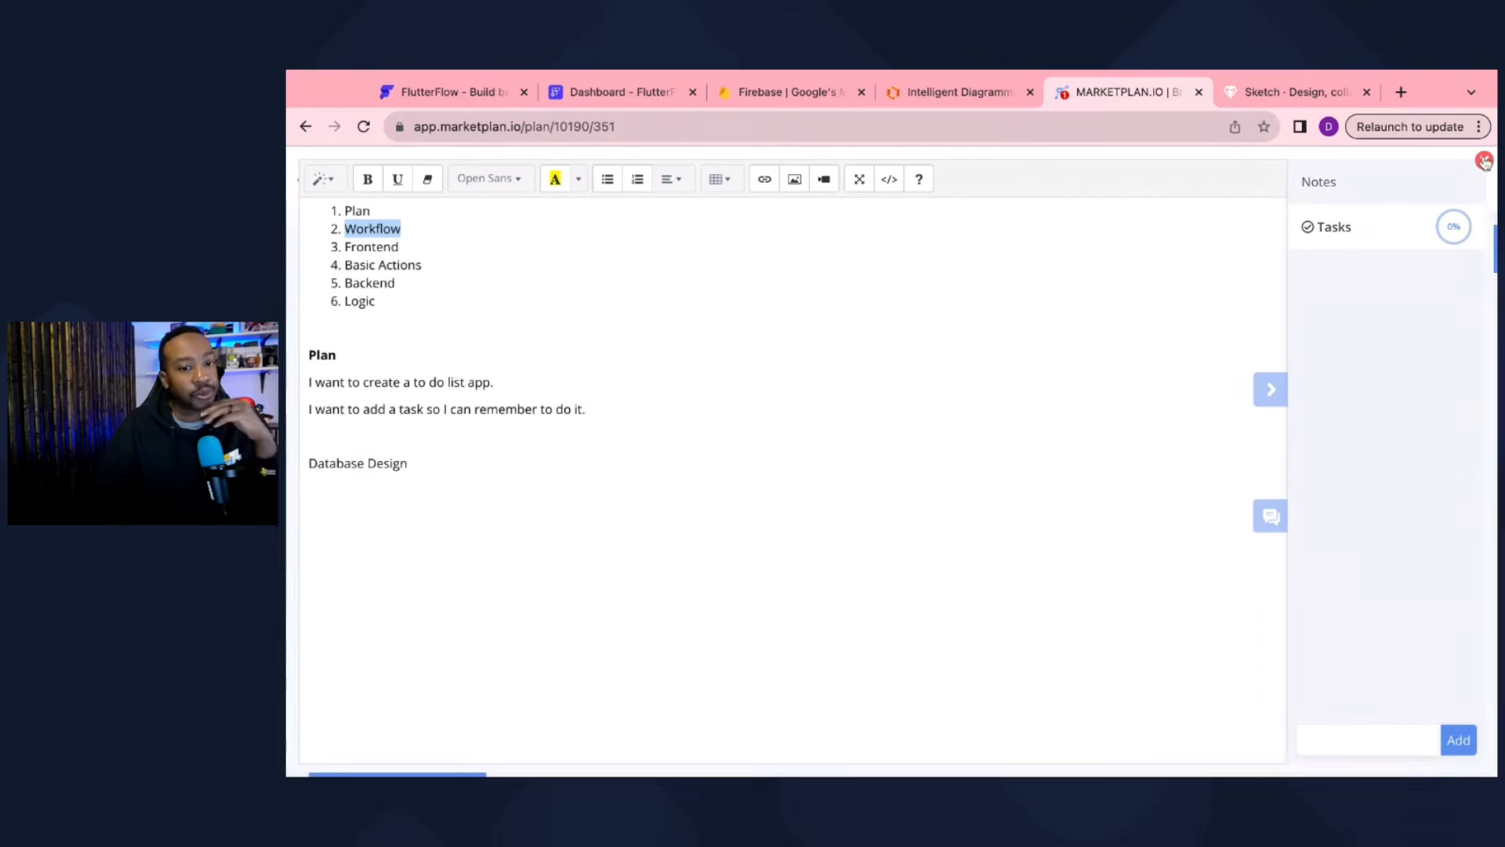
pyautogui.click(454, 92)
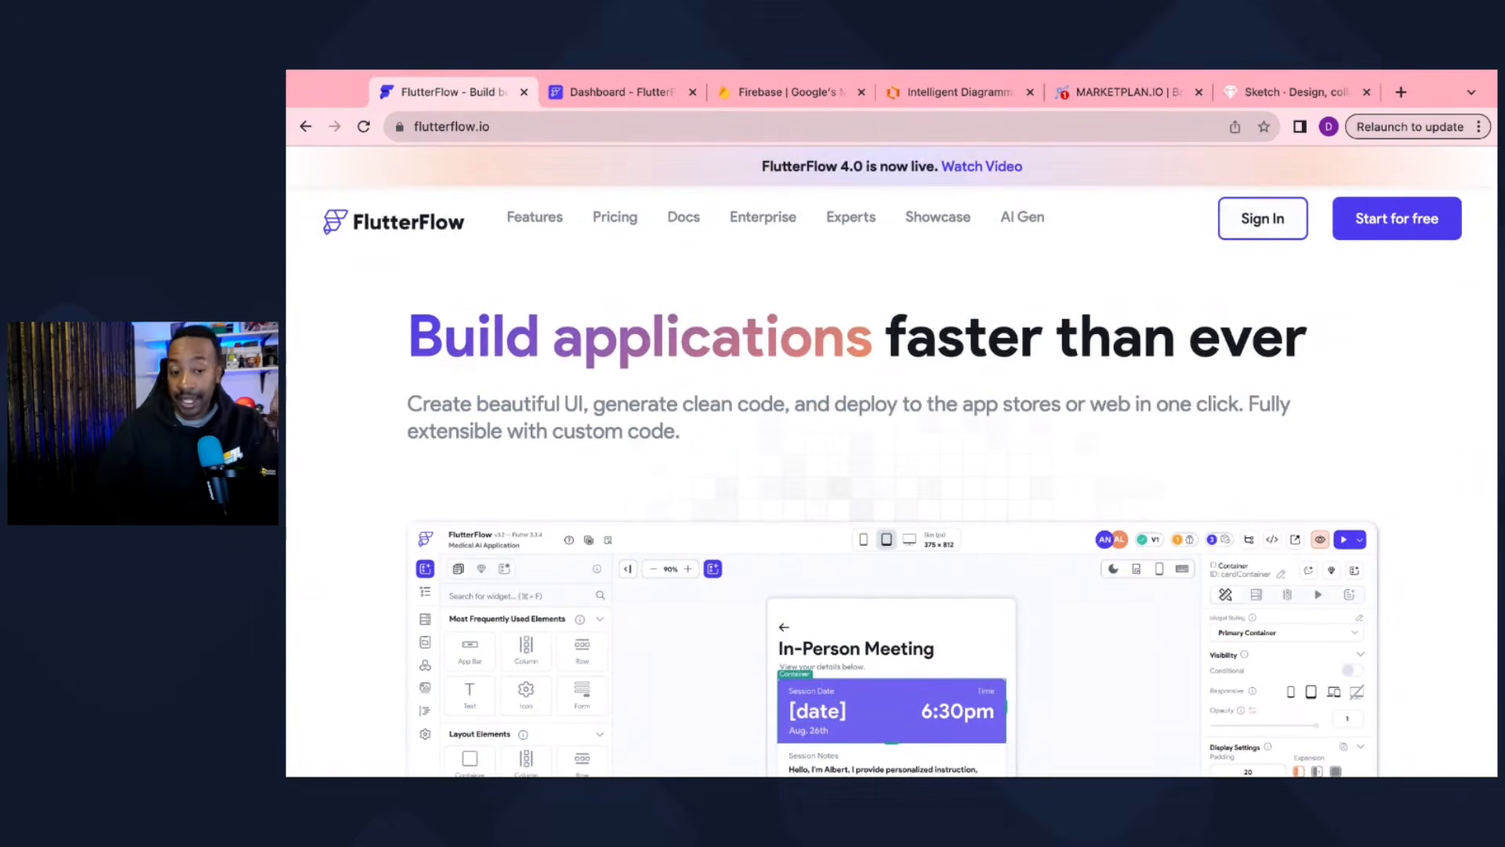
# Step: Check the Firebase homepage and the plan notes, then open the FlutterFlow projects dashboard
pyautogui.click(776, 92)
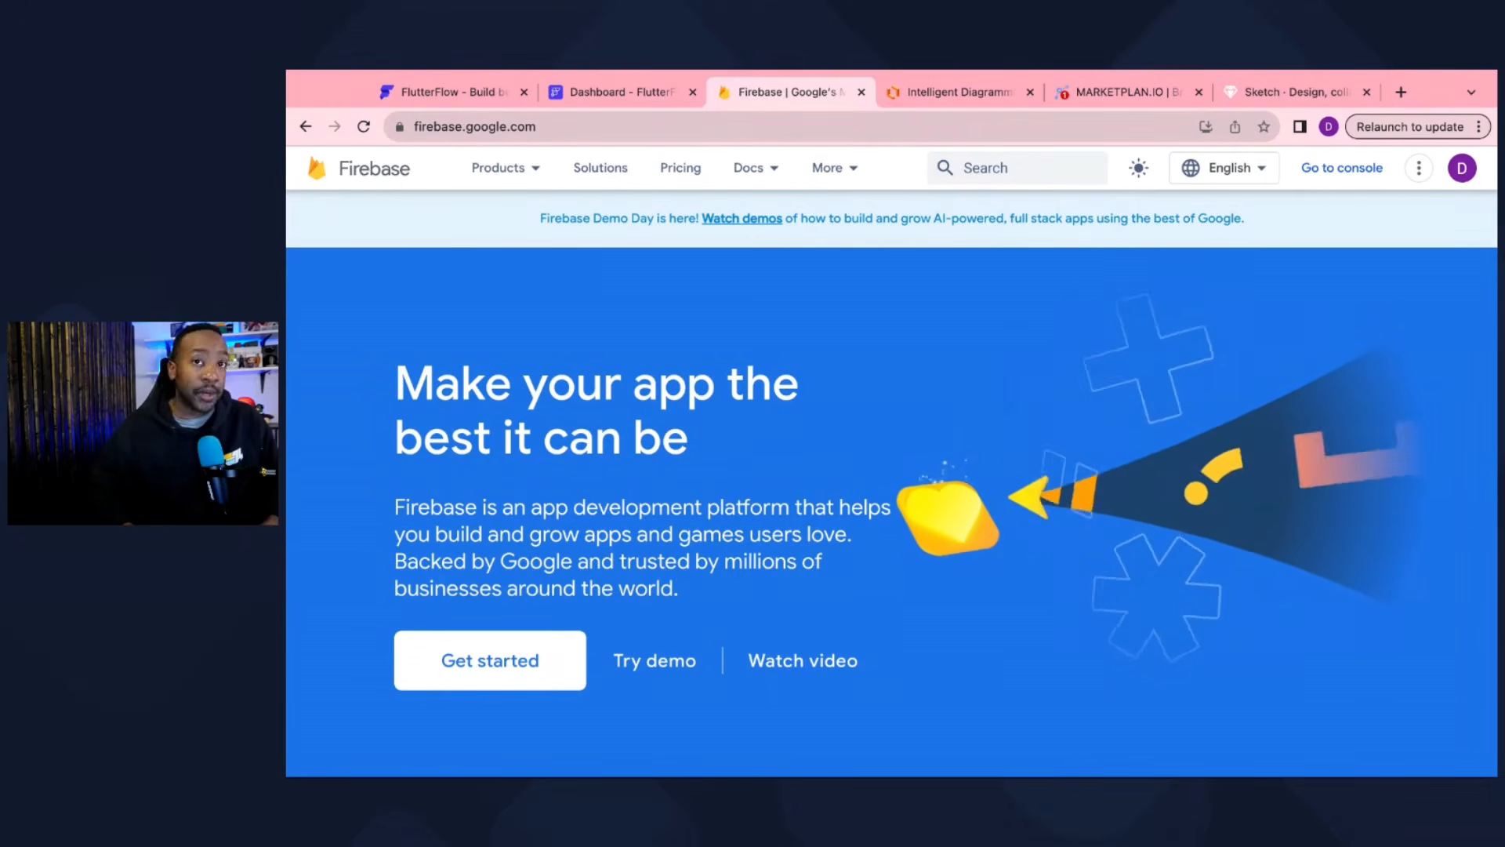
pyautogui.click(463, 92)
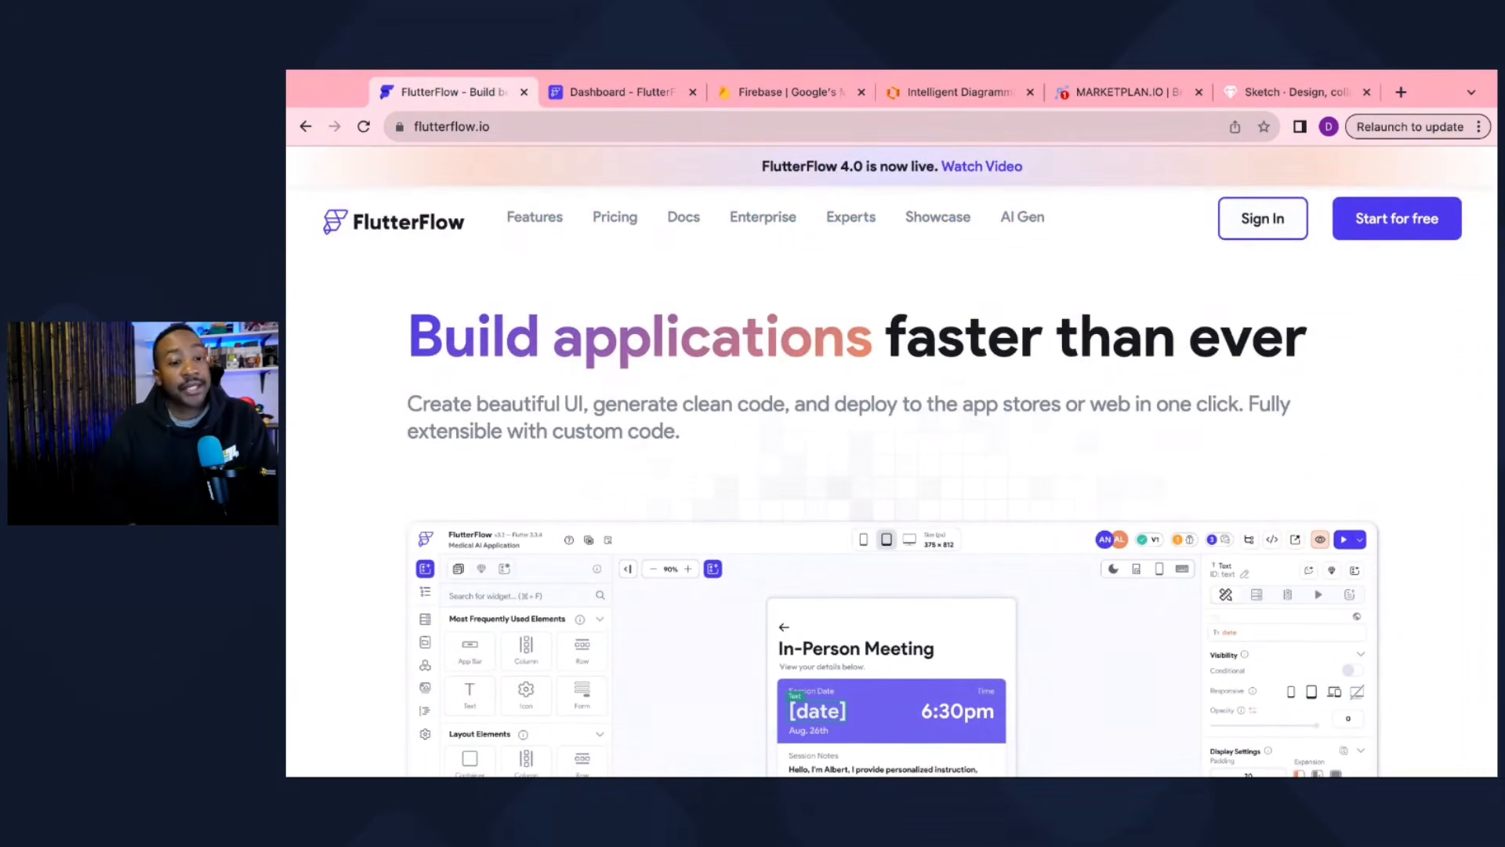
pyautogui.click(1137, 96)
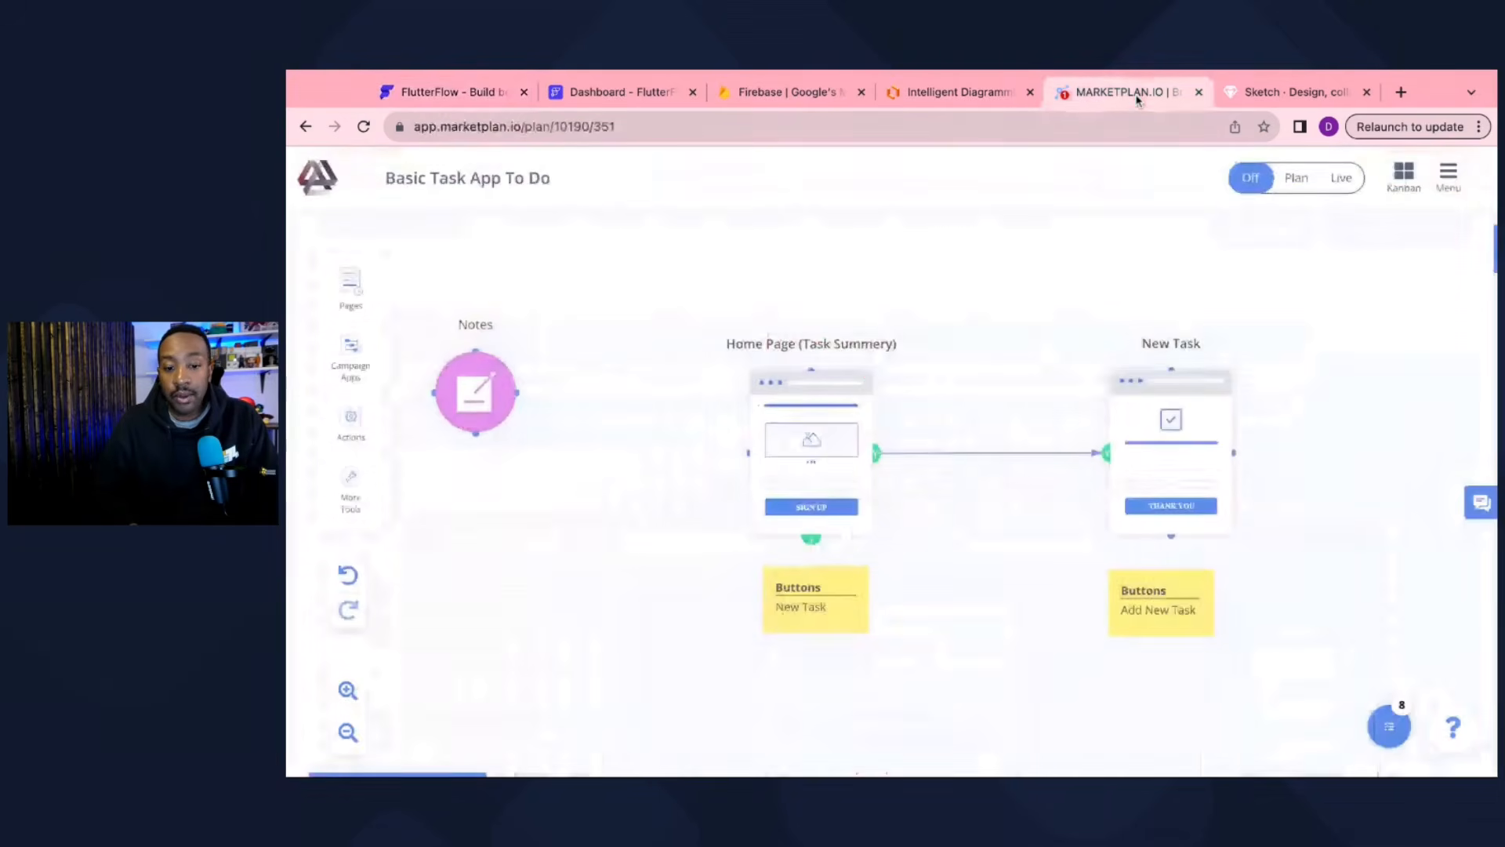
pyautogui.click(480, 400)
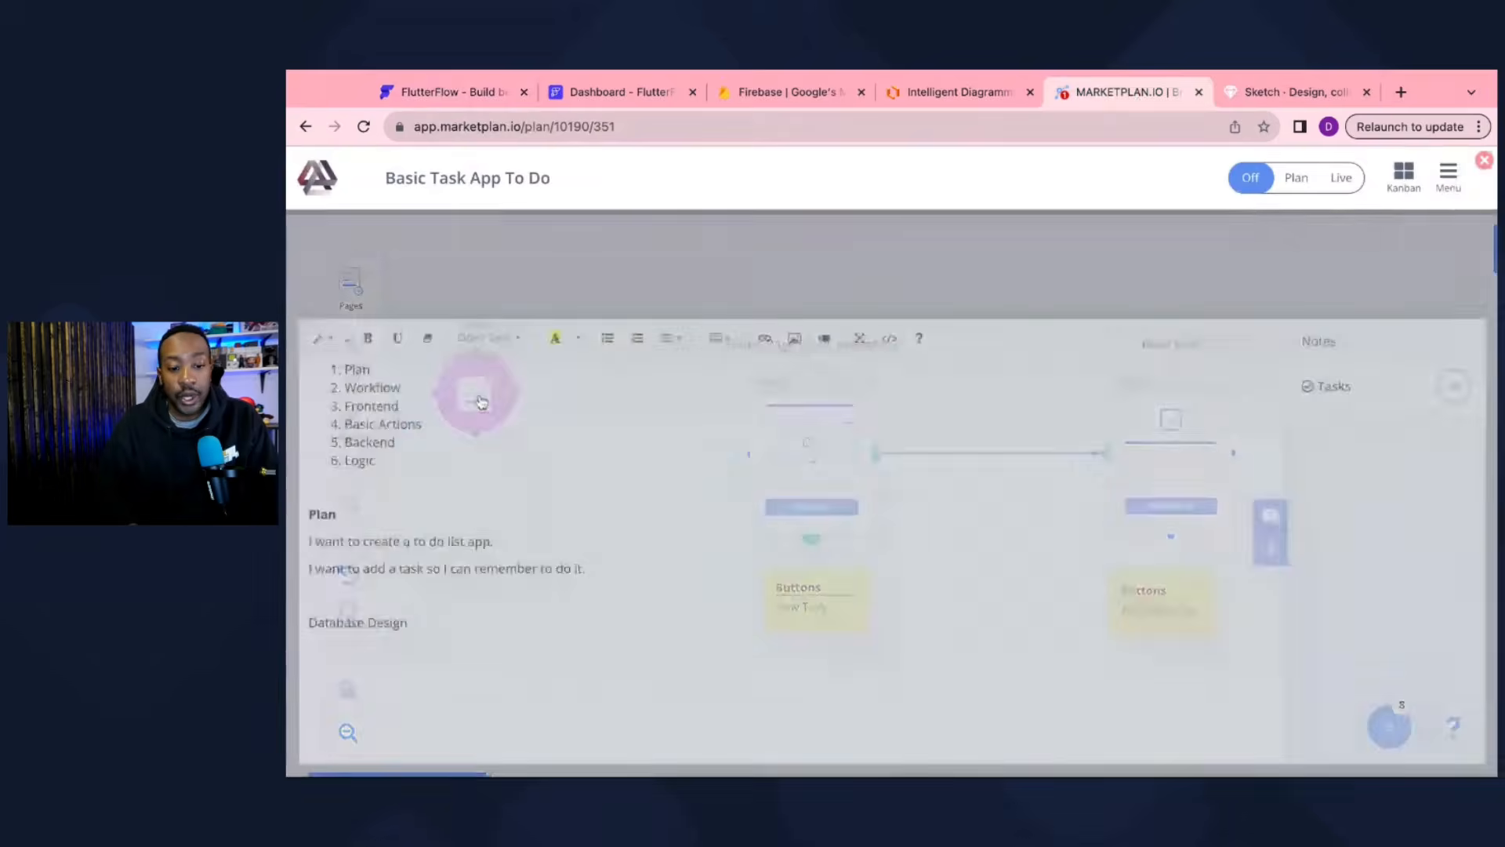
pyautogui.click(1485, 161)
pyautogui.click(443, 98)
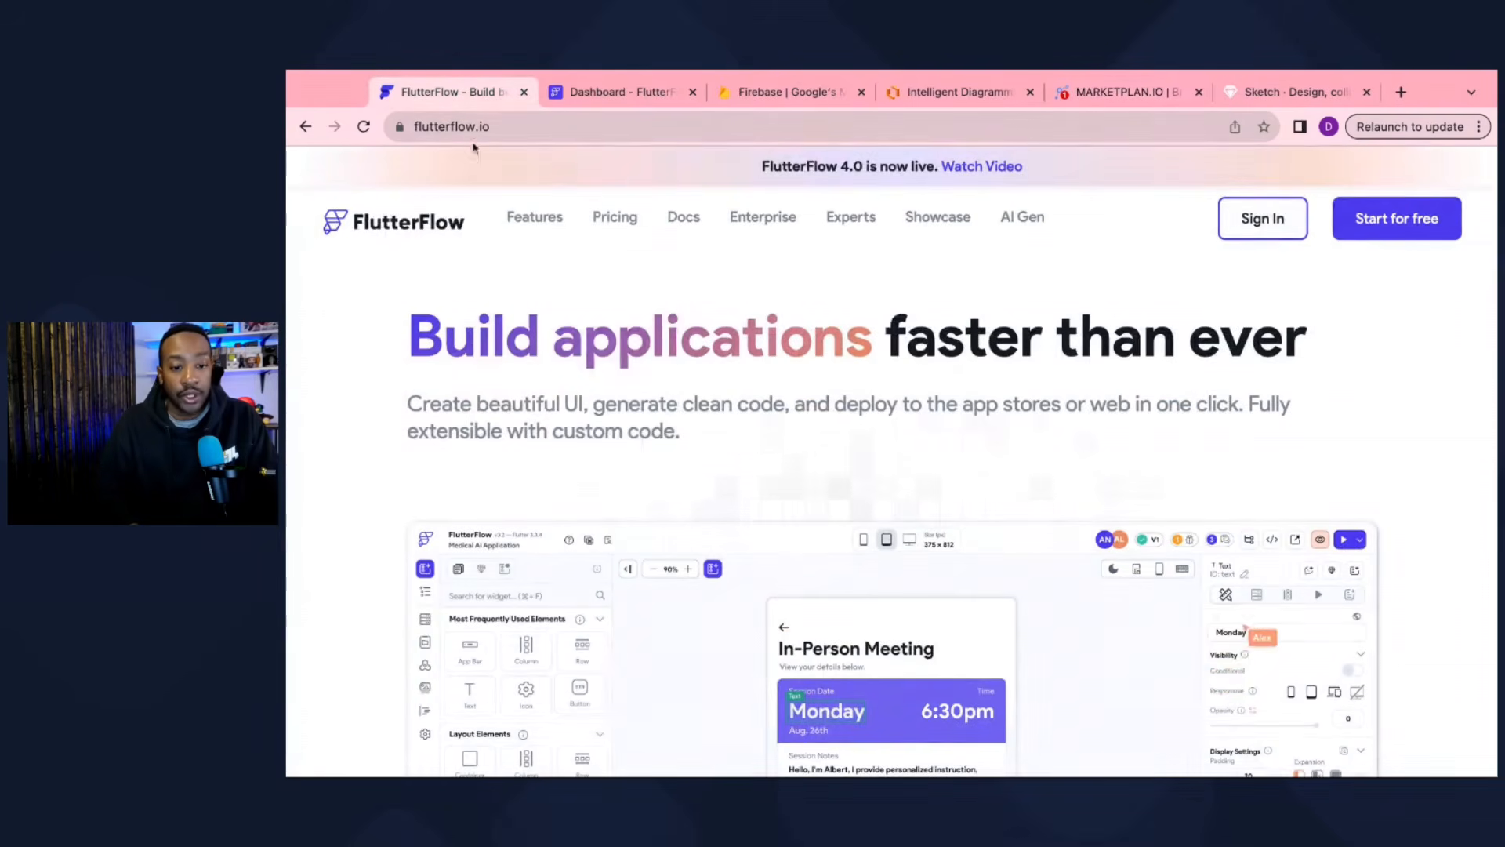
pyautogui.click(602, 97)
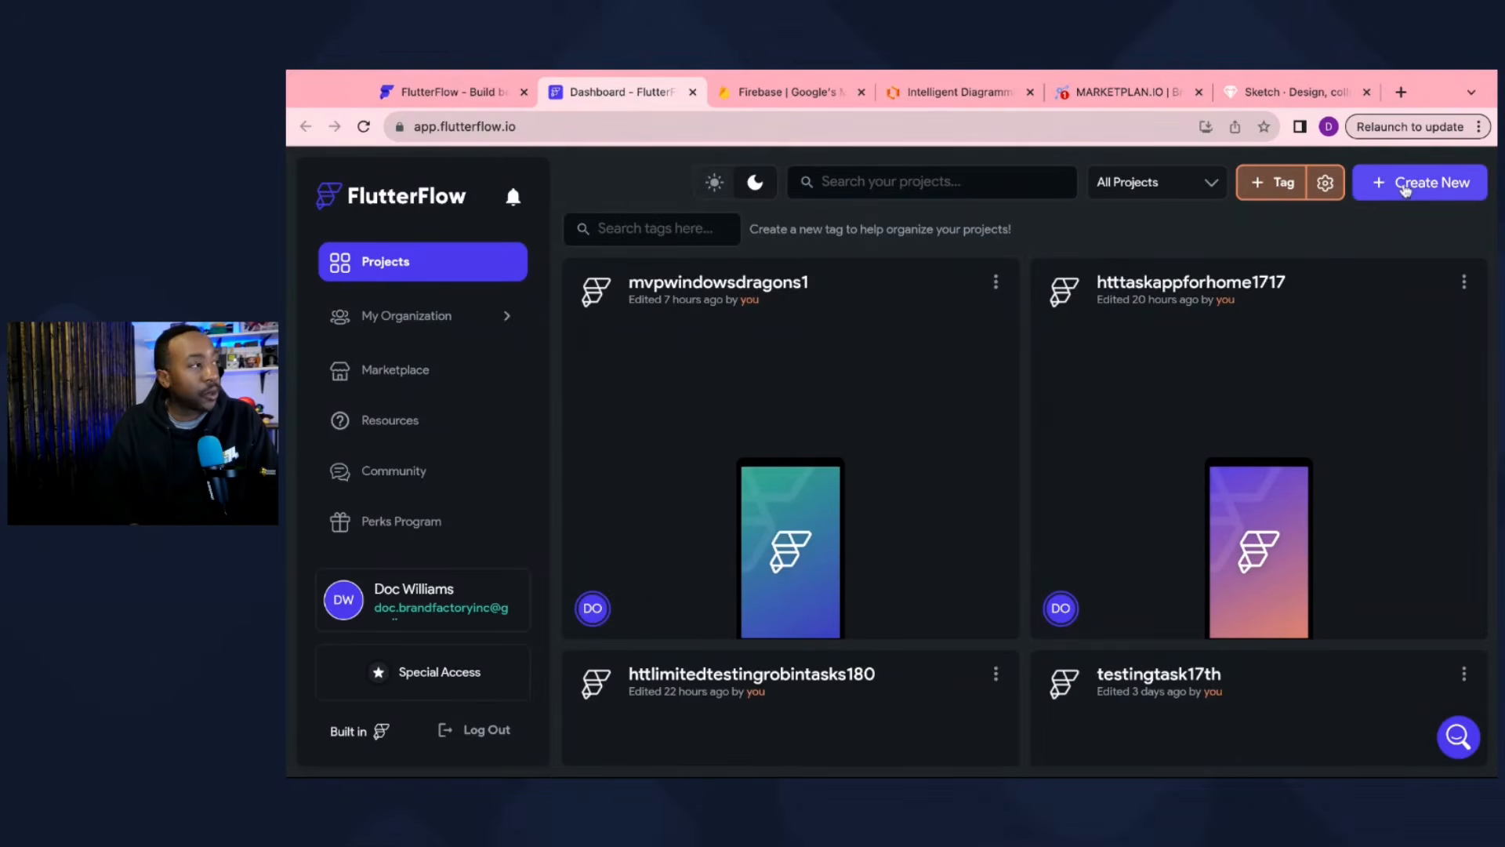
# Step: Create a new blank FlutterFlow project named 'todolistmvpunicorn1717'
pyautogui.click(1406, 191)
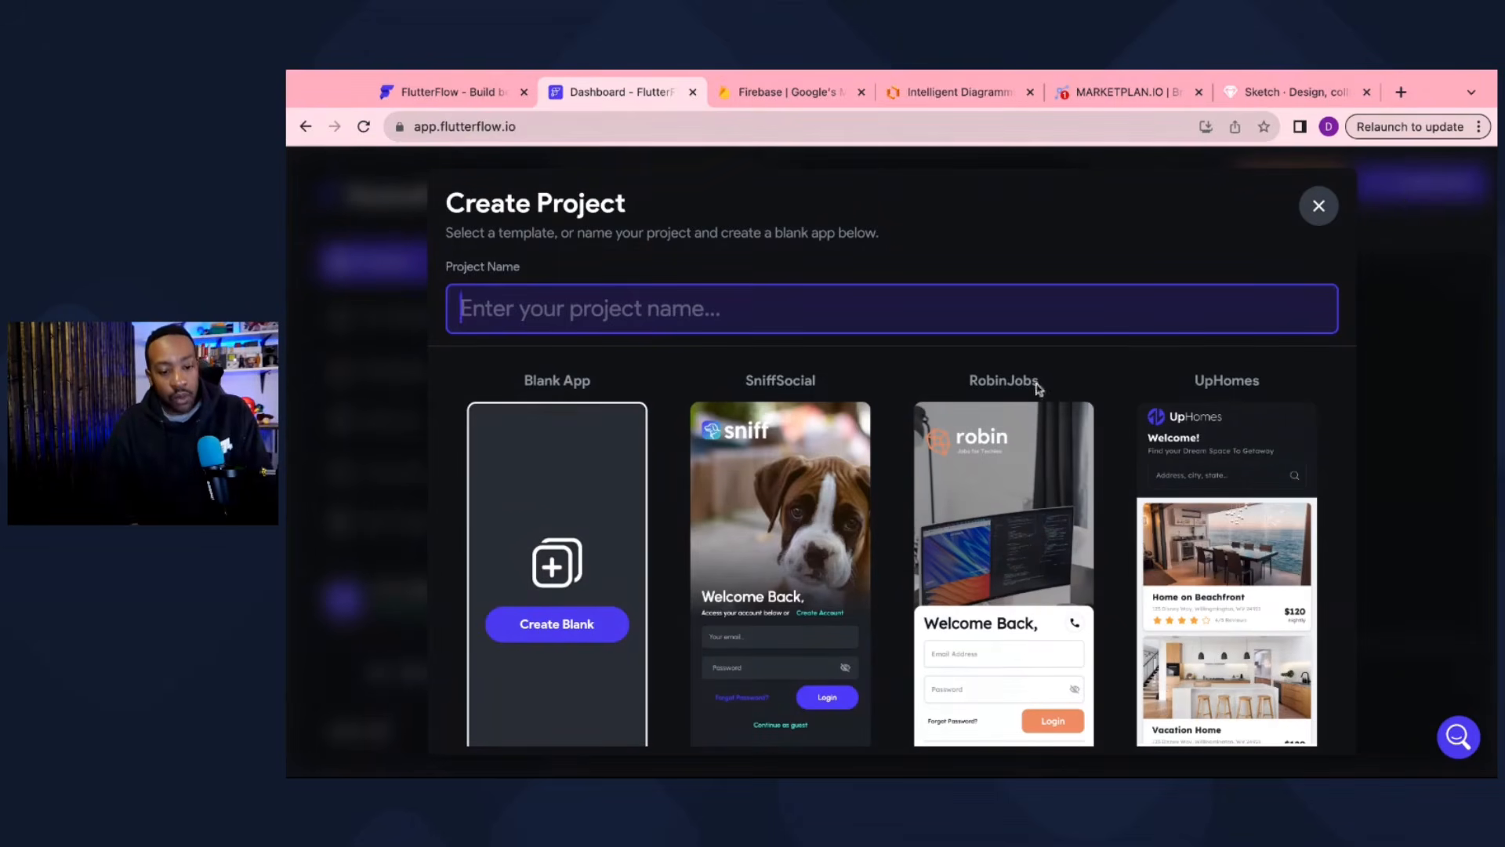
pyautogui.scroll(-1, 564, 530)
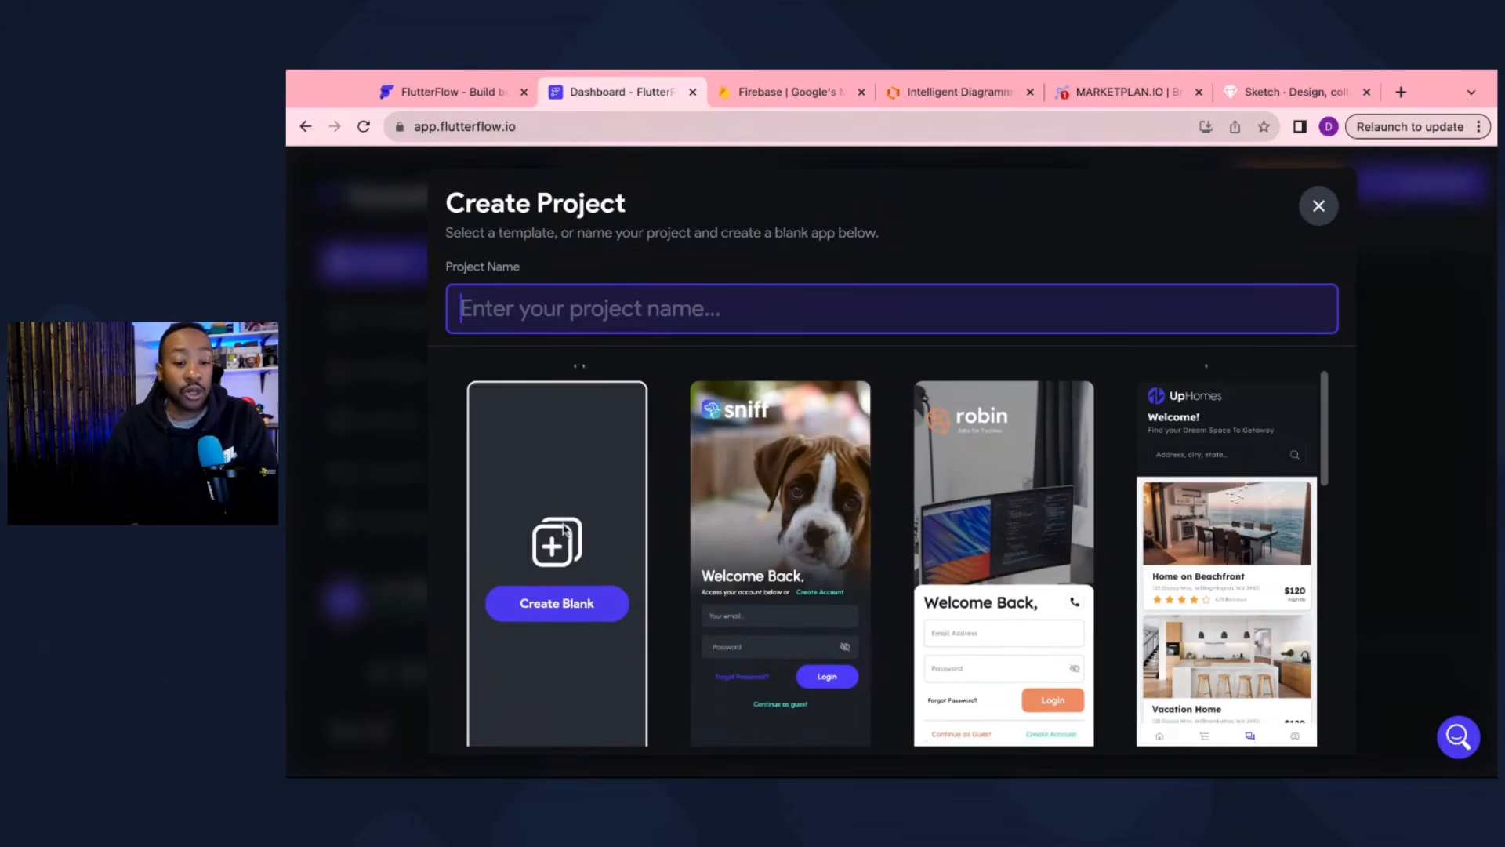
pyautogui.scroll(-1, 566, 531)
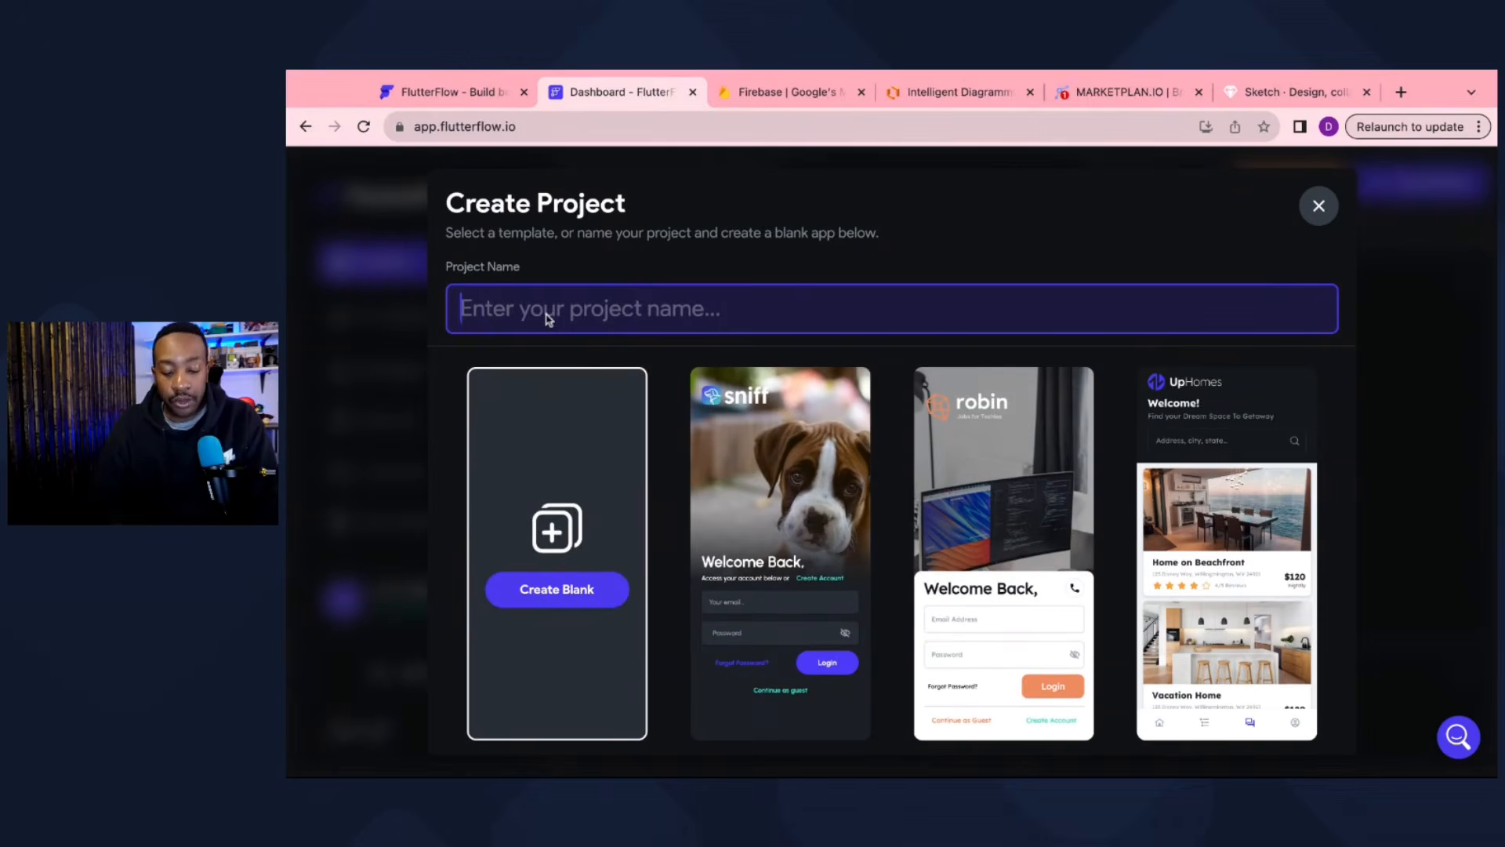
pyautogui.write('todo')
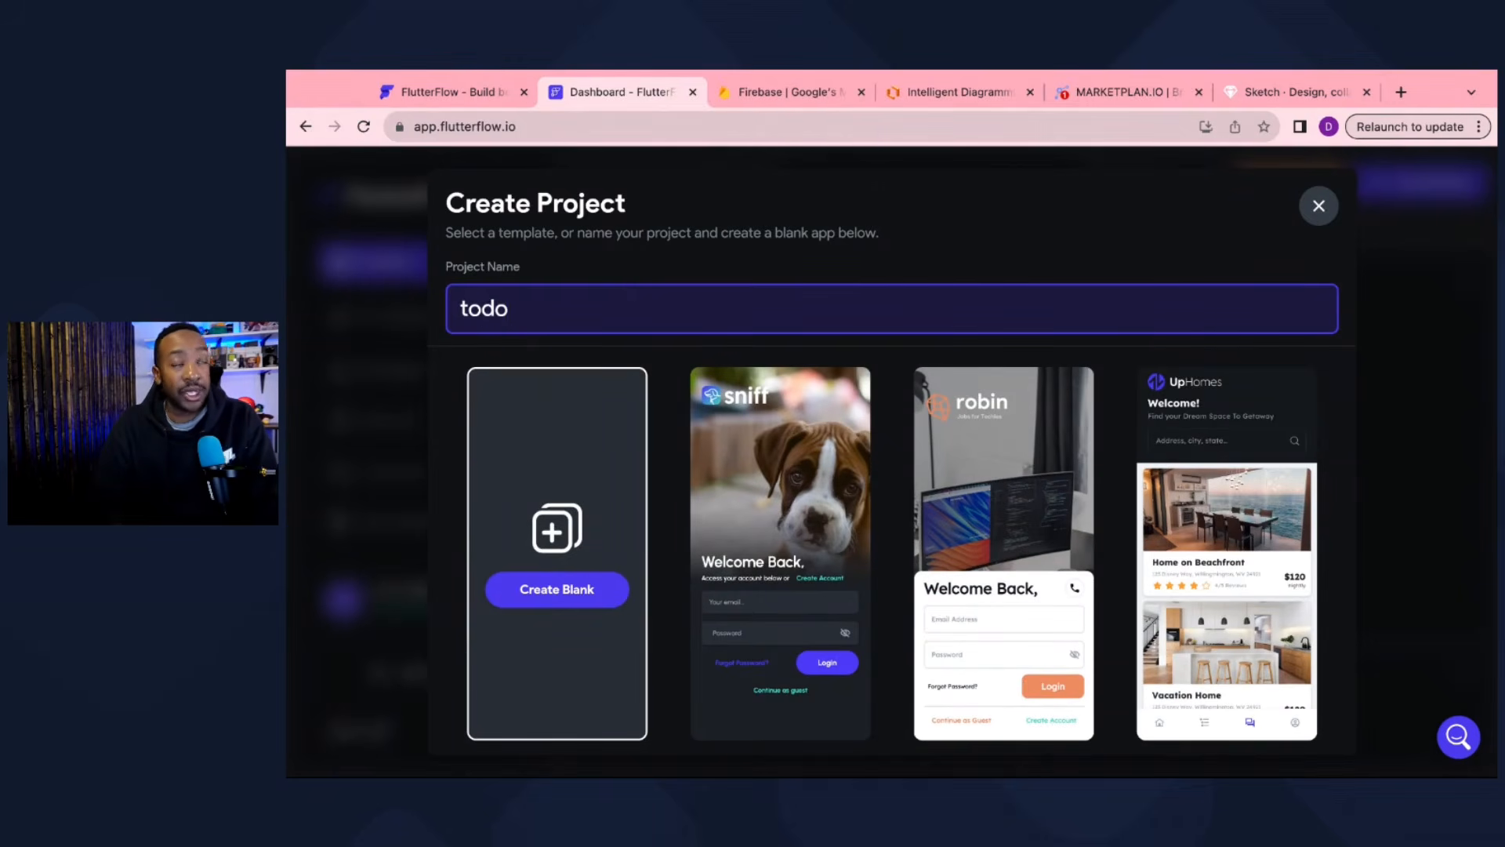
pyautogui.write('listmvp')
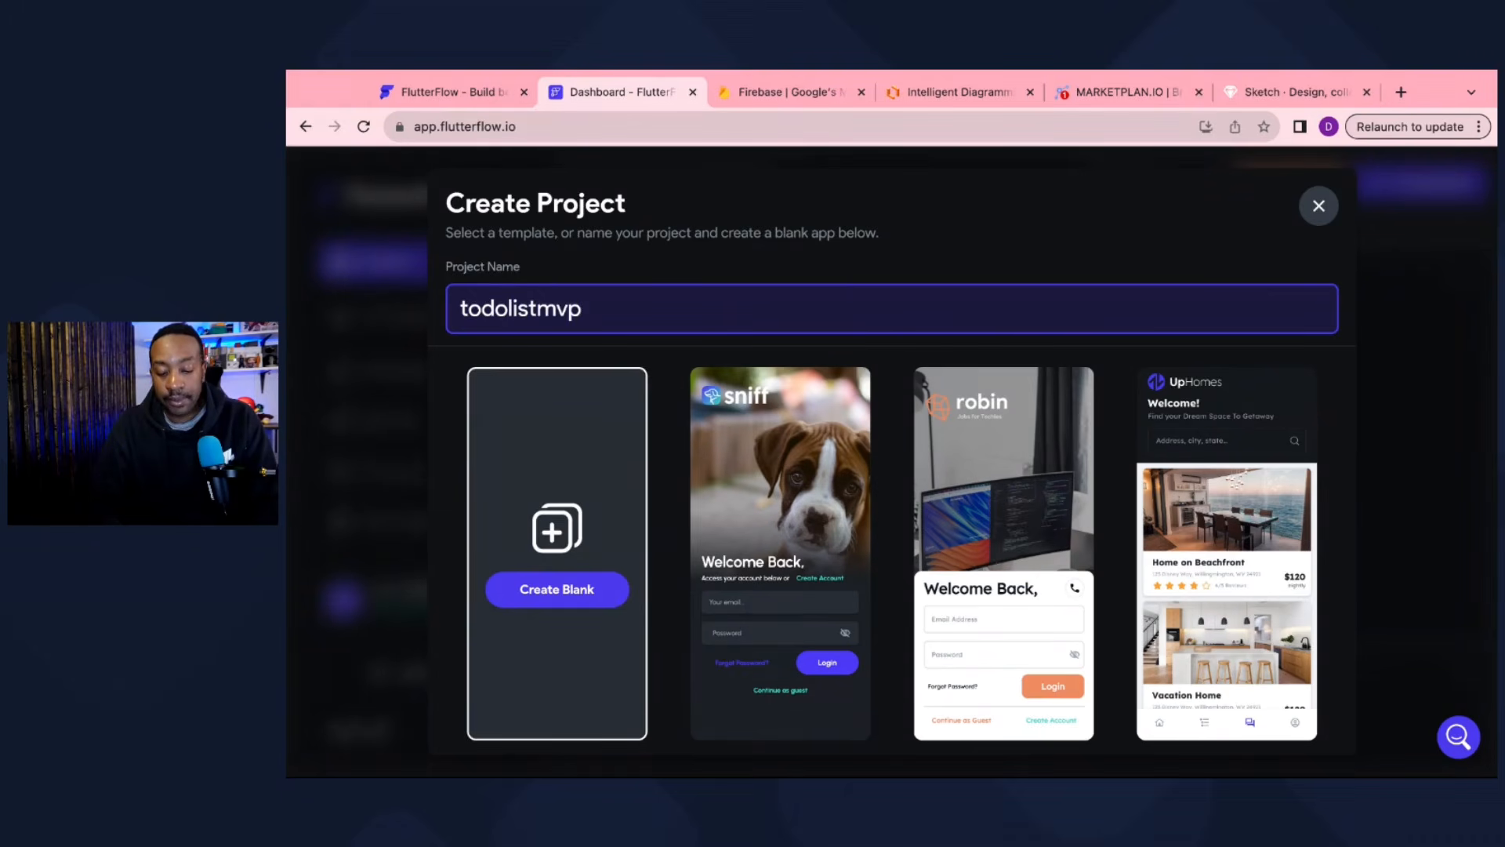
pyautogui.write('unicorn')
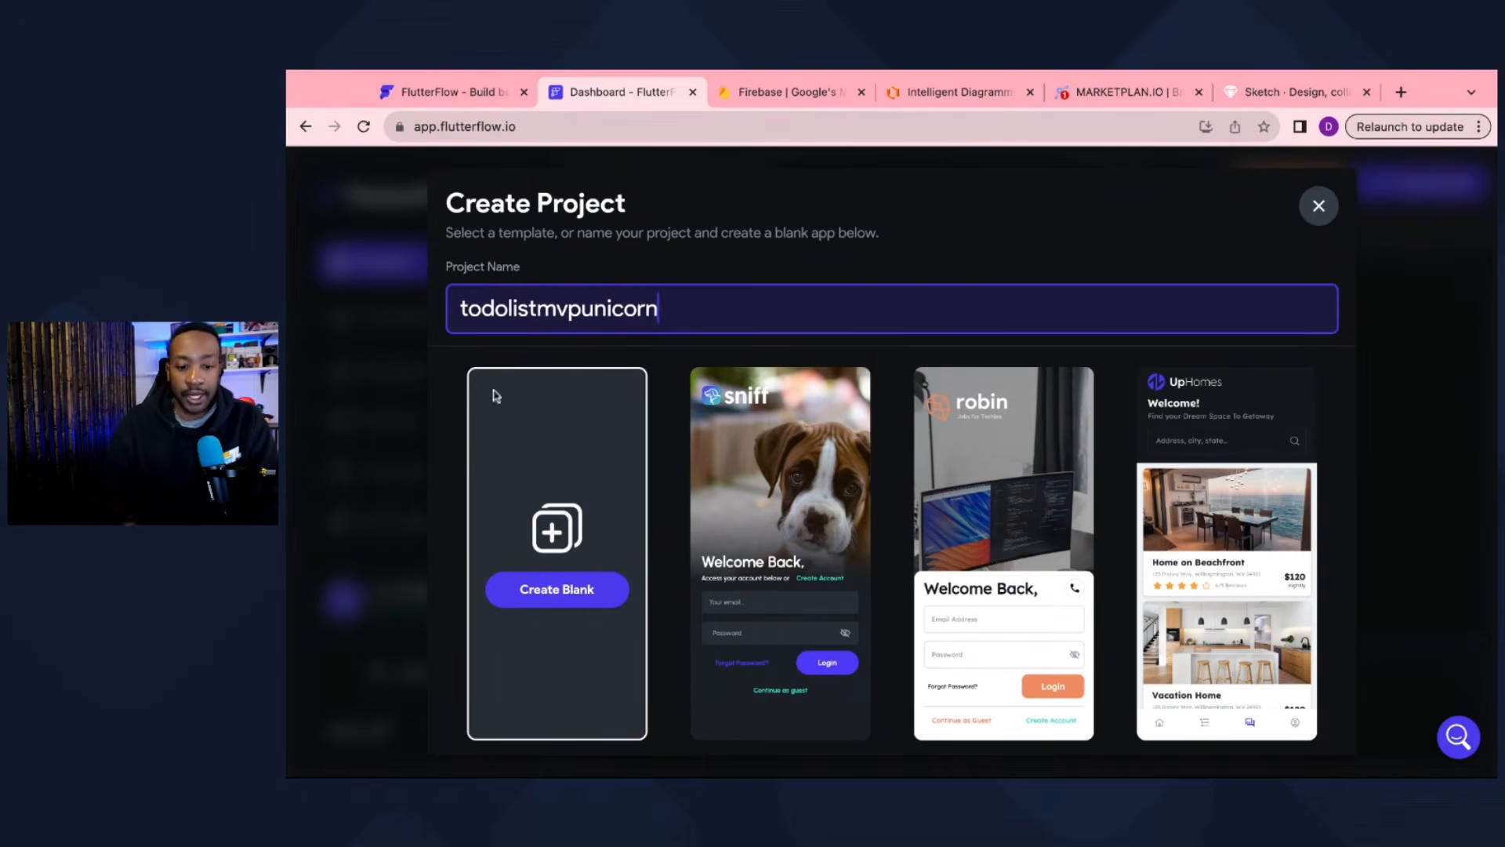
pyautogui.write('1717')
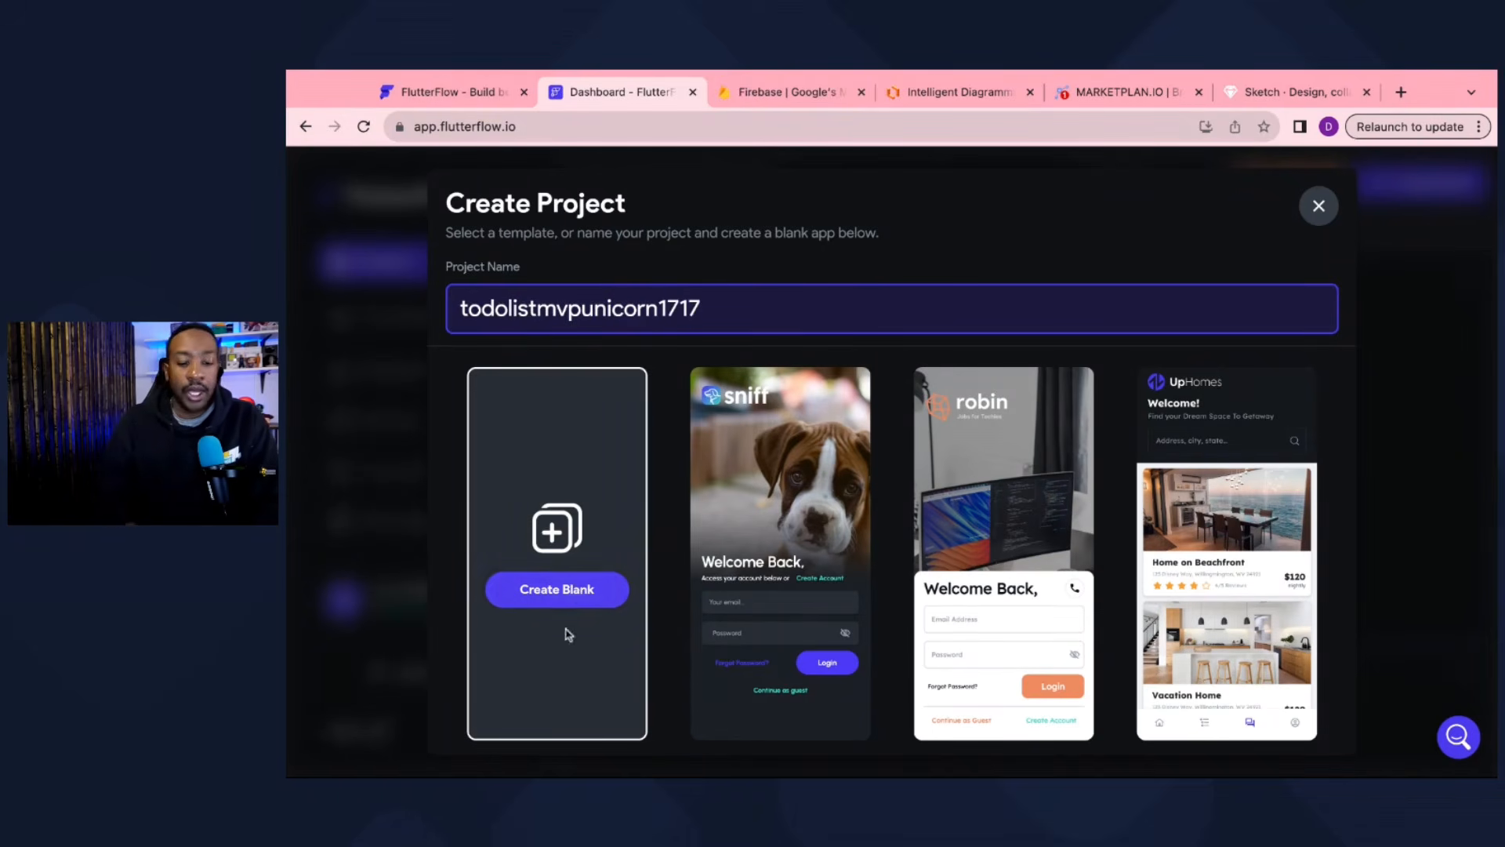
pyautogui.click(576, 592)
pyautogui.click(576, 592)
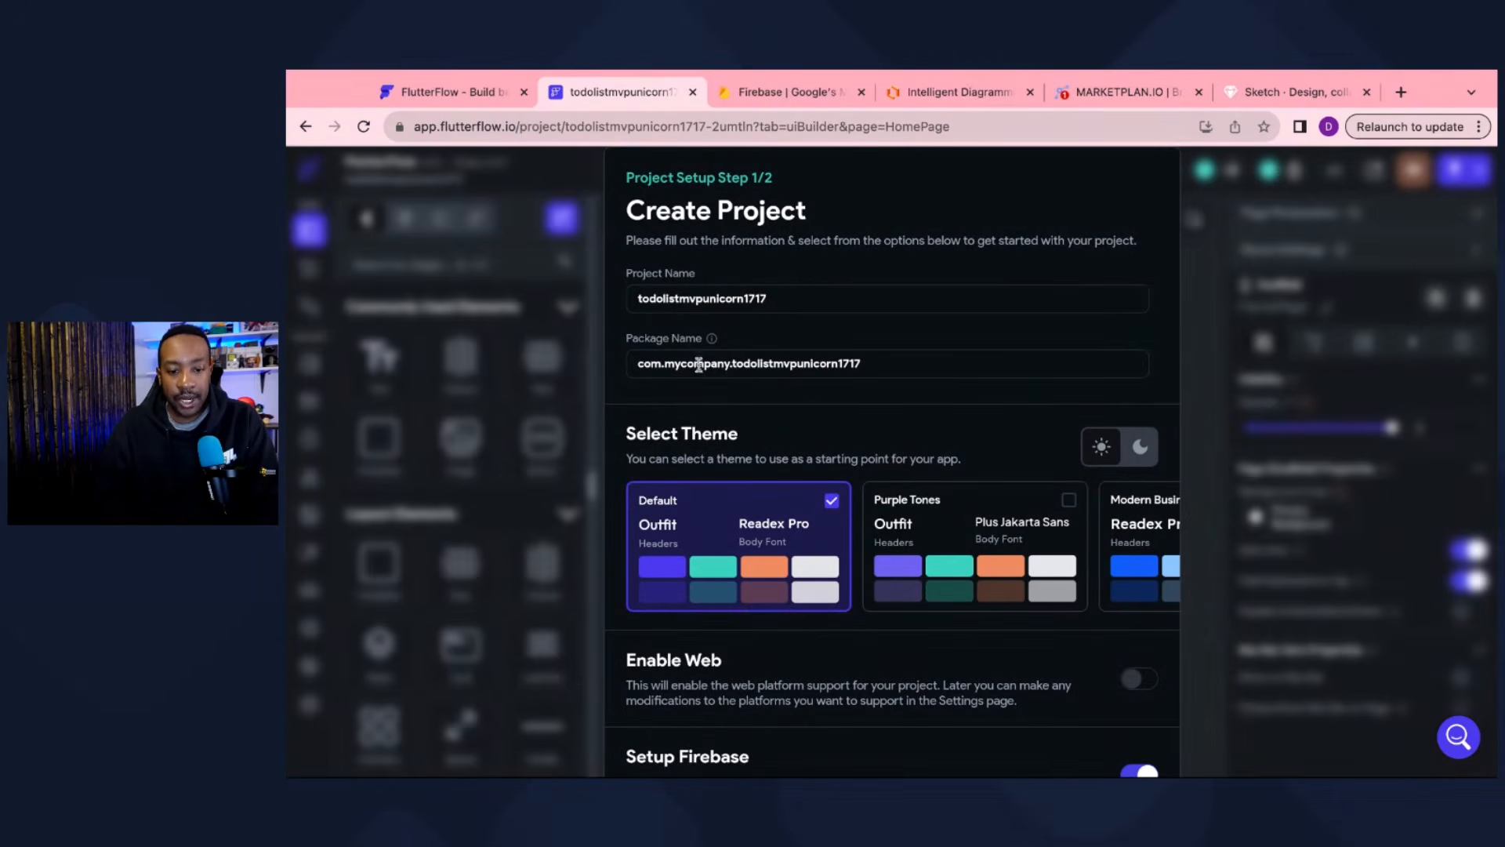
# Step: Replace 'mycompany' in the package name with 'httlimited1'
pyautogui.moveTo(731, 365); pyautogui.dragTo(665, 365)
pyautogui.write('httlimite')
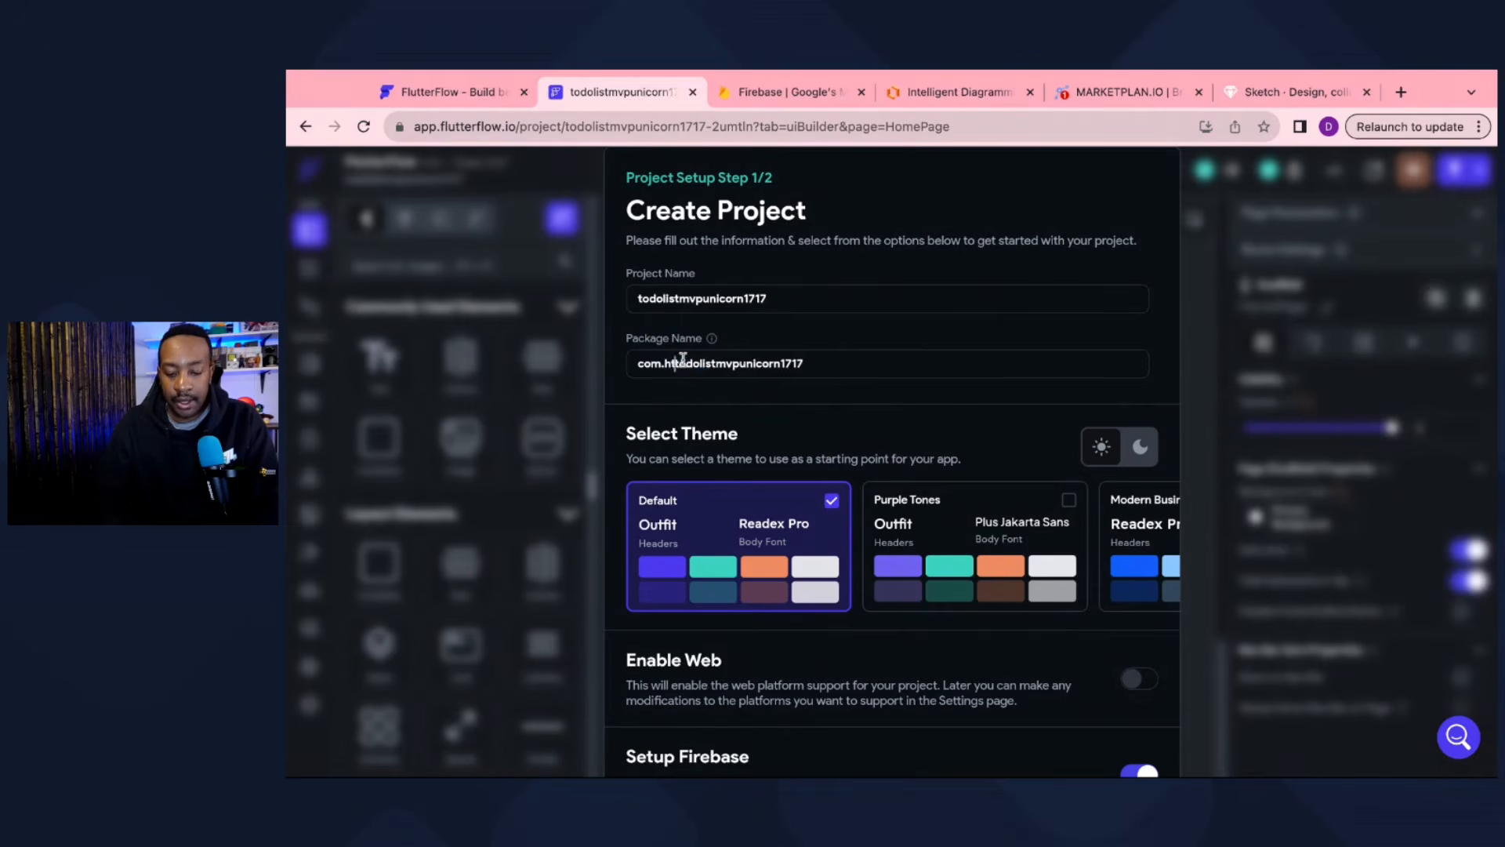
pyautogui.write('d')
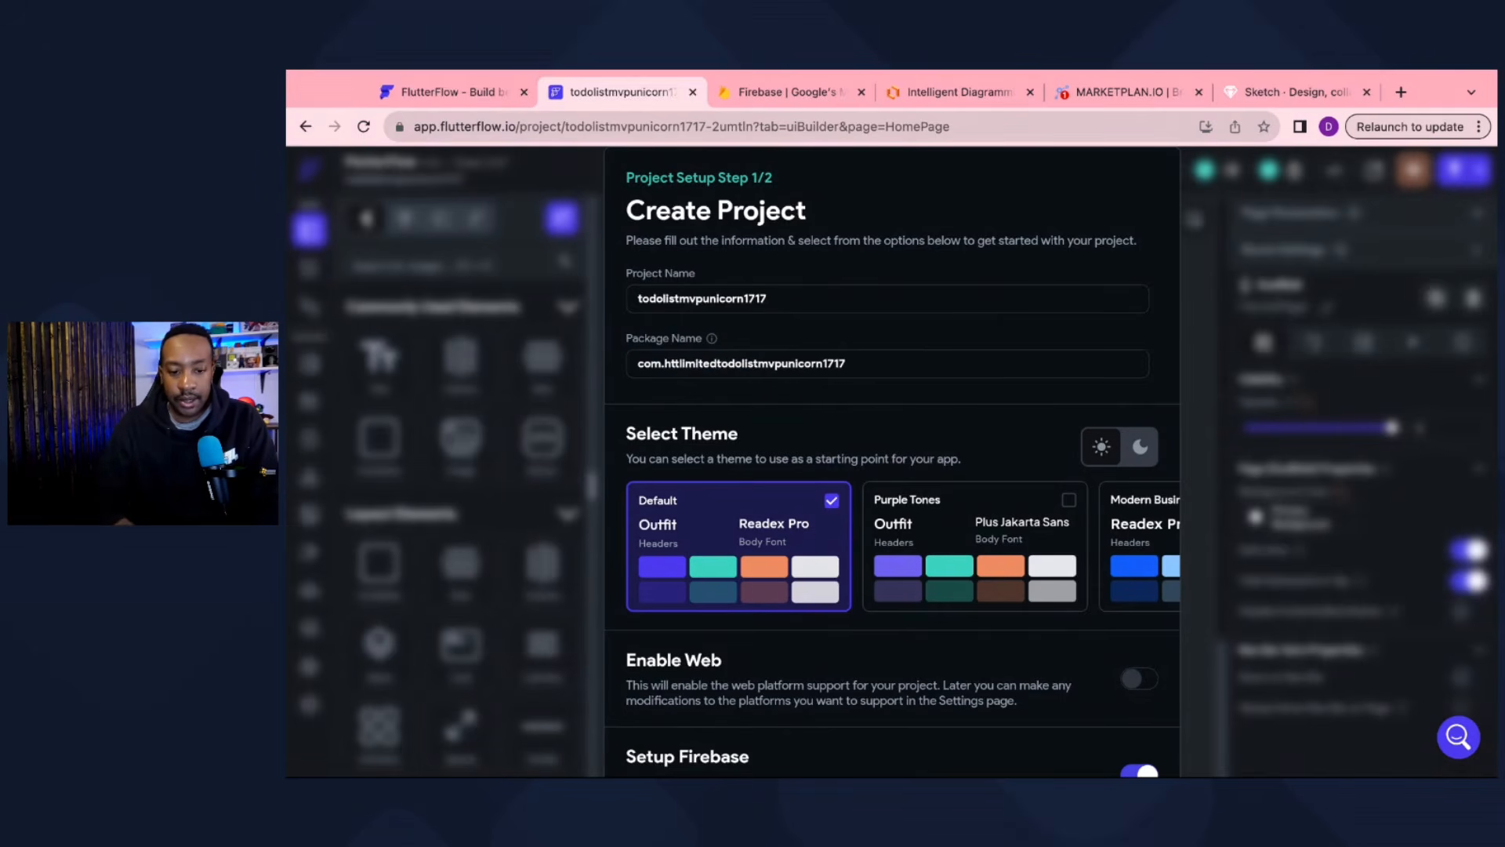
pyautogui.write('1')
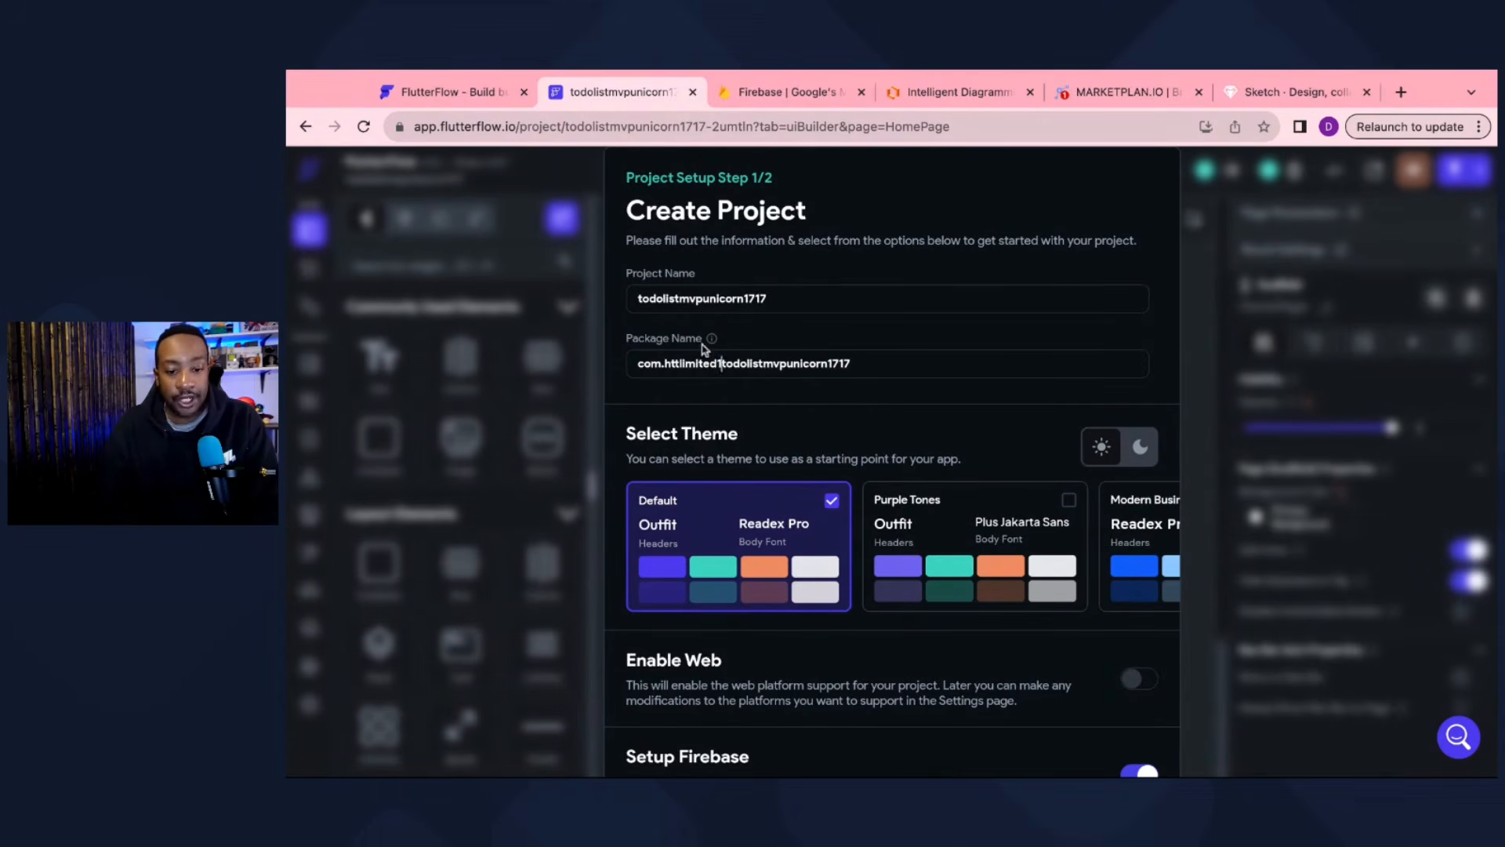
pyautogui.moveTo(711, 349)
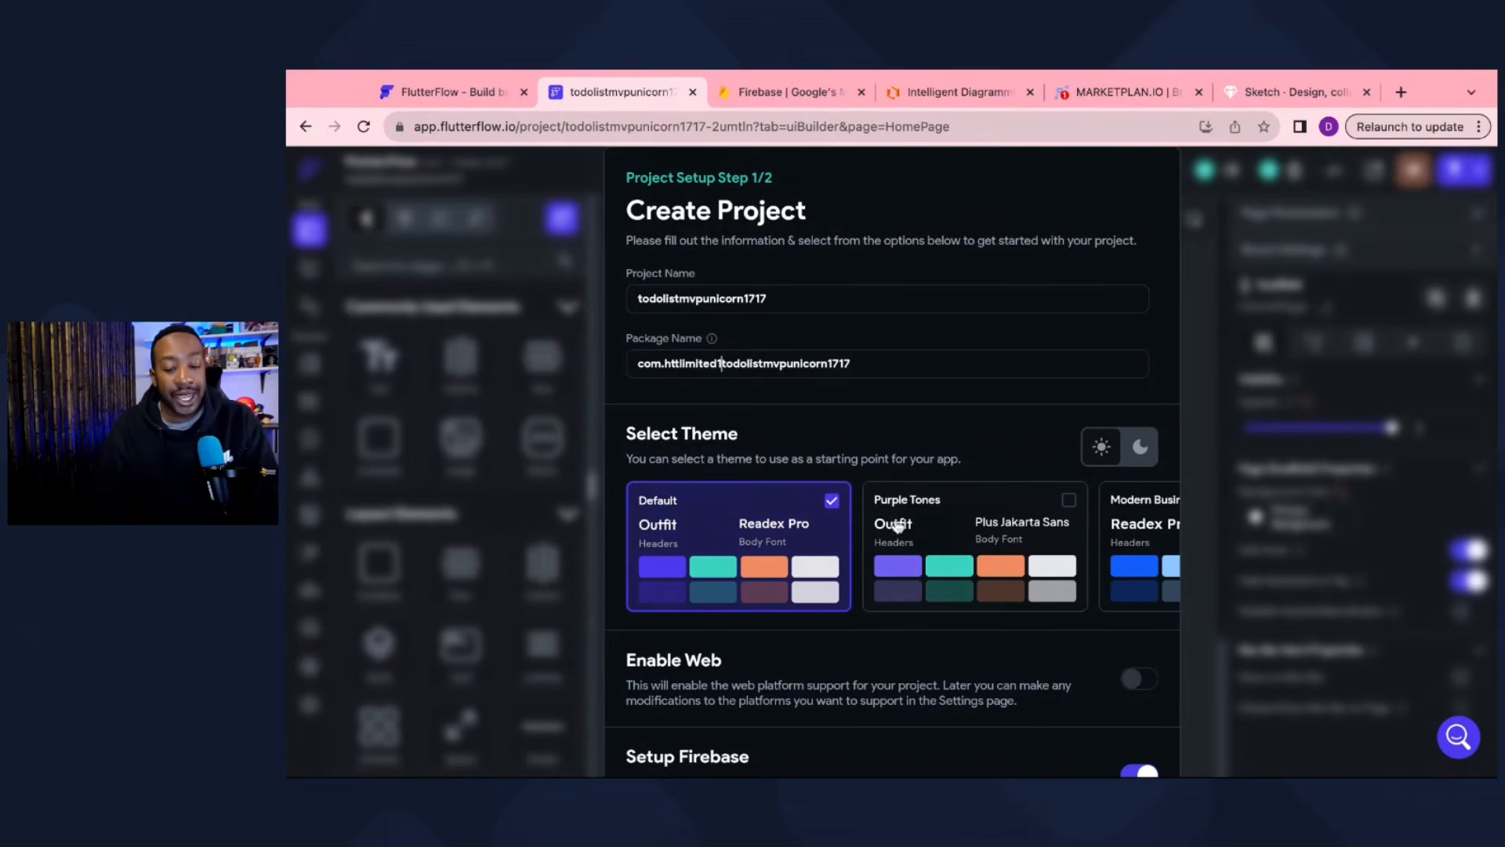
# Step: Pick the Purple Tones theme, enable web, and continue to the Firebase setup step
pyautogui.hscroll(5, 894, 533)
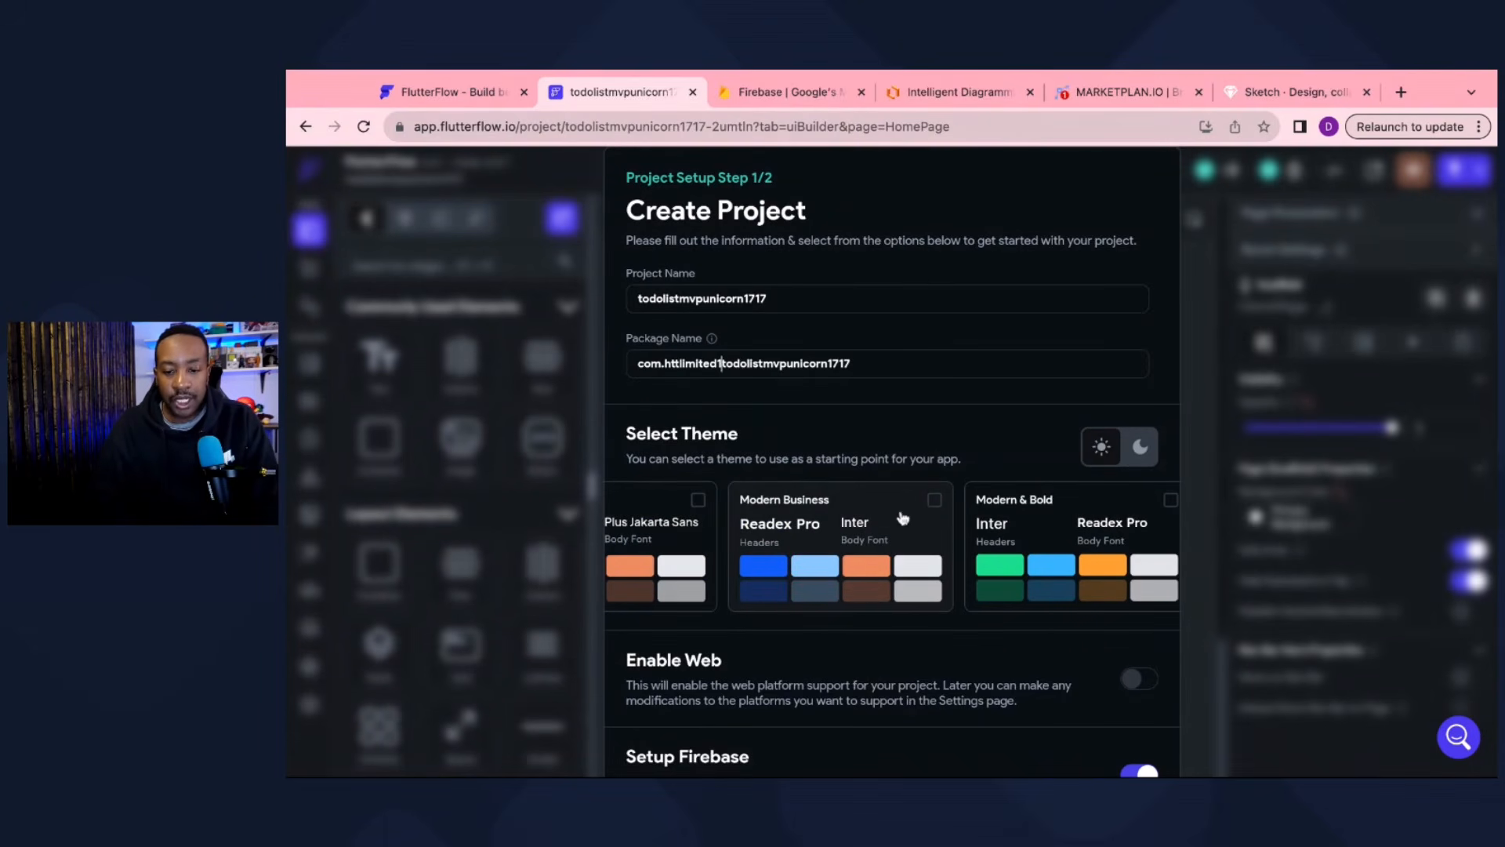
pyautogui.hscroll(-3, 816, 535)
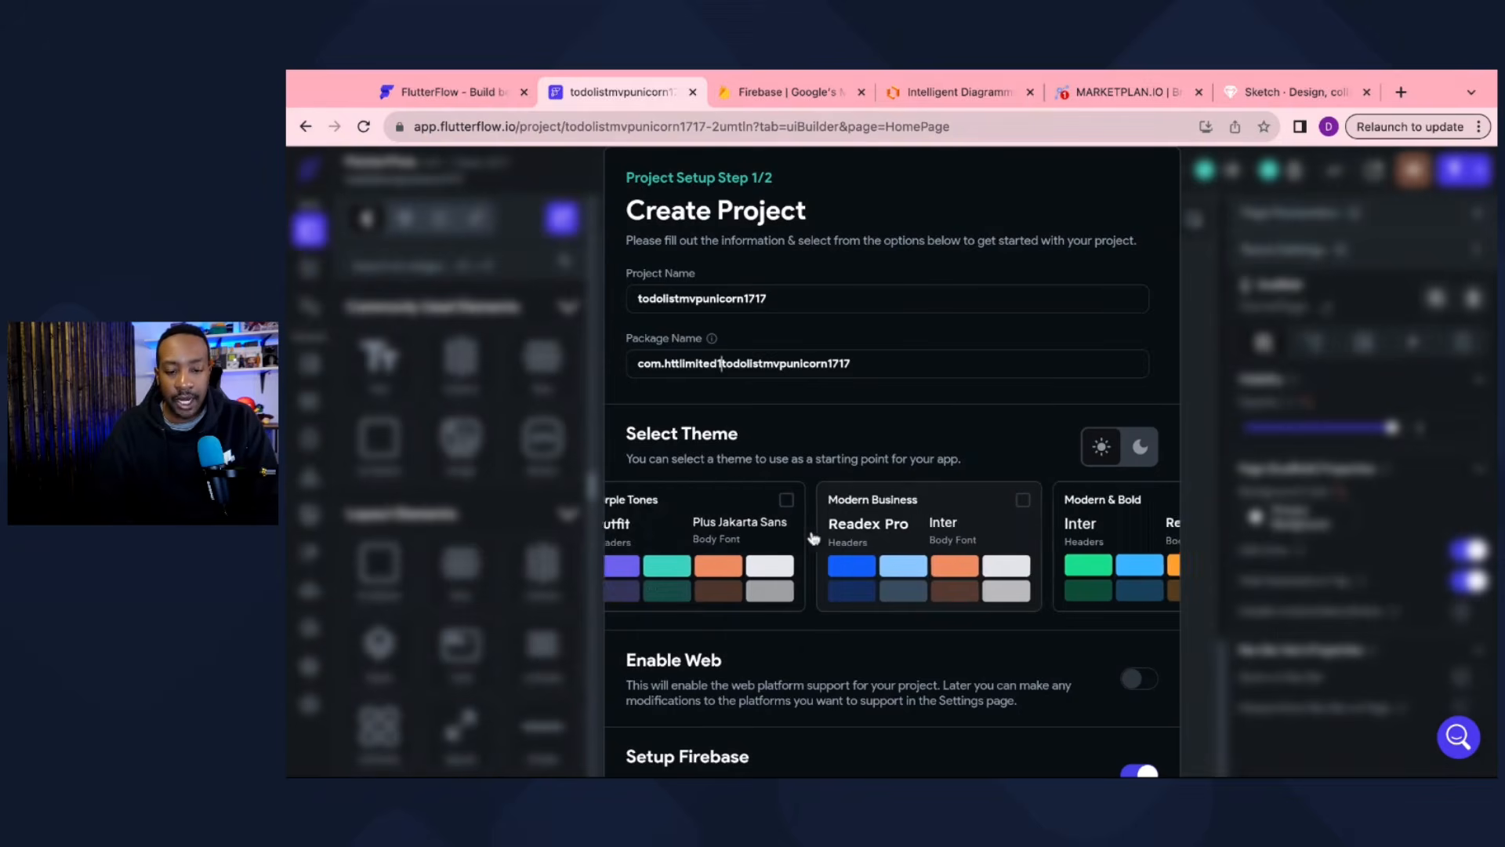
pyautogui.click(842, 504)
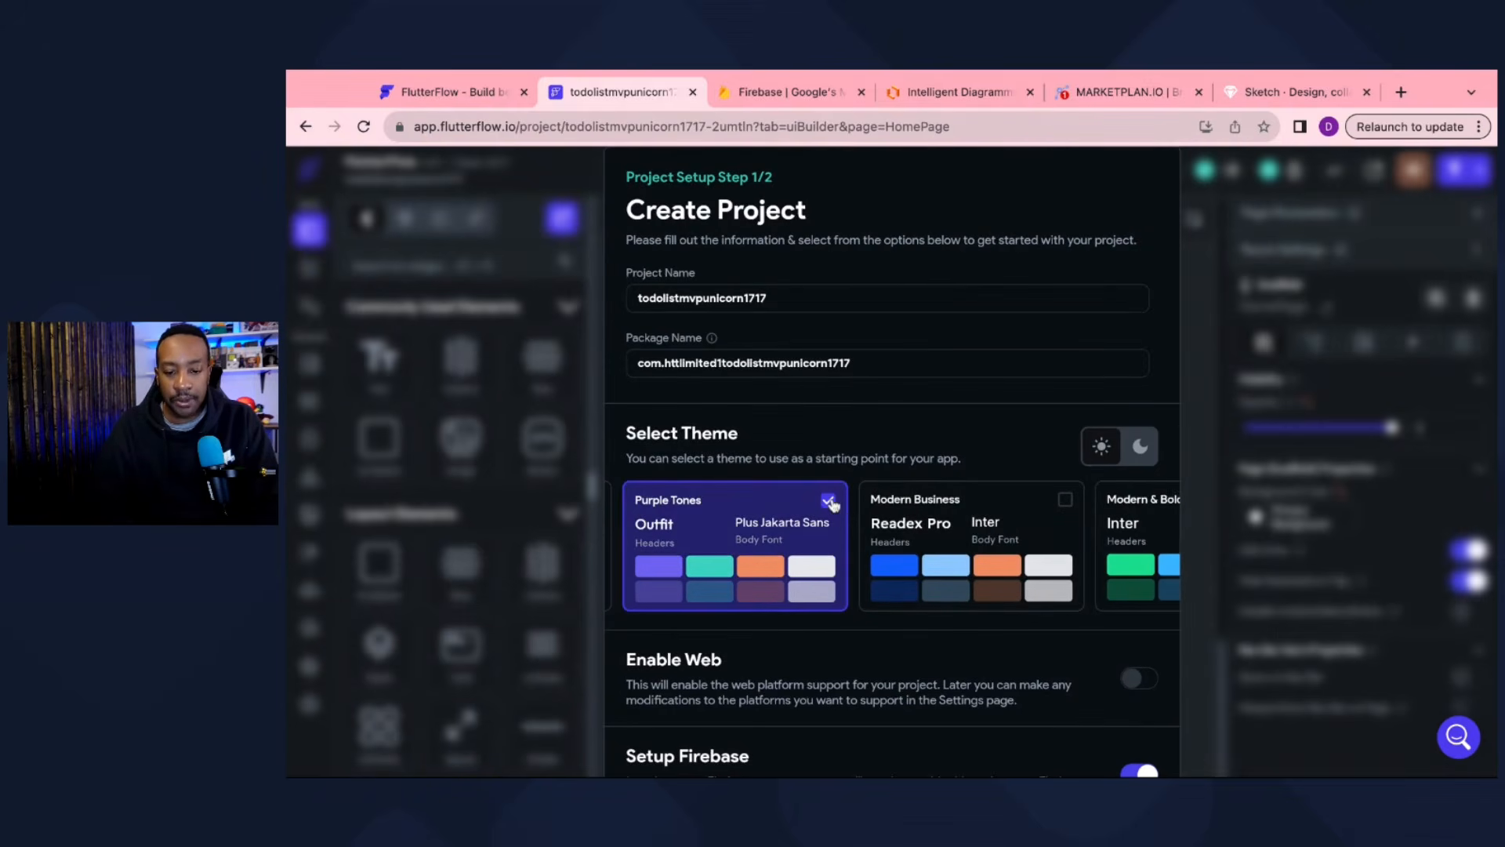
pyautogui.scroll(-1, 937, 524)
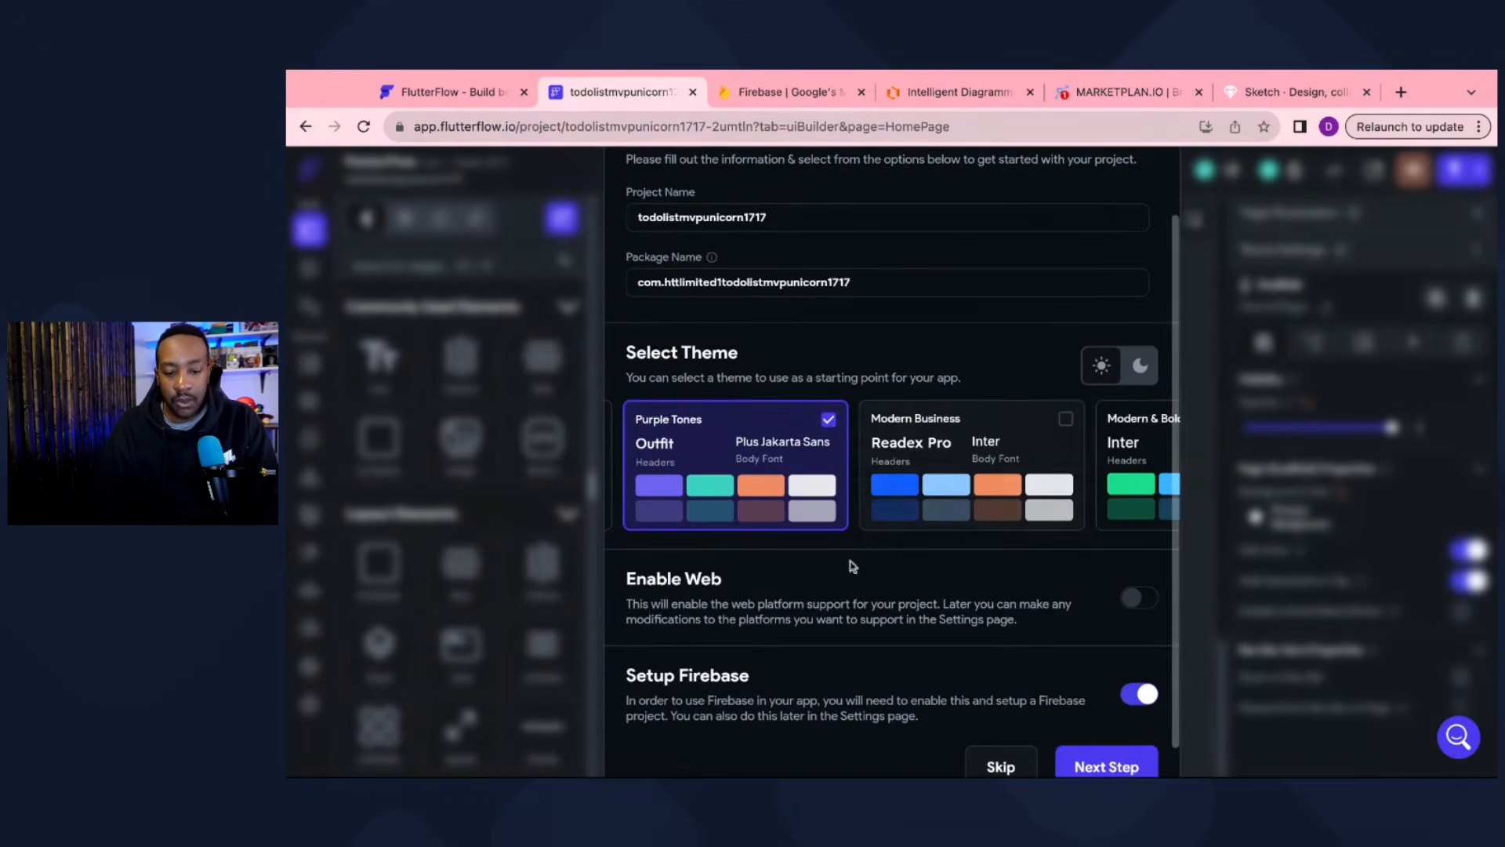
pyautogui.click(1131, 597)
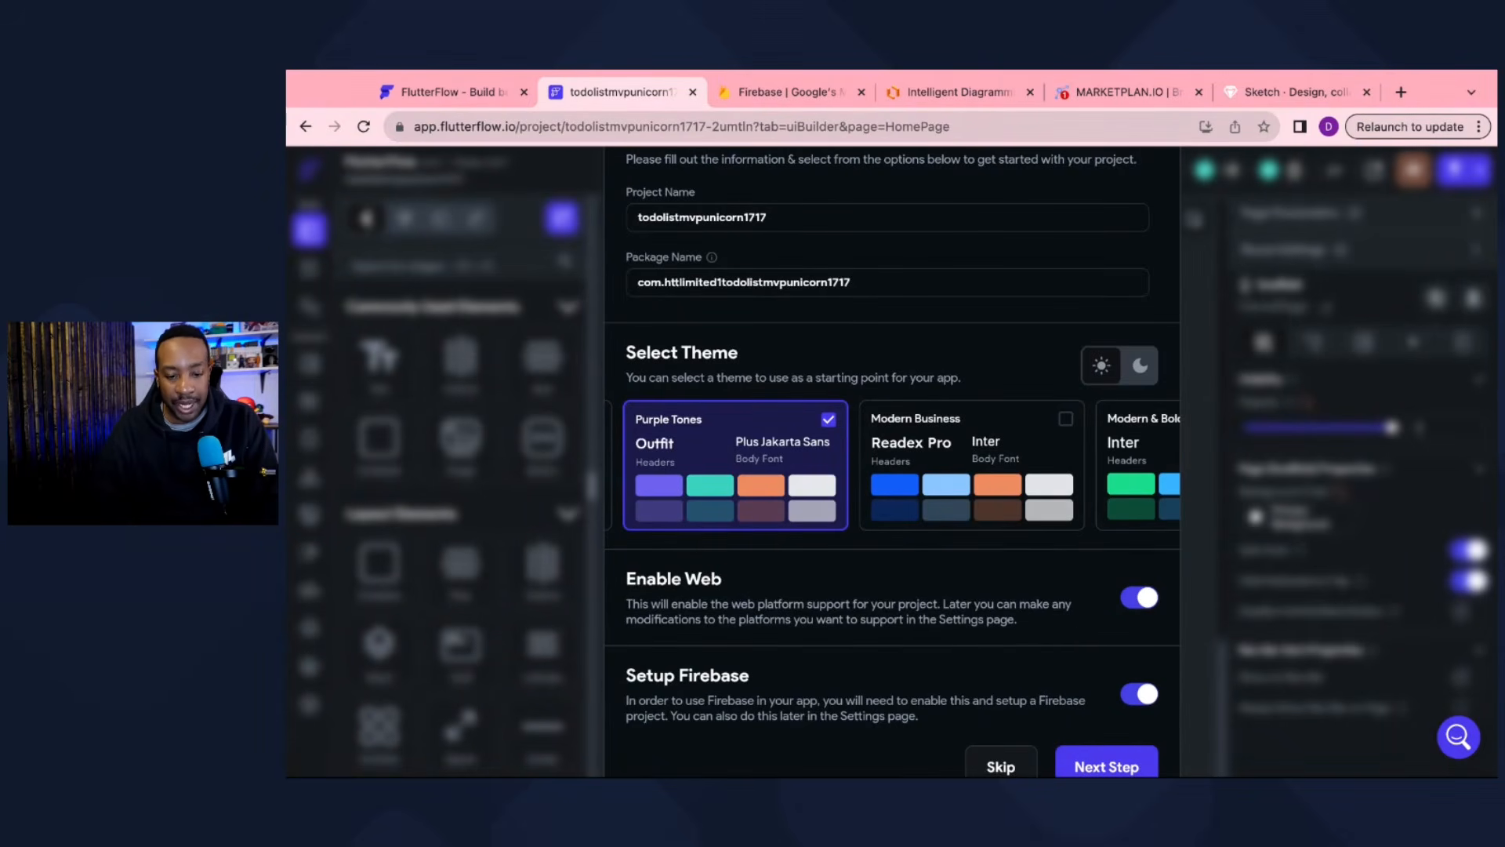
pyautogui.scroll(-1, 893, 463)
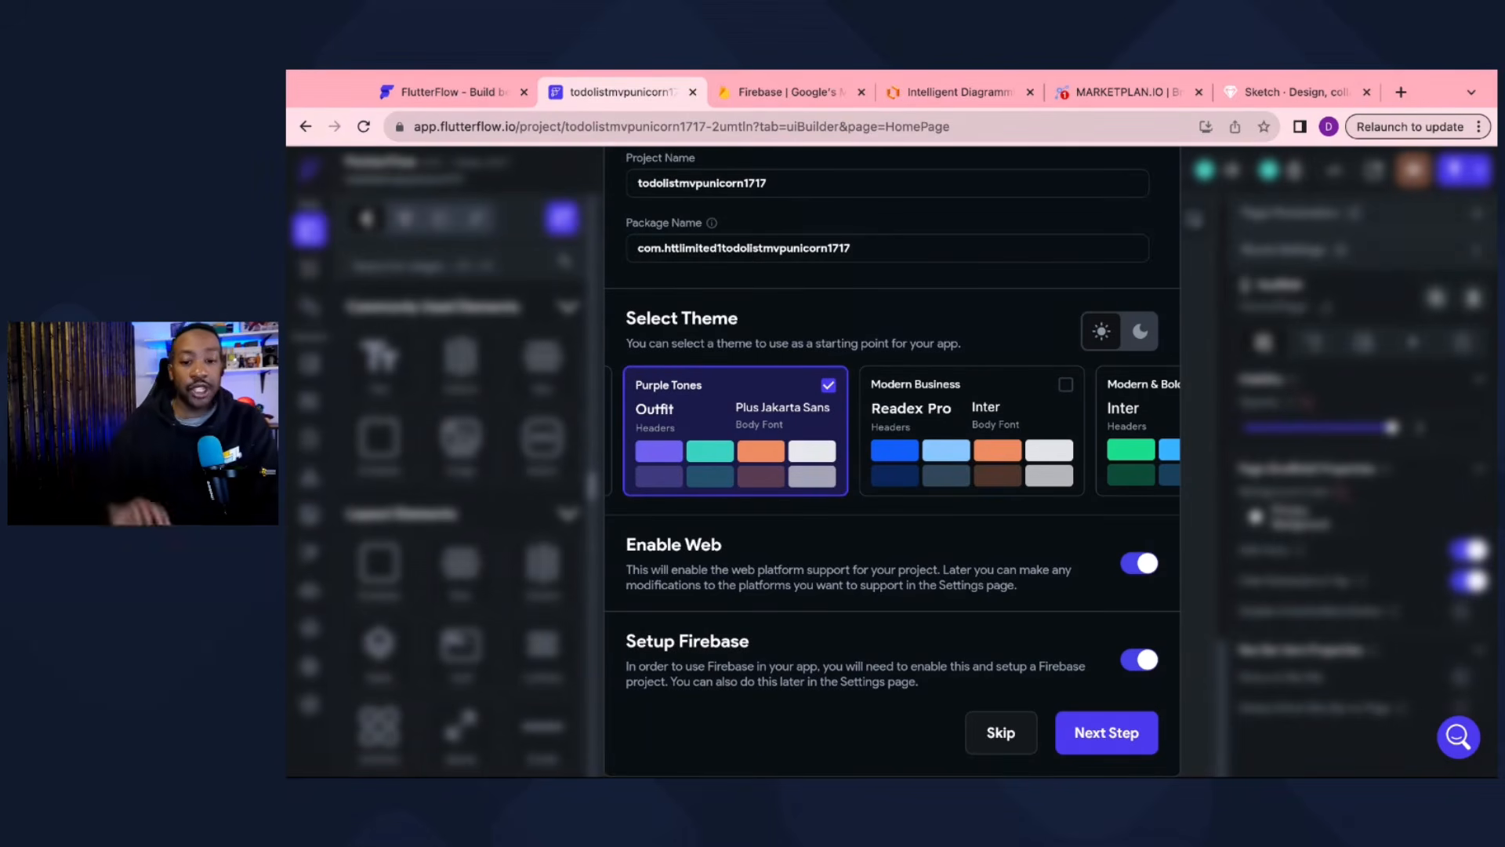
pyautogui.click(1089, 744)
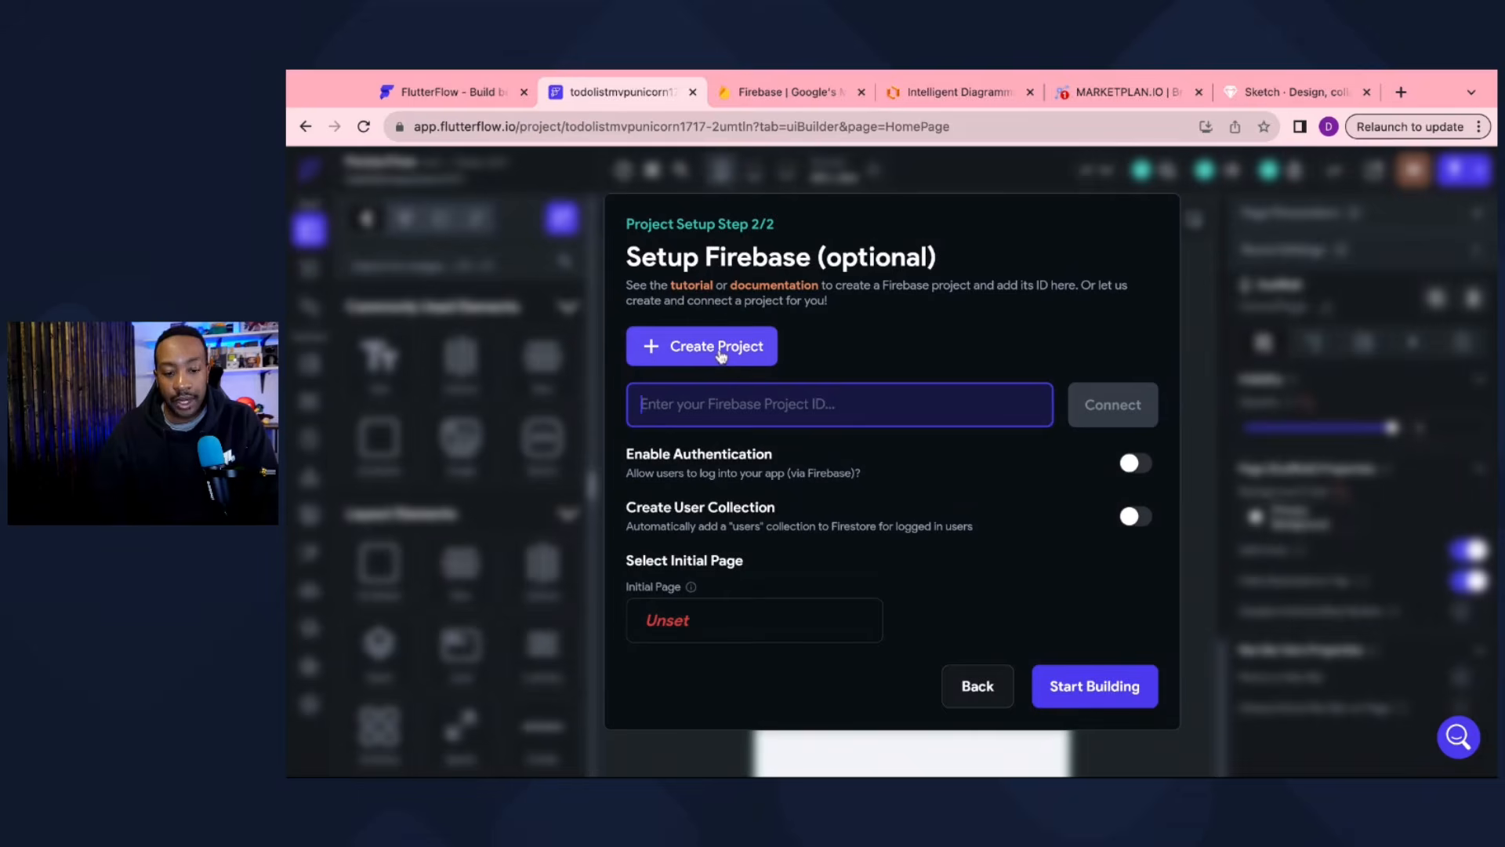
# Step: Create a new Firebase project in region nam5 (United States) and sign in with Google
pyautogui.click(720, 356)
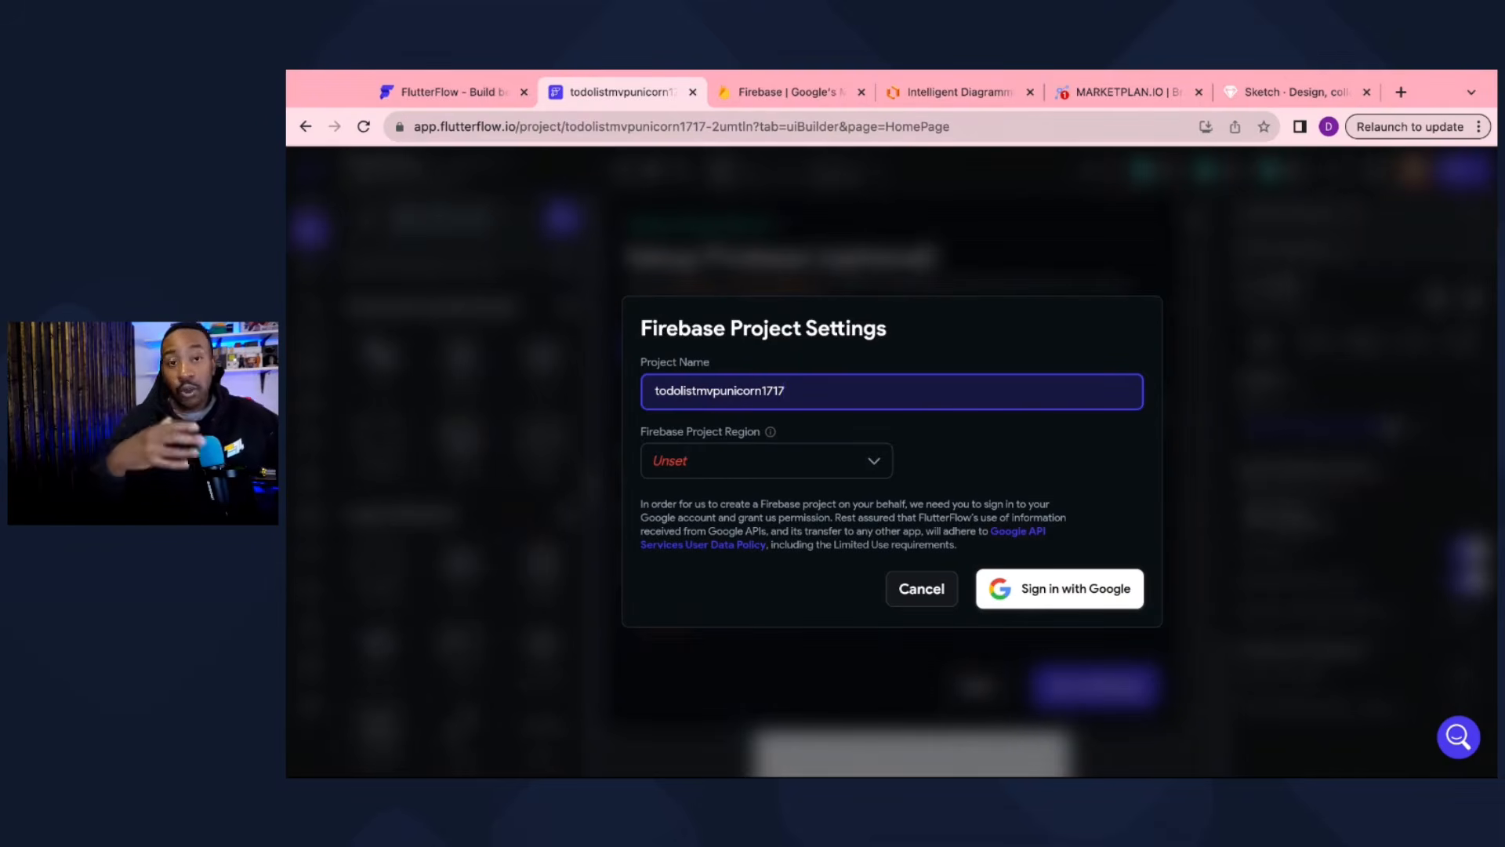
pyautogui.moveTo(774, 435)
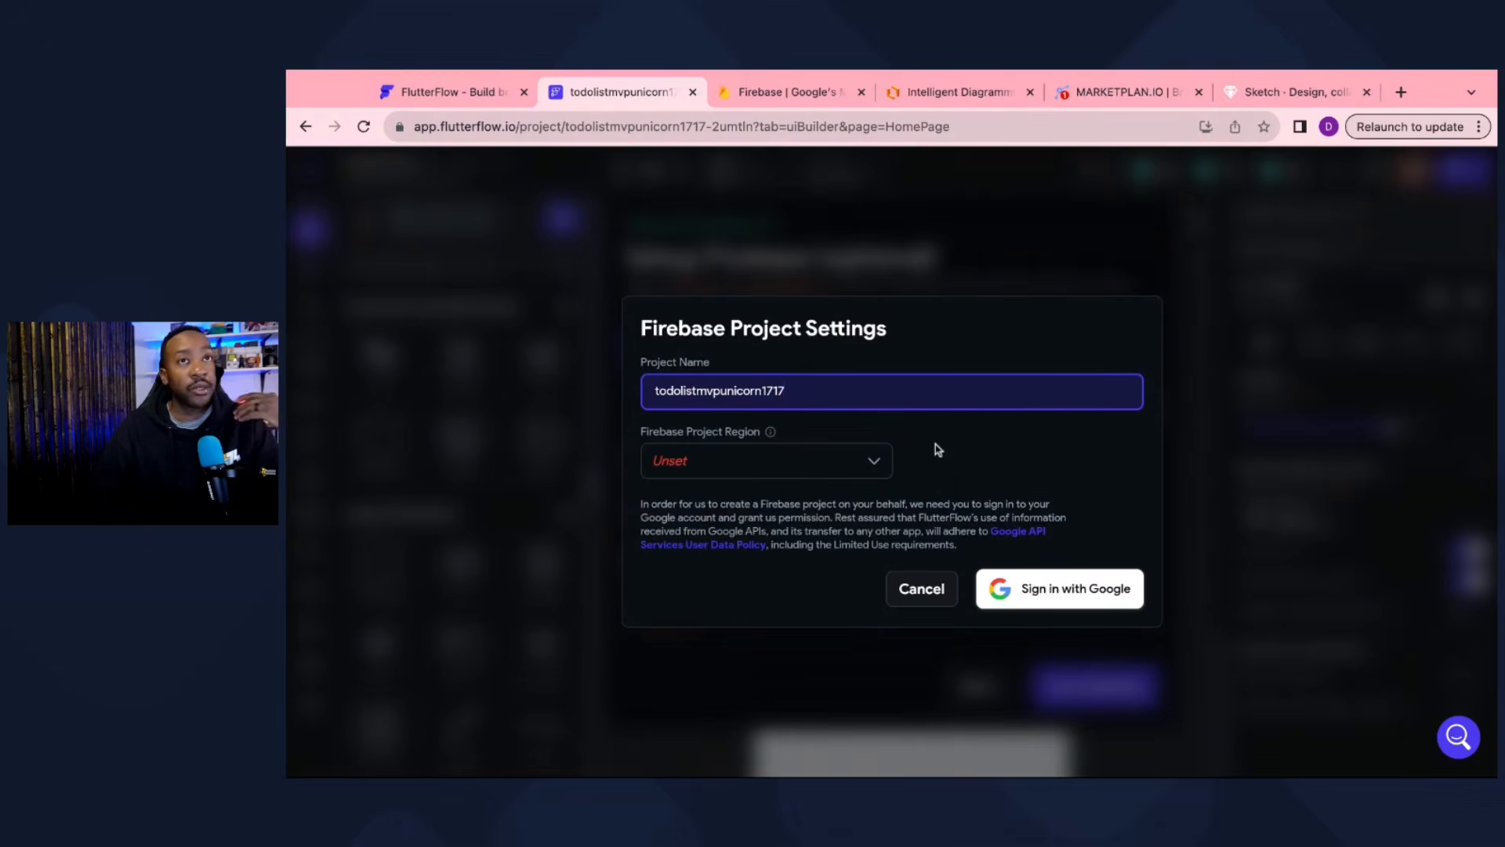
pyautogui.click(875, 466)
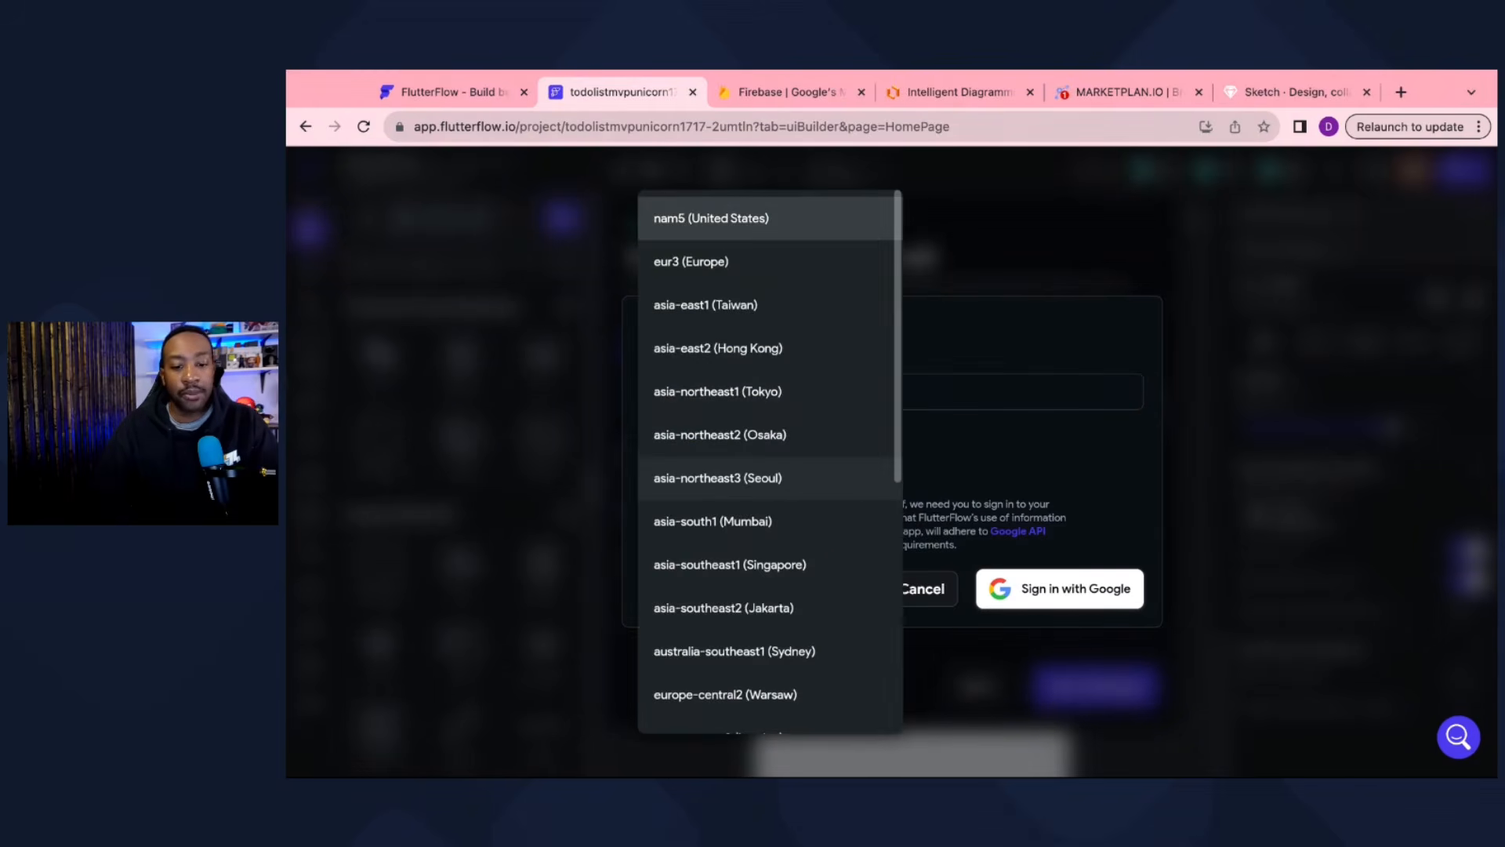
pyautogui.scroll(-6, 834, 564)
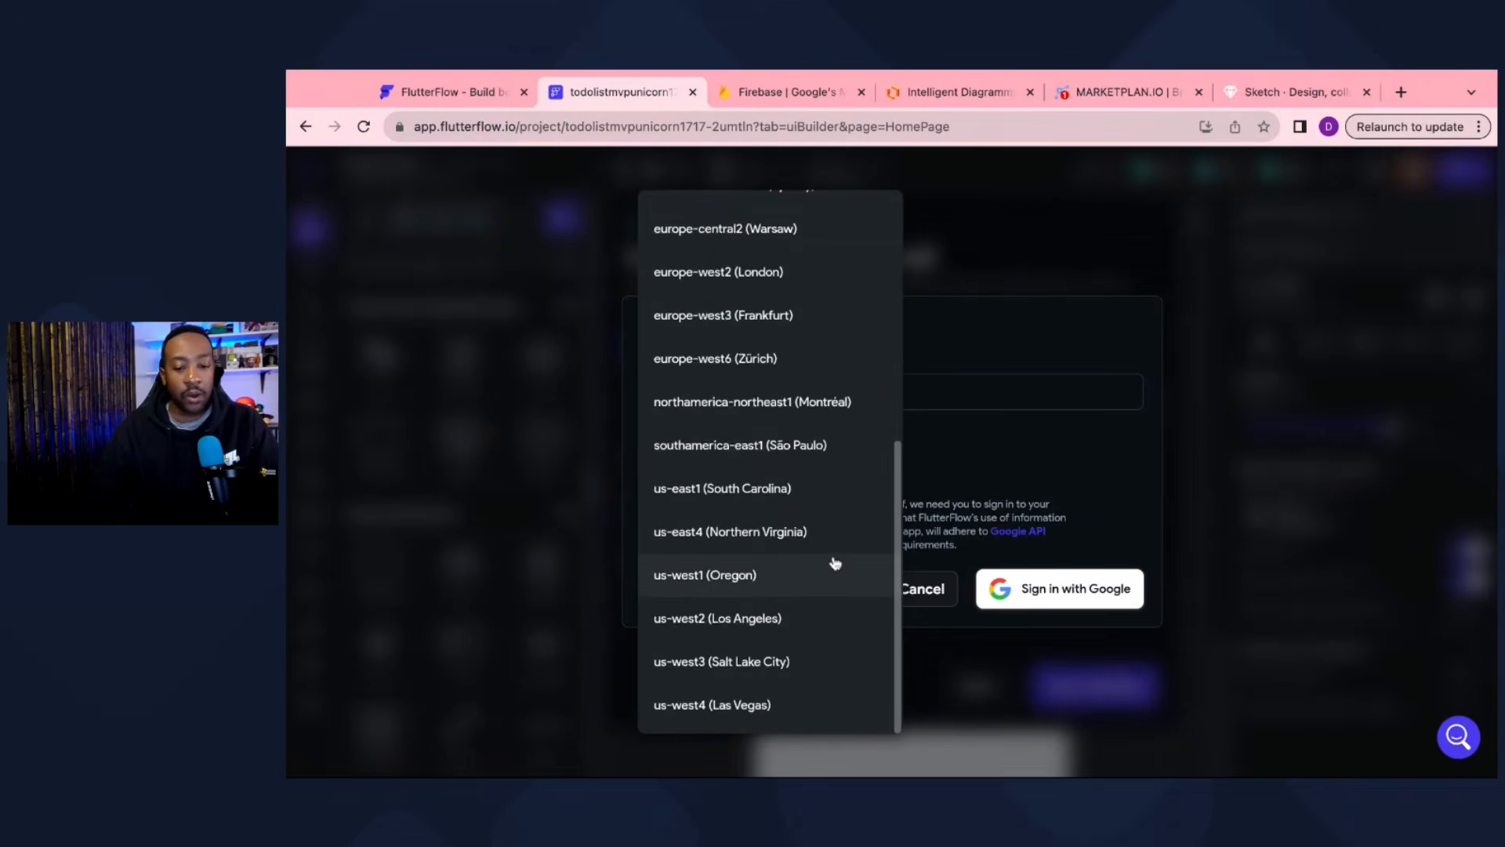
pyautogui.scroll(6, 834, 564)
pyautogui.scroll(-6, 831, 534)
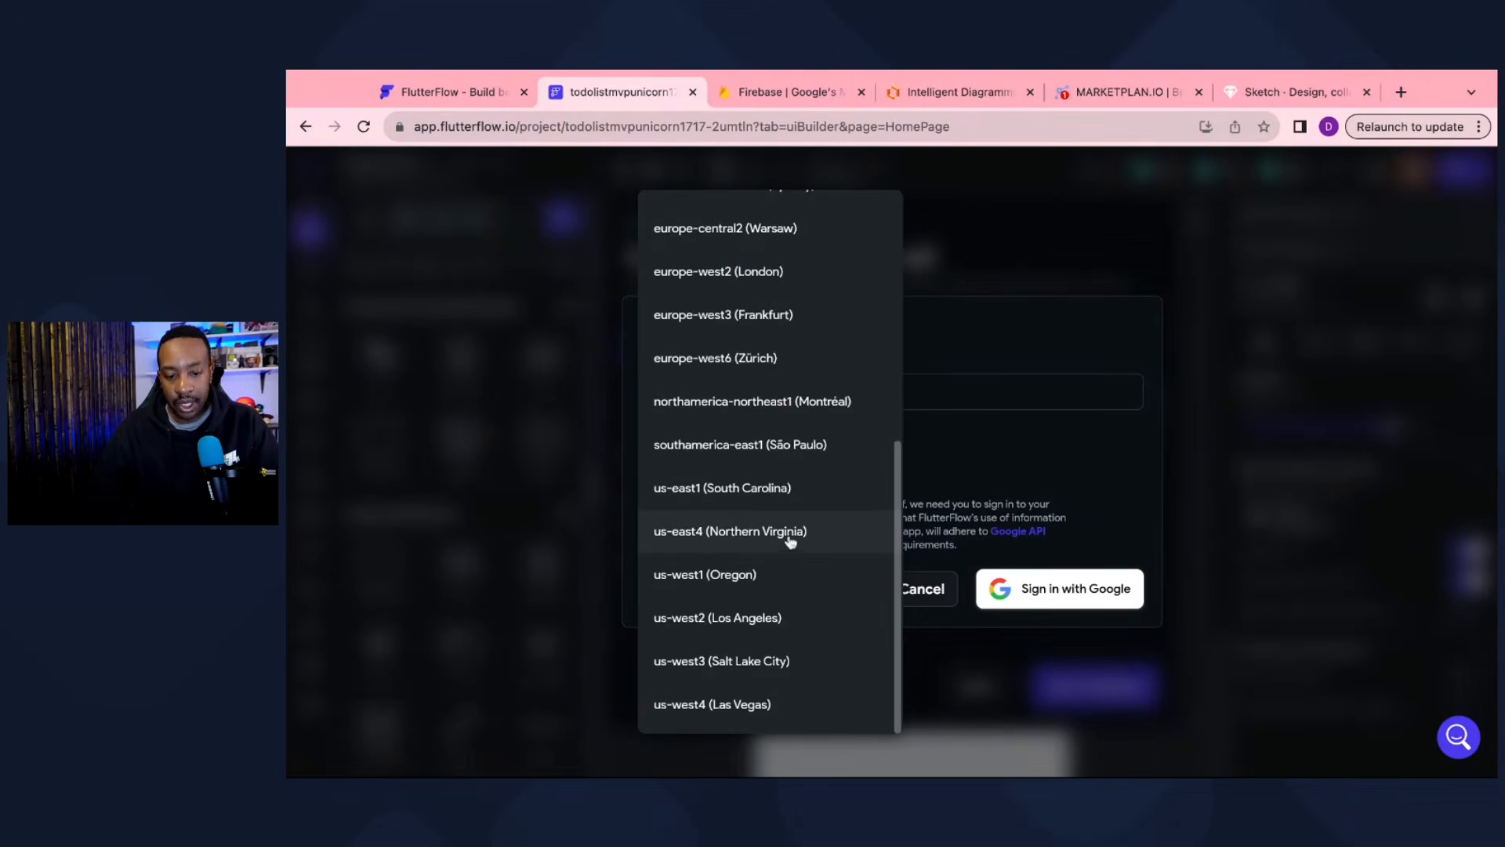
pyautogui.scroll(6, 785, 470)
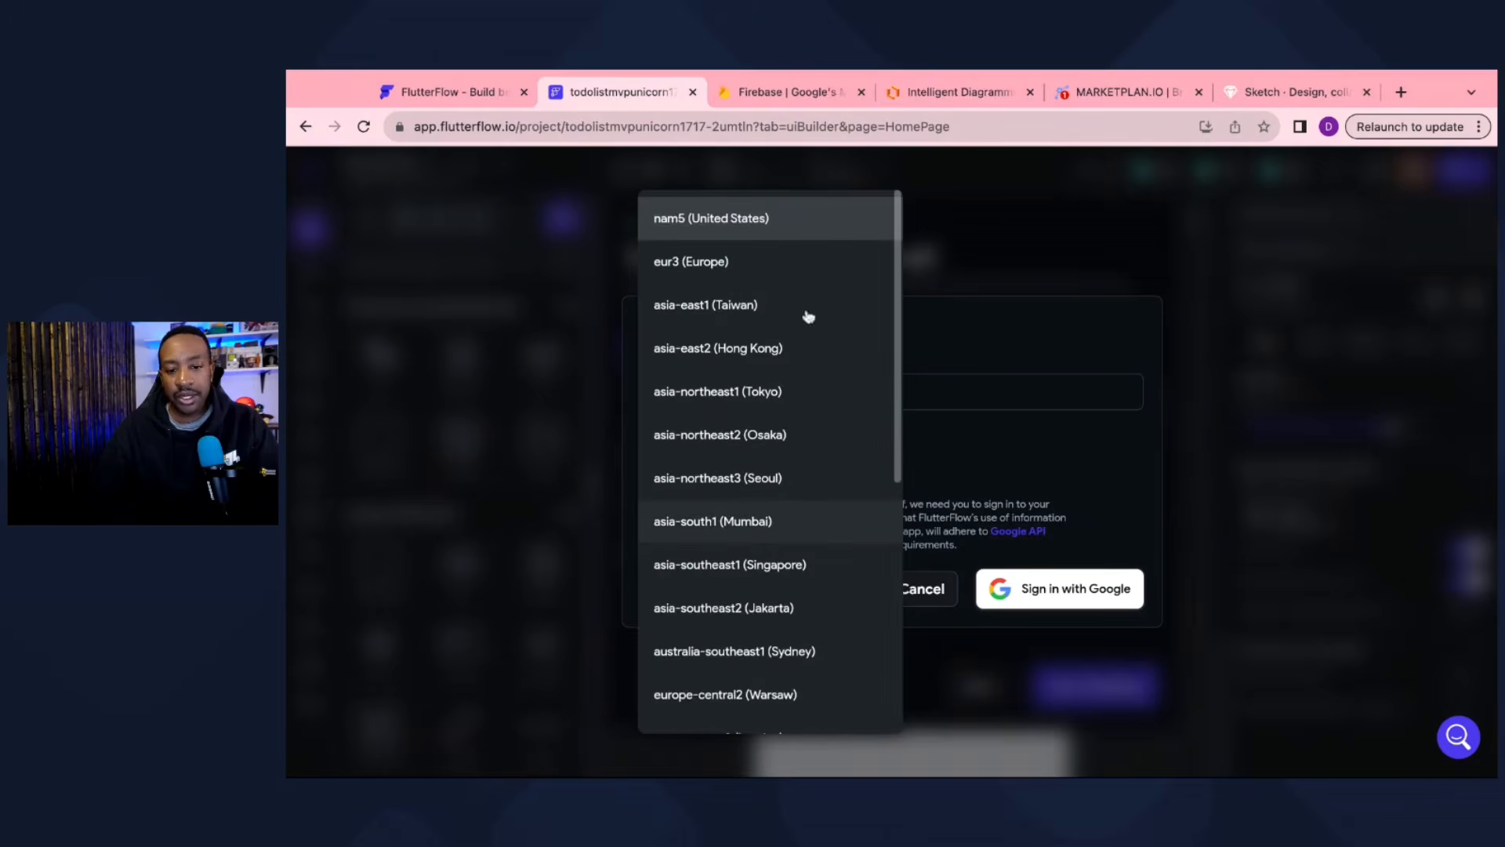
pyautogui.click(772, 227)
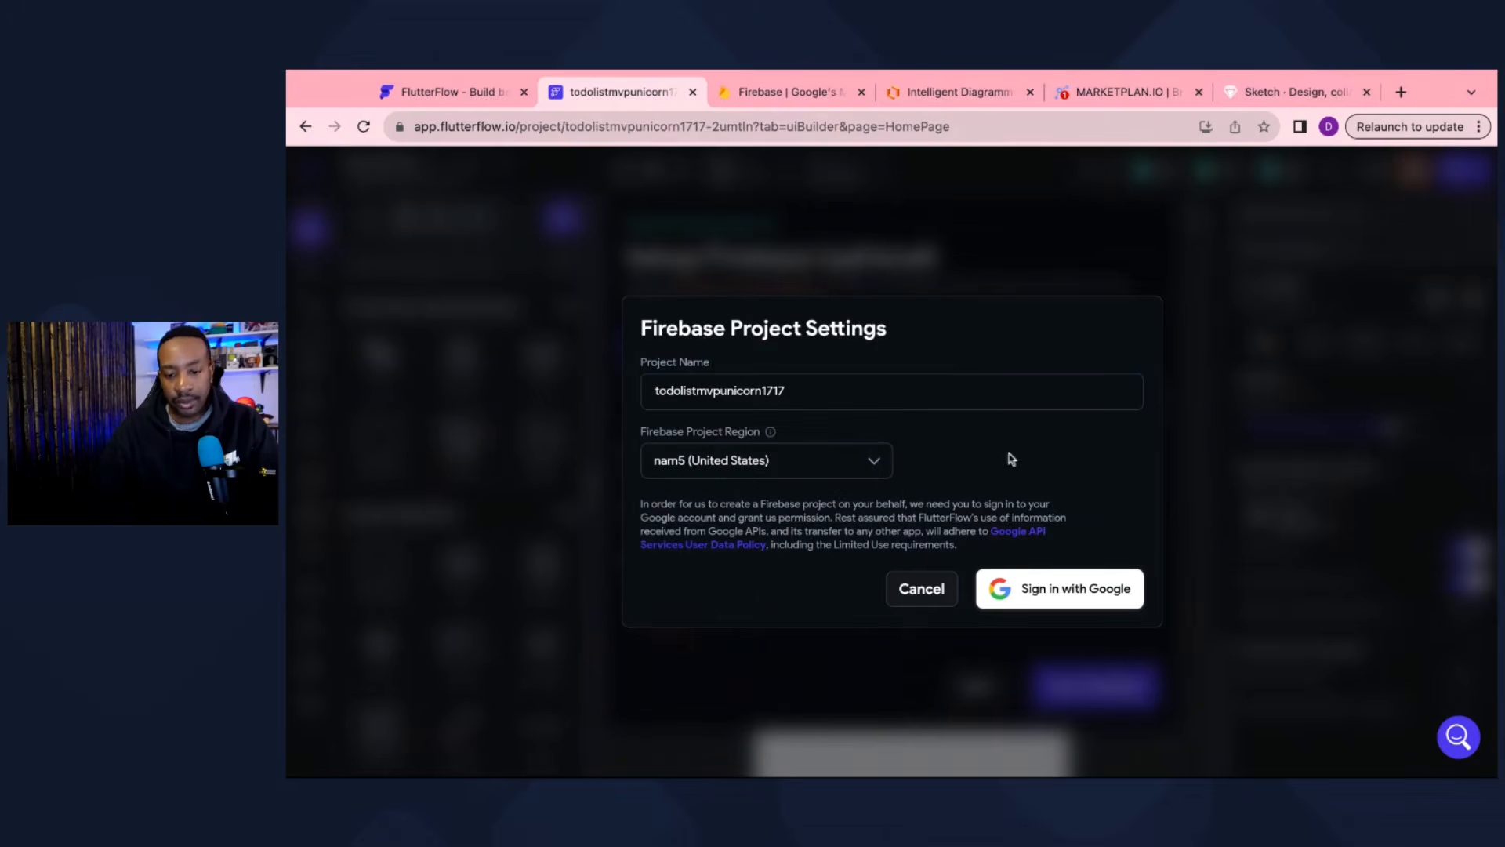
pyautogui.click(1030, 599)
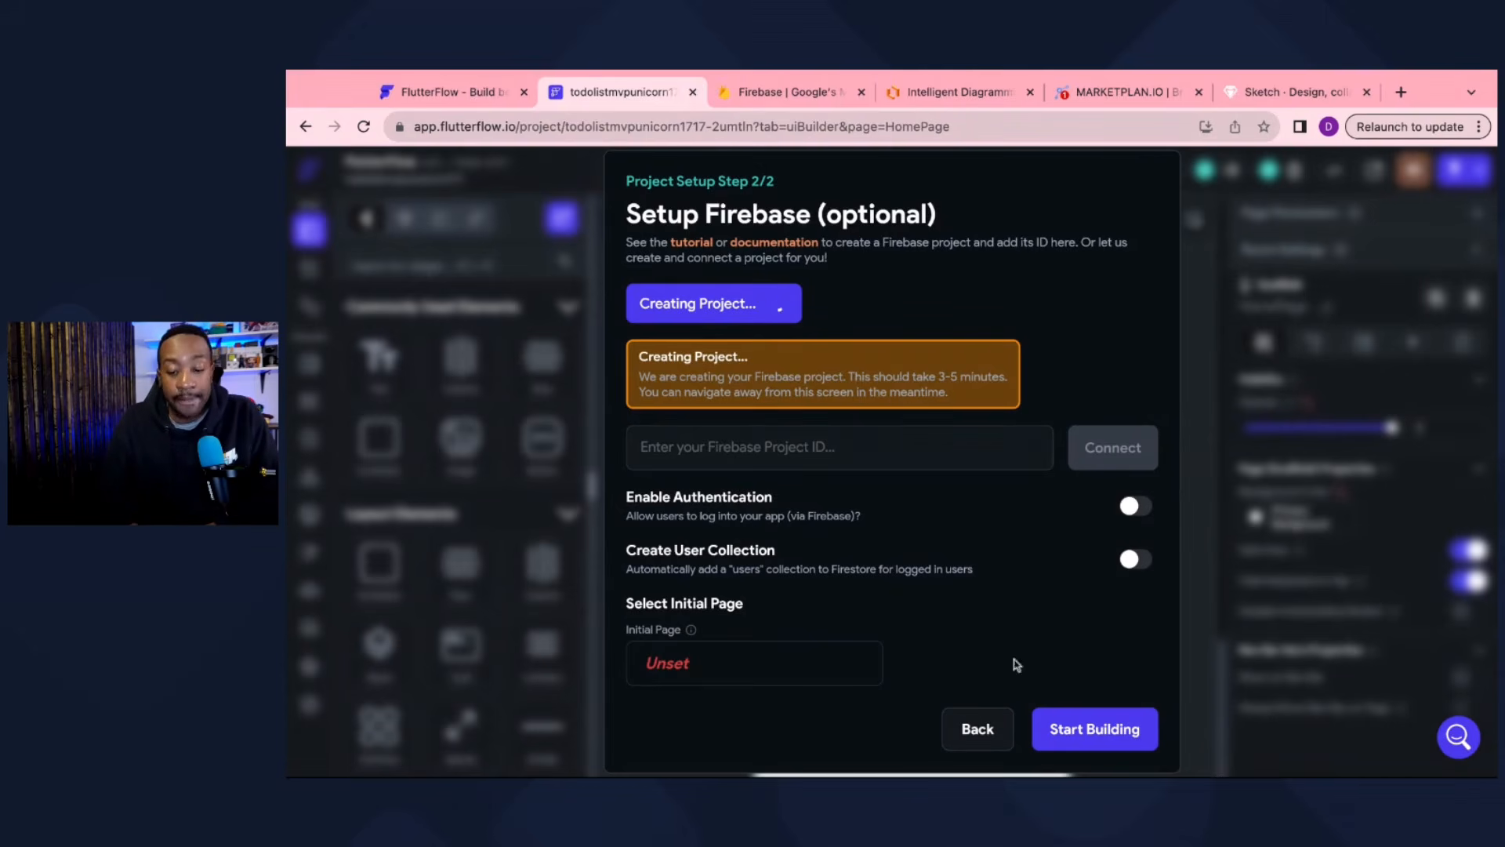
# Step: Click Start Building to open the builder on the blank HomePage
pyautogui.click(1097, 730)
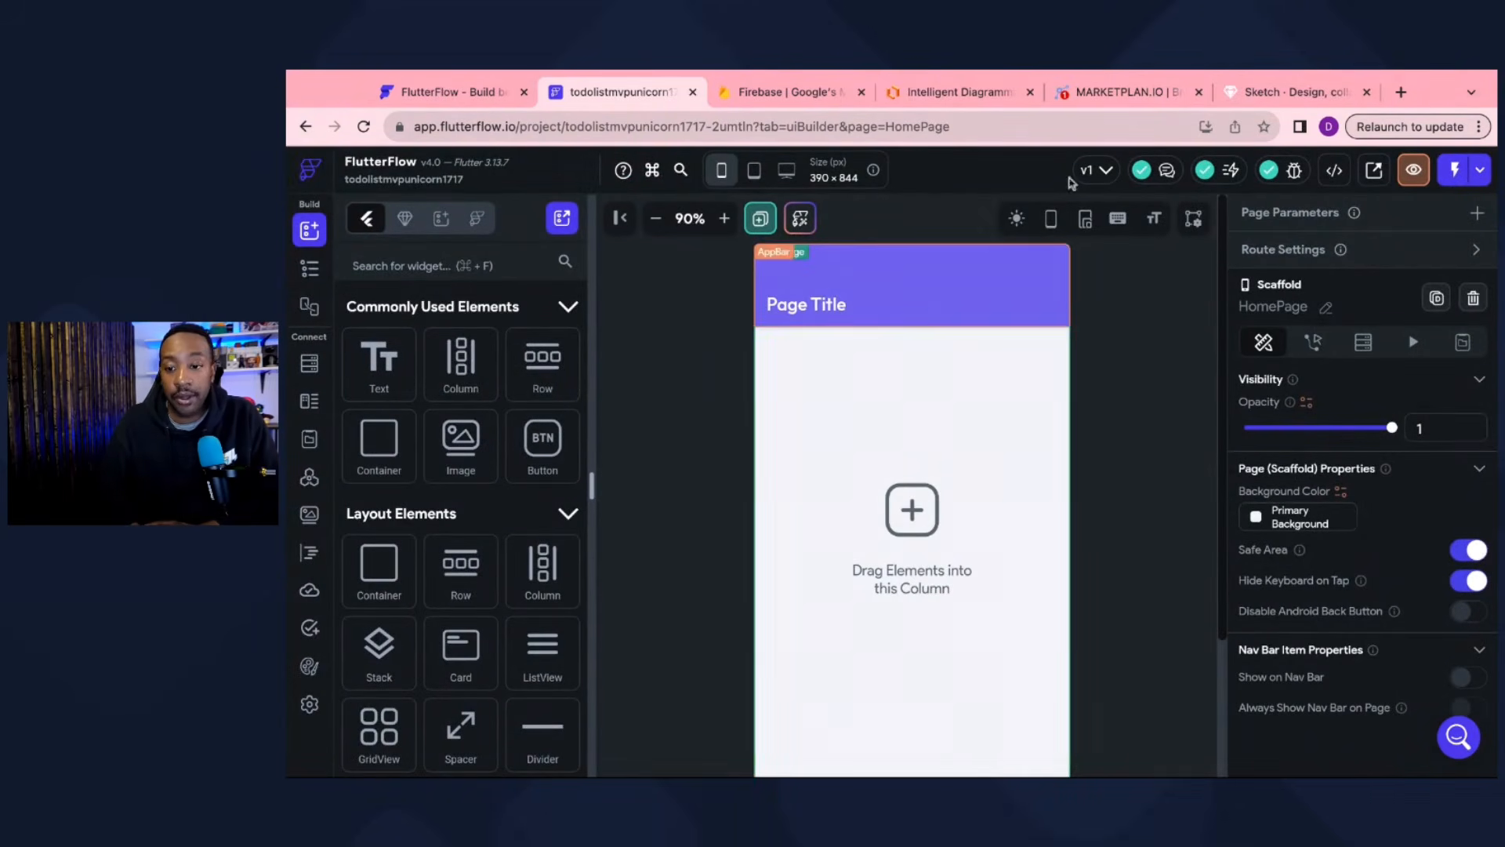
pyautogui.moveTo(1095, 94); pyautogui.dragTo(616, 93)
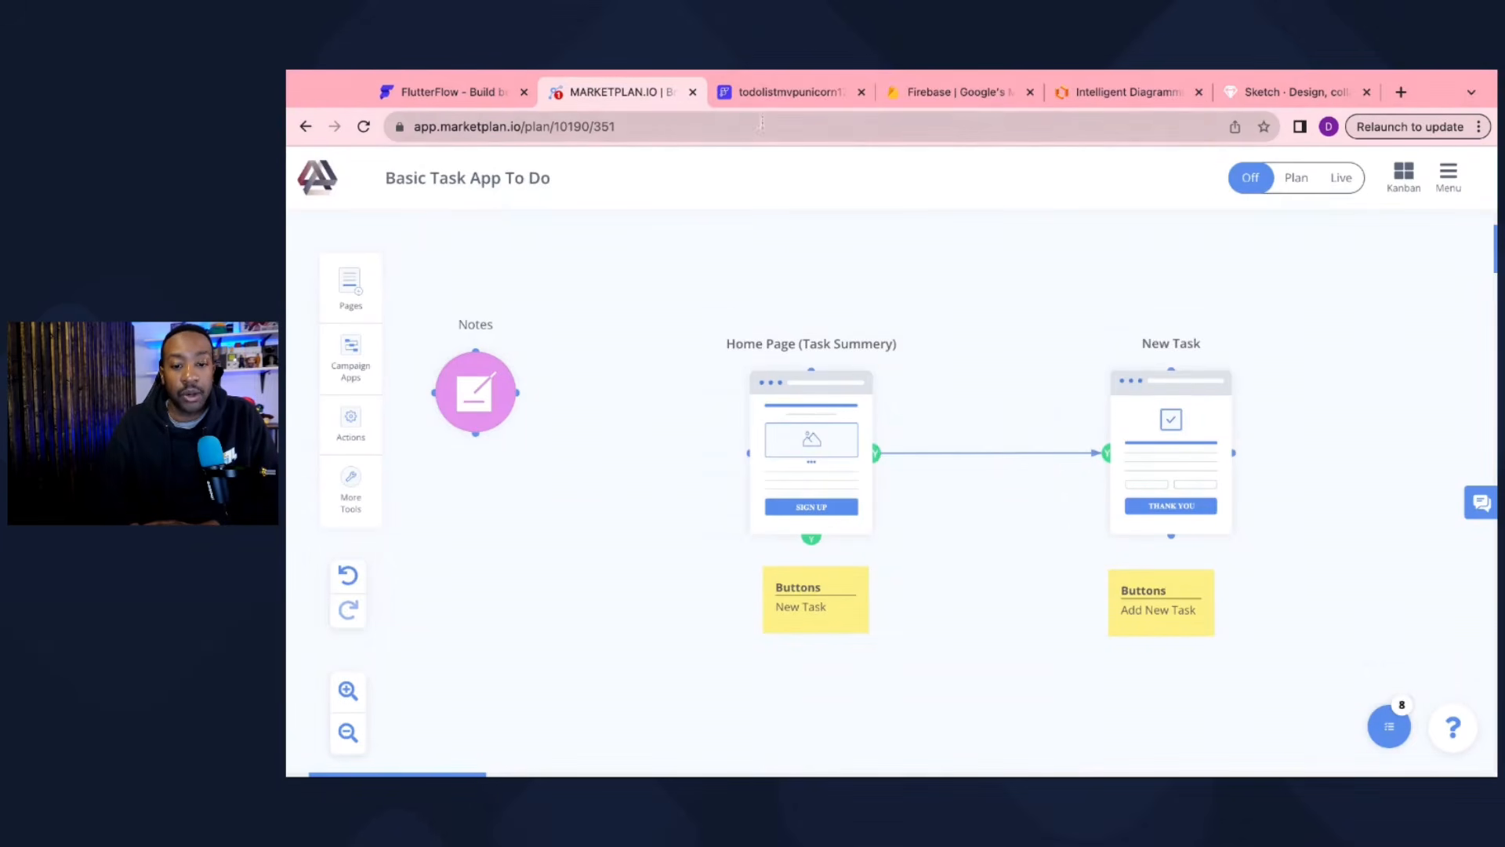
pyautogui.click(761, 96)
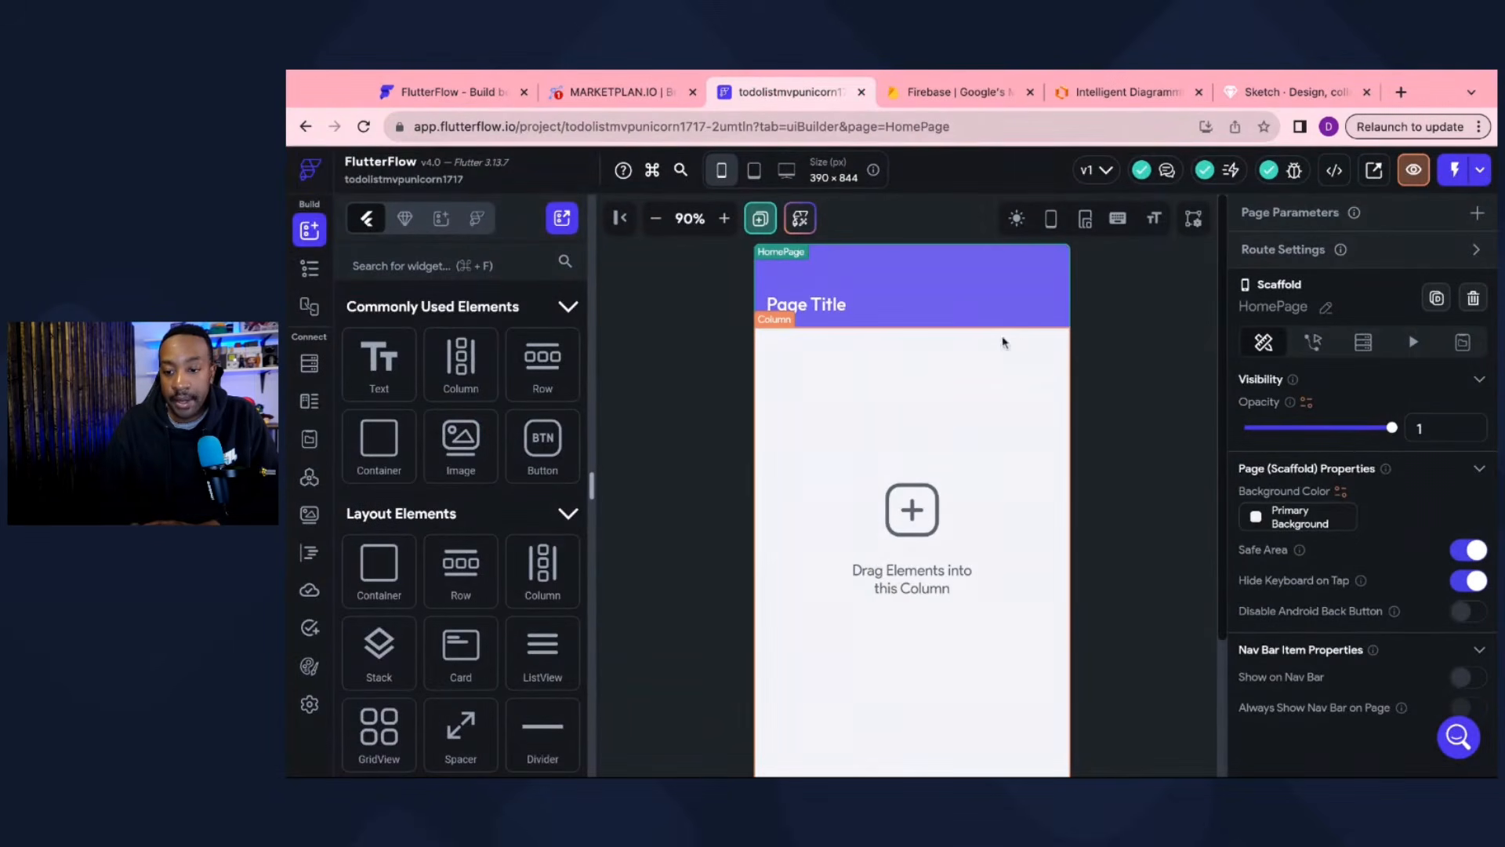
pyautogui.click(1326, 309)
pyautogui.click(1315, 308)
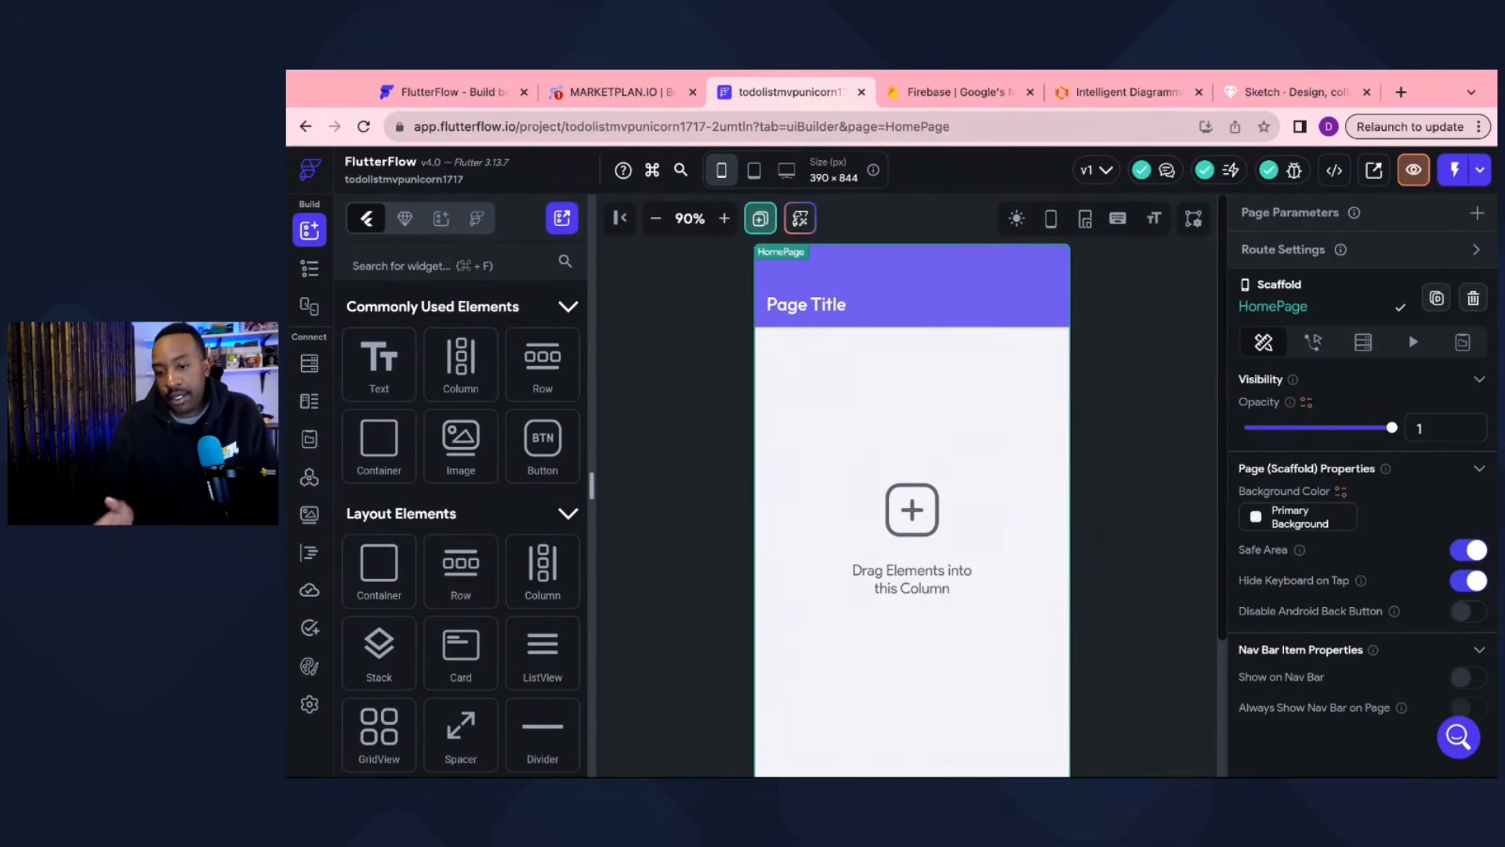
pyautogui.press('Return')
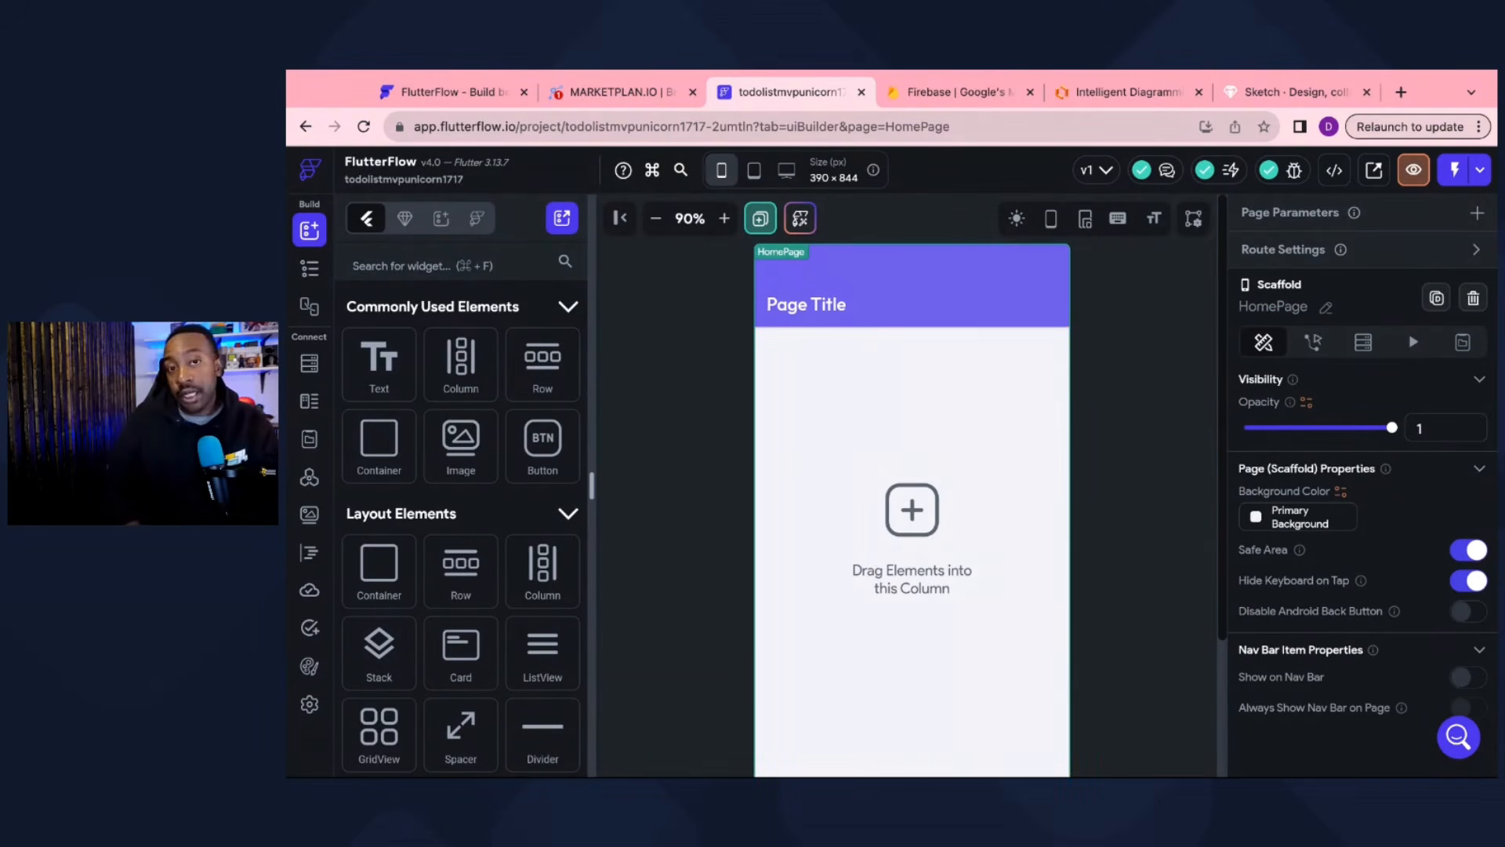
# Step: Replace the app bar's 'Page Title' text with 'My Tasks'
pyautogui.click(784, 315)
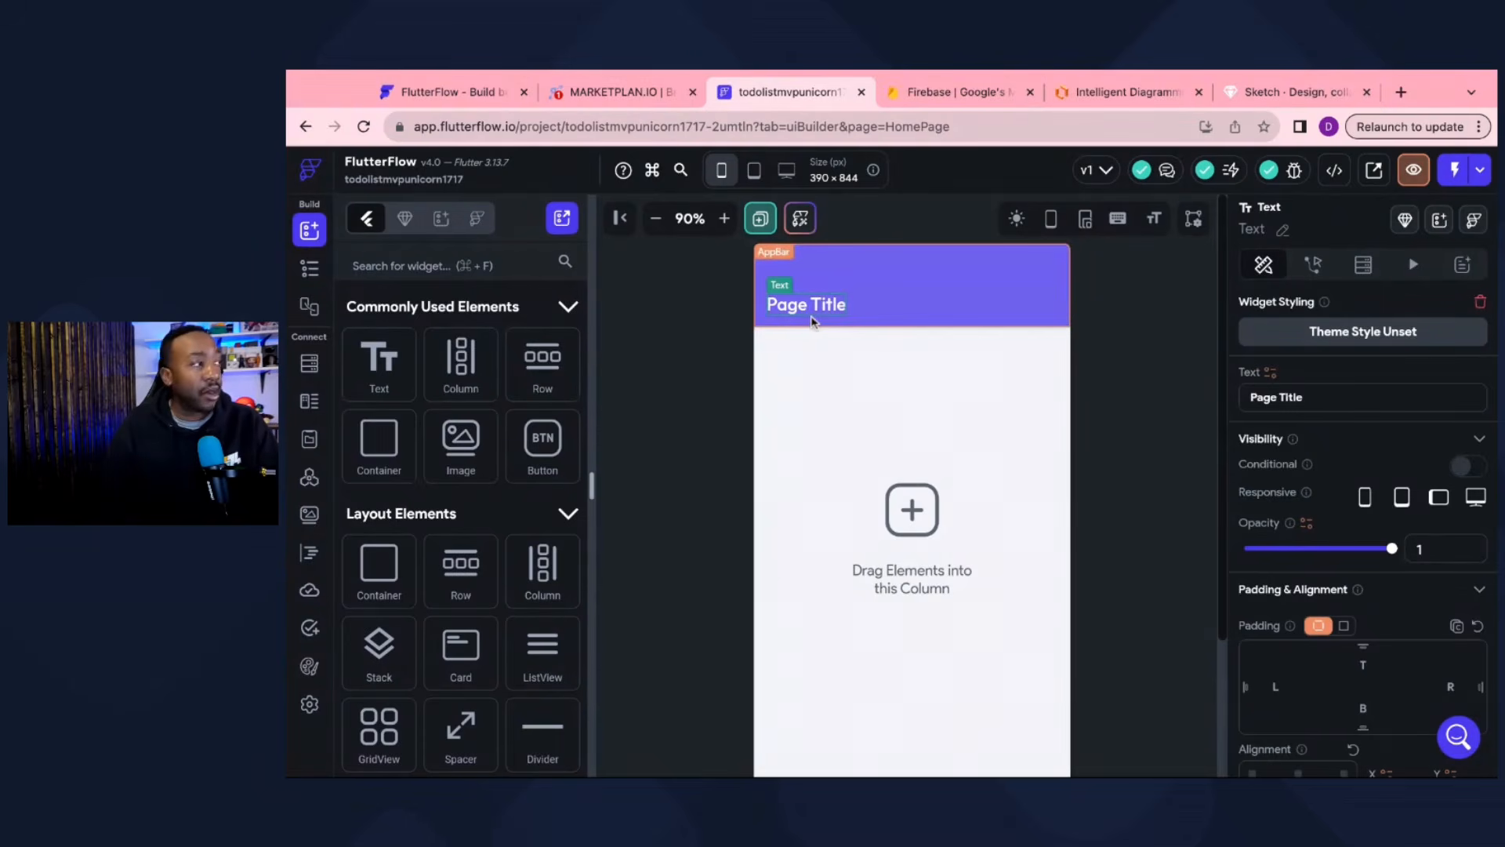
pyautogui.tripleClick(1323, 401)
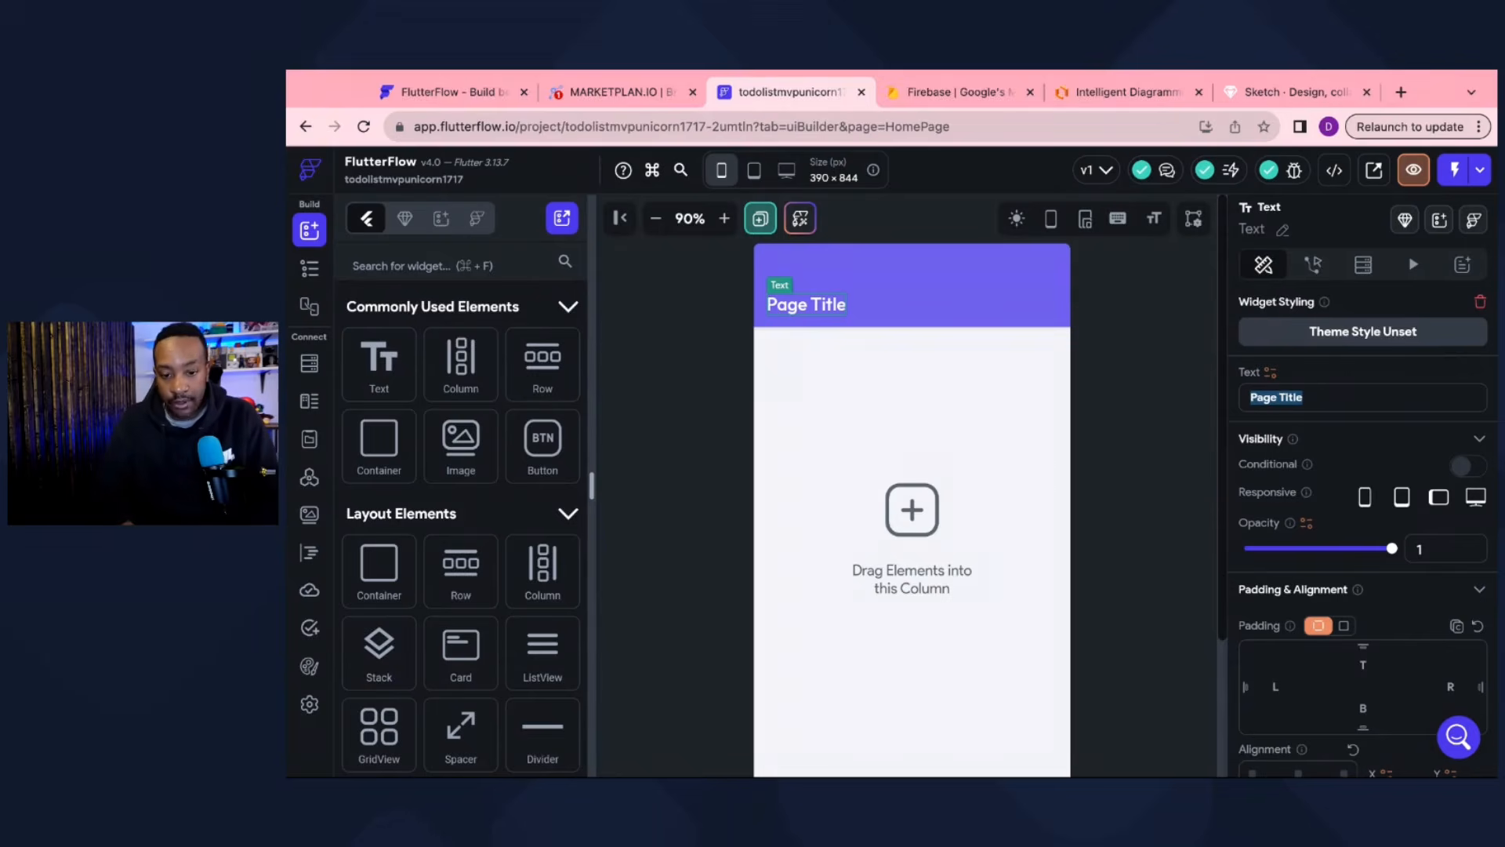
pyautogui.write('Home')
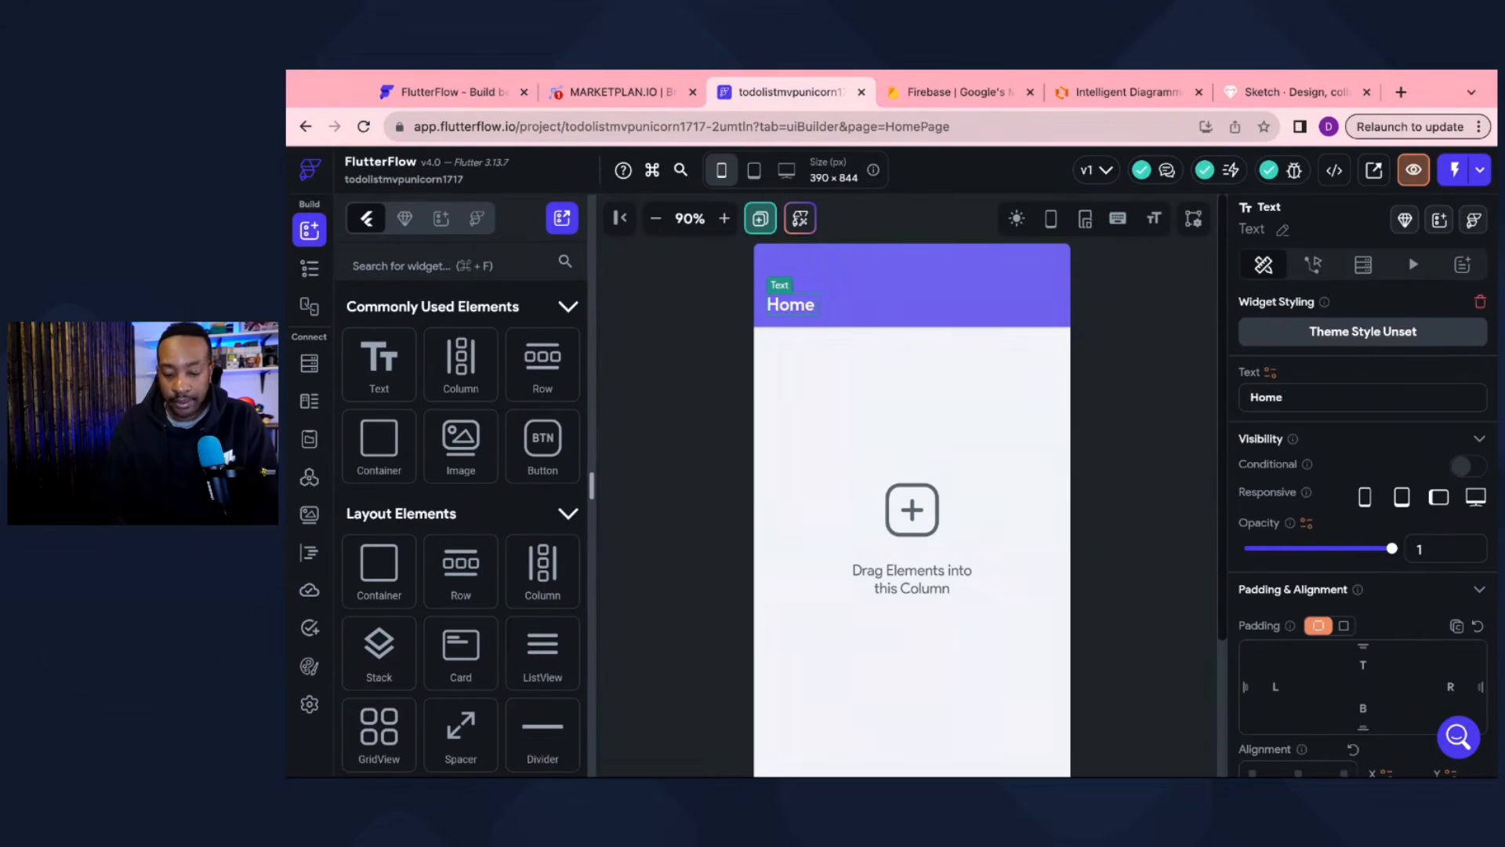
pyautogui.write(' Page')
pyautogui.press('BackSpace')
pyautogui.press('BackSpace')
pyautogui.press('BackSpace')
pyautogui.press('BackSpace')
pyautogui.press('BackSpace')
pyautogui.press('BackSpace')
pyautogui.press('BackSpace')
pyautogui.press('BackSpace')
pyautogui.press('BackSpace')
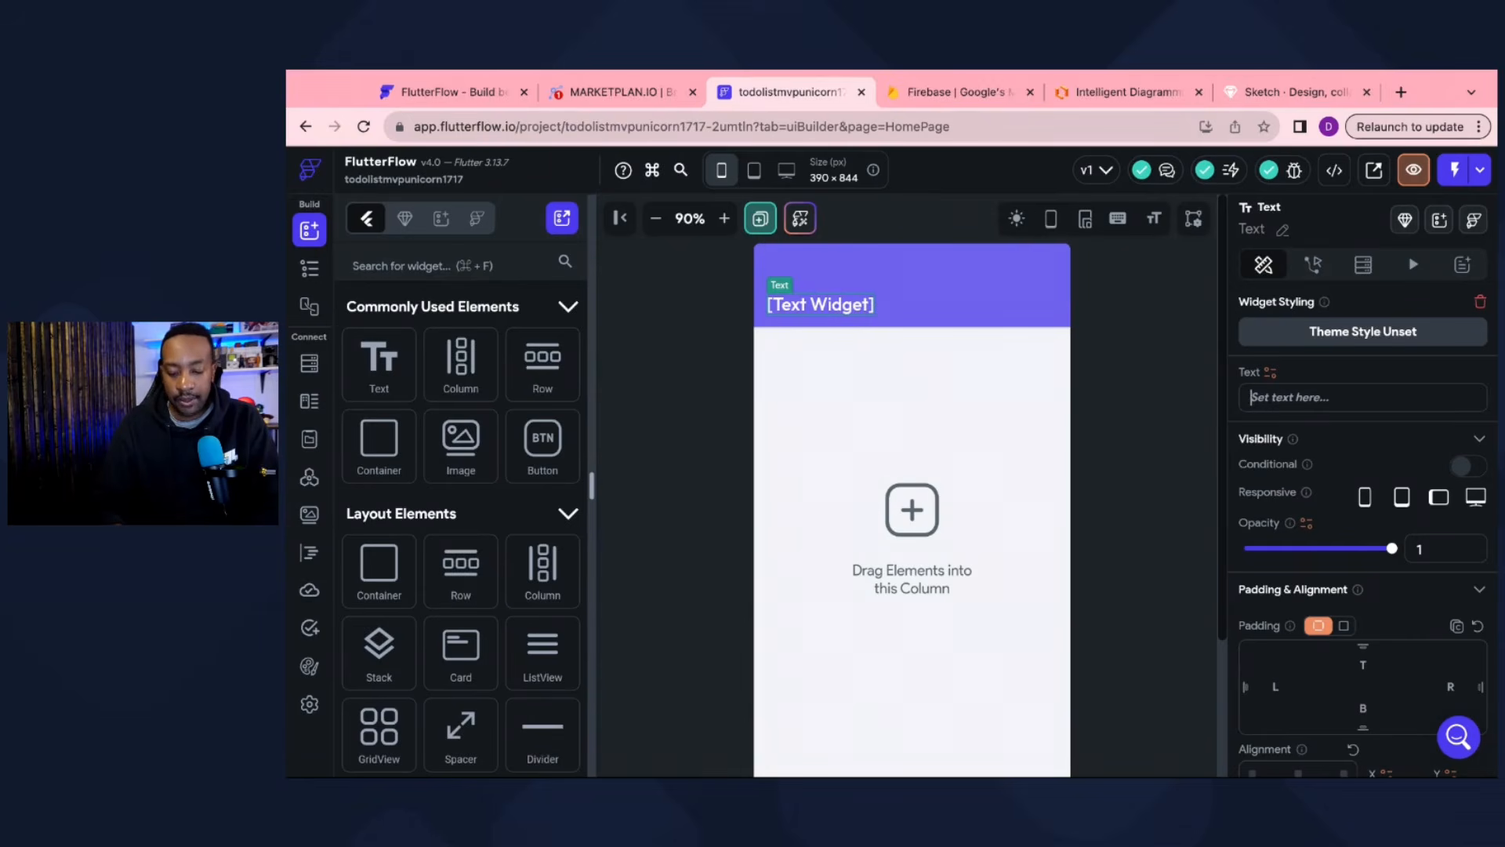
pyautogui.write('My Tasks')
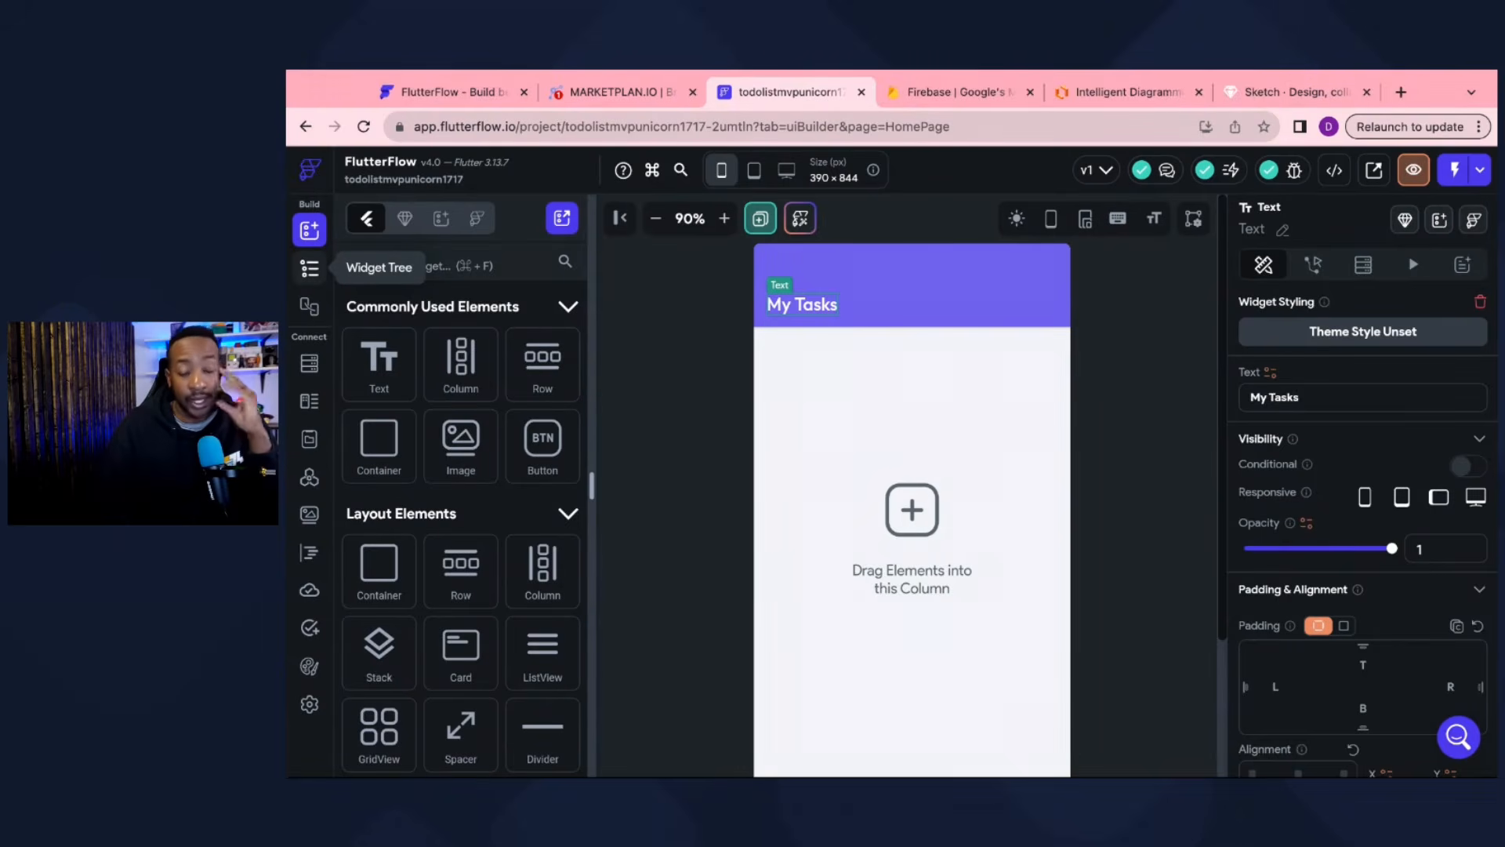
# Step: Search 'listv' and place a ListView under the My Tasks app bar, confirming it in the Widget Tree
pyautogui.click(310, 272)
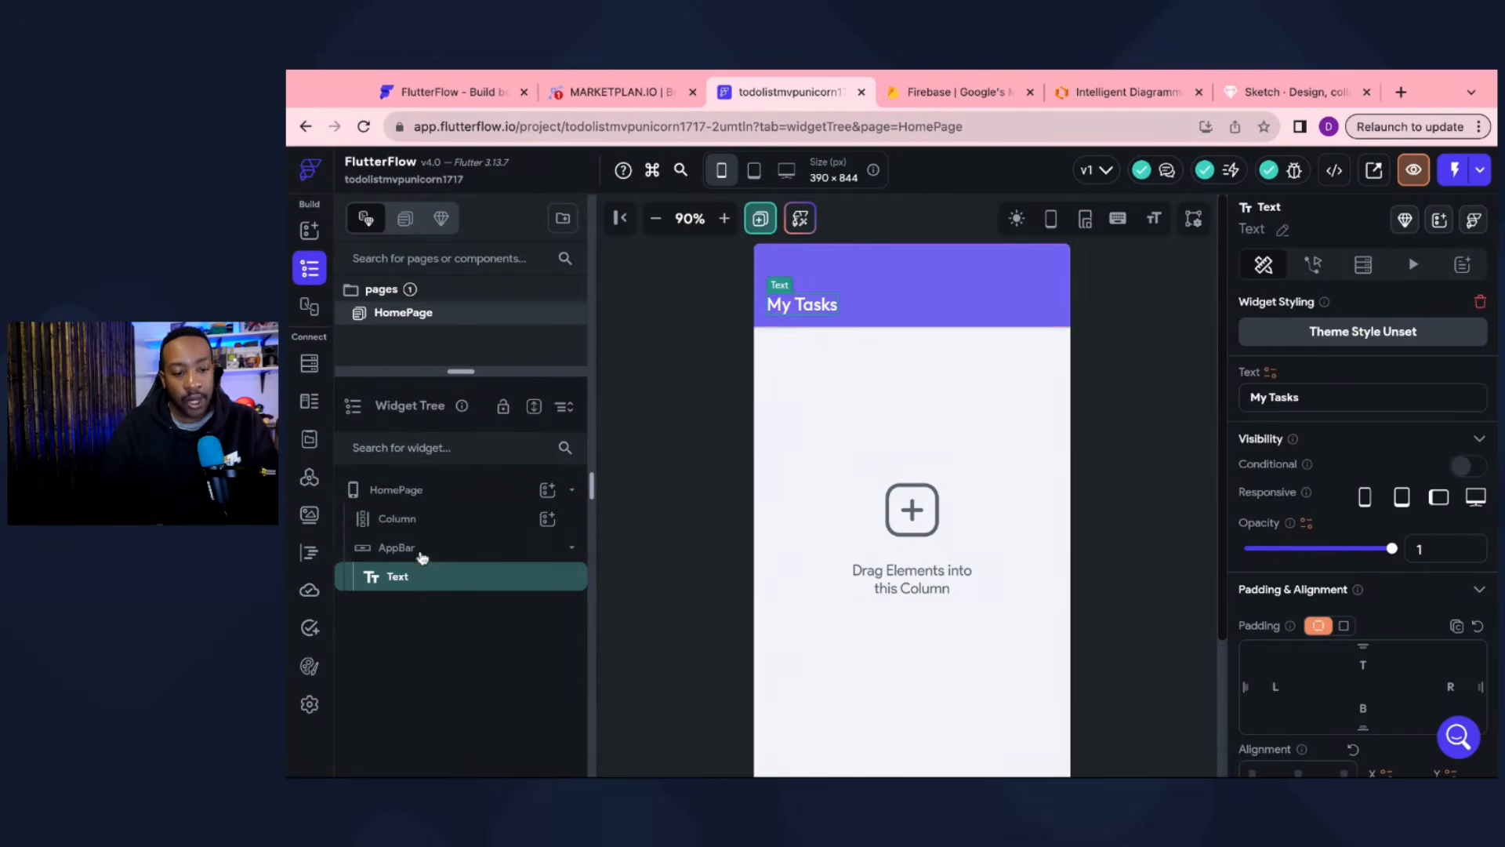
pyautogui.click(308, 230)
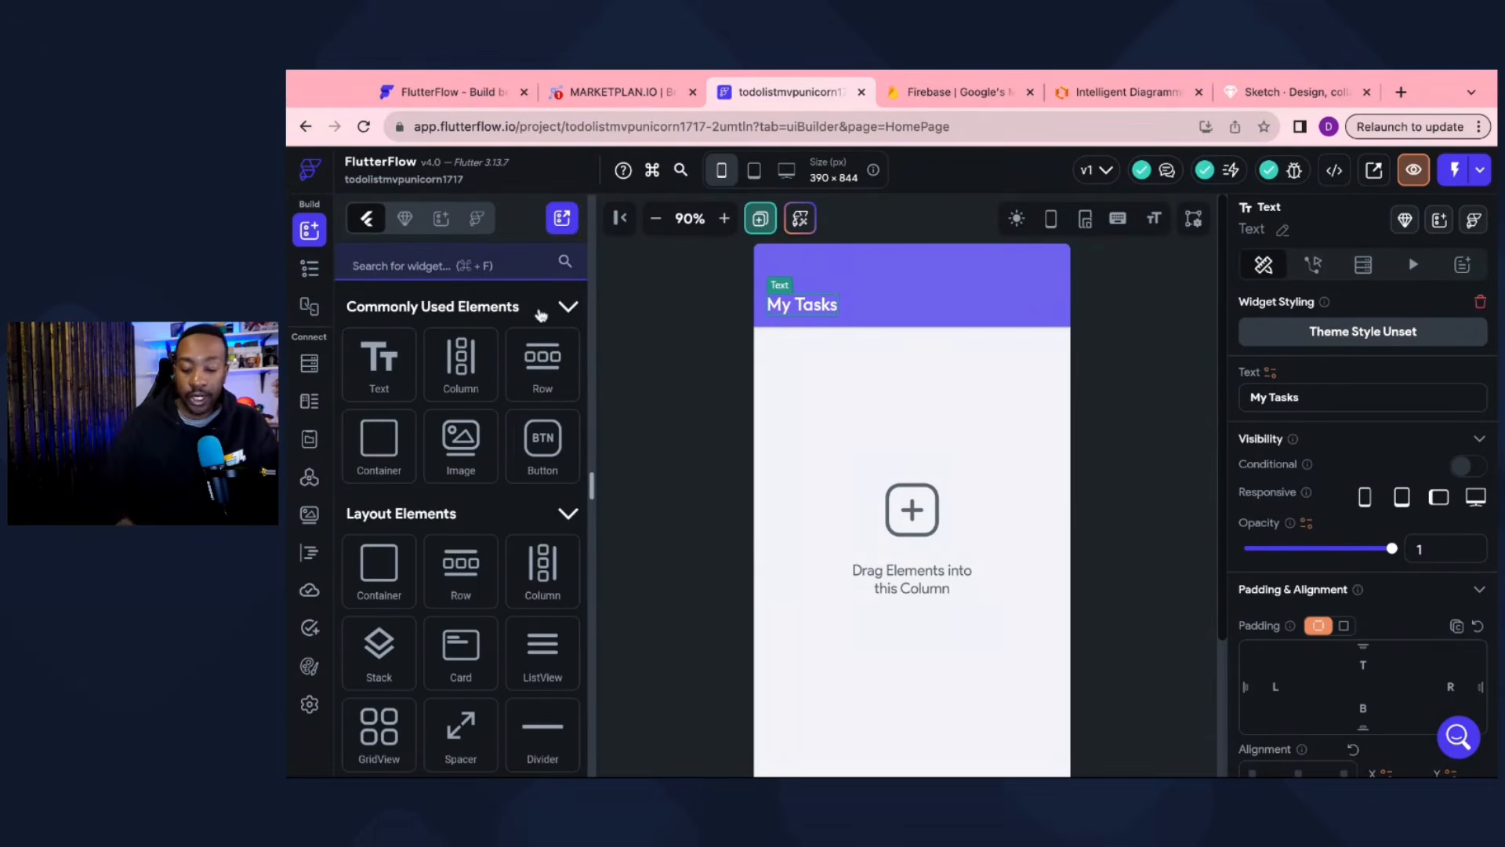
pyautogui.click(439, 266)
pyautogui.write('listv')
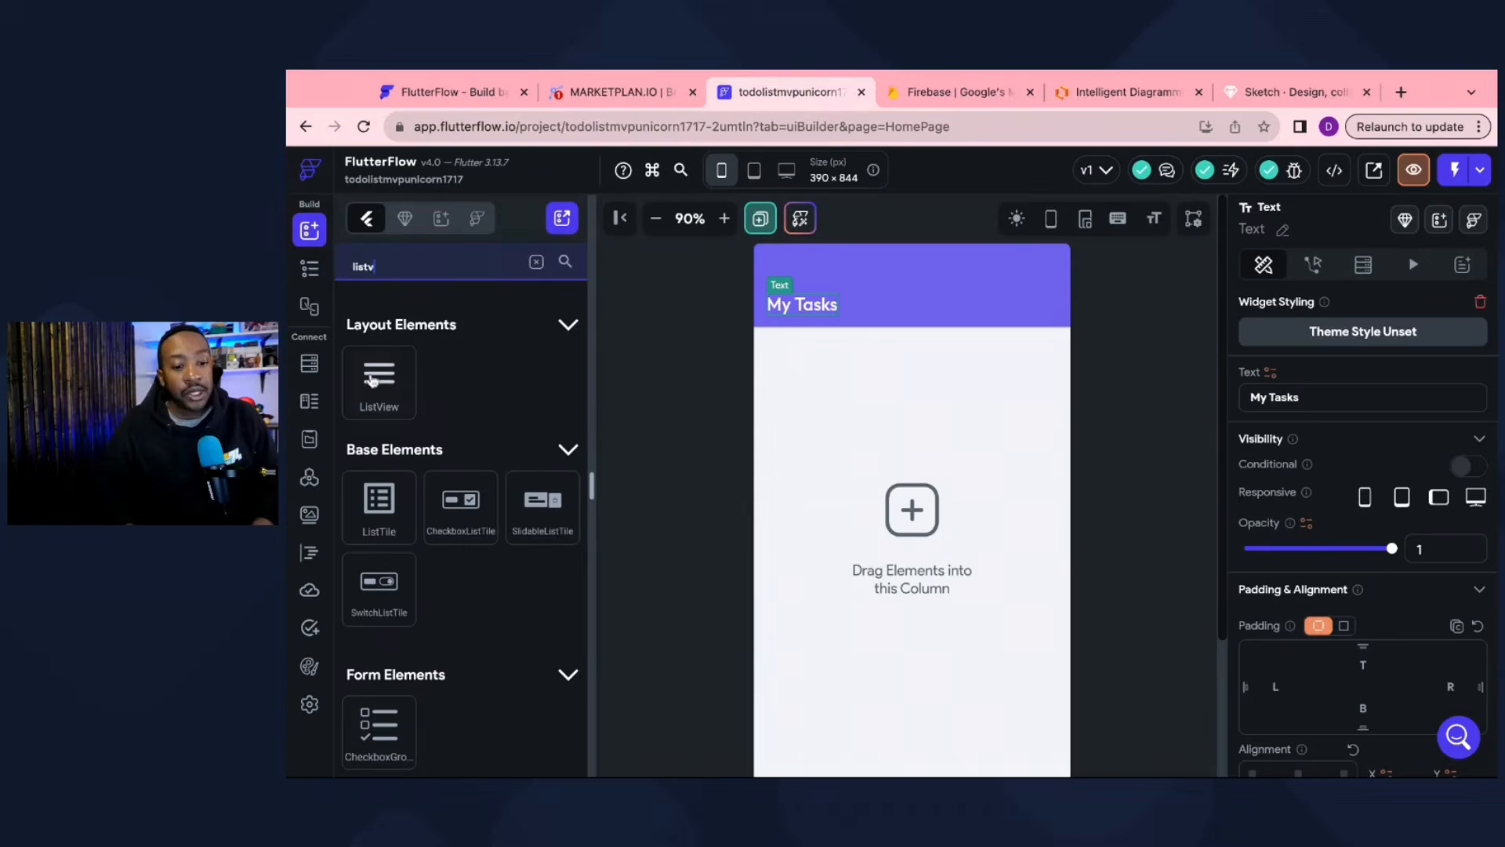
pyautogui.moveTo(375, 384); pyautogui.dragTo(912, 369)
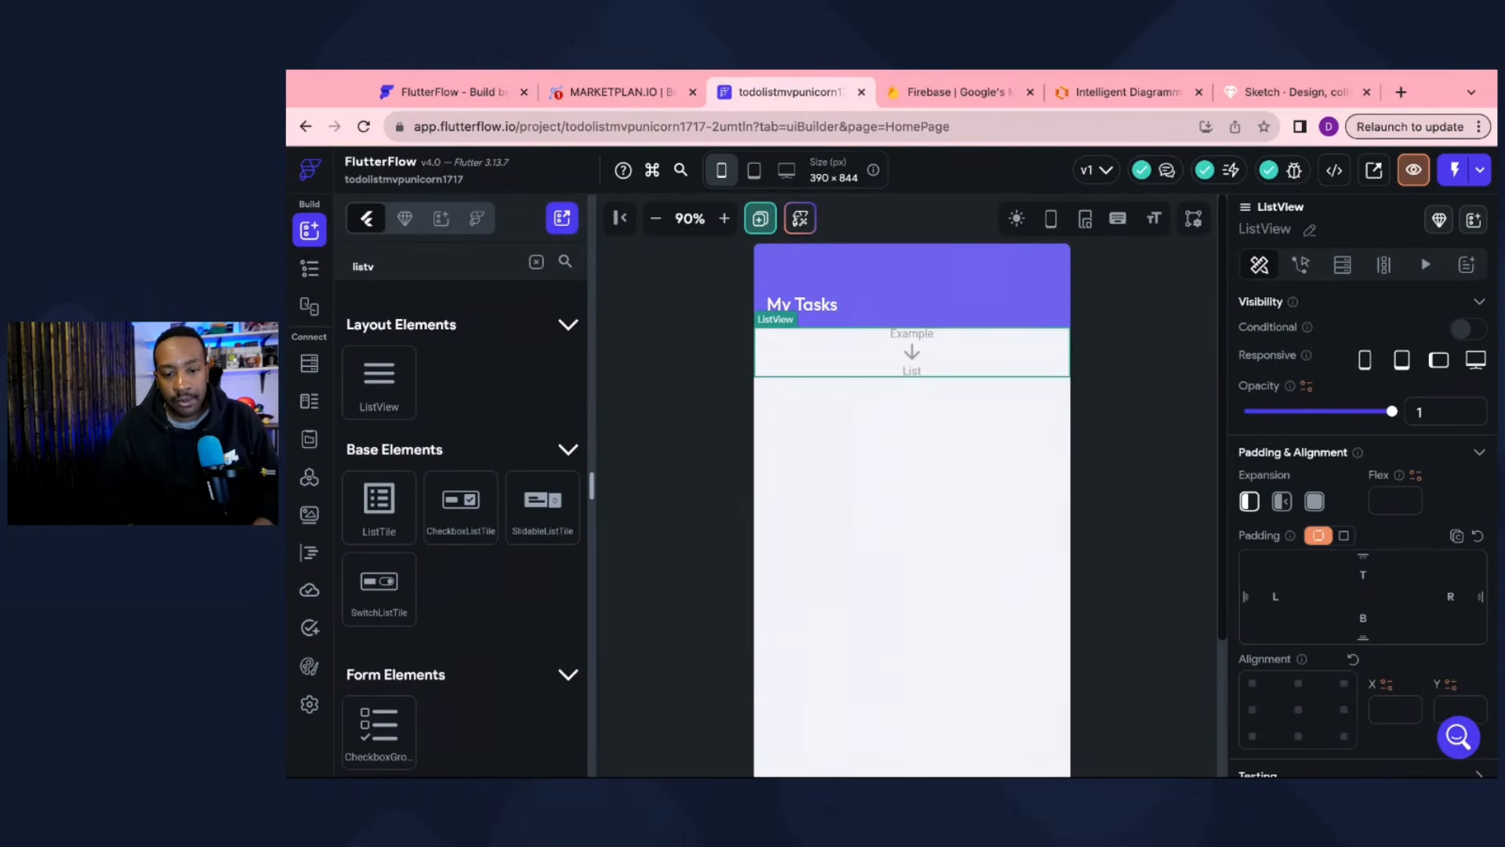
pyautogui.click(309, 271)
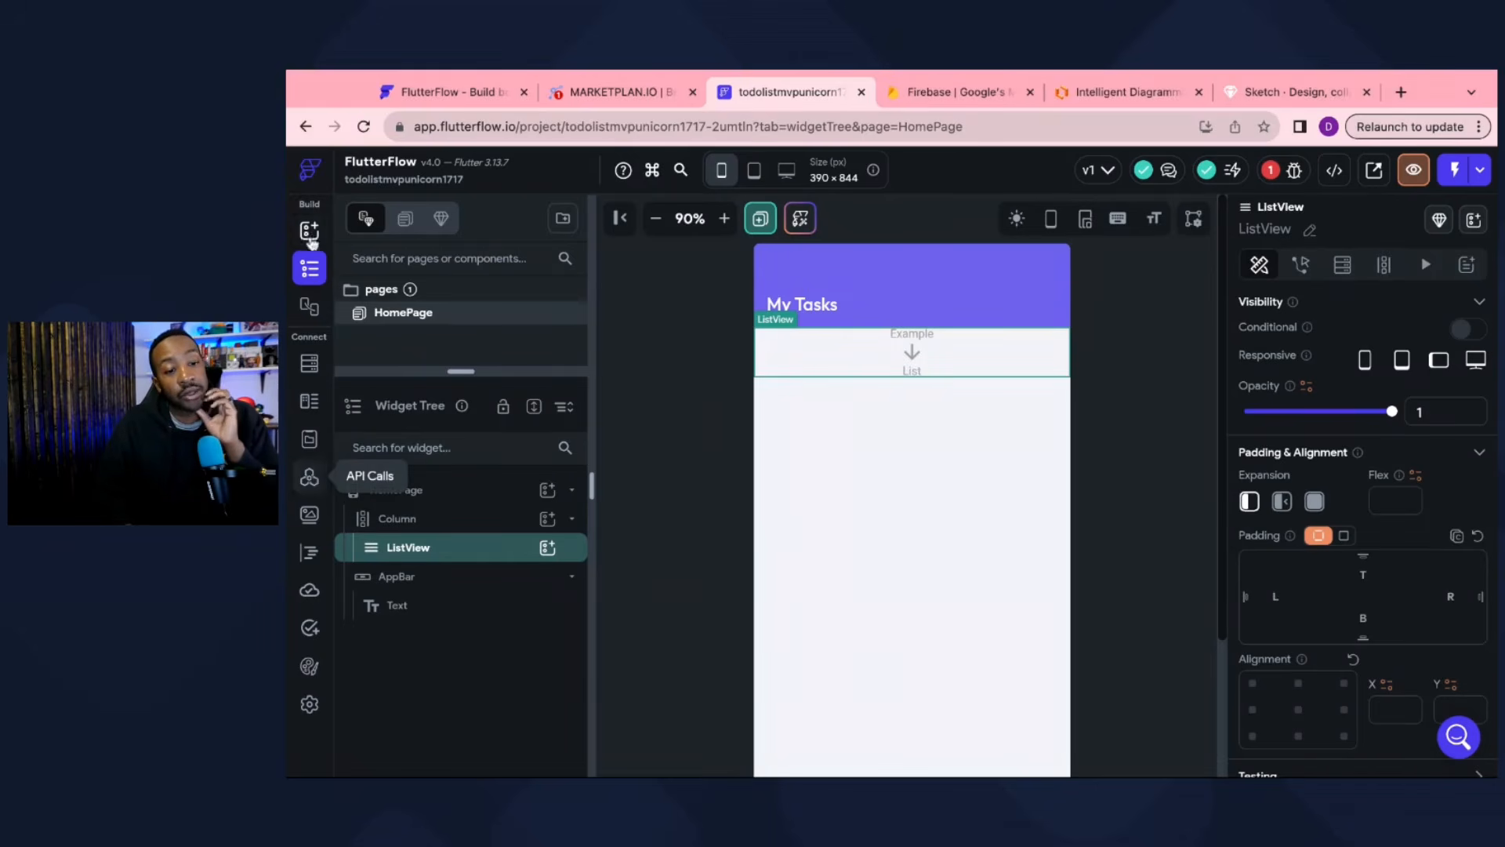
pyautogui.click(310, 233)
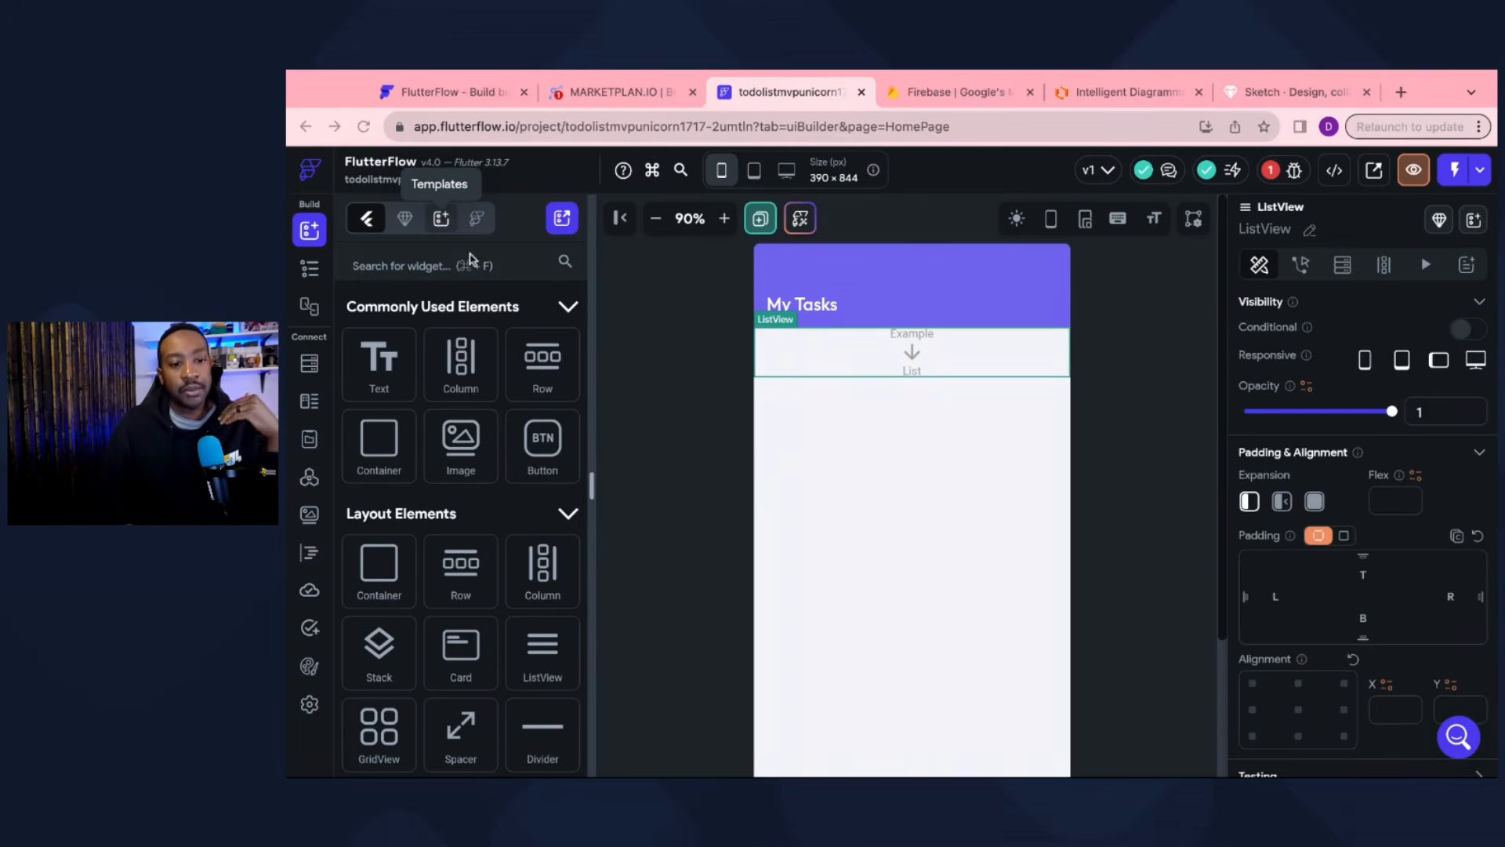
# Step: Search the Templates library for 'card 36' to show Card 36 - Task Item
pyautogui.click(440, 219)
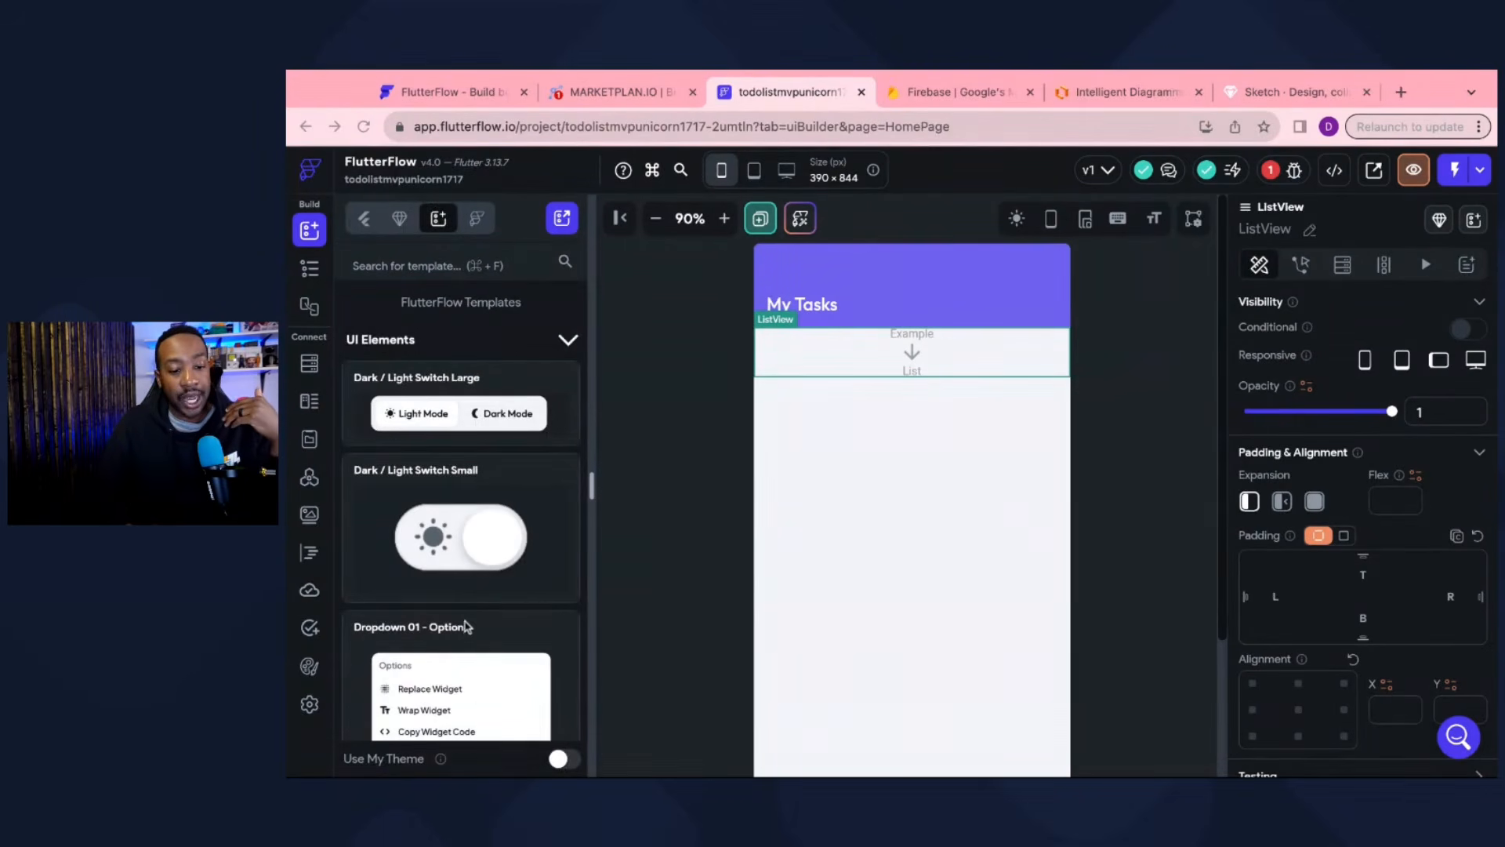
pyautogui.scroll(-2, 466, 627)
pyautogui.scroll(-1, 466, 628)
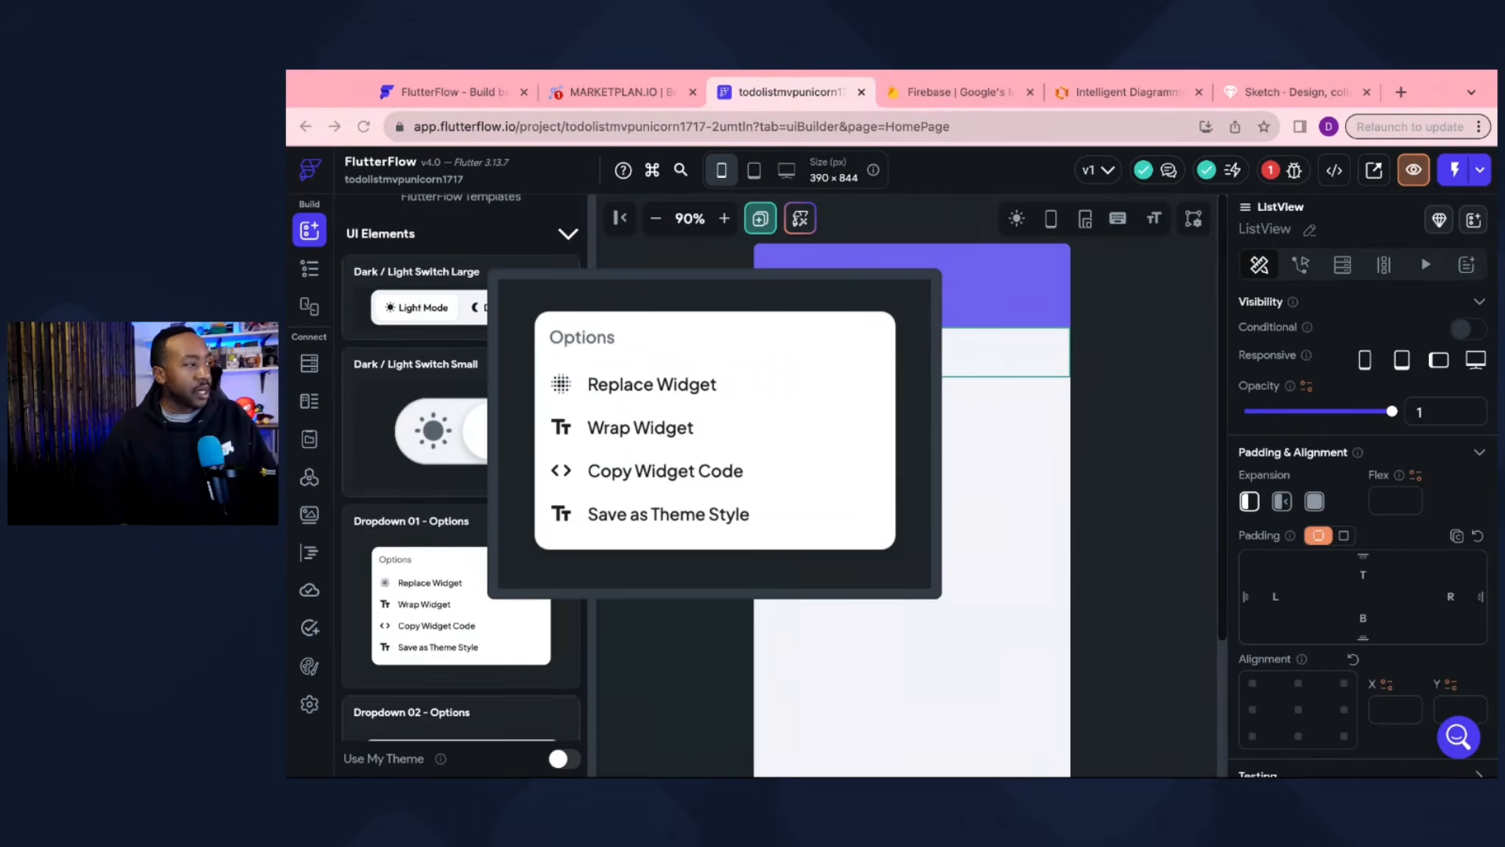
pyautogui.scroll(2, 427, 431)
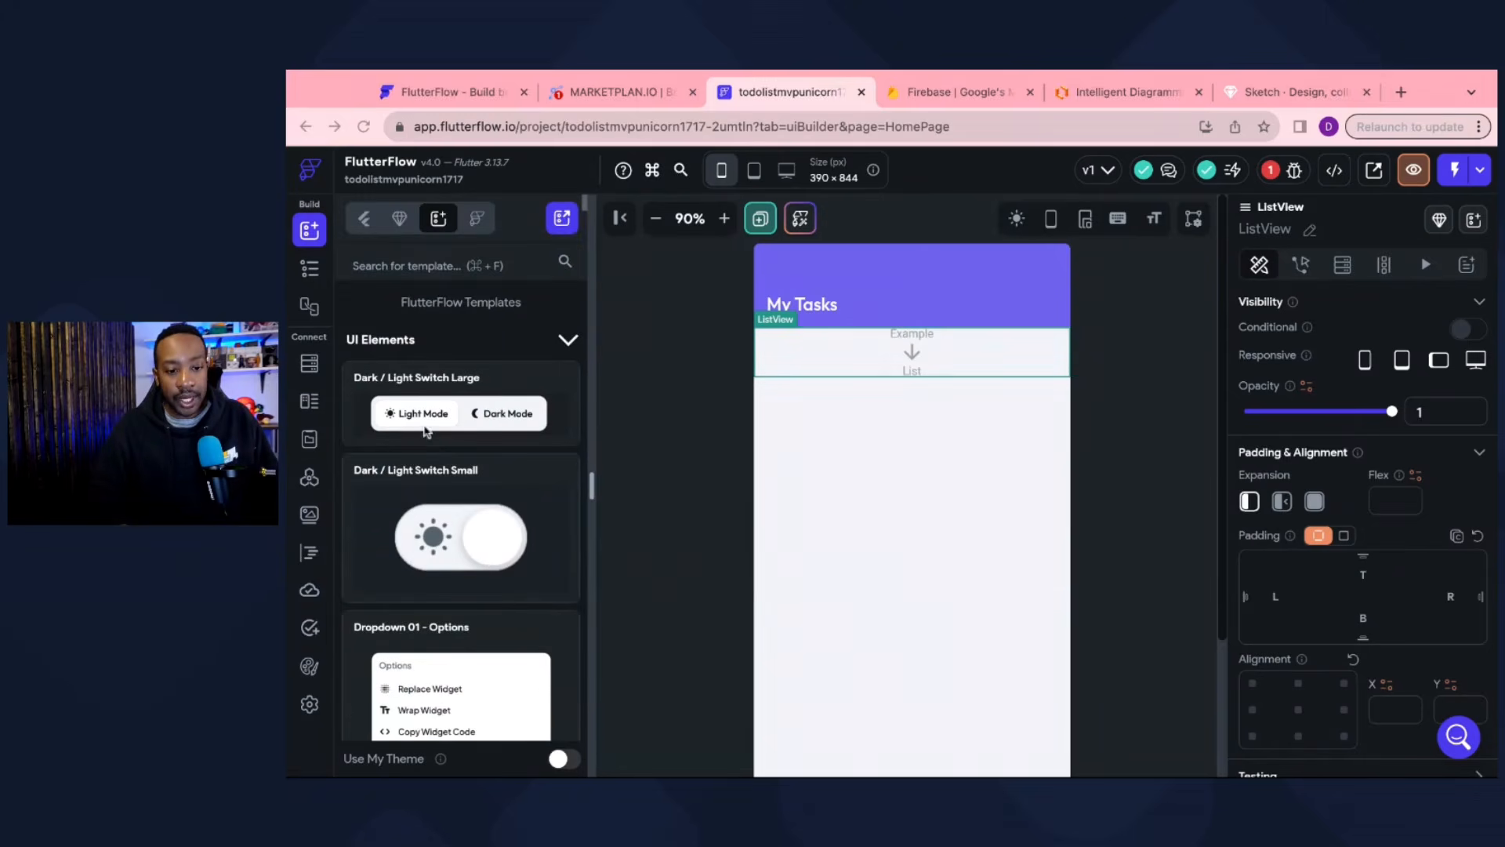
pyautogui.click(416, 267)
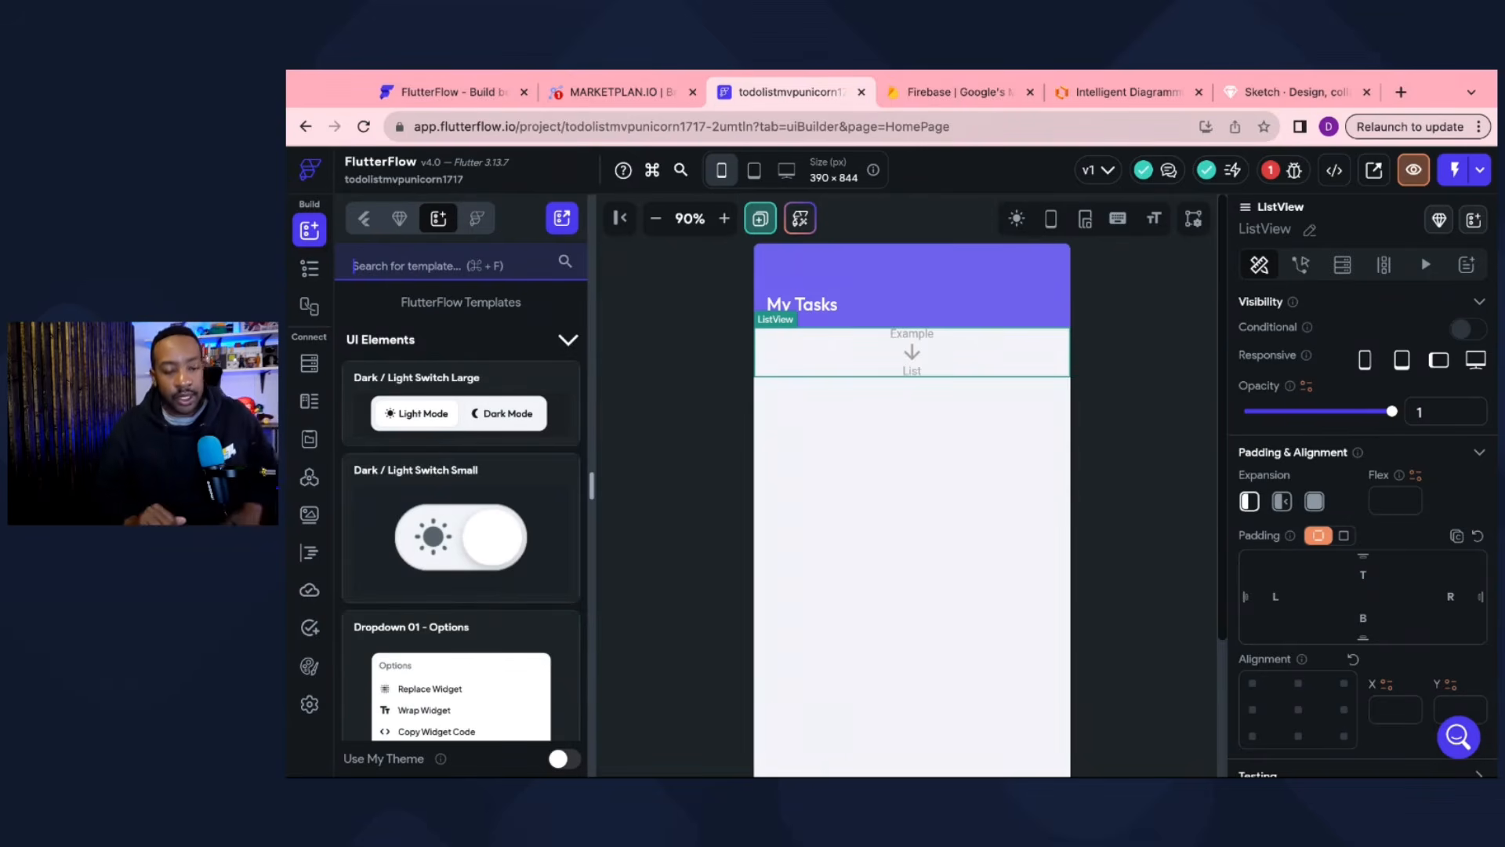
pyautogui.write('a')
pyautogui.write('card 36')
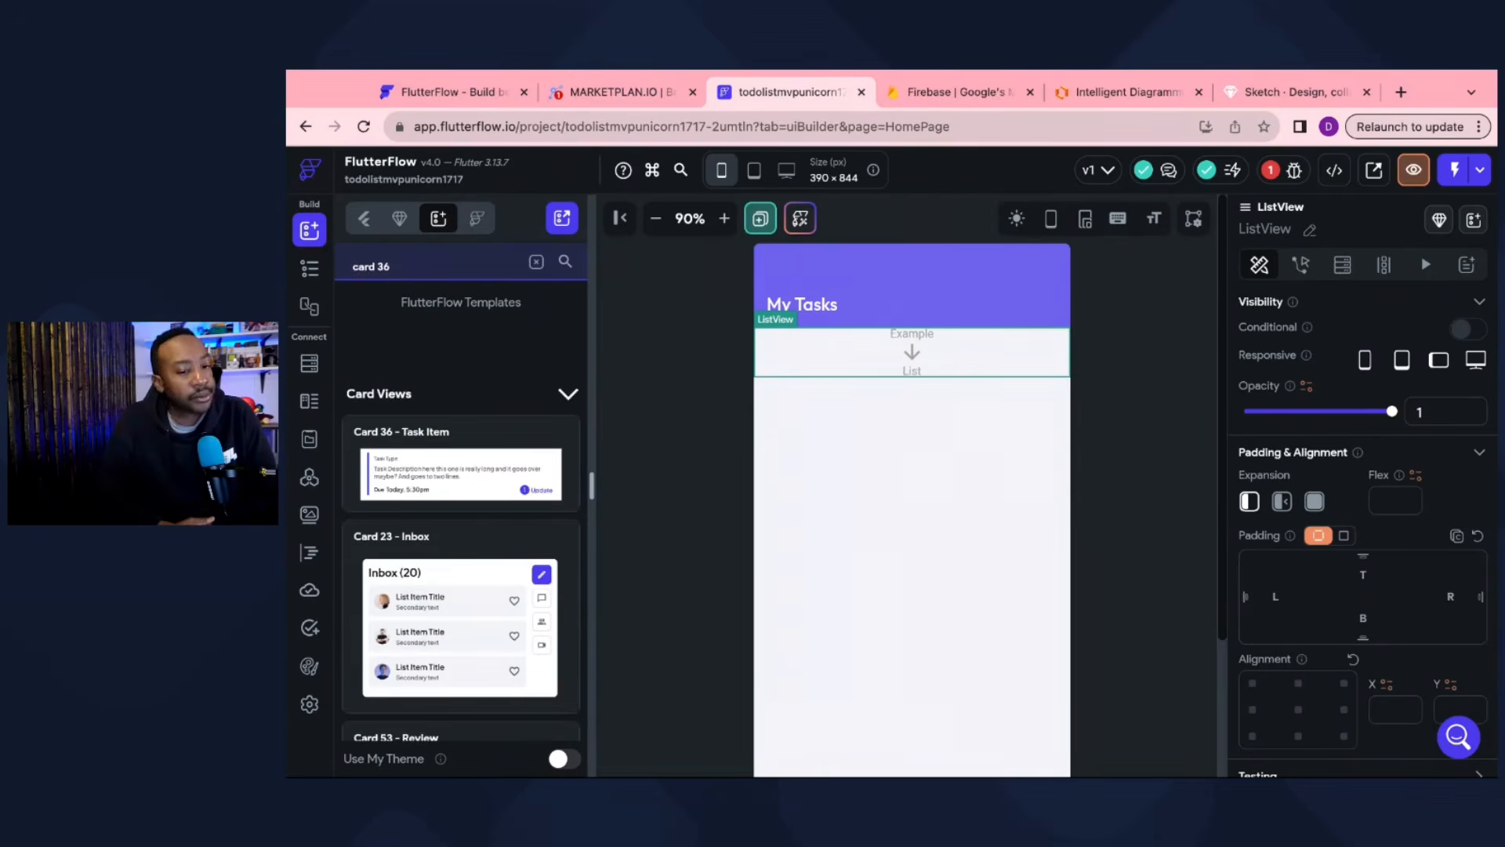
pyautogui.moveTo(468, 490)
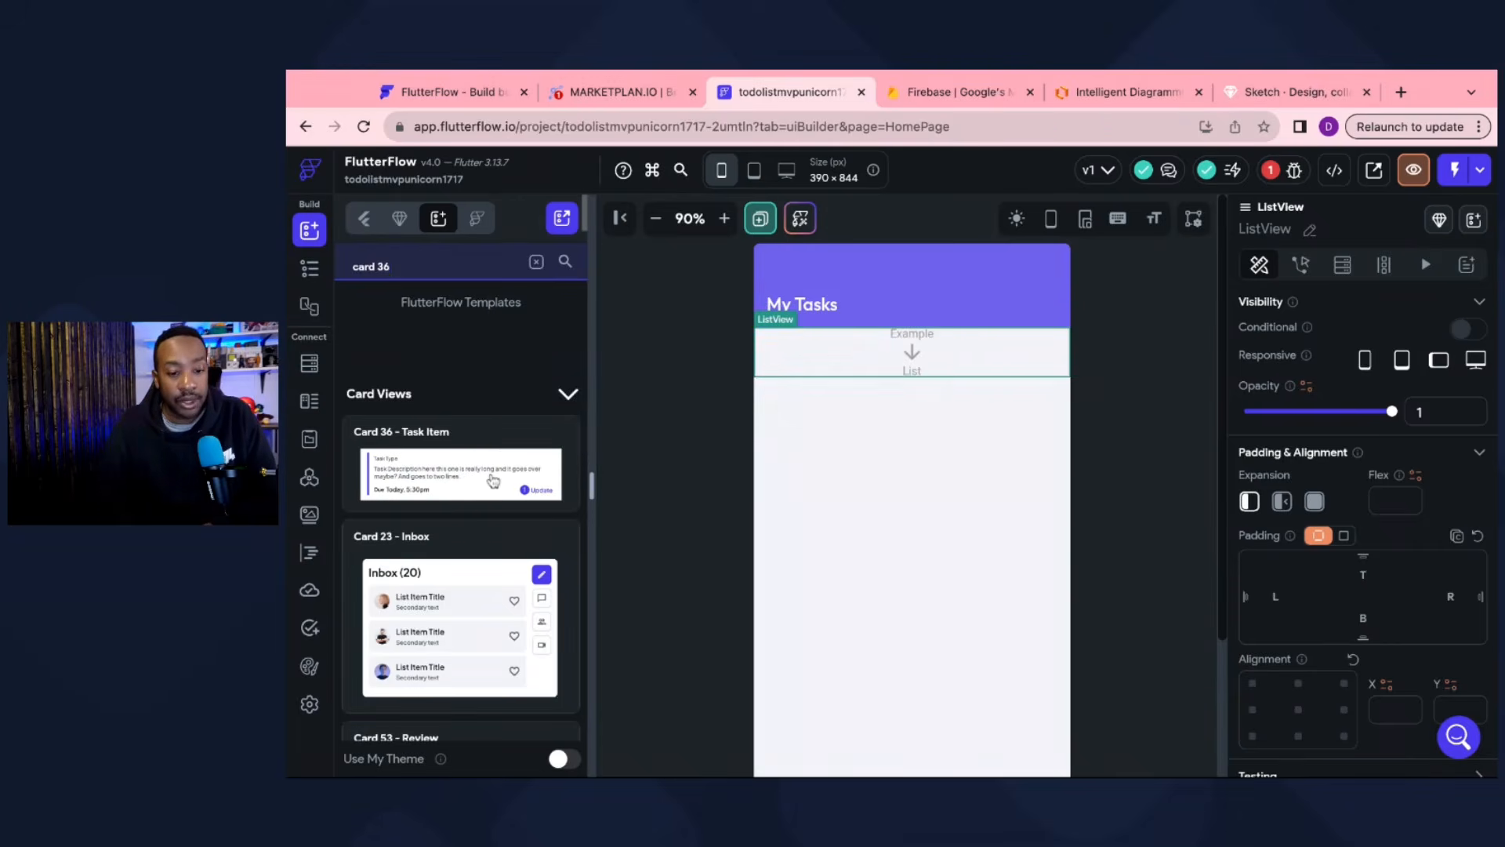
# Step: Drop the Card 36 - Task Item template into the ListView and zoom the canvas in
pyautogui.moveTo(494, 481); pyautogui.dragTo(896, 367)
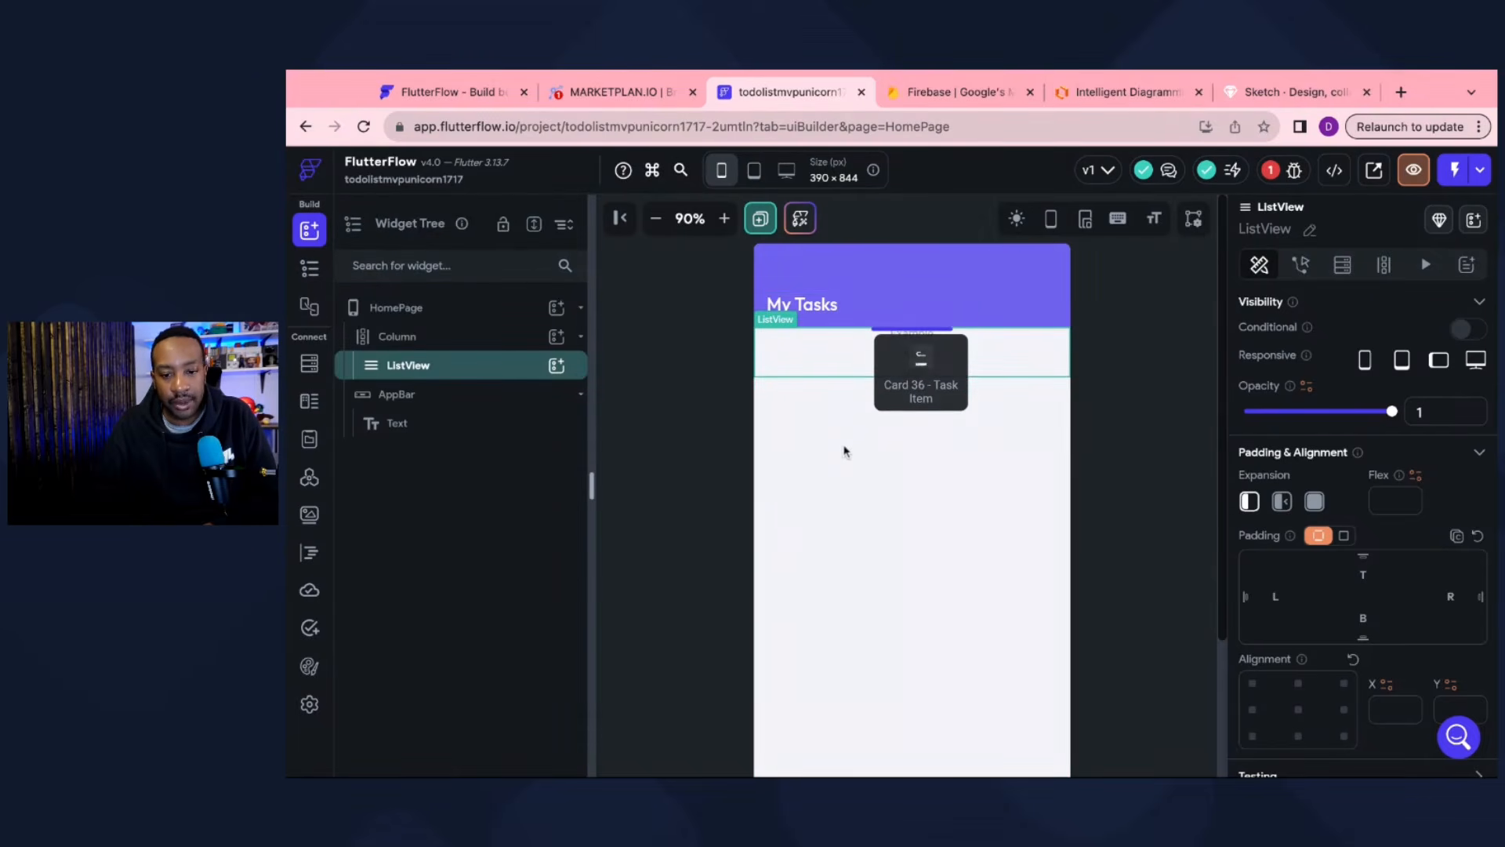
pyautogui.moveTo(845, 451); pyautogui.dragTo(845, 450)
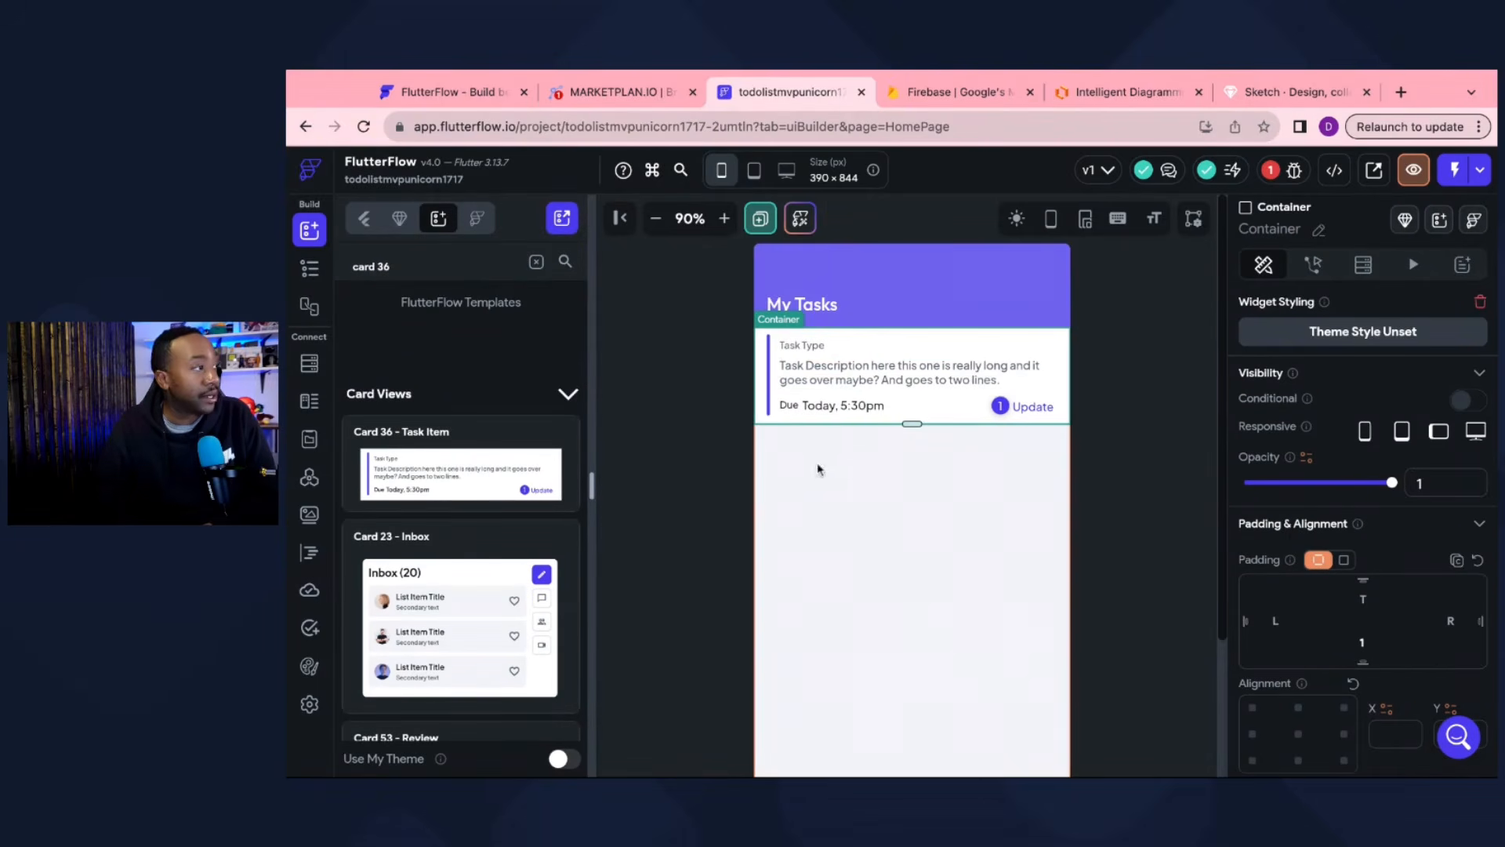
pyautogui.click(724, 220)
pyautogui.click(724, 220)
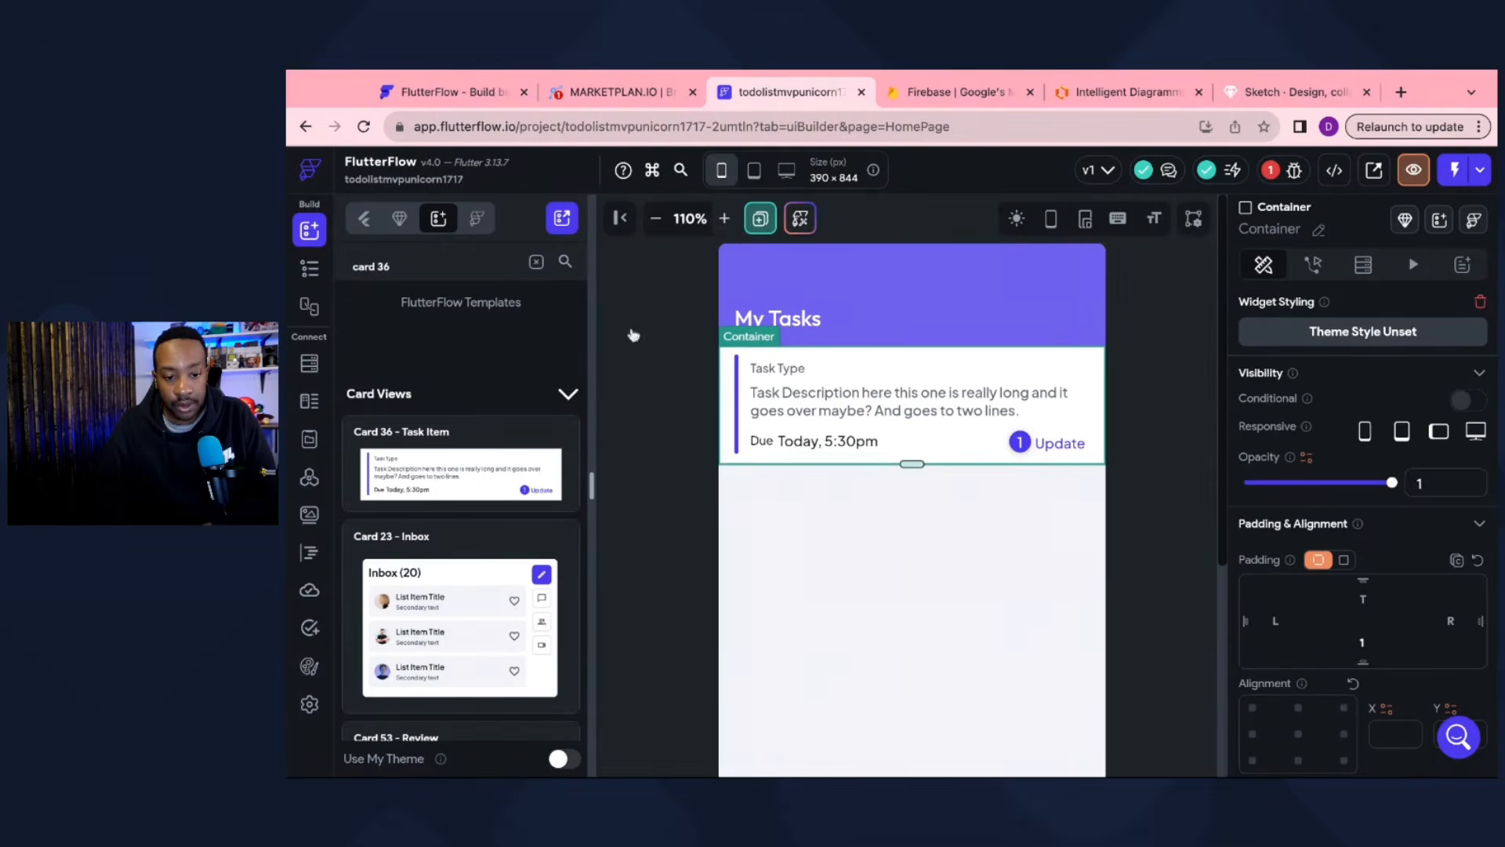
pyautogui.click(620, 218)
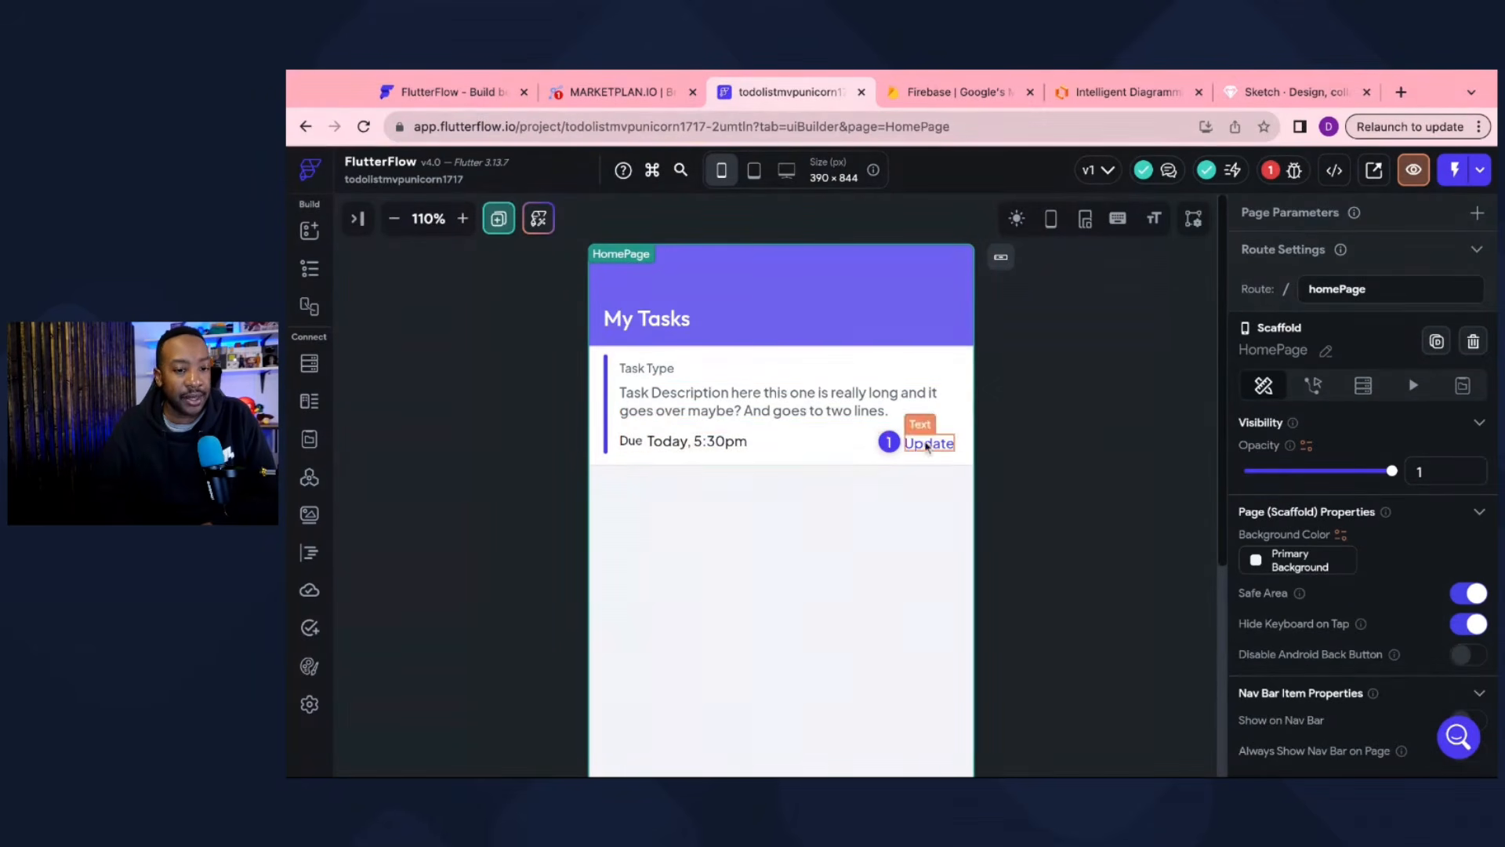
pyautogui.click(357, 219)
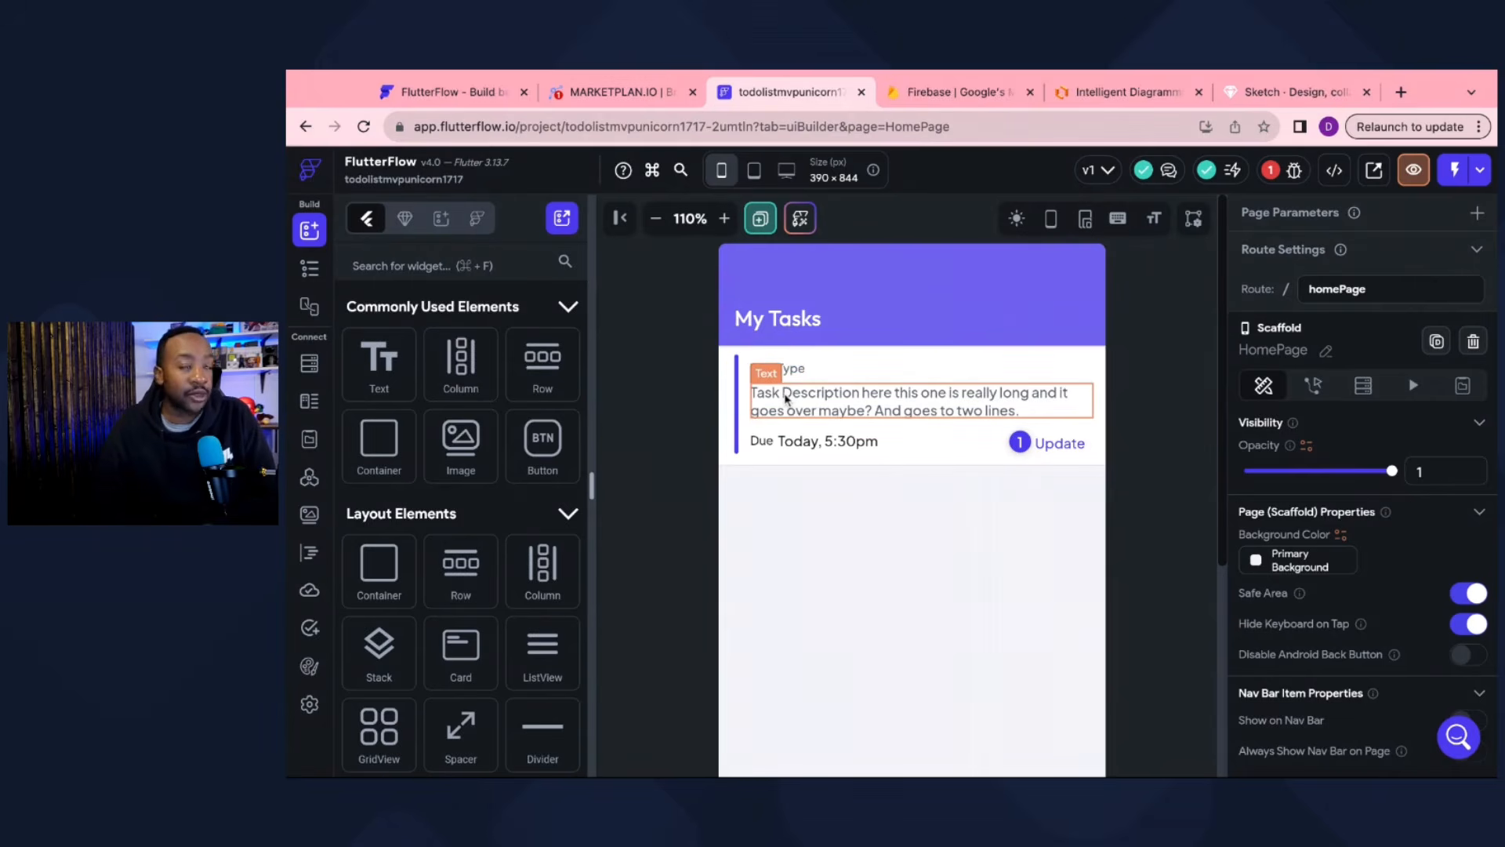
# Step: Delete the Due label, 'Today, 5:30pm', the Update text, its badge and the empty row
pyautogui.click(764, 442)
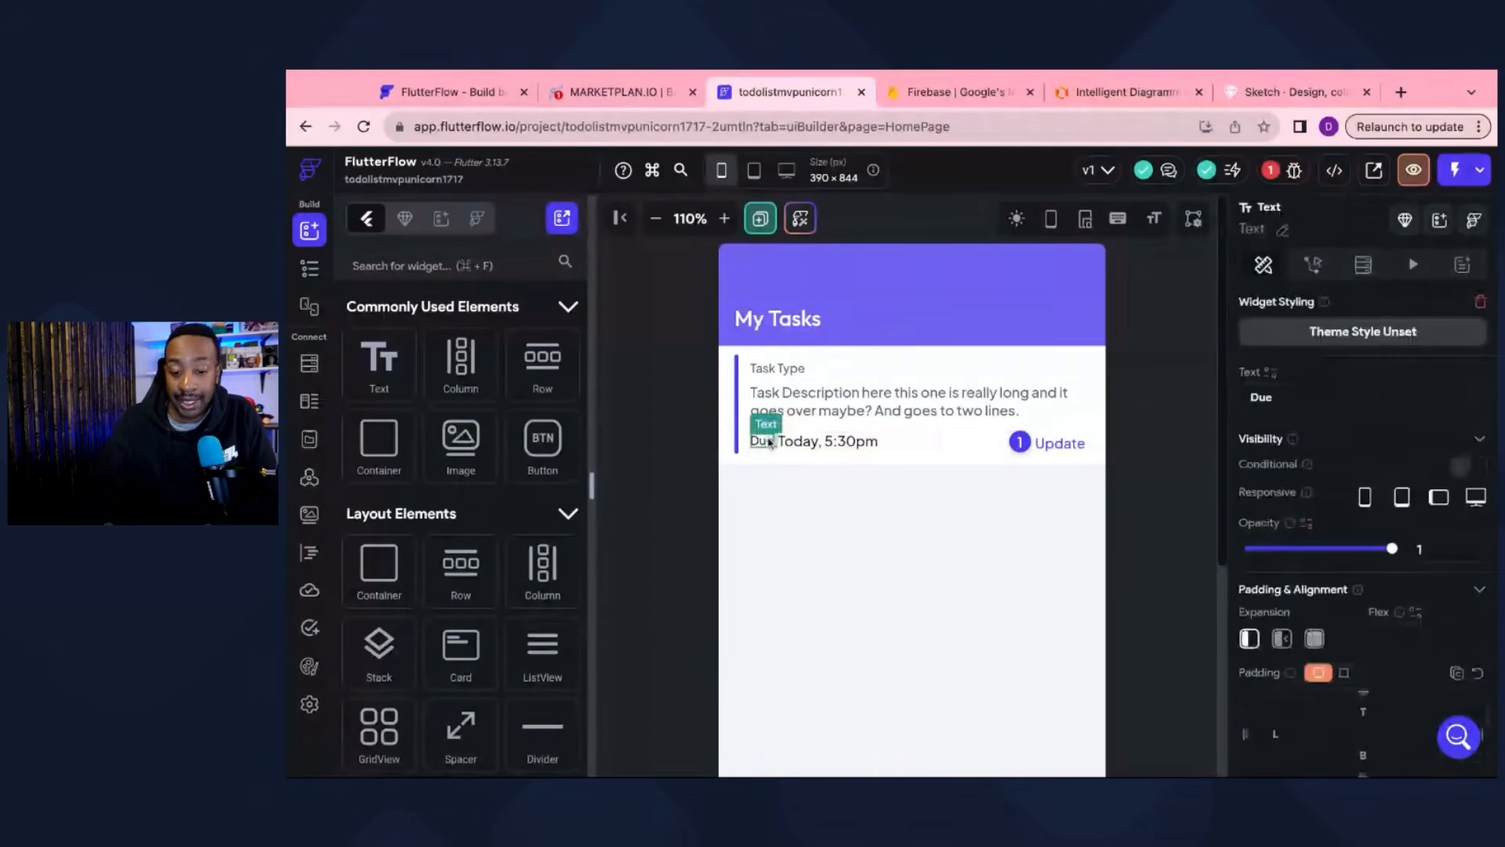
pyautogui.press('BackSpace')
pyautogui.click(782, 442)
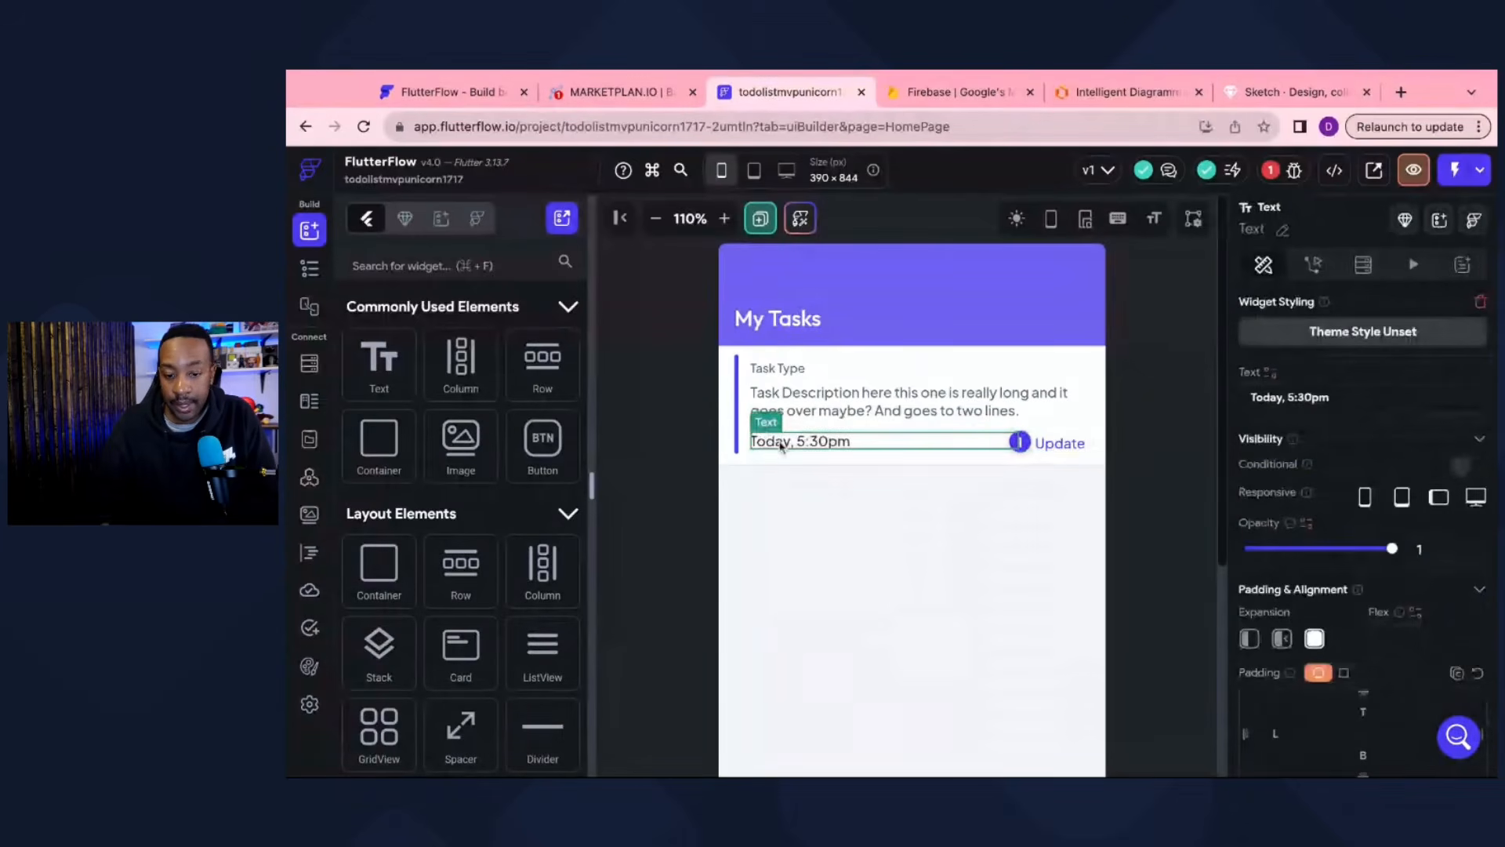
pyautogui.press('BackSpace')
pyautogui.click(797, 443)
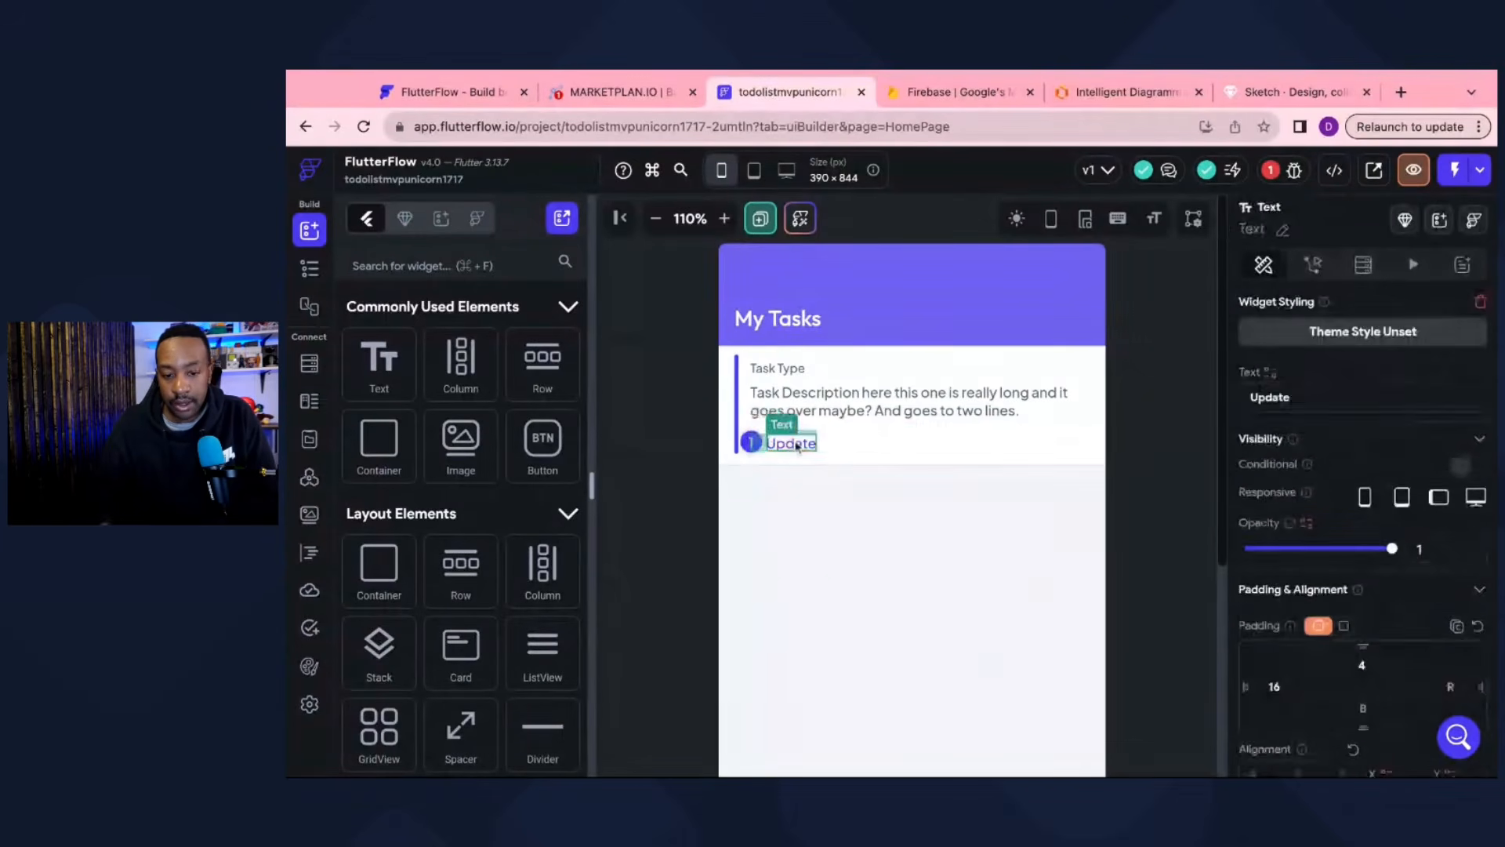
pyautogui.press('BackSpace')
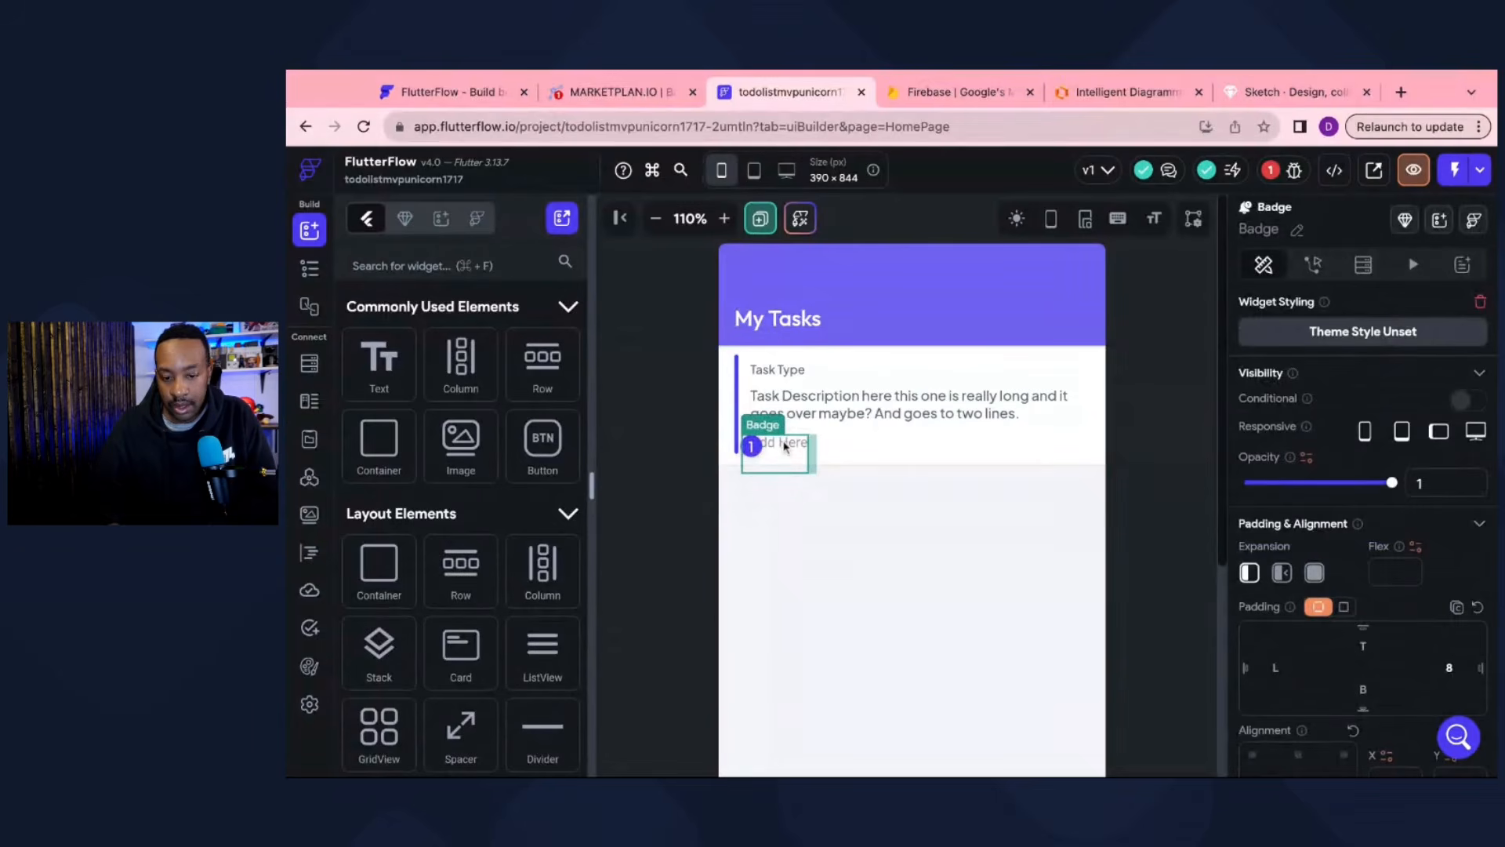
pyautogui.press('BackSpace')
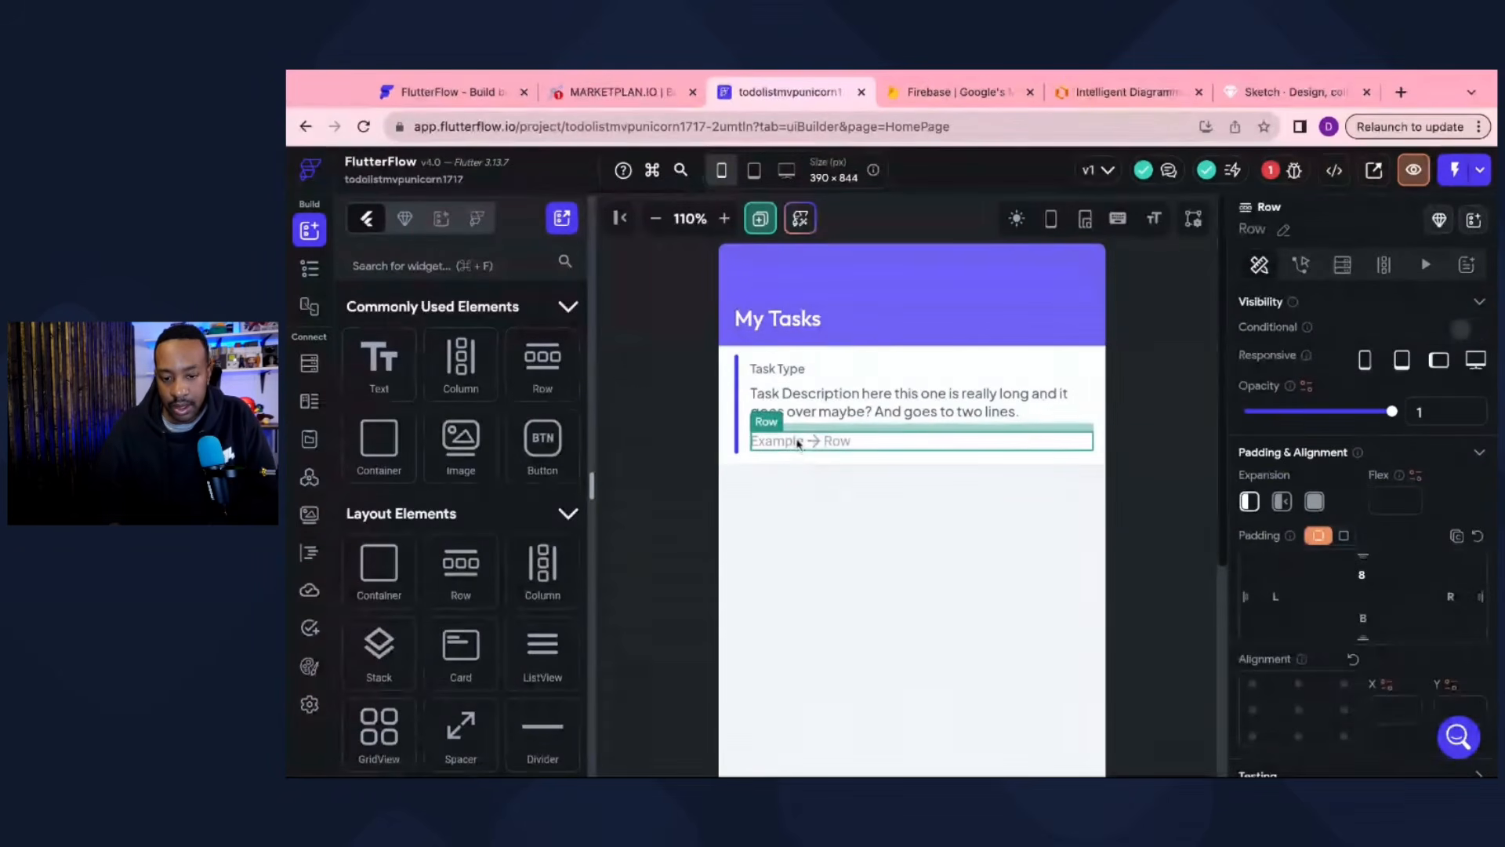
pyautogui.press('BackSpace')
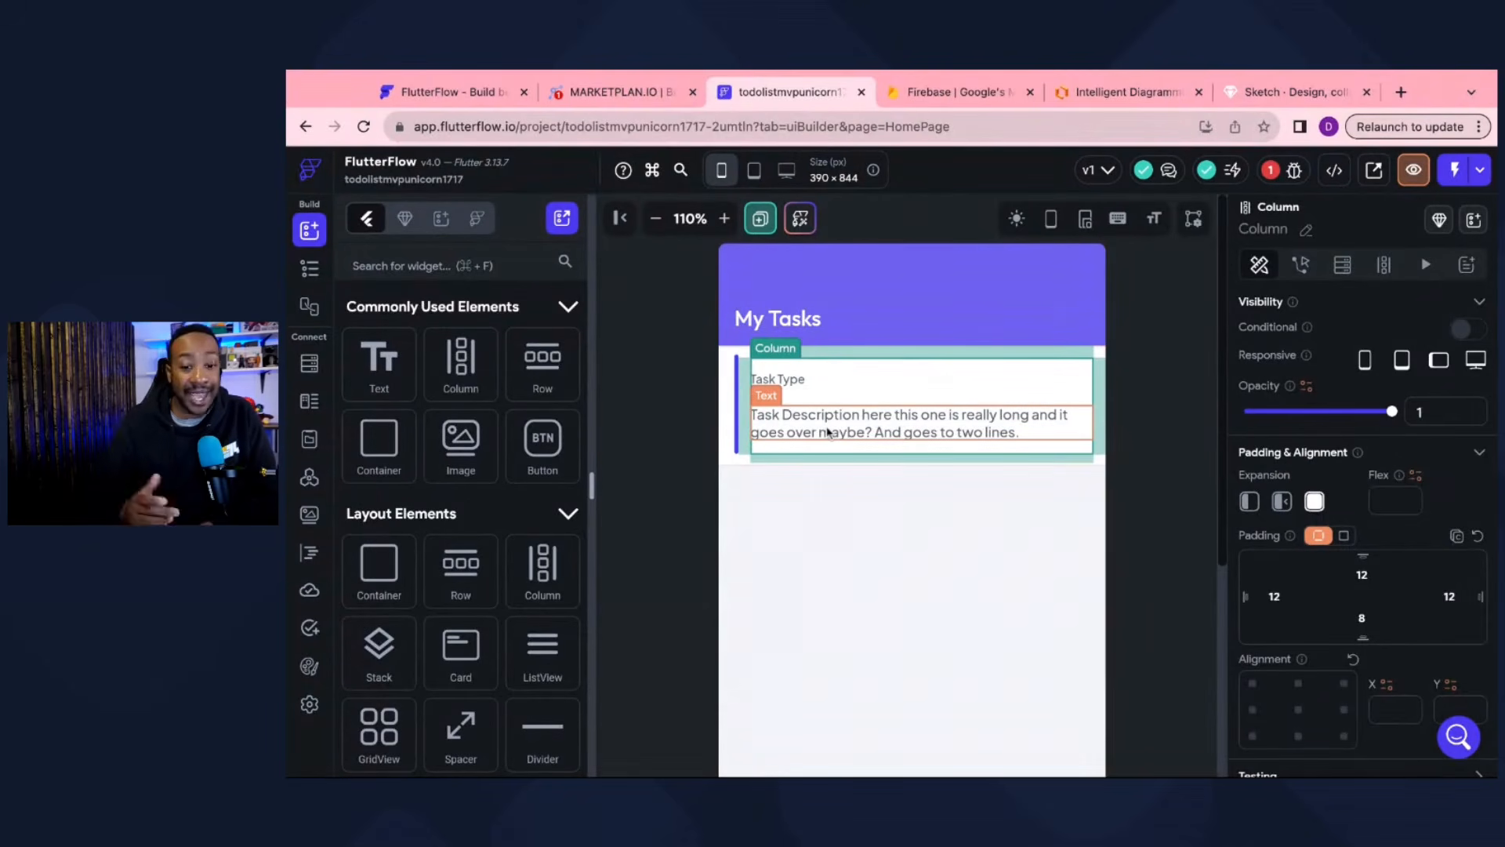
# Step: Rename the card texts to 'Task Title' and 'Task Description'
pyautogui.click(787, 384)
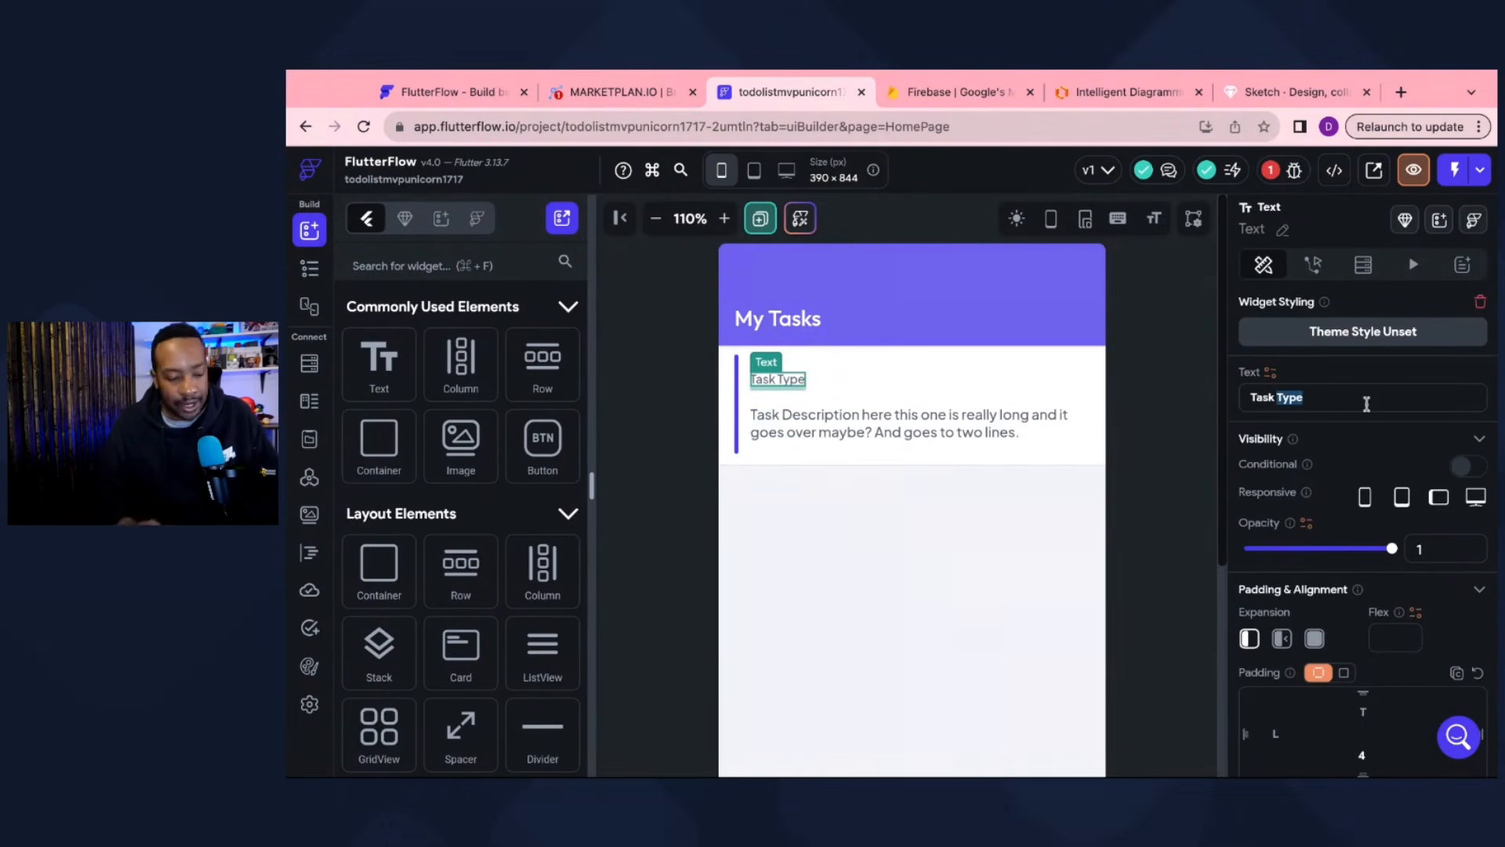
pyautogui.write('Title')
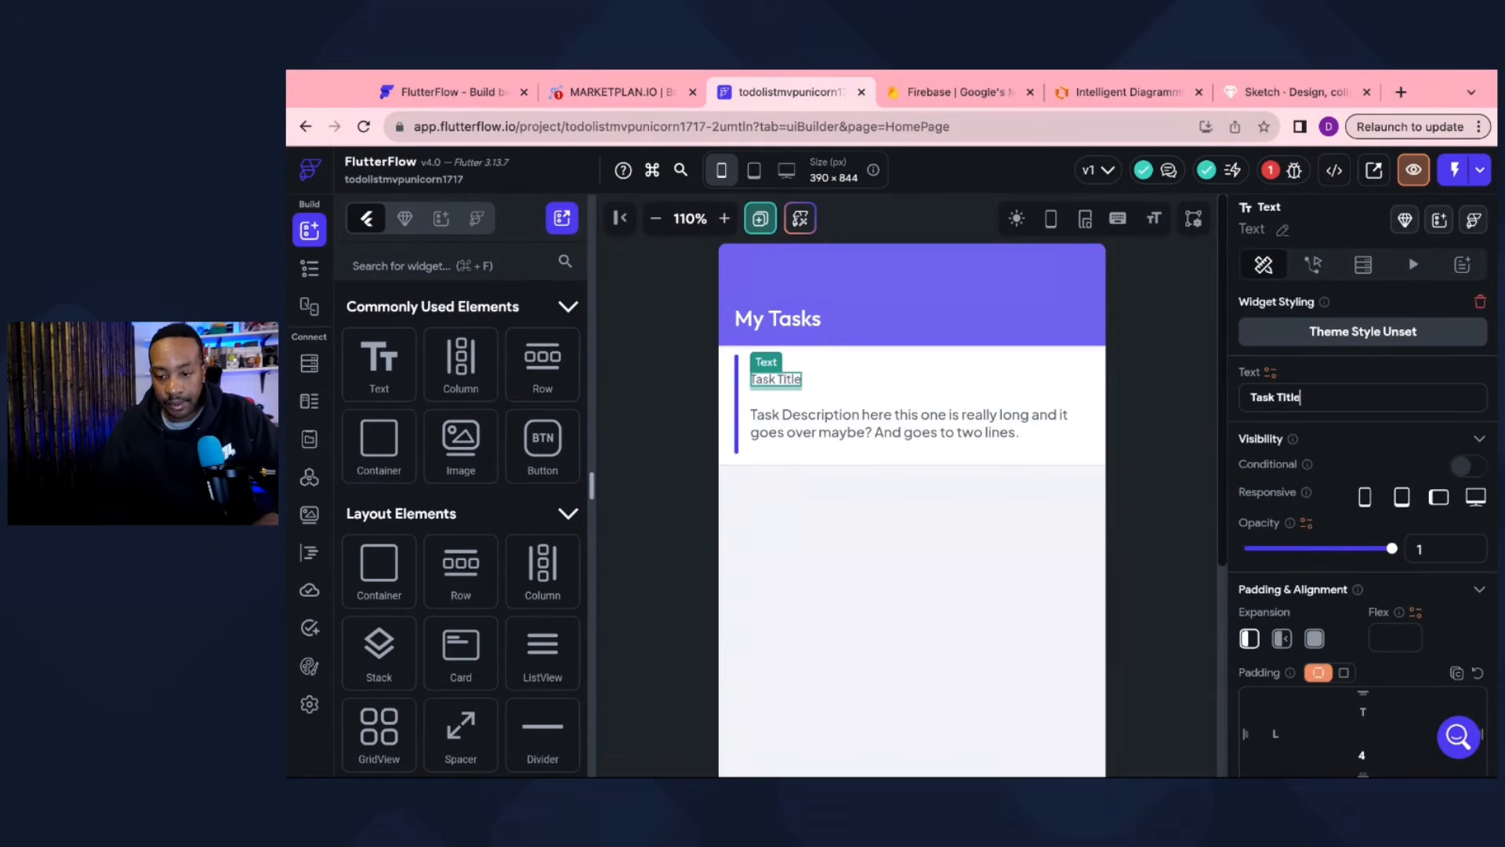
pyautogui.click(909, 426)
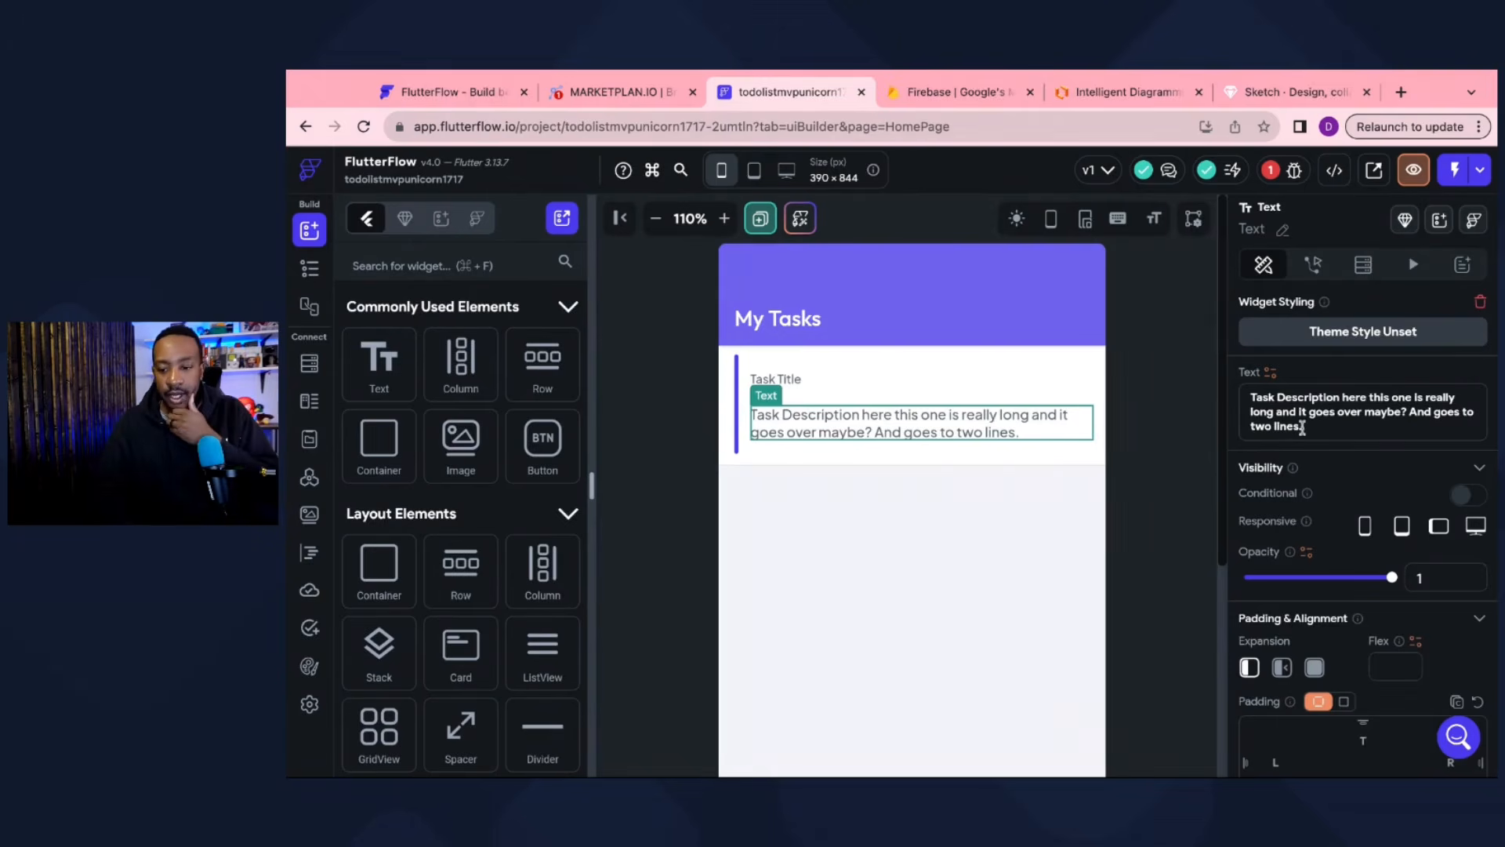
pyautogui.moveTo(1304, 427); pyautogui.dragTo(1342, 398)
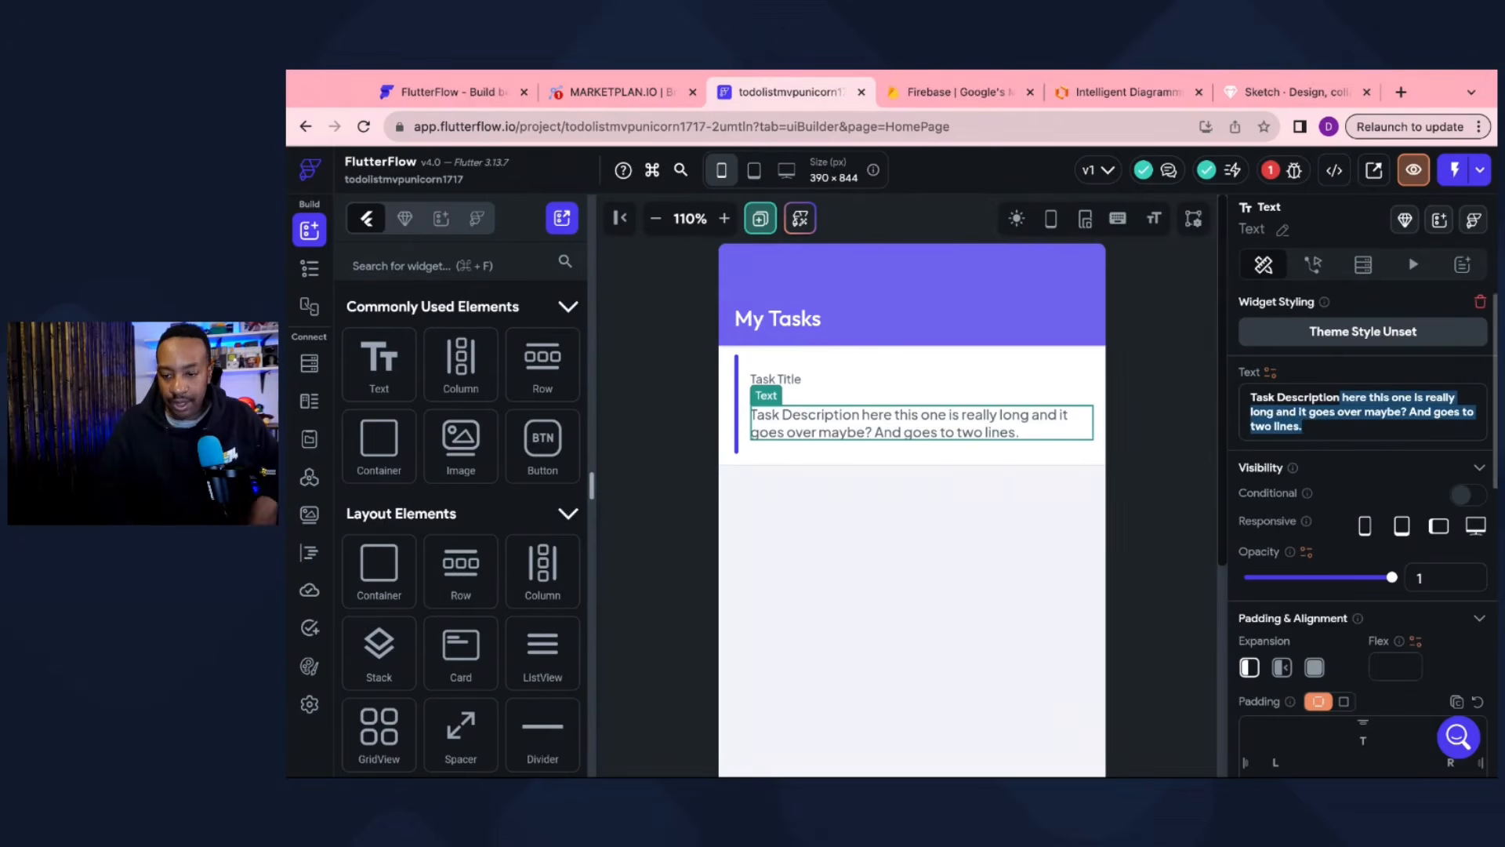
pyautogui.press('BackSpace')
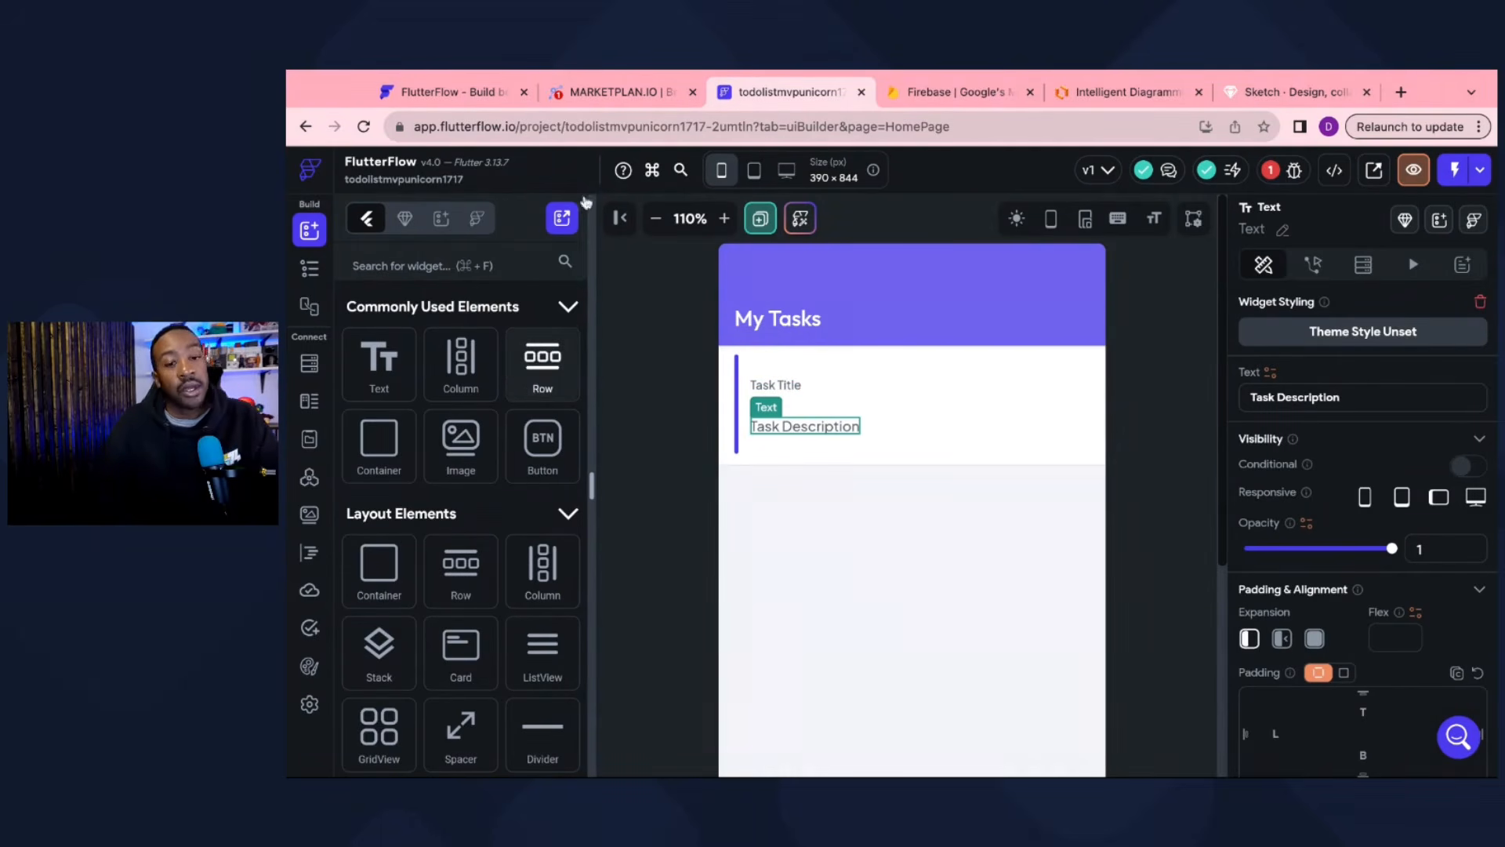
pyautogui.click(639, 94)
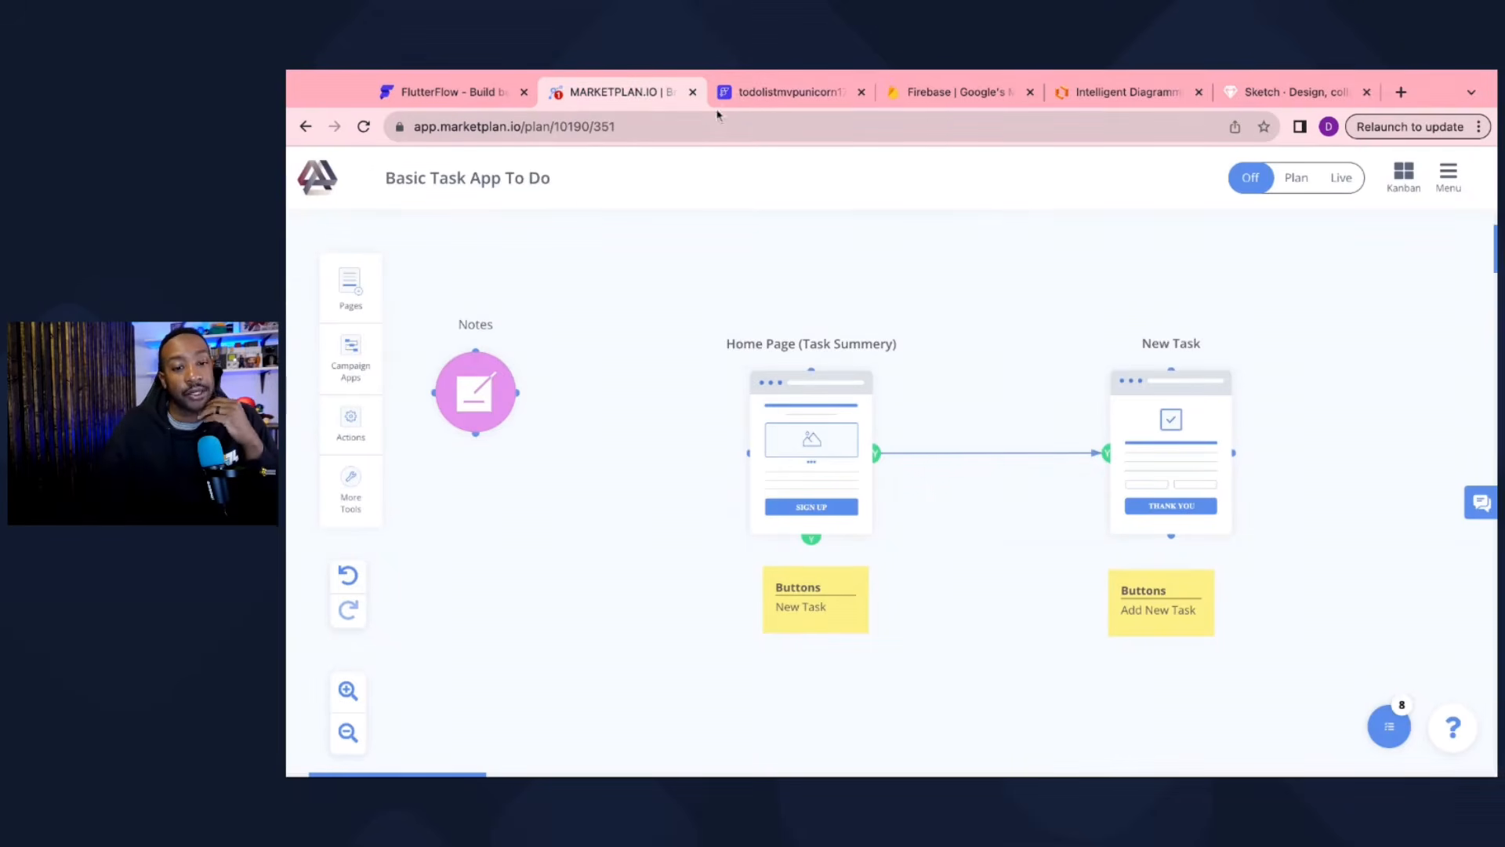
pyautogui.click(736, 92)
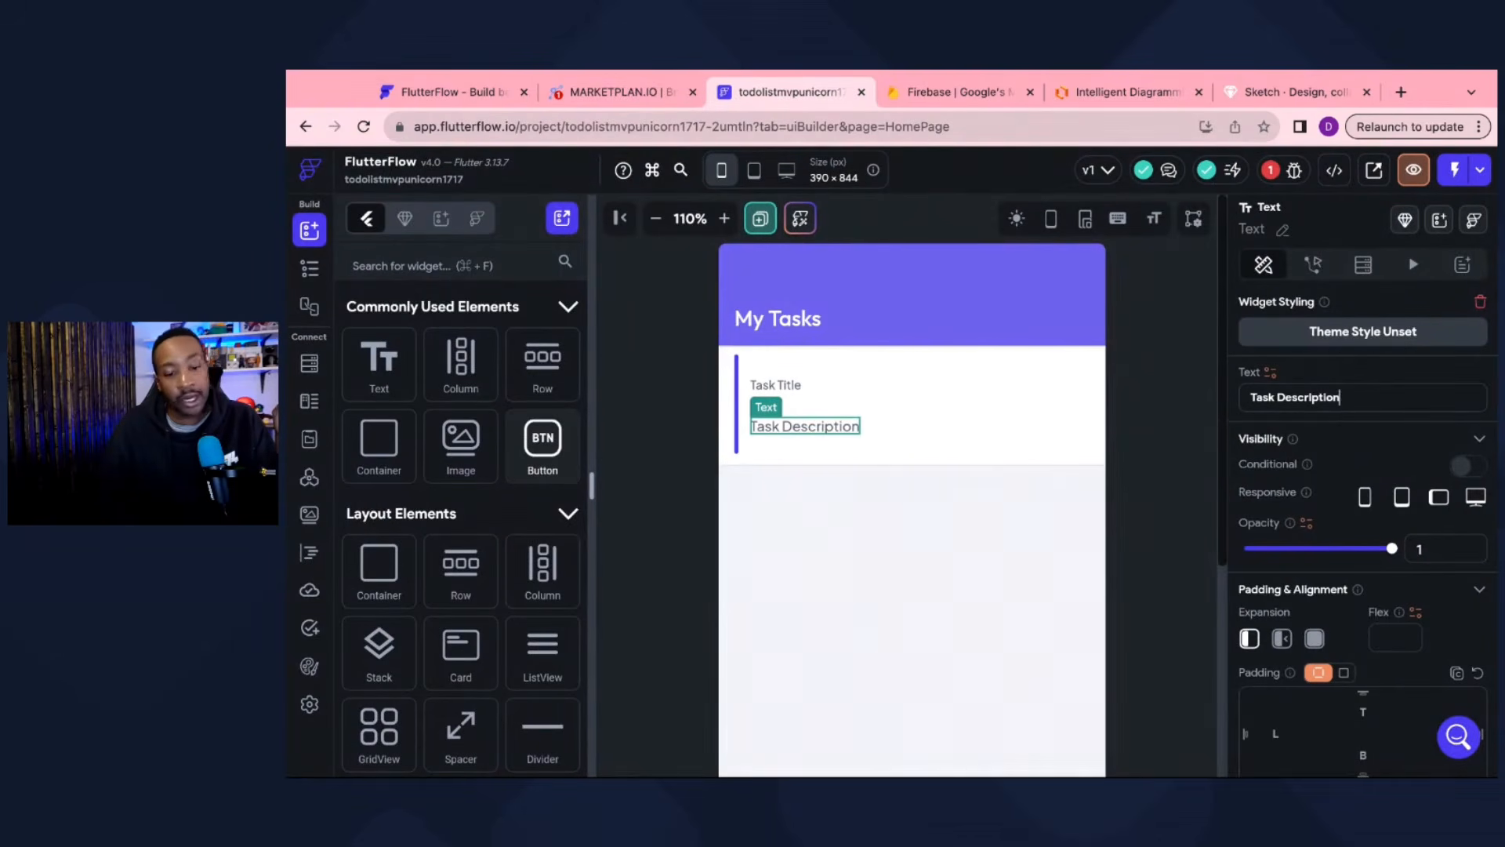
# Step: Add a Button below the task card with 25 px top and bottom padding
pyautogui.moveTo(543, 439); pyautogui.dragTo(905, 549)
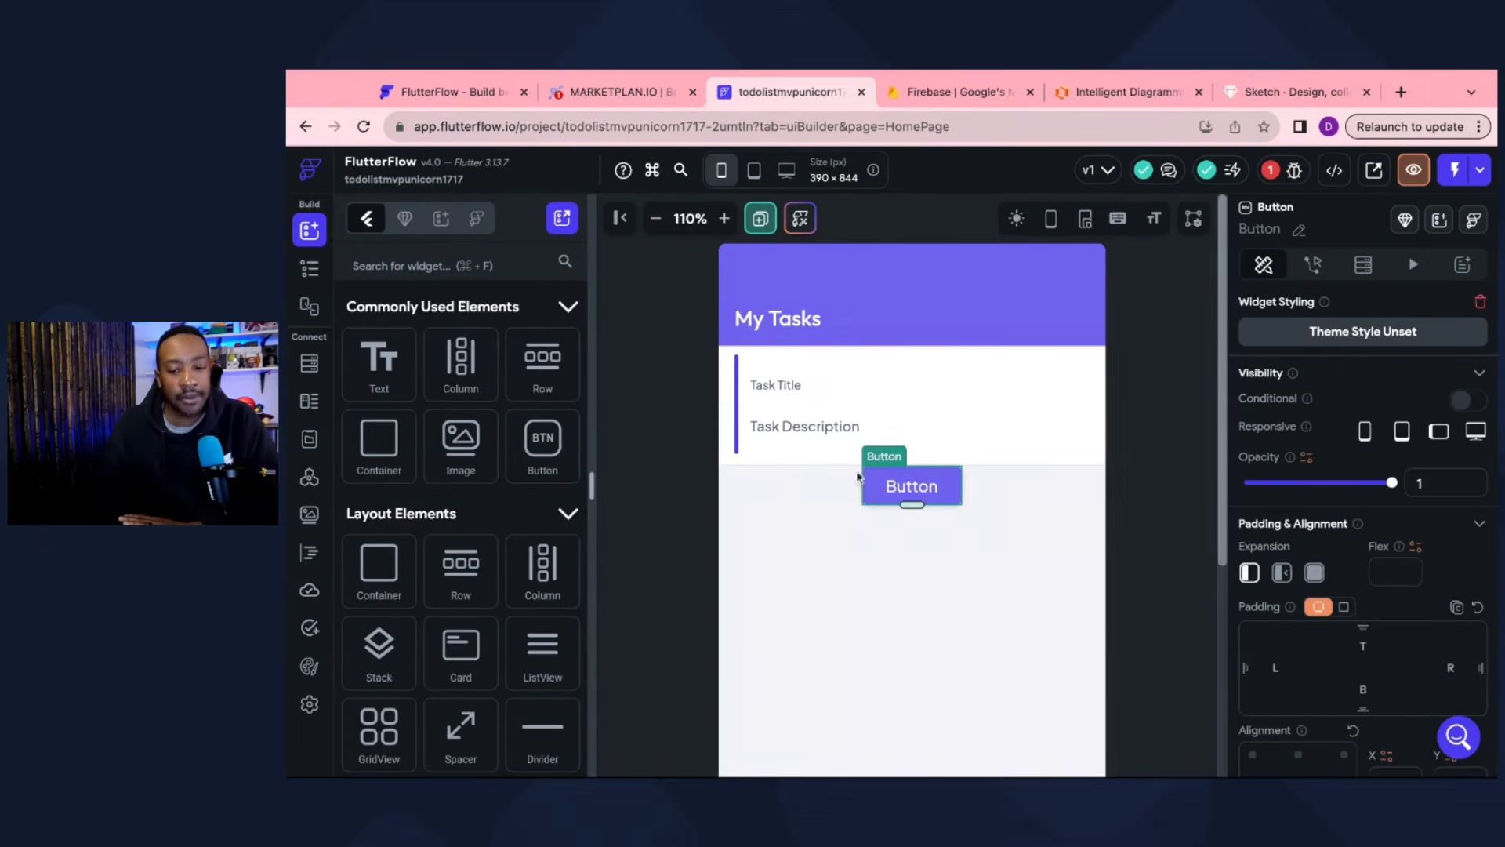
pyautogui.scroll(-1, 1368, 614)
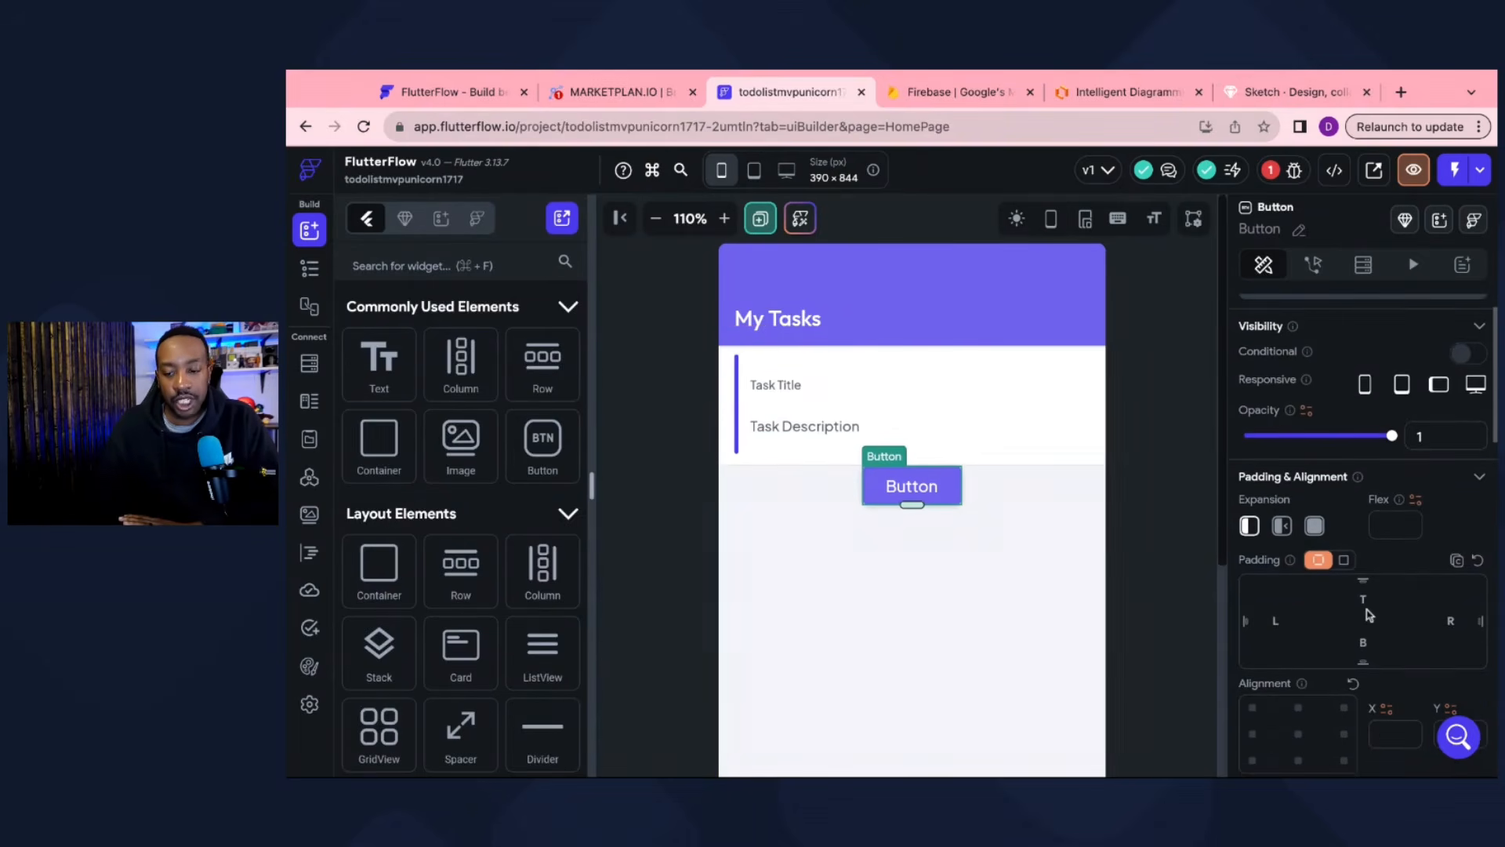
pyautogui.click(1369, 614)
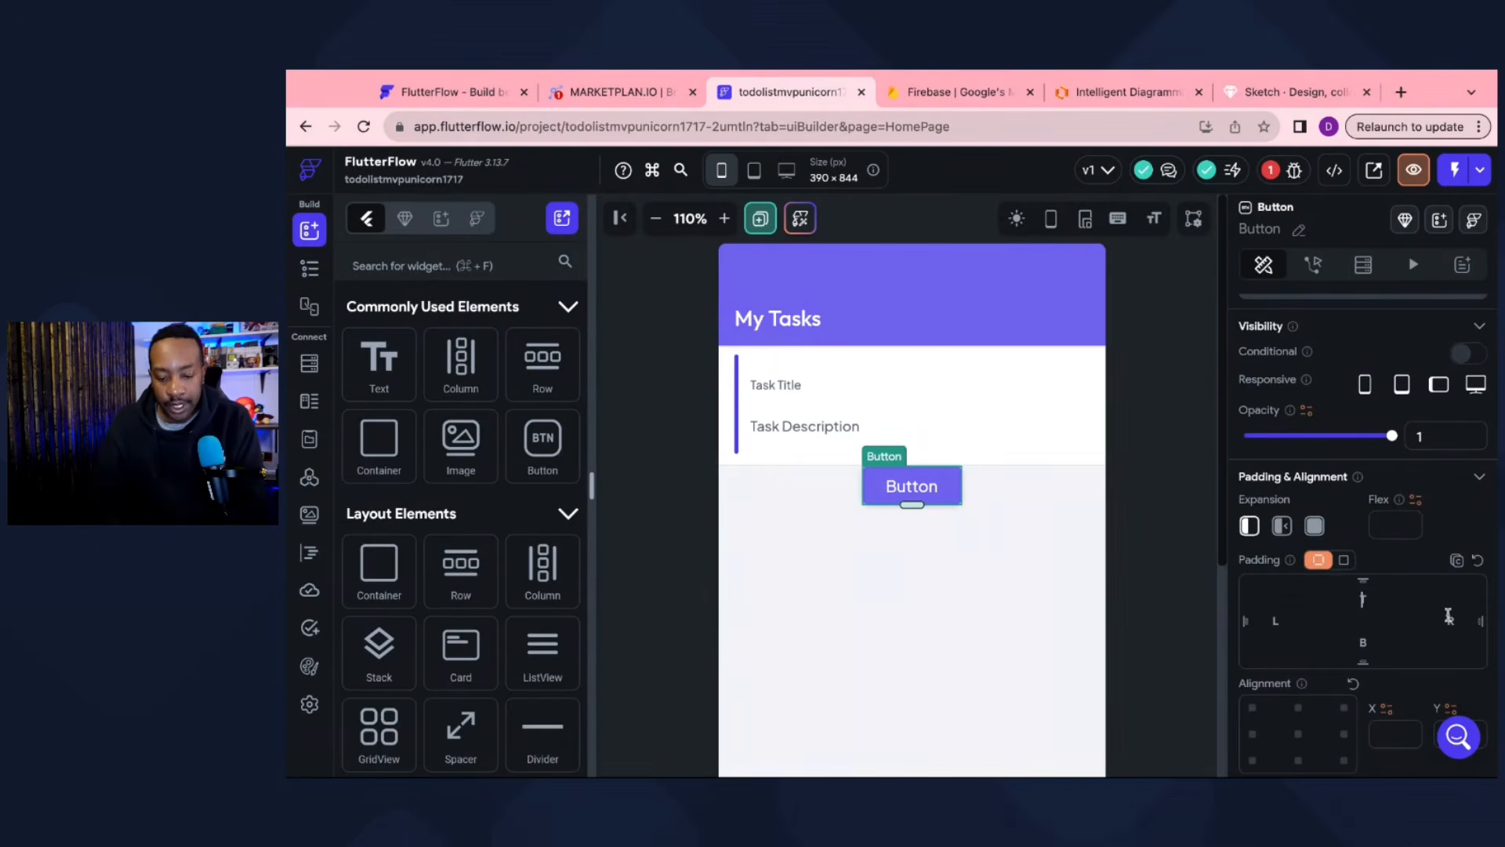
pyautogui.write('50')
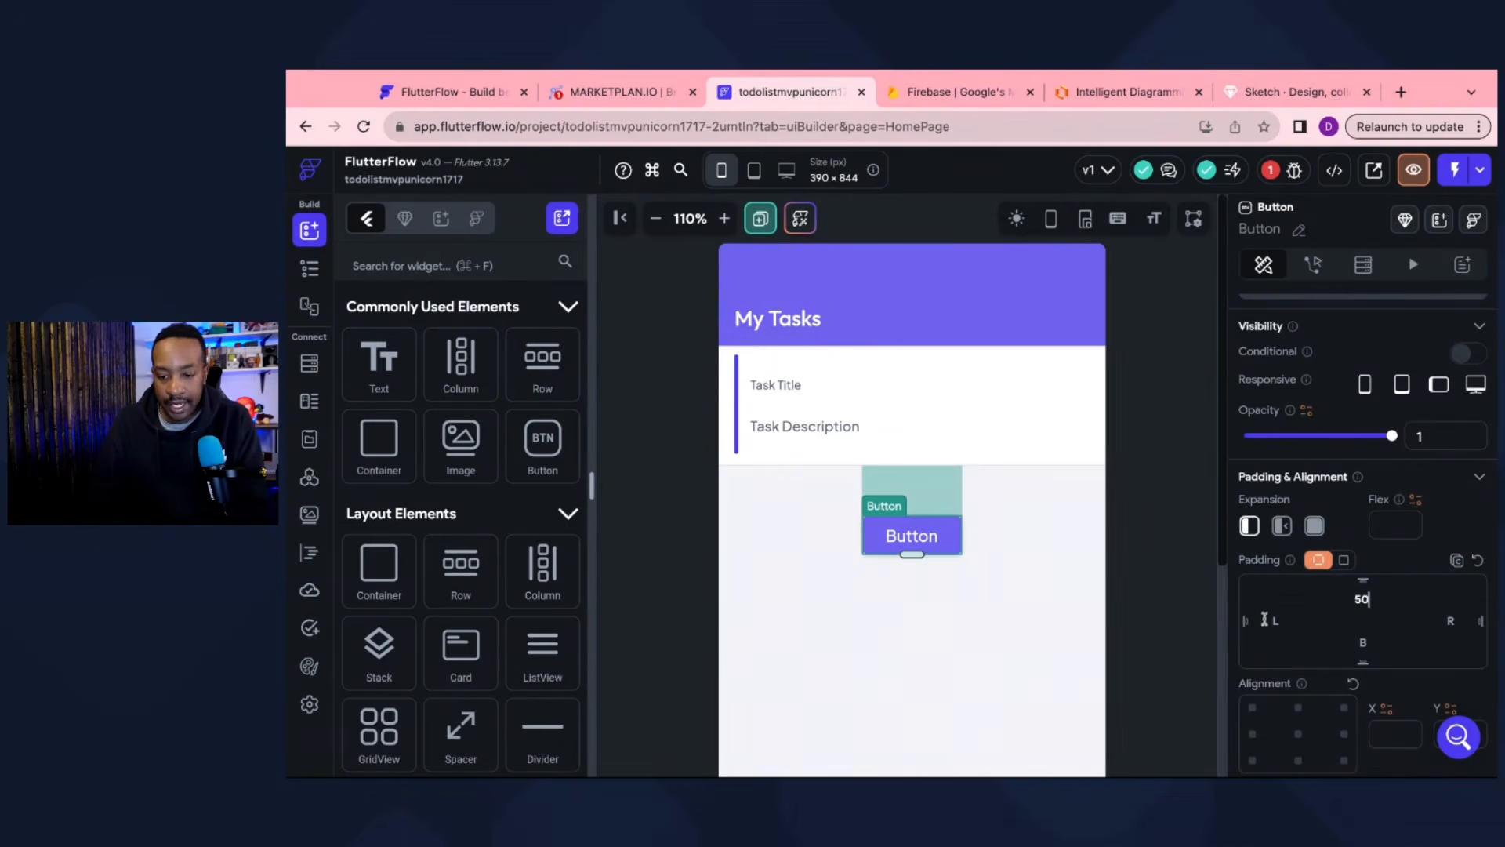
pyautogui.click(1379, 656)
pyautogui.write('25')
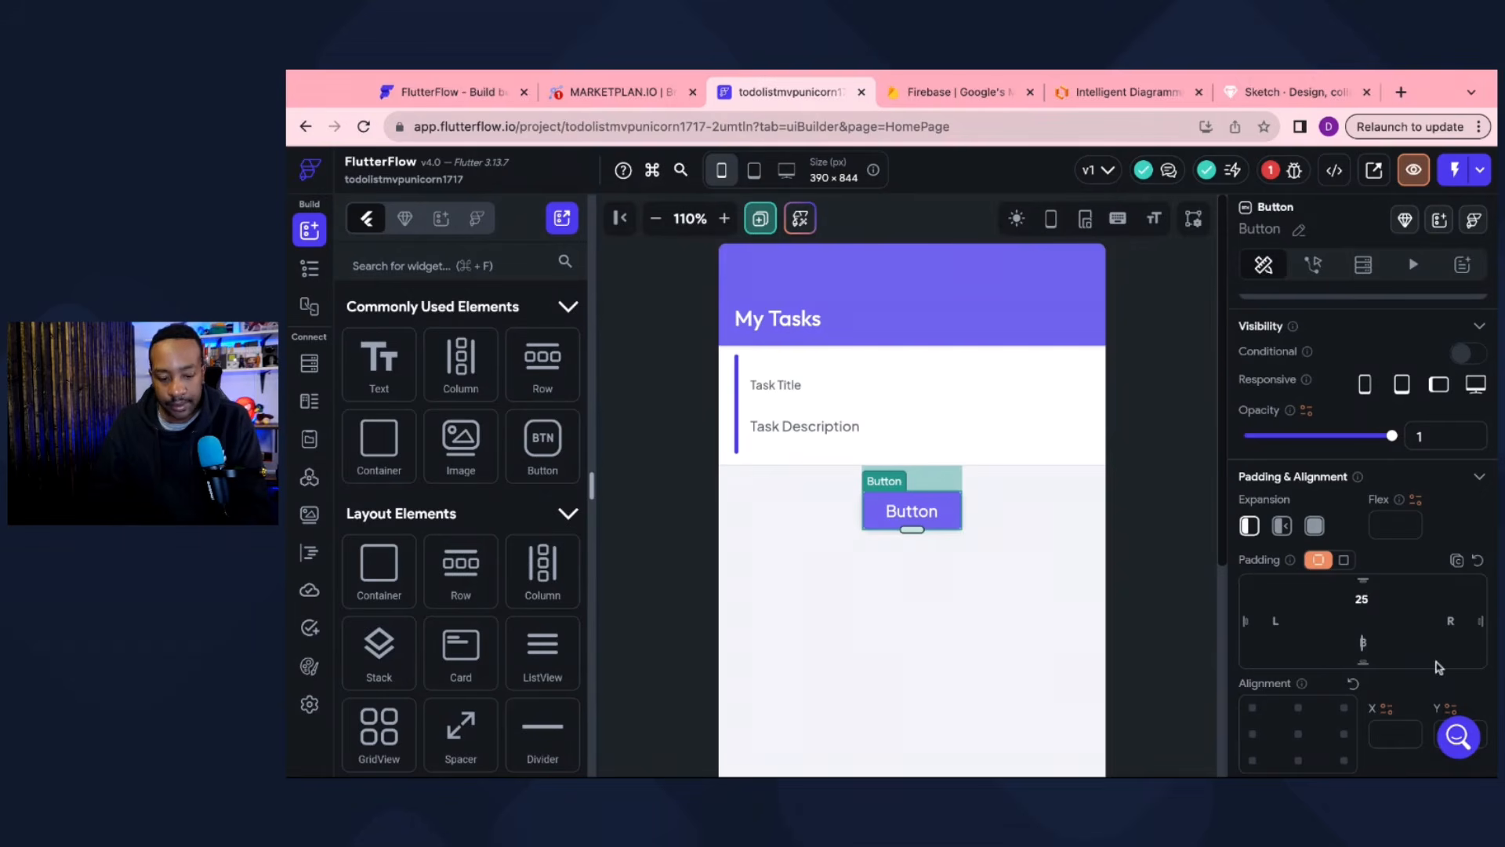
pyautogui.click(1170, 641)
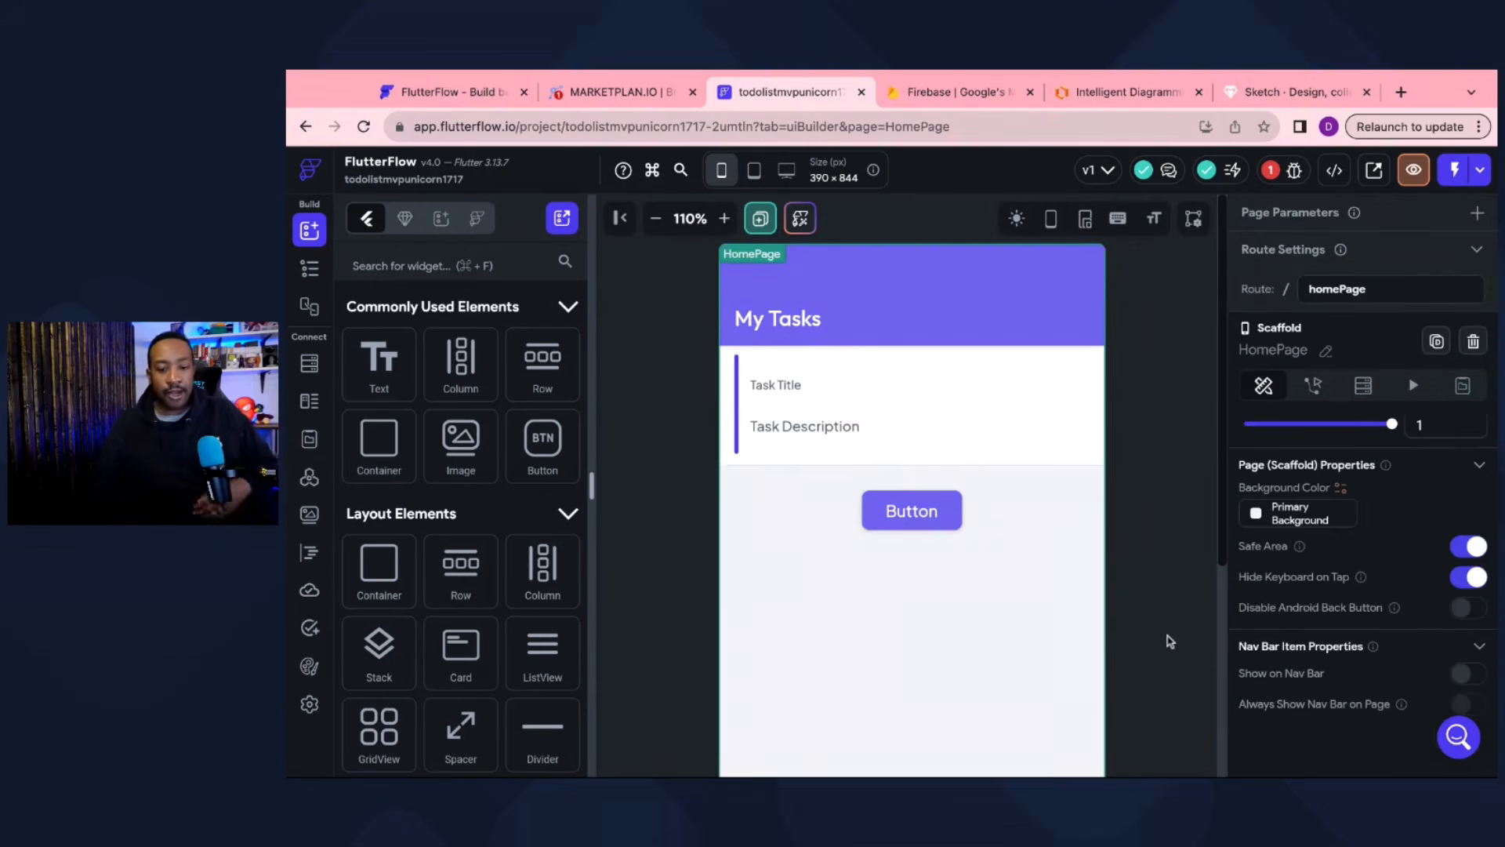
pyautogui.click(920, 516)
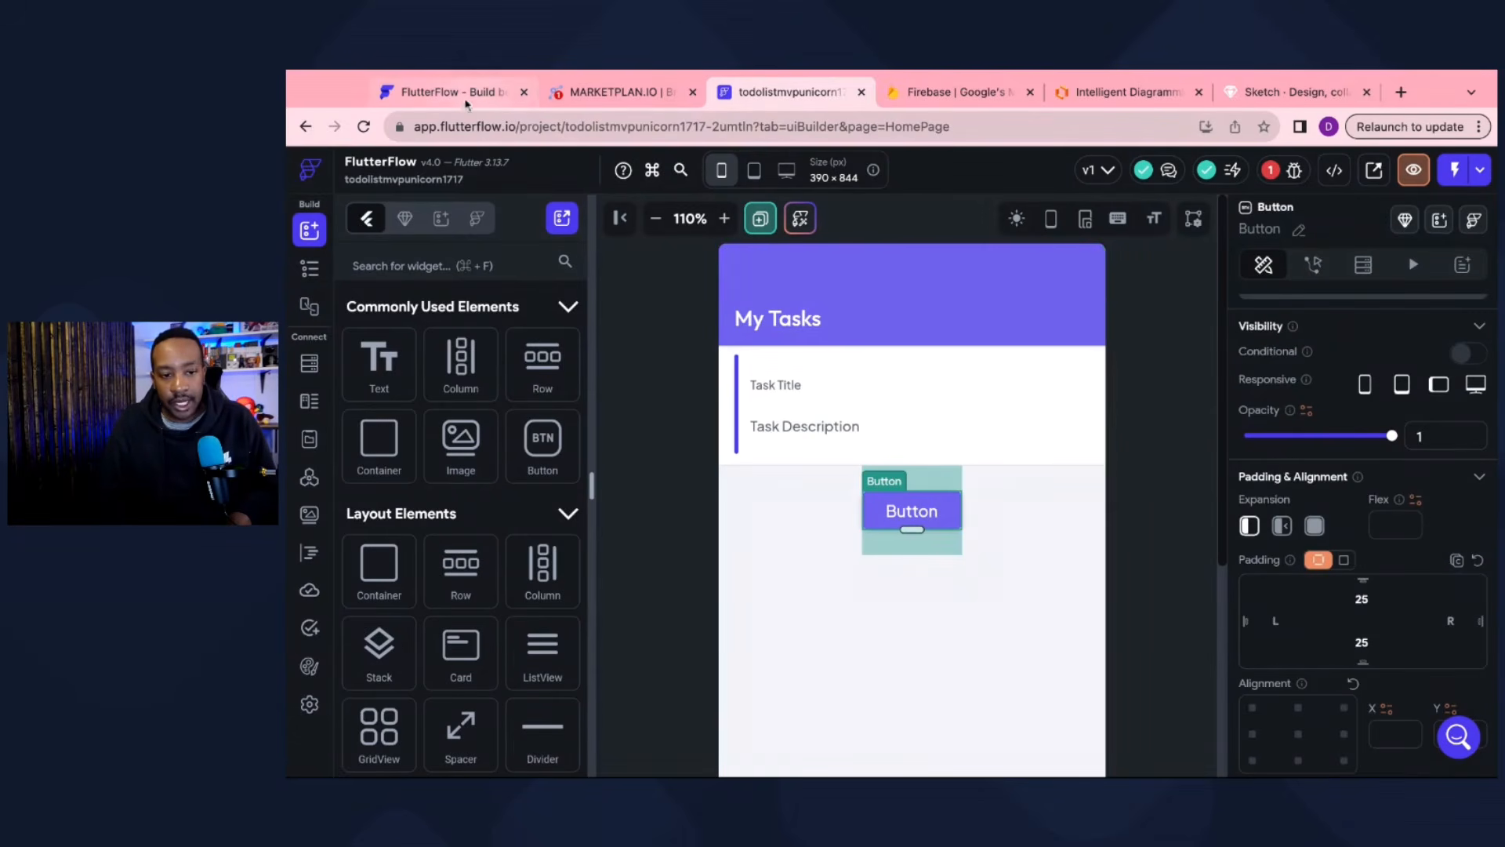
# Step: Change the button's label to 'New Task'
pyautogui.click(615, 92)
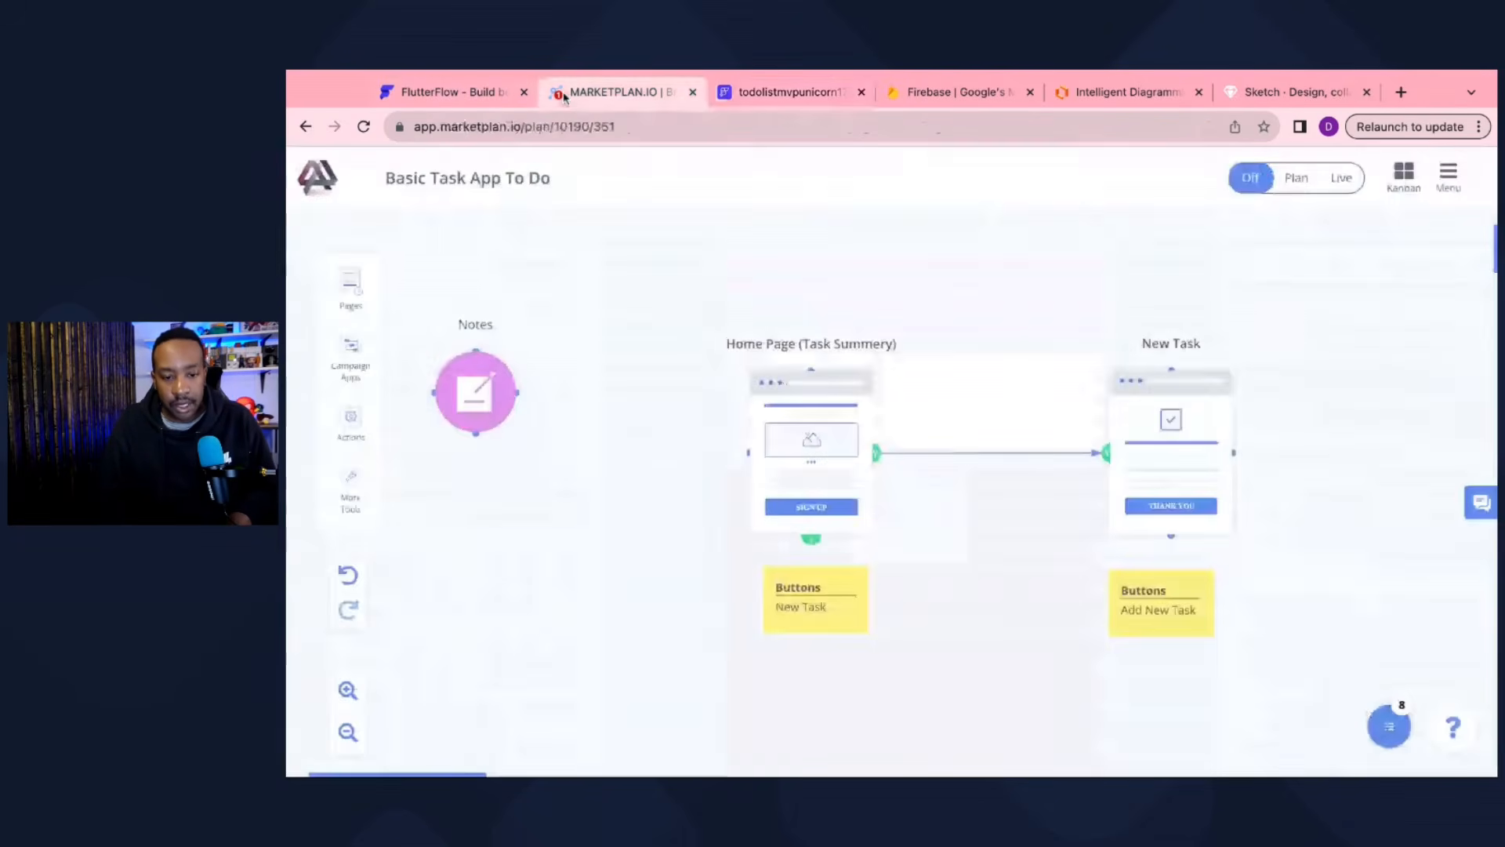
pyautogui.click(765, 93)
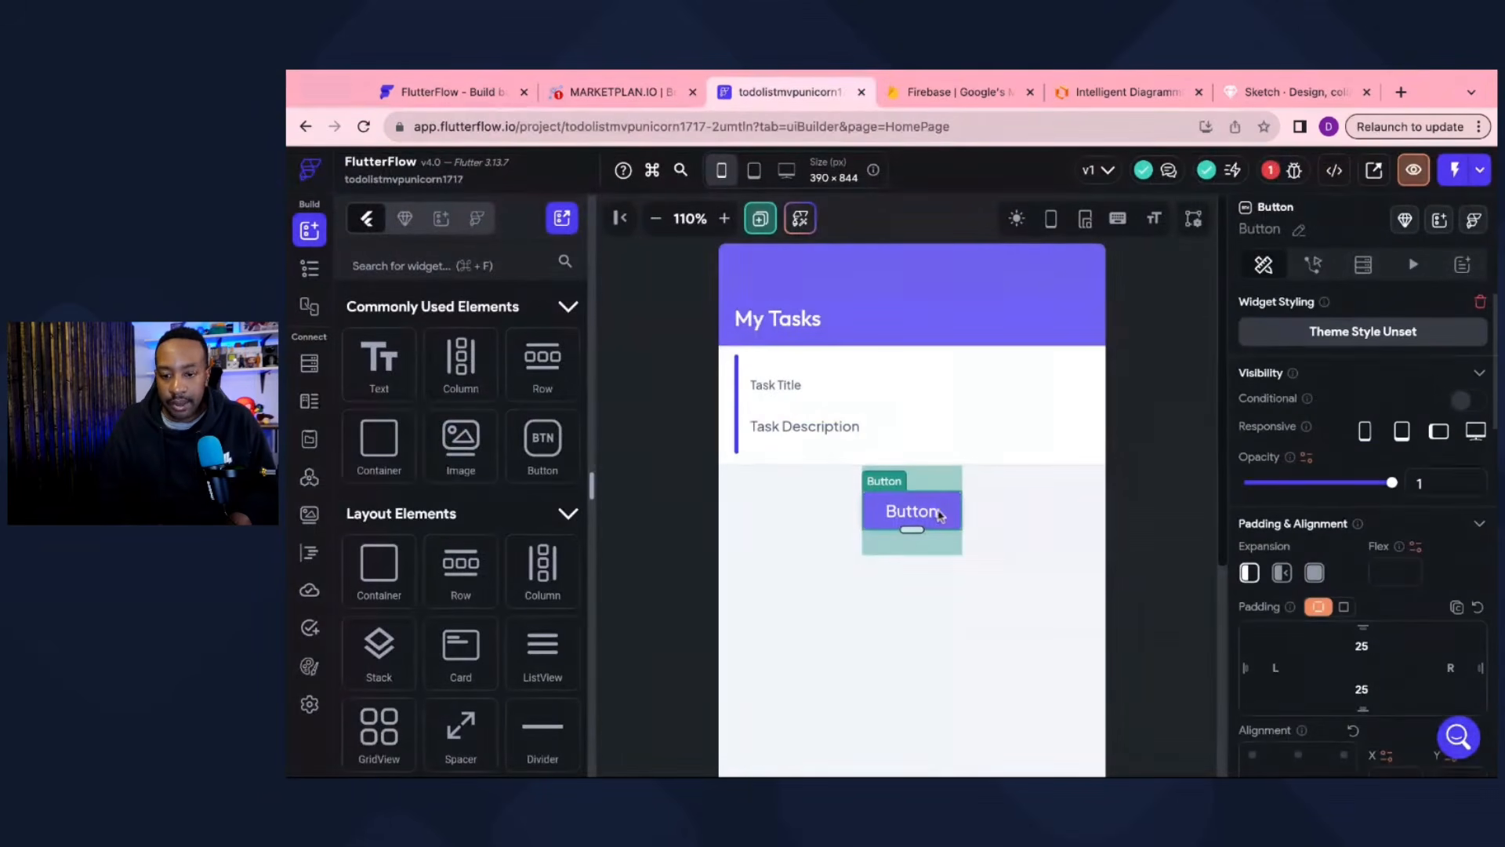
pyautogui.scroll(-5, 1308, 479)
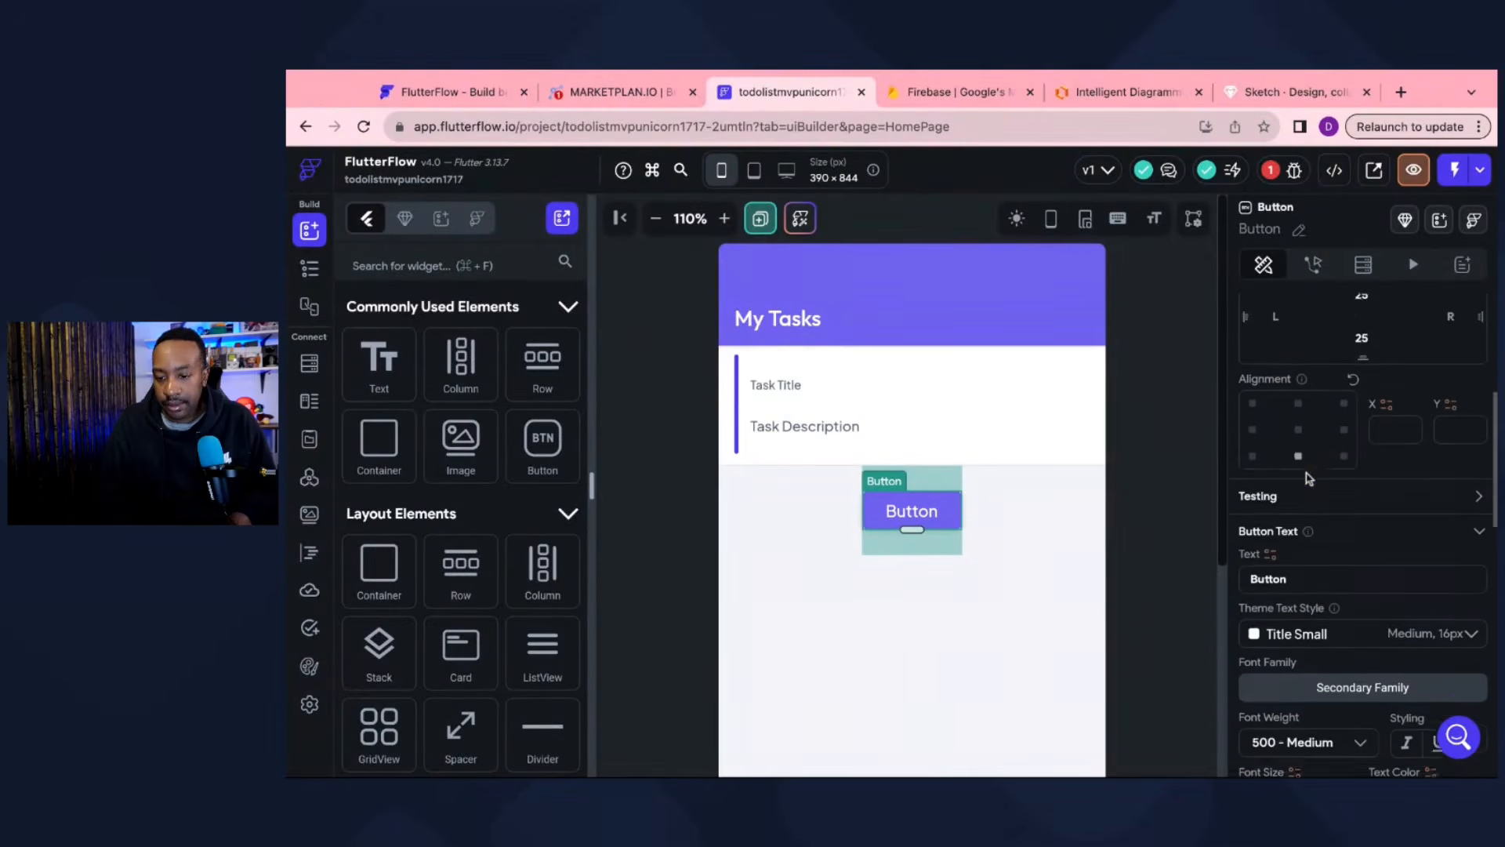
pyautogui.scroll(-1, 1308, 478)
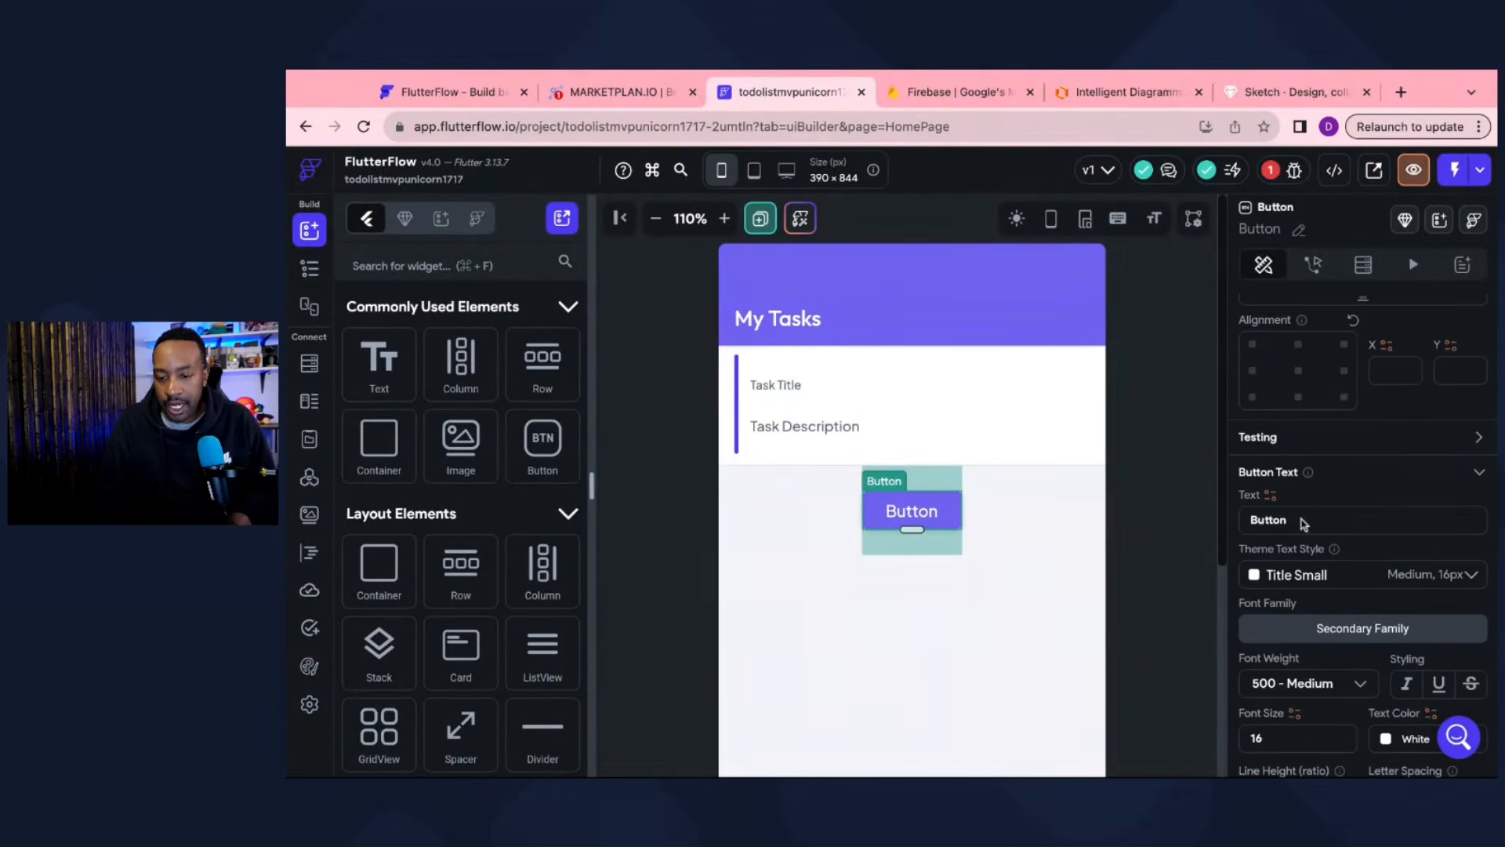
pyautogui.press('super+a')
pyautogui.write('New Task')
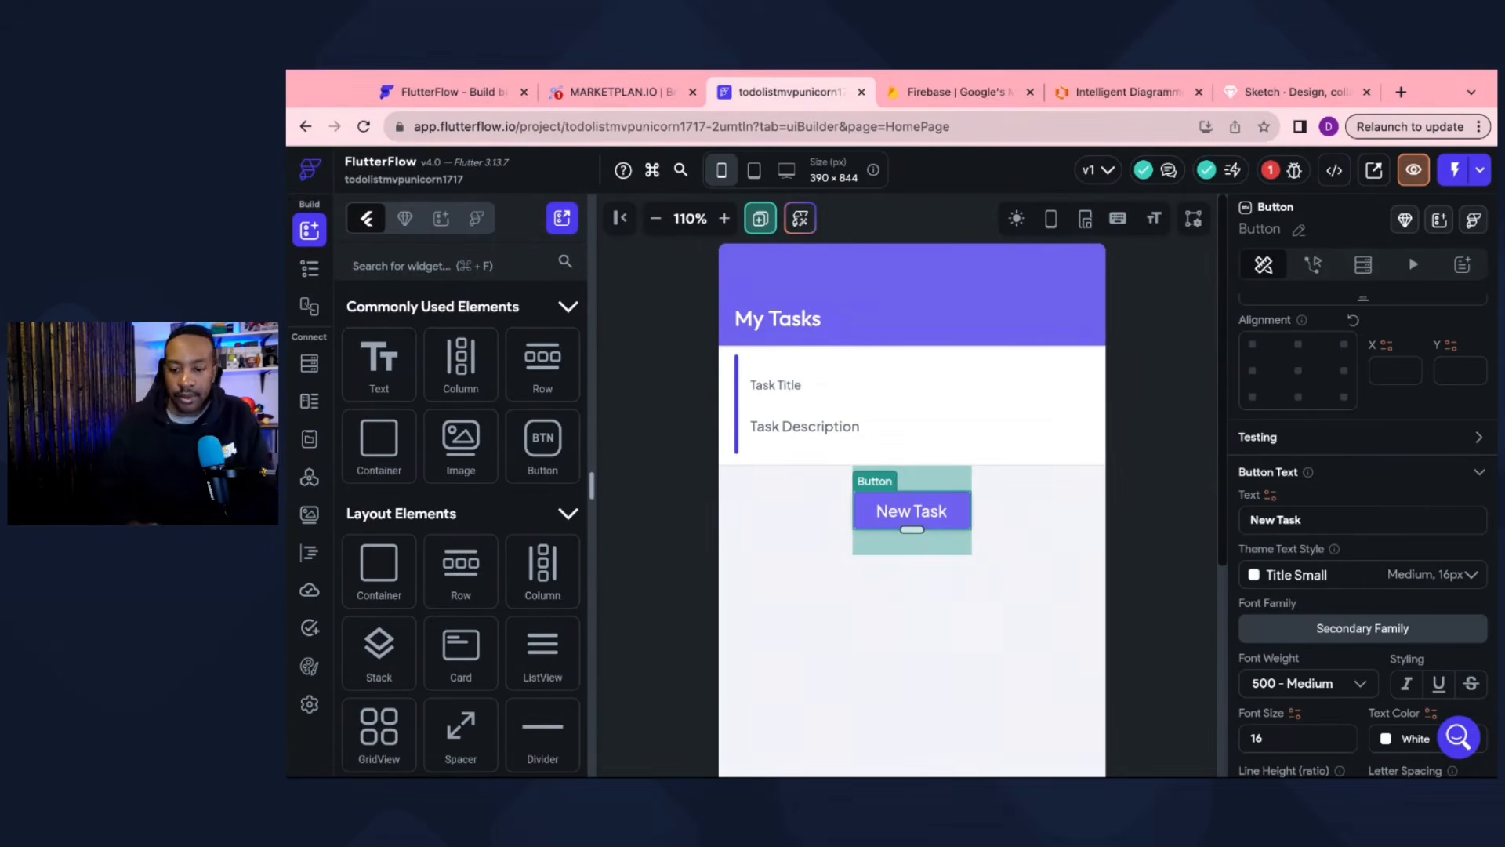
pyautogui.click(1154, 532)
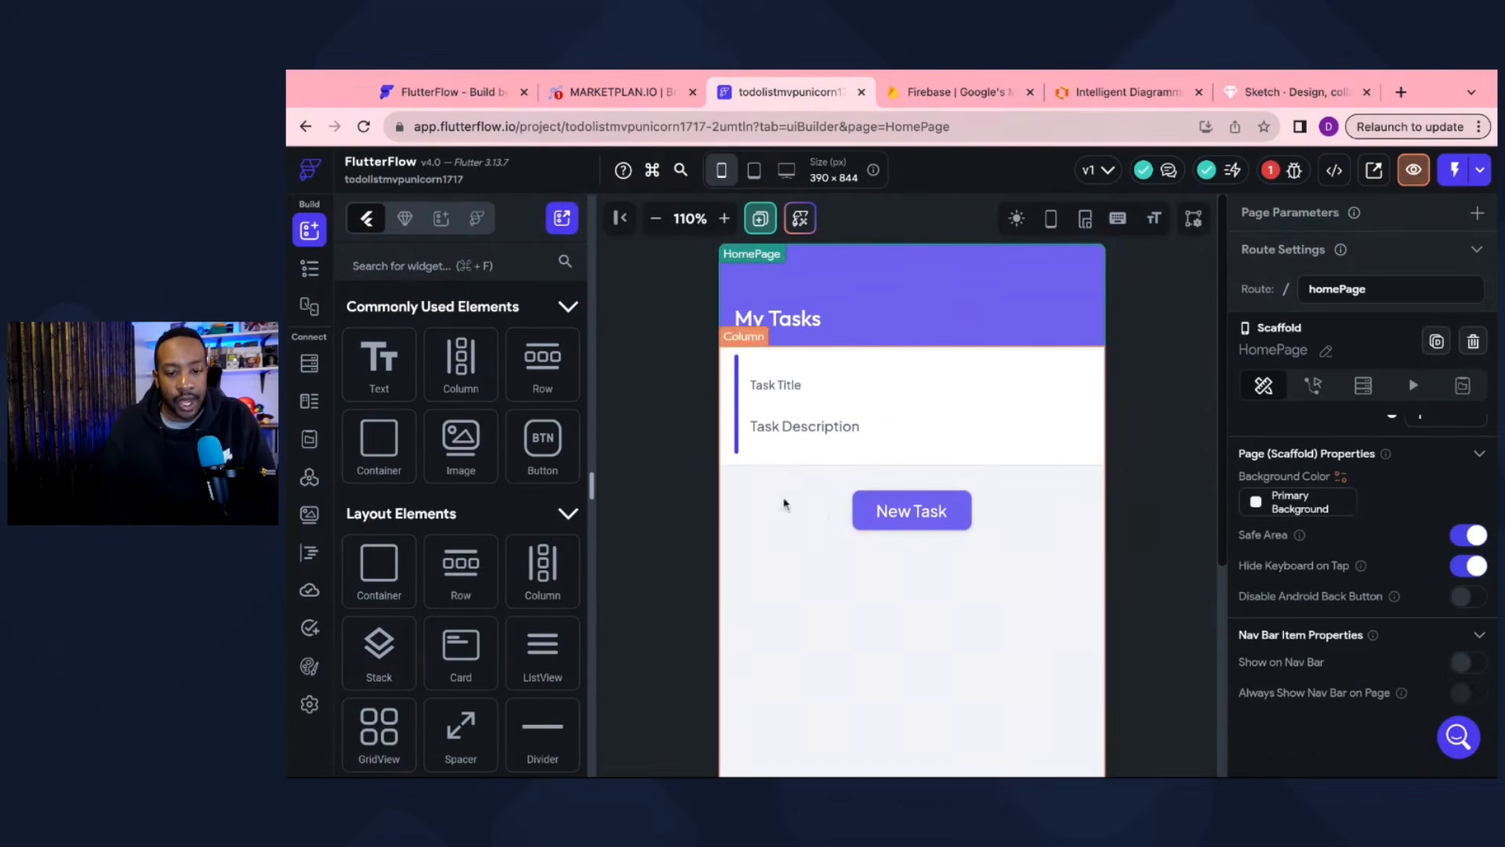
pyautogui.click(620, 91)
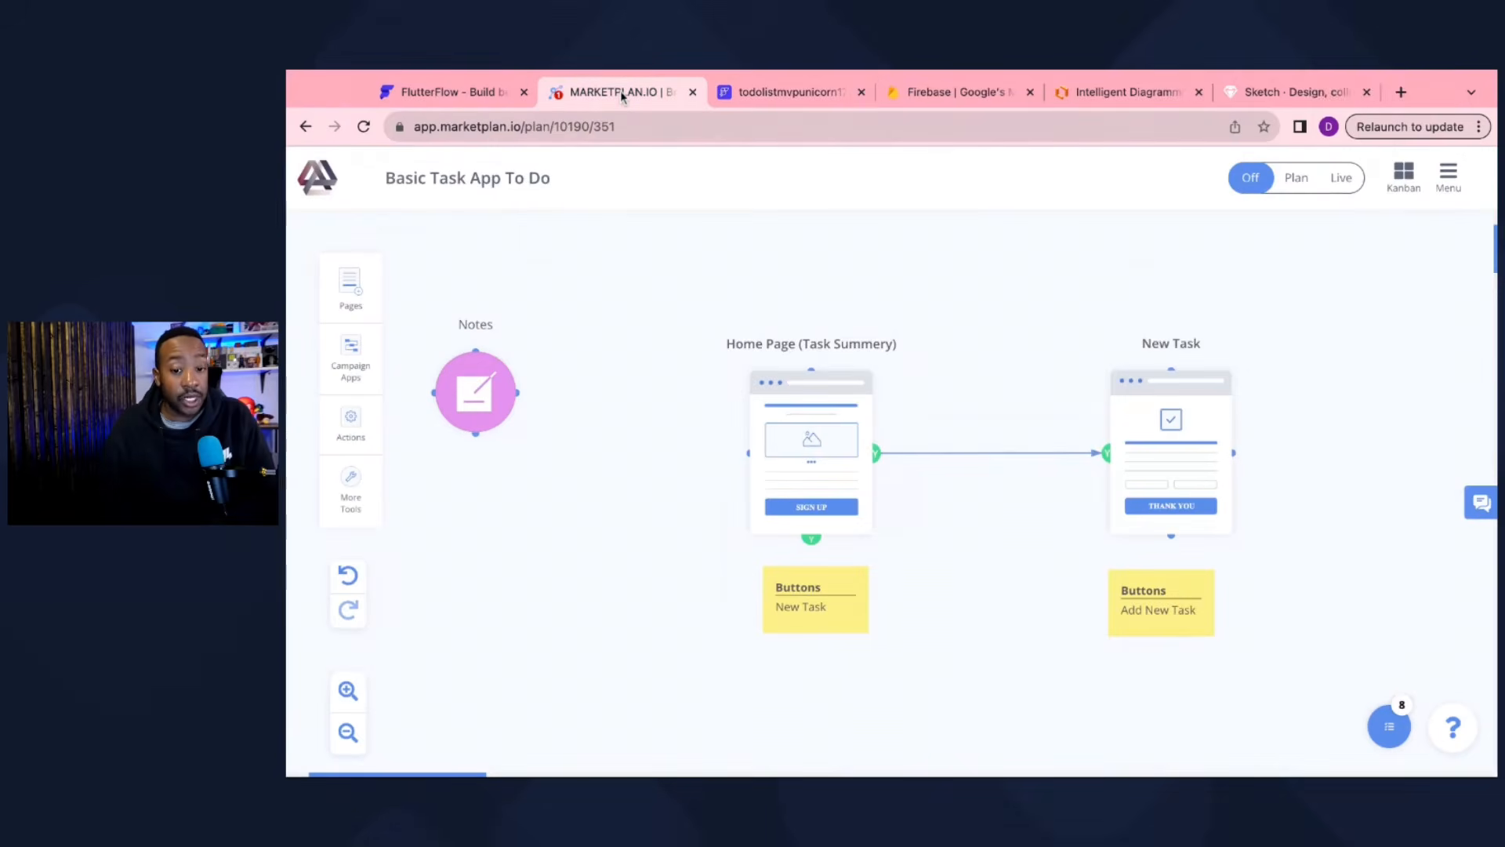
# Step: Go back from the MarketPlan flow to the FlutterFlow HomePage editor
pyautogui.click(784, 97)
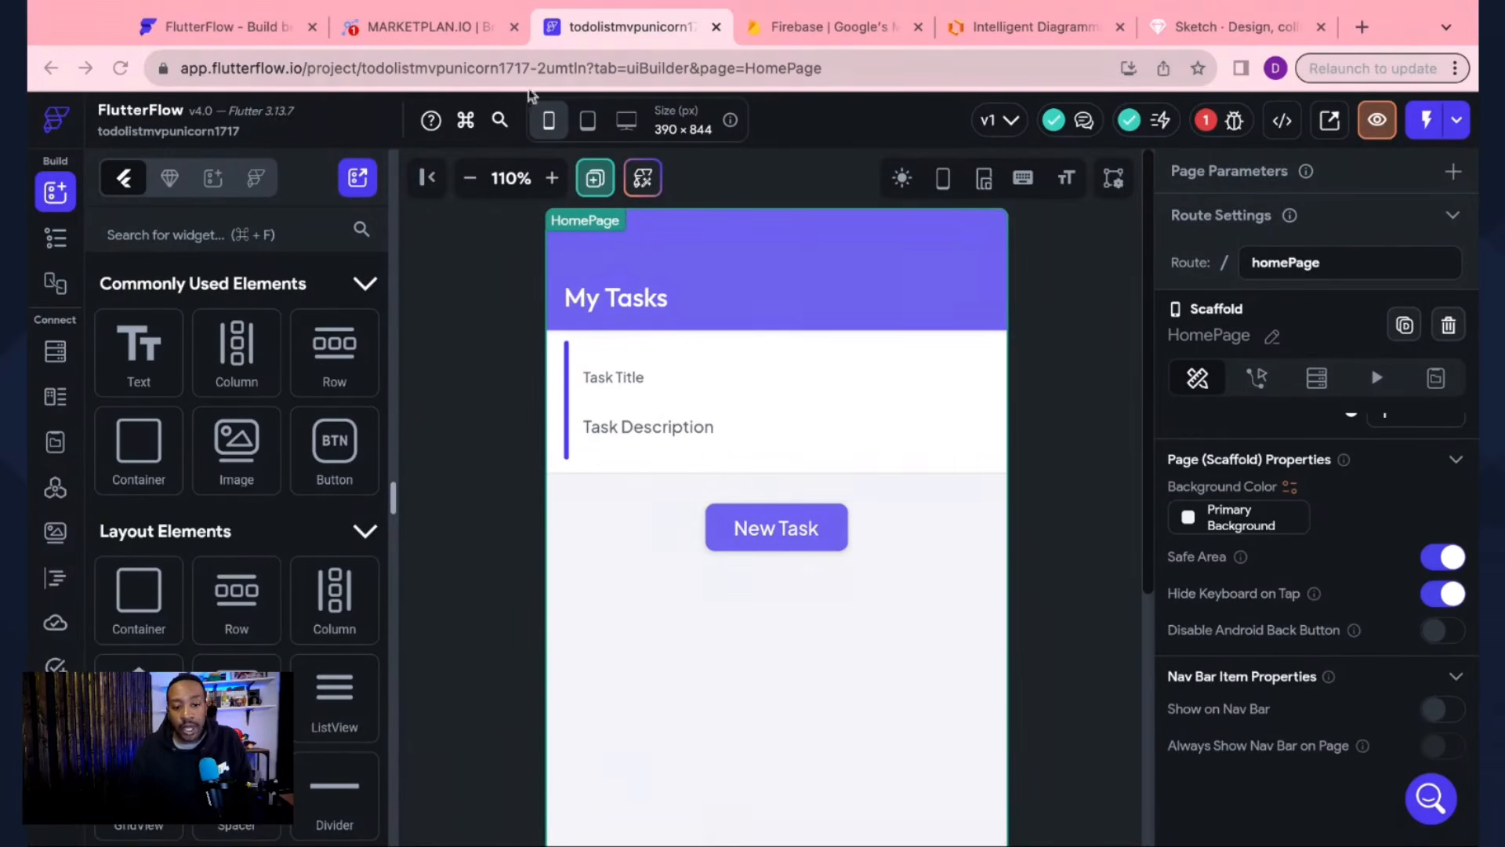
# Step: Zoom the canvas to 100% and create a new page named NewTask
pyautogui.click(470, 178)
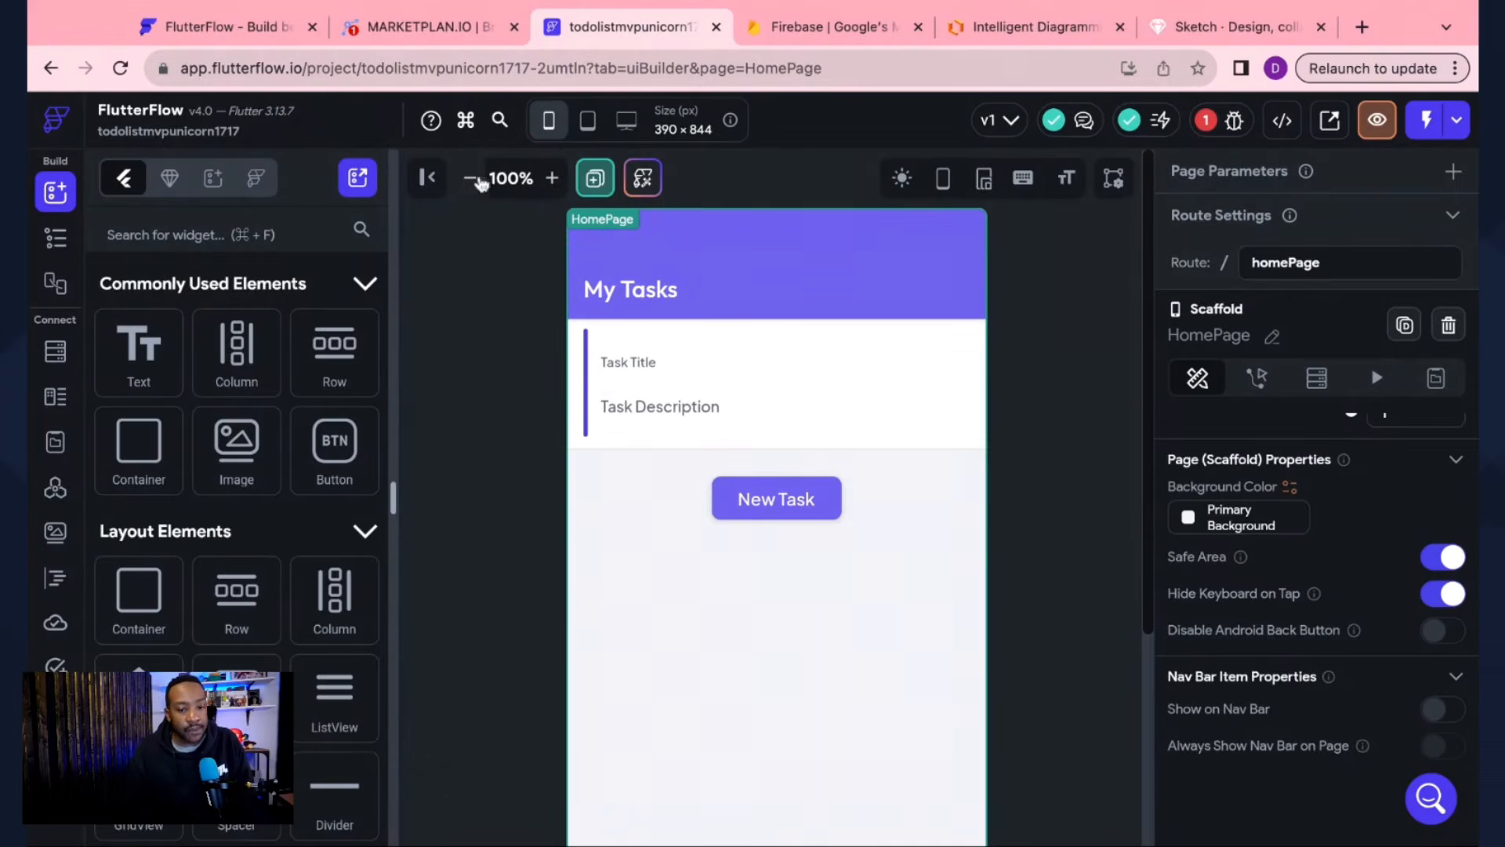
pyautogui.click(596, 180)
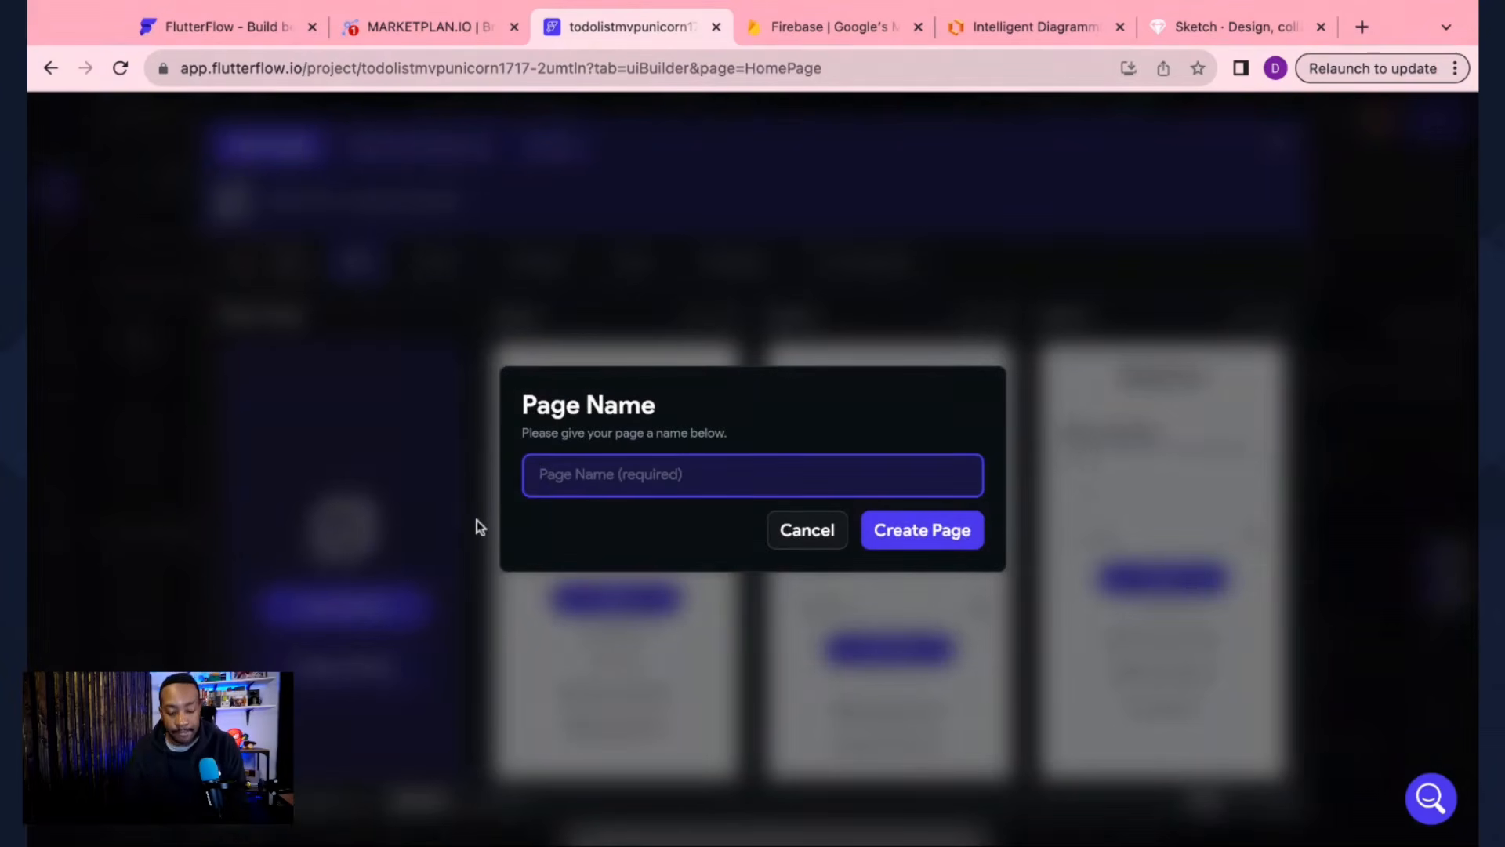
pyautogui.write('NewTask')
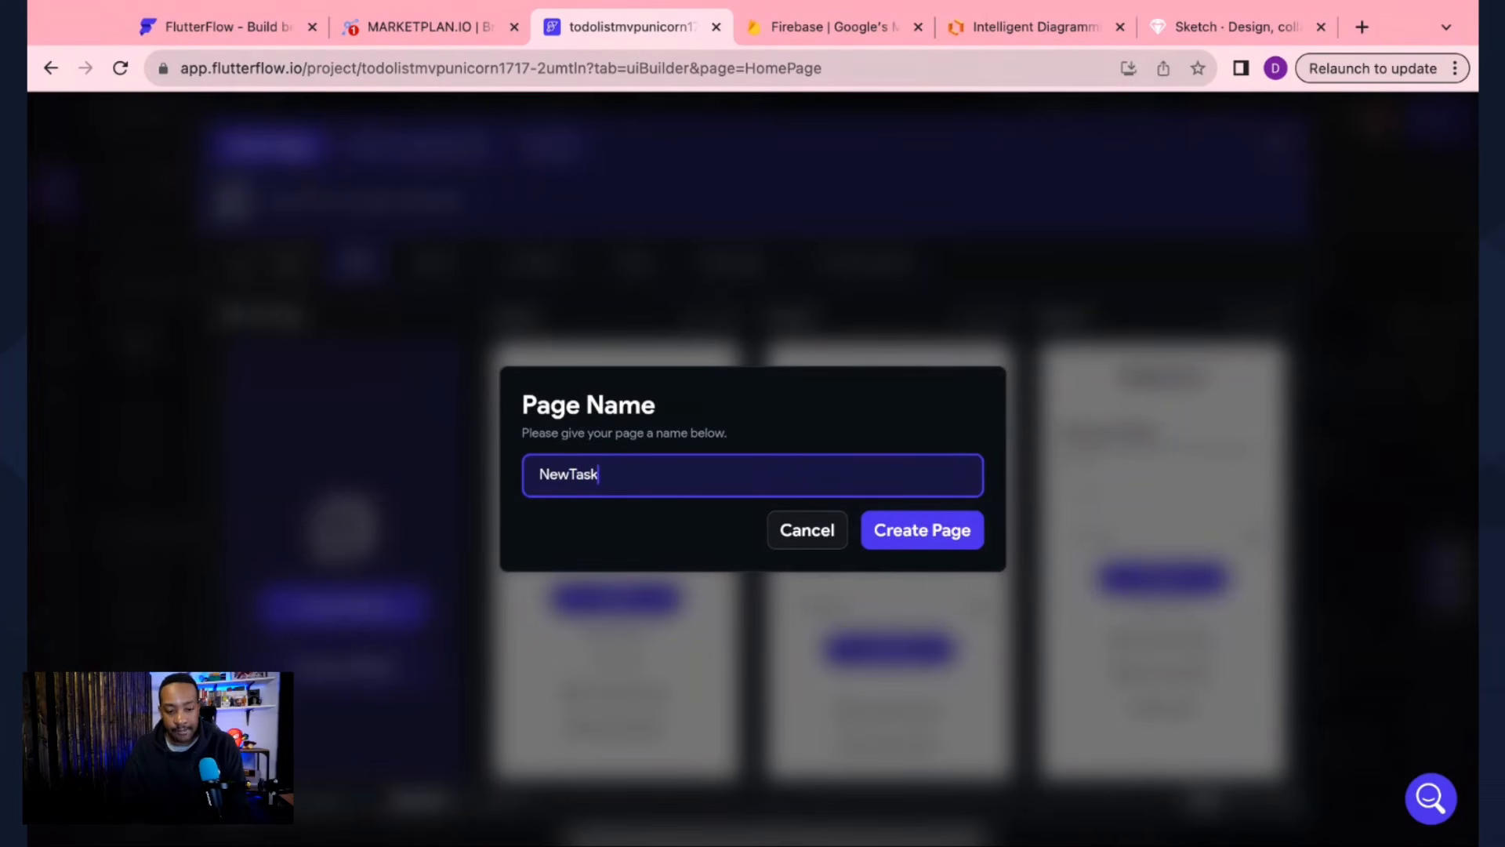
pyautogui.click(872, 547)
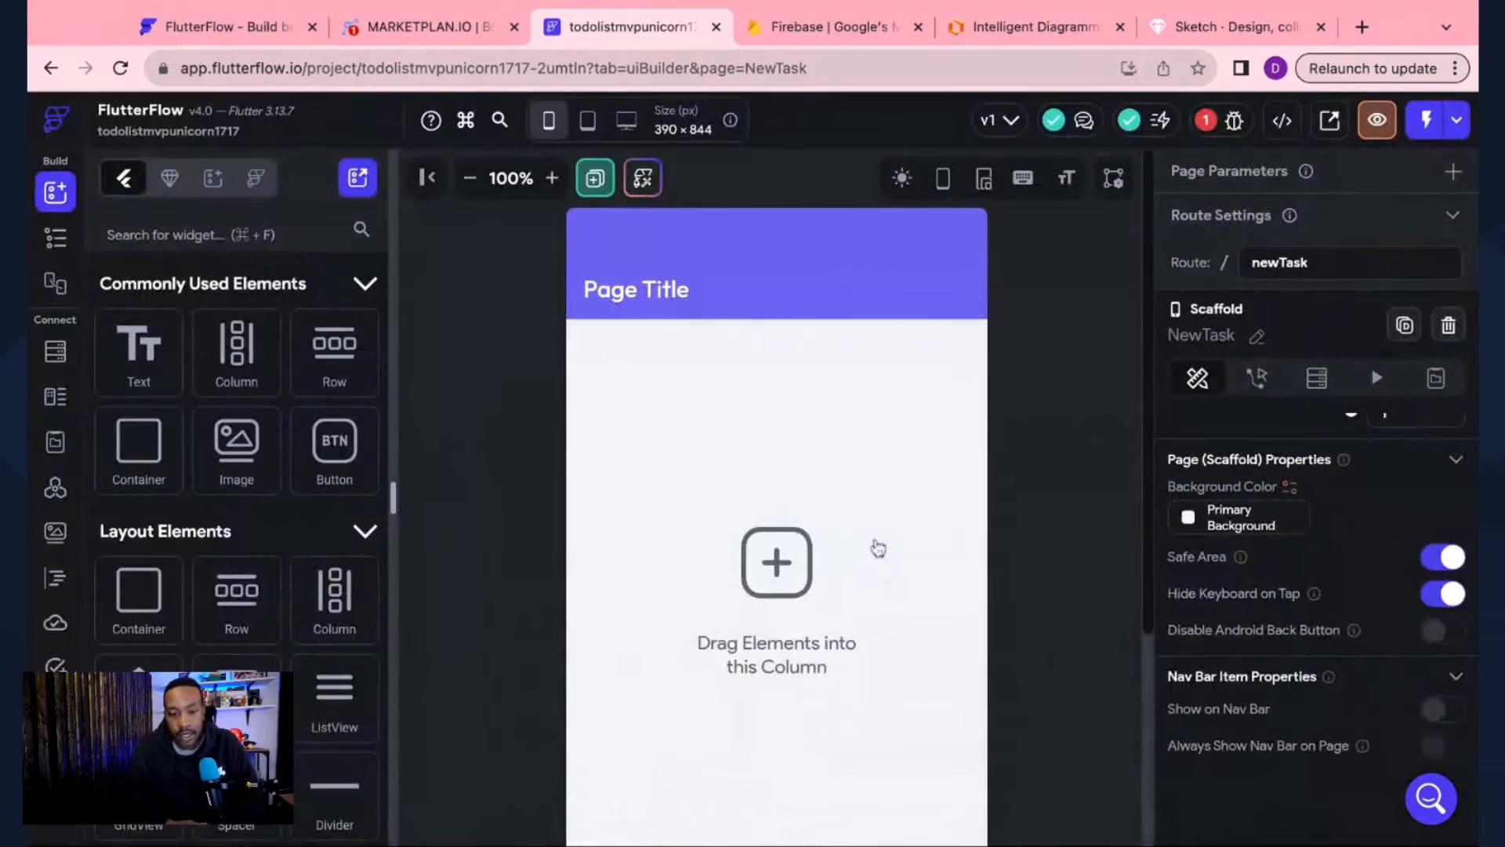
# Step: Change the app bar's title text to 'New Task'
pyautogui.click(636, 290)
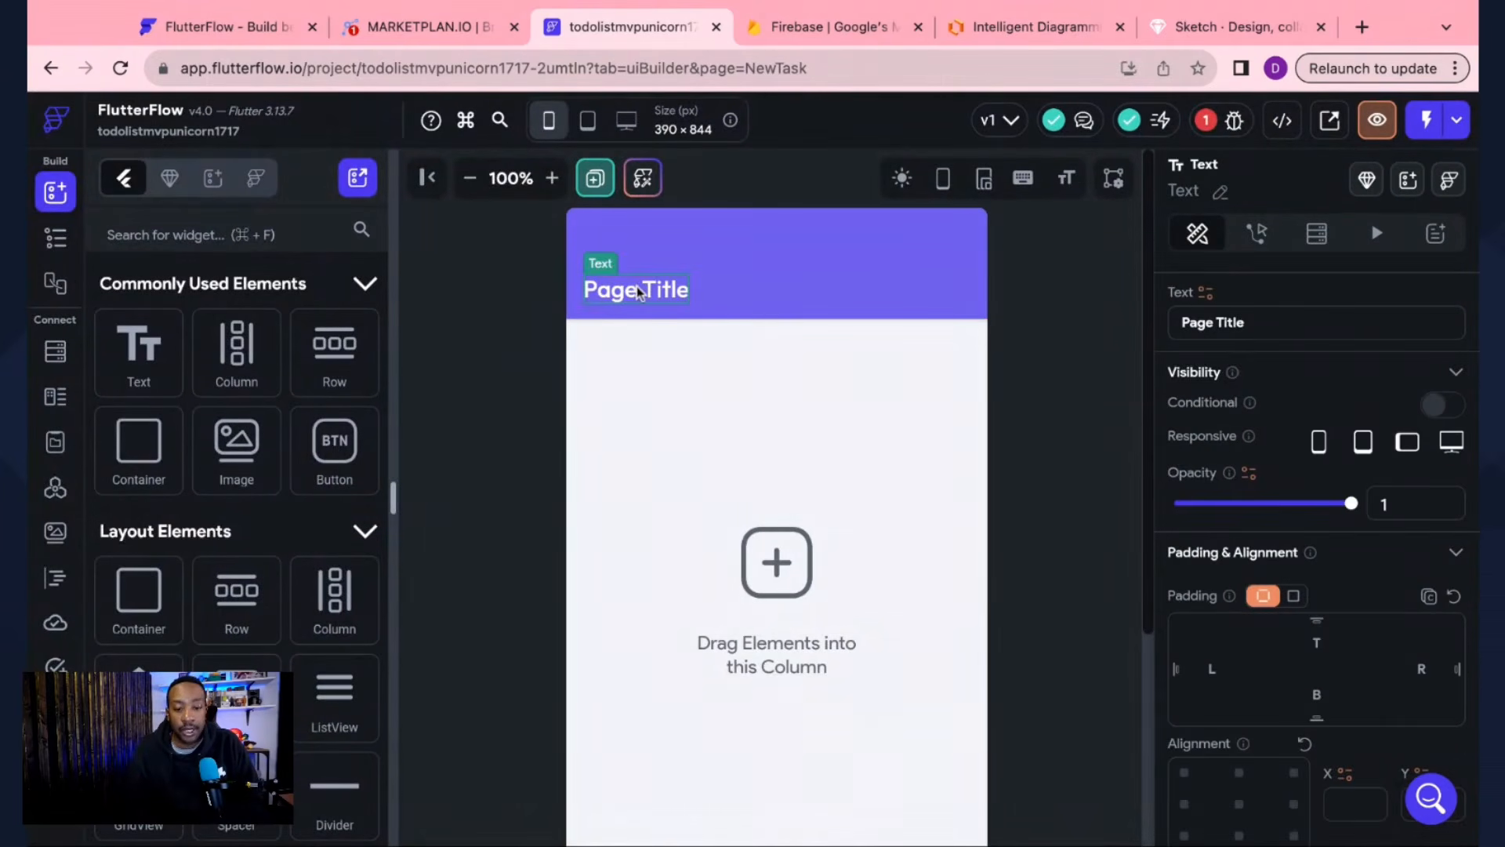
pyautogui.click(1252, 323)
pyautogui.write('New Task')
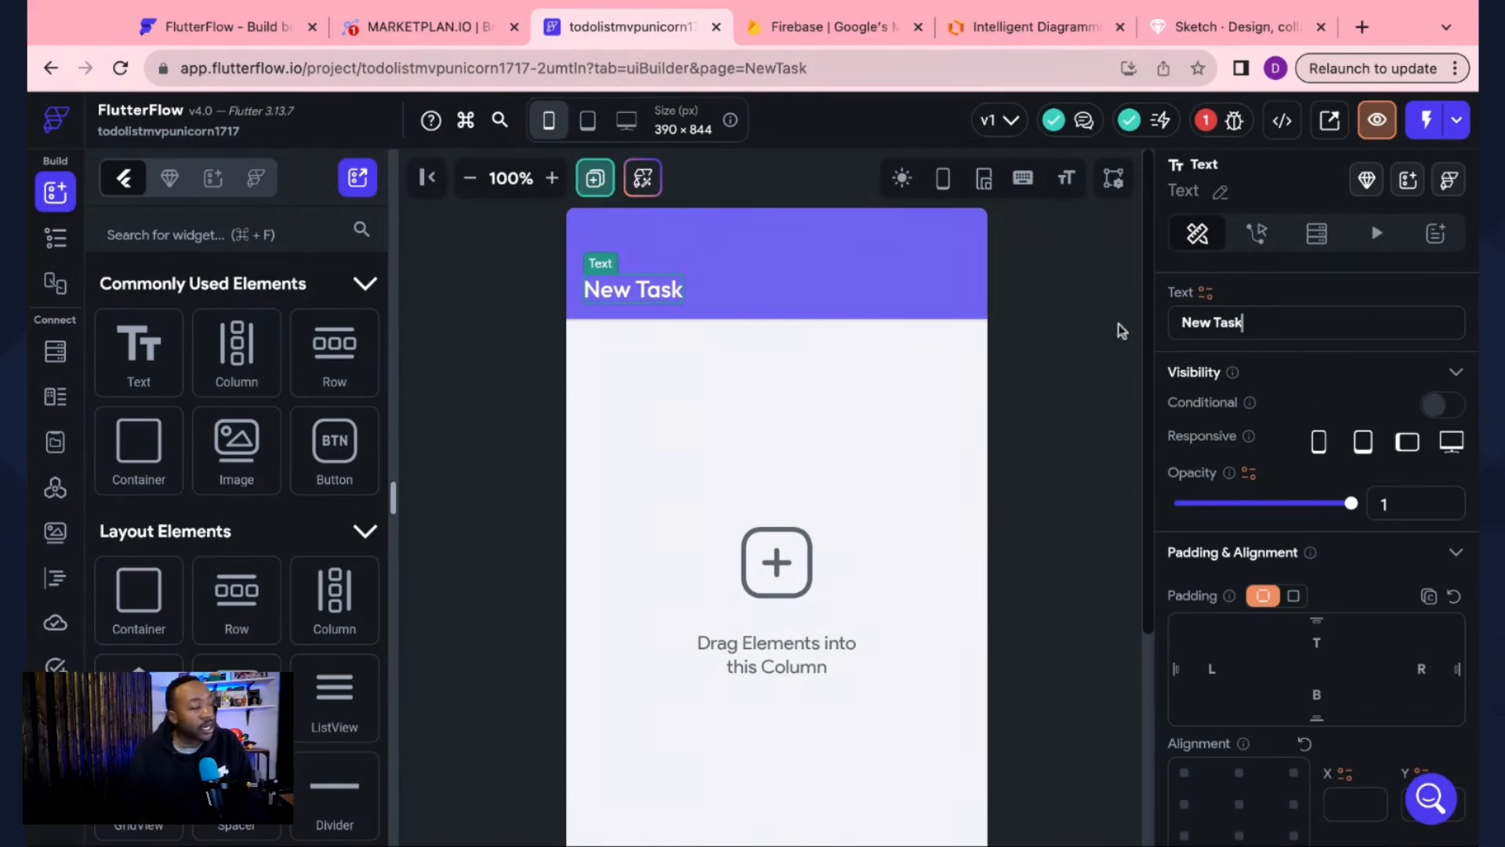
pyautogui.click(1086, 405)
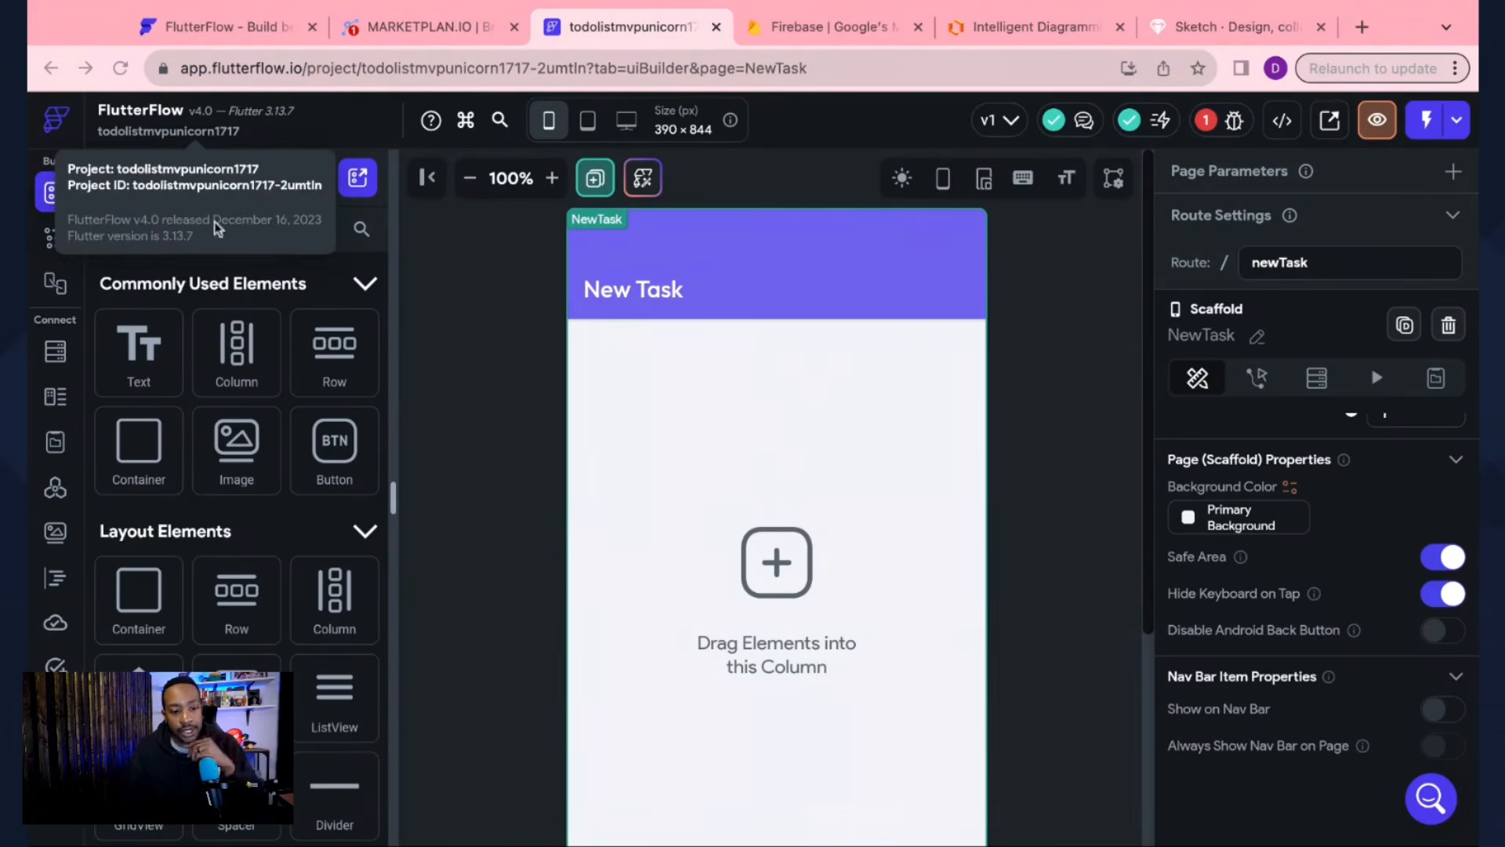
# Step: Add a Form Validation widget to the NewTask page's column
pyautogui.click(468, 291)
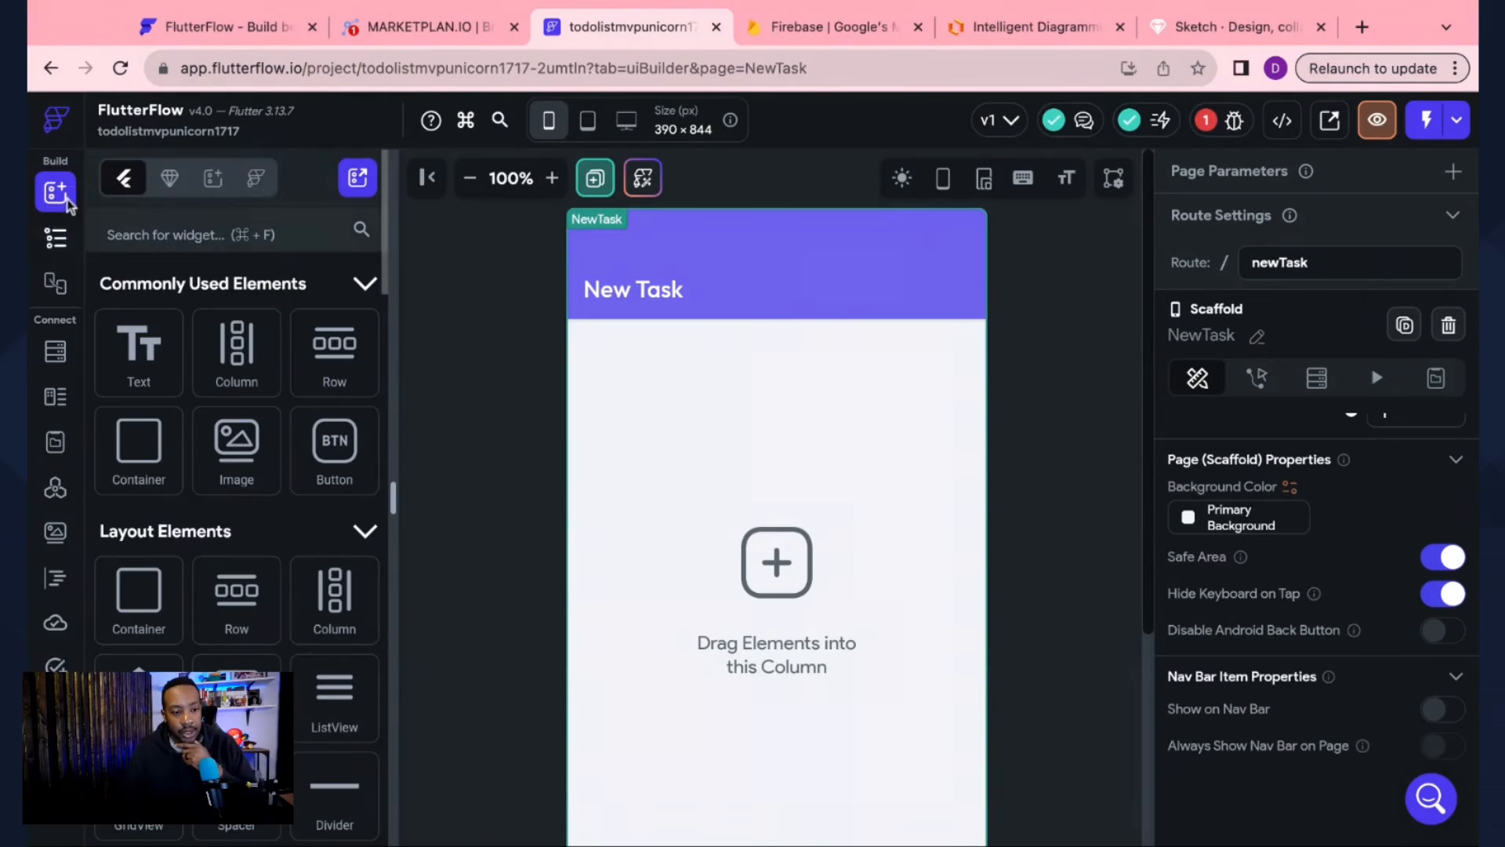
pyautogui.click(188, 223)
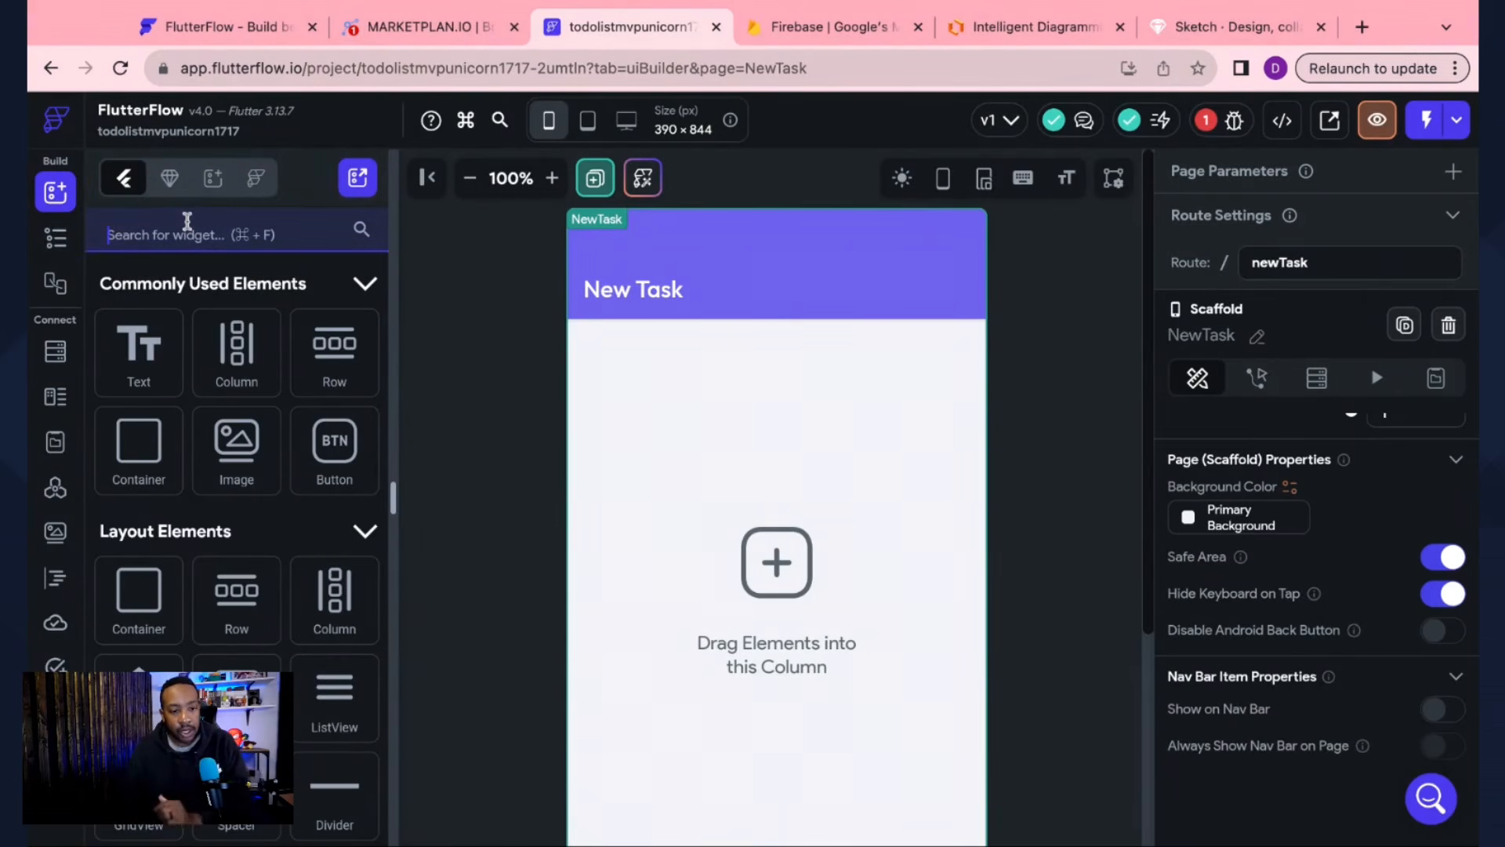
pyautogui.write('Validation')
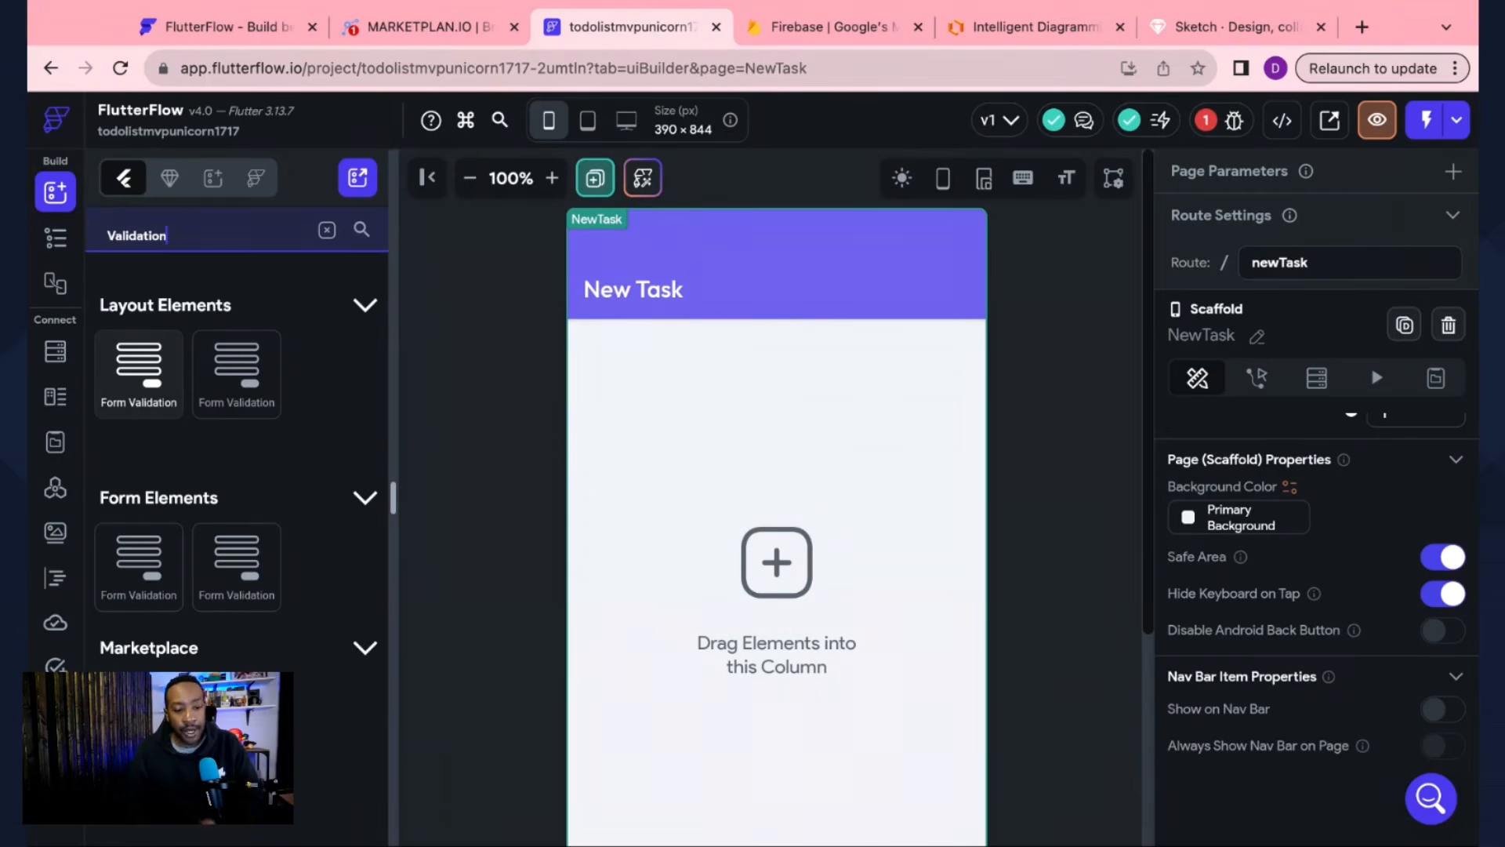
pyautogui.moveTo(139, 369); pyautogui.dragTo(740, 393)
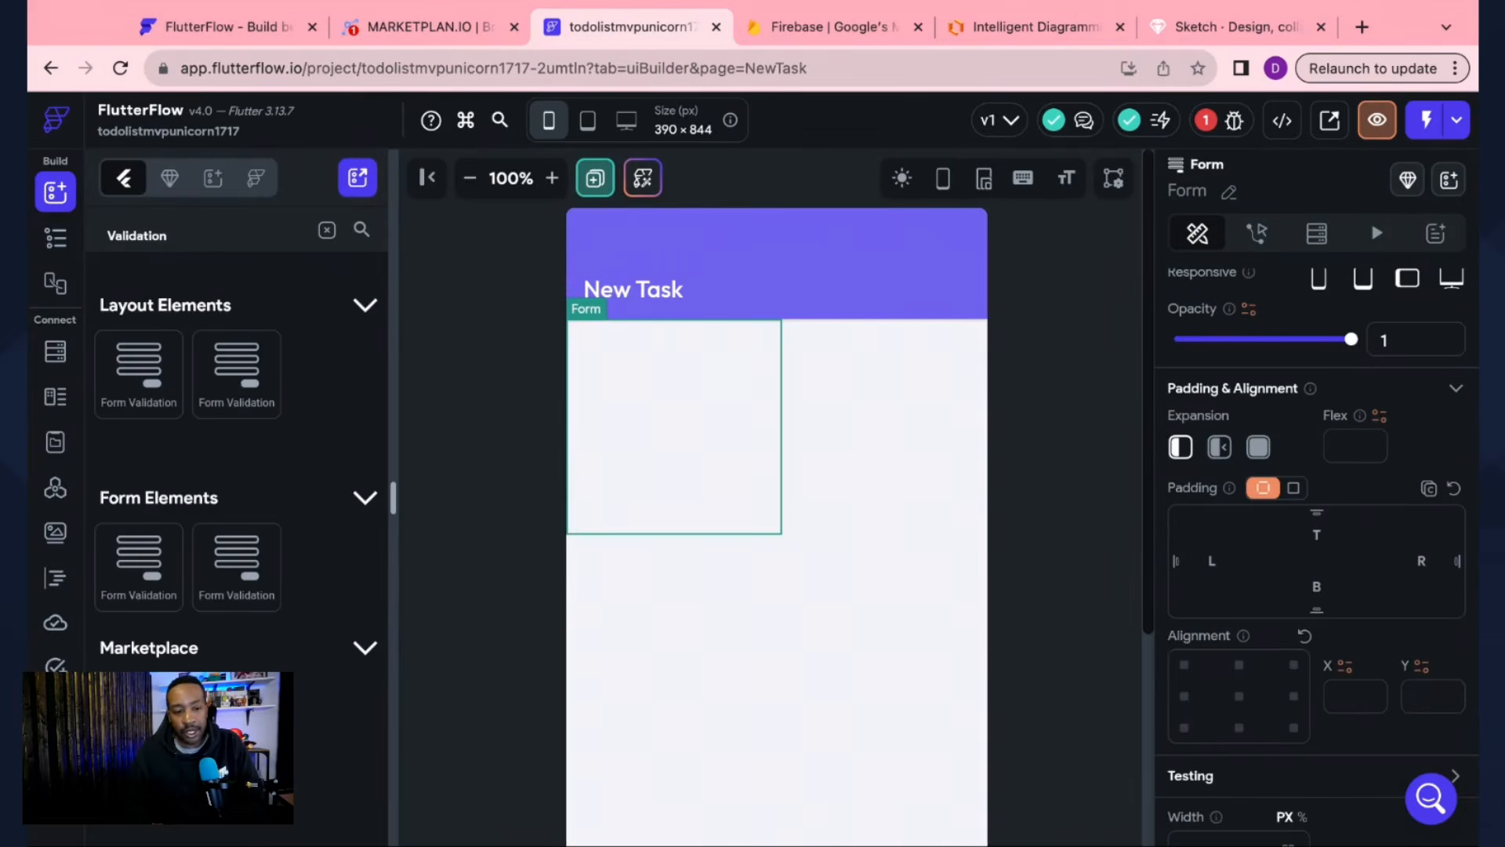
# Step: Set the form's width to infinity so it spans the full page
pyautogui.click(55, 237)
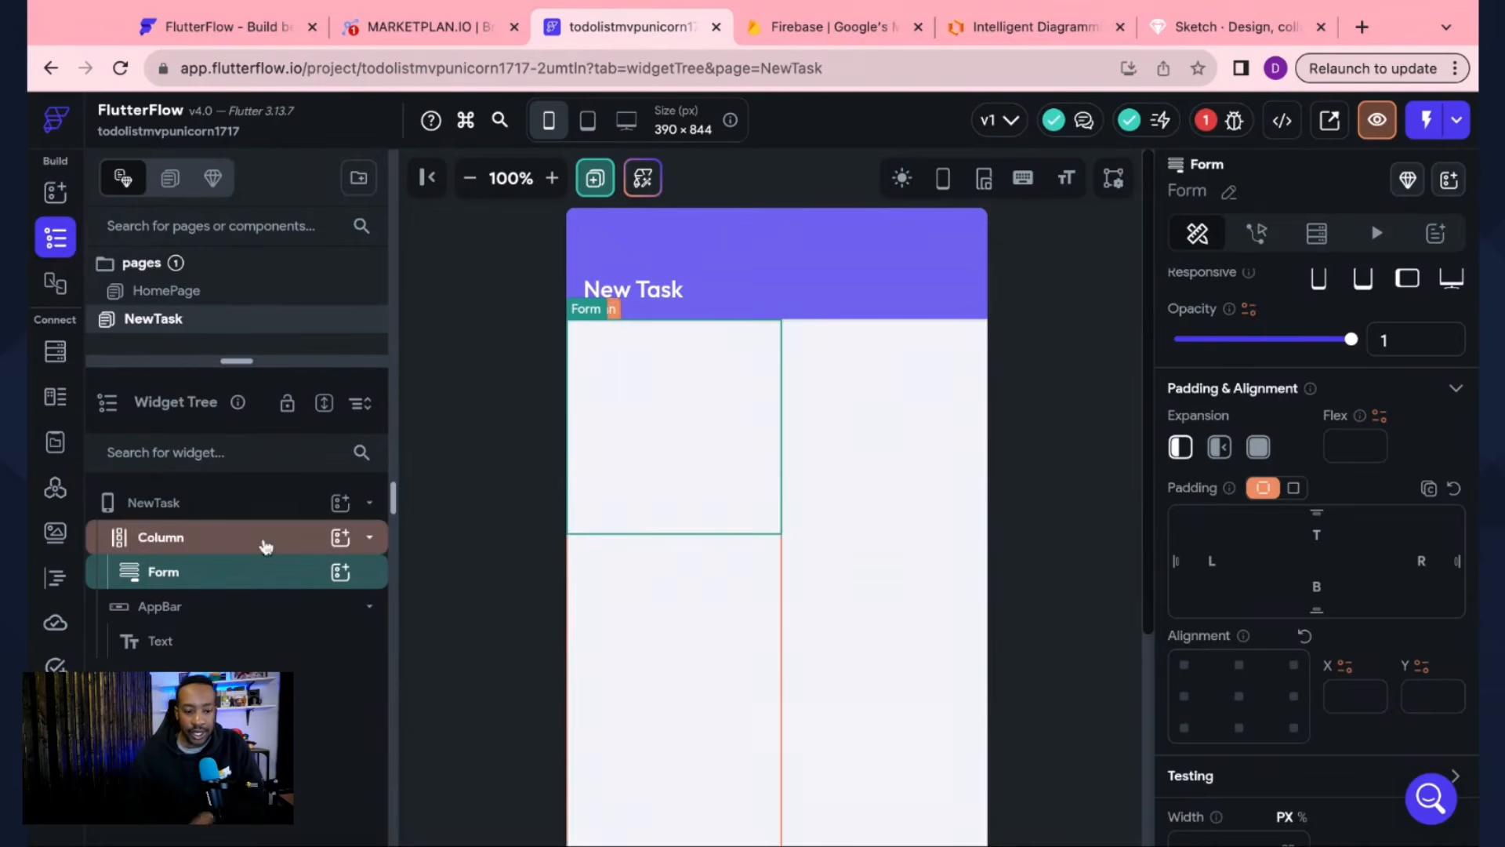
pyautogui.scroll(-2, 1376, 534)
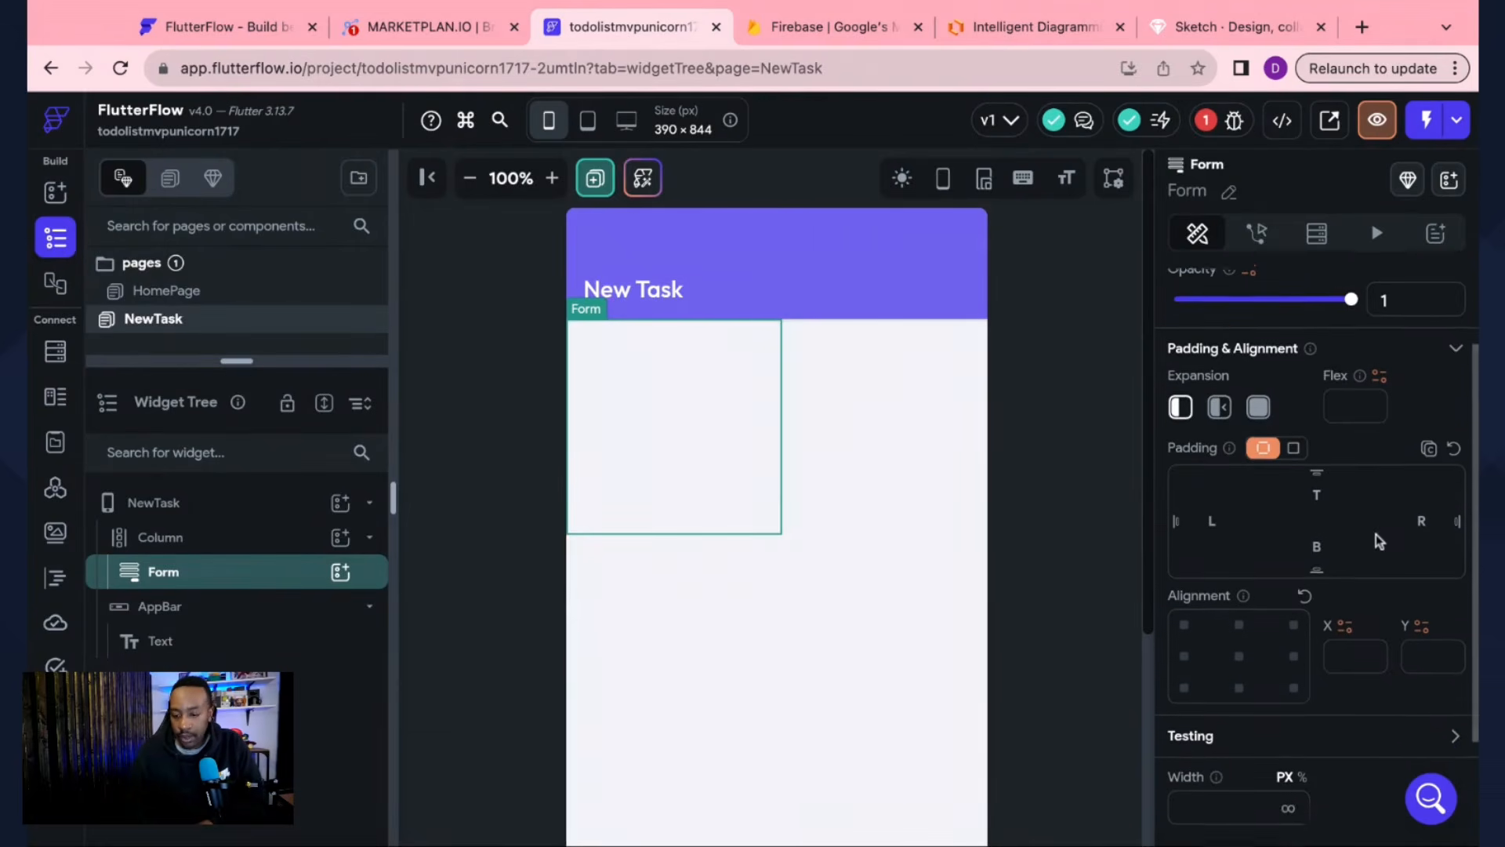
pyautogui.scroll(-2, 1290, 643)
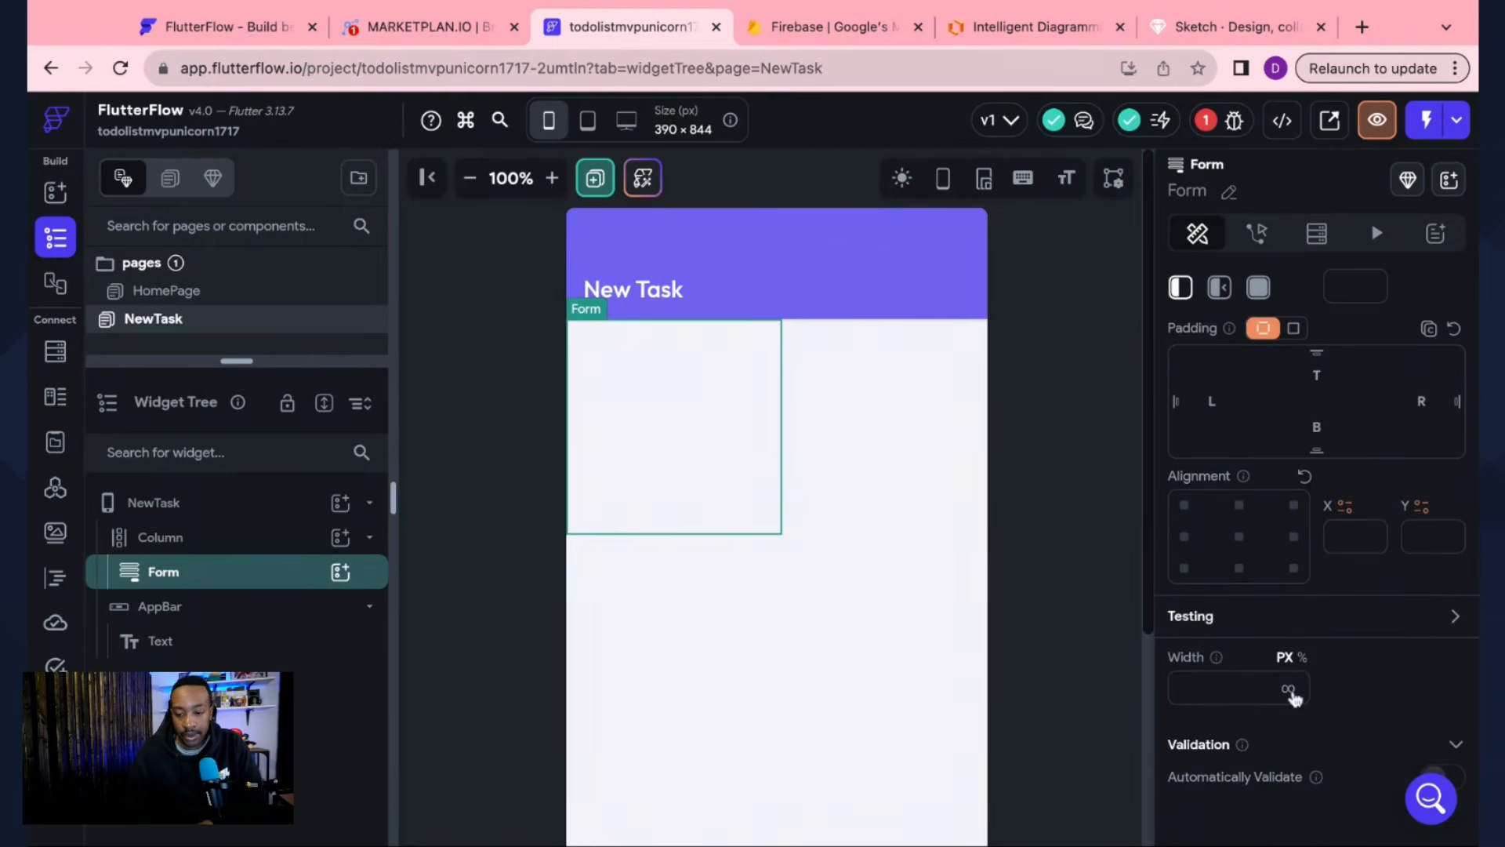
pyautogui.click(1289, 690)
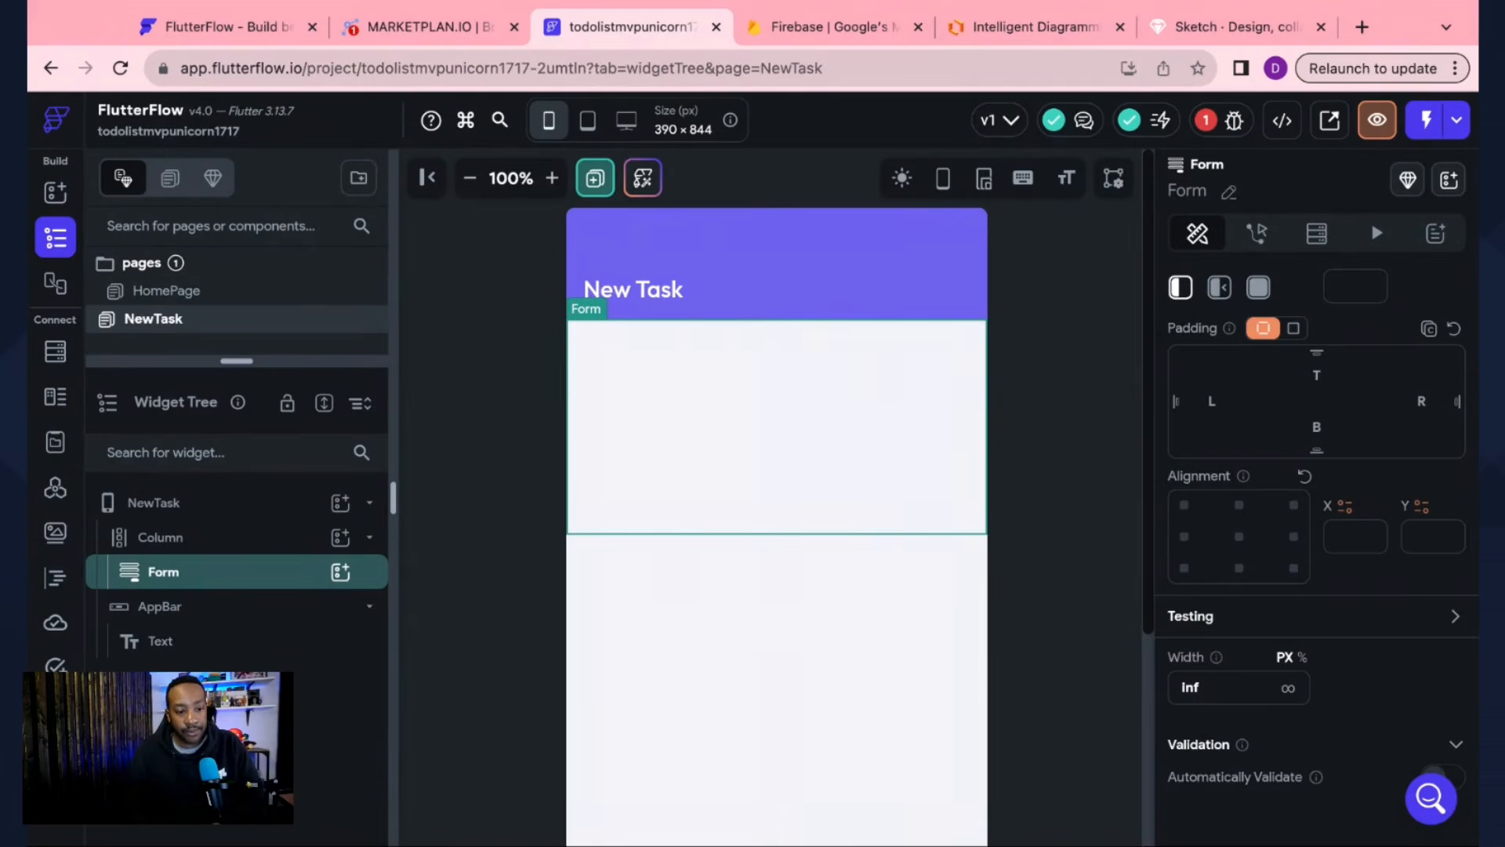
pyautogui.click(55, 196)
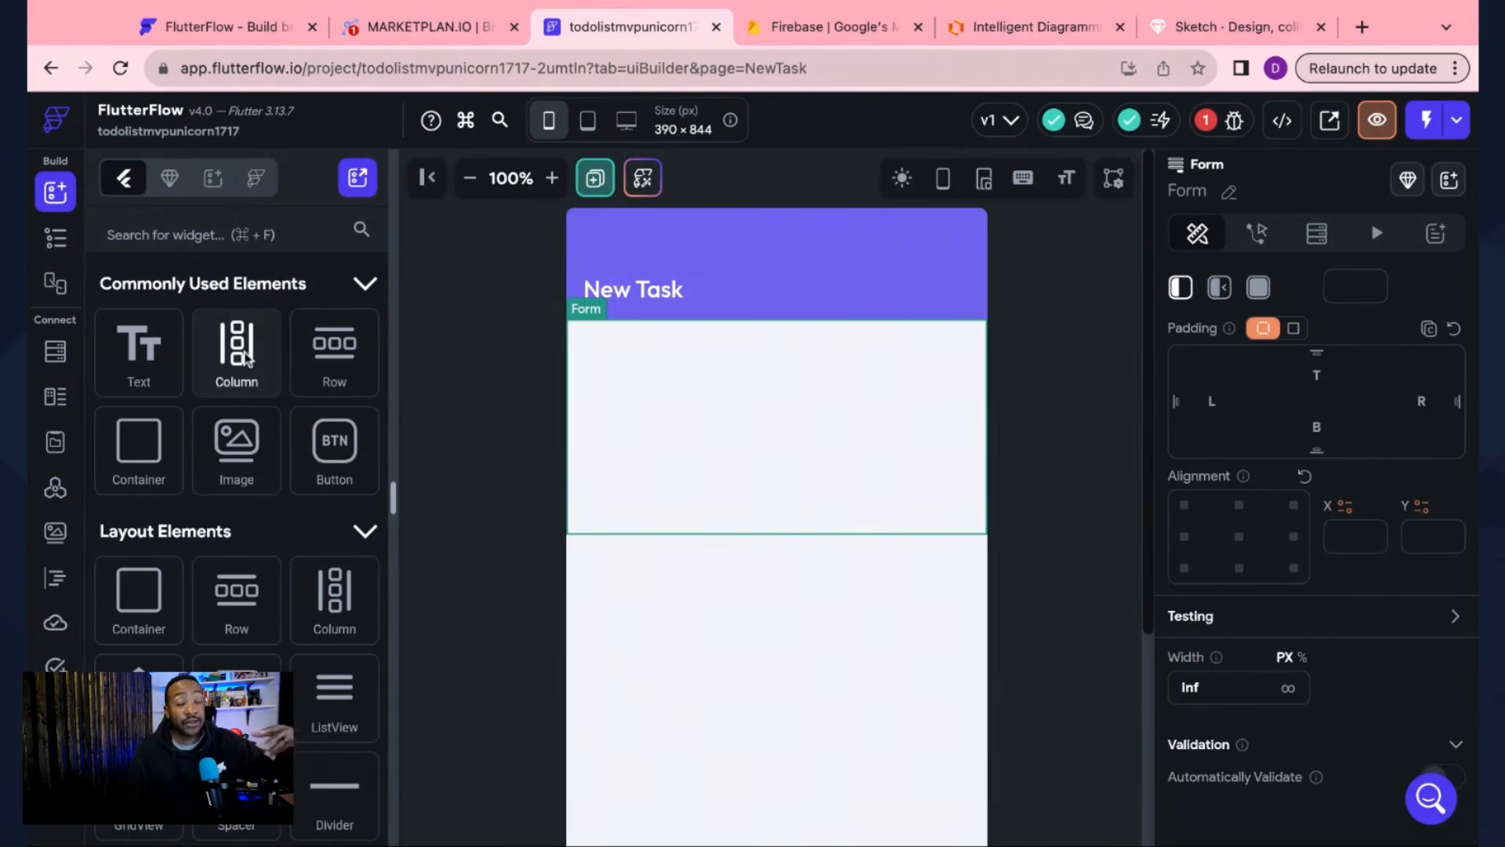
# Step: Place a Column inside the form
pyautogui.moveTo(236, 353); pyautogui.dragTo(798, 405)
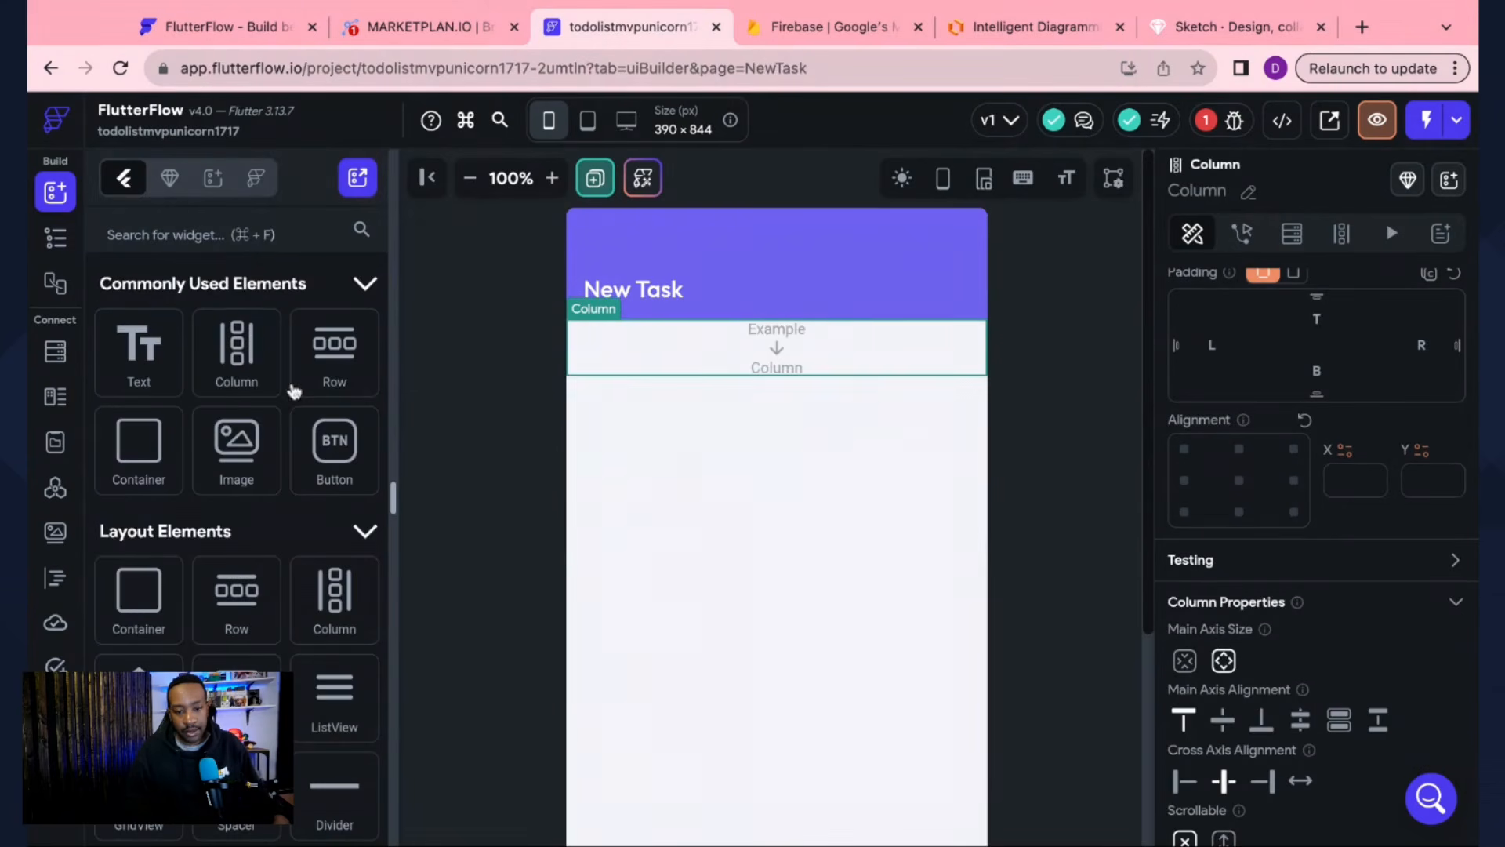
pyautogui.click(50, 242)
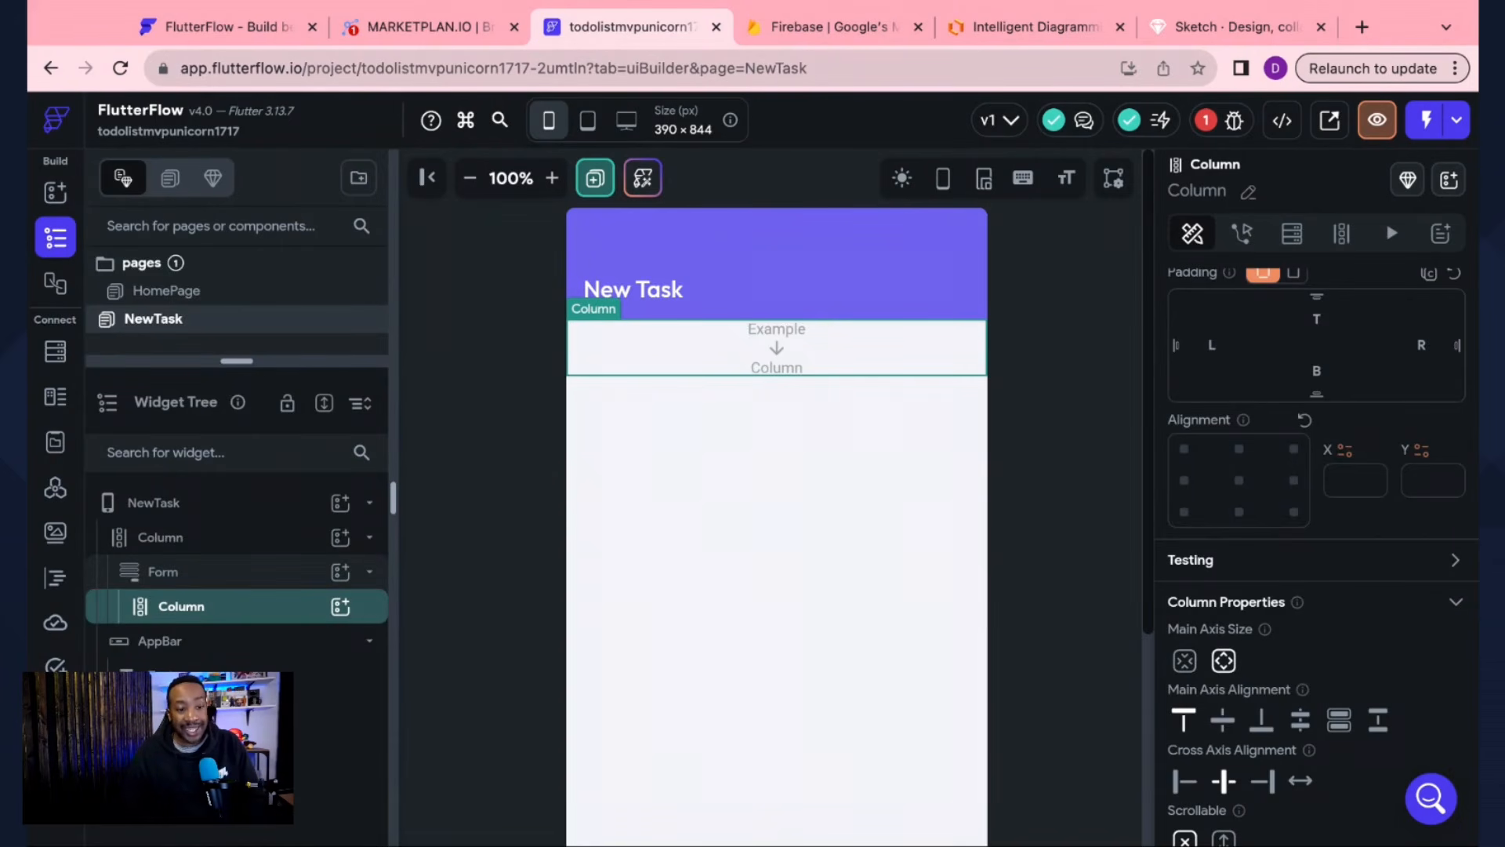
pyautogui.click(55, 192)
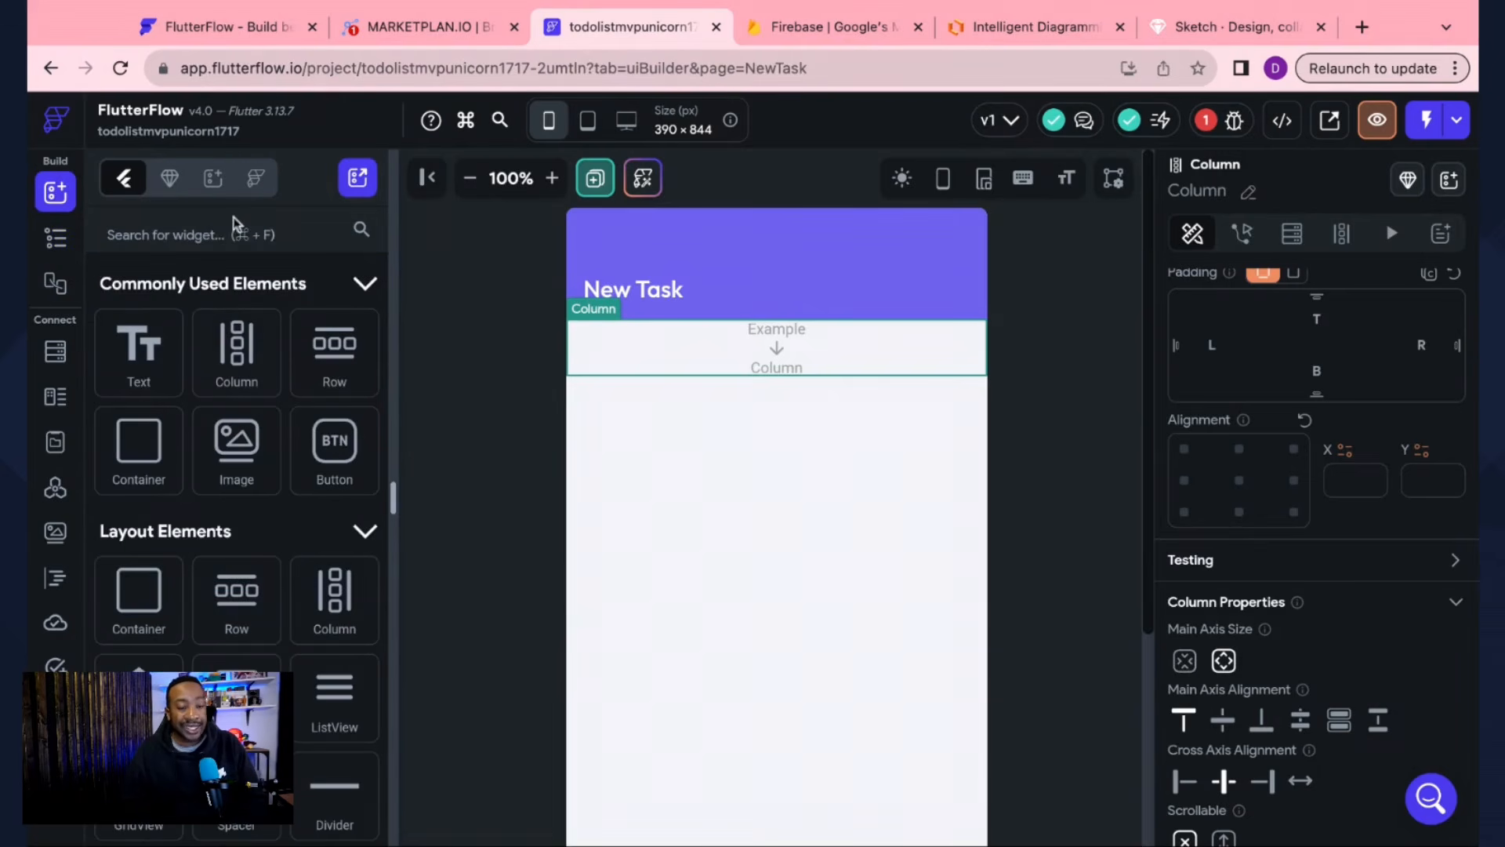
# Step: Add two TextField widgets into the form's column
pyautogui.scroll(-15, 244, 531)
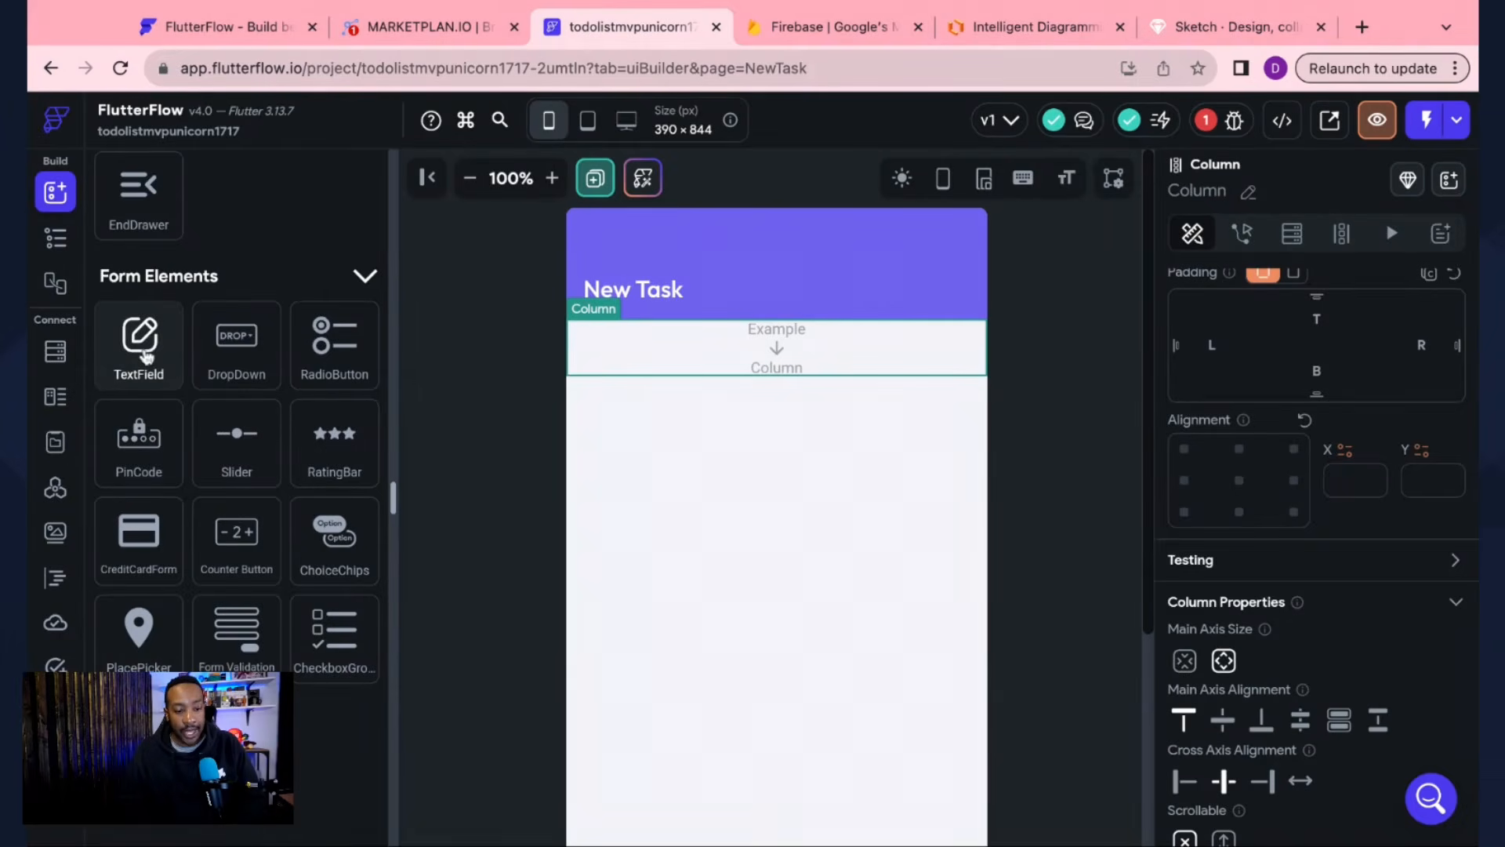
pyautogui.moveTo(143, 349); pyautogui.dragTo(736, 382)
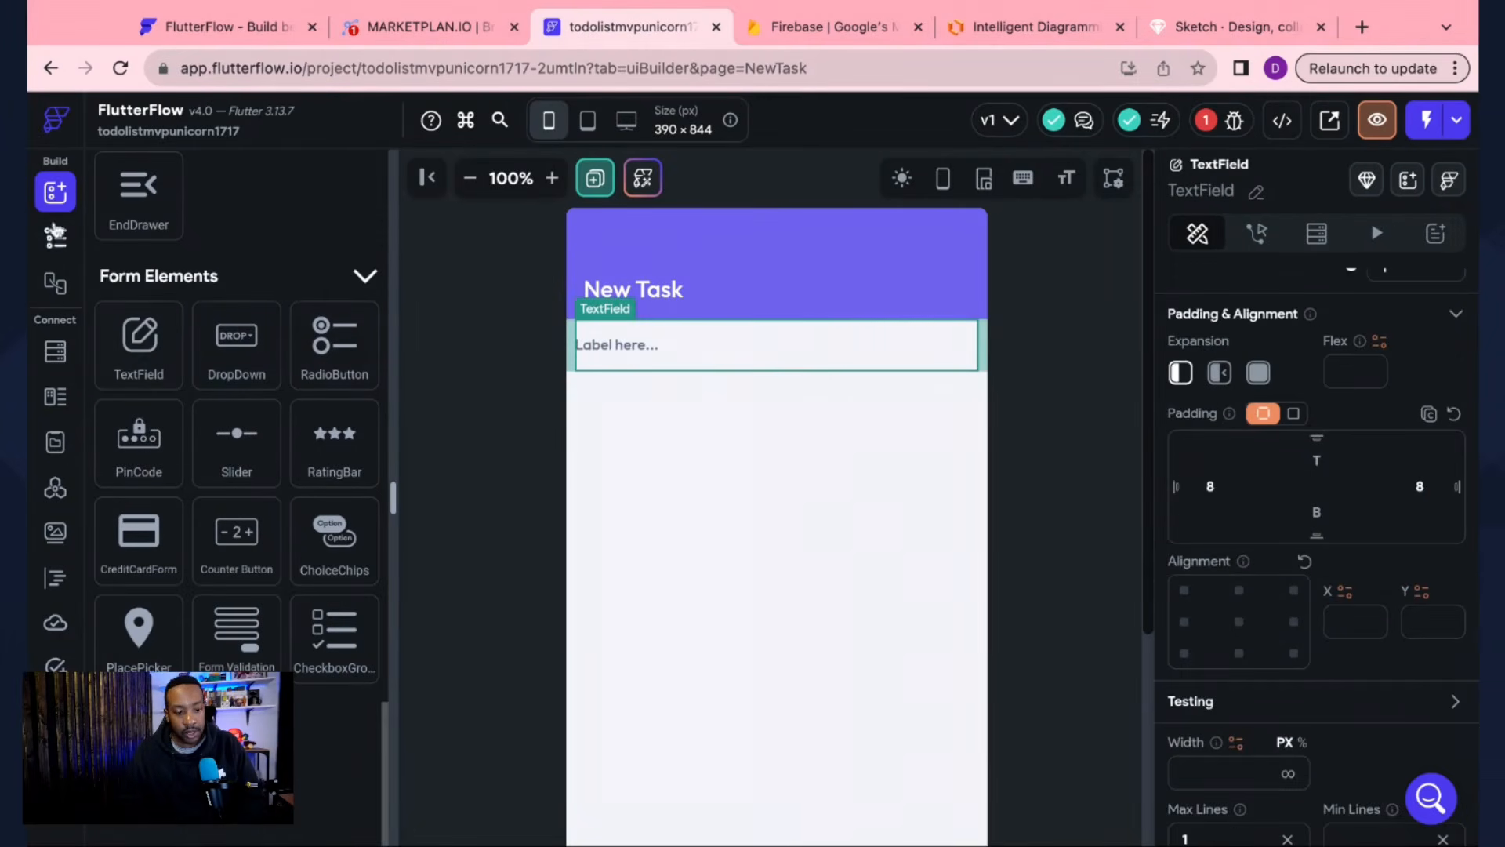
pyautogui.moveTo(139, 362); pyautogui.dragTo(776, 396)
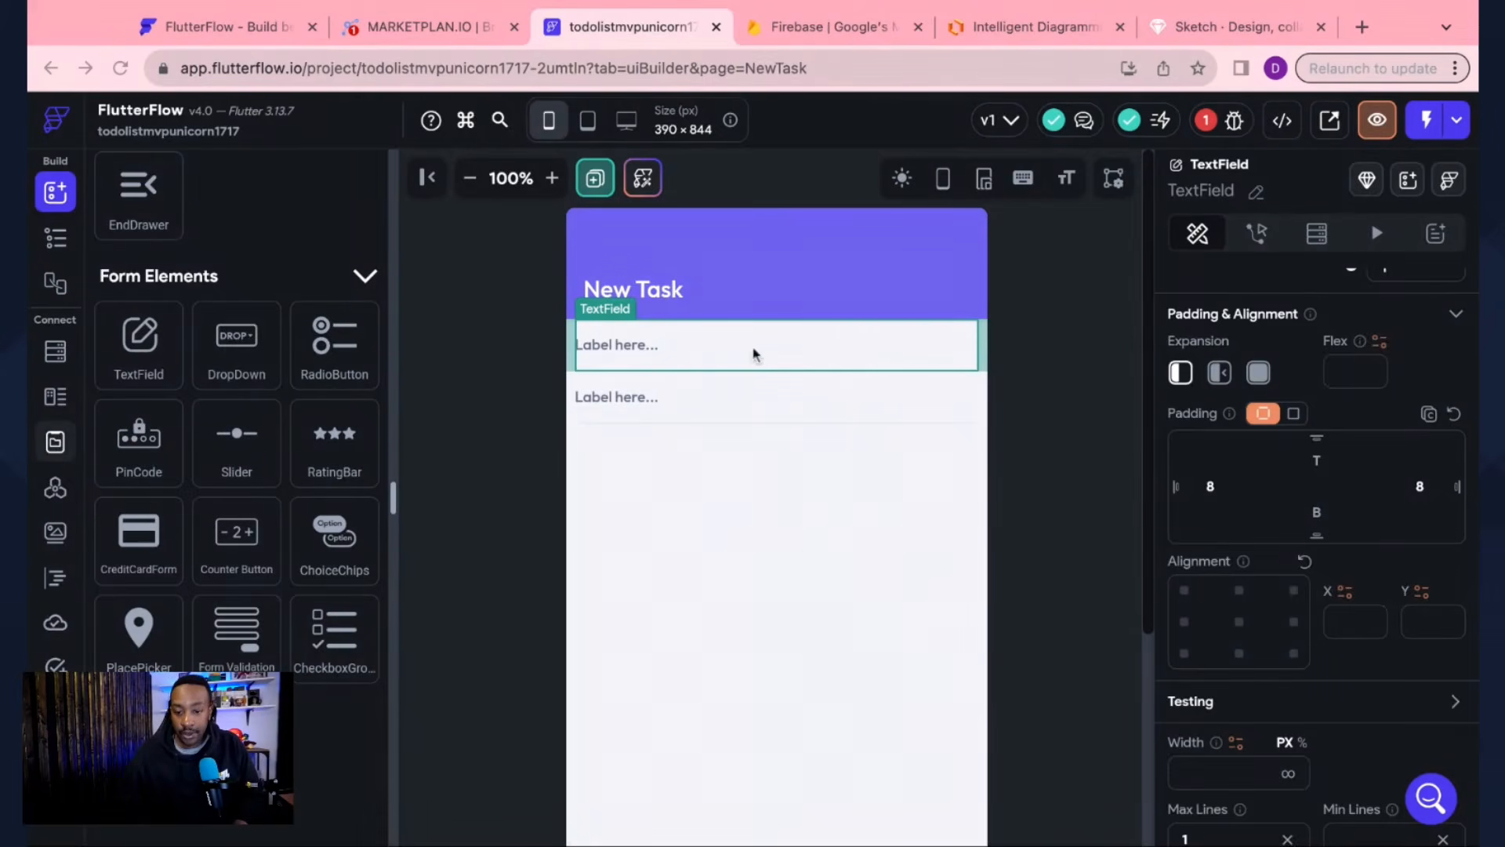
pyautogui.click(682, 399)
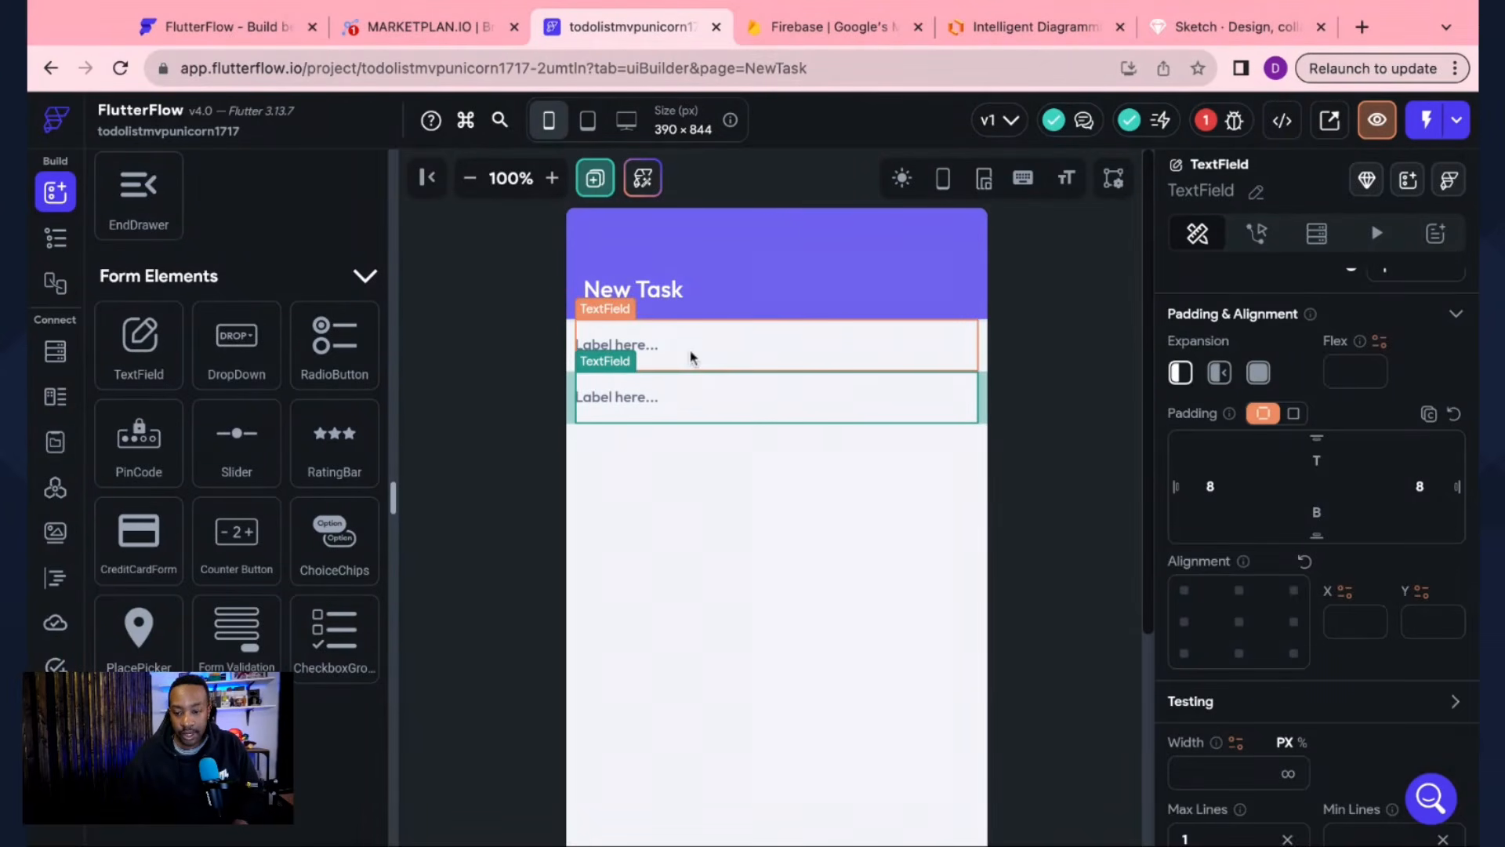
pyautogui.click(690, 362)
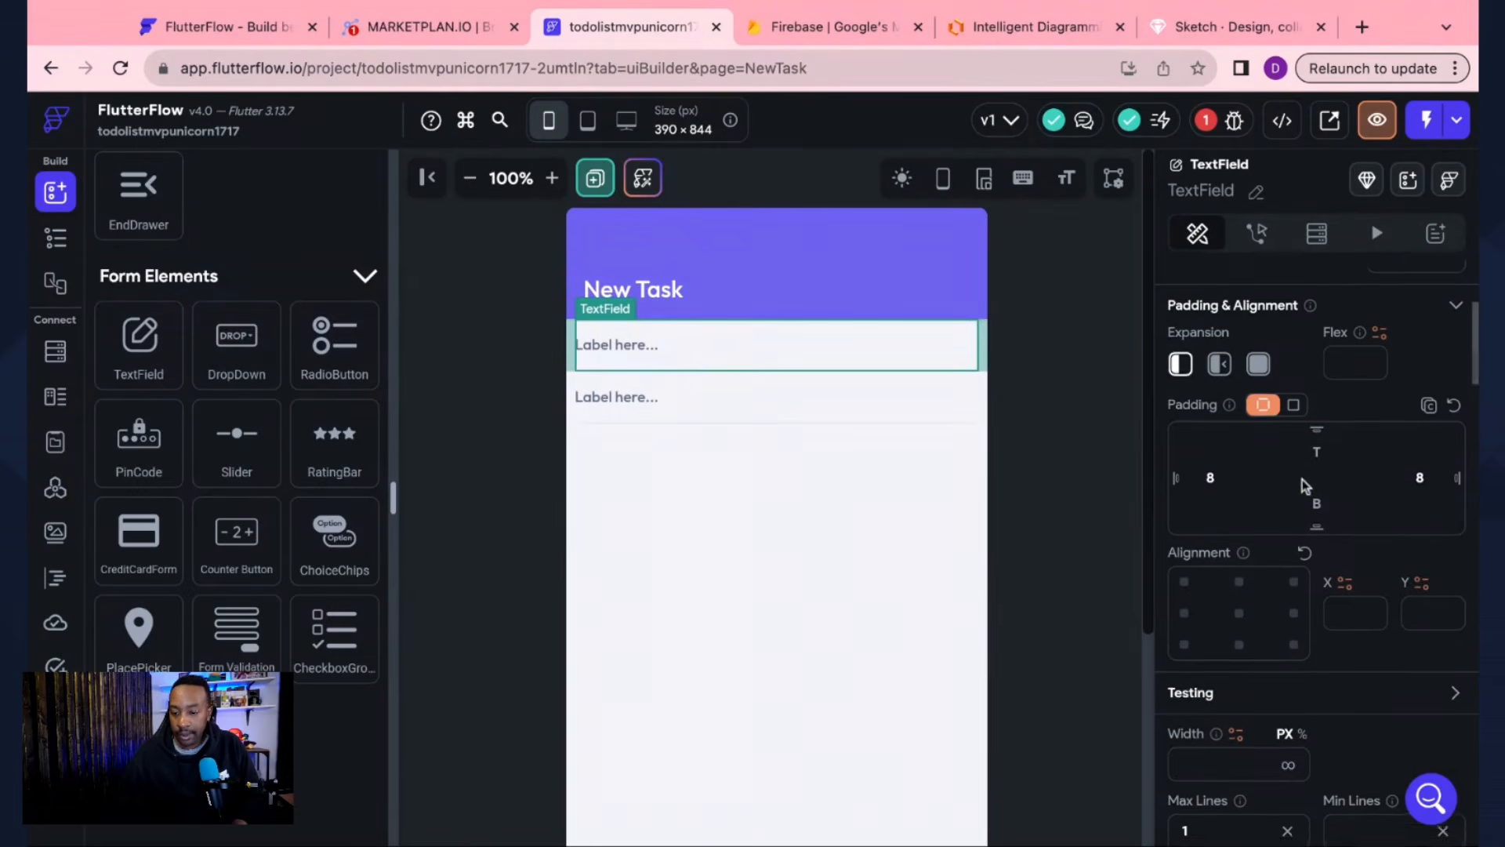
pyautogui.scroll(3, 1301, 480)
pyautogui.scroll(-1, 1302, 480)
pyautogui.scroll(-6, 1302, 480)
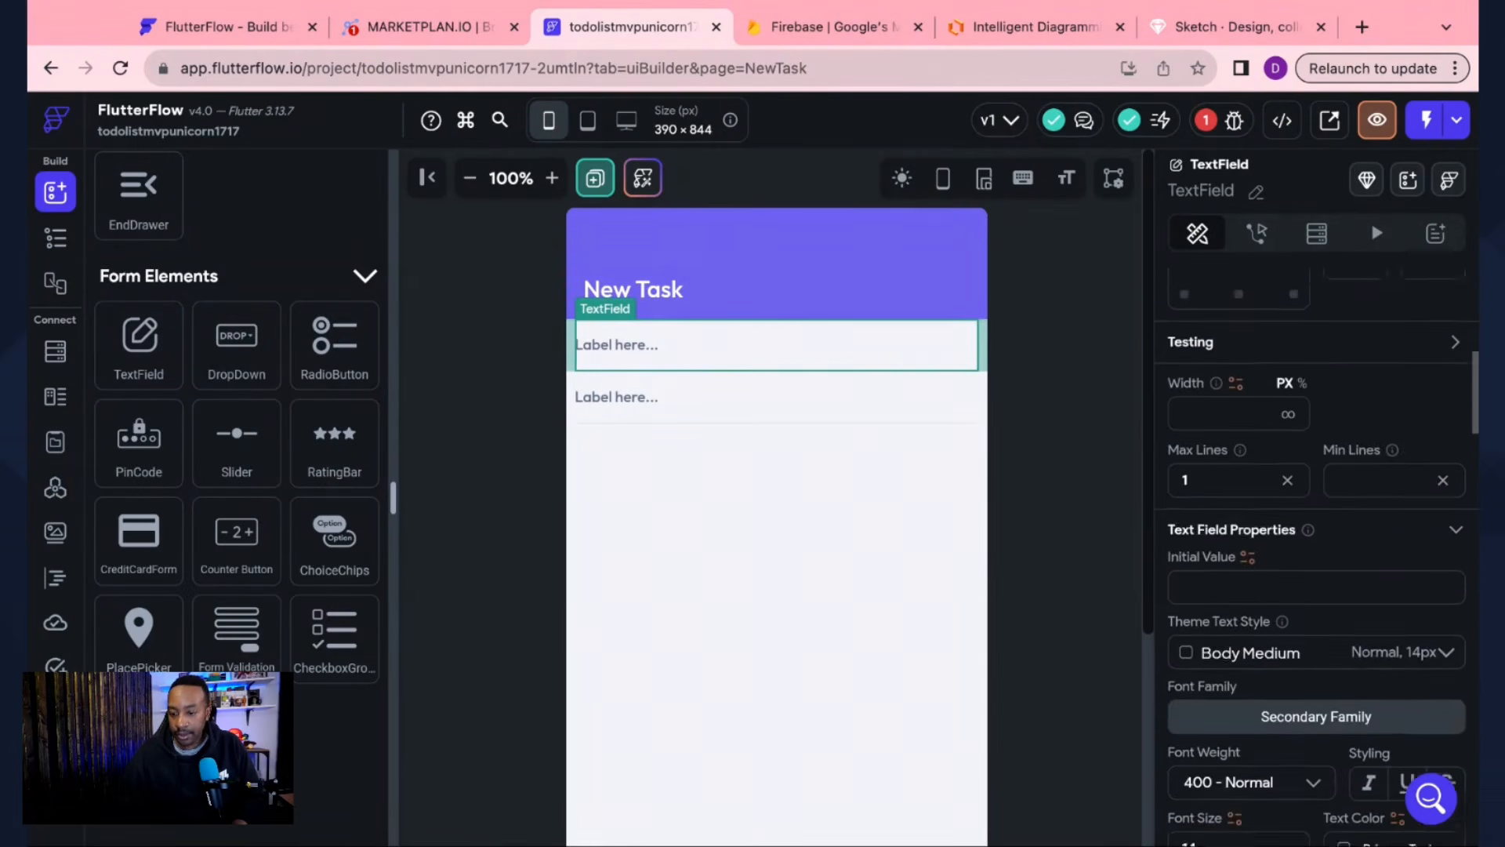
pyautogui.scroll(-5, 1318, 557)
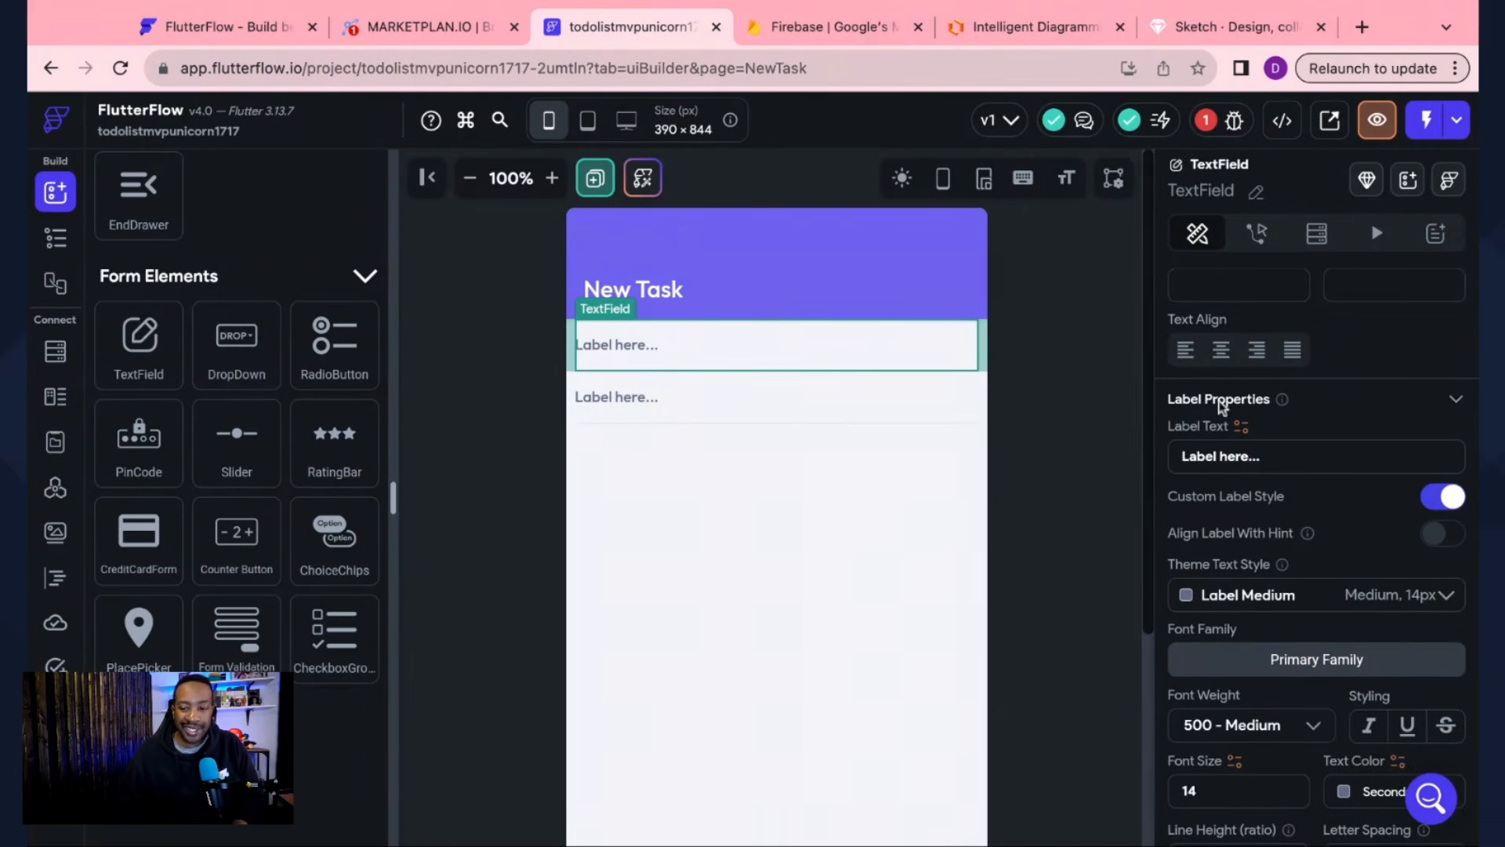
# Step: Set the two text field labels to 'Task Name' and 'Task Description'
pyautogui.tripleClick(1275, 457)
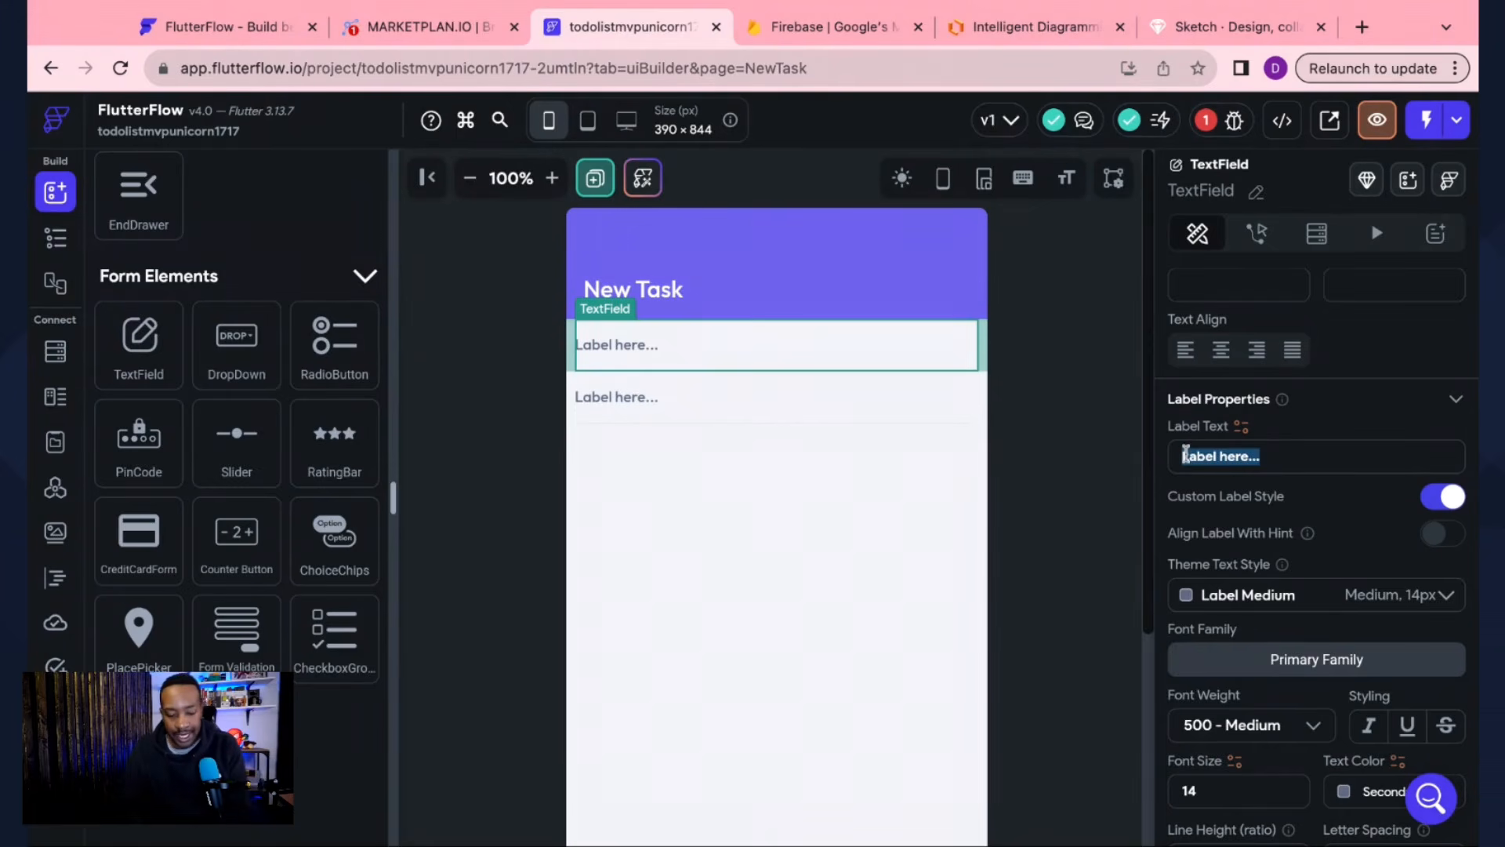
pyautogui.write('Task')
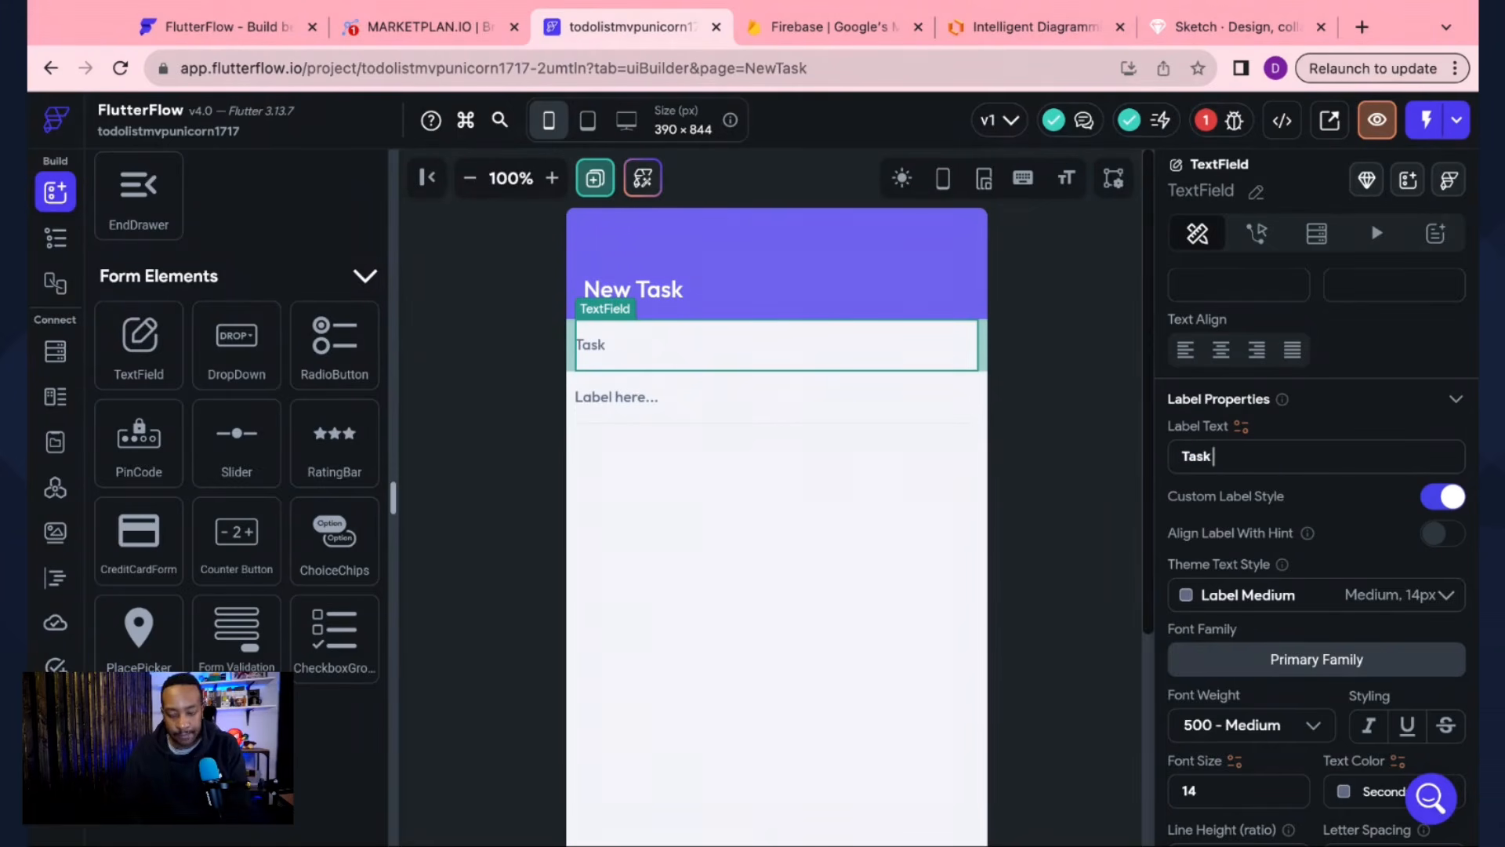
pyautogui.write(' Name')
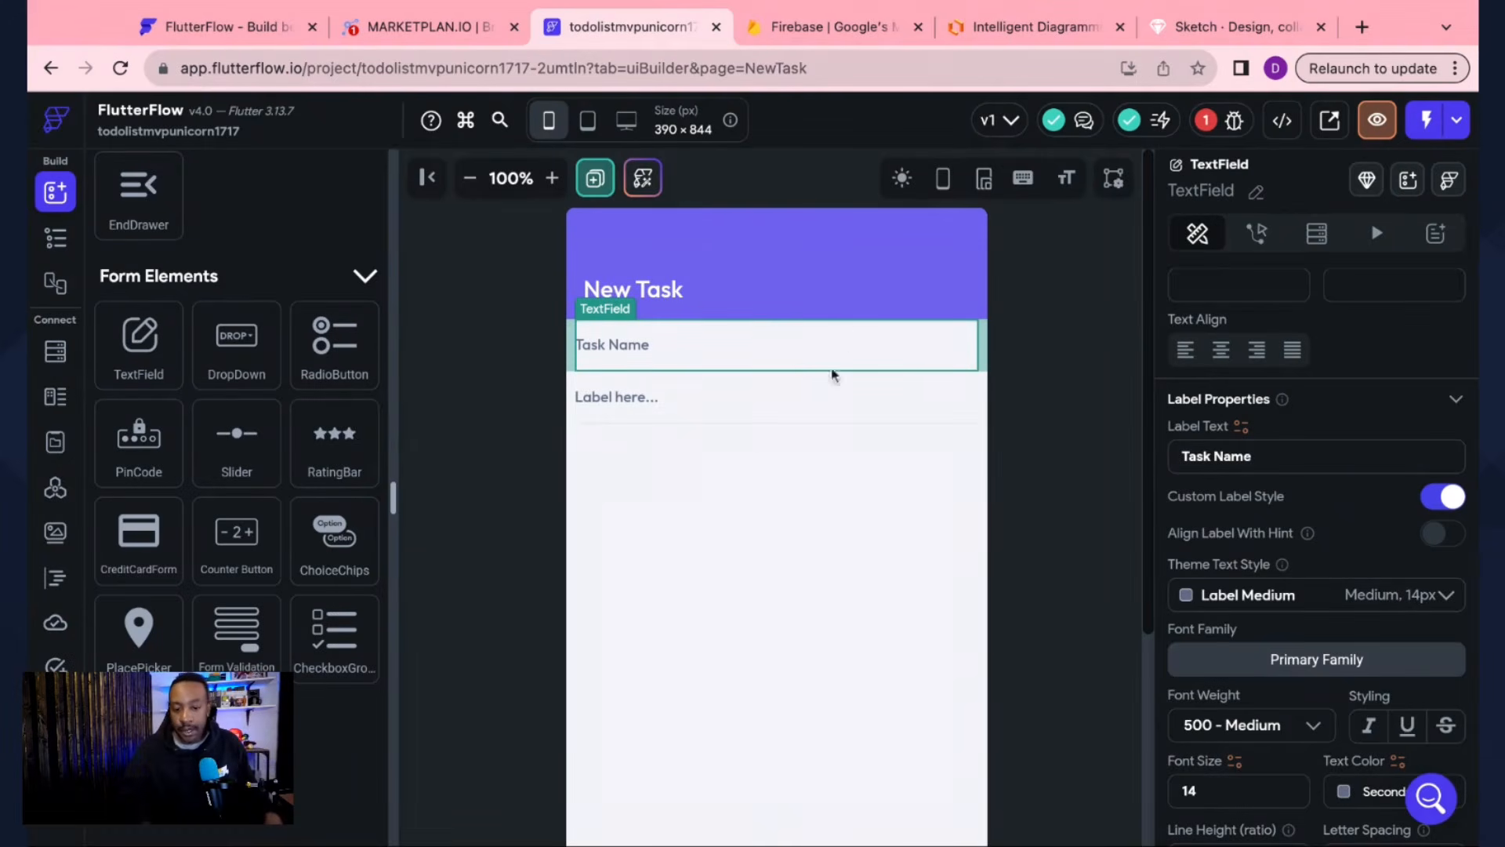
pyautogui.click(743, 409)
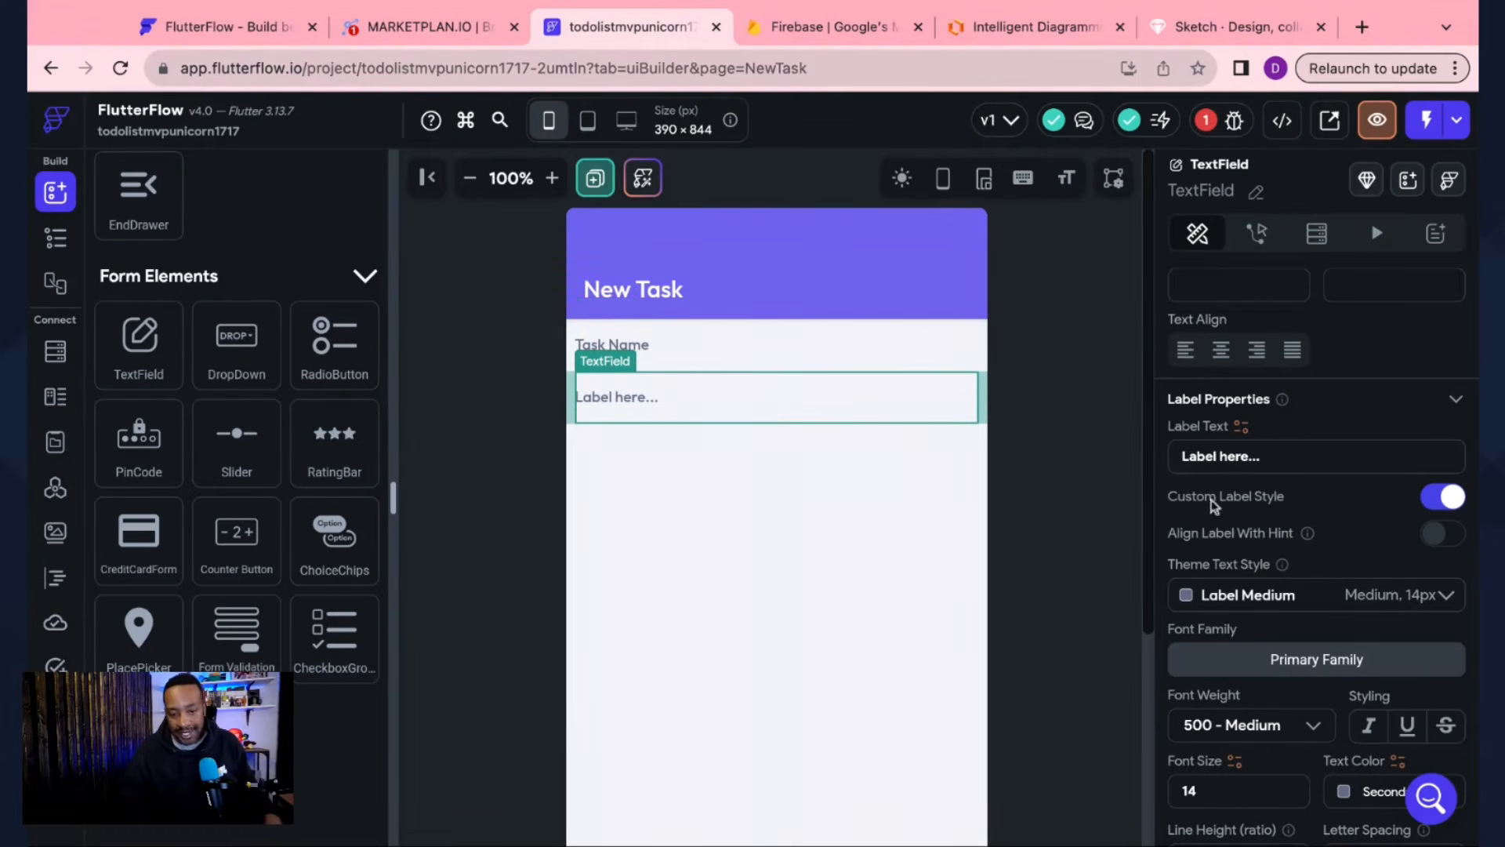
pyautogui.tripleClick(1295, 458)
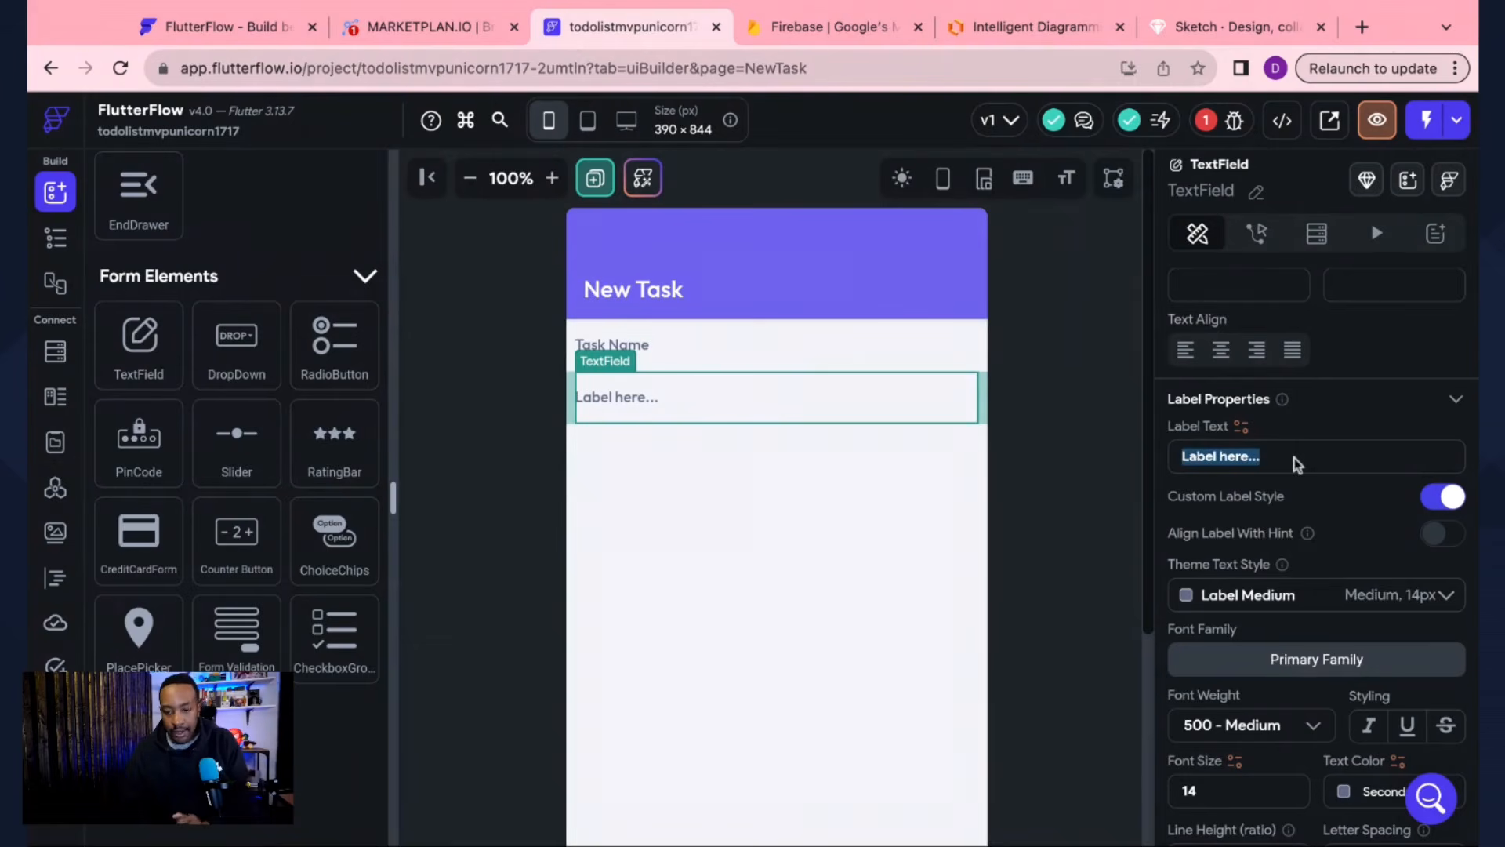
pyautogui.write('T')
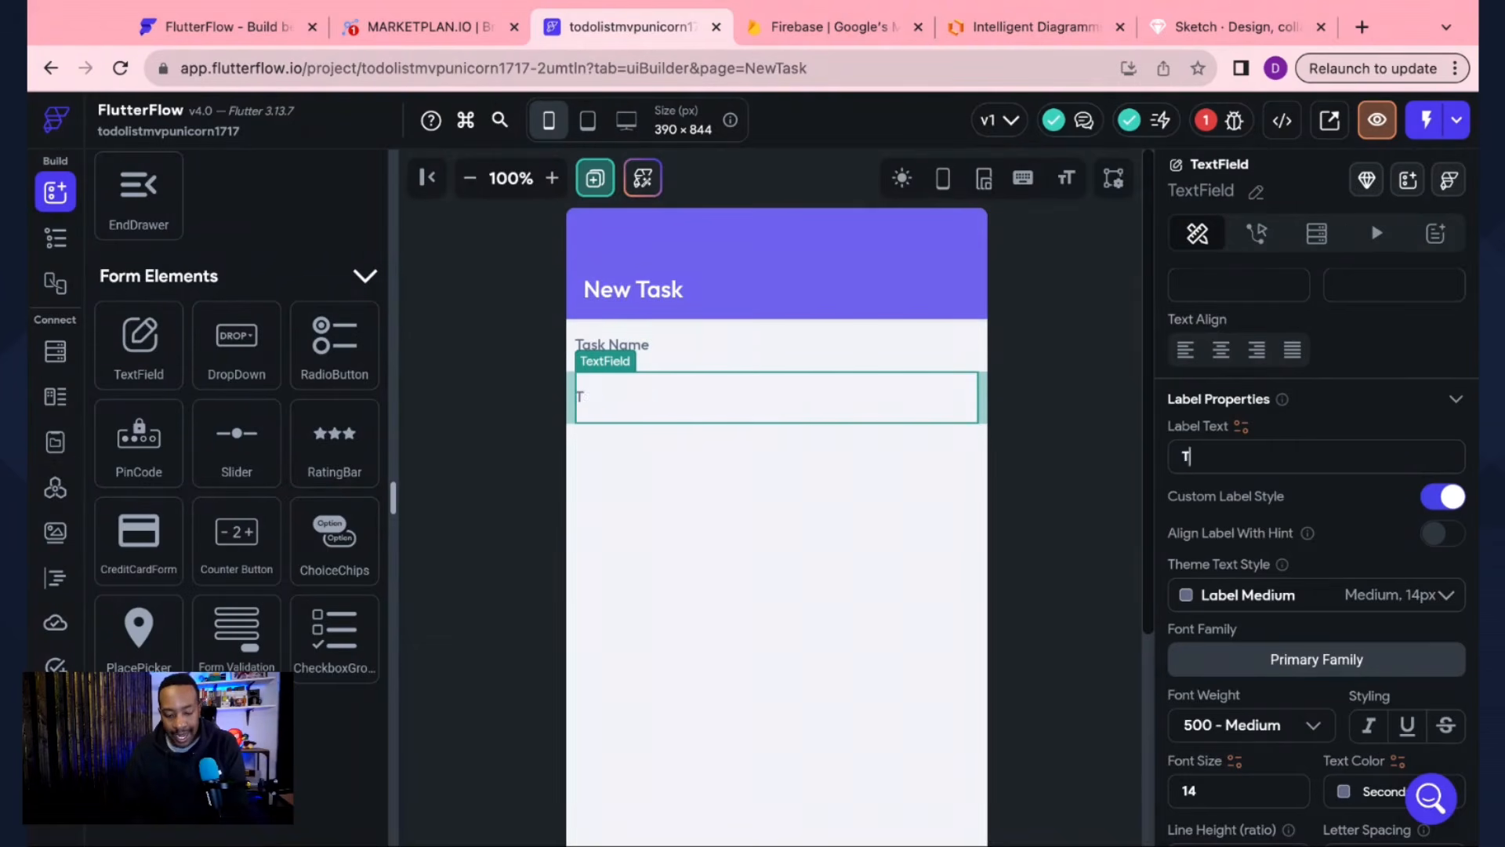
pyautogui.write('ask Description')
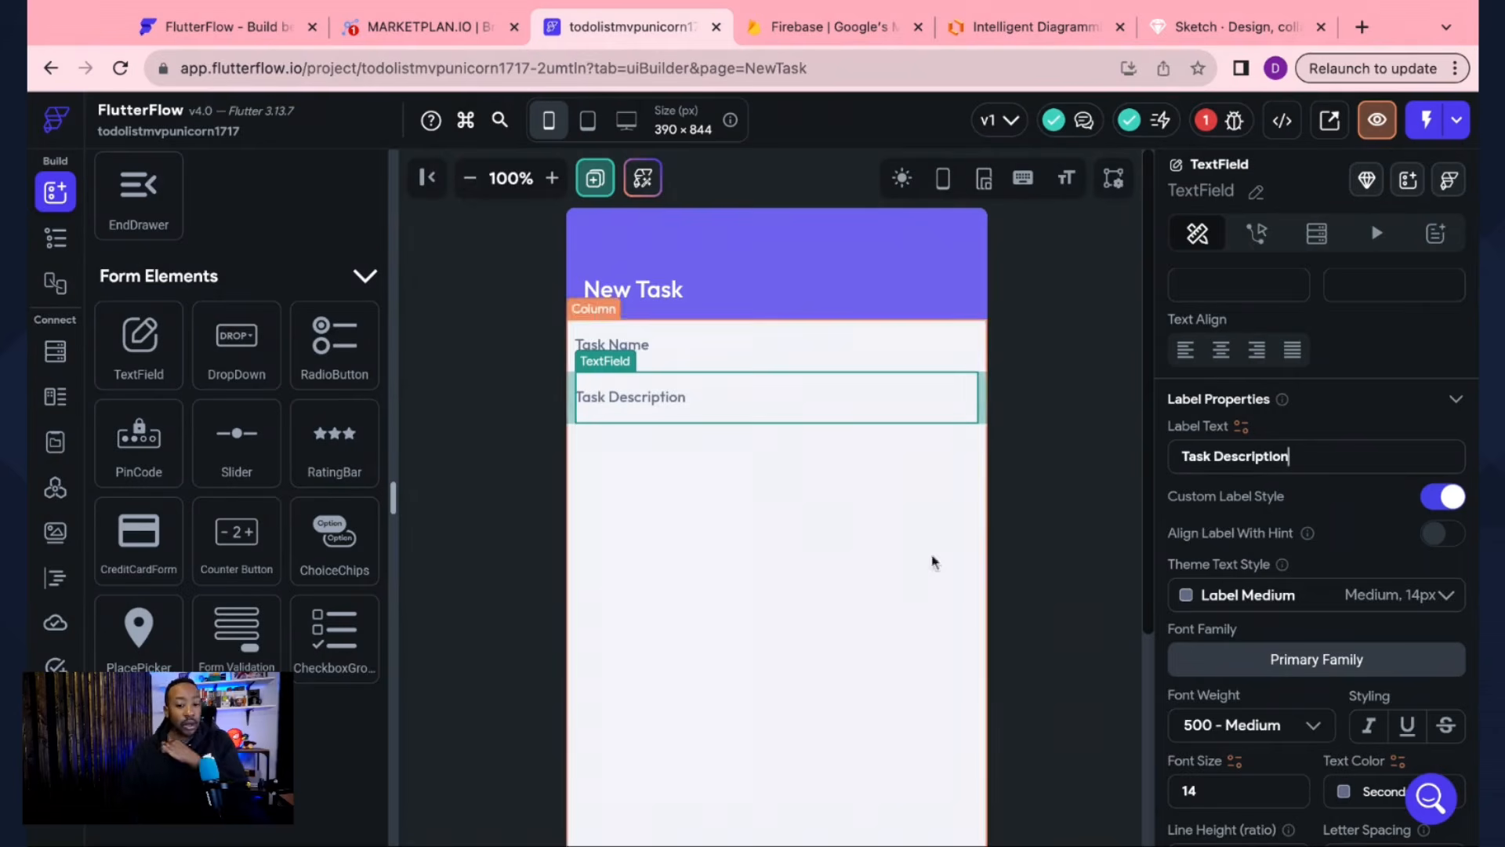
# Step: Deselect the fields and check the app plan in MarketPlan before returning
pyautogui.click(1017, 561)
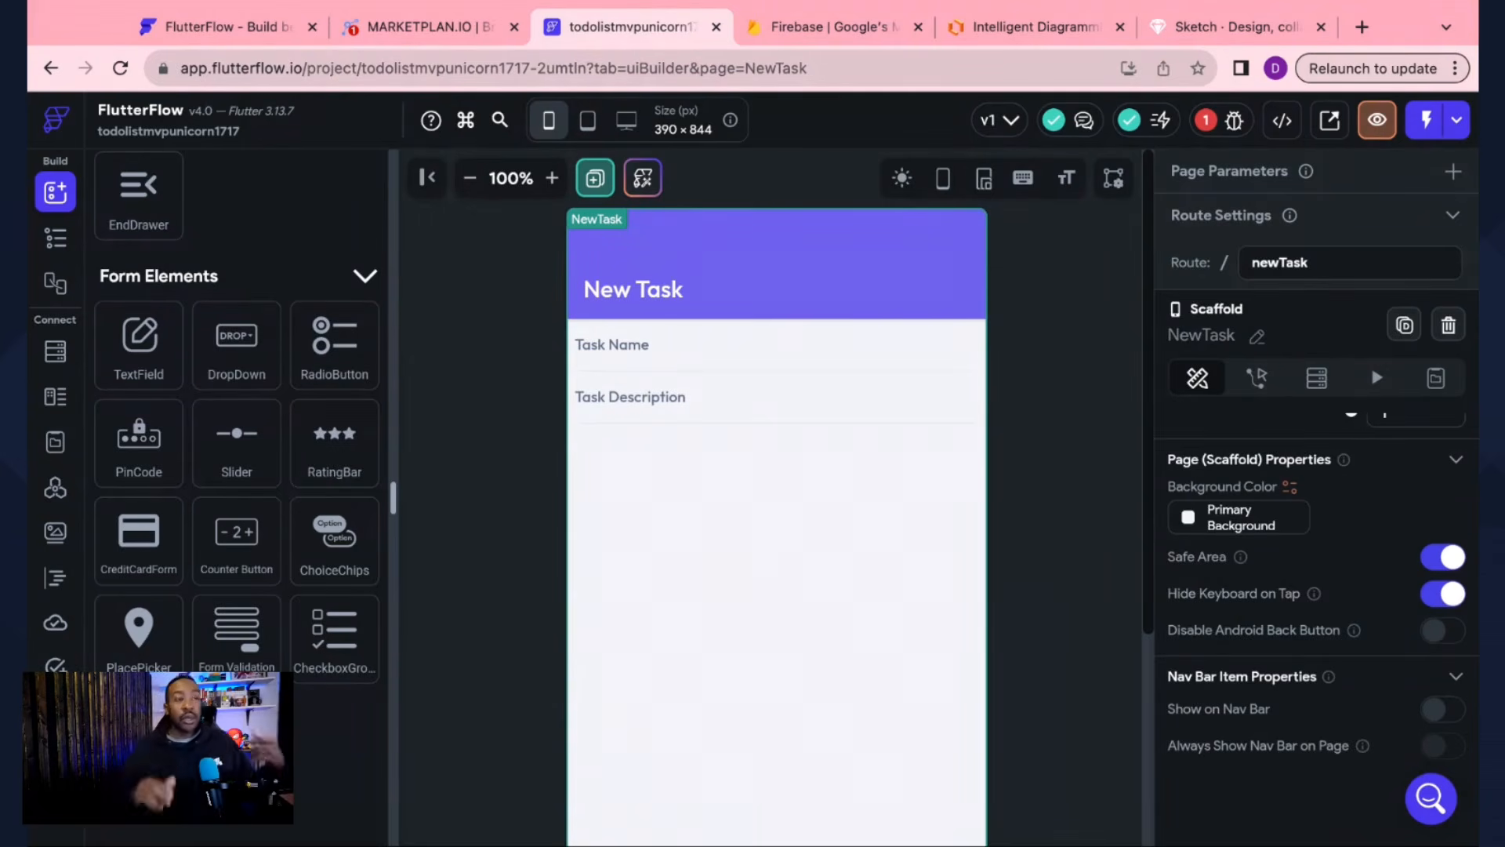
pyautogui.click(411, 30)
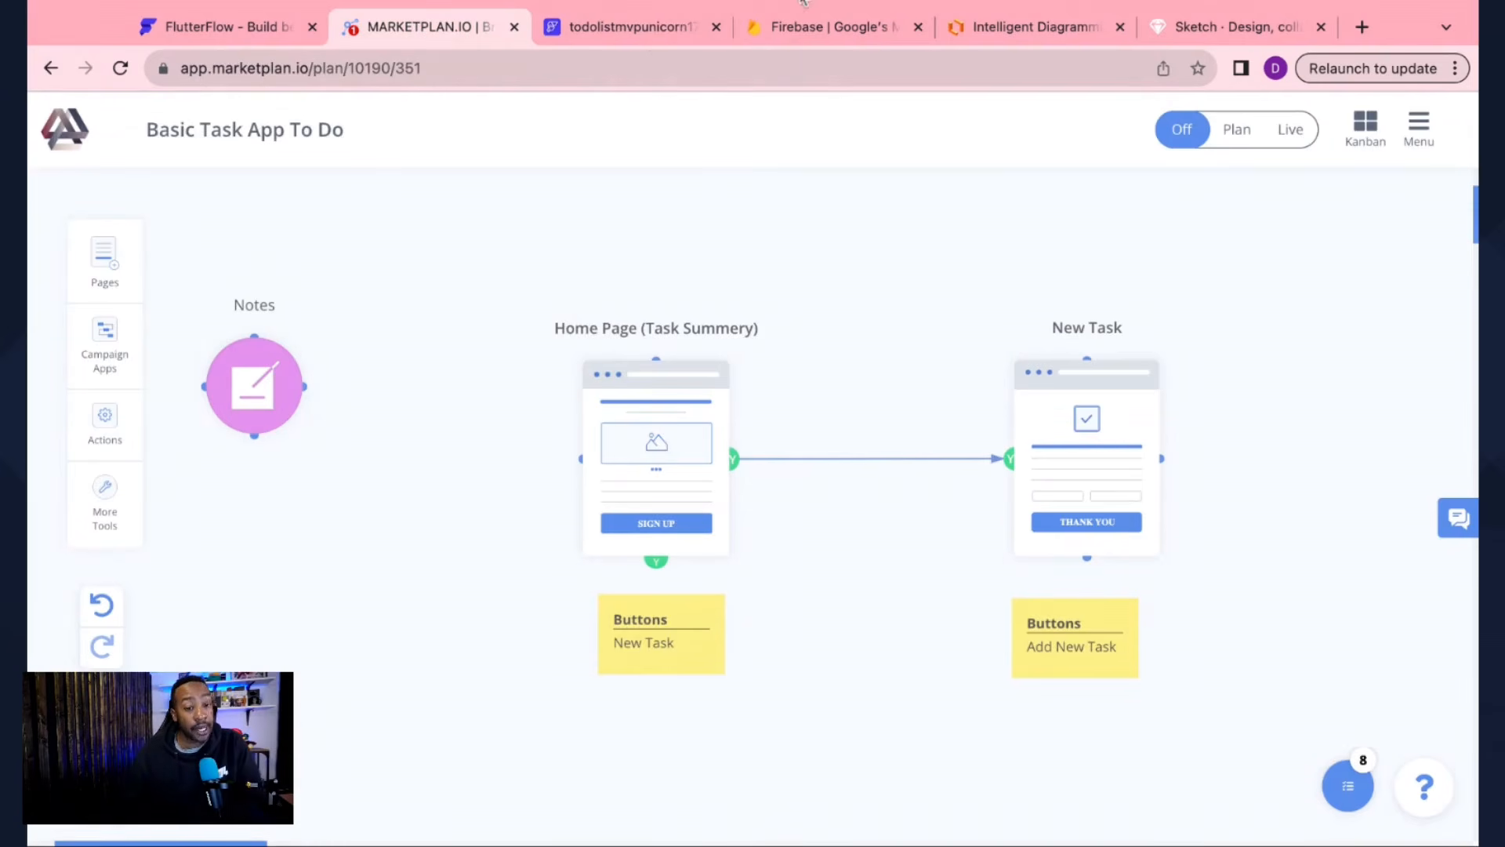
pyautogui.click(635, 28)
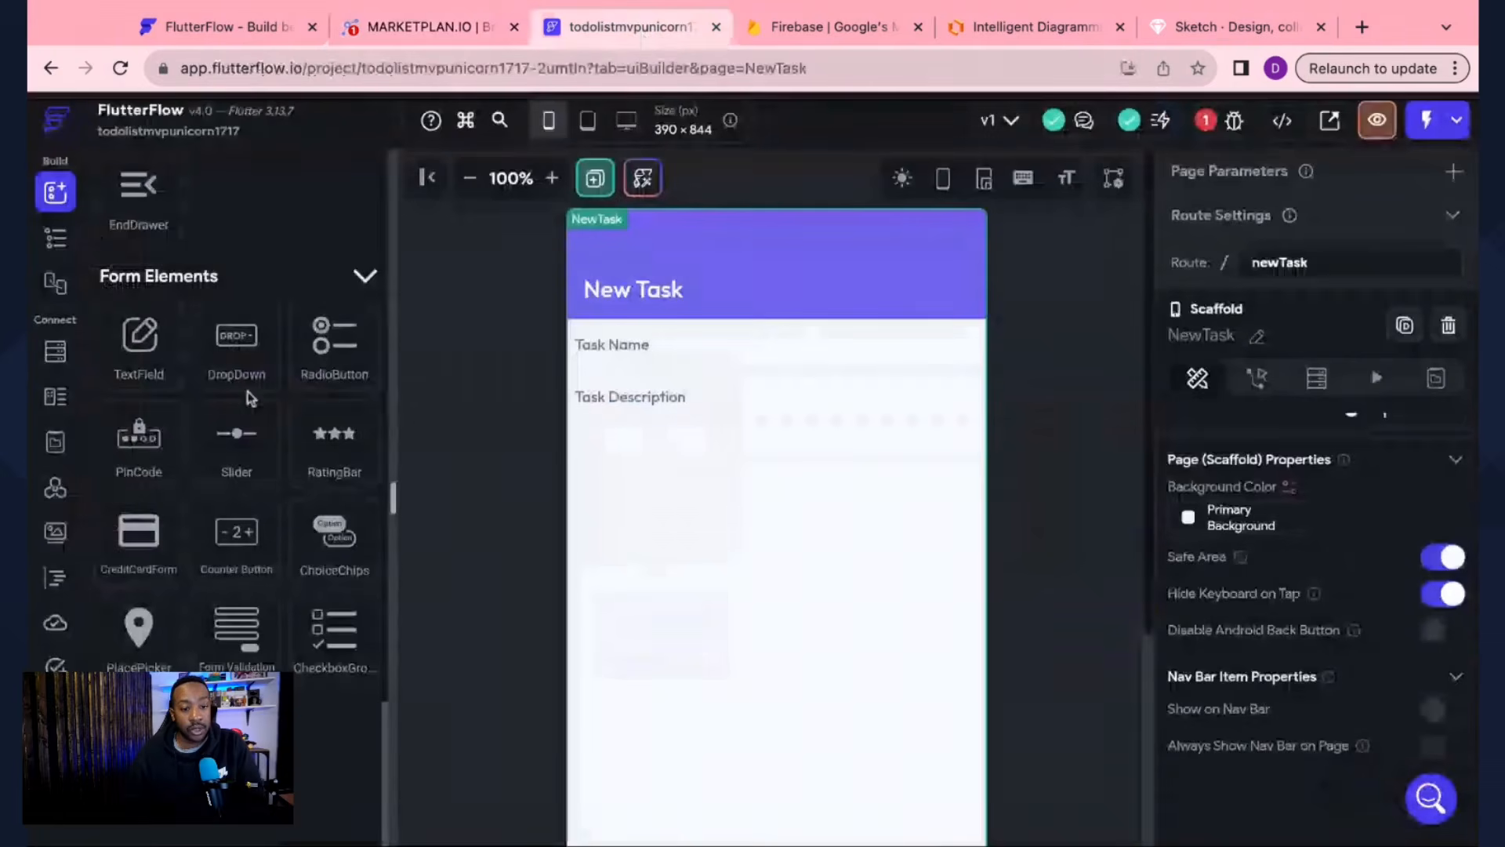
# Step: Add a Button below the NewTask page's text fields
pyautogui.scroll(5, 255, 394)
pyautogui.scroll(5, 255, 394)
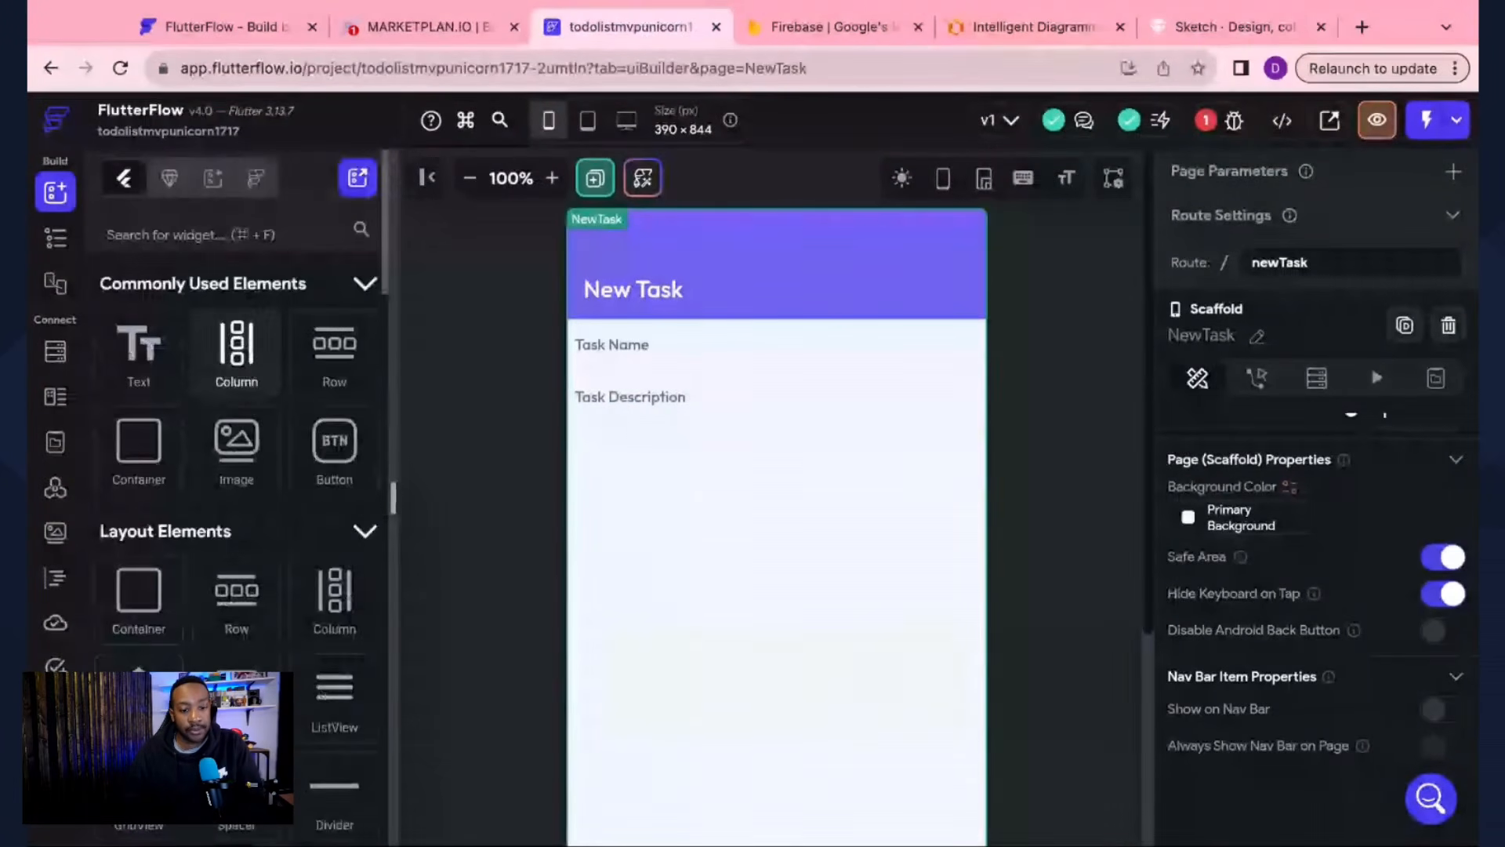
pyautogui.moveTo(335, 439); pyautogui.dragTo(788, 488)
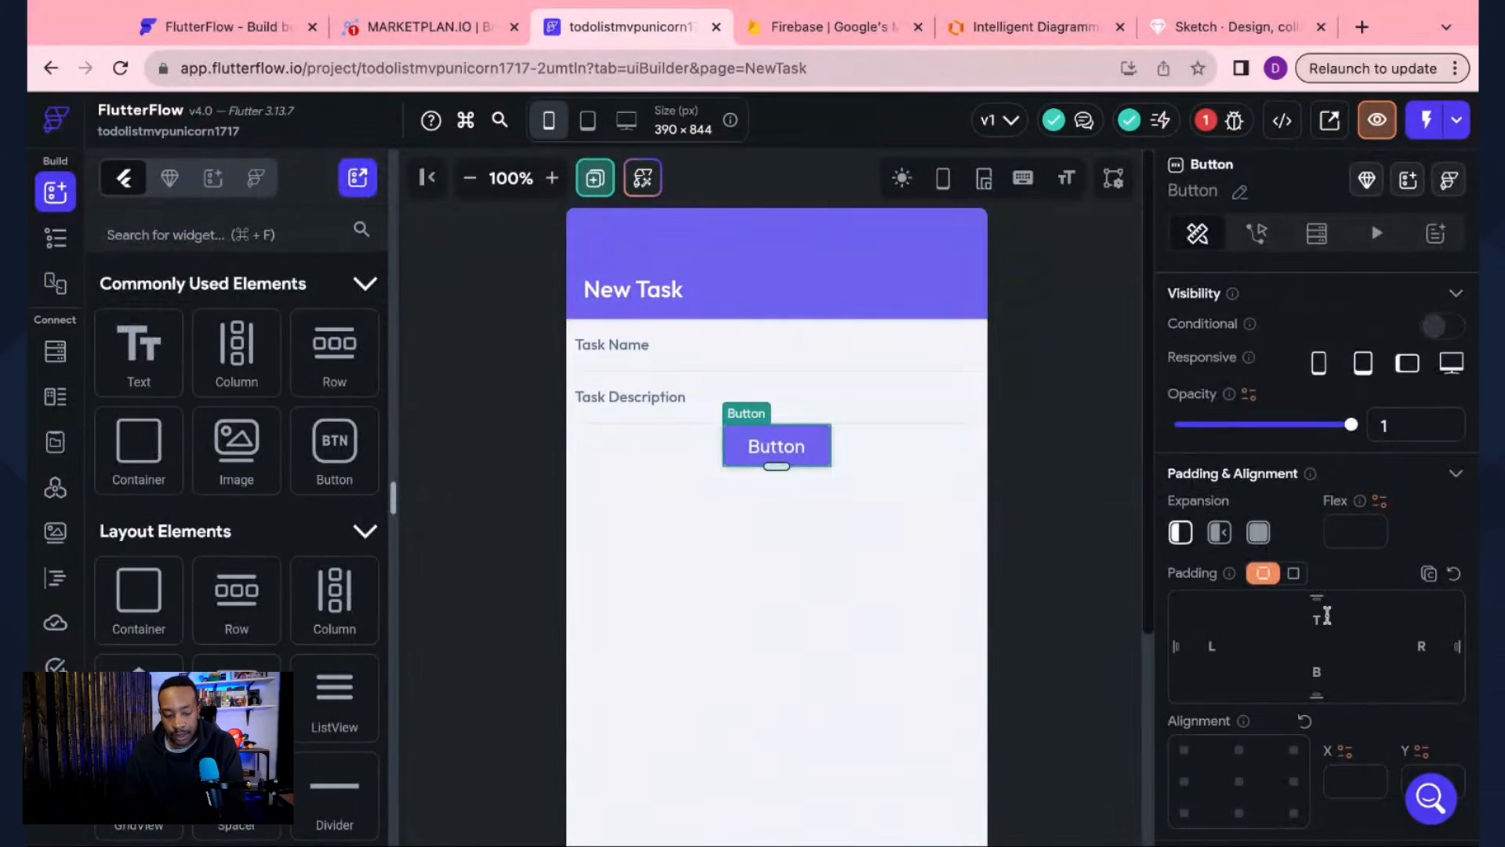
# Step: Set the button's top and bottom padding to 15, then bring up MarketPlan
pyautogui.click(1327, 617)
pyautogui.write('15')
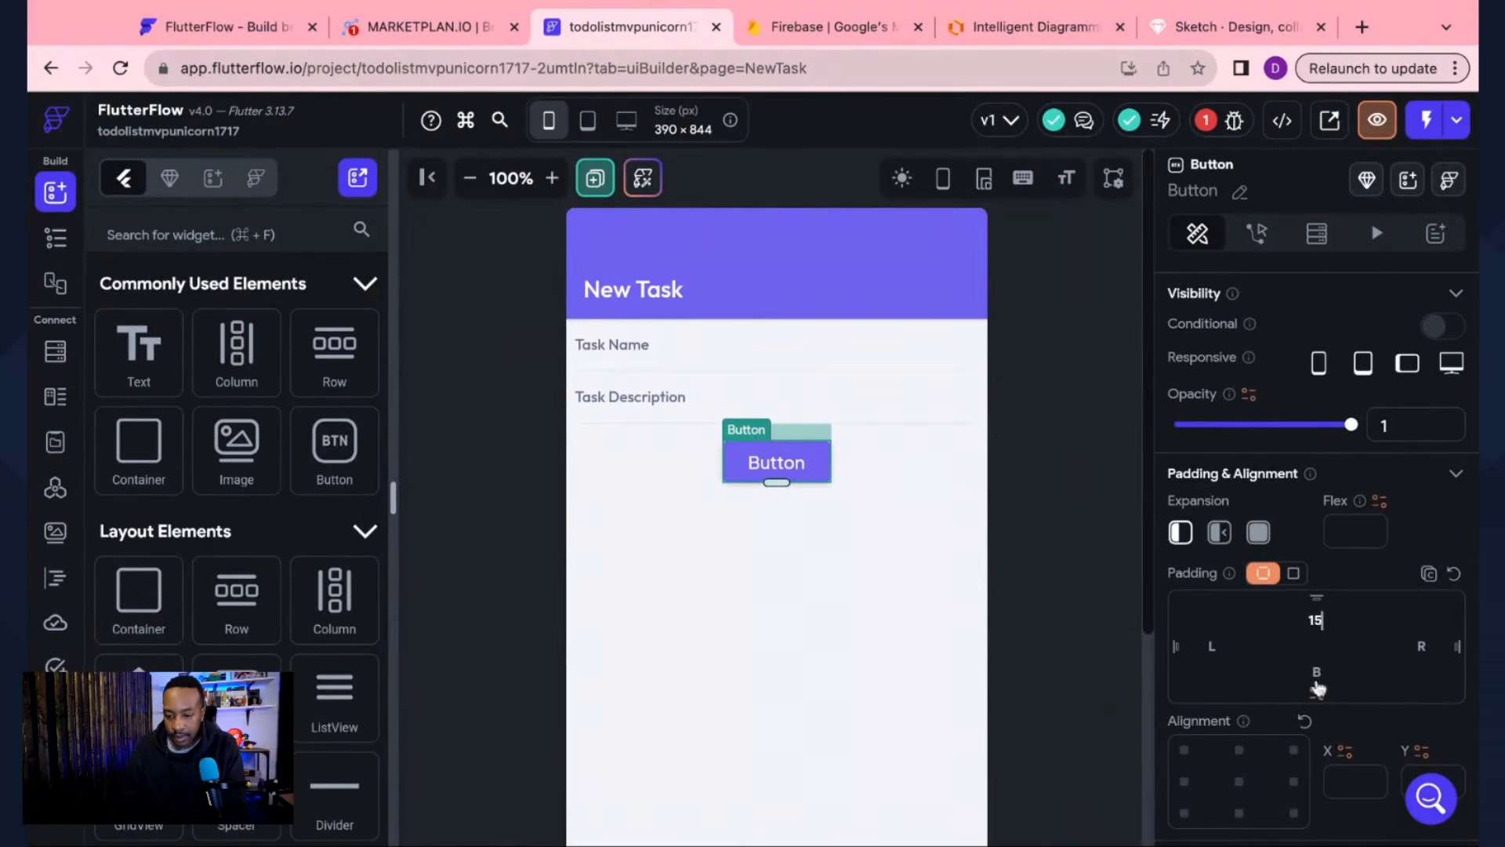
pyautogui.click(1317, 672)
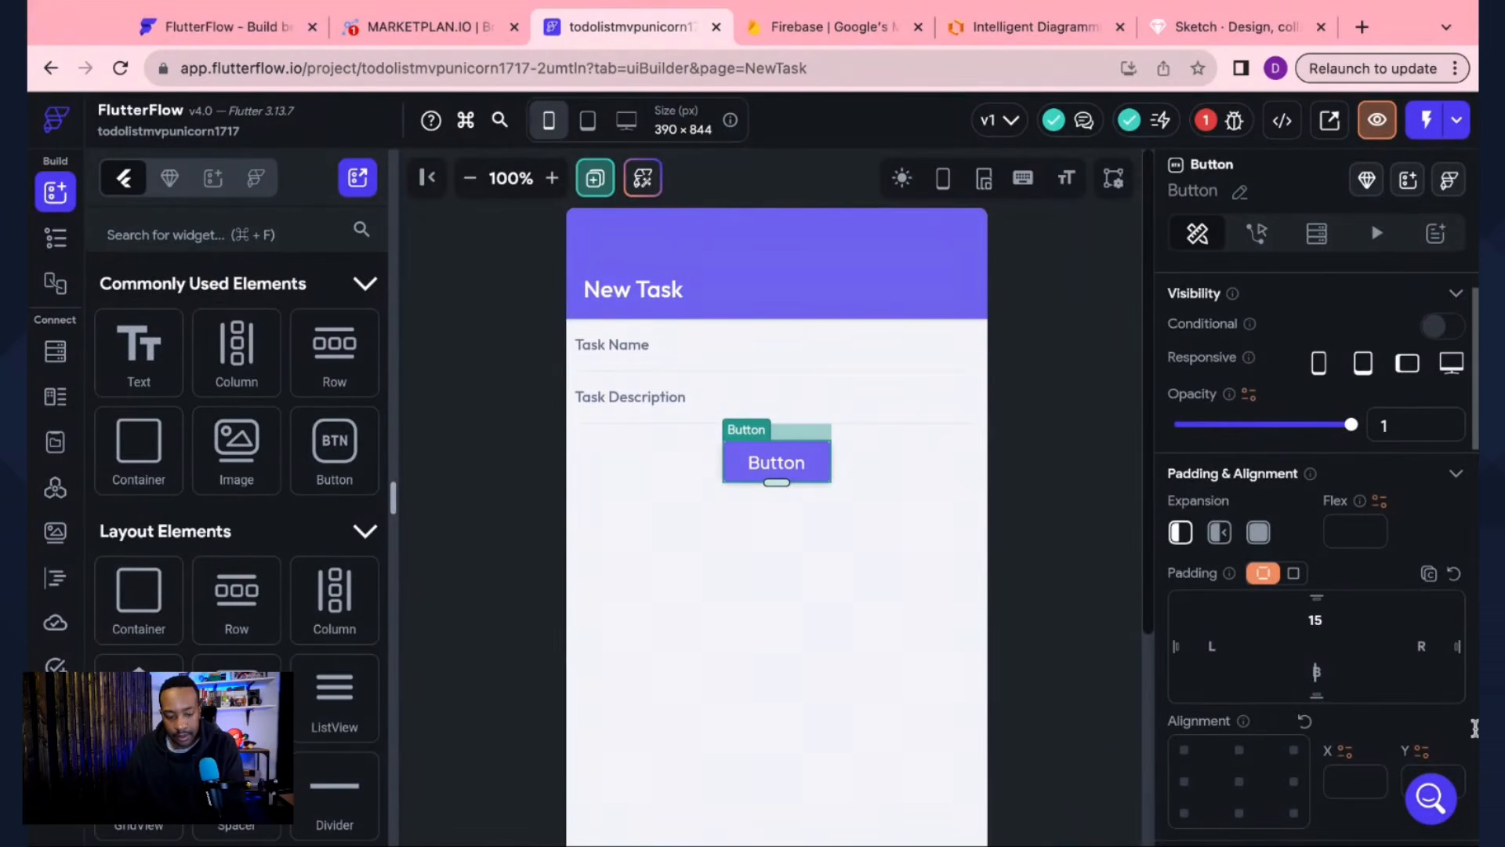
pyautogui.write('15')
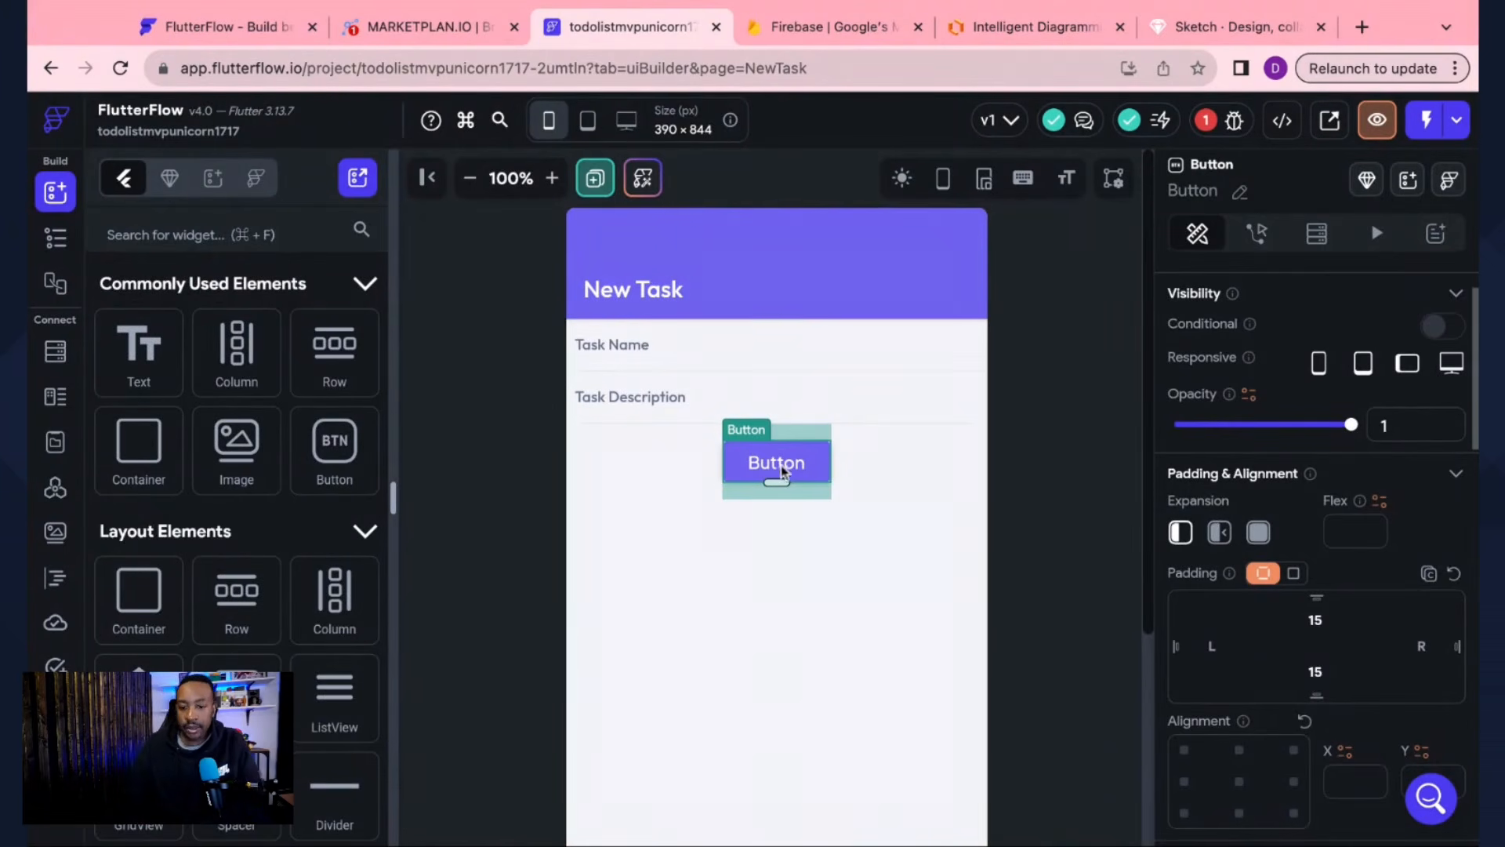
pyautogui.scroll(-6, 1262, 592)
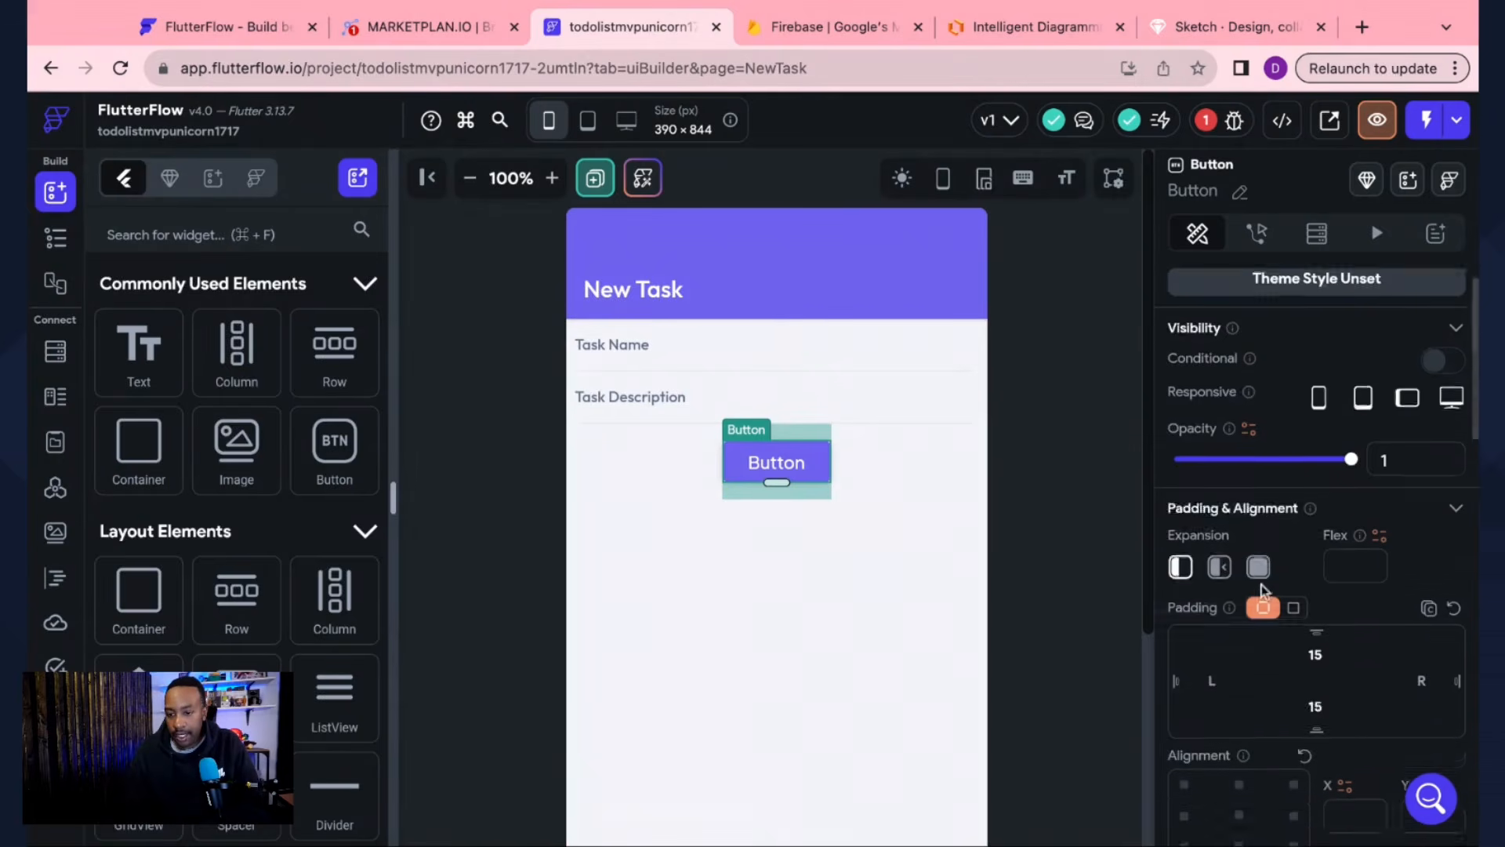
pyautogui.click(423, 27)
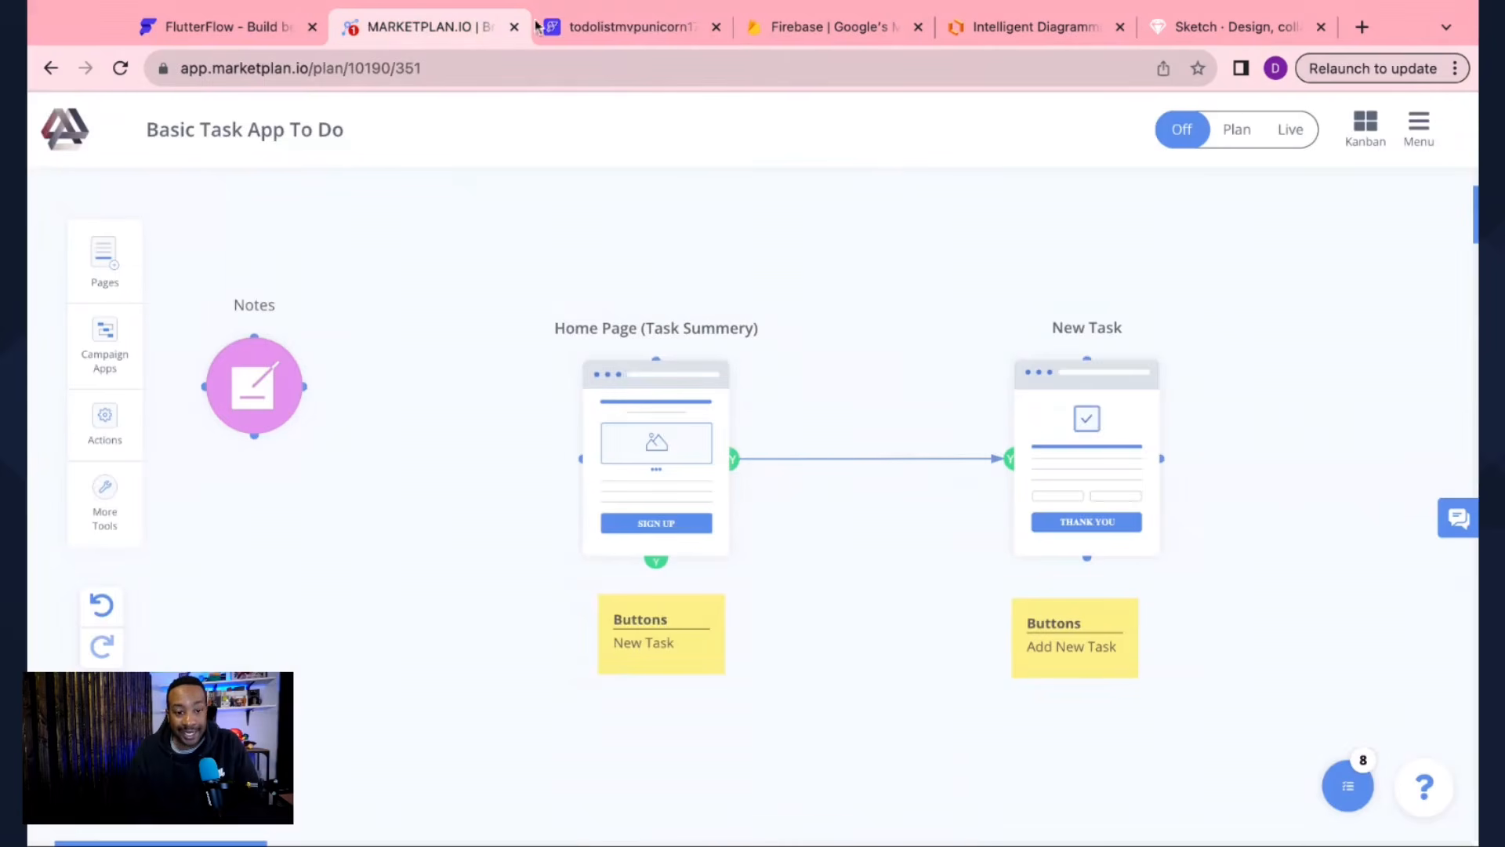
# Step: Go back to the todolistmvpunicorn FlutterFlow project after reviewing the button labels
pyautogui.click(613, 29)
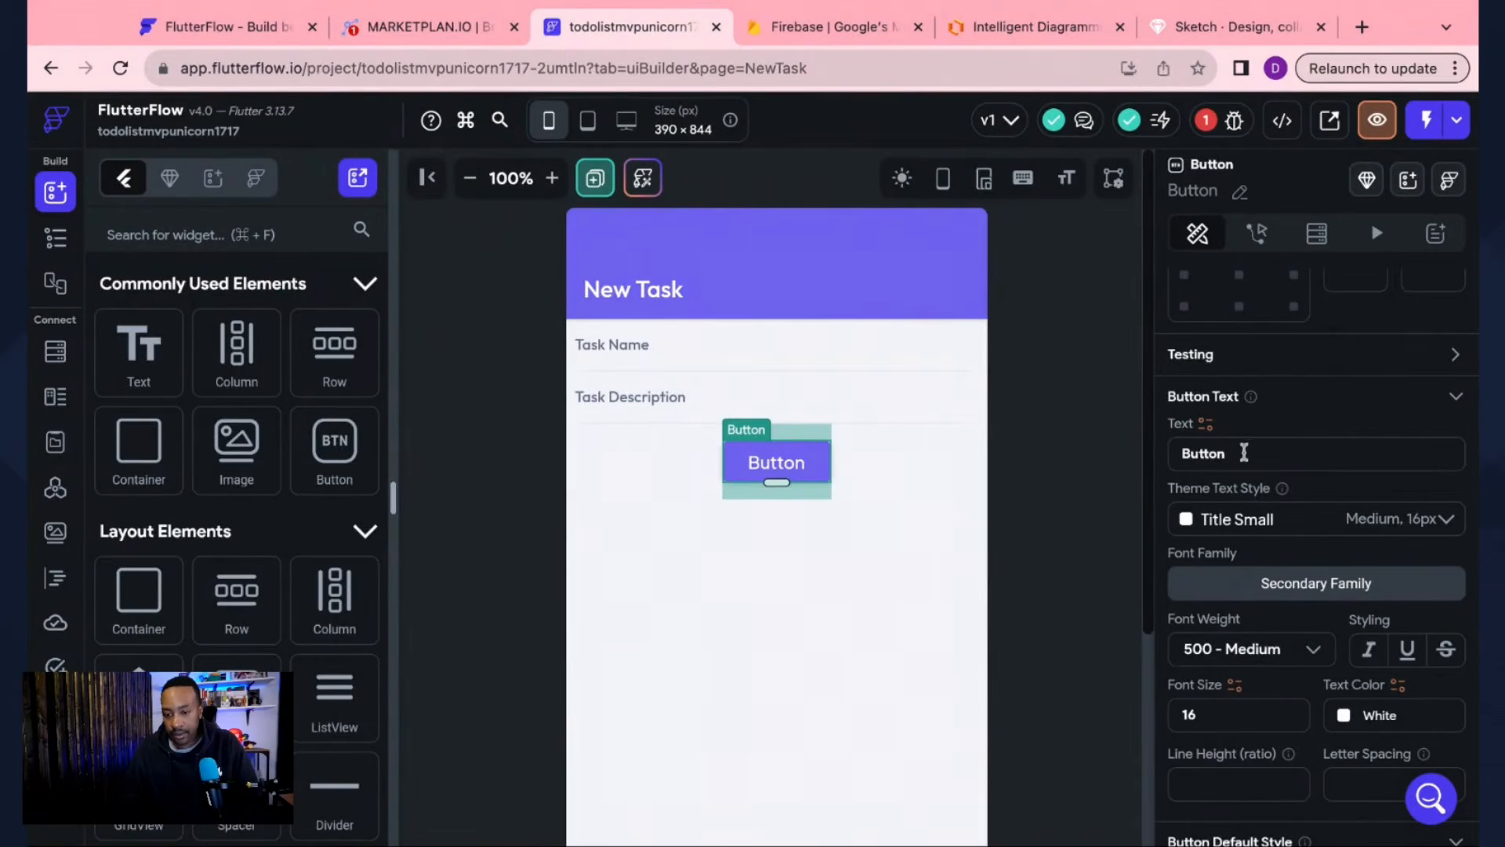
# Step: Relabel the NewTask button 'Add New Task' and switch to HomePage
pyautogui.moveTo(1245, 452); pyautogui.dragTo(1159, 433)
pyautogui.write('Add')
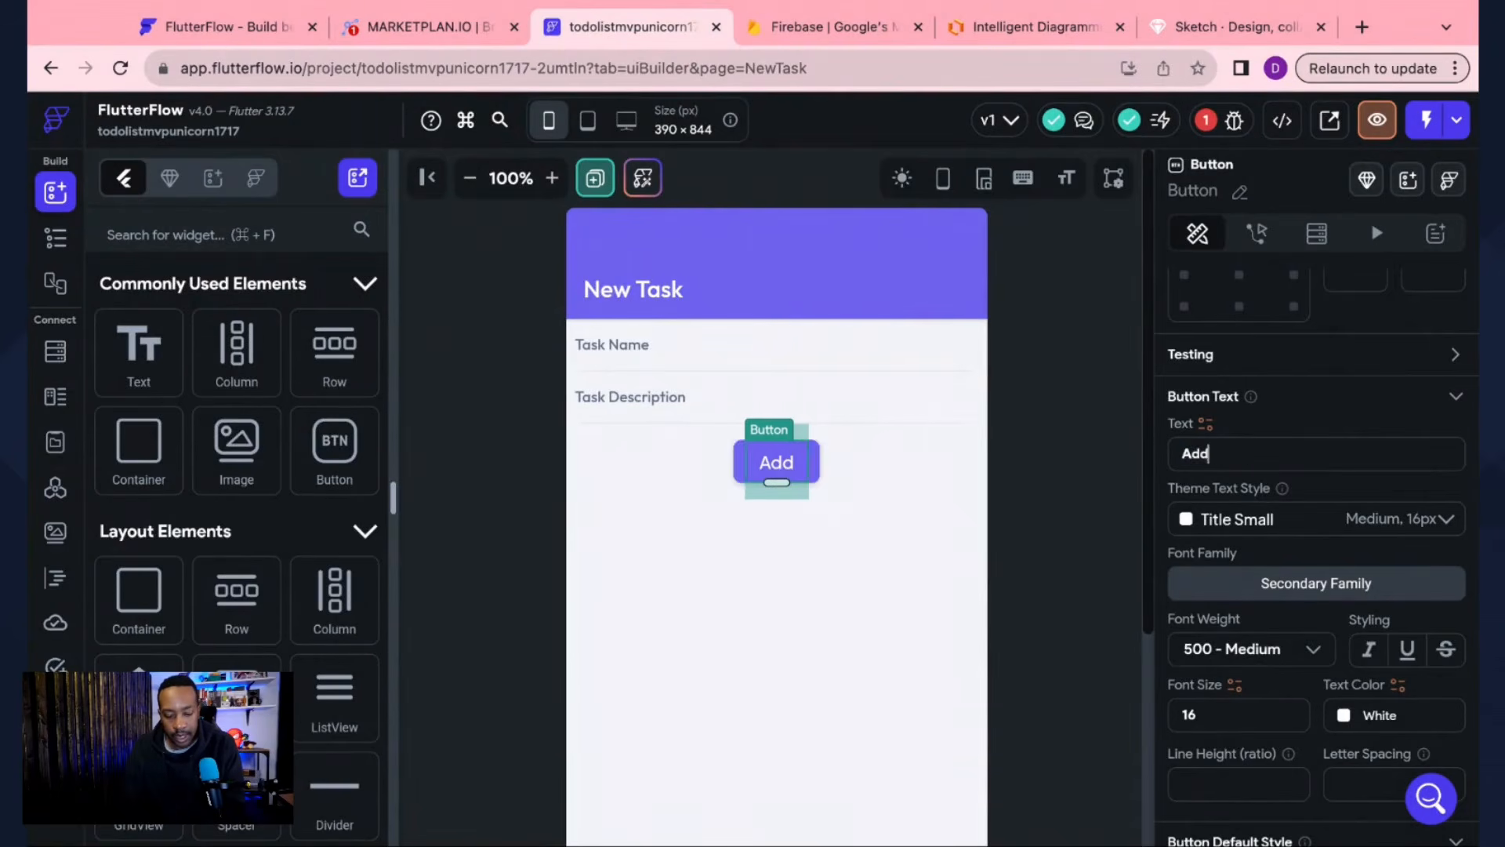
pyautogui.write(' New Task')
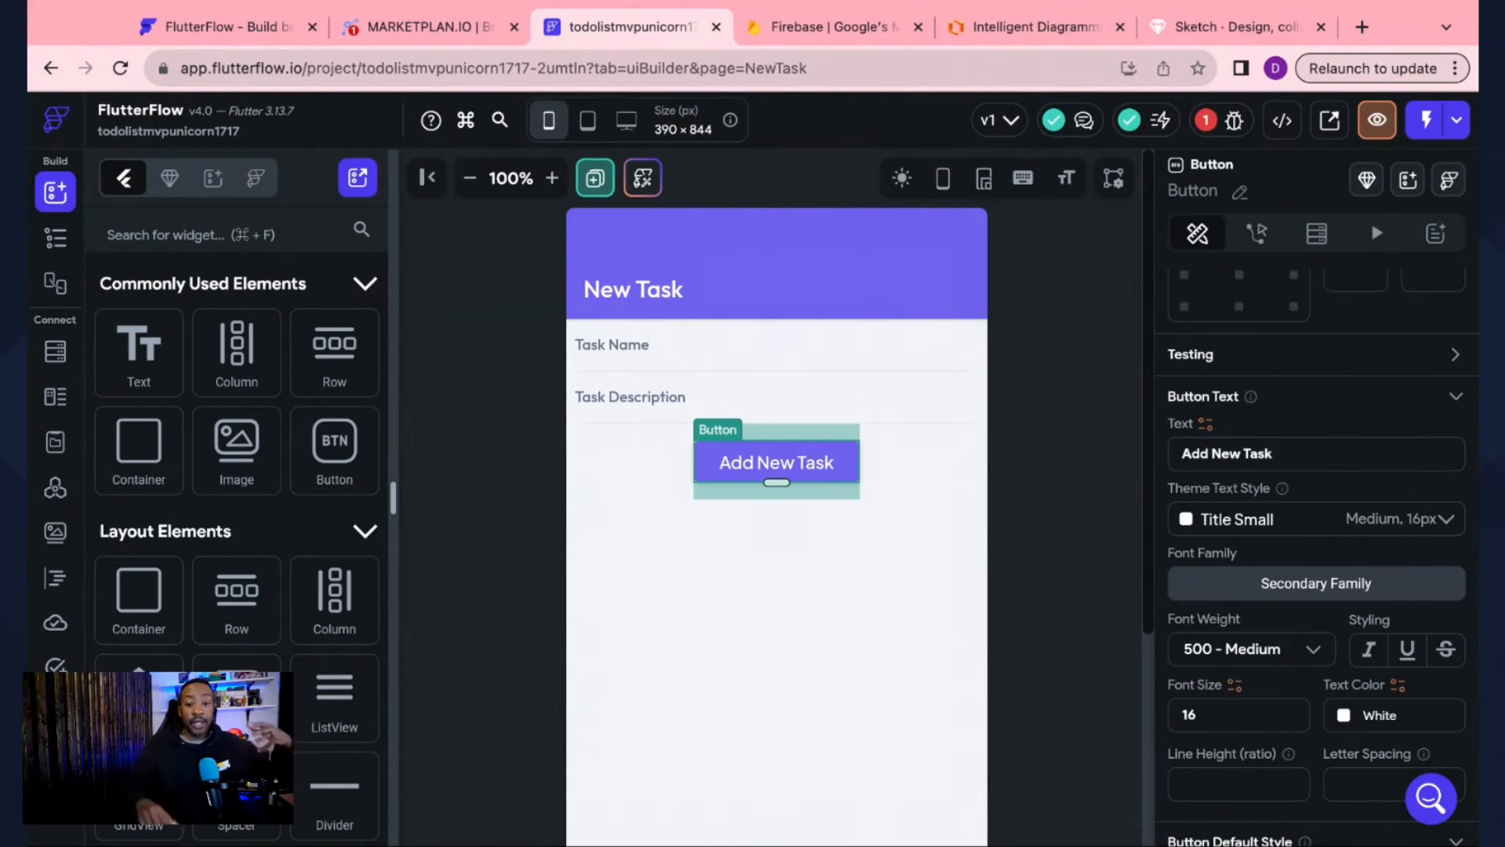
pyautogui.click(526, 485)
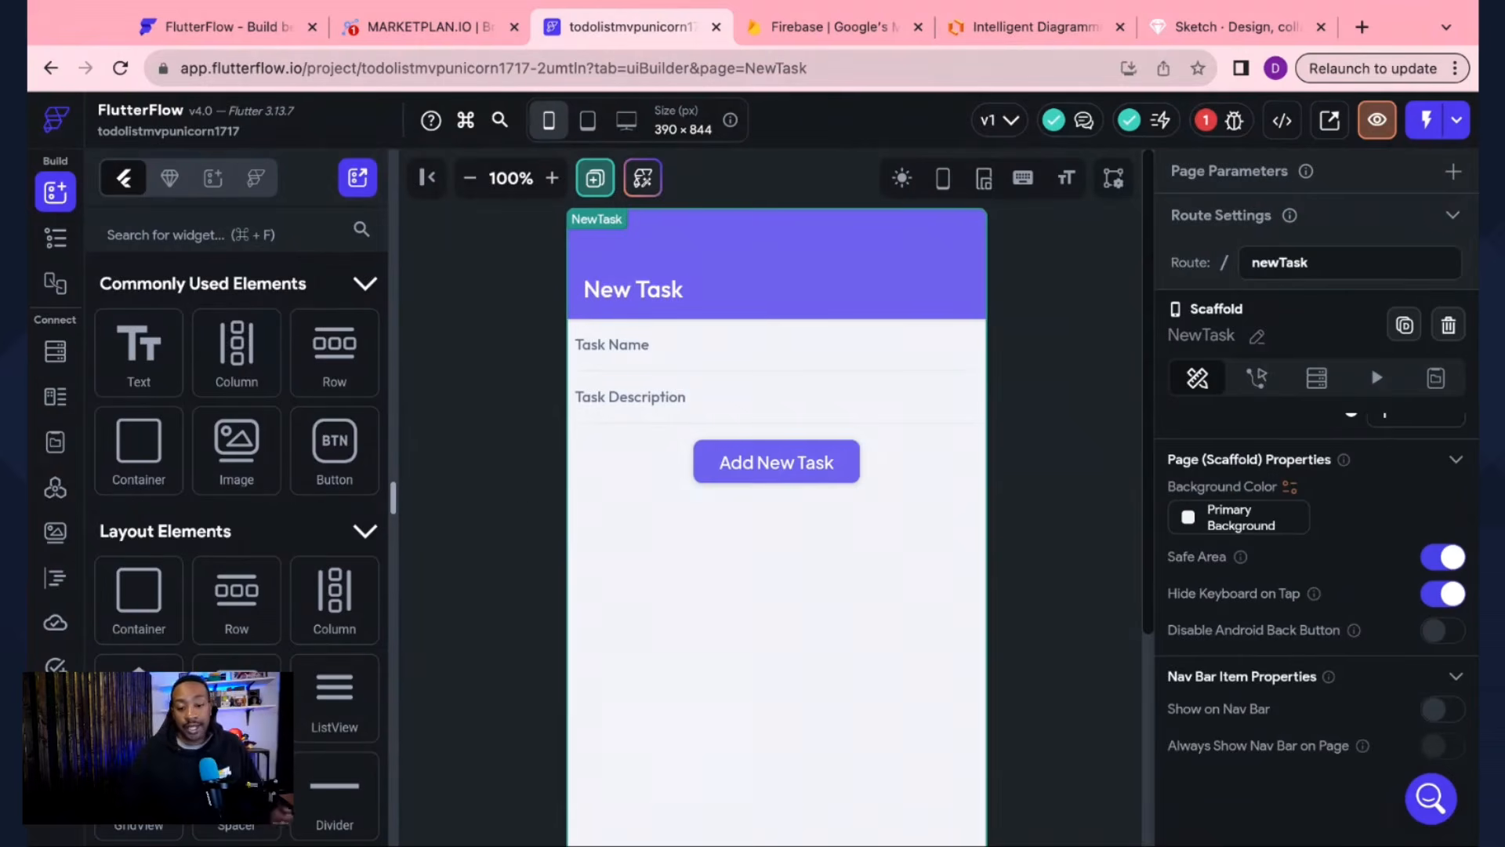
pyautogui.click(50, 241)
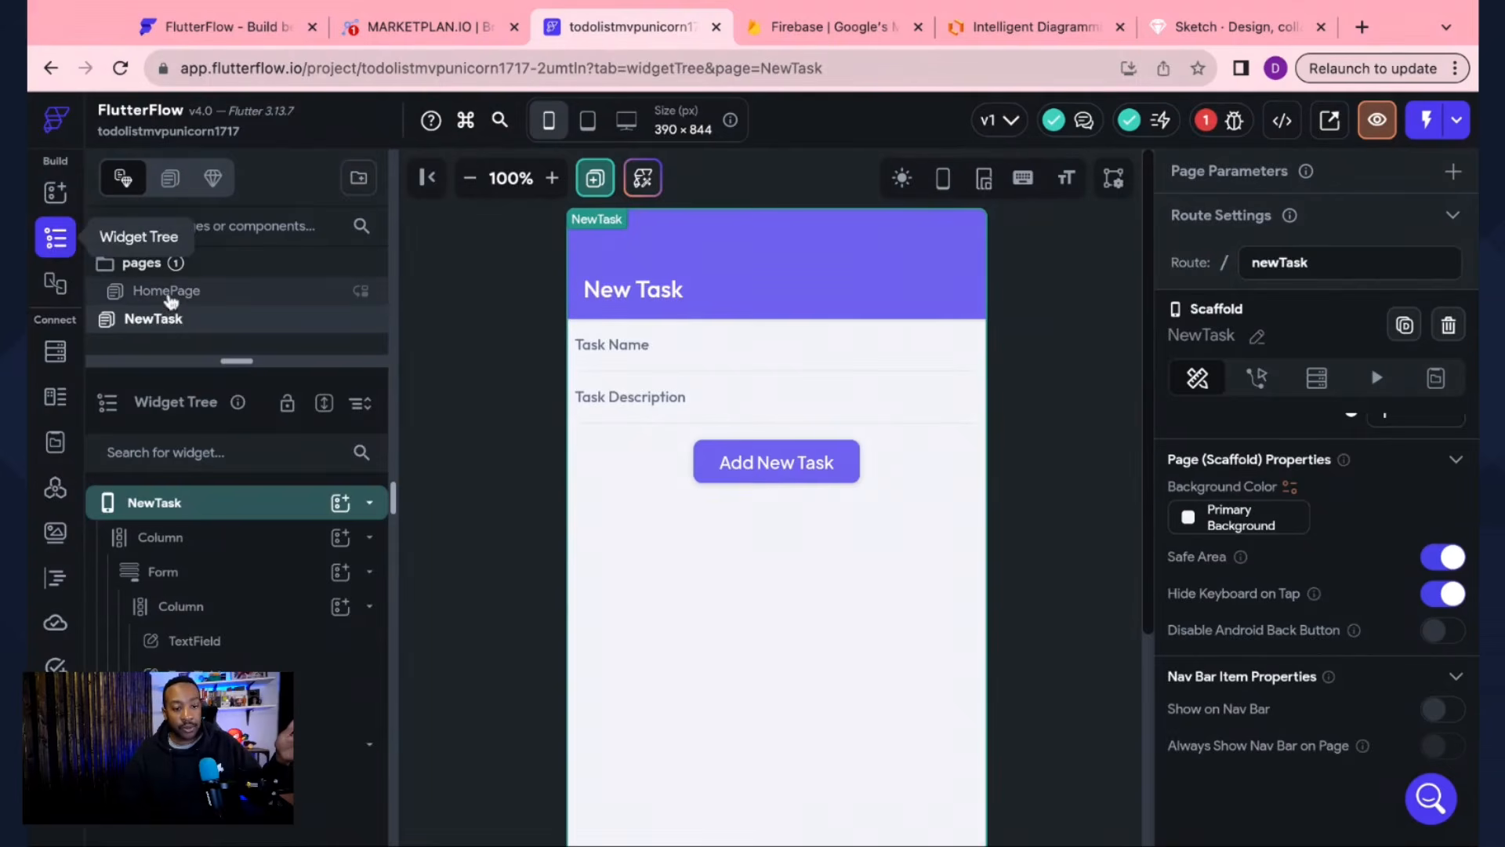
pyautogui.click(167, 294)
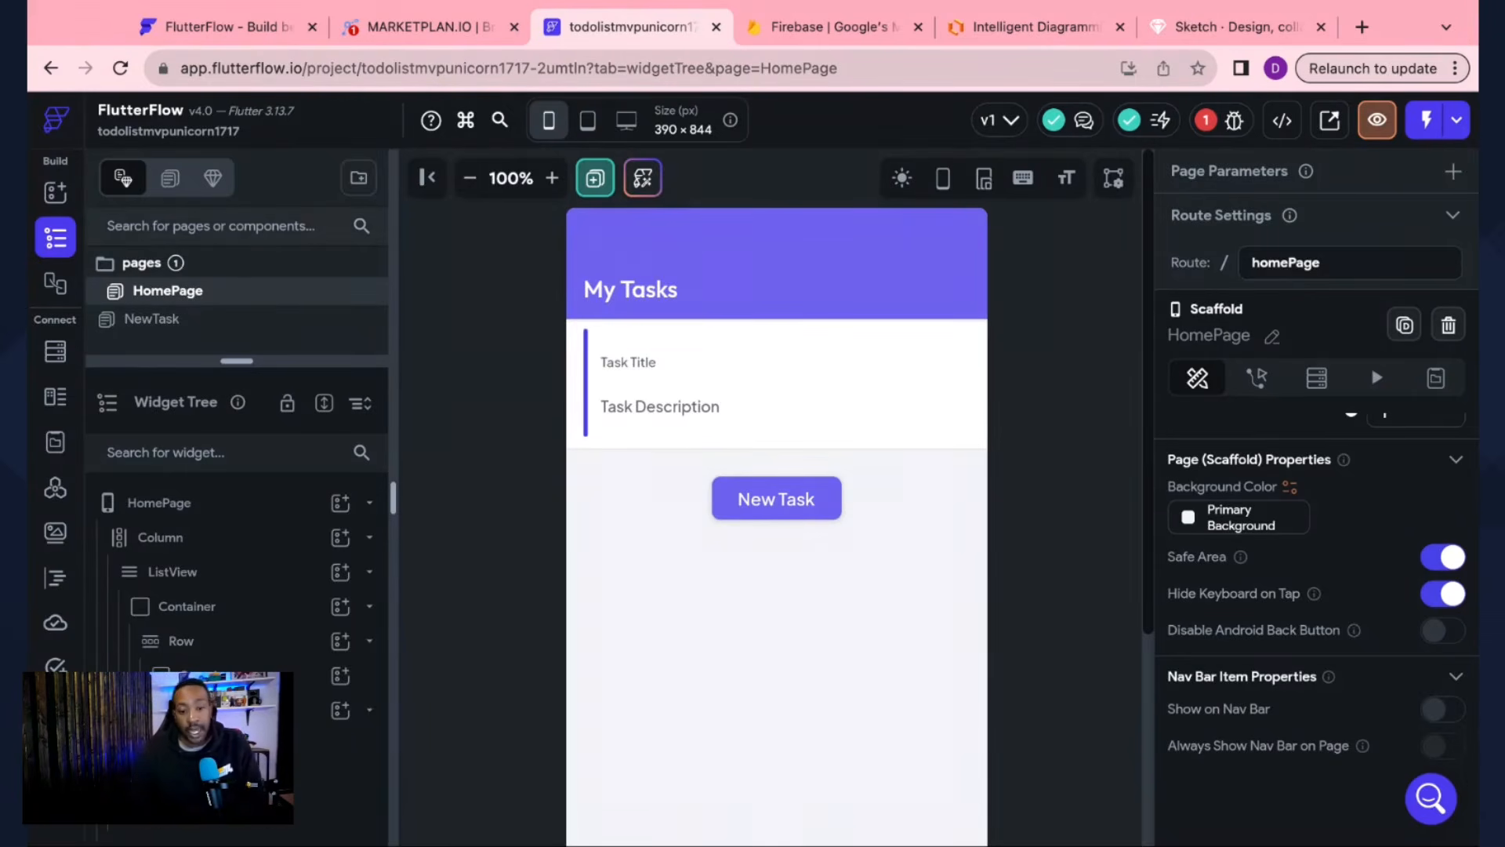
pyautogui.click(373, 26)
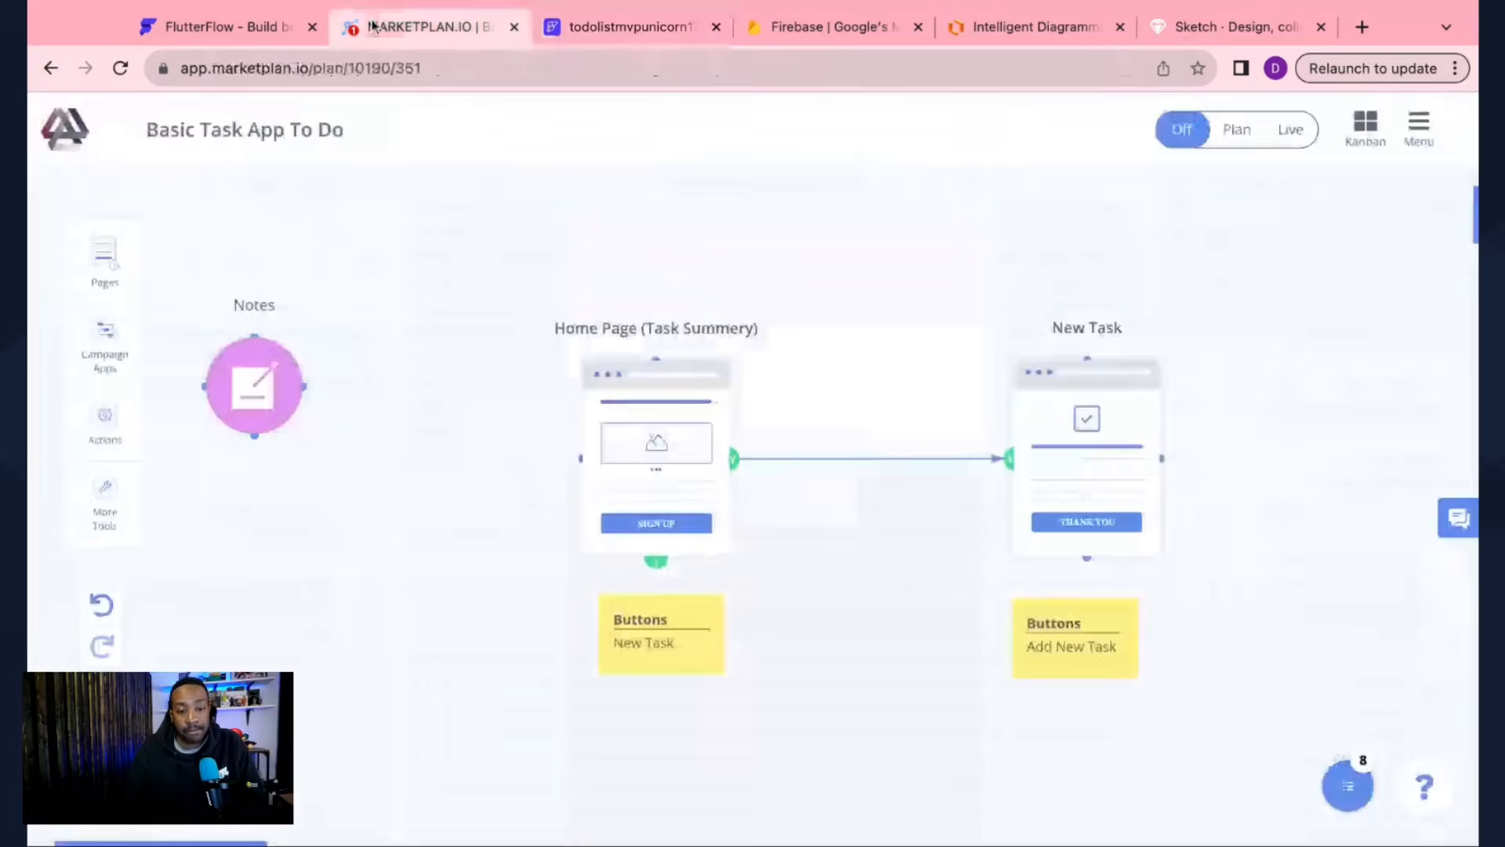
pyautogui.click(274, 392)
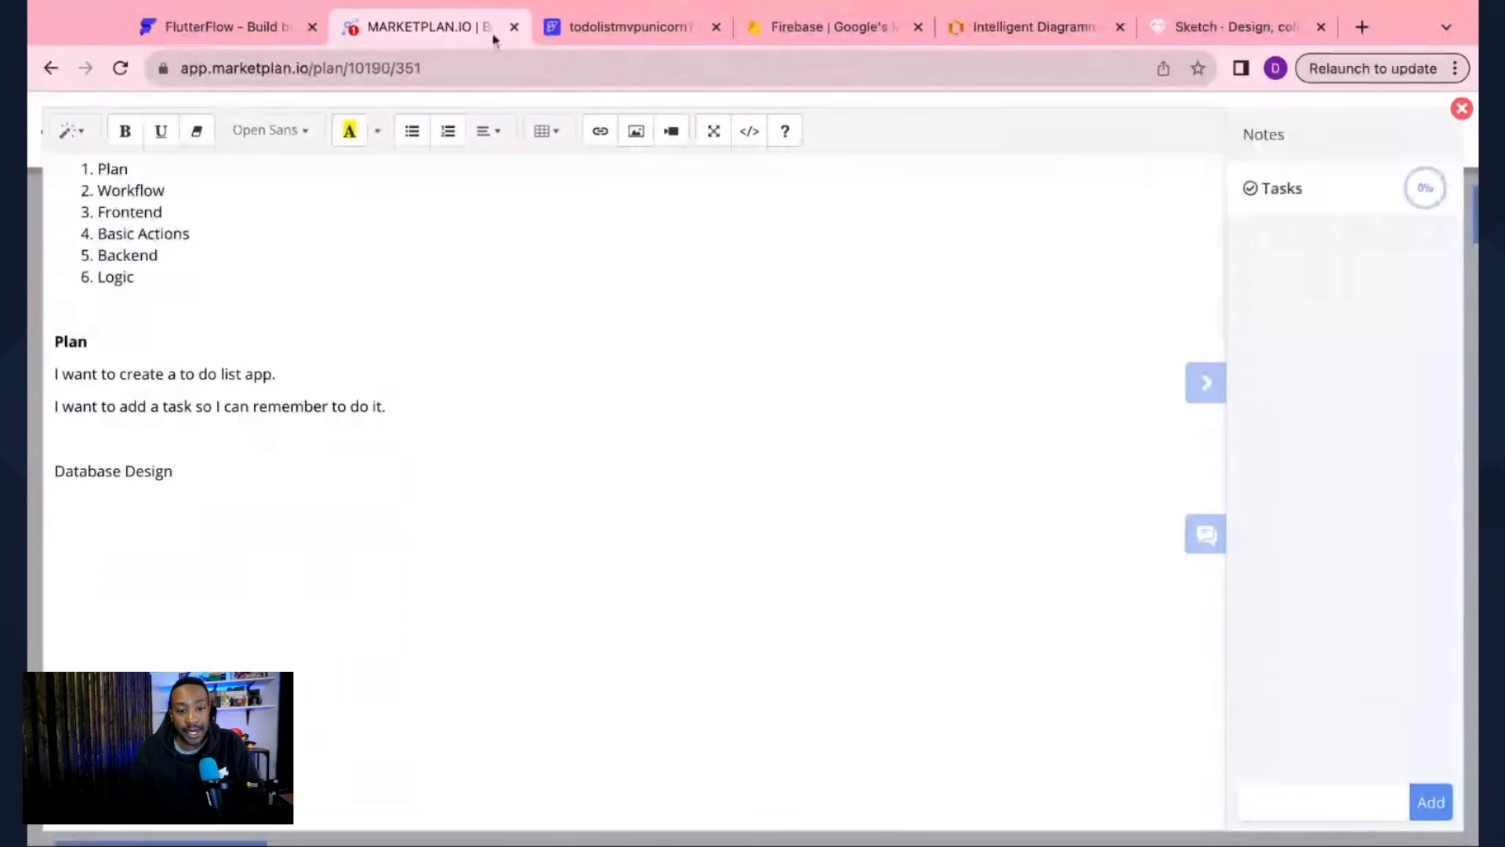
pyautogui.click(601, 35)
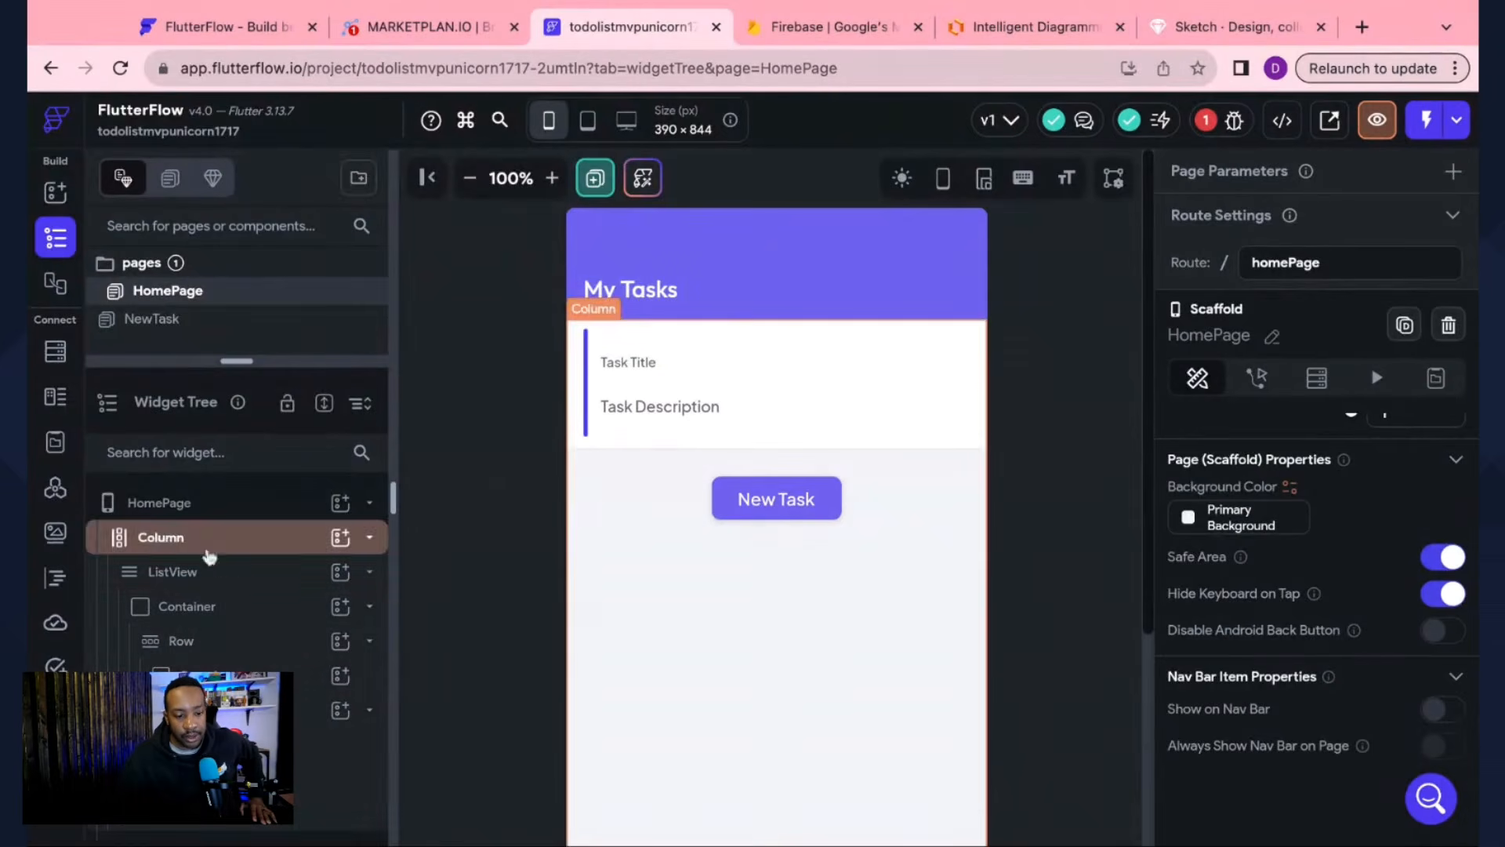
# Step: Turn on Allow scrolling for the HomePage's main Column
pyautogui.click(202, 544)
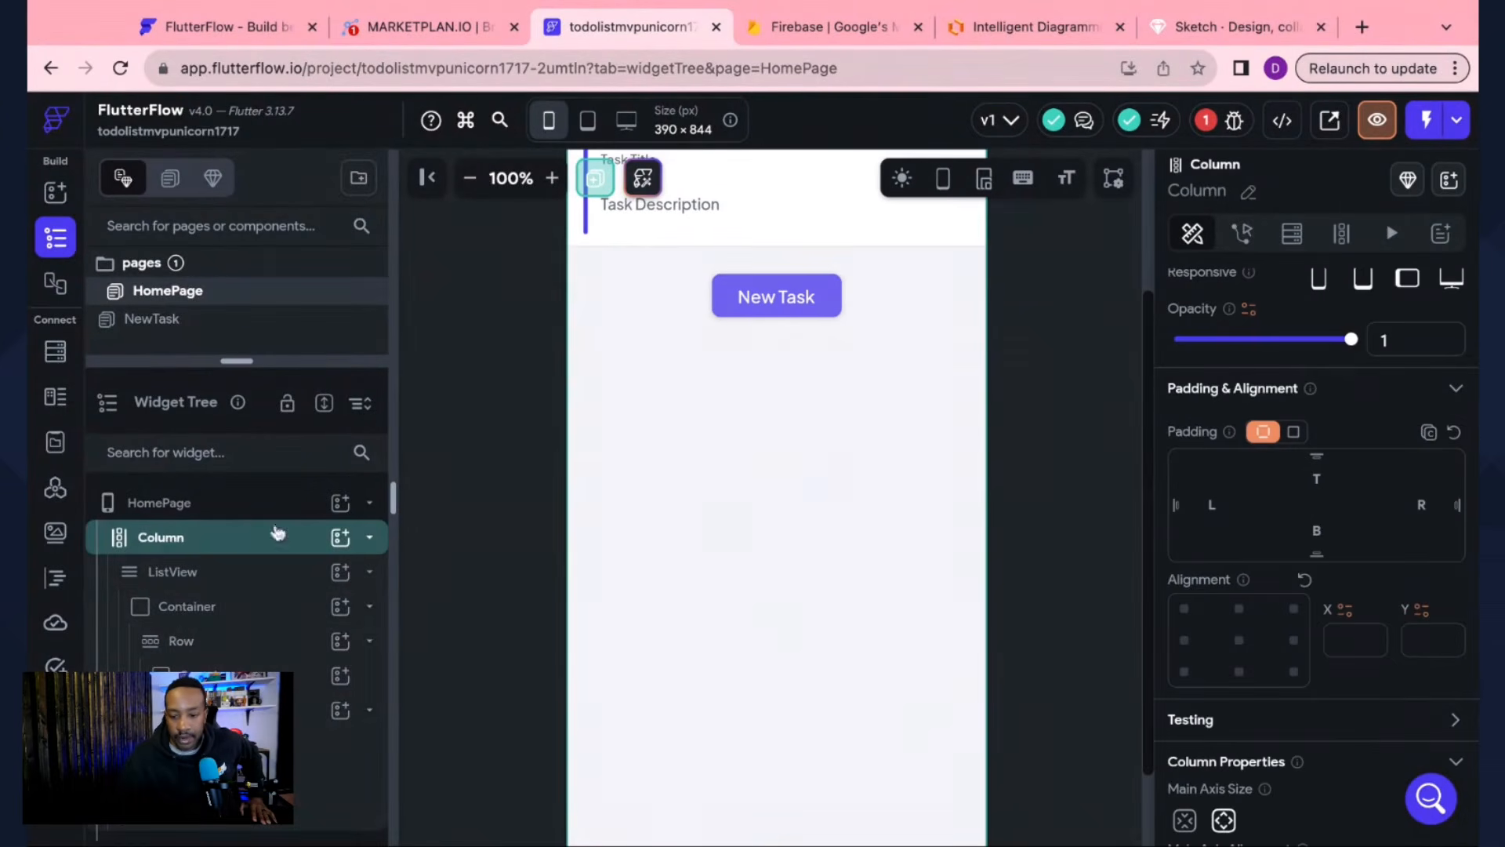
pyautogui.scroll(-4, 1267, 636)
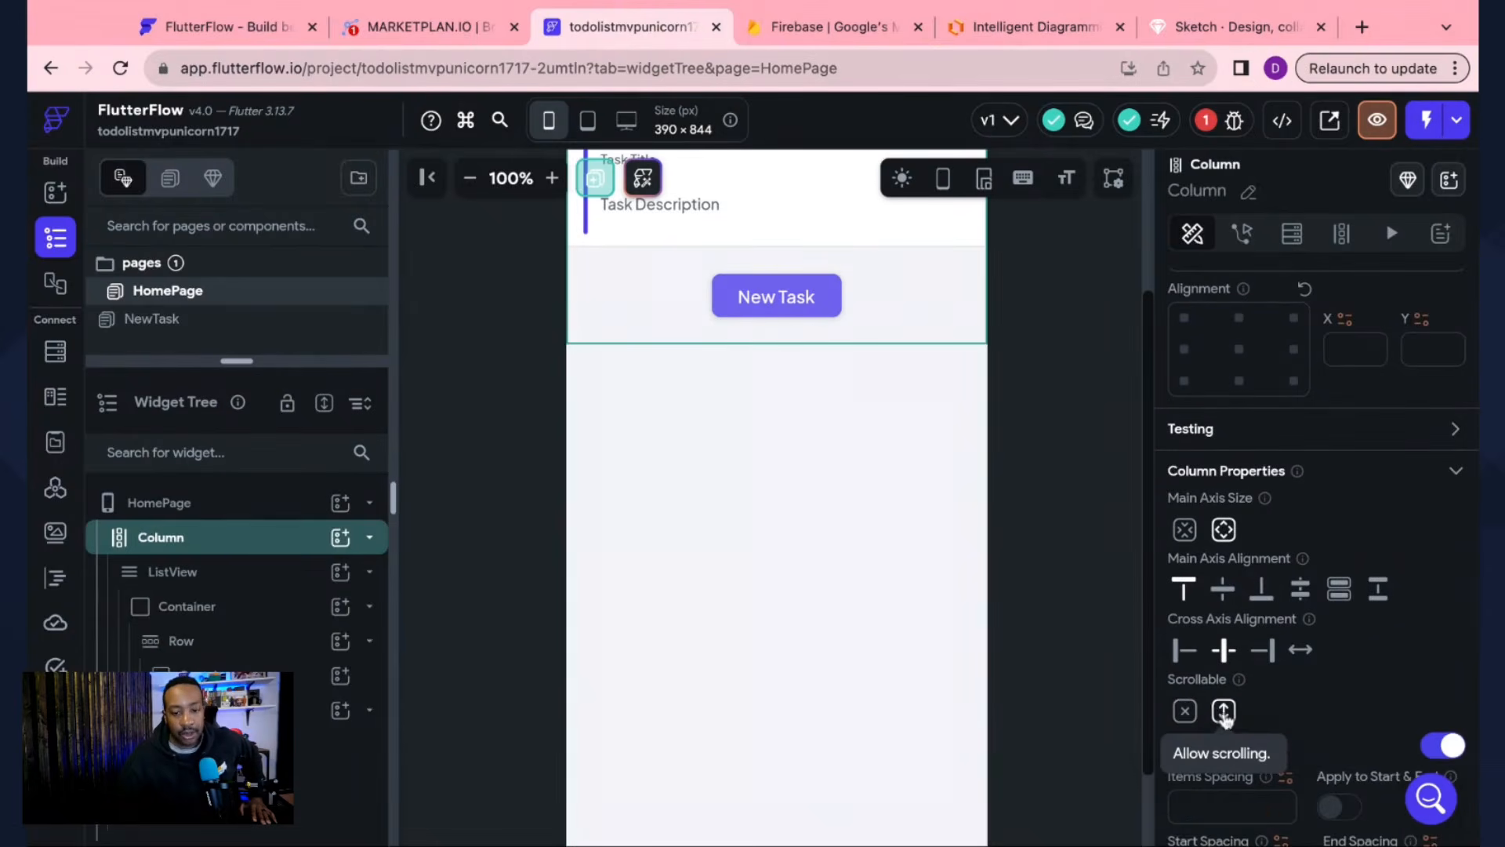
pyautogui.click(1224, 711)
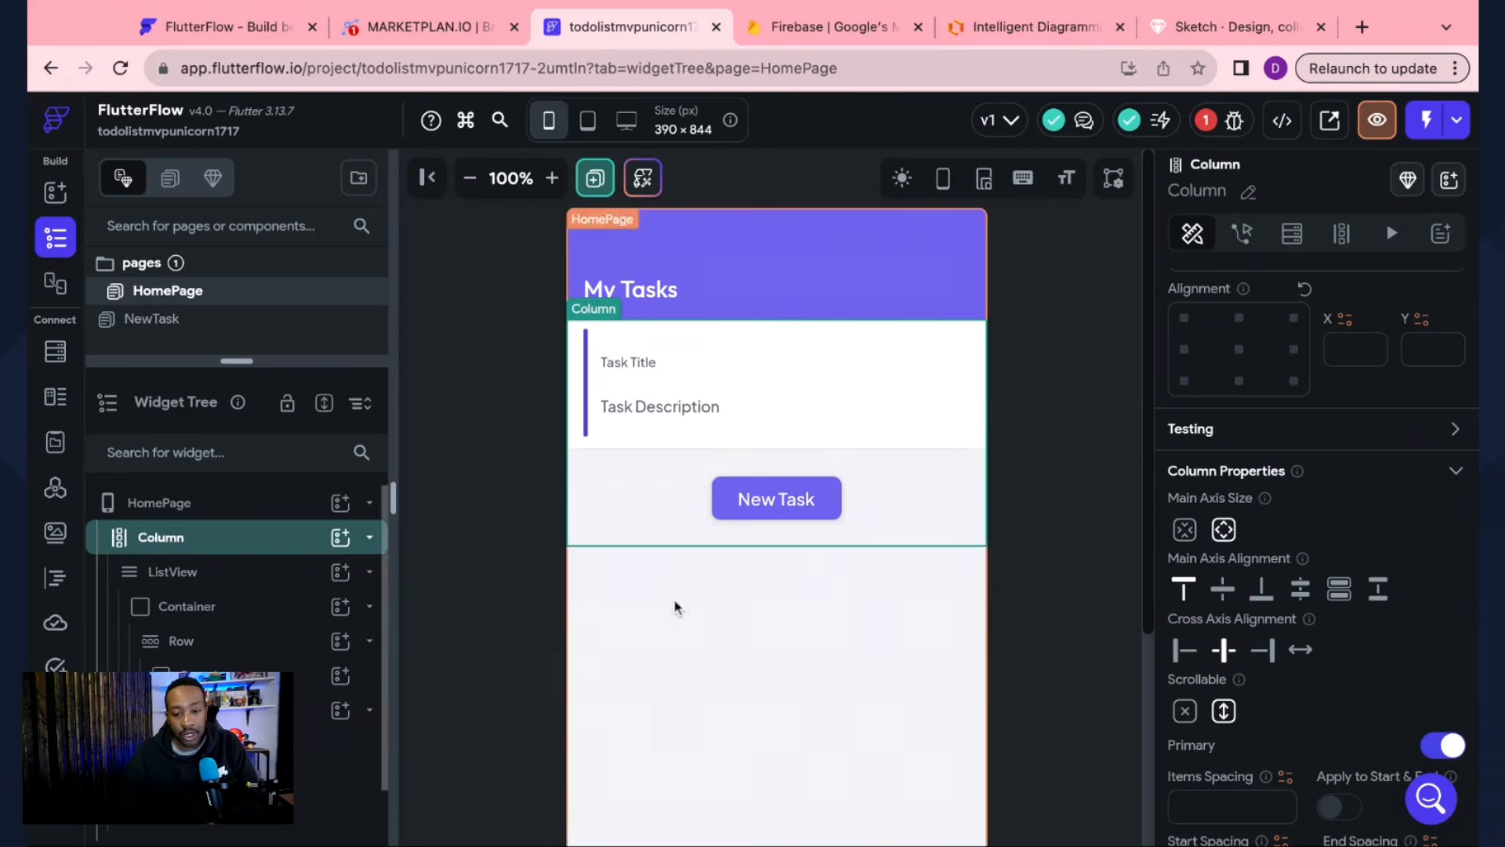
pyautogui.click(770, 501)
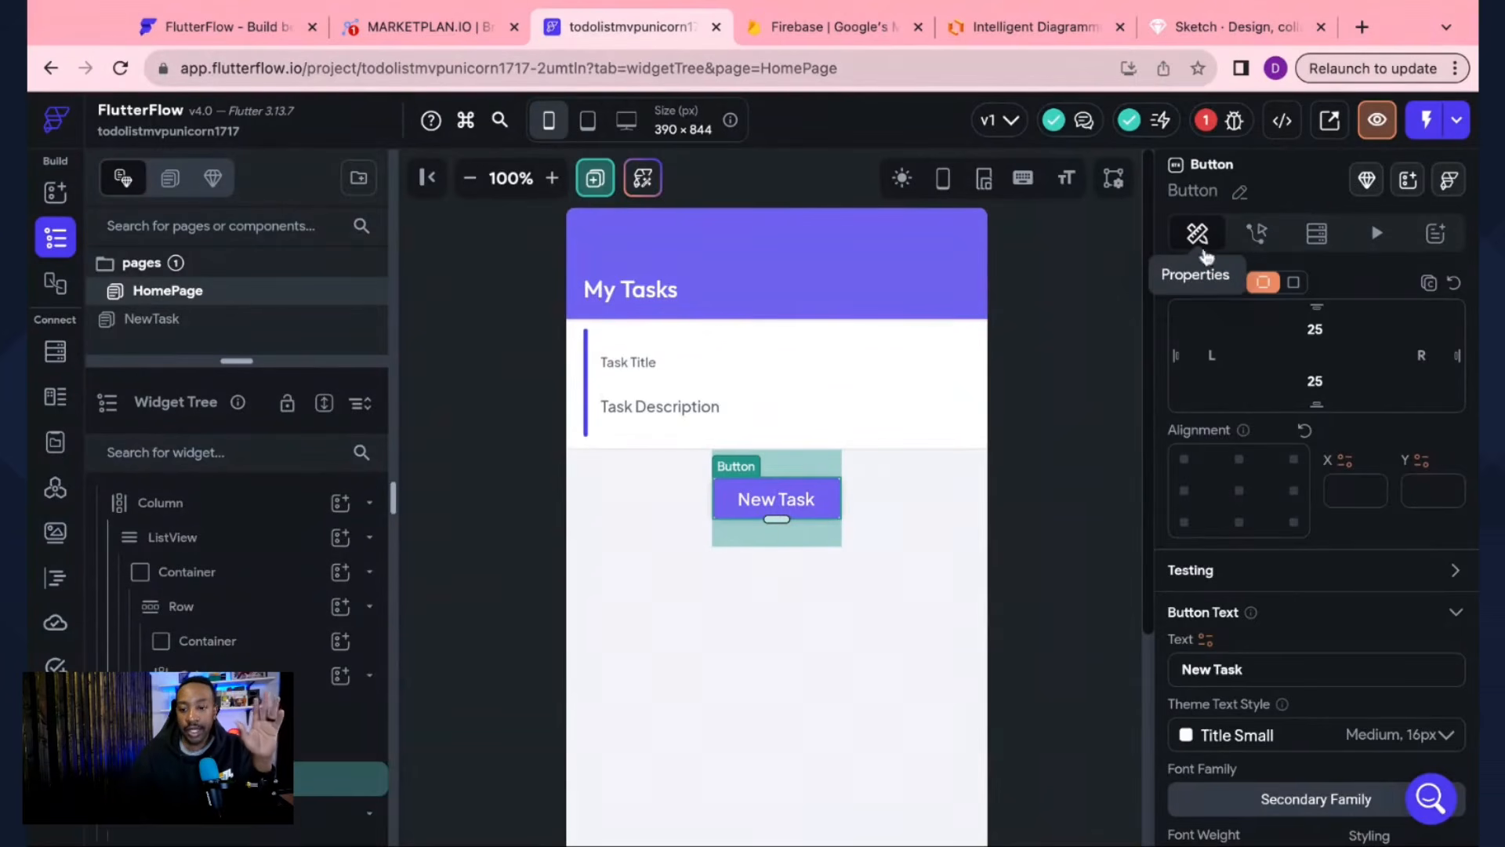
# Step: Add an On Tap Navigate To action from the New Task button to the NewTask page
pyautogui.click(1255, 235)
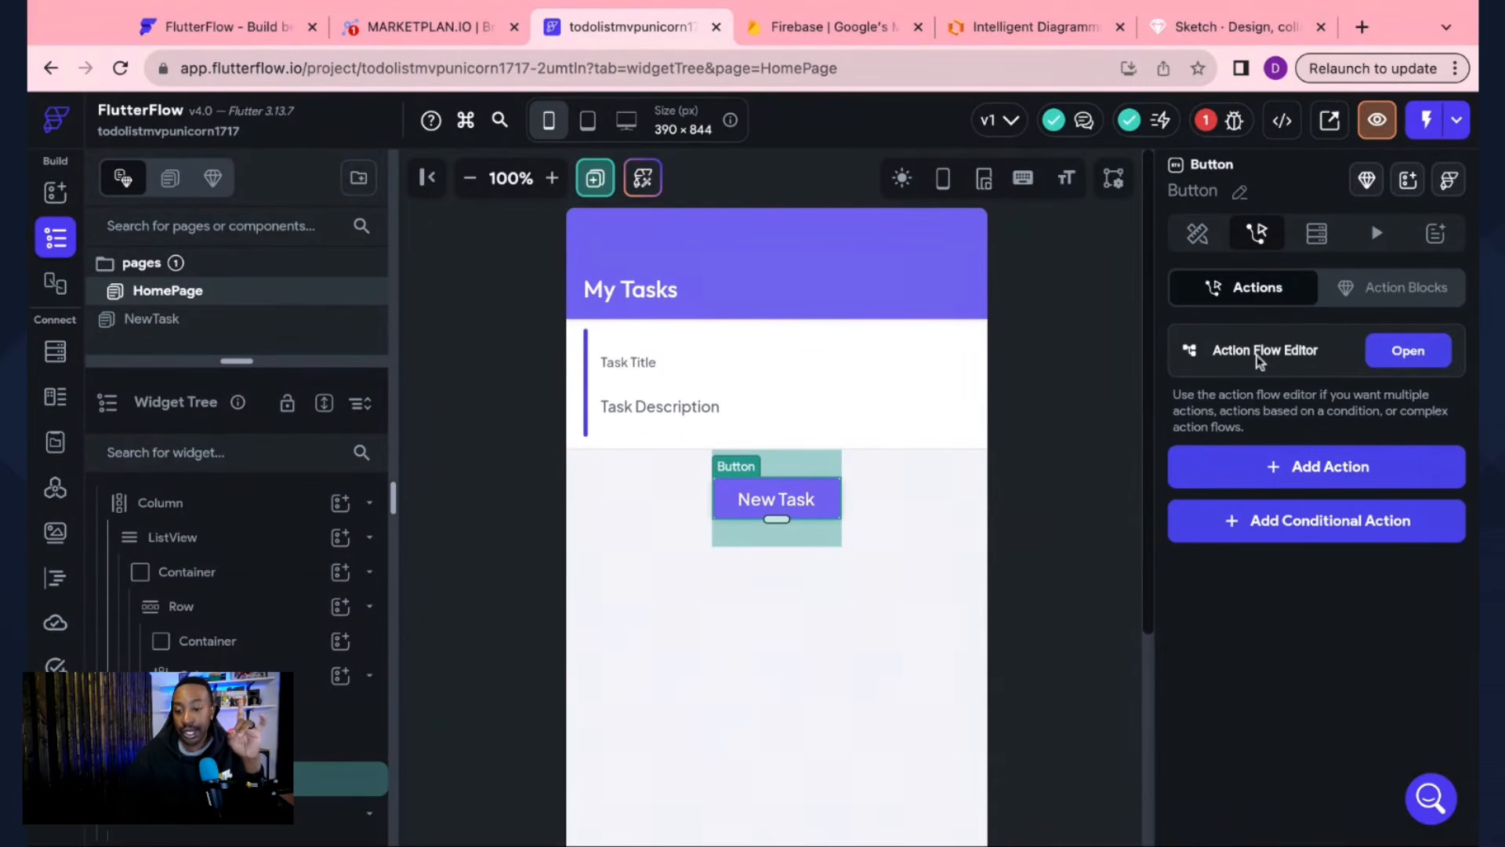
pyautogui.click(1411, 360)
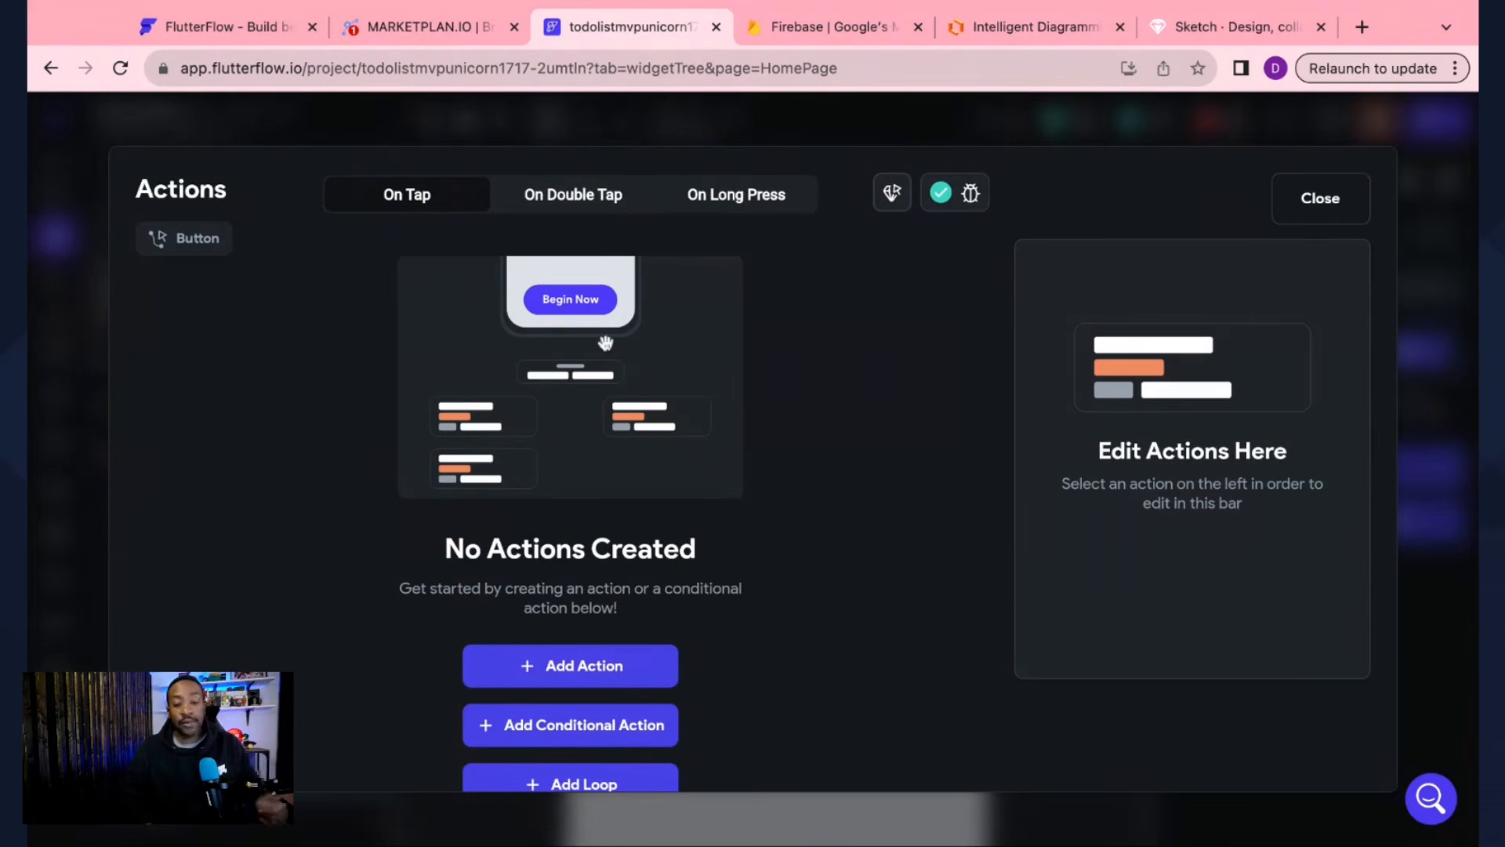
pyautogui.click(574, 671)
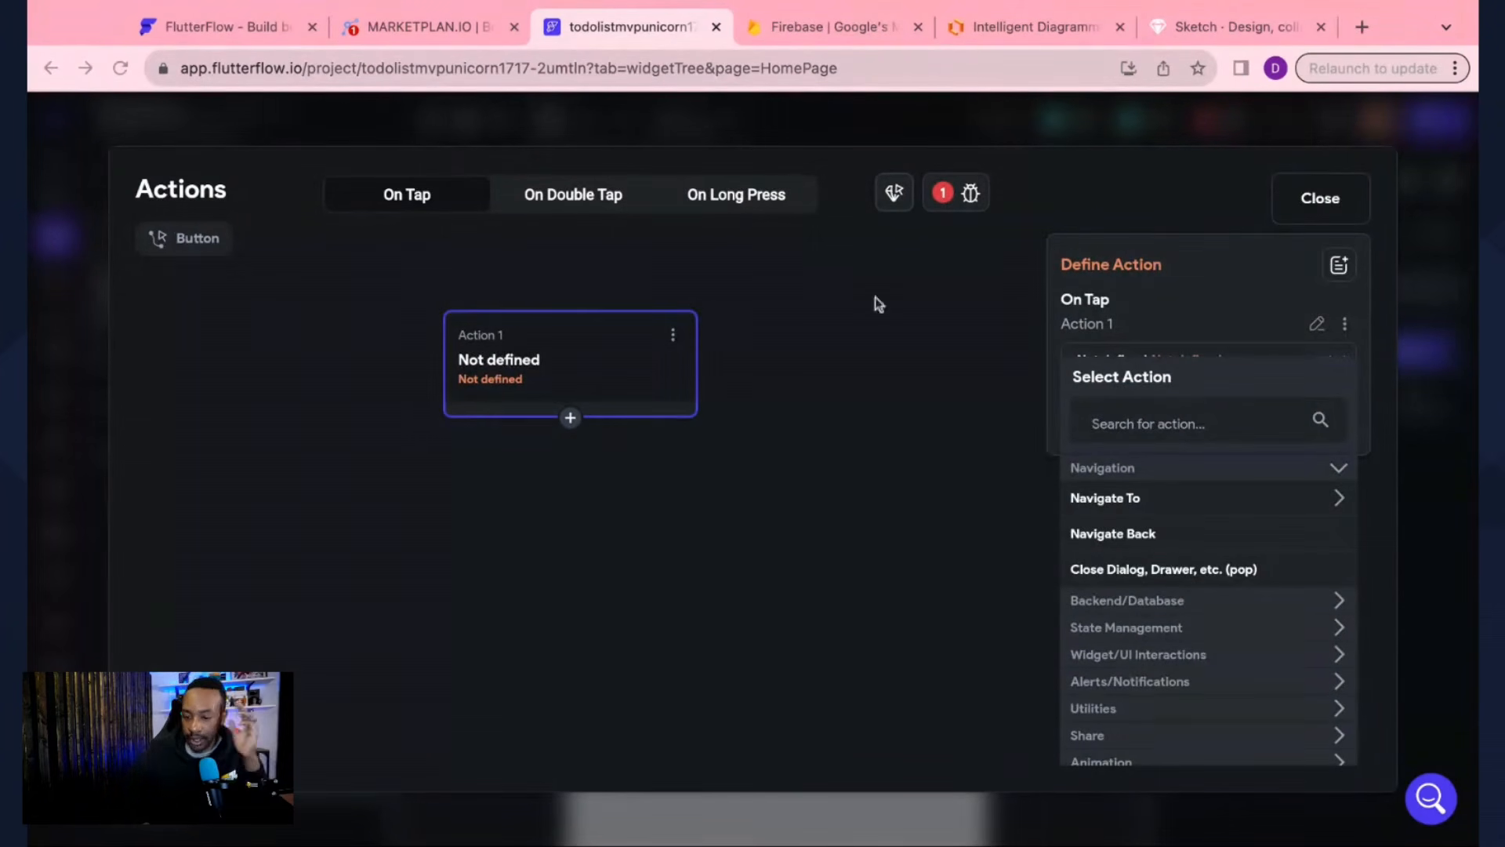
pyautogui.click(1344, 499)
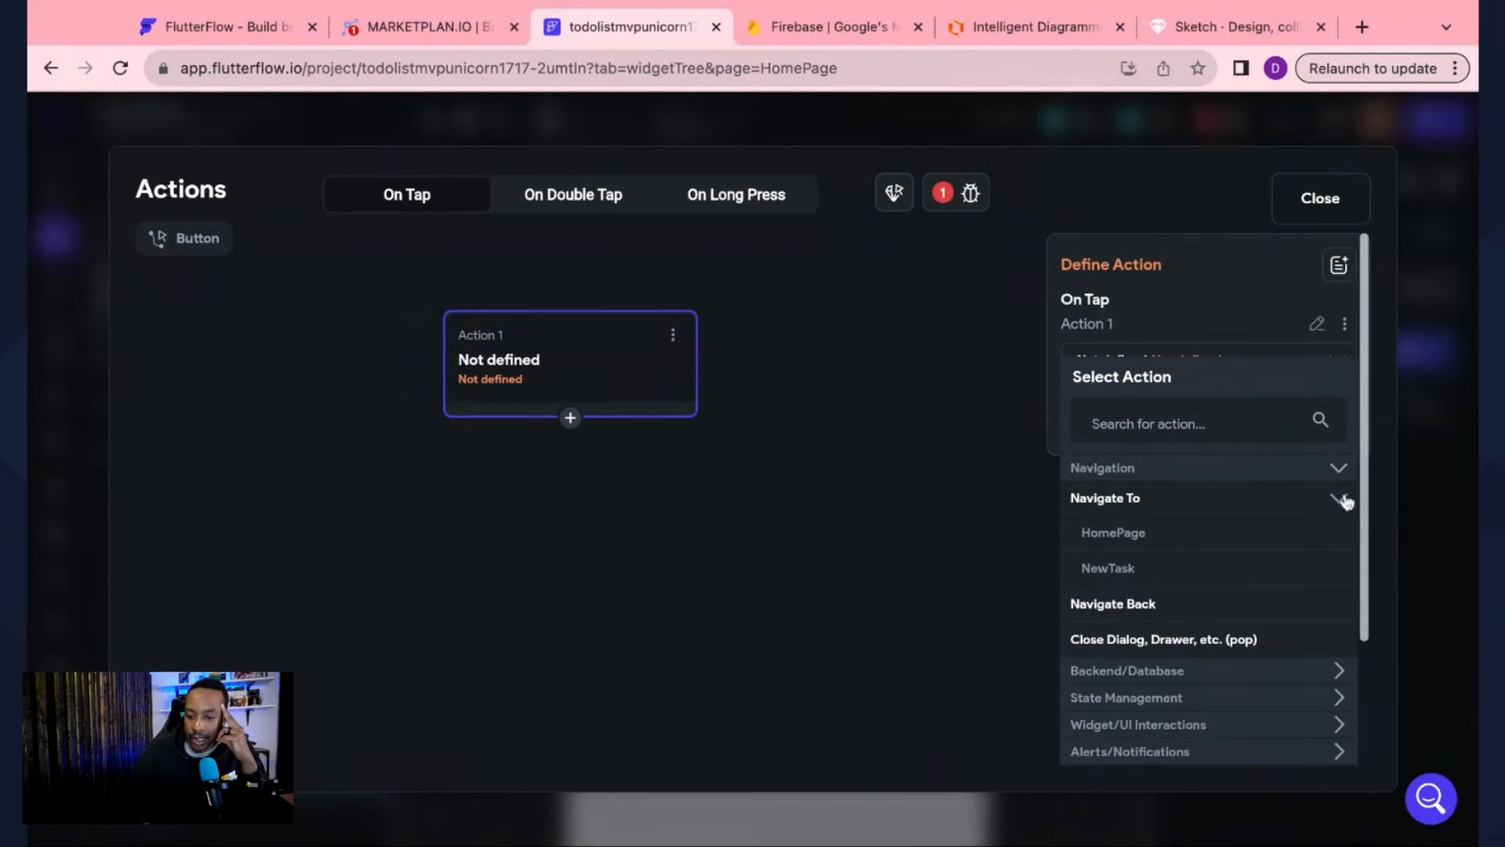
pyautogui.click(1096, 570)
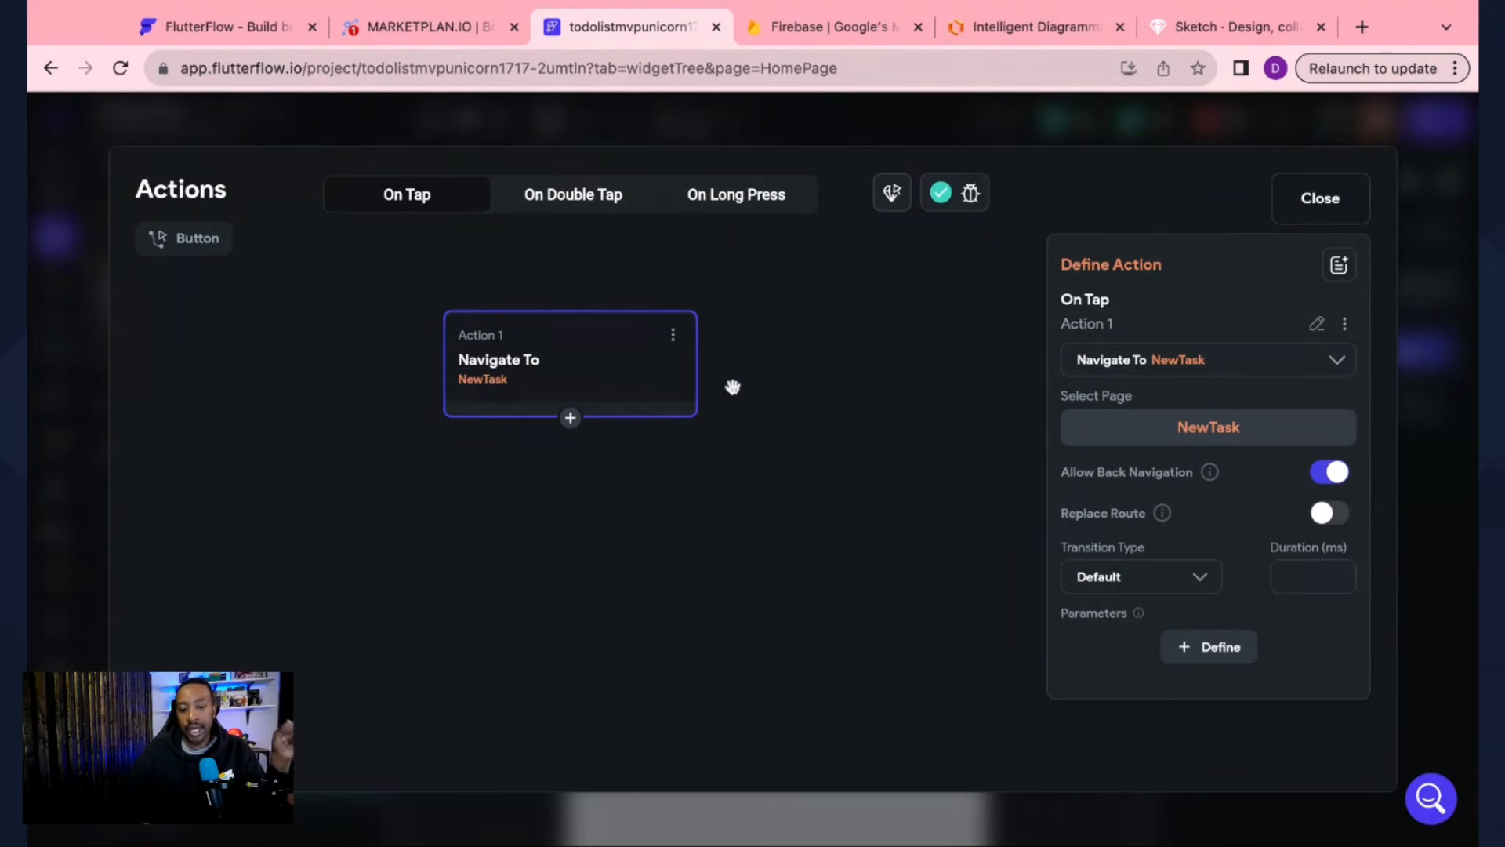
pyautogui.click(1320, 205)
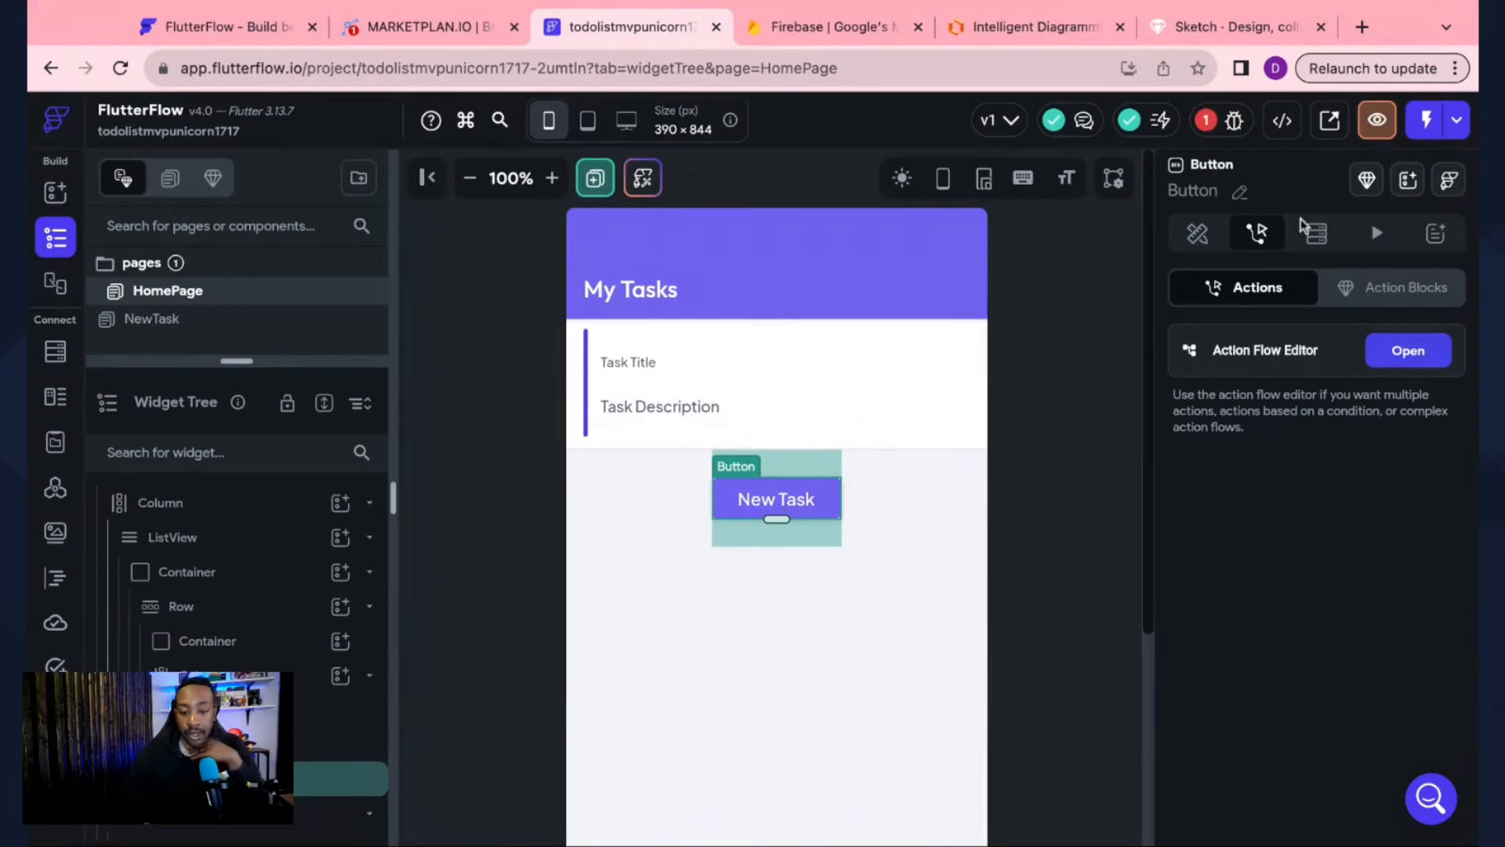
# Step: Give the NewTask page's Add New Task button an On Tap action navigating to HomePage
pyautogui.click(153, 319)
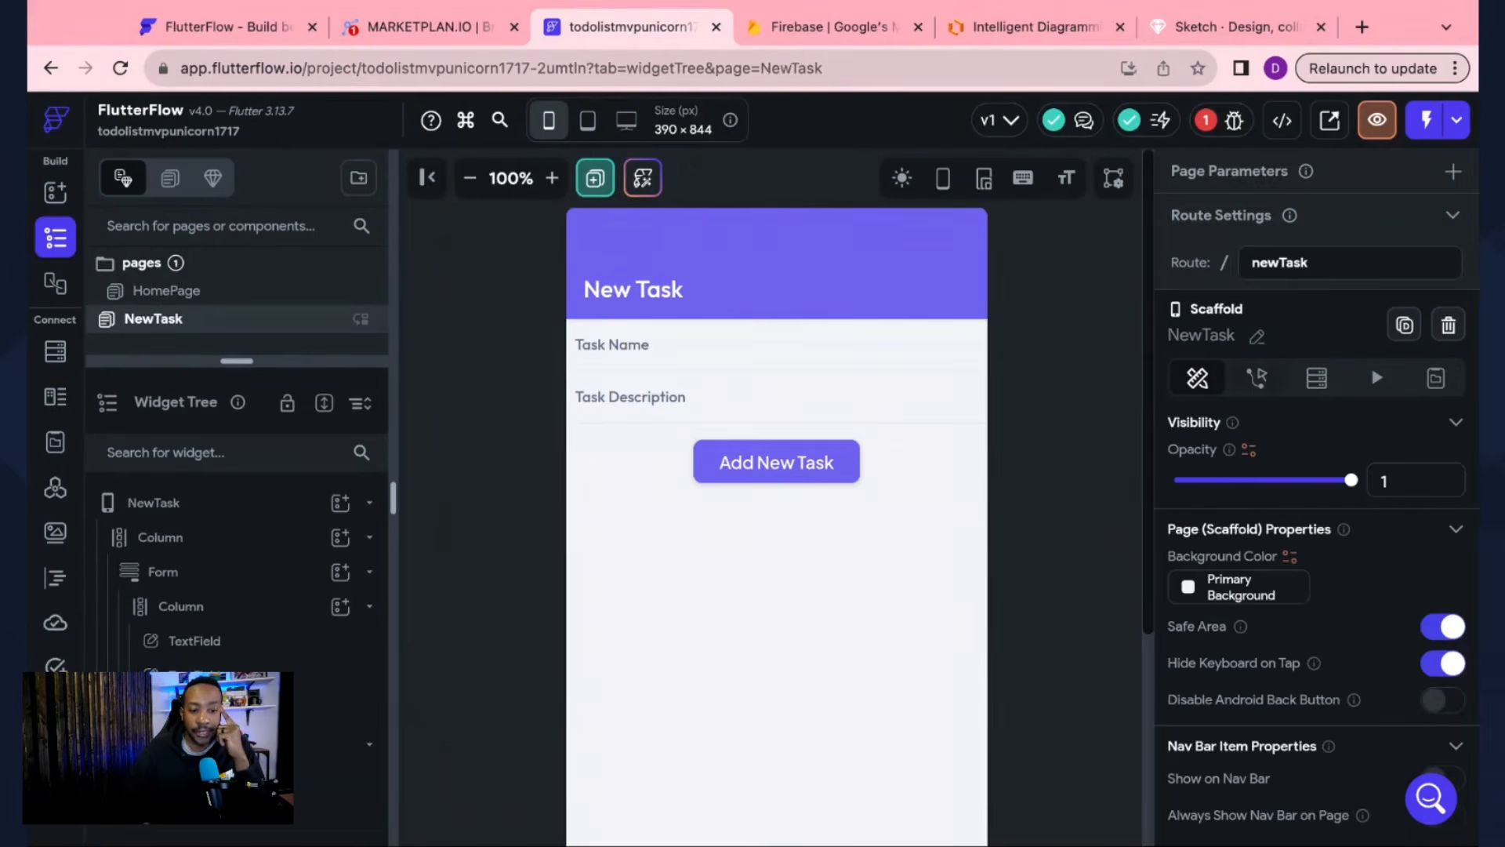
pyautogui.click(800, 475)
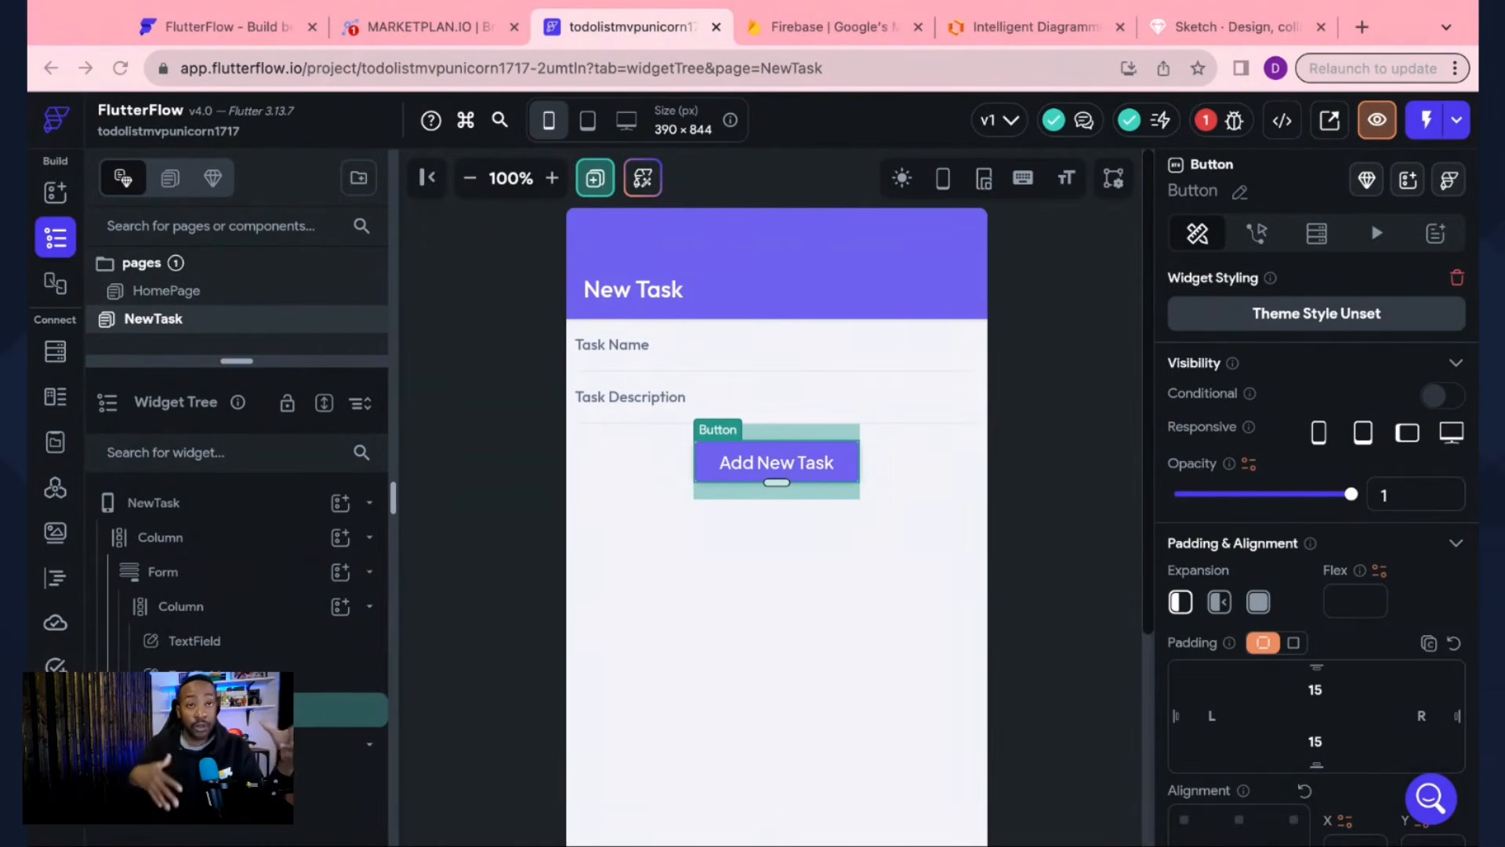
pyautogui.click(1258, 234)
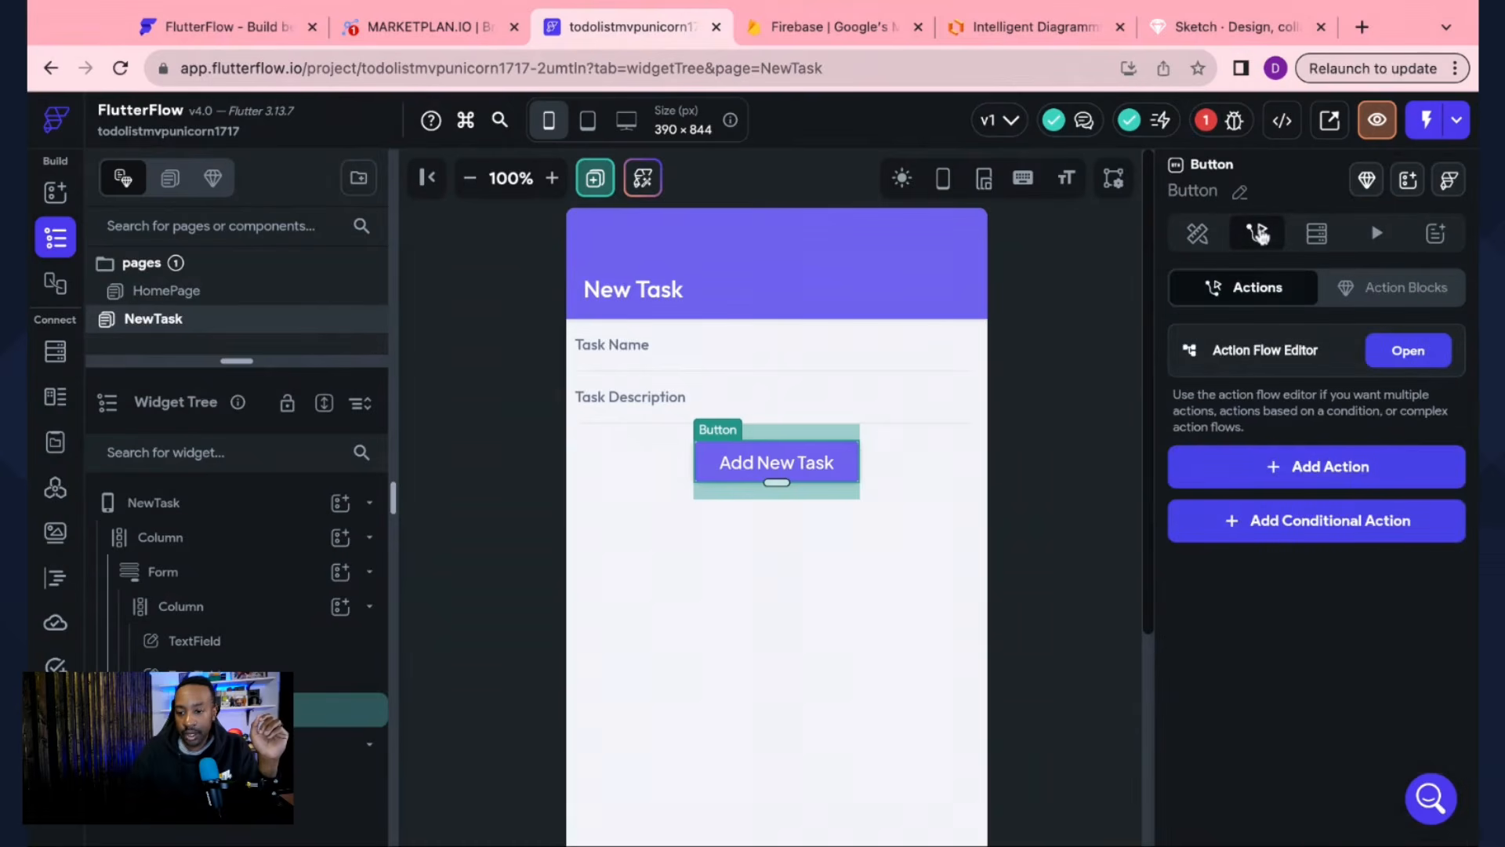
pyautogui.click(1408, 353)
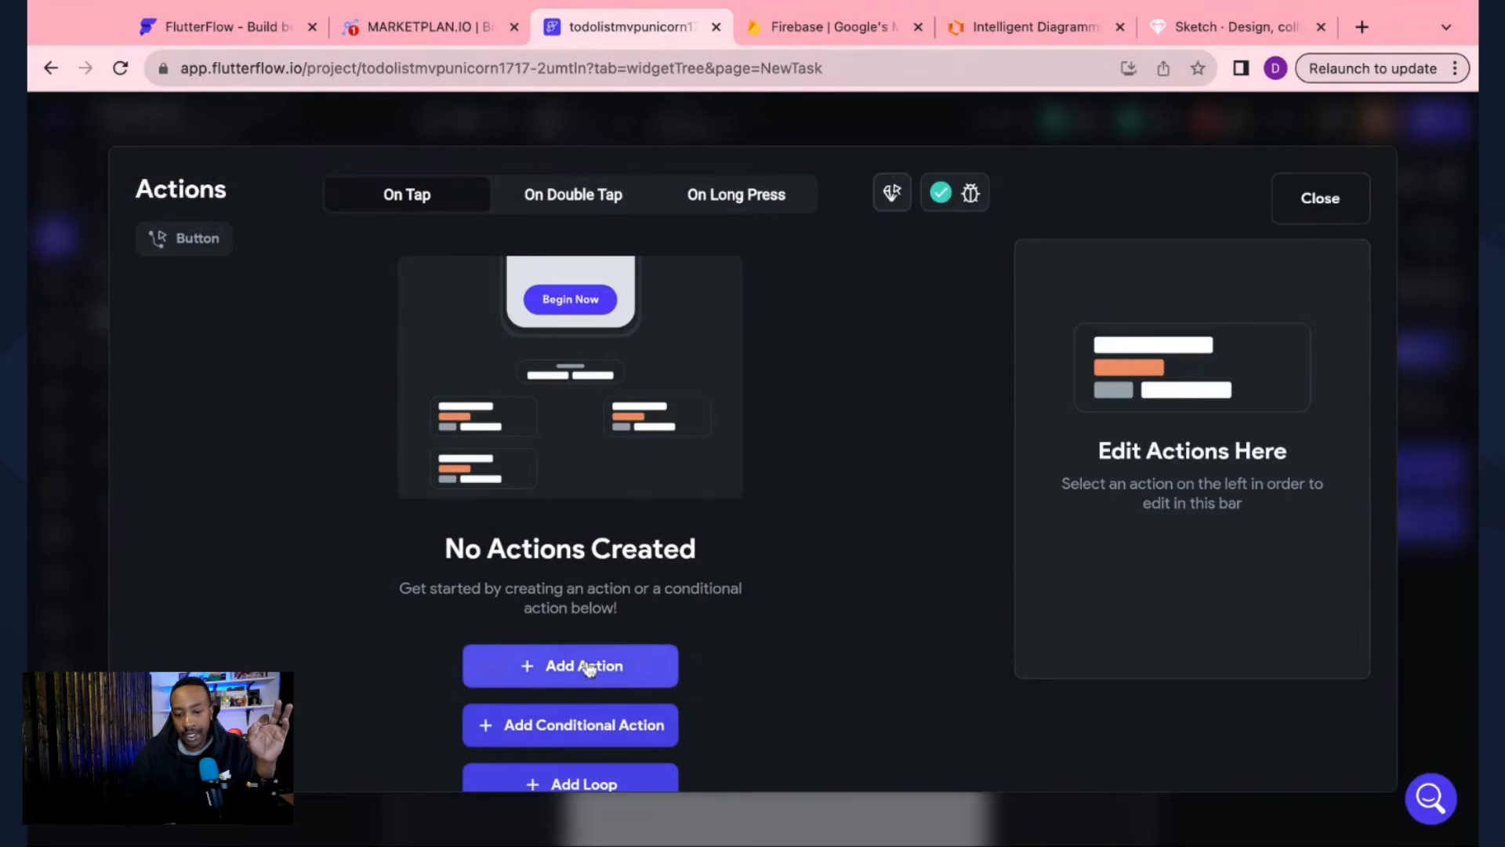
pyautogui.click(588, 668)
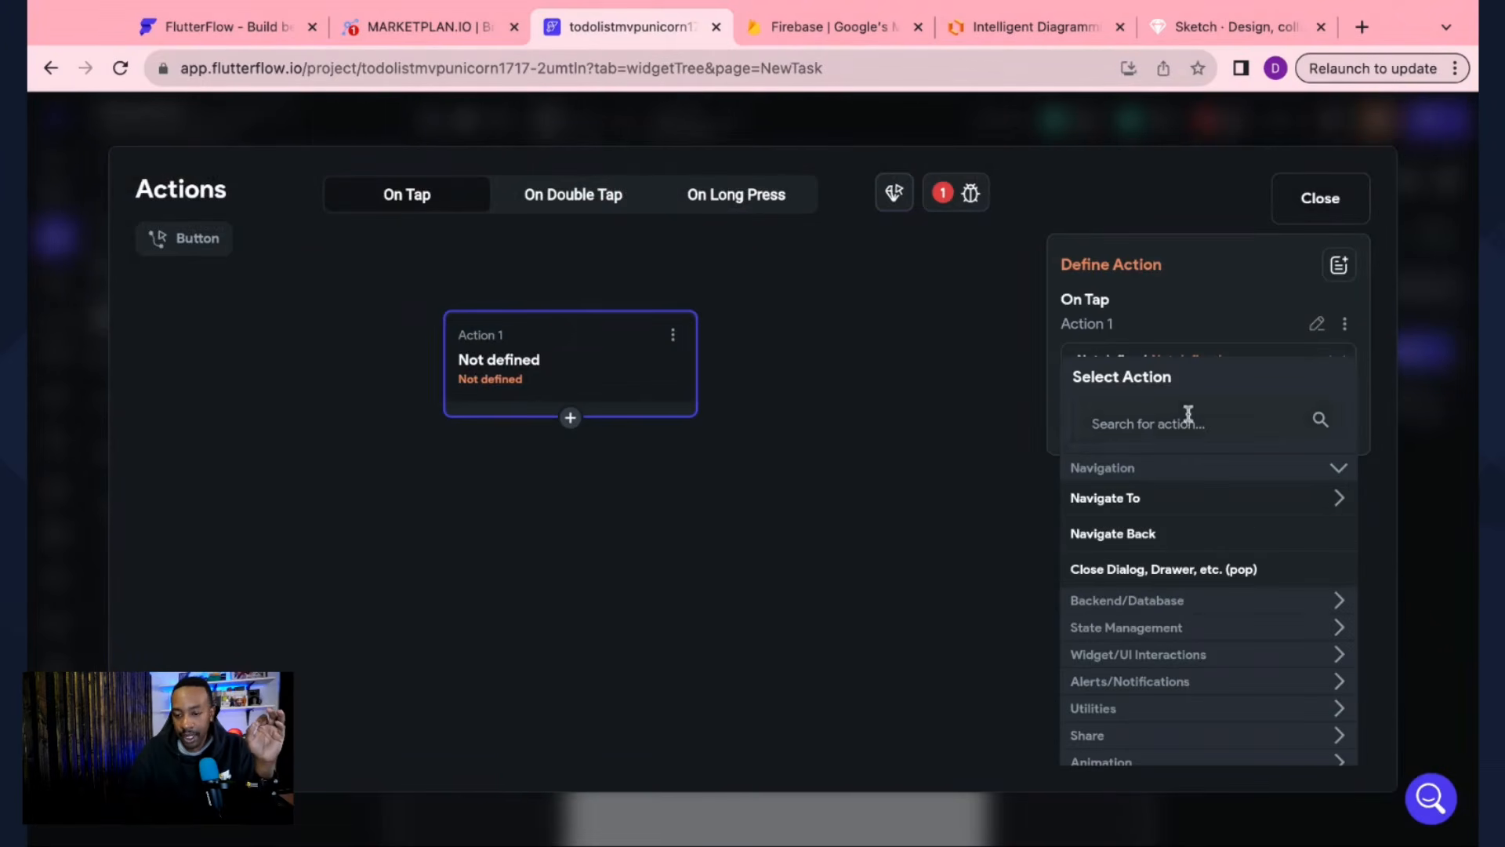
pyautogui.click(1339, 500)
pyautogui.click(1137, 535)
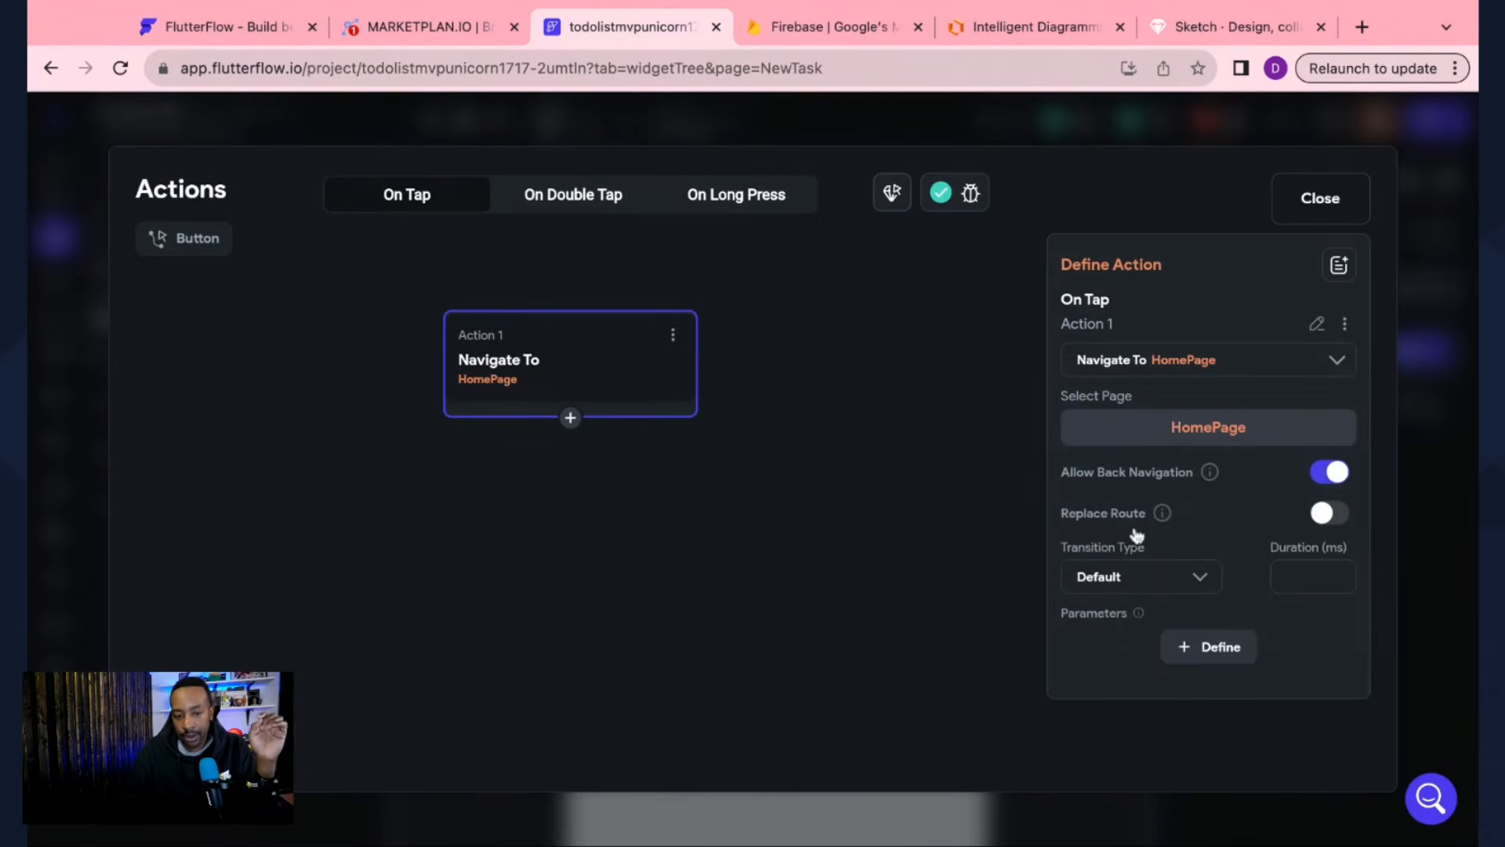
pyautogui.click(1301, 198)
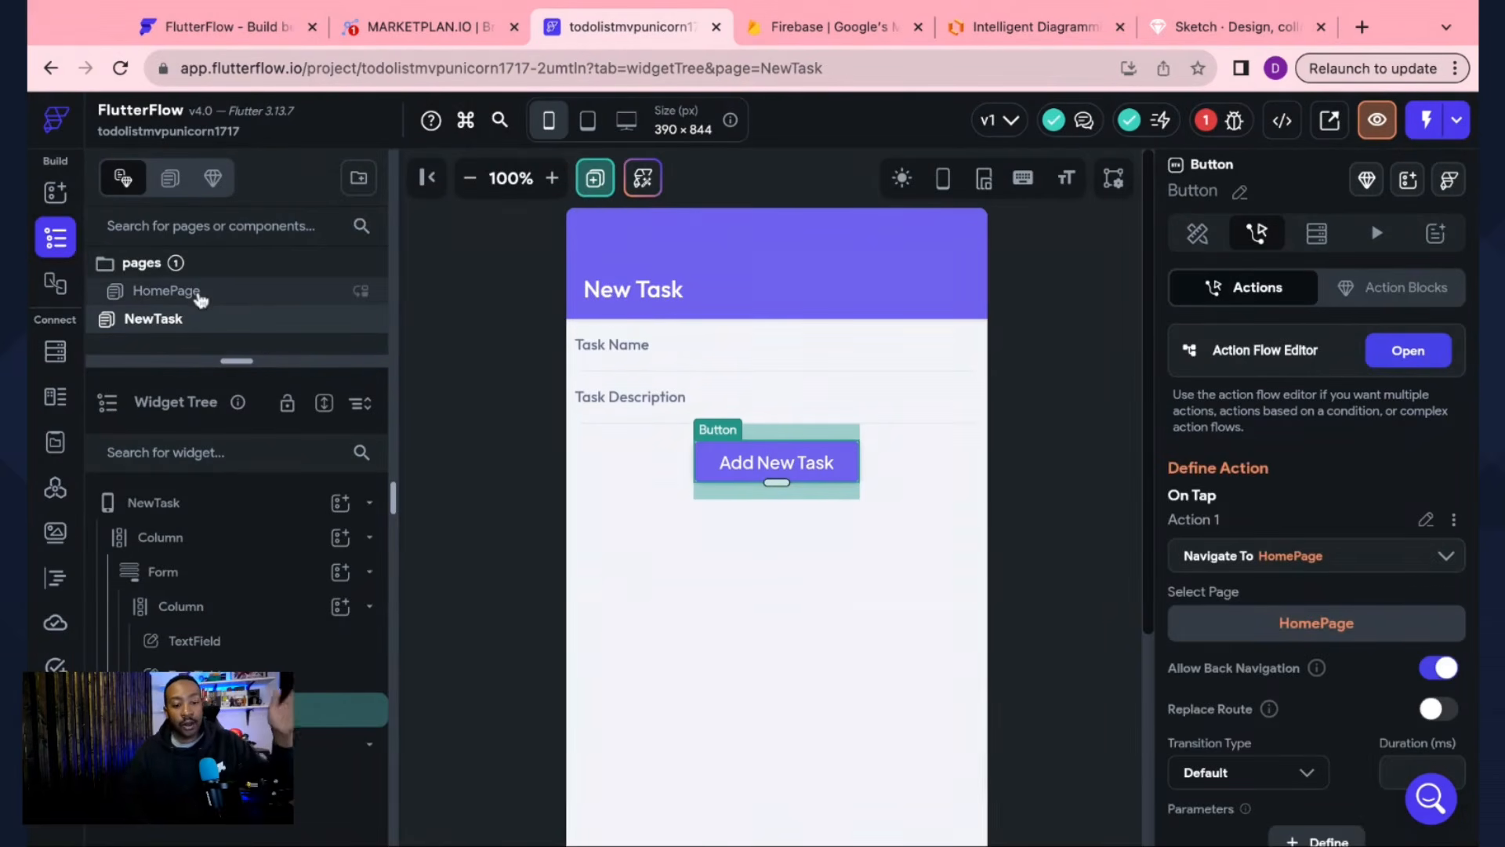
pyautogui.click(198, 296)
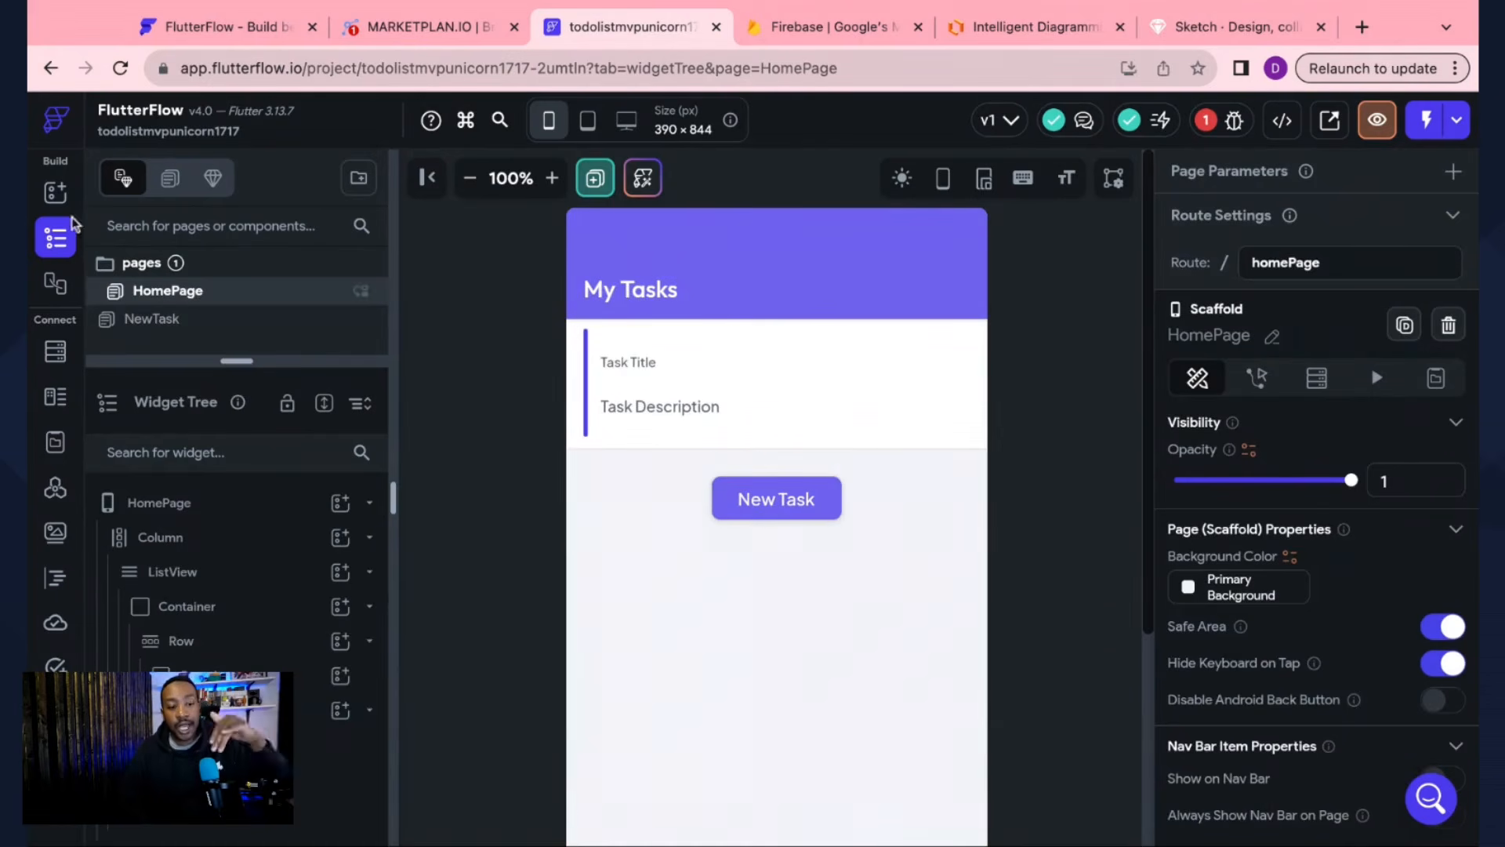
# Step: View the NewTask and HomePage pages, then list the project's issues, including the Firebase Setup config error
pyautogui.click(138, 323)
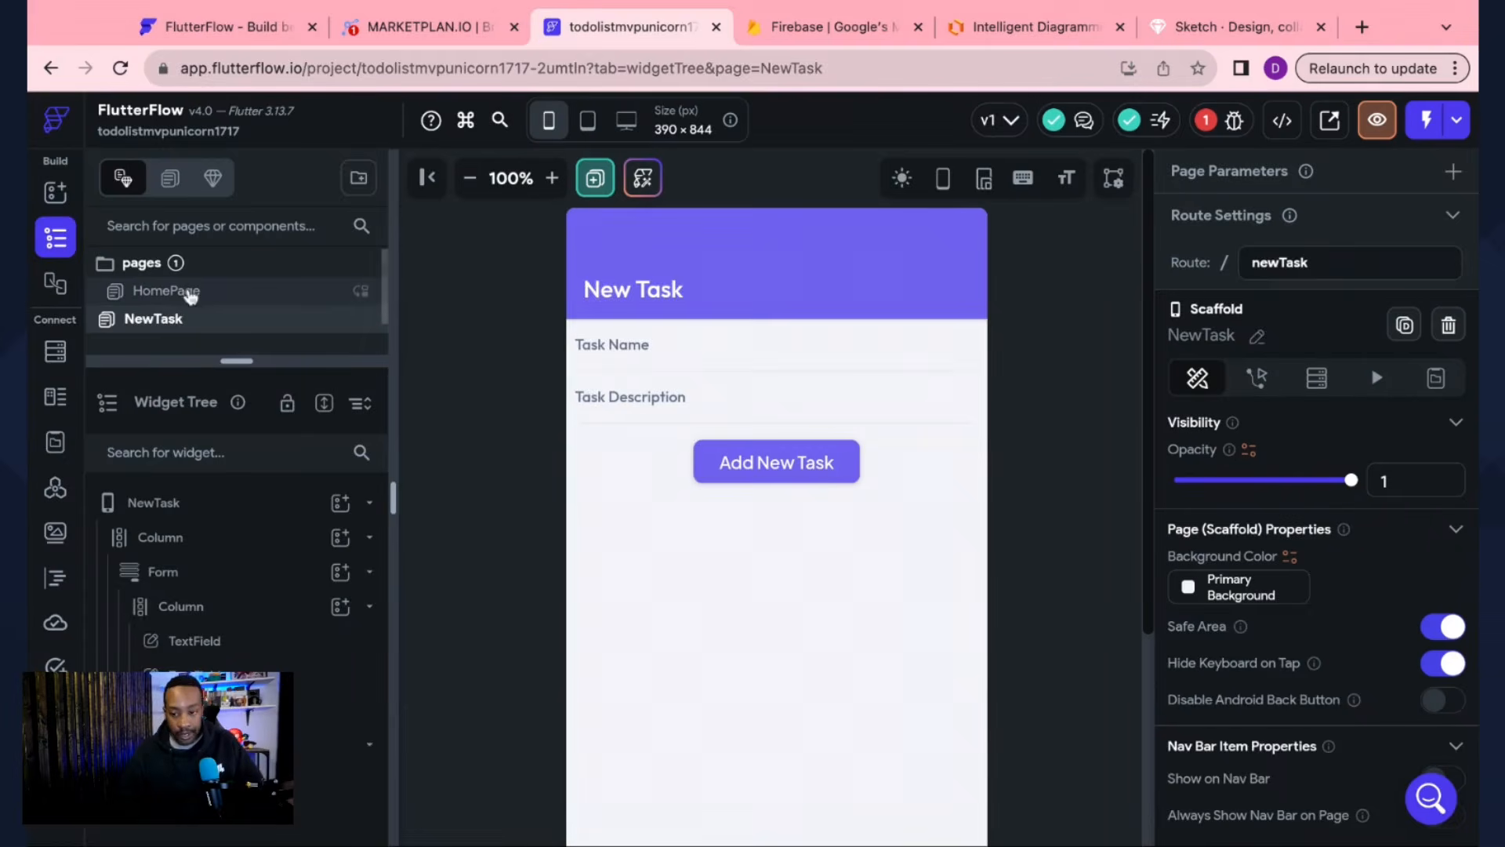
pyautogui.click(191, 295)
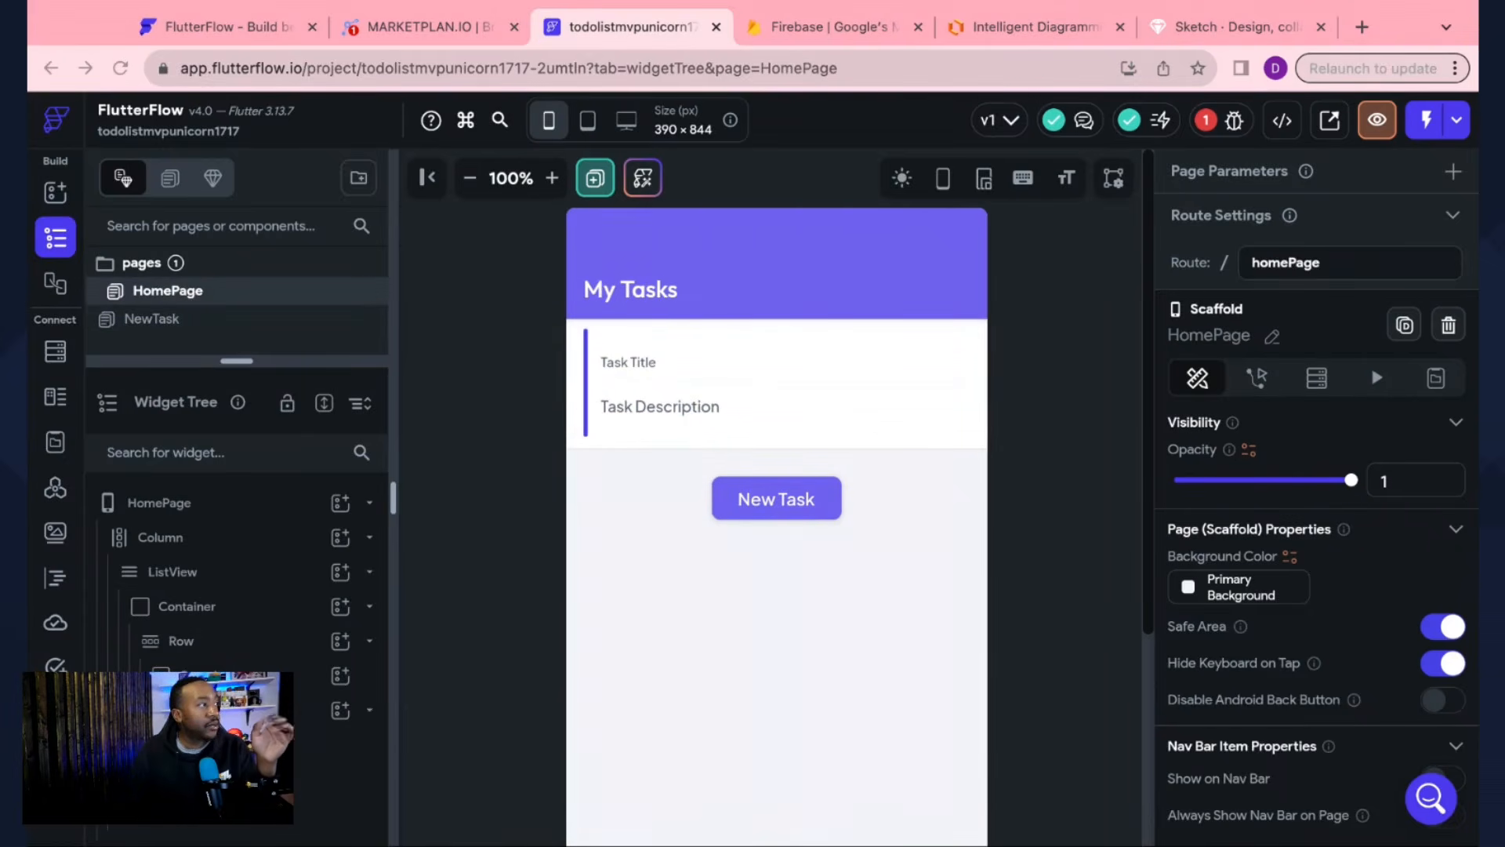
pyautogui.click(1212, 121)
pyautogui.click(1212, 122)
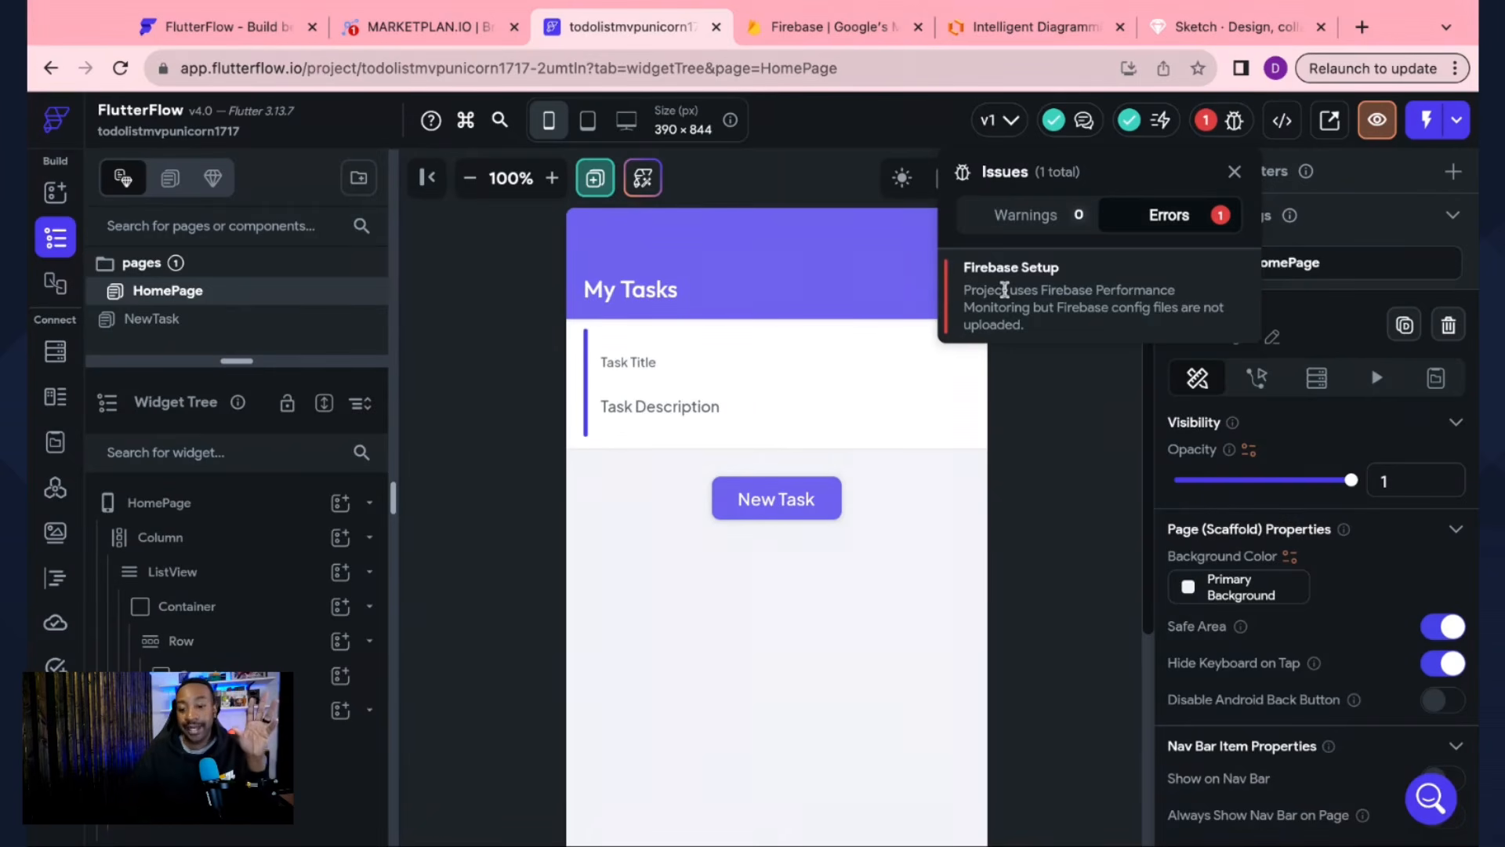
# Step: From the Firebase Setup issue, auto-generate the Firebase config files in Firebase settings
pyautogui.click(1004, 291)
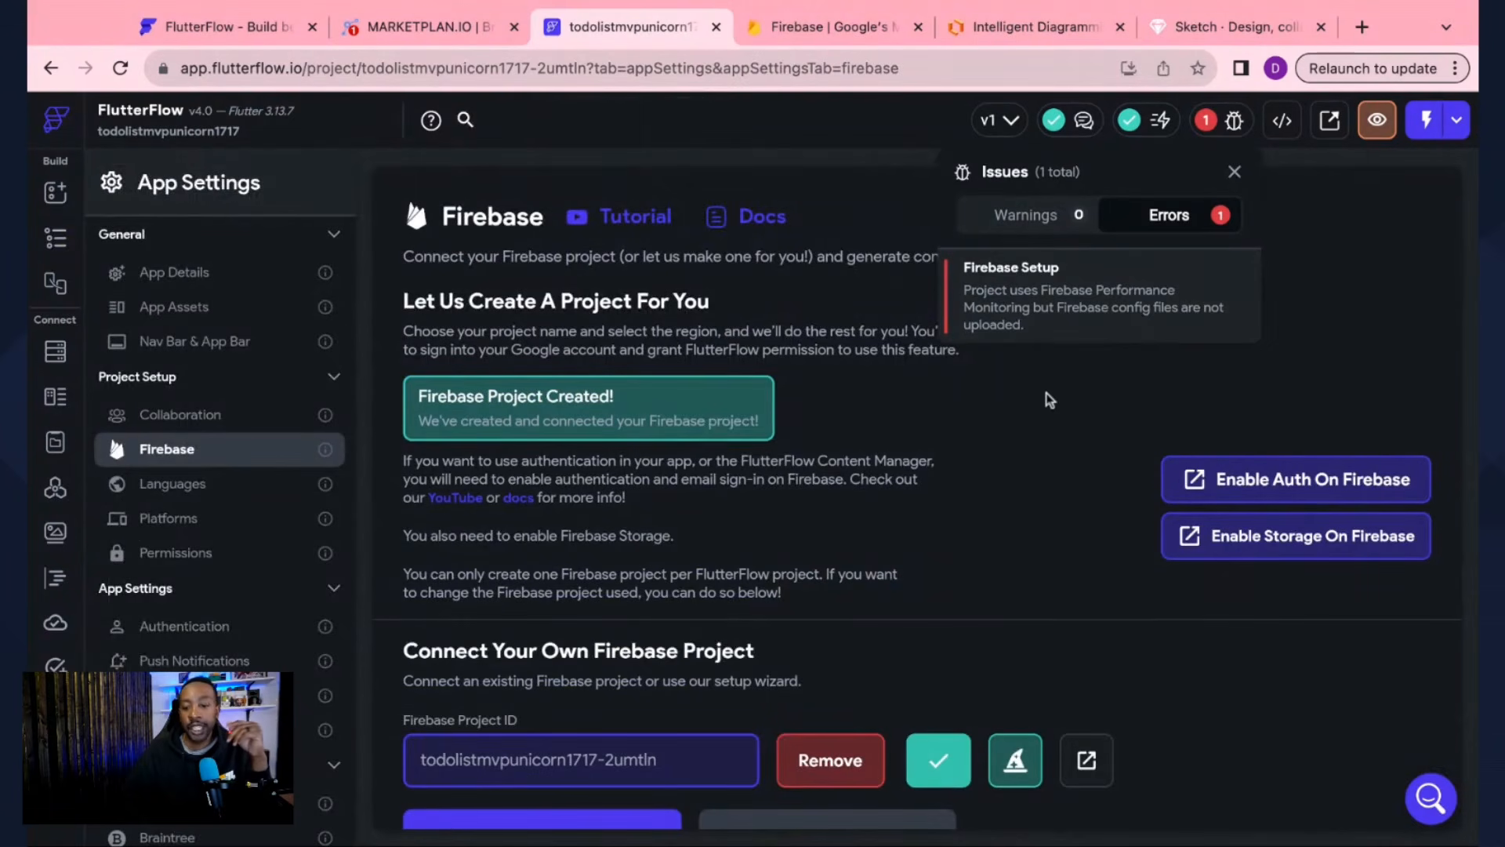
pyautogui.click(1049, 402)
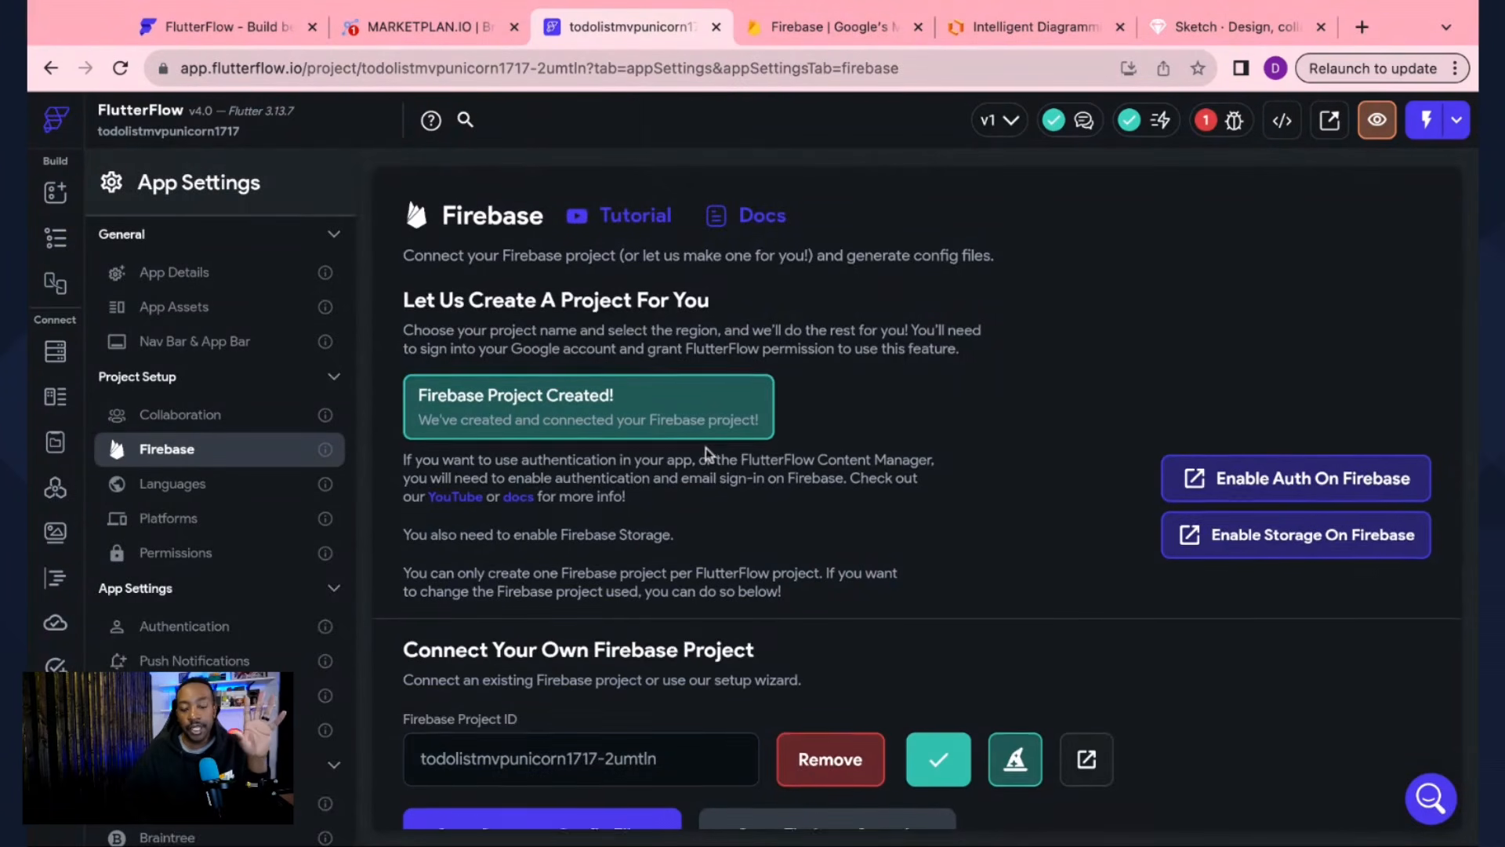
pyautogui.scroll(-5, 706, 448)
pyautogui.scroll(3, 706, 449)
pyautogui.scroll(2, 706, 449)
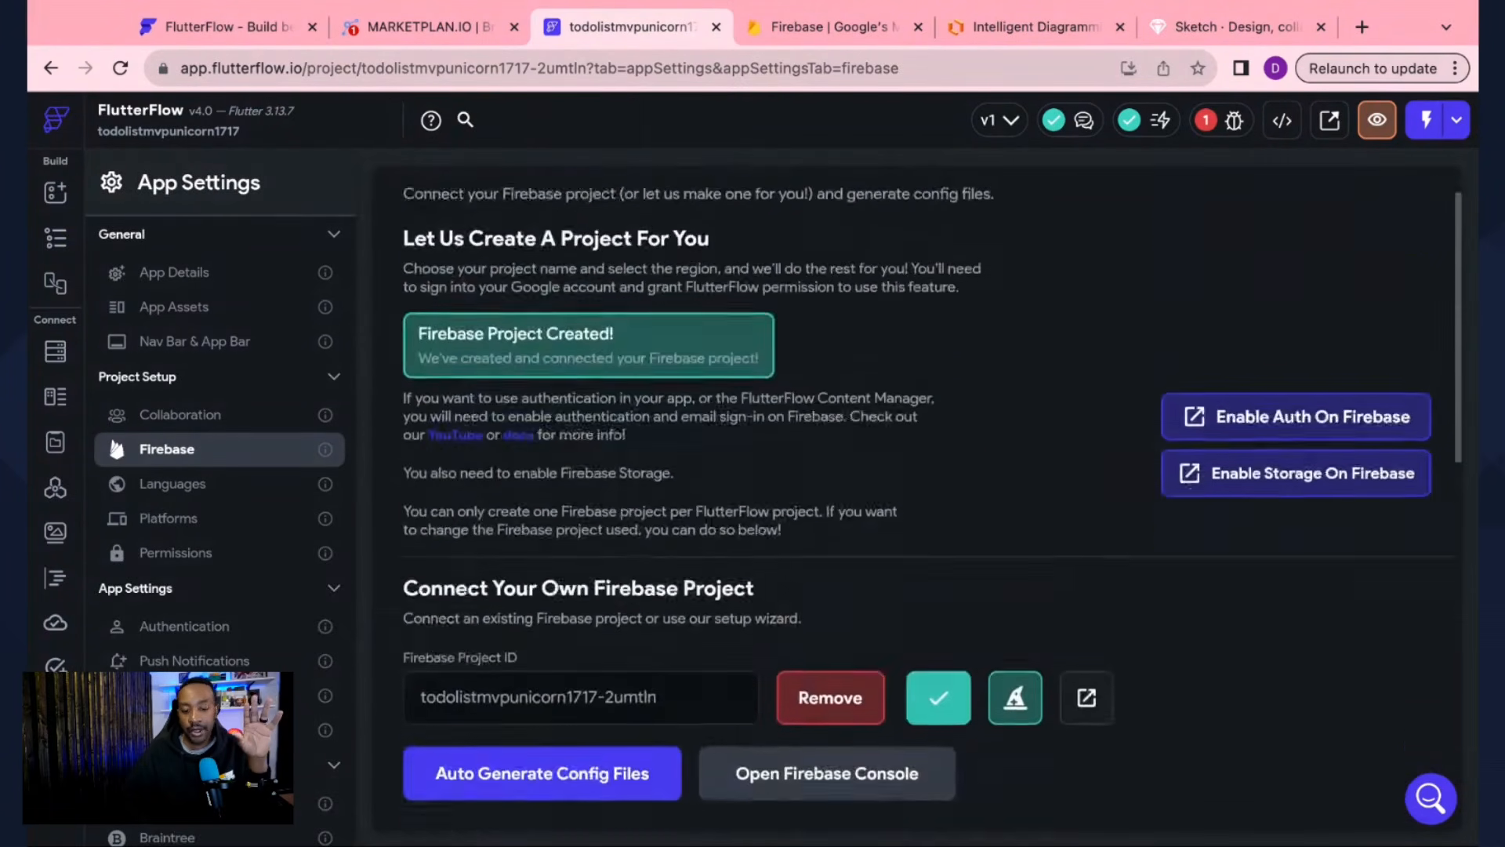
pyautogui.scroll(-3, 705, 448)
pyautogui.scroll(1, 706, 449)
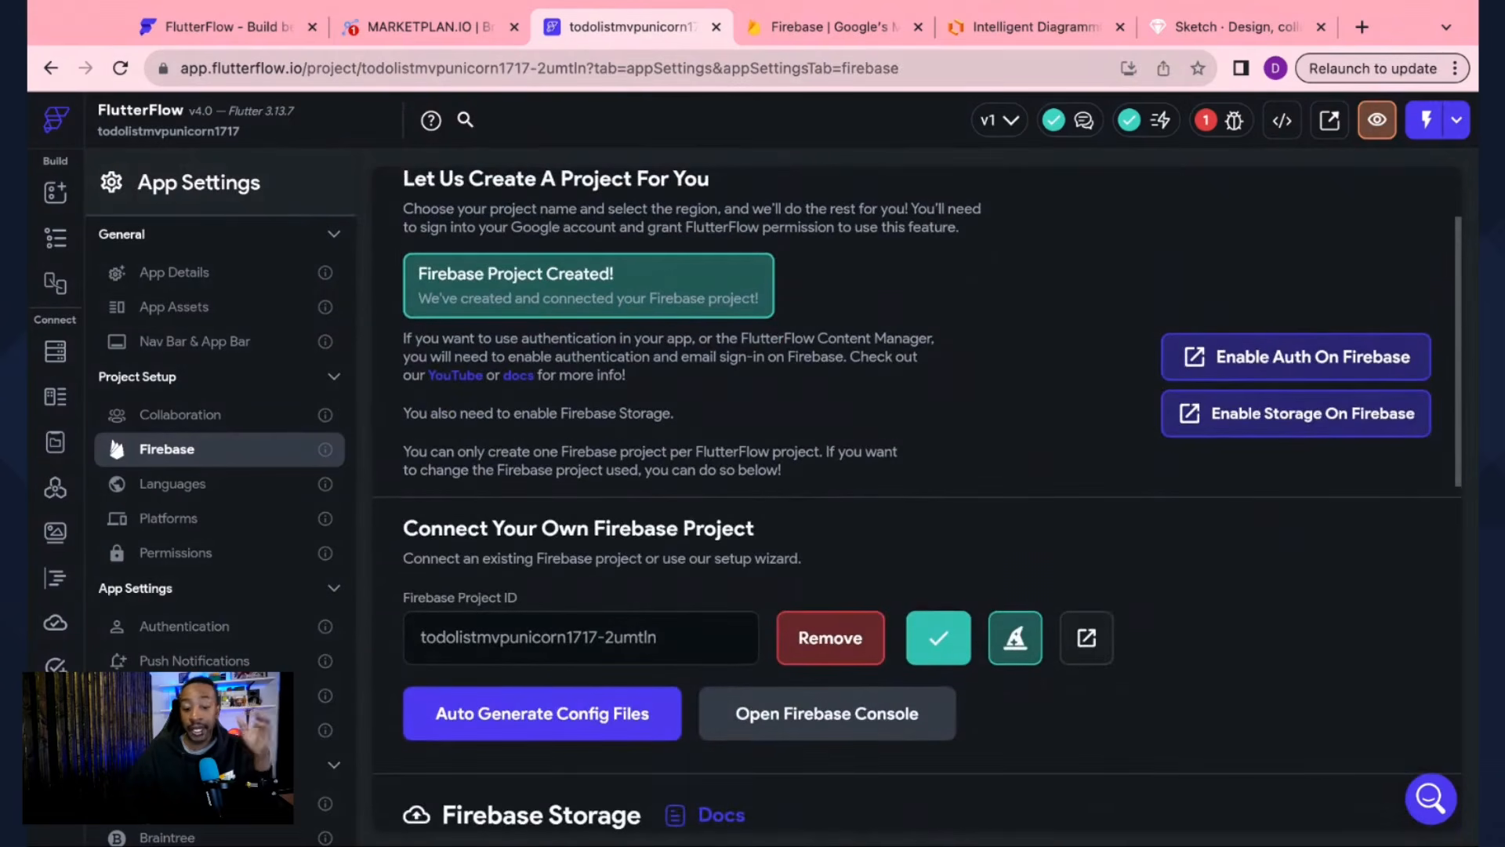
pyautogui.click(486, 729)
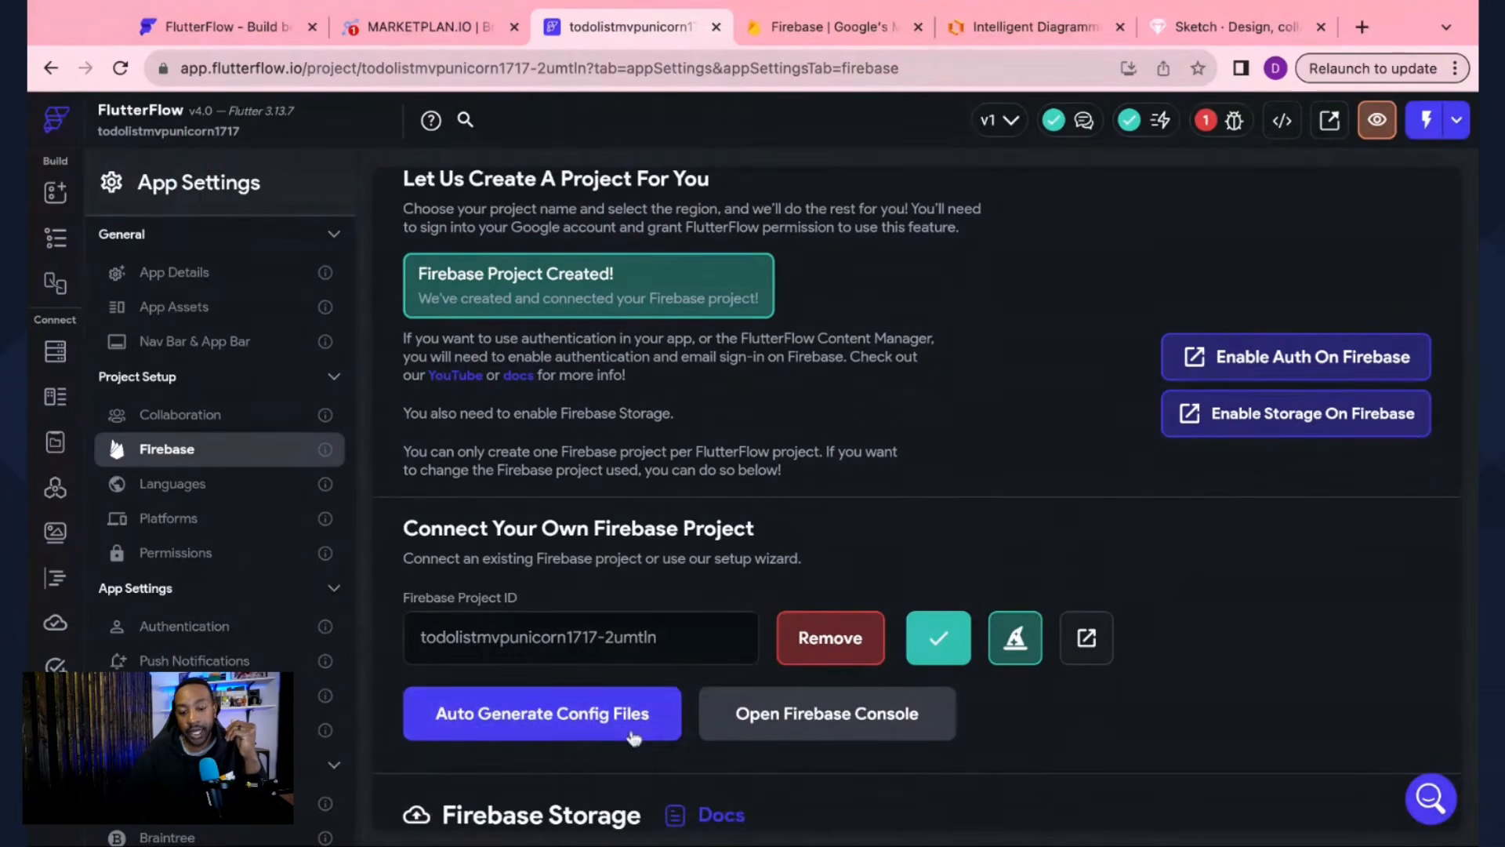
pyautogui.click(519, 713)
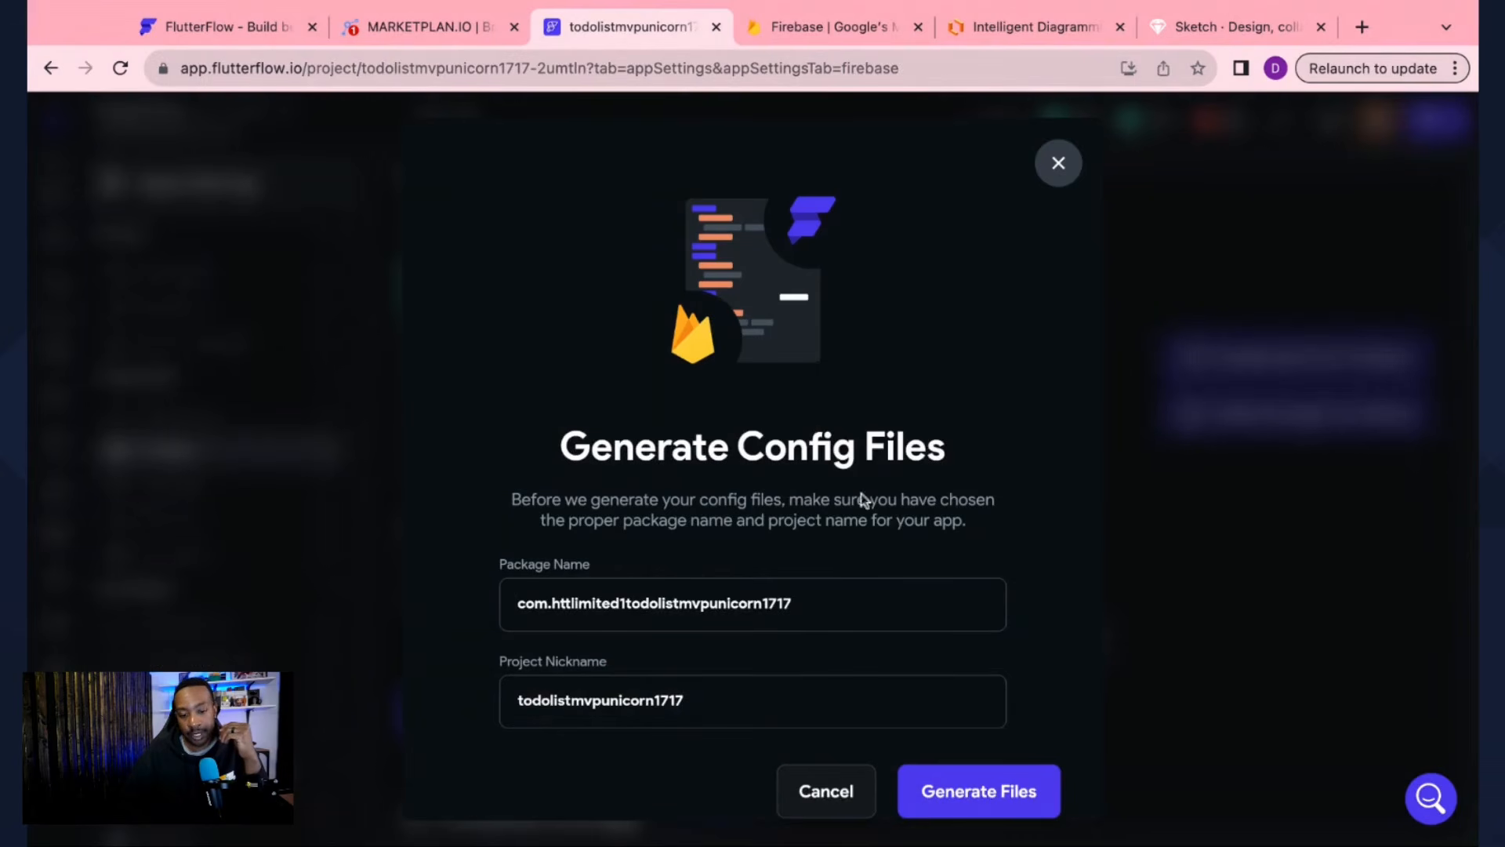
pyautogui.click(970, 792)
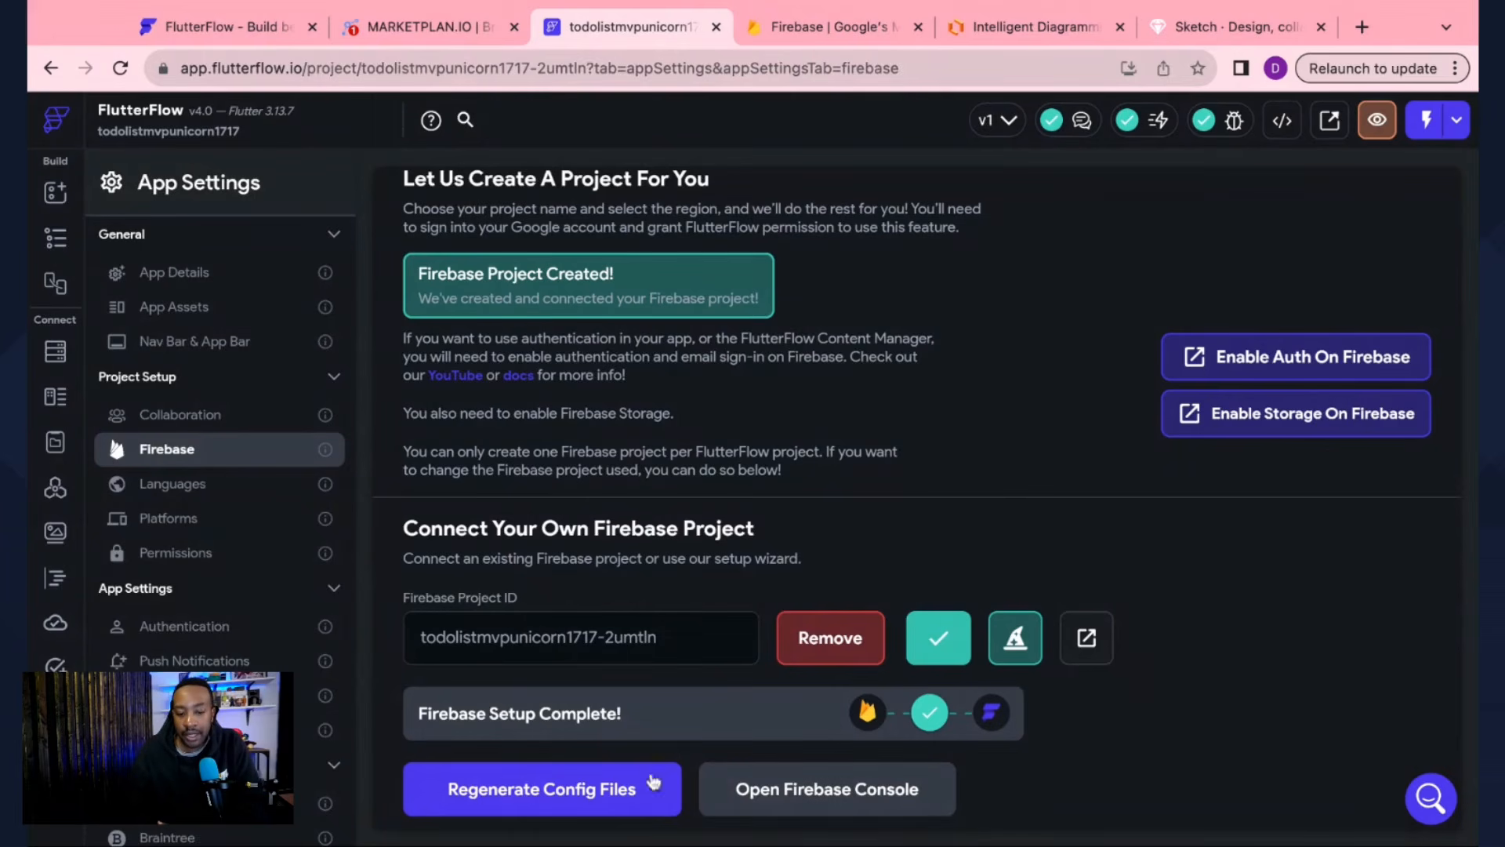
# Step: Recheck the project's Issues list to confirm no errors remain
pyautogui.click(1212, 128)
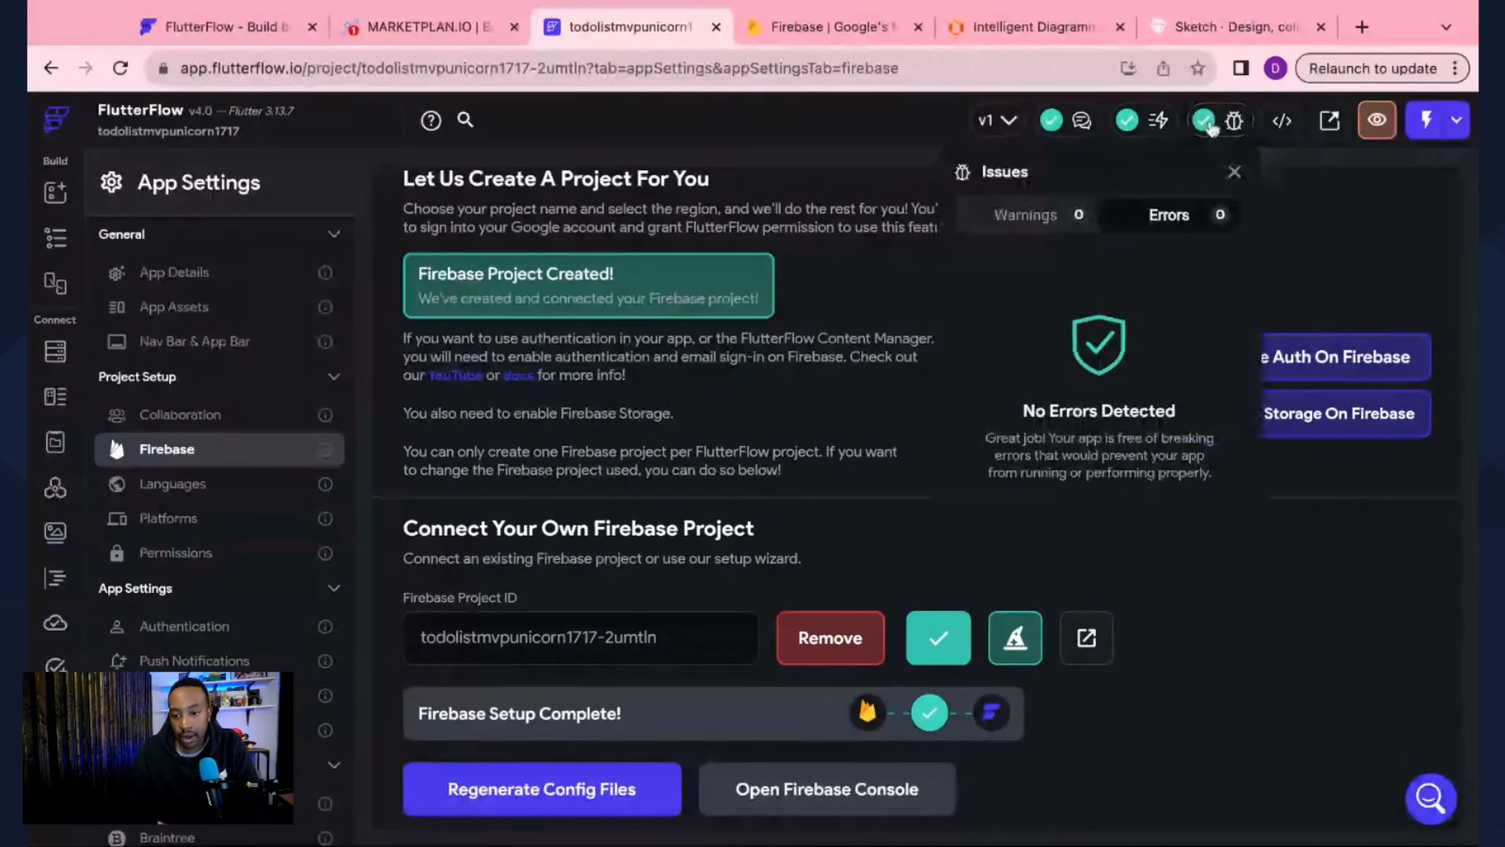
pyautogui.click(1212, 128)
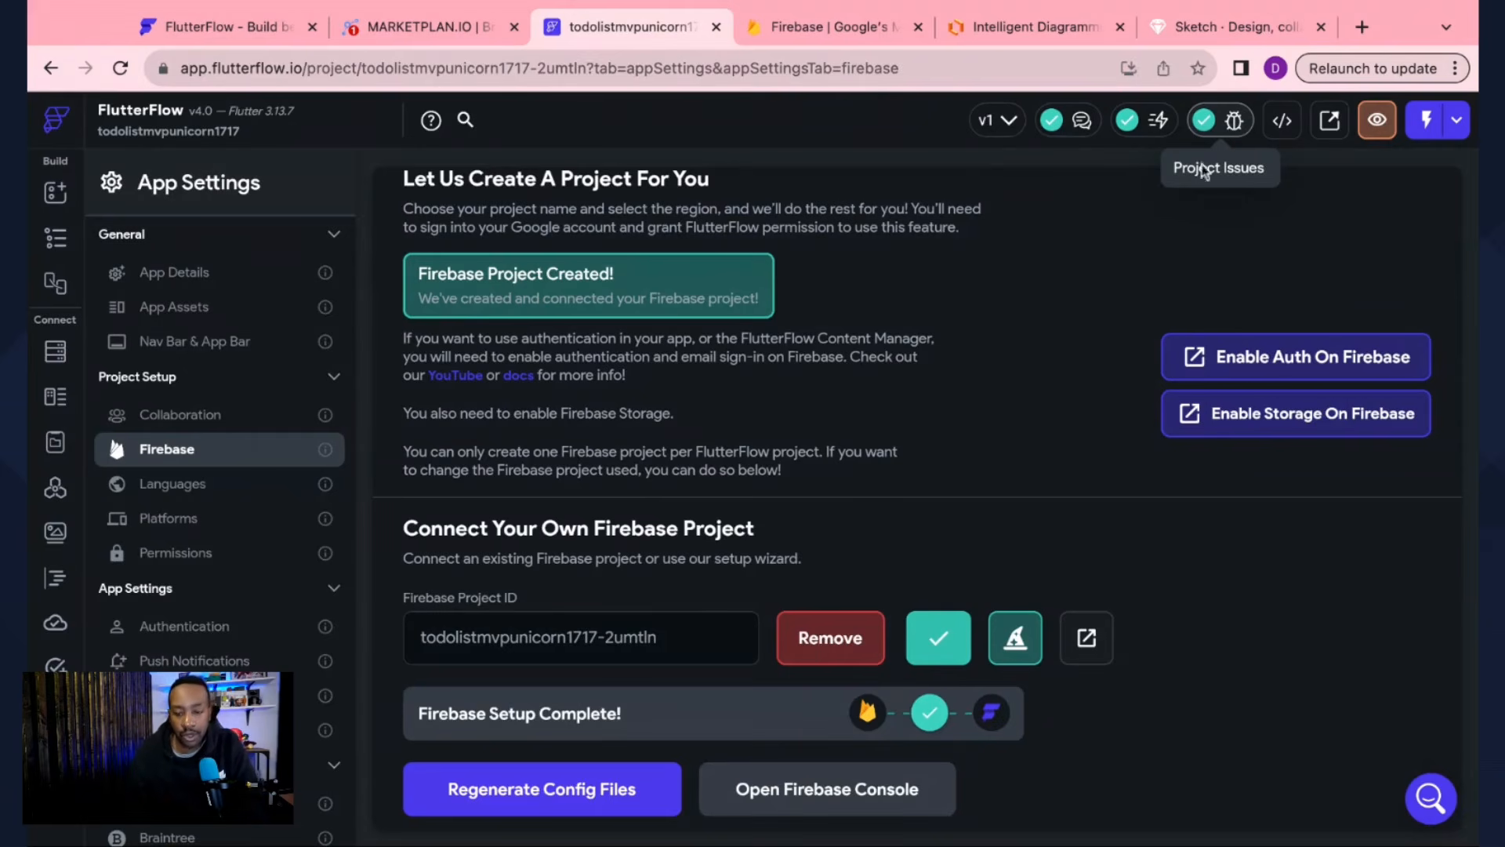
pyautogui.click(1219, 137)
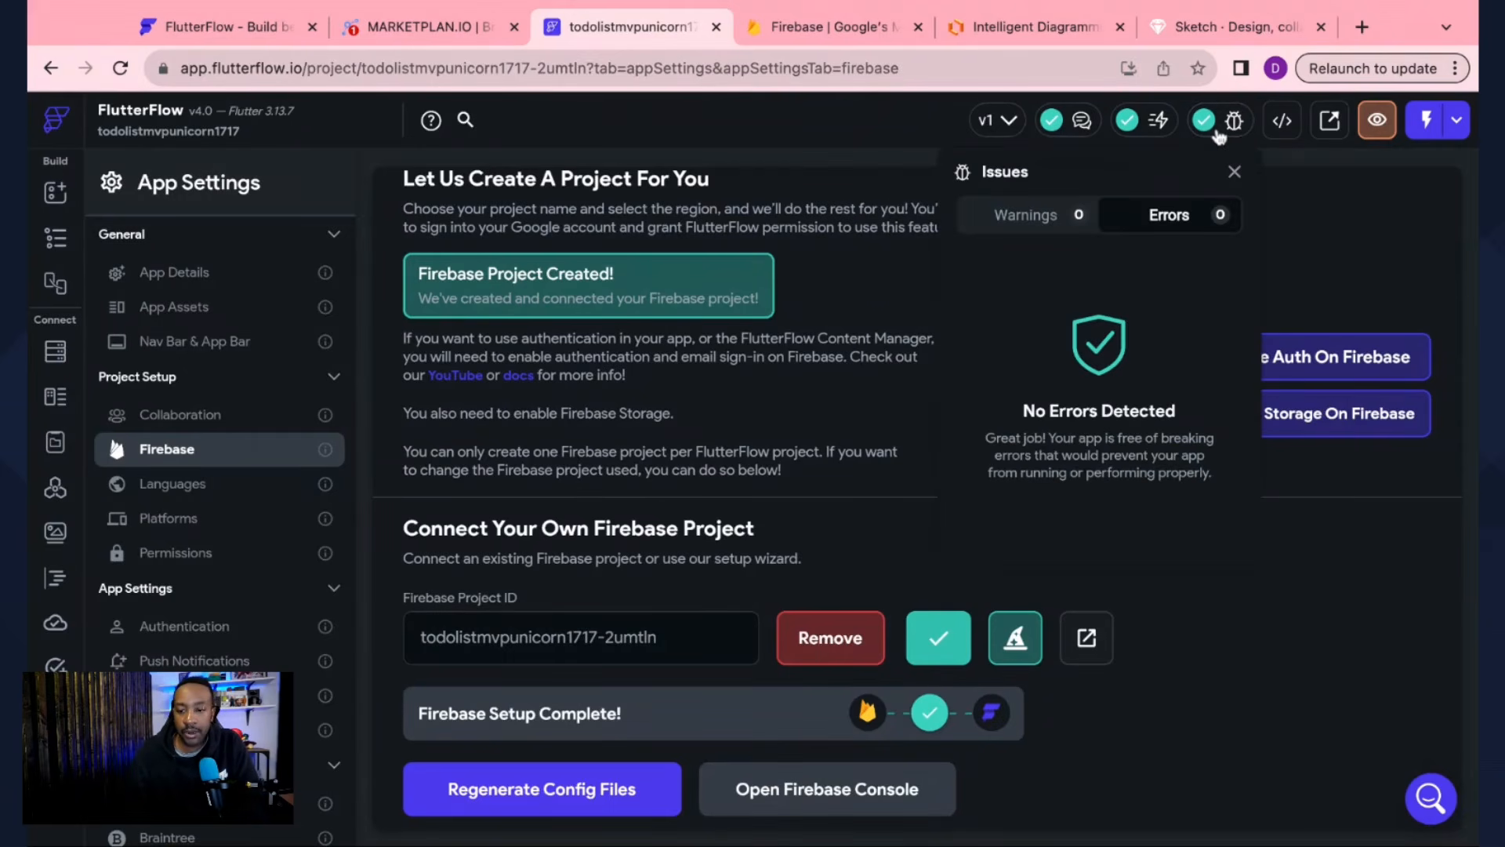
pyautogui.click(1220, 137)
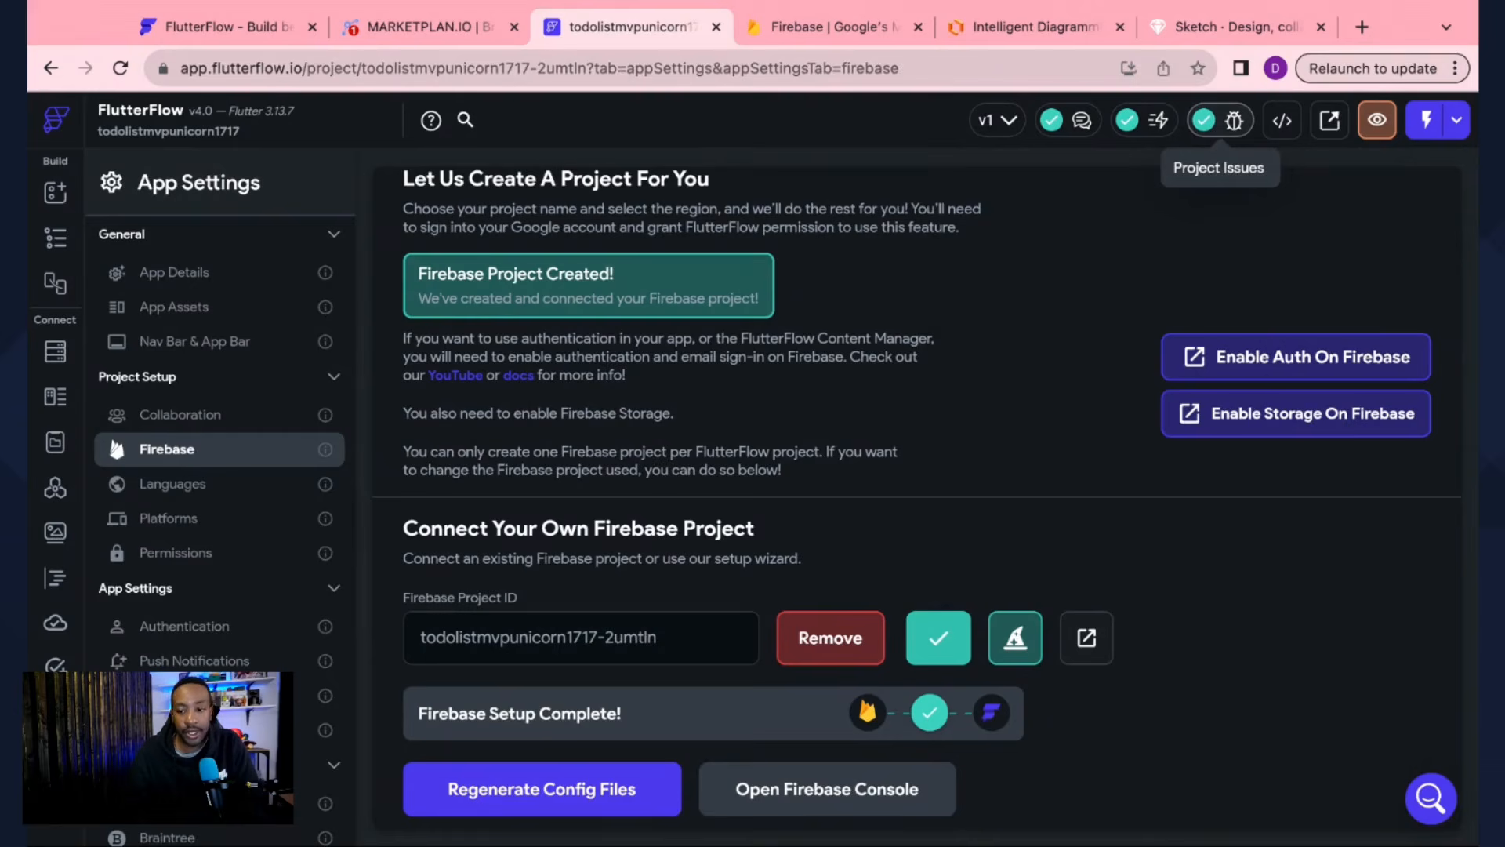
# Step: Launch the app in Test Mode, then return to the todolistmvpunicorn1717 Firebase settings
pyautogui.click(1424, 127)
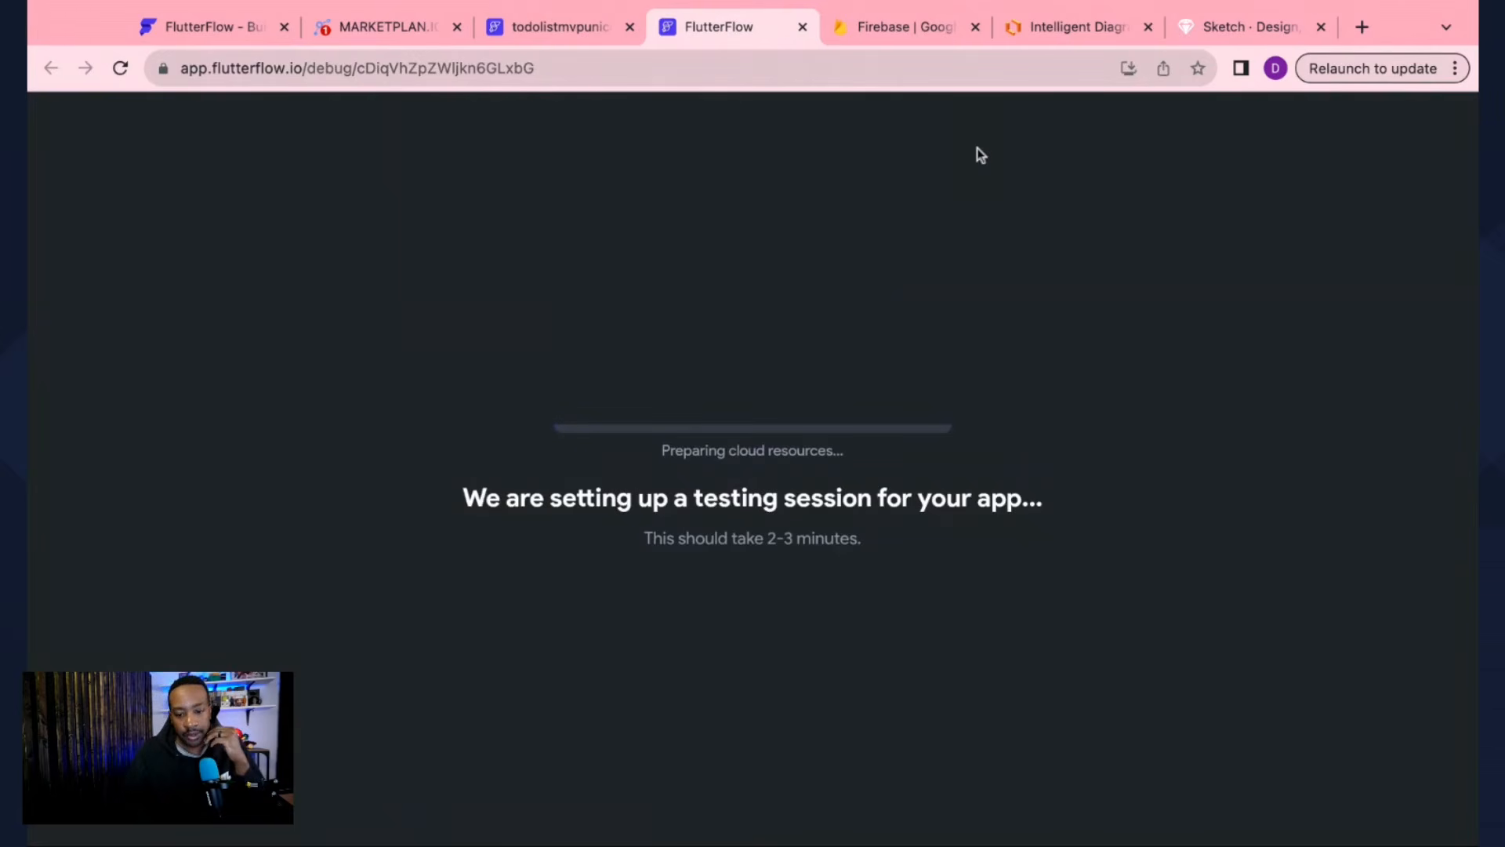
pyautogui.click(549, 23)
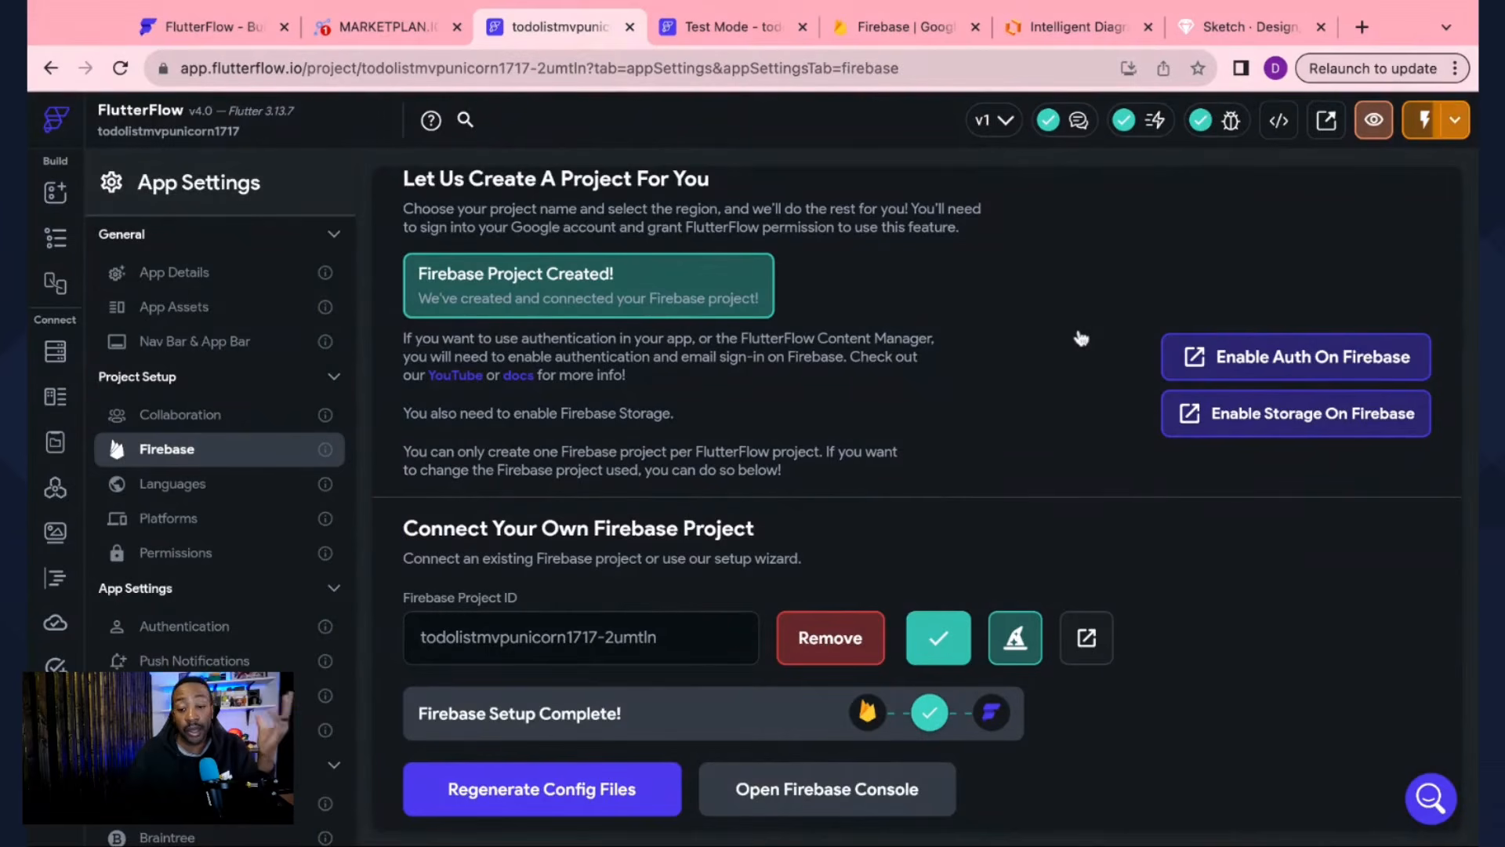
pyautogui.scroll(-3, 1084, 464)
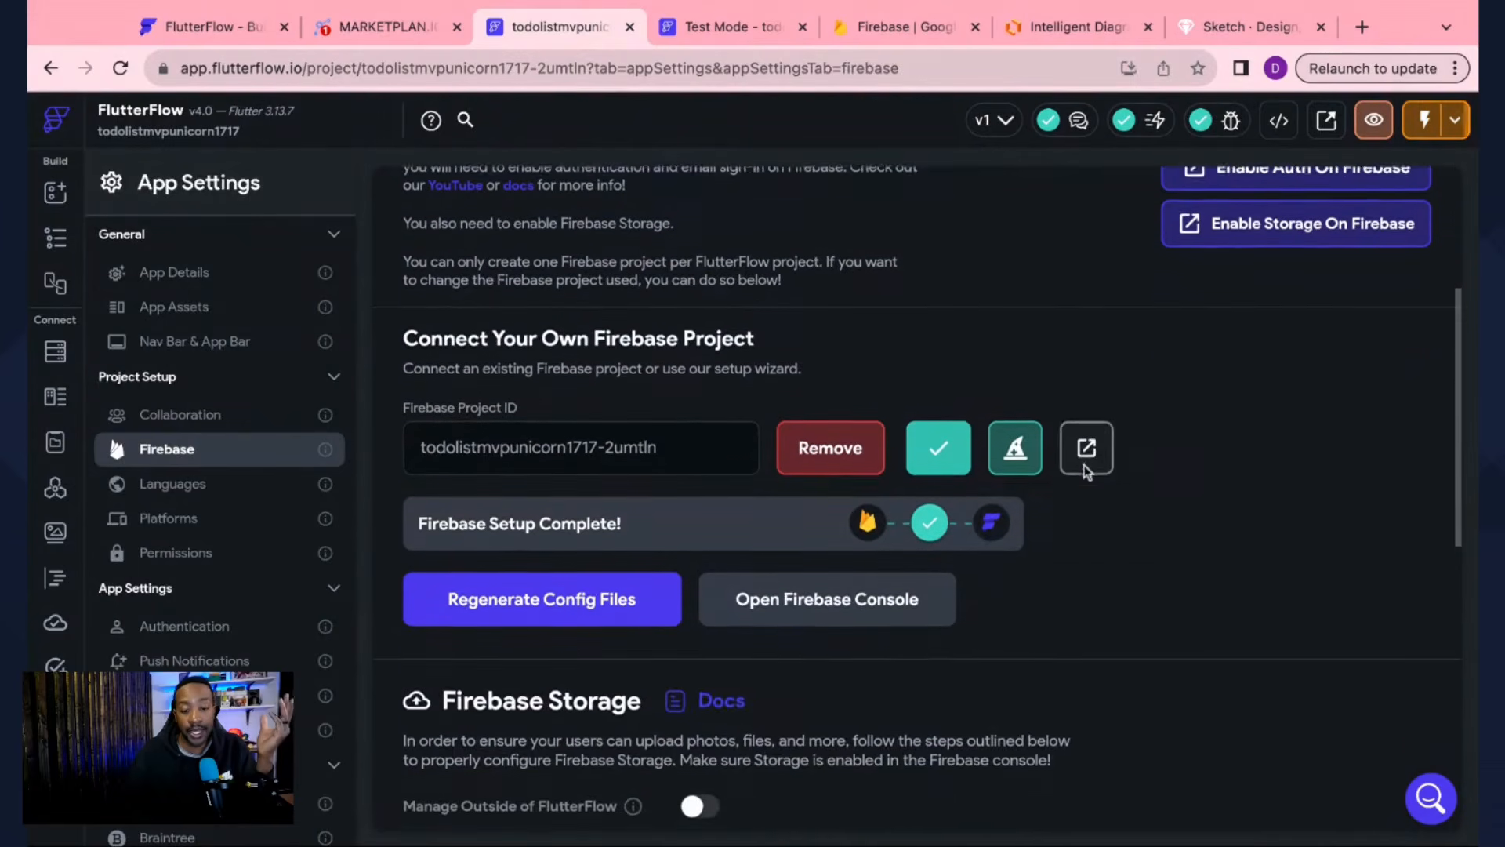
pyautogui.scroll(5, 1086, 480)
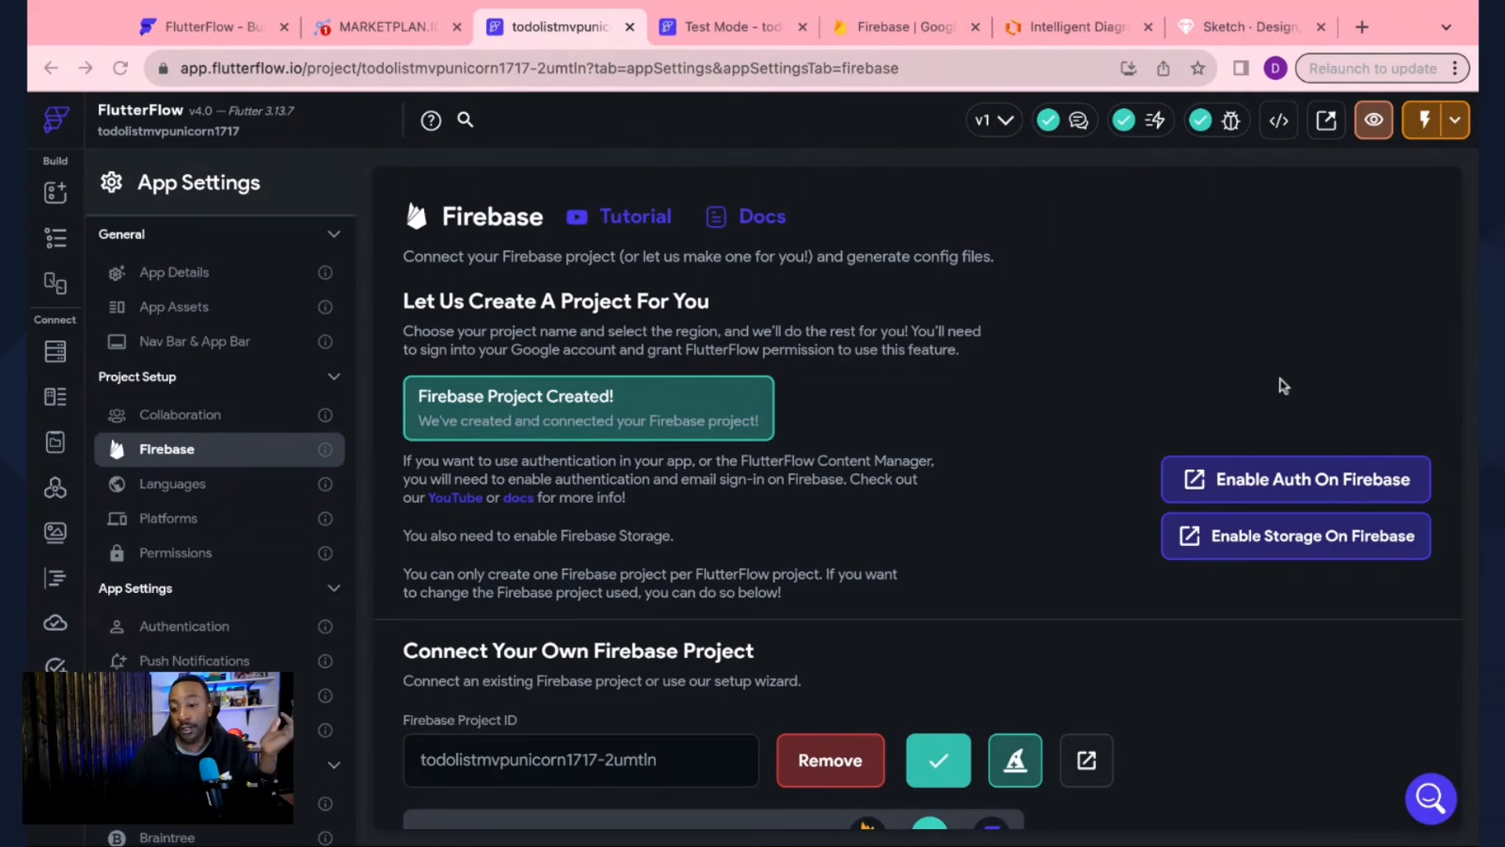
# Step: Enable Email/Password sign-in in Firebase Authentication for todolistmvpunicorn1717, then close the console tab
pyautogui.click(1198, 430)
pyautogui.click(1198, 480)
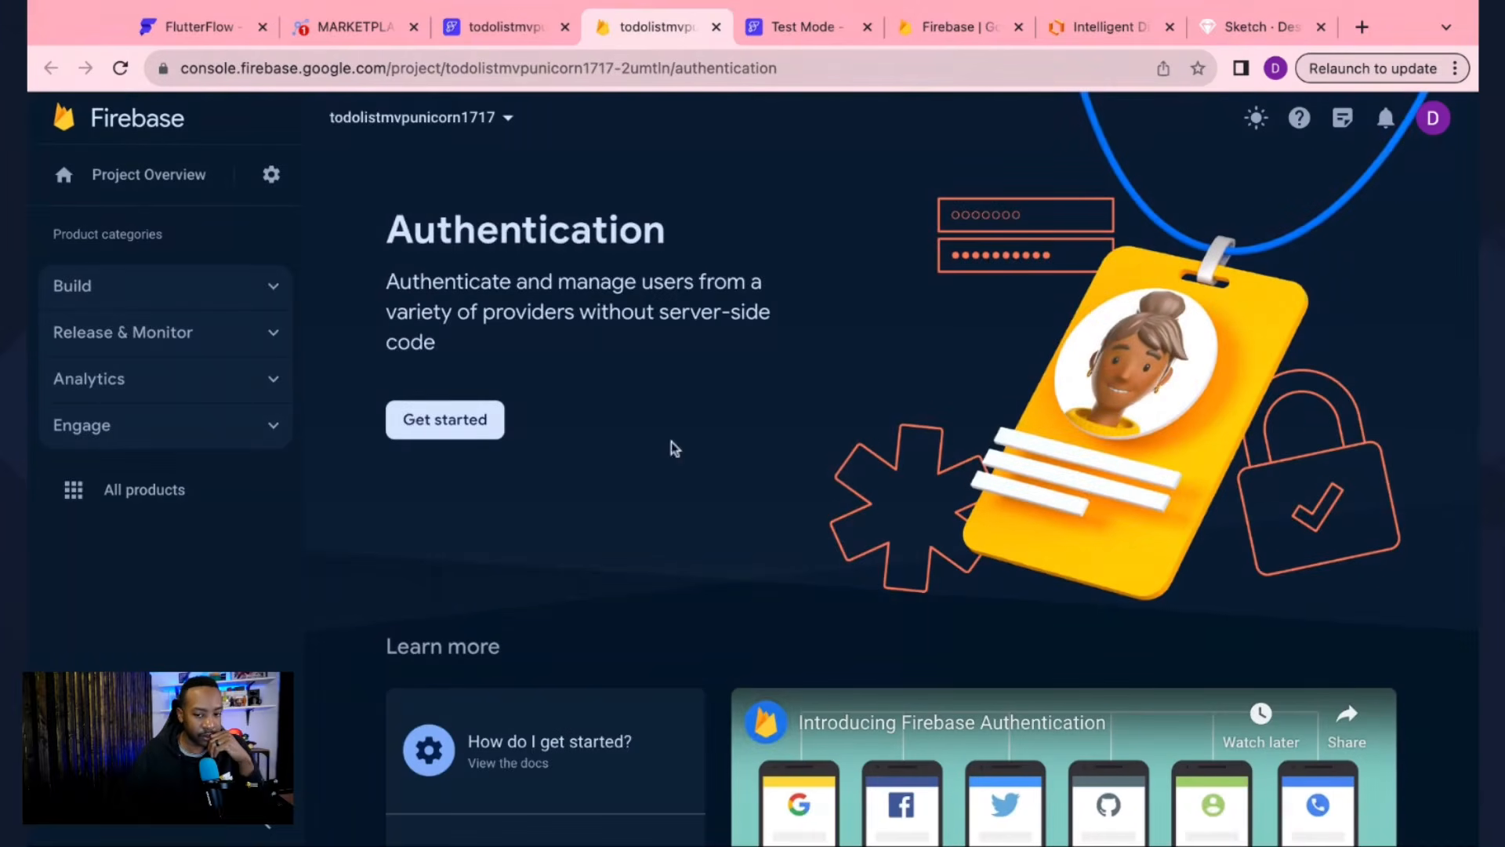
pyautogui.click(421, 428)
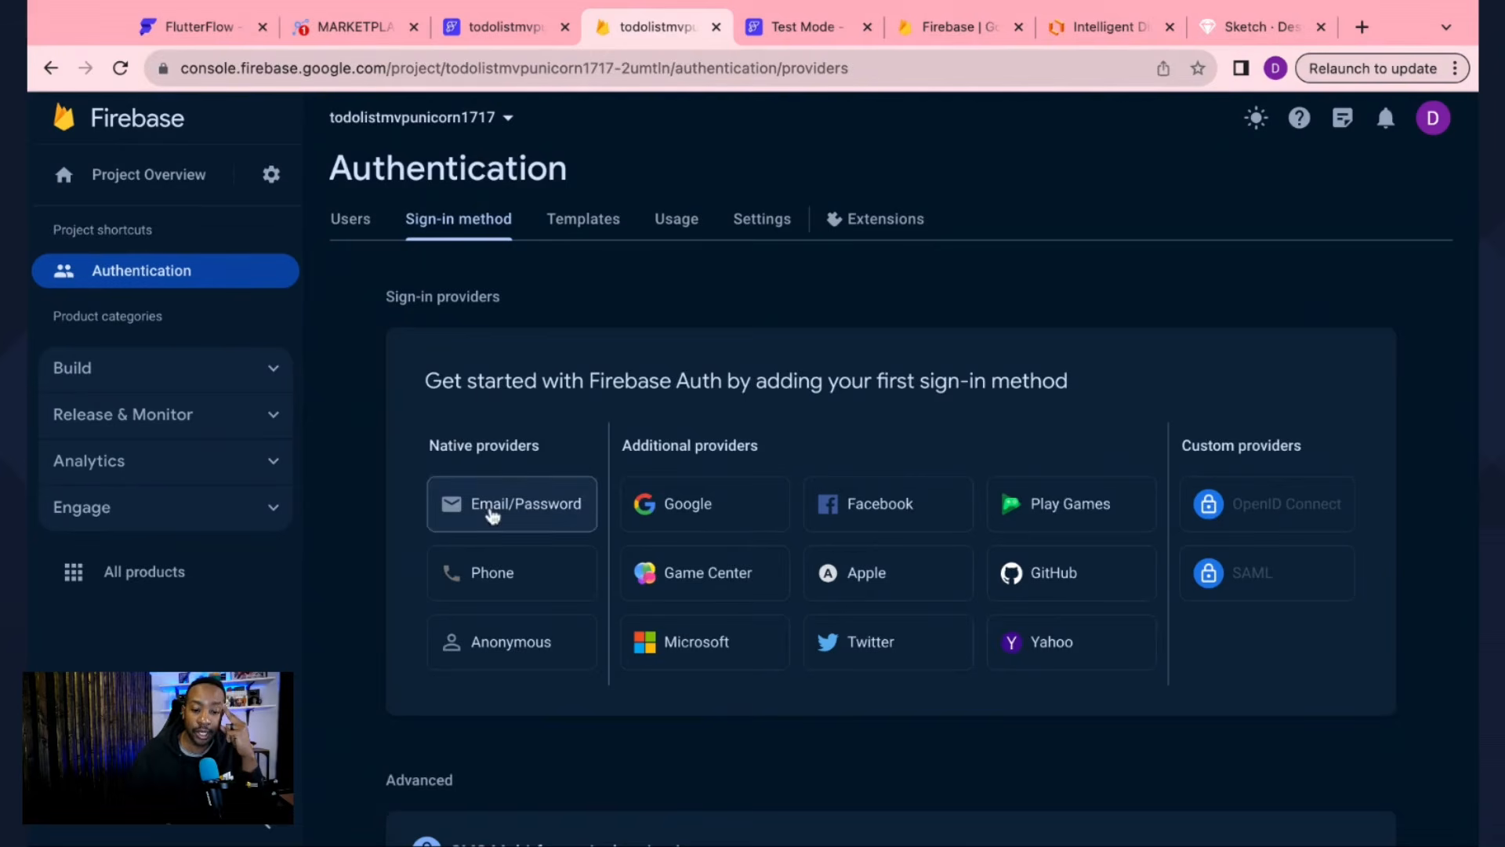
pyautogui.click(492, 515)
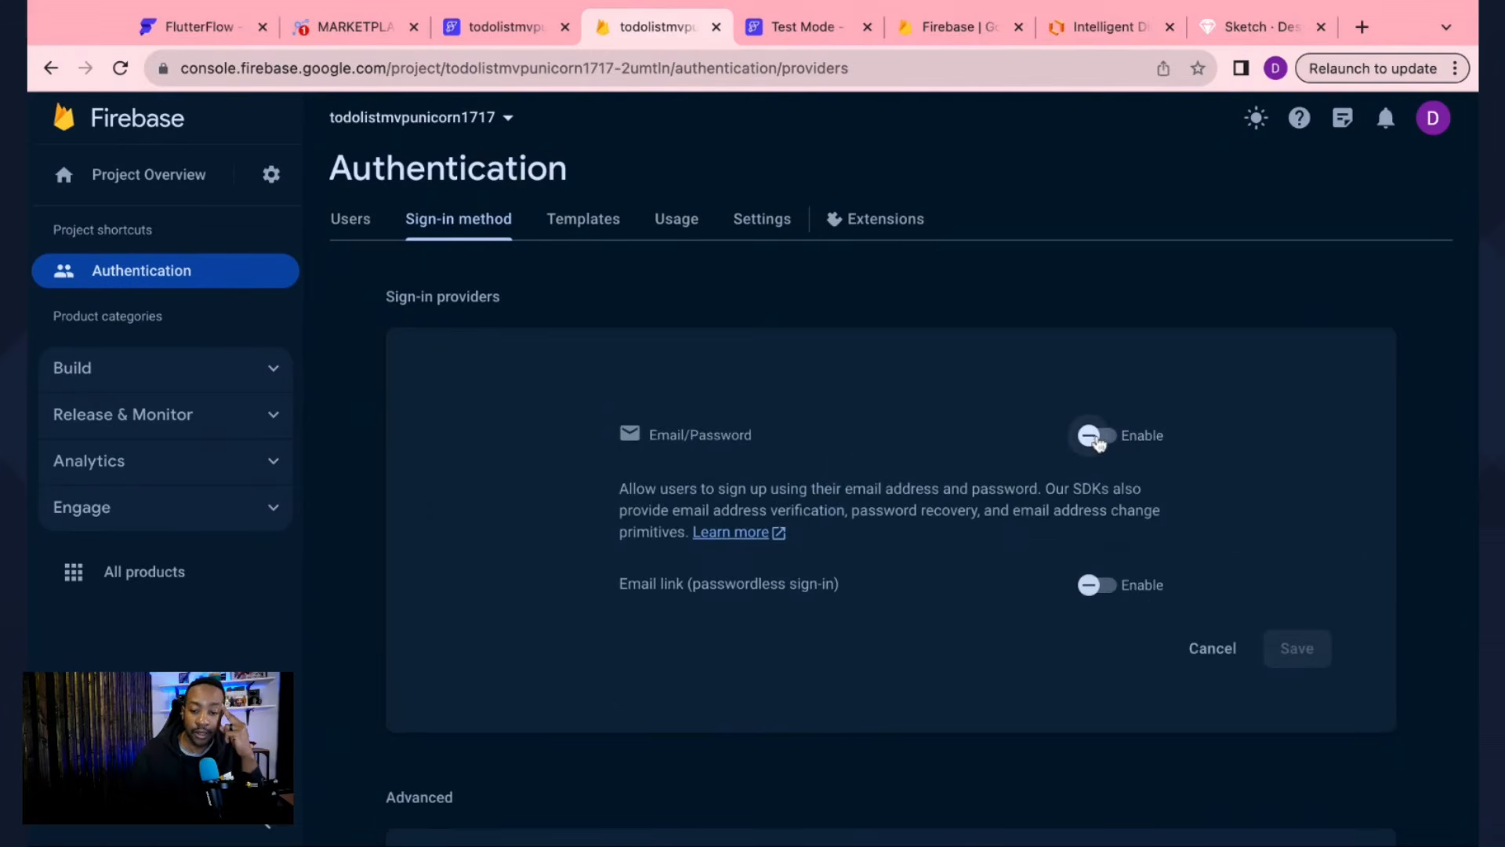
pyautogui.click(1099, 437)
pyautogui.click(1306, 657)
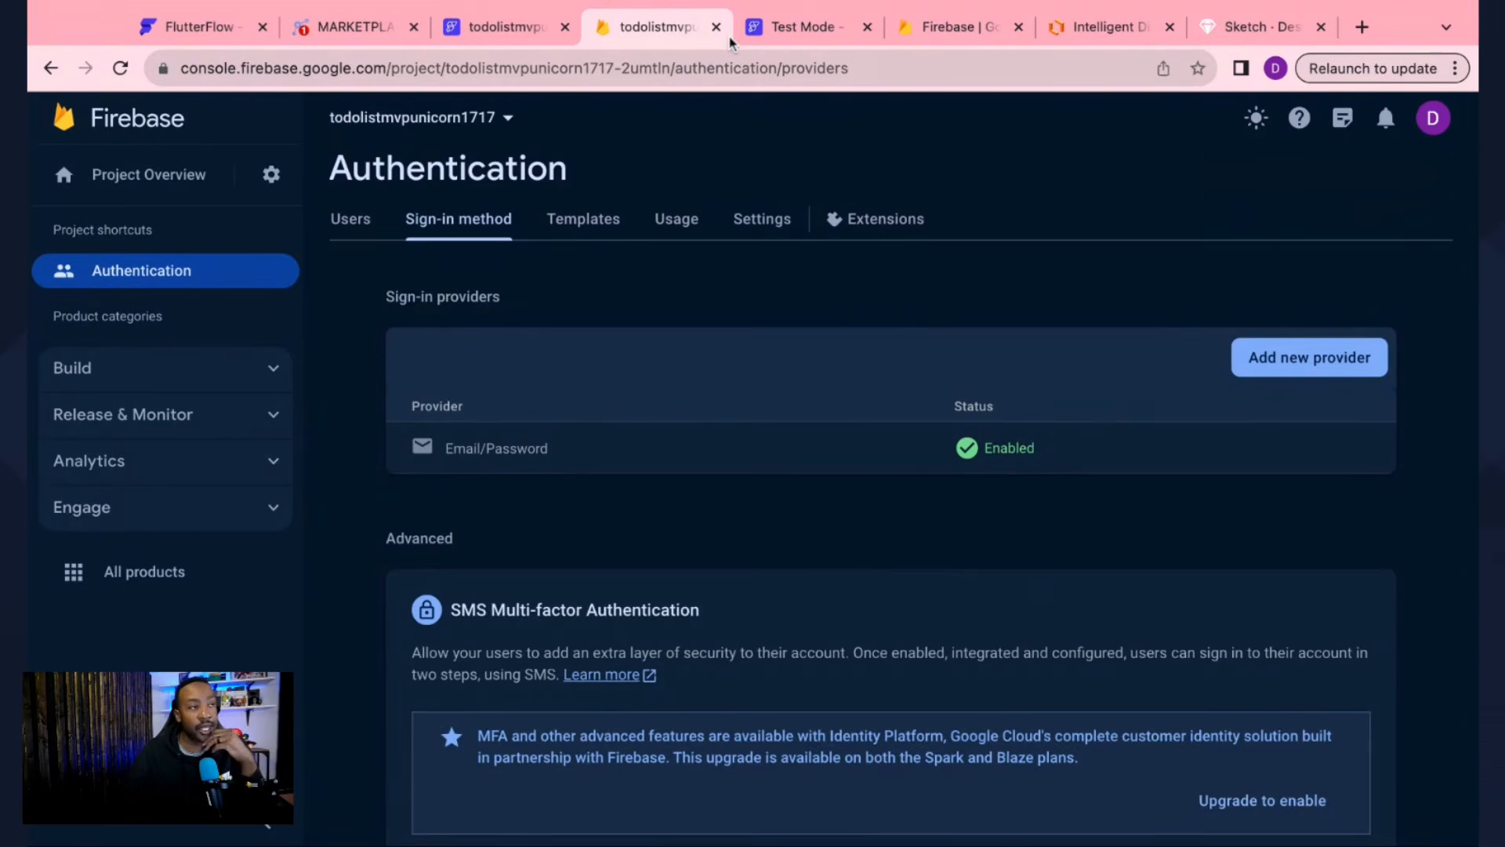
pyautogui.click(717, 28)
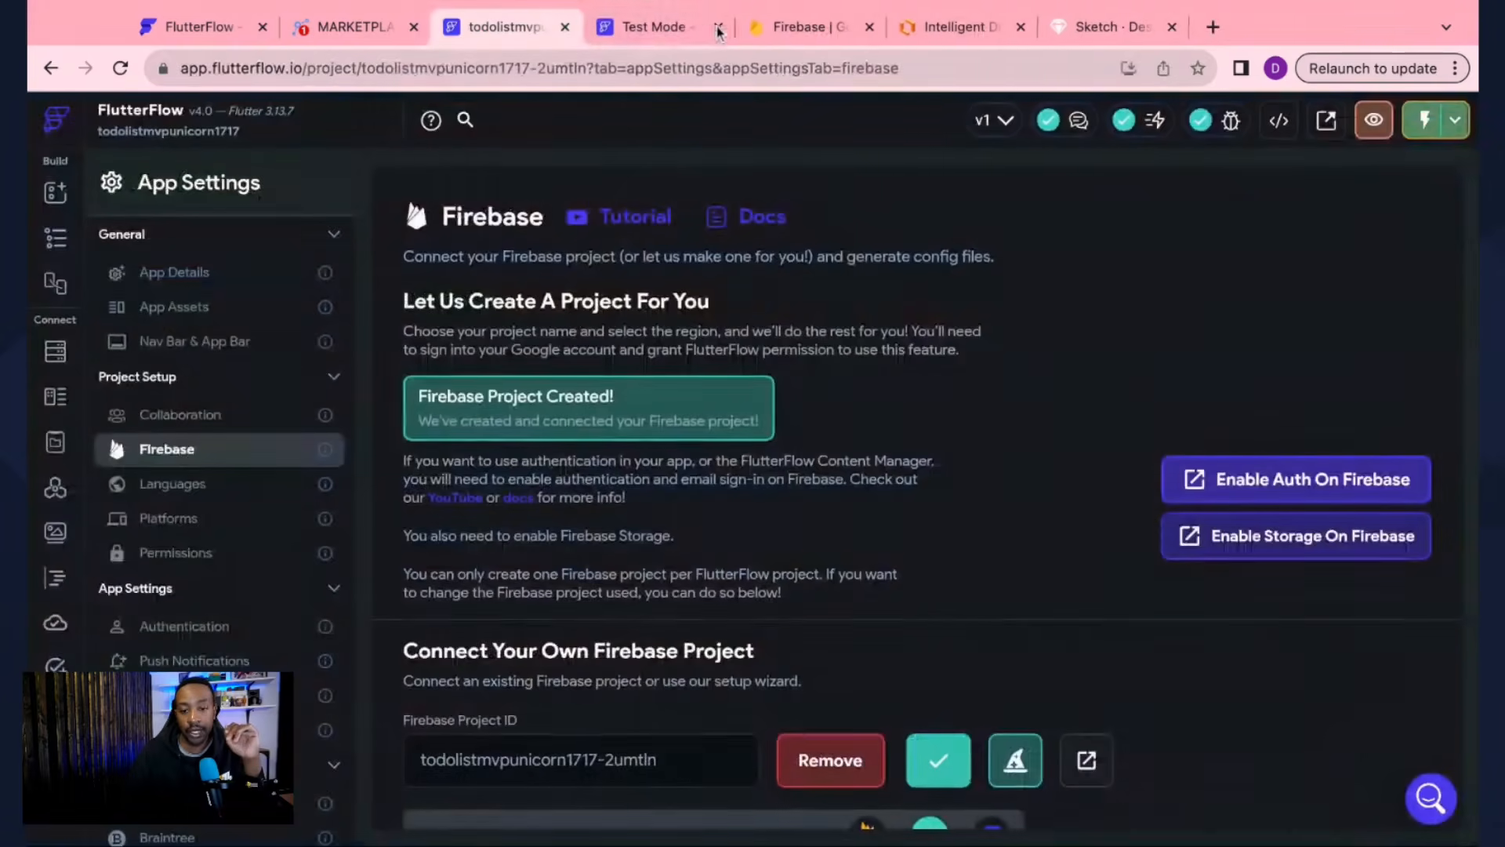
# Step: Enable Storage from FlutterFlow's Firebase settings and start the Cloud Storage setup in Firebase Console
pyautogui.click(651, 27)
pyautogui.click(509, 29)
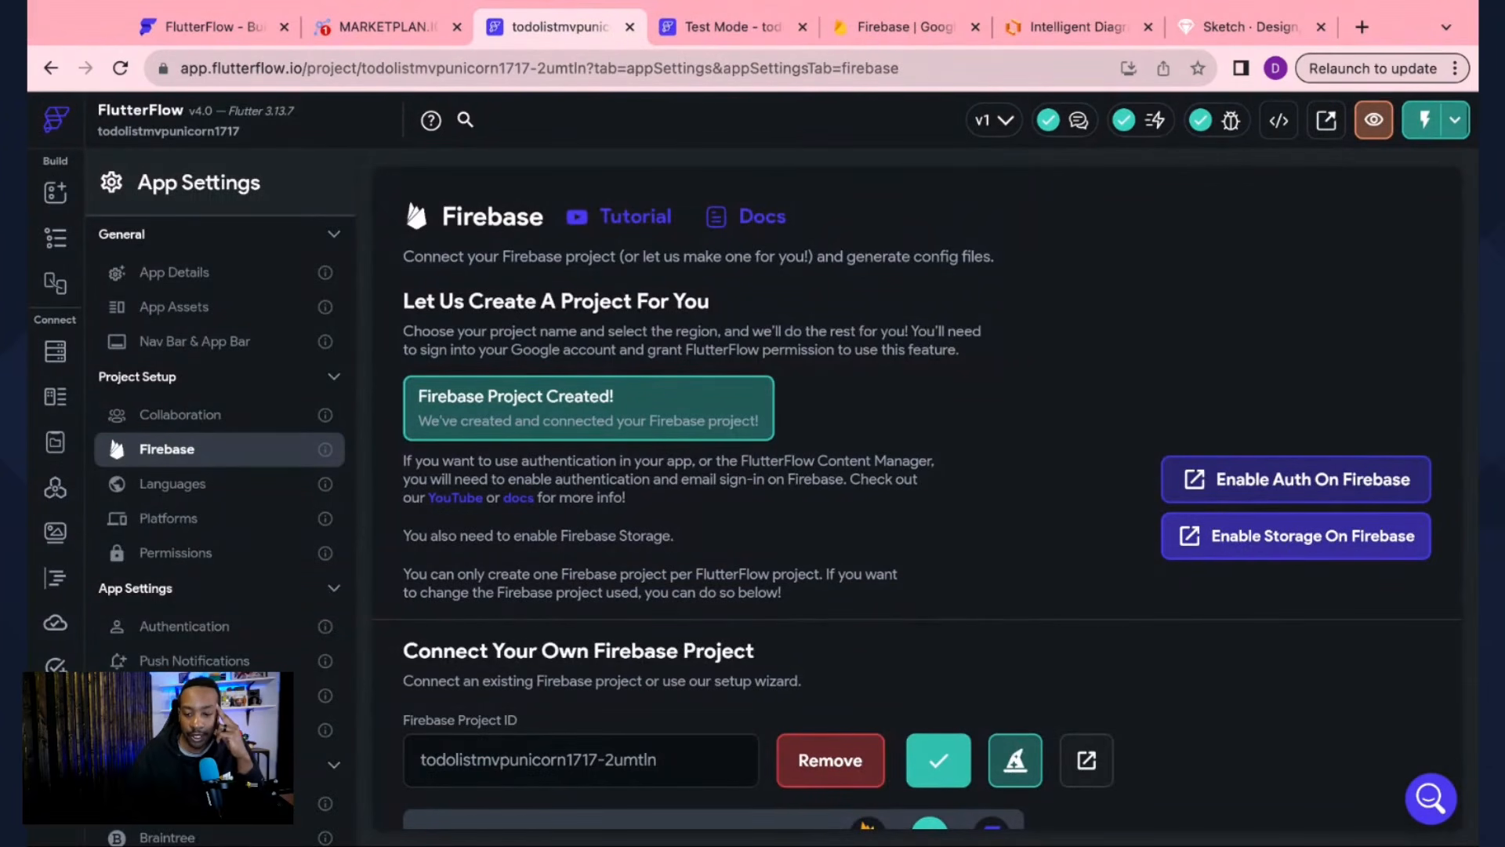
pyautogui.click(1296, 535)
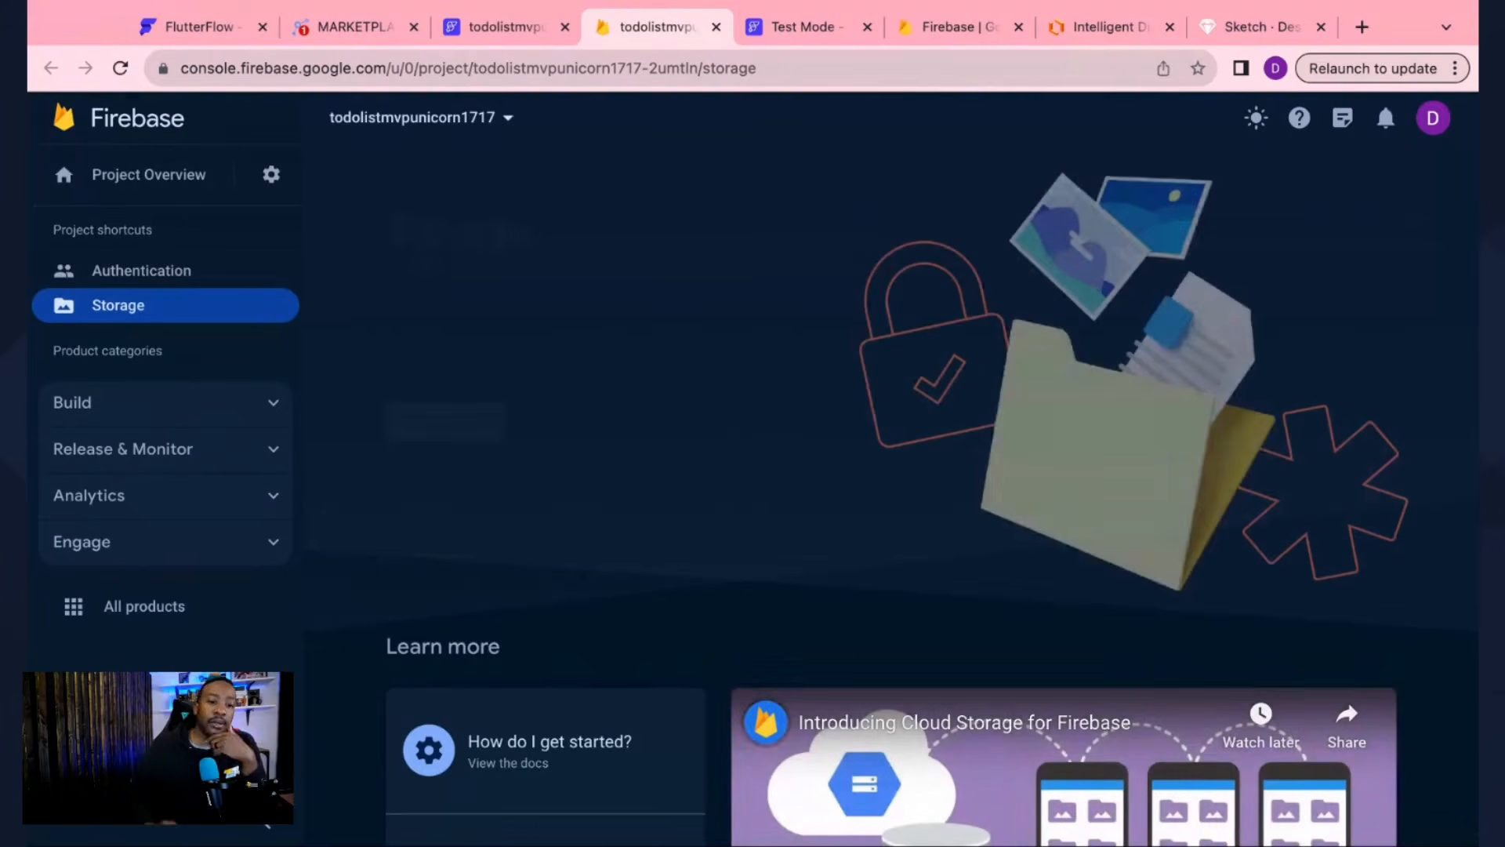
pyautogui.click(447, 422)
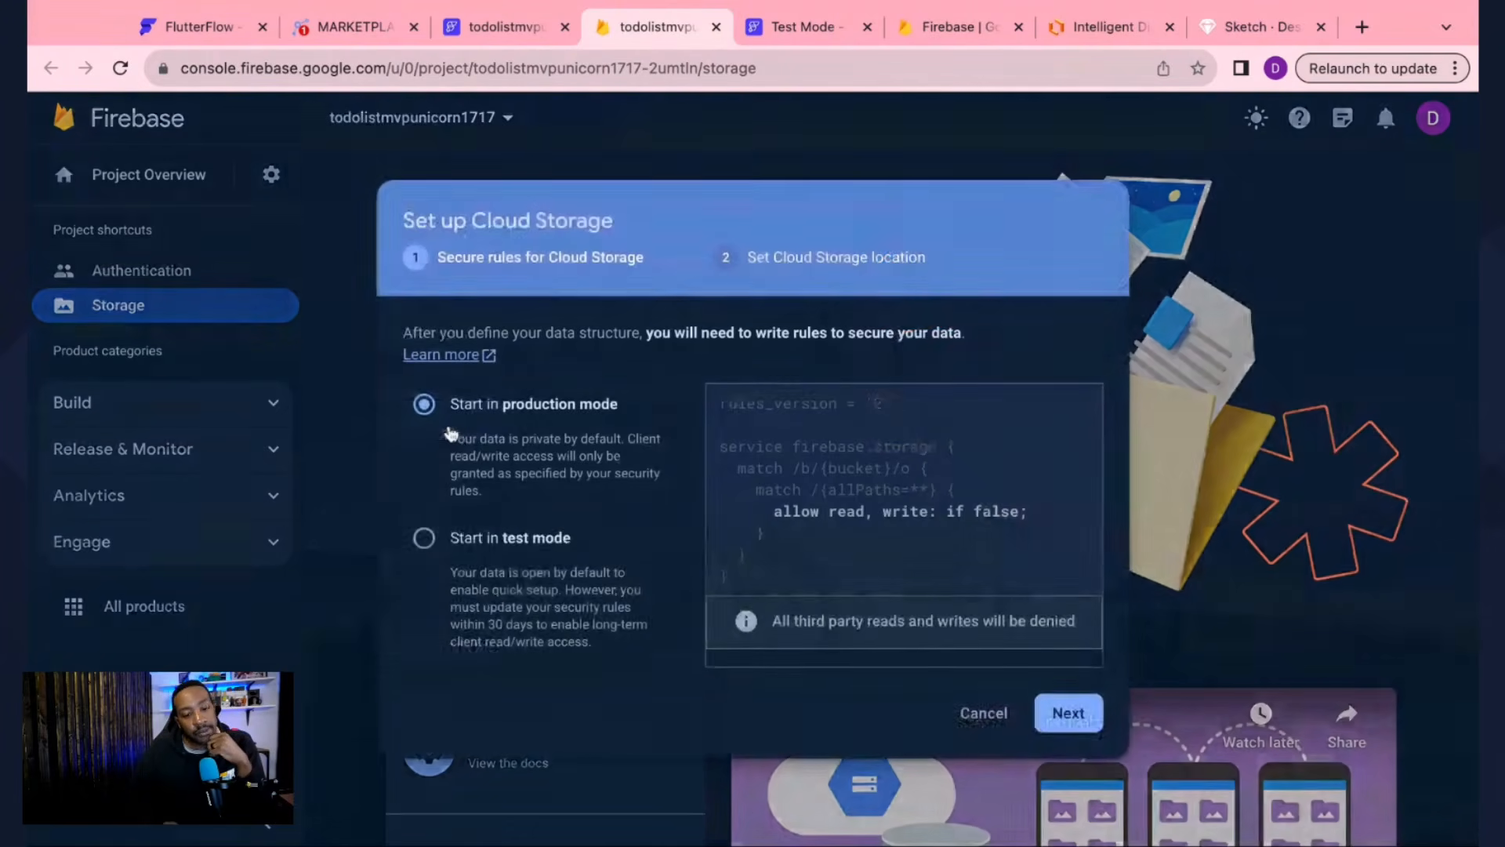
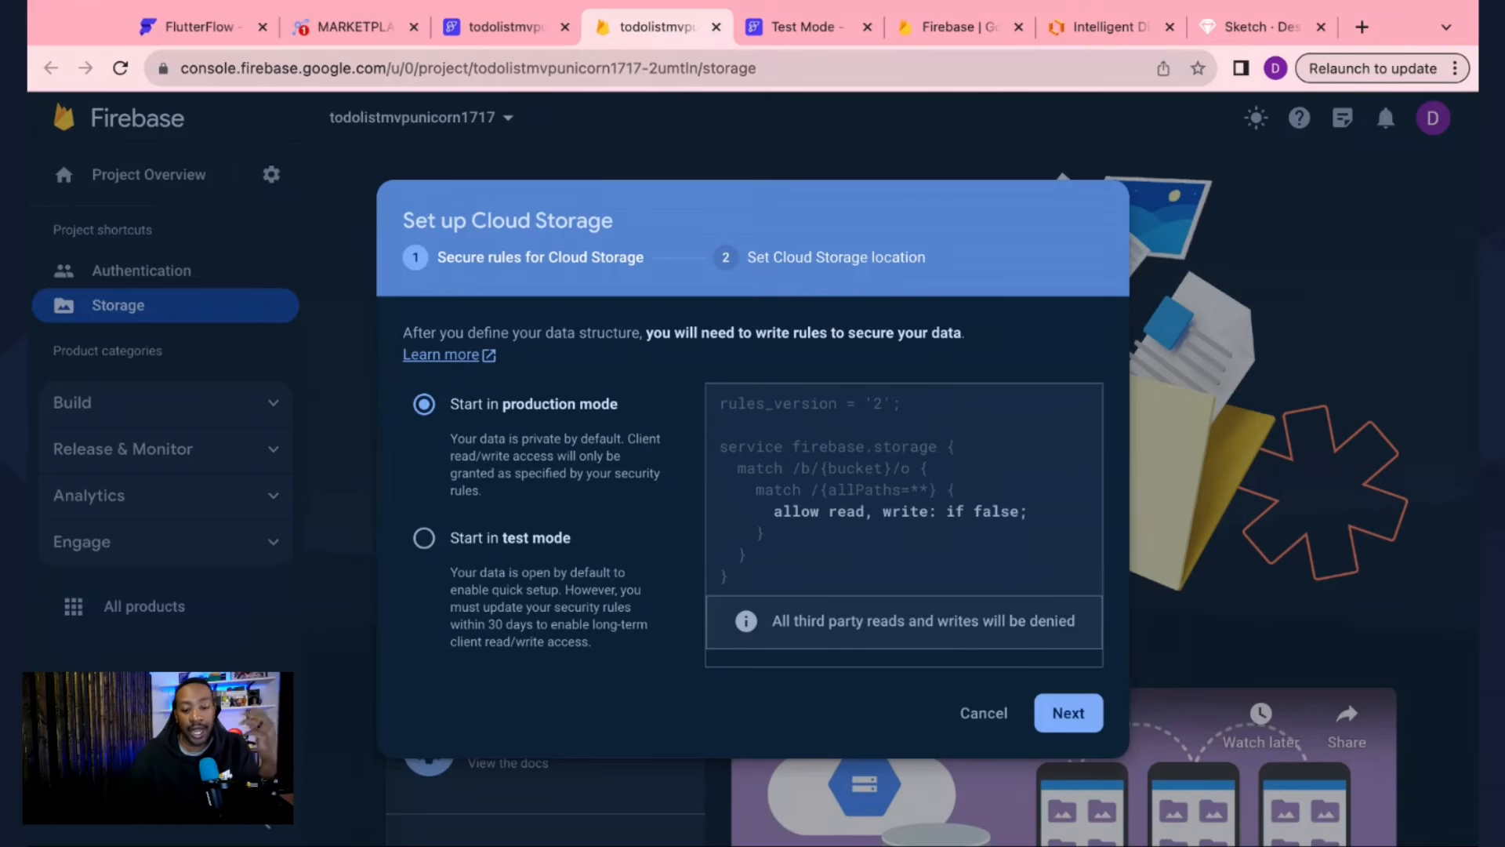
# Step: Compare the rule modes, keep production mode, and create the default bucket in nam5 (us-central)
pyautogui.click(424, 541)
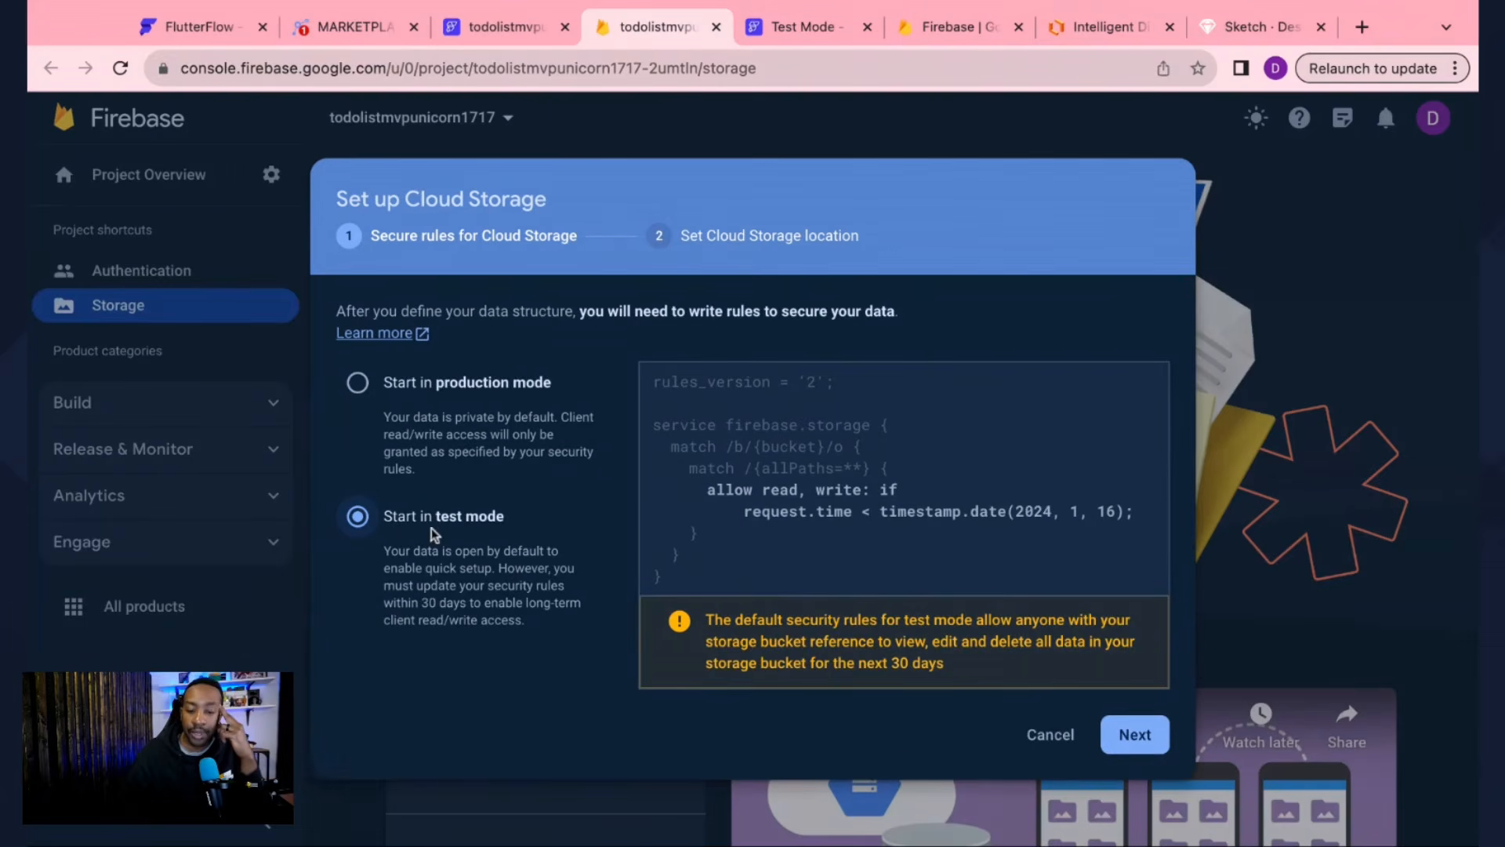
pyautogui.click(431, 379)
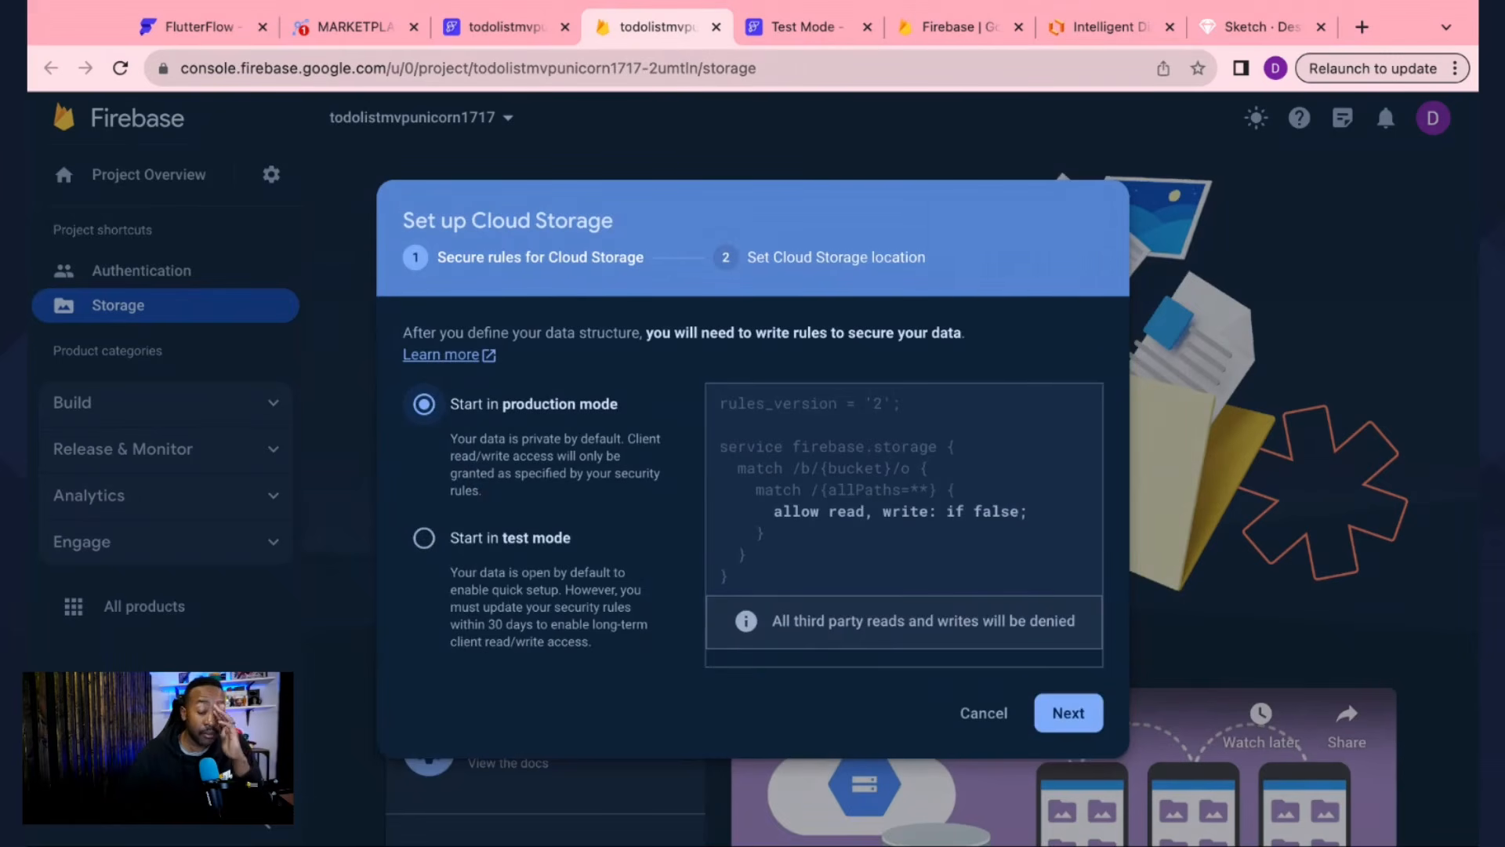
pyautogui.click(497, 549)
pyautogui.click(505, 432)
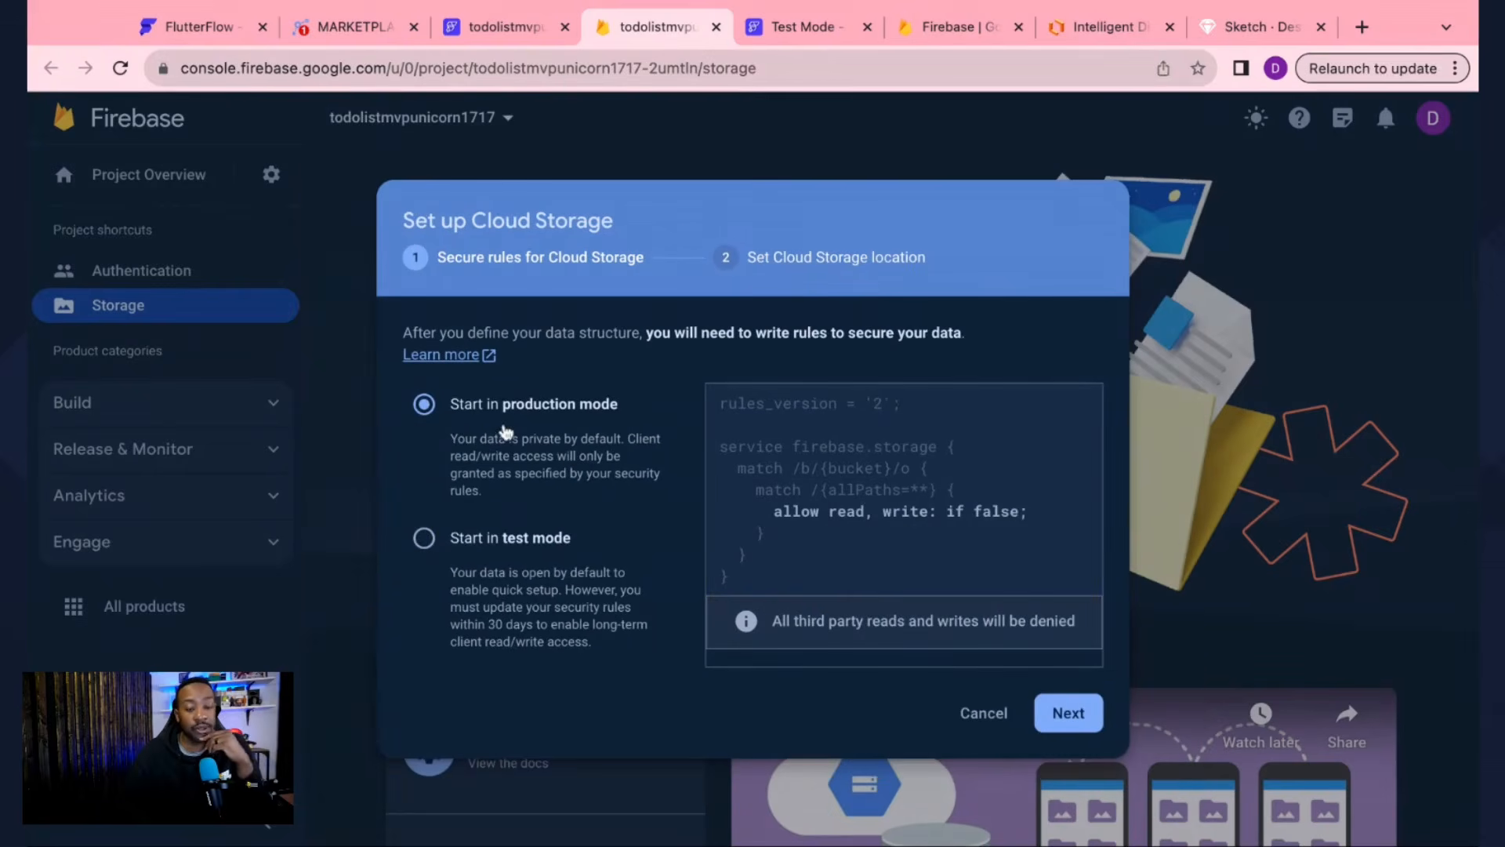
pyautogui.click(1092, 720)
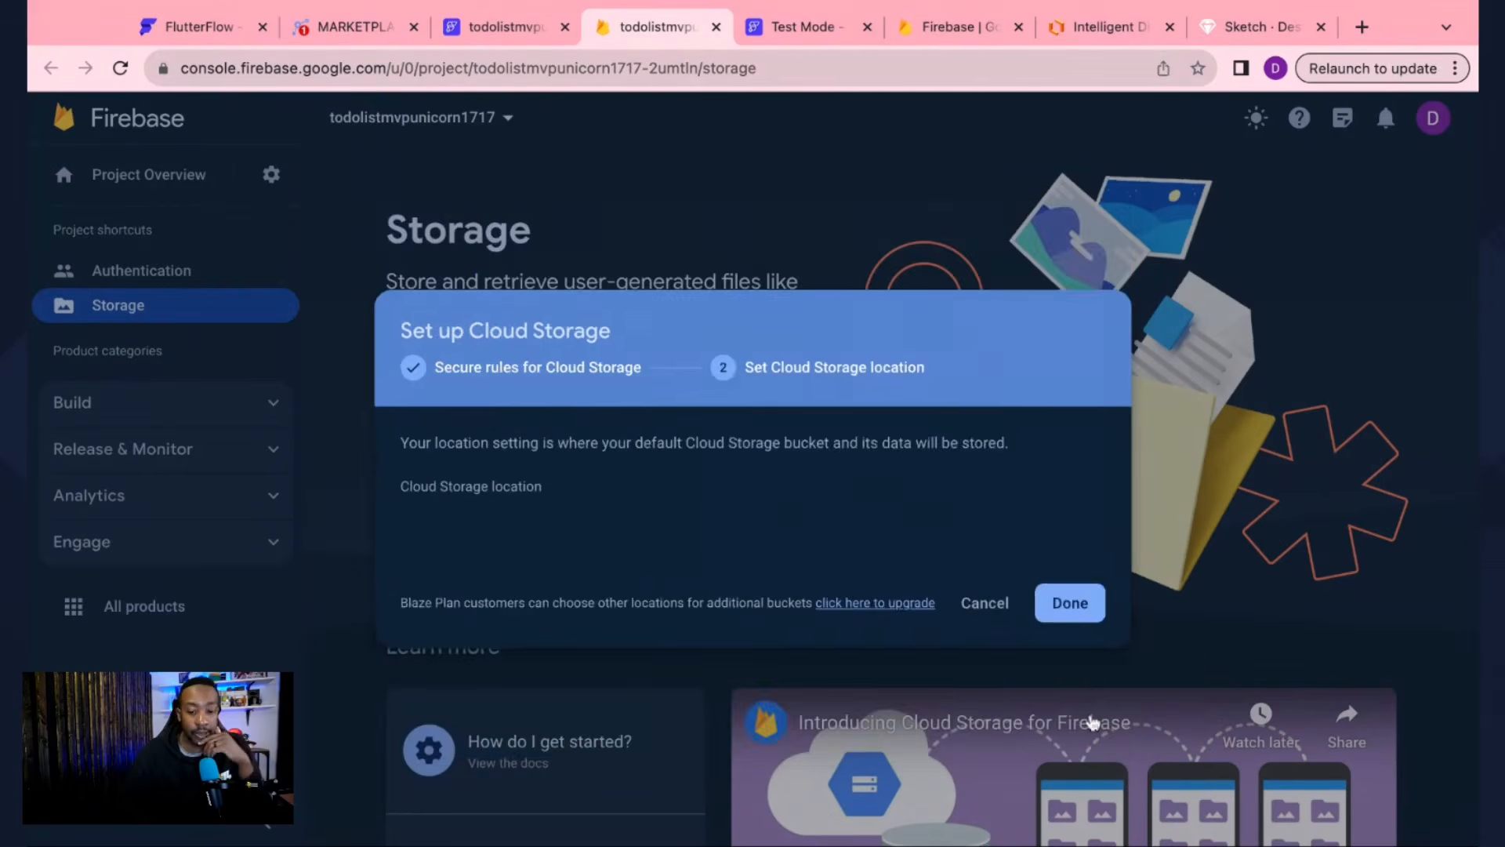
pyautogui.moveTo(814, 524)
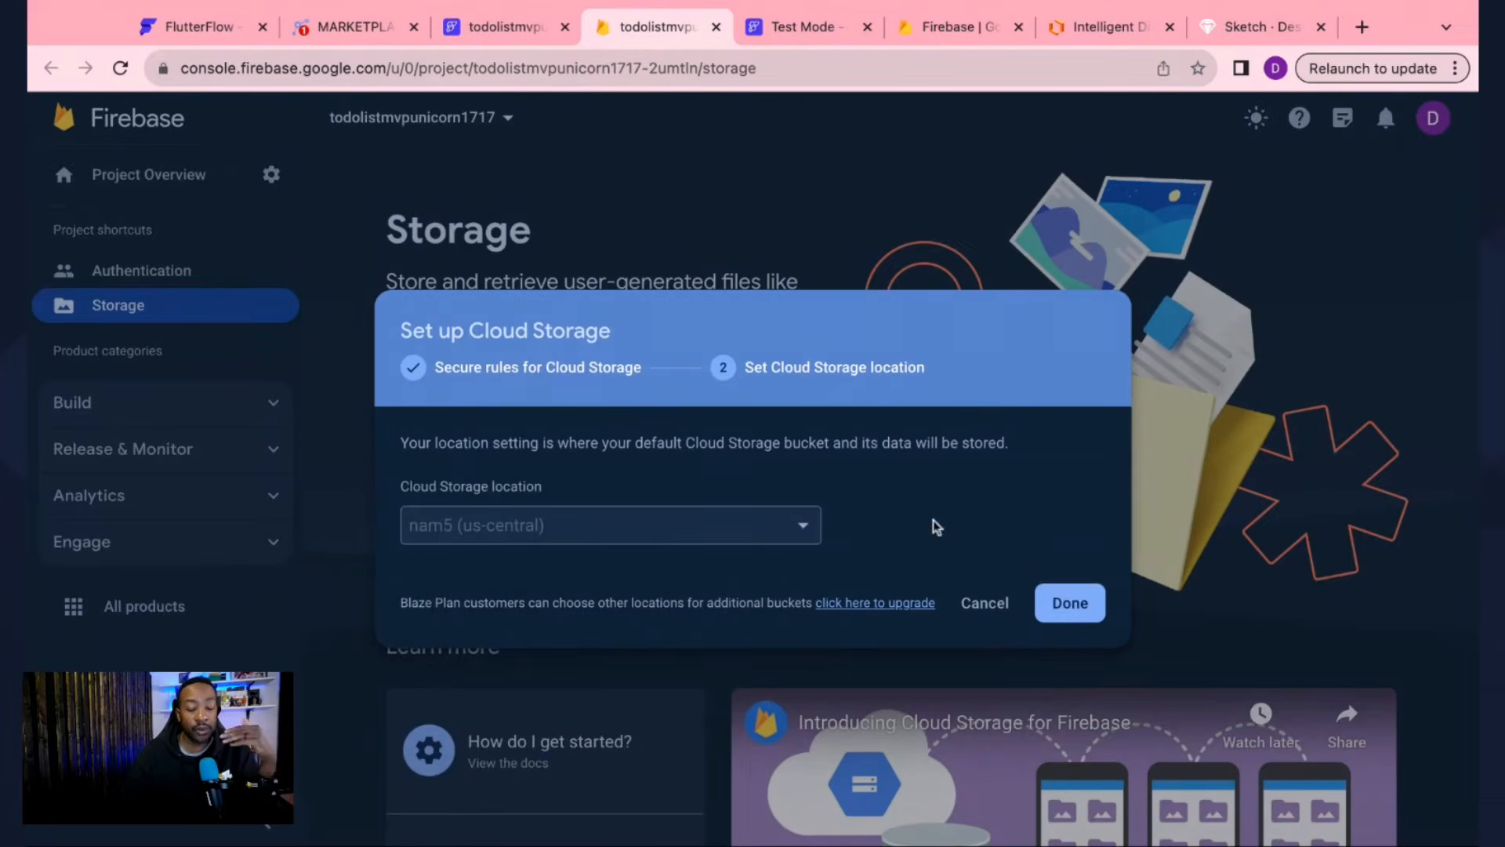
pyautogui.click(1065, 605)
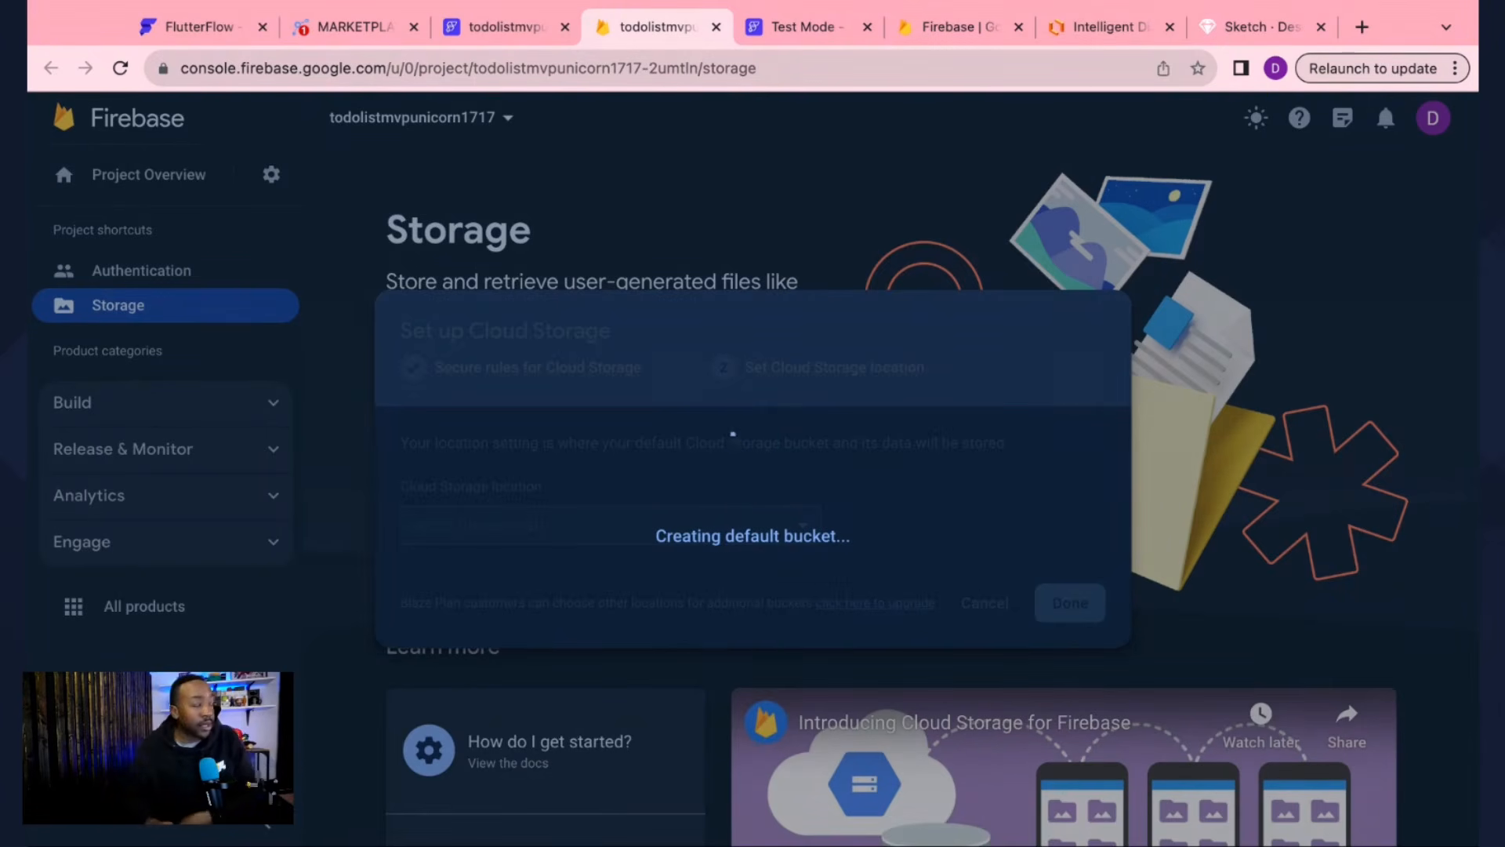
# Step: Review FlutterFlow's Firebase settings and the storage setup progress, then show the My Tasks Test Mode preview
pyautogui.click(501, 27)
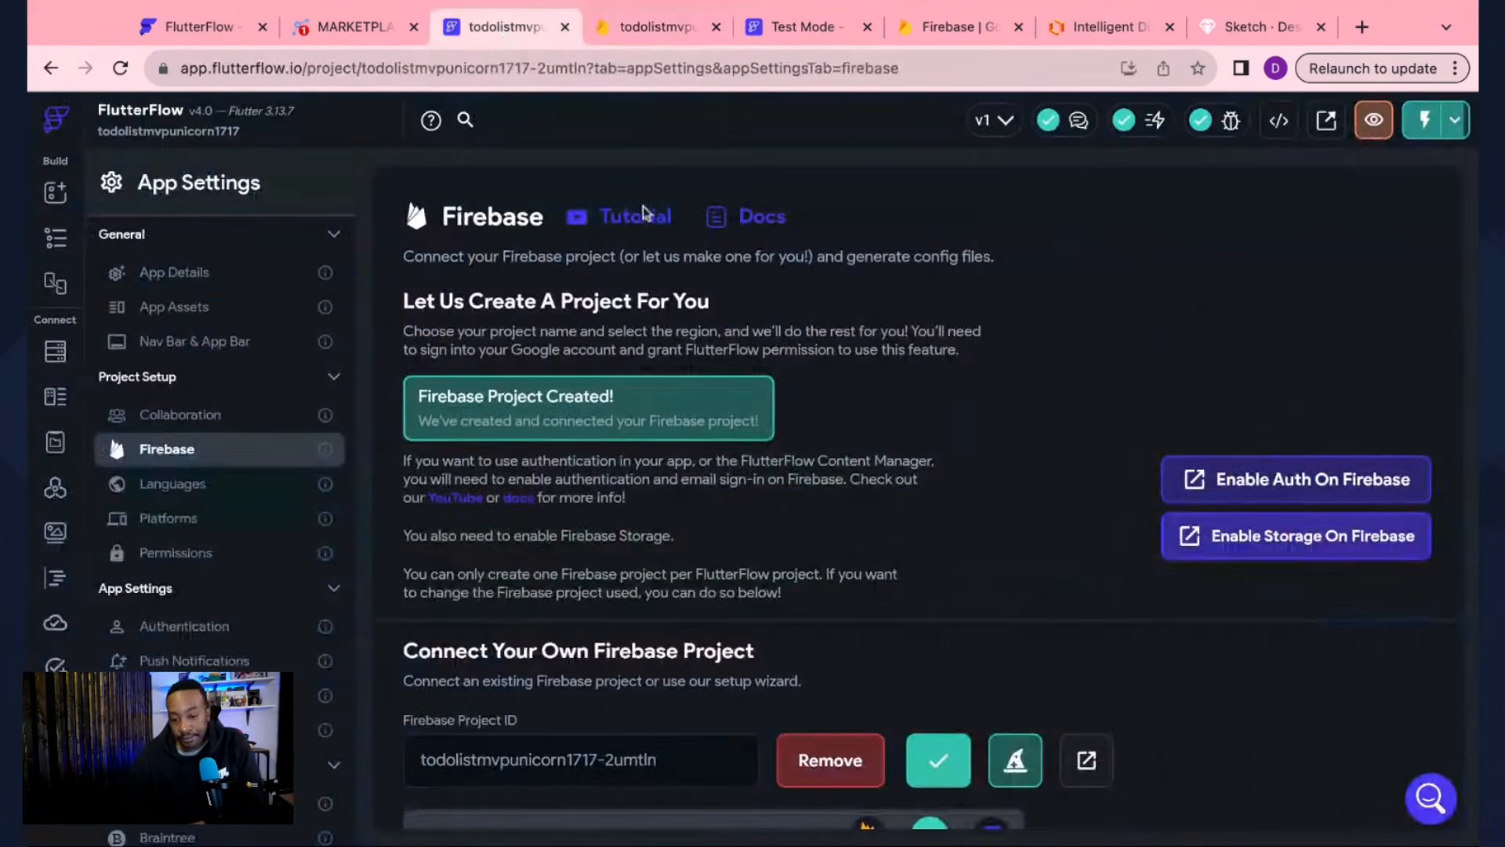
pyautogui.scroll(-3, 760, 424)
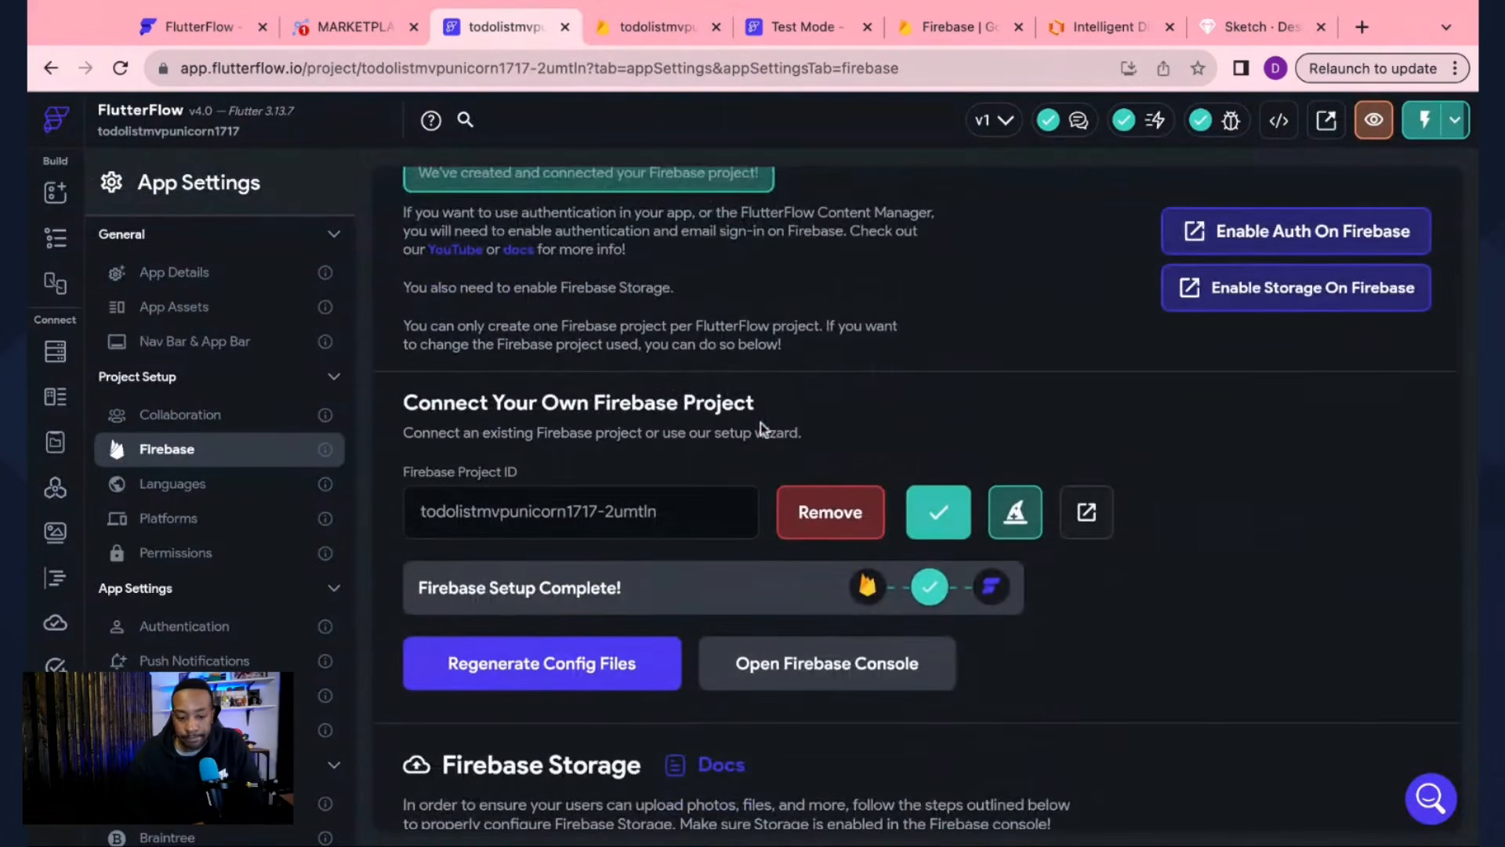
pyautogui.scroll(-1, 761, 423)
pyautogui.scroll(4, 760, 424)
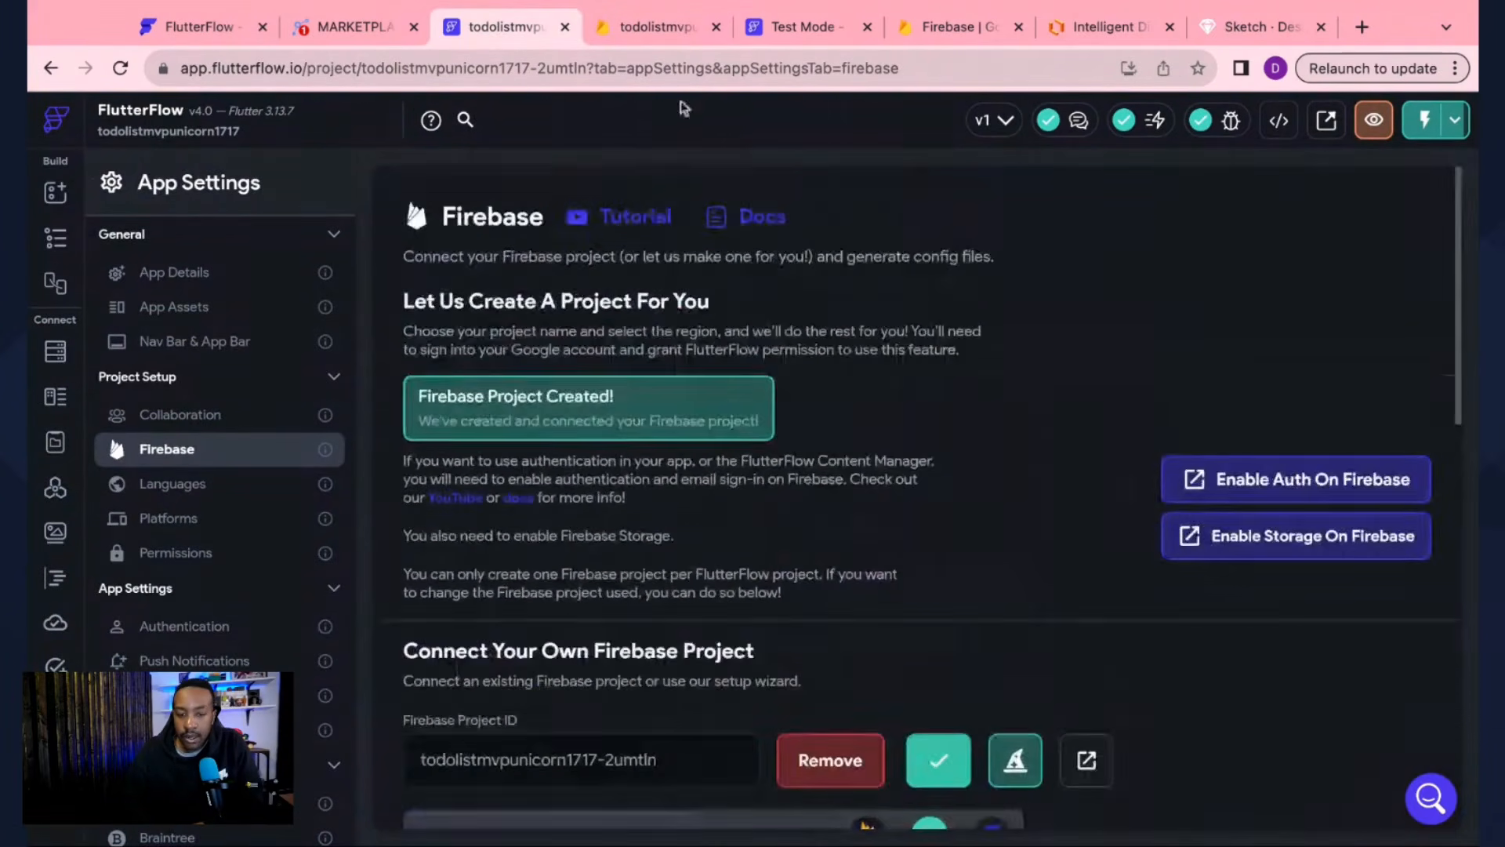
pyautogui.click(659, 35)
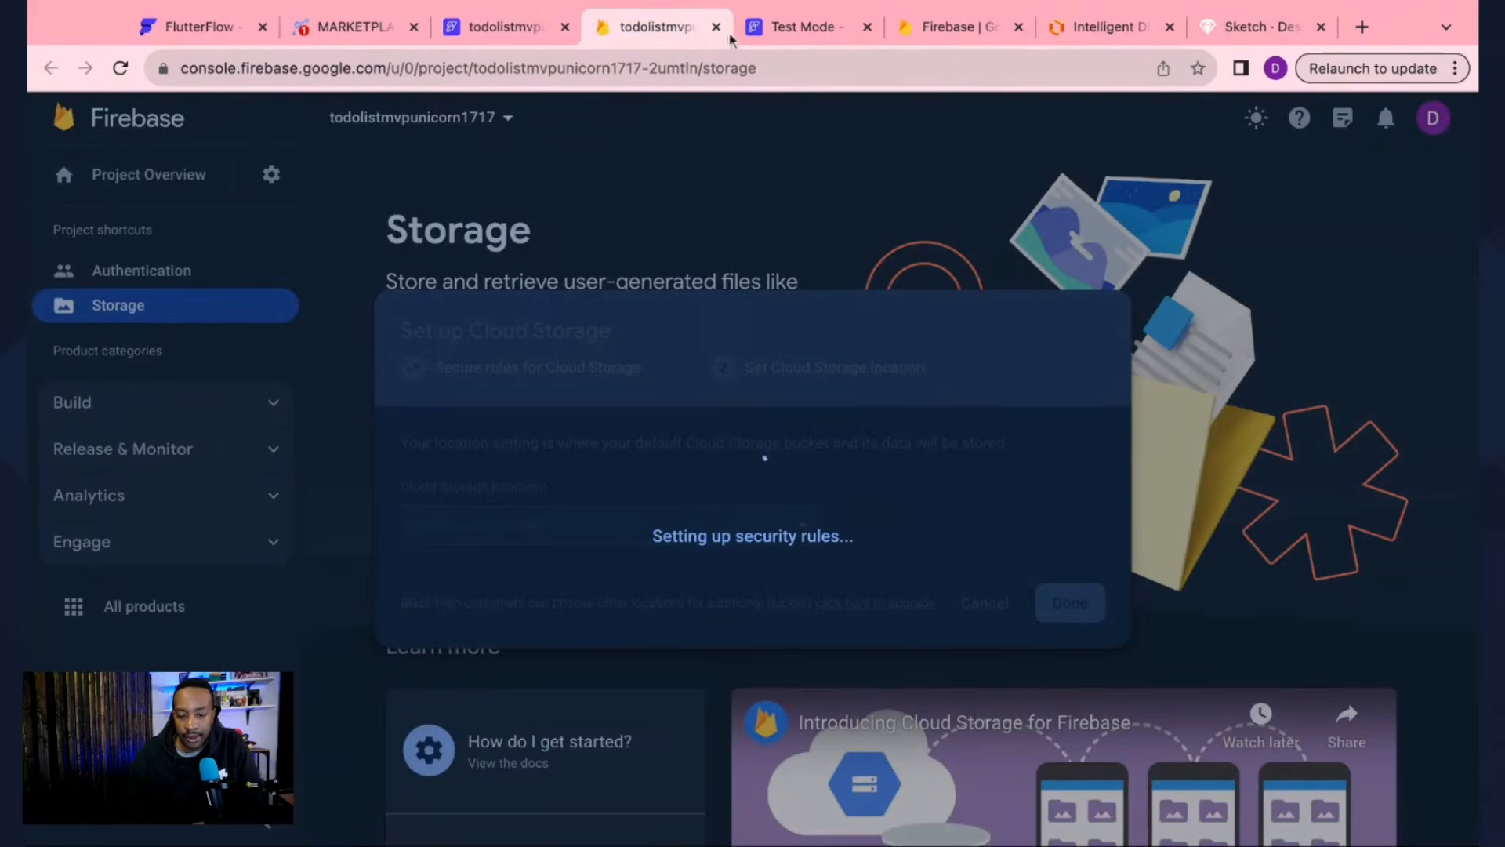
pyautogui.click(782, 36)
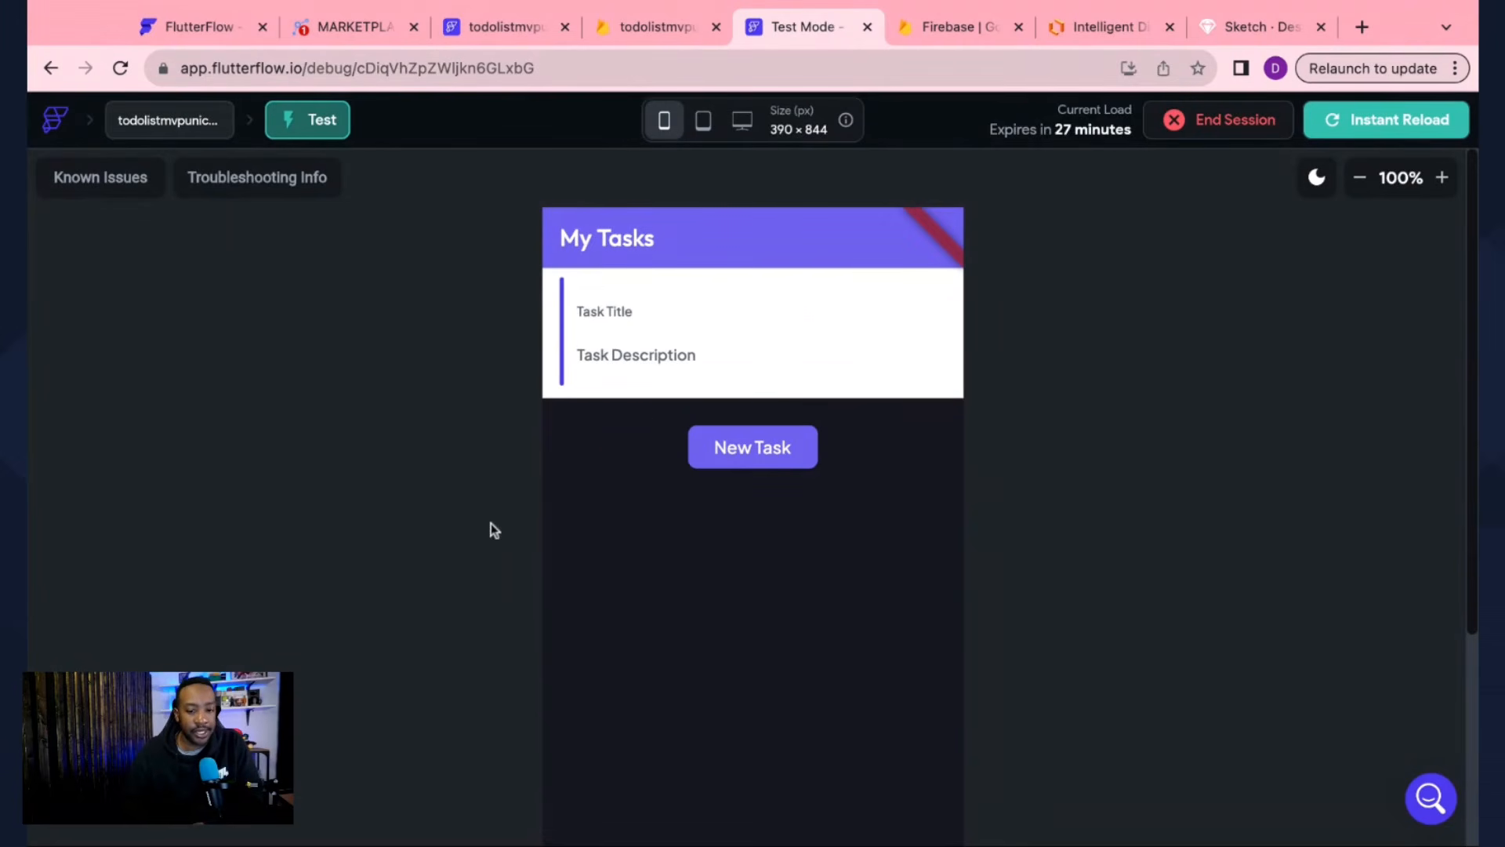
# Step: Submit an empty task via New Task and Add New Task, then view the empty Storage Files list
pyautogui.scroll(-4, 491, 524)
pyautogui.scroll(4, 491, 524)
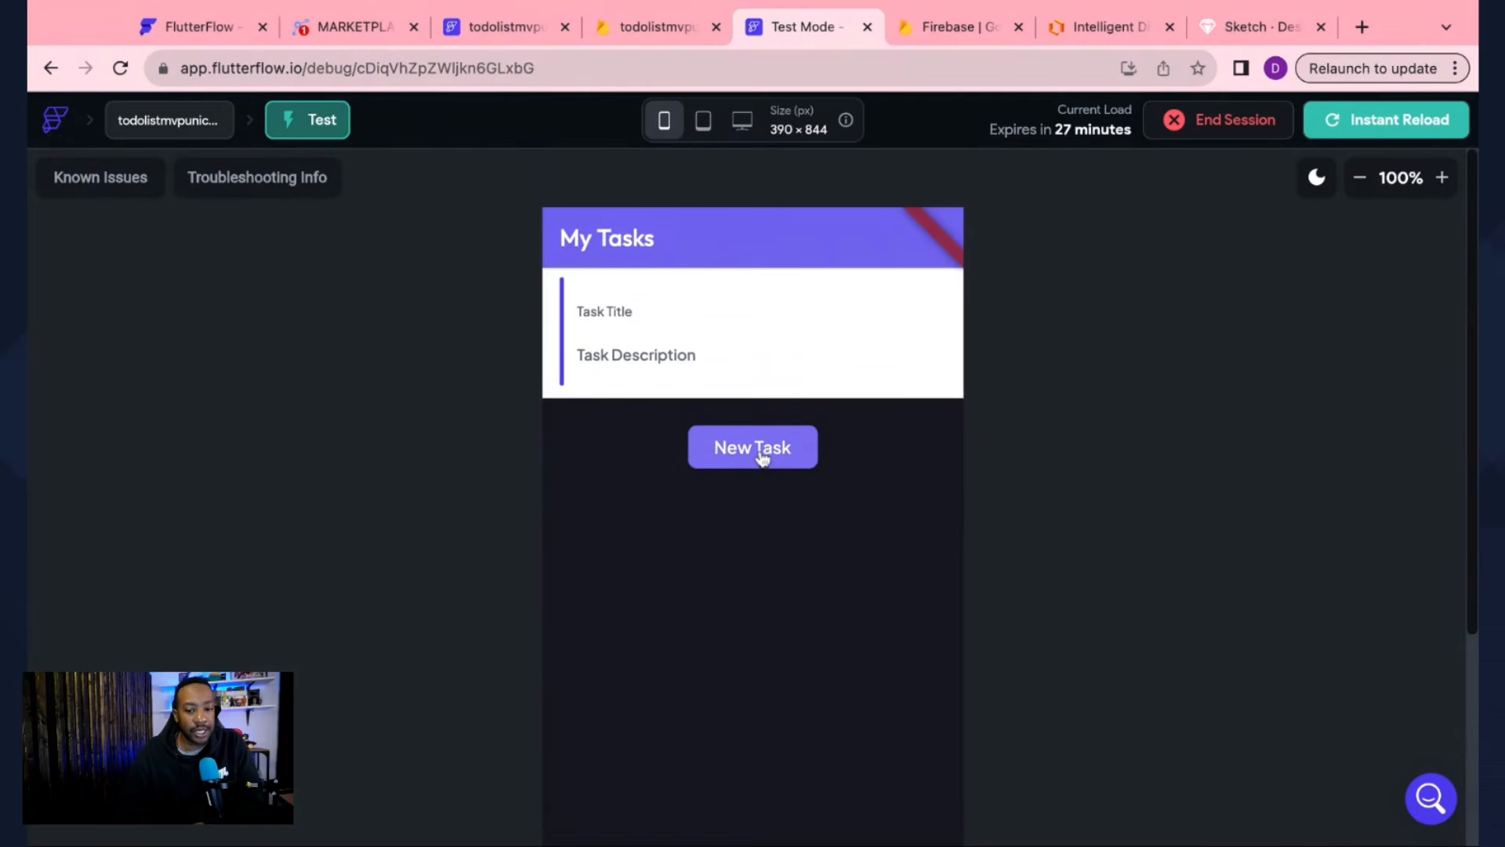
pyautogui.click(761, 459)
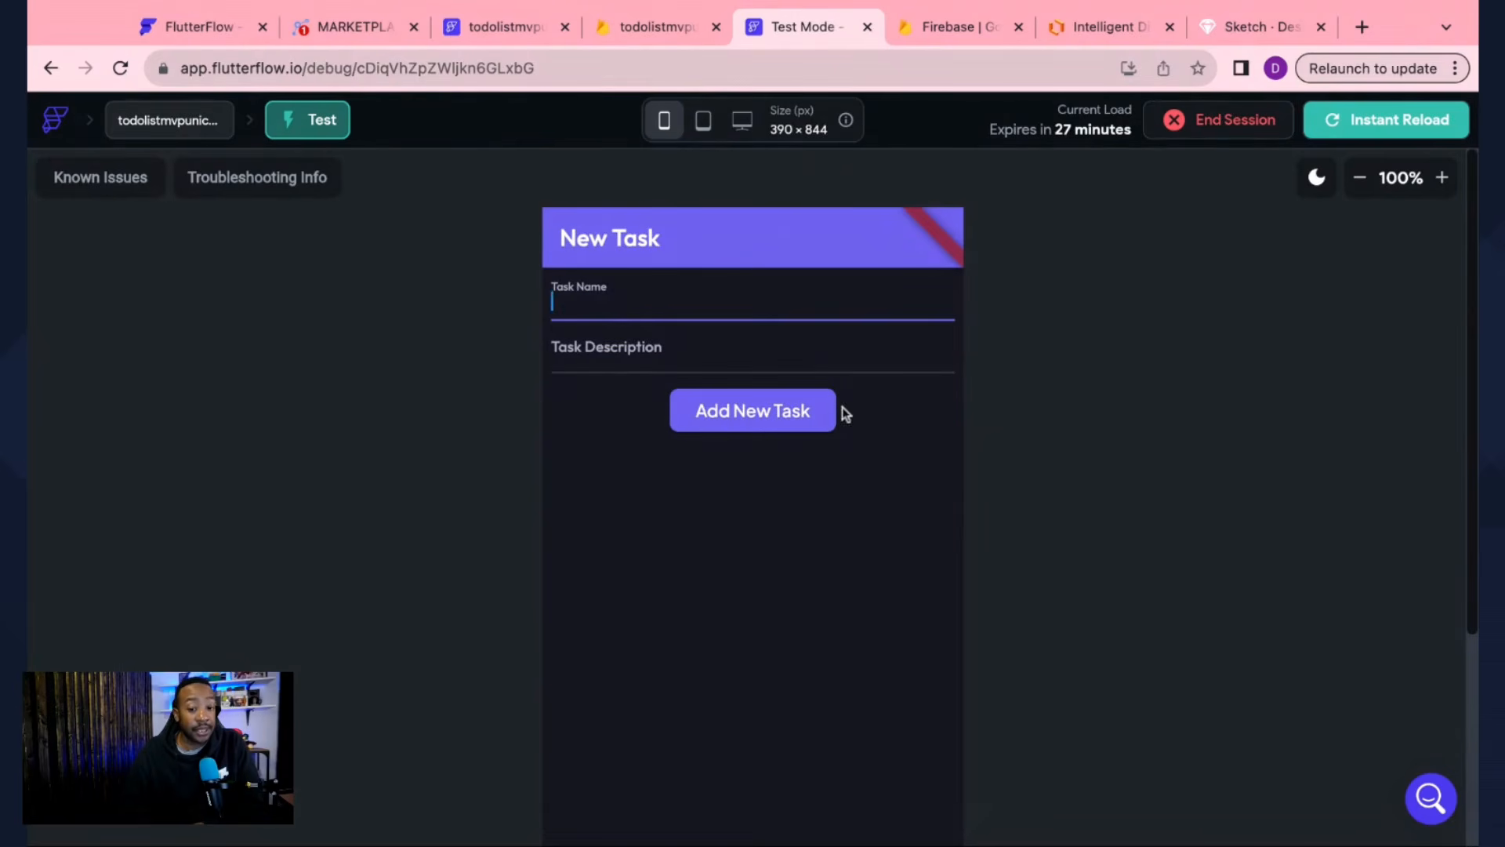
pyautogui.click(728, 418)
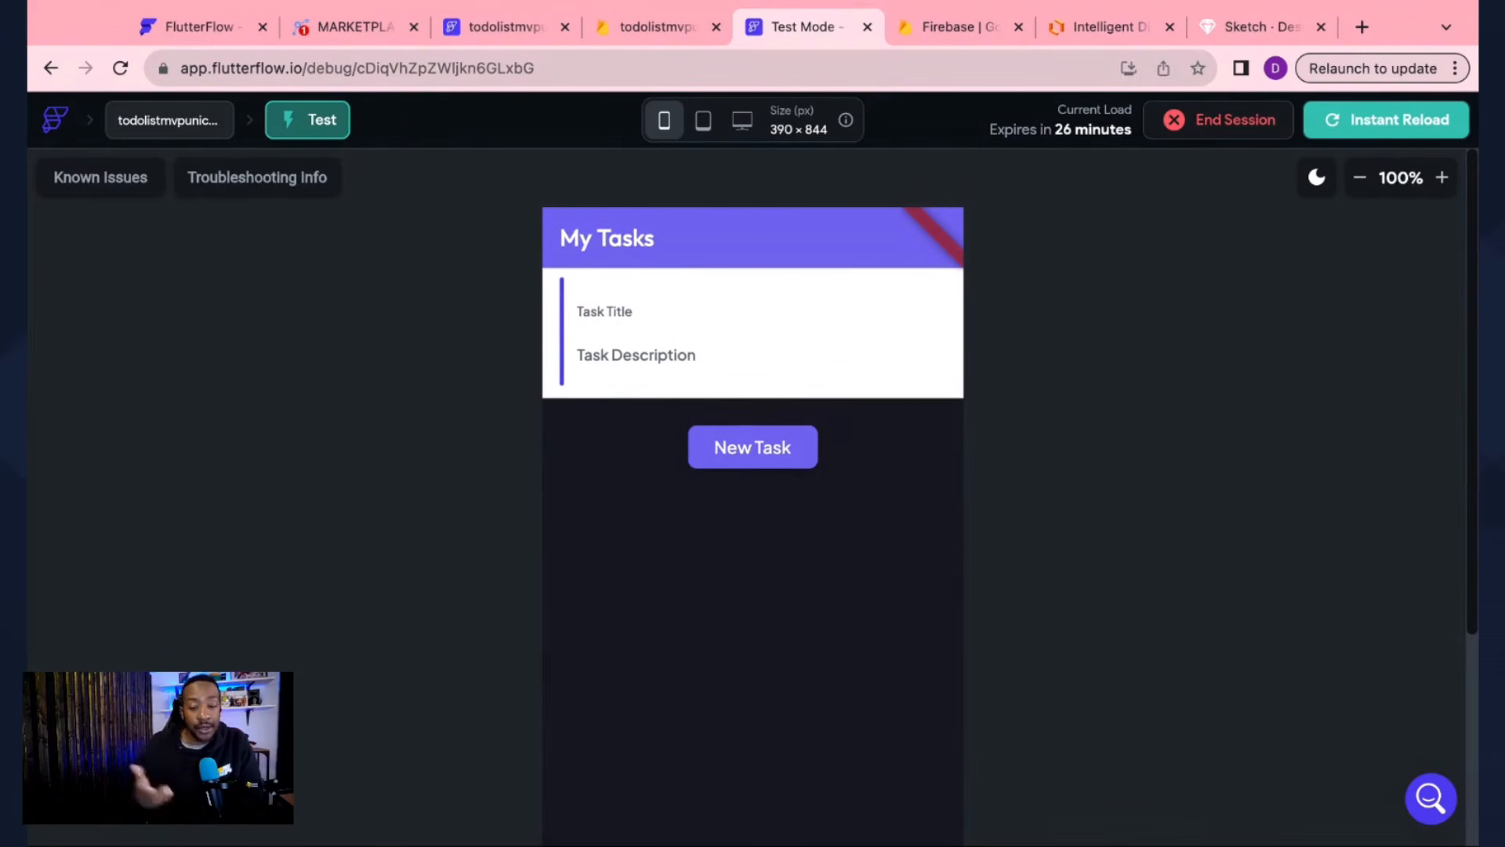
pyautogui.click(638, 30)
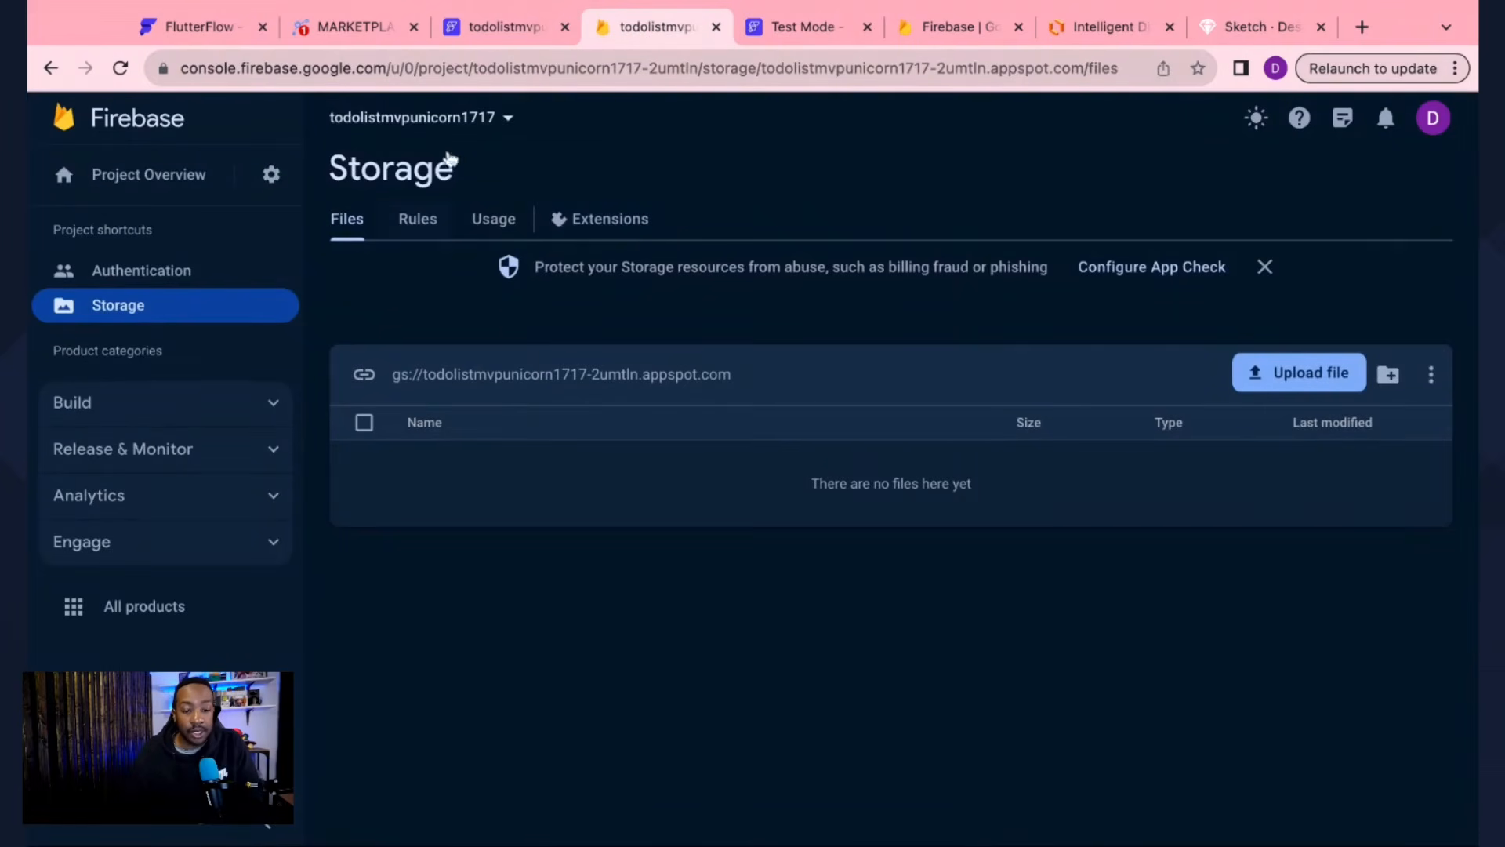
# Step: Close the Firebase console and four extra tabs, showing FlutterFlow's Not Deployed Firebase Storage rules
pyautogui.click(494, 32)
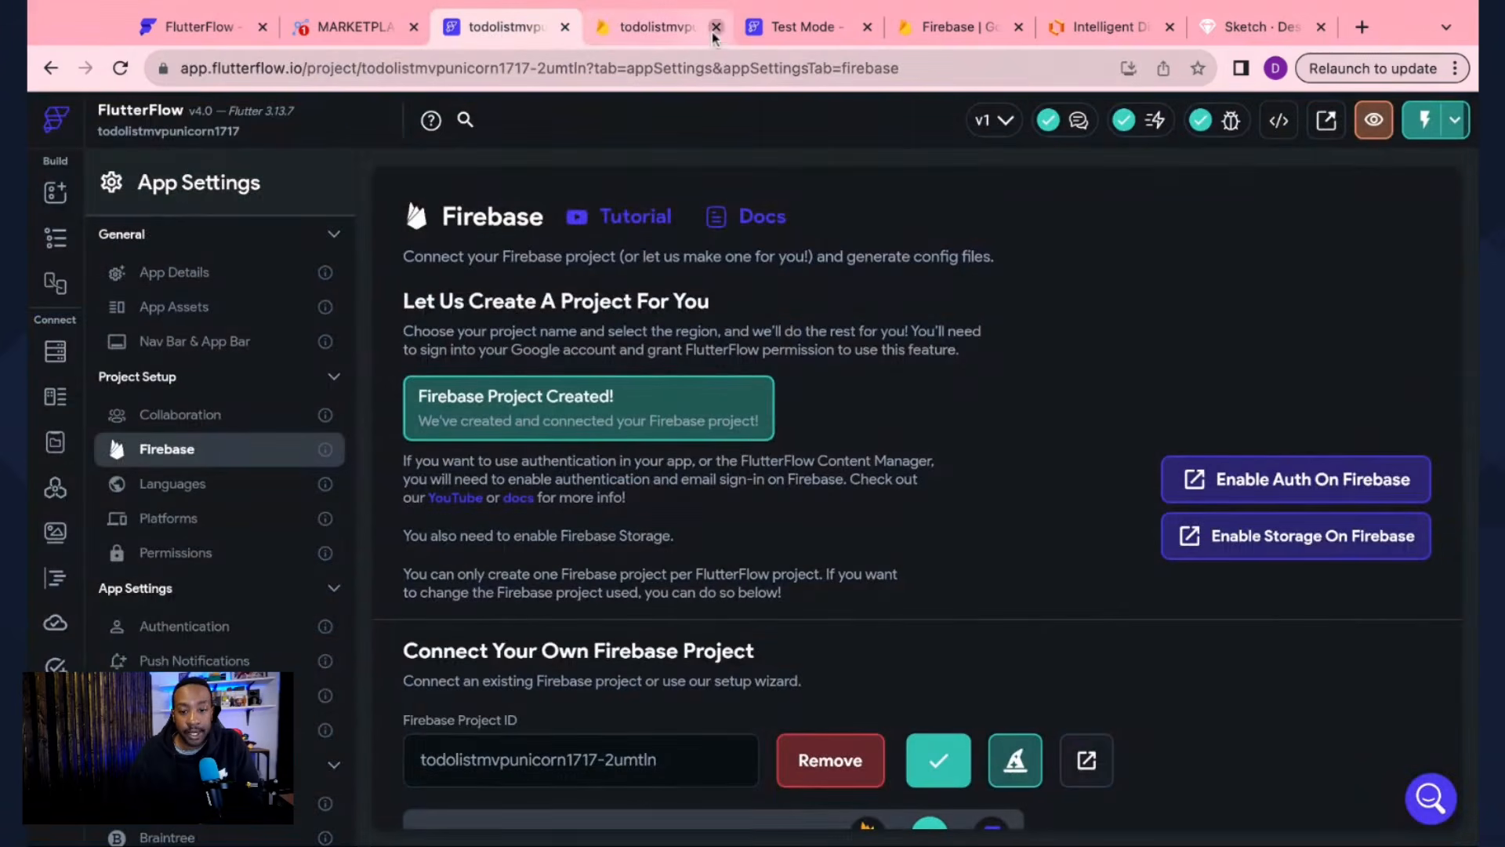
pyautogui.click(716, 29)
pyautogui.click(867, 27)
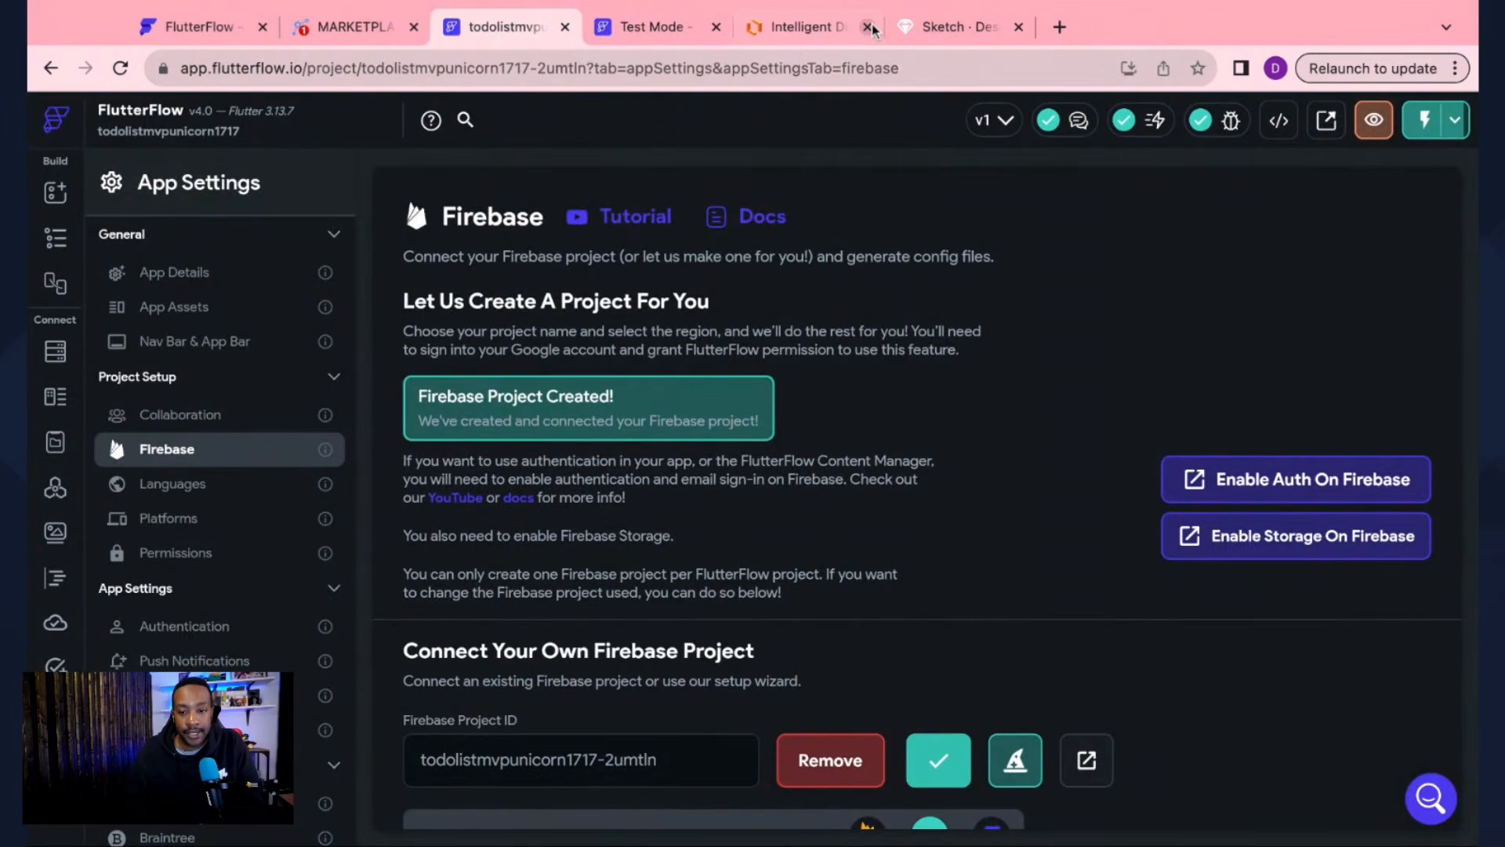
pyautogui.click(867, 27)
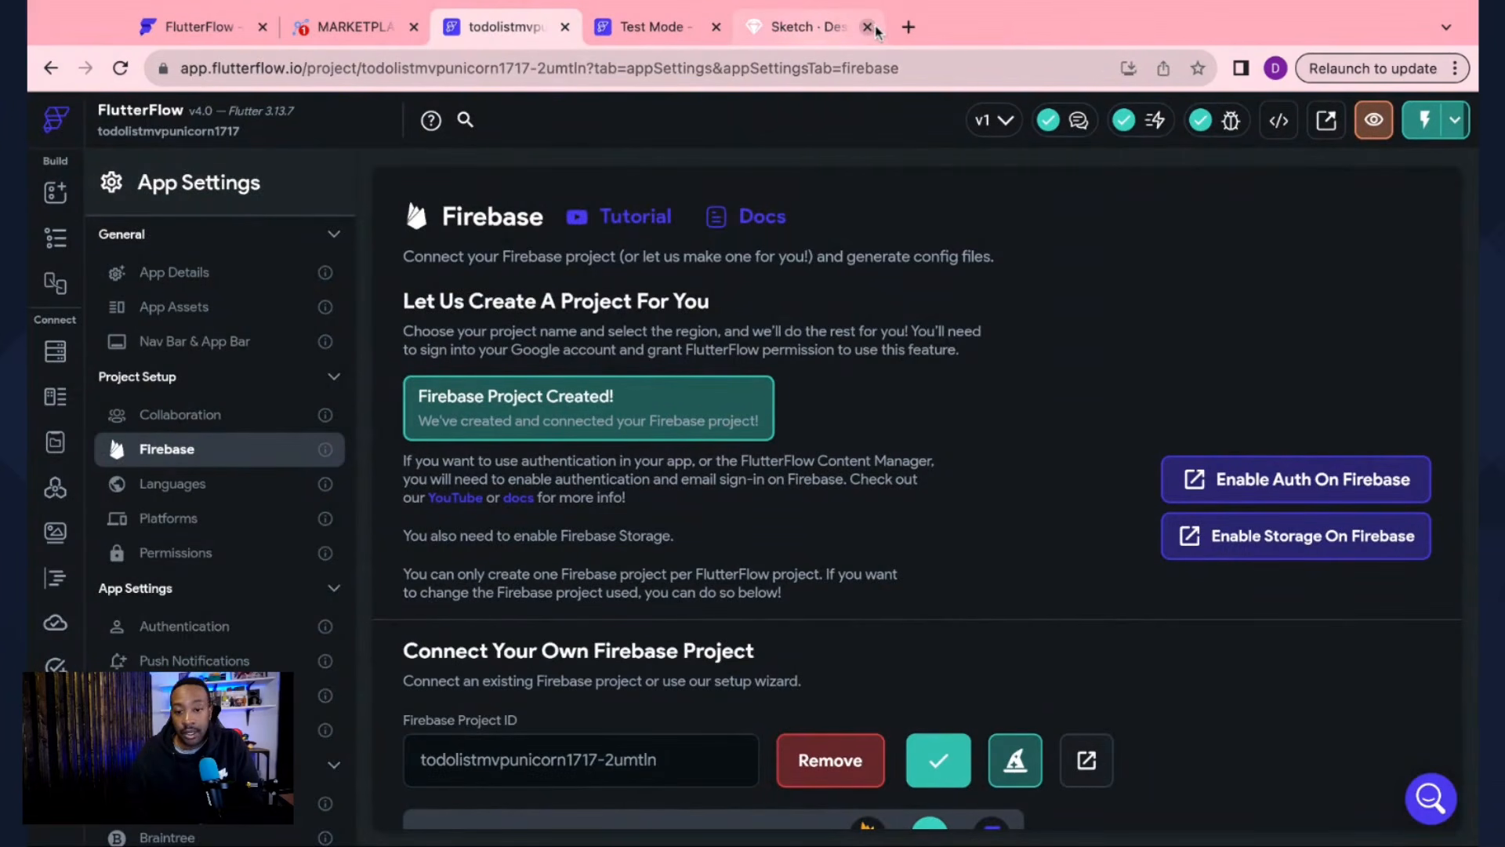
pyautogui.click(868, 27)
pyautogui.scroll(-3, 703, 589)
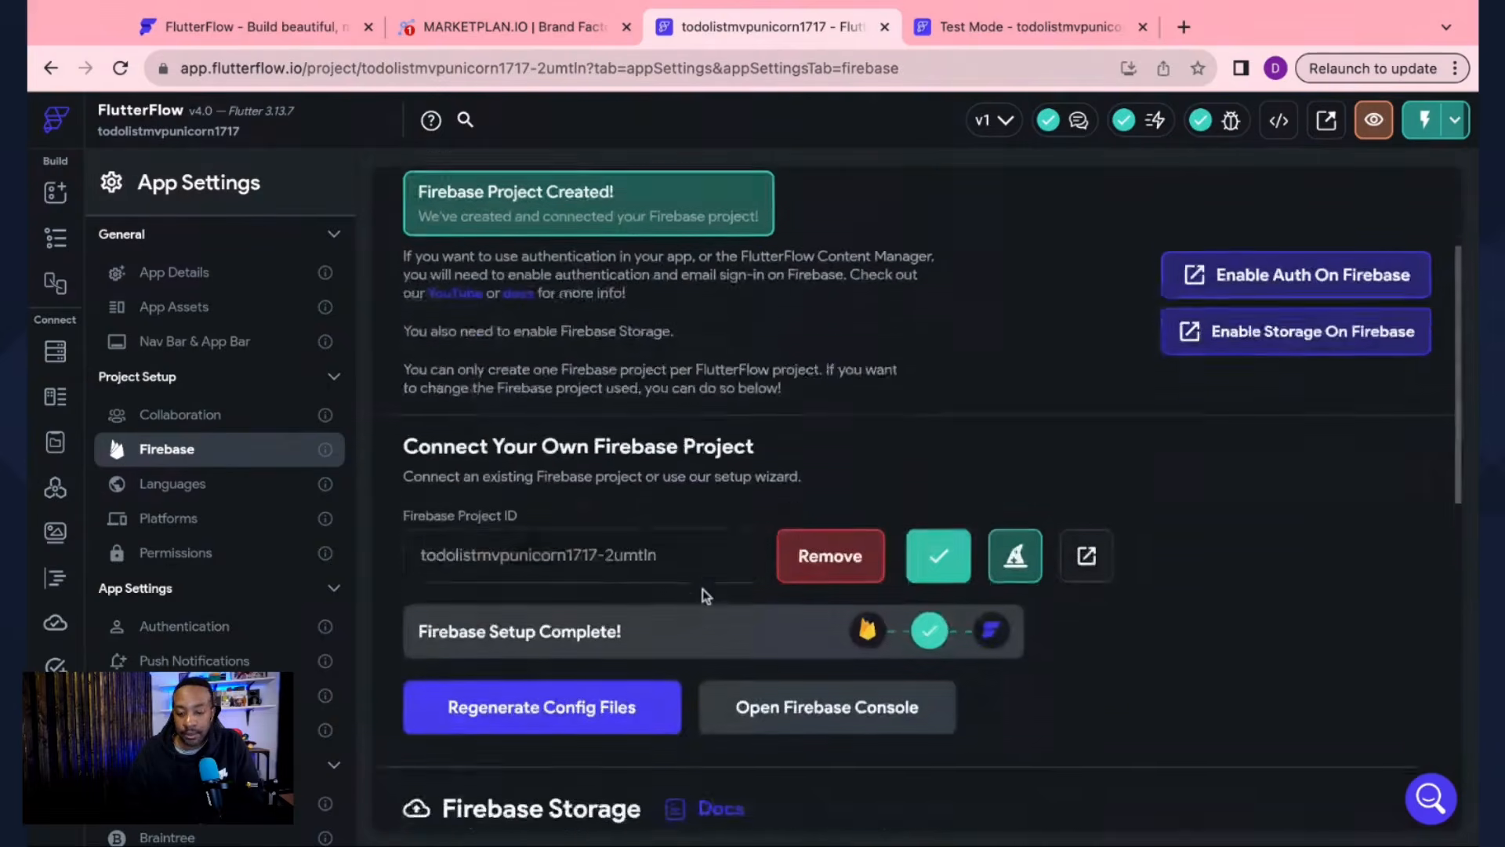
pyautogui.scroll(-5, 702, 590)
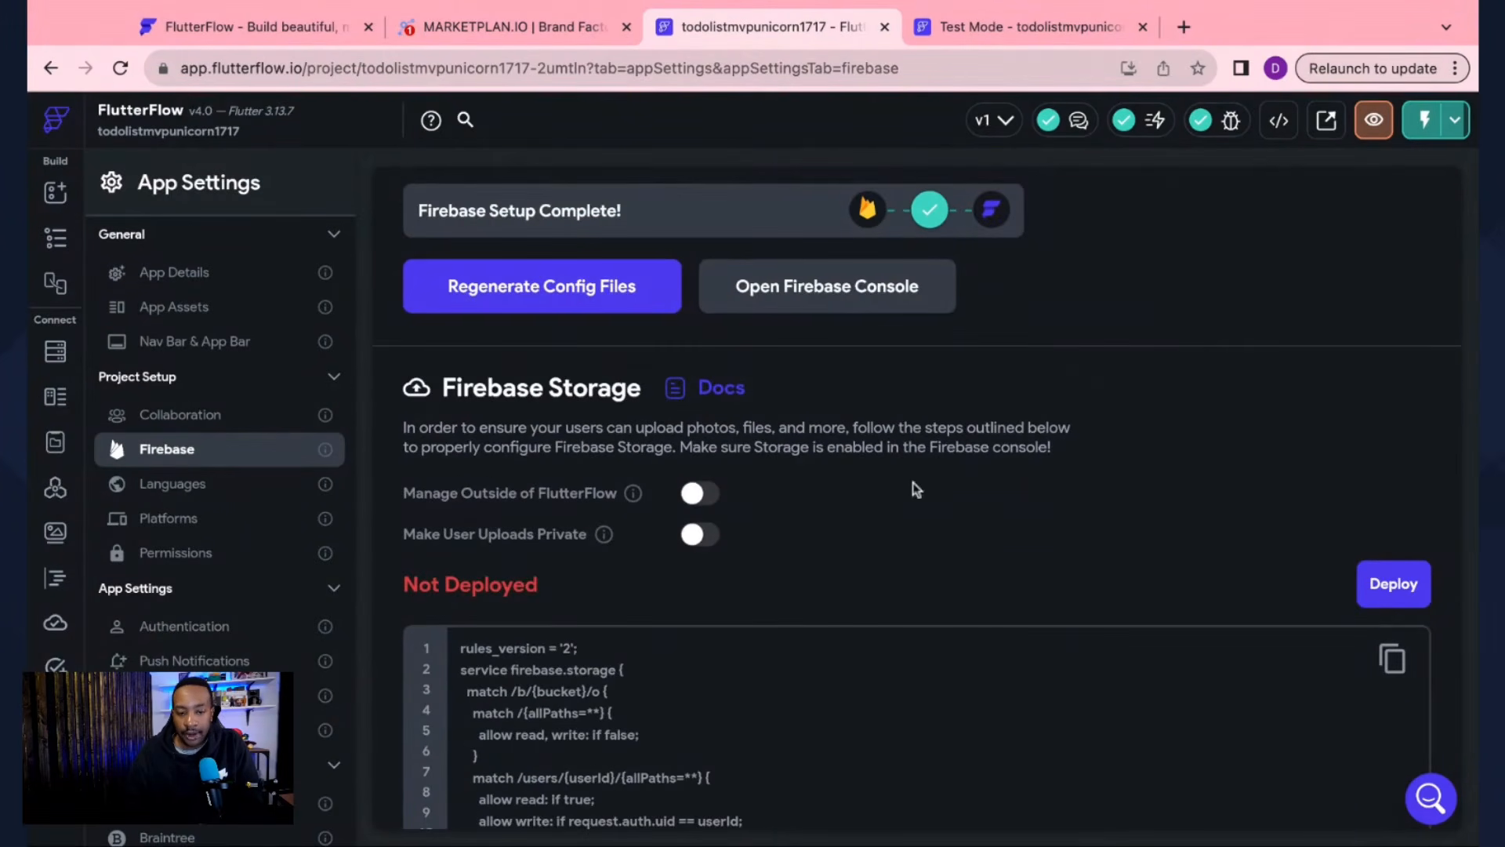
# Step: Deploy the Firebase Storage rules with a Yes confirmation, then view the MarketPlan.io to-do app outline
pyautogui.click(1394, 584)
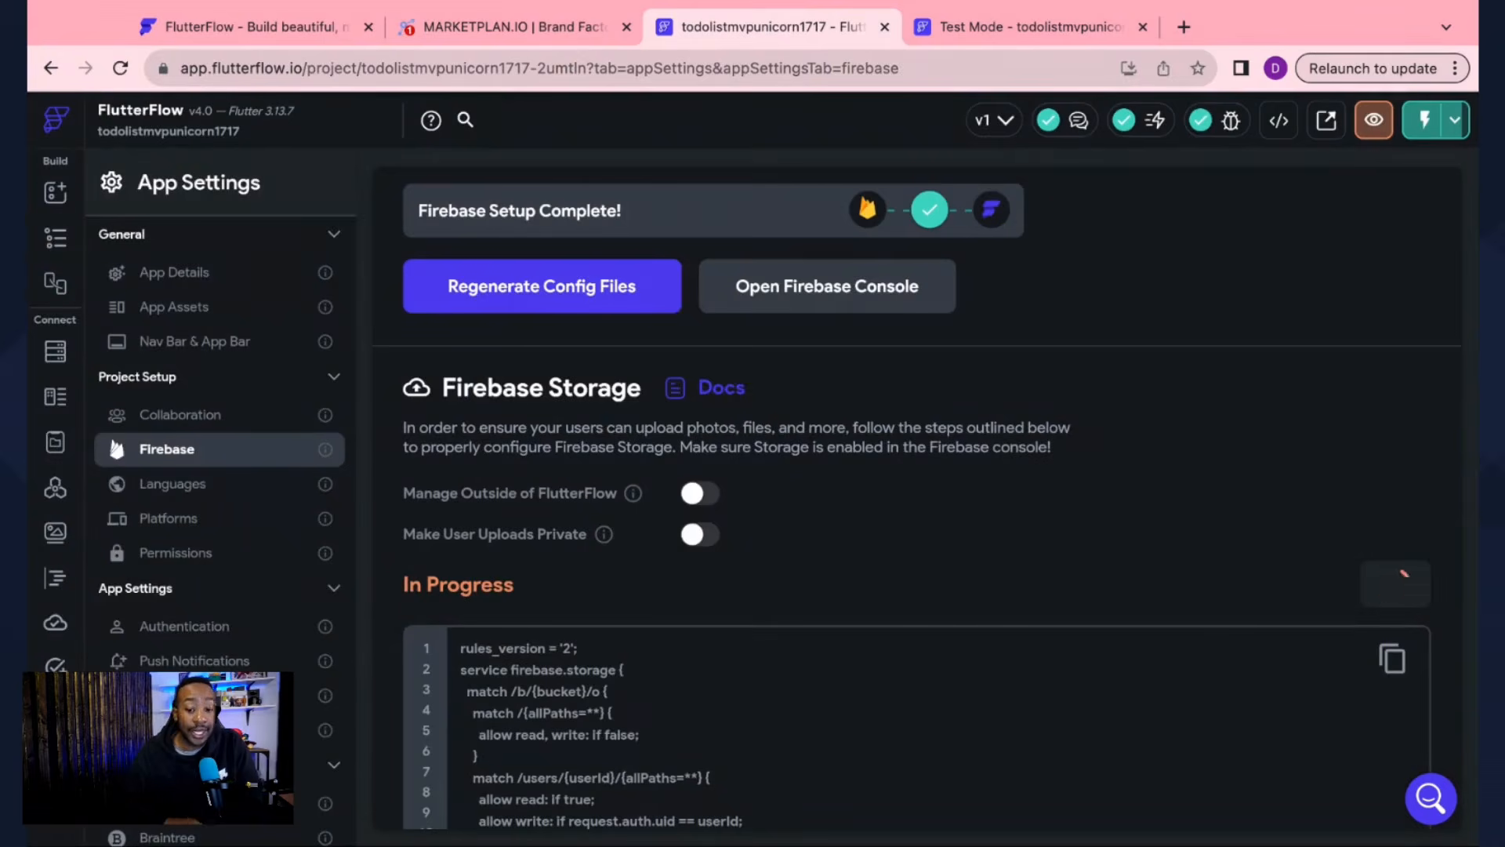
pyautogui.click(909, 517)
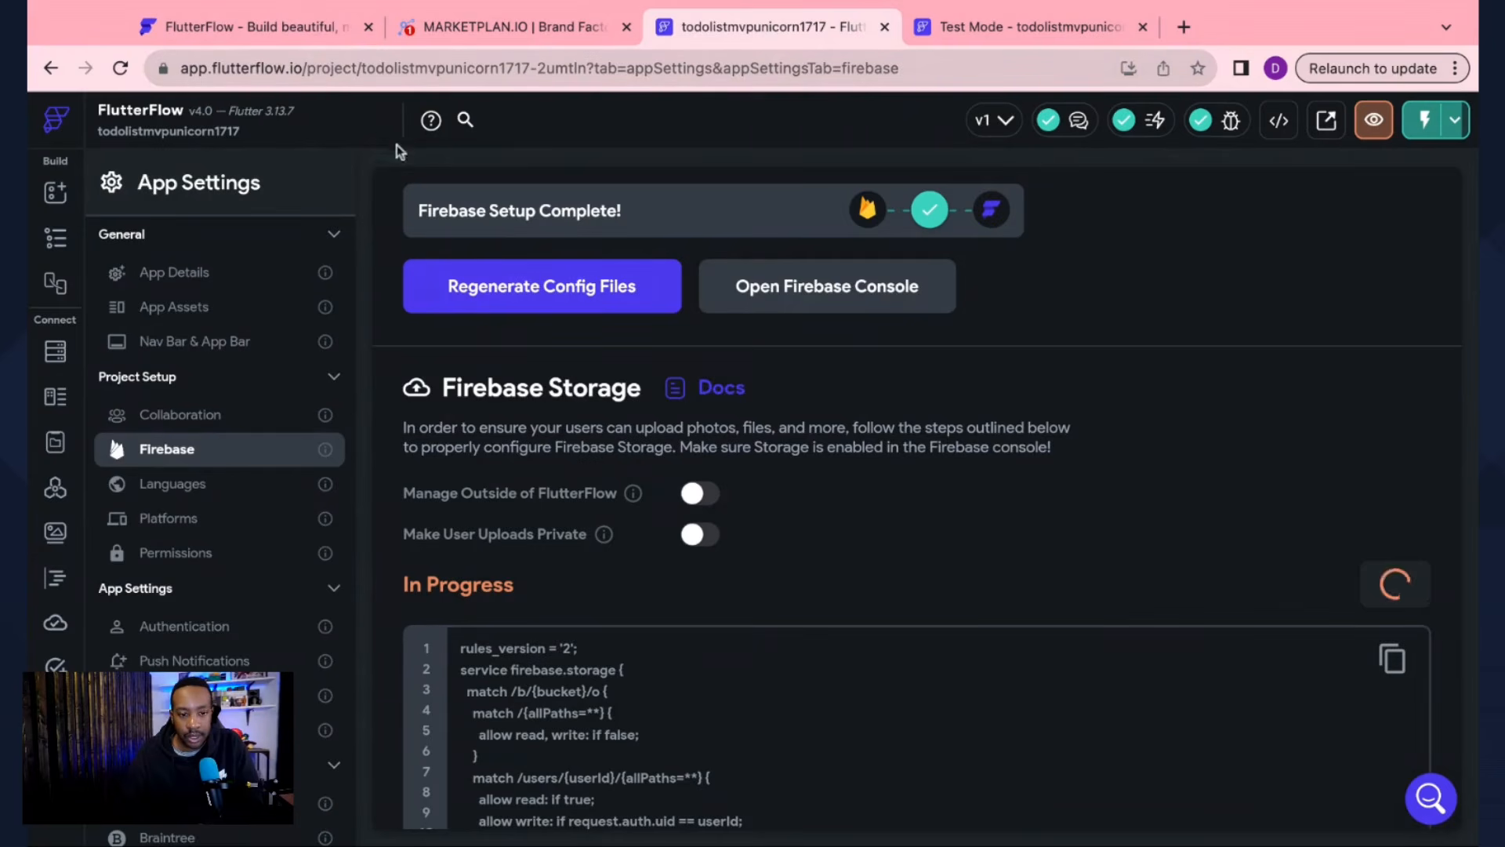
pyautogui.click(492, 30)
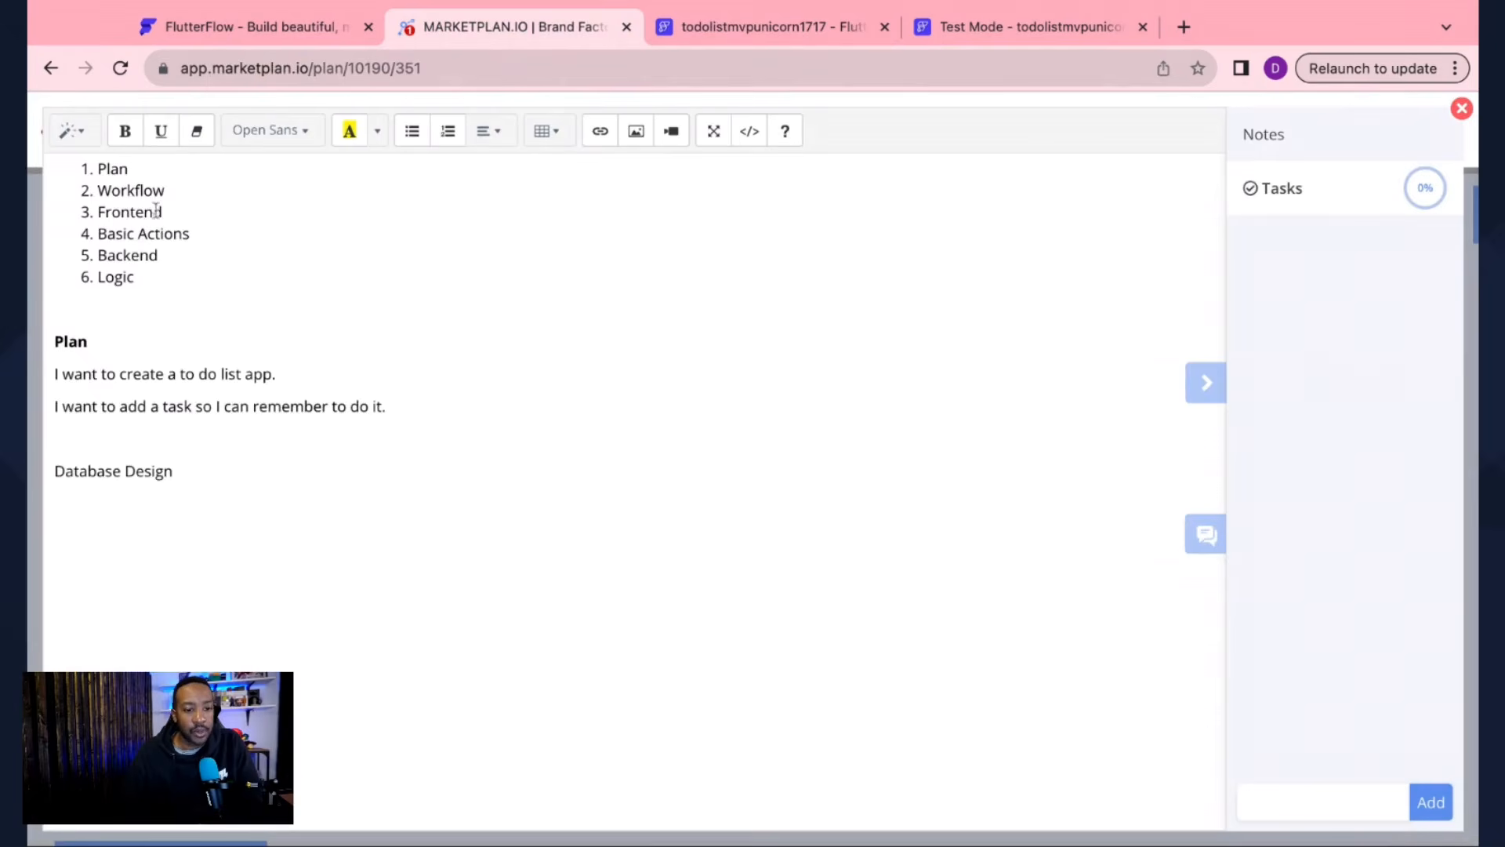
# Step: Mark Frontend in the plan, submit another test task in the preview, and return to FlutterFlow
pyautogui.moveTo(163, 212); pyautogui.dragTo(98, 213)
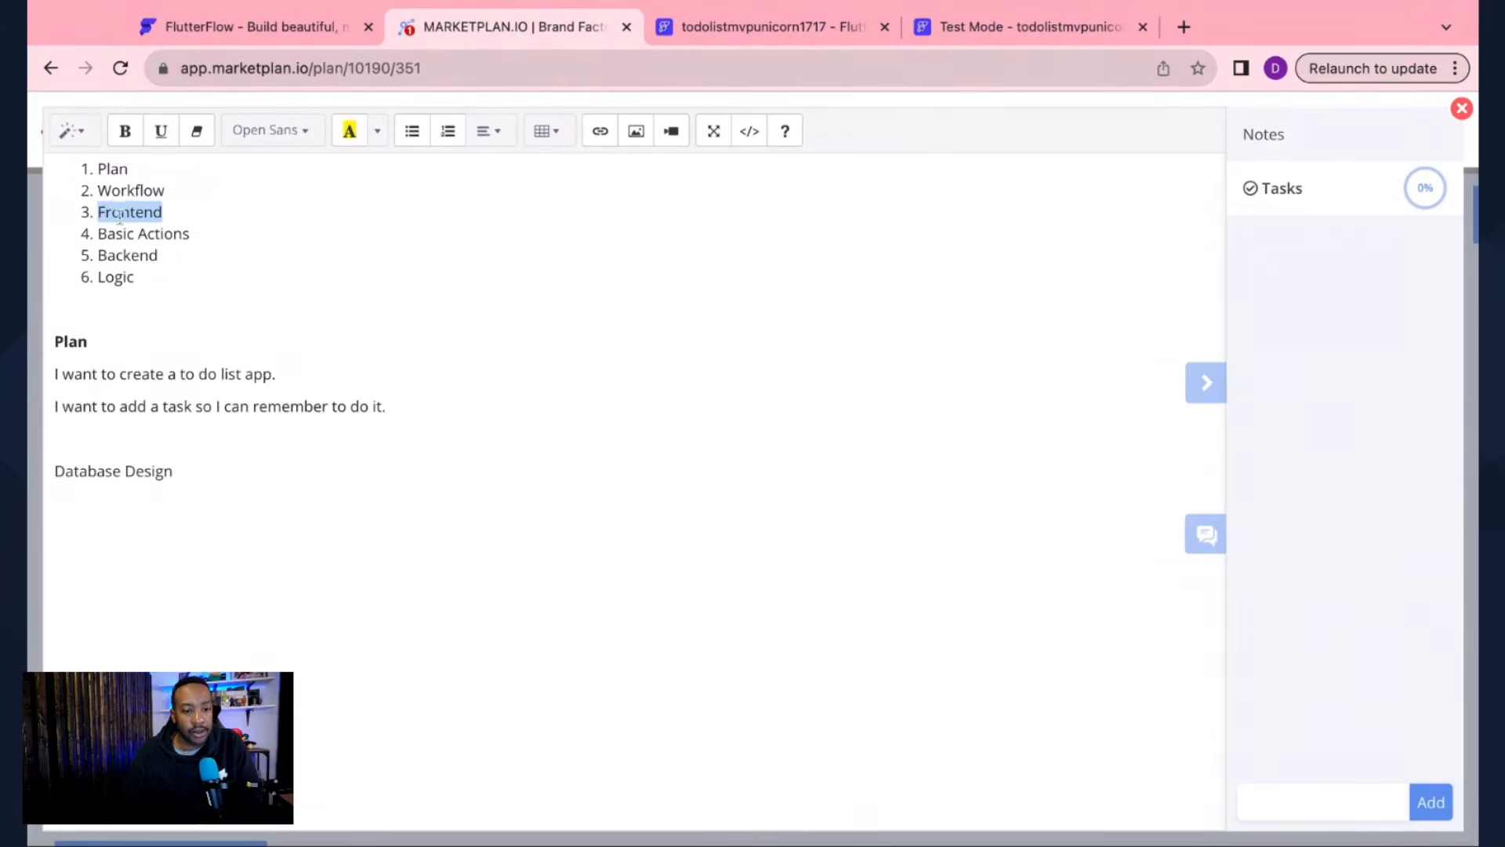
pyautogui.click(211, 234)
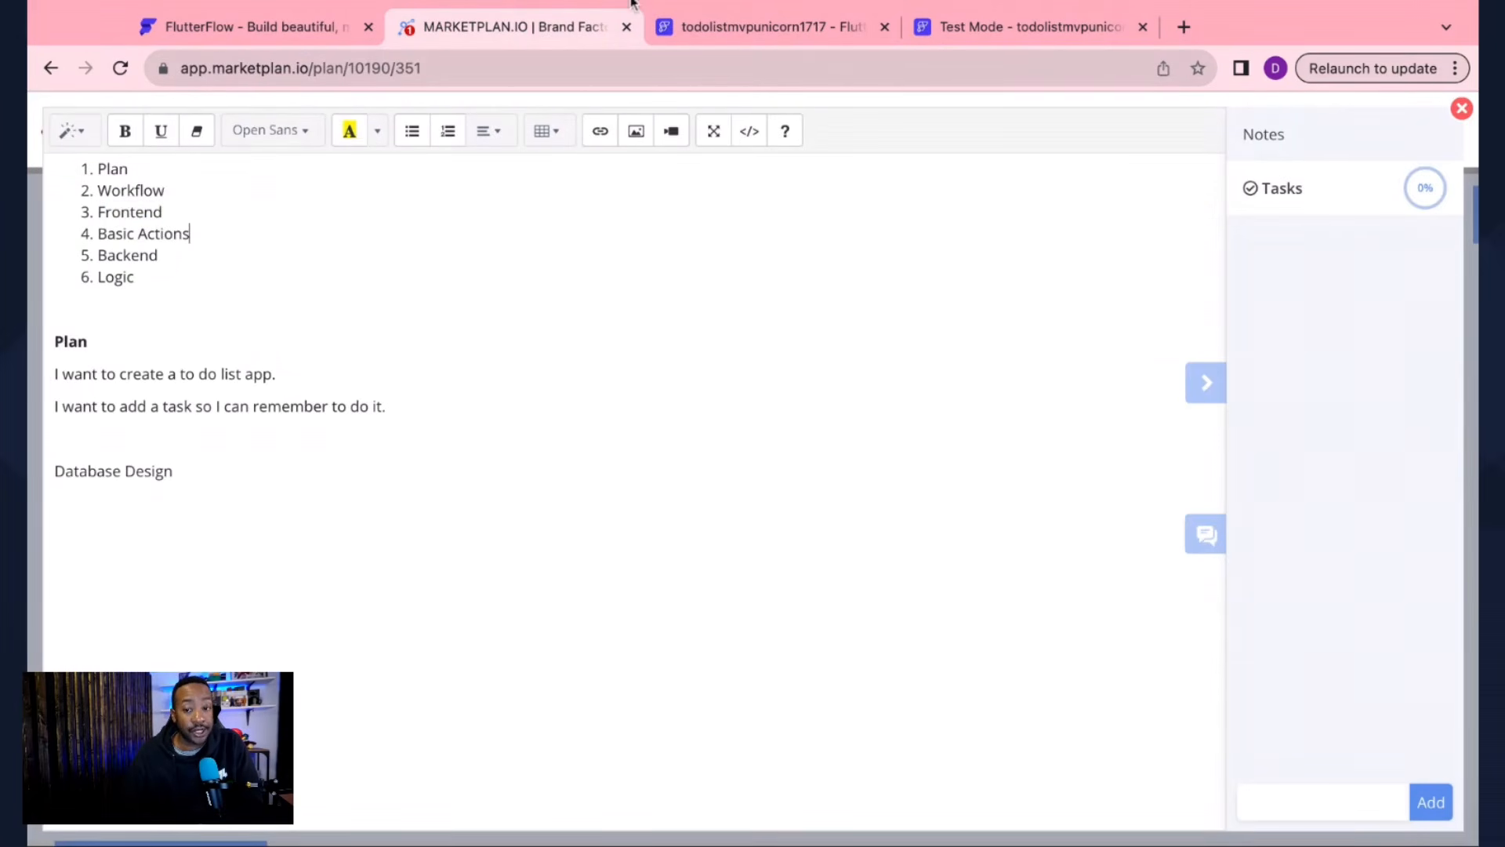
pyautogui.click(948, 29)
pyautogui.click(731, 448)
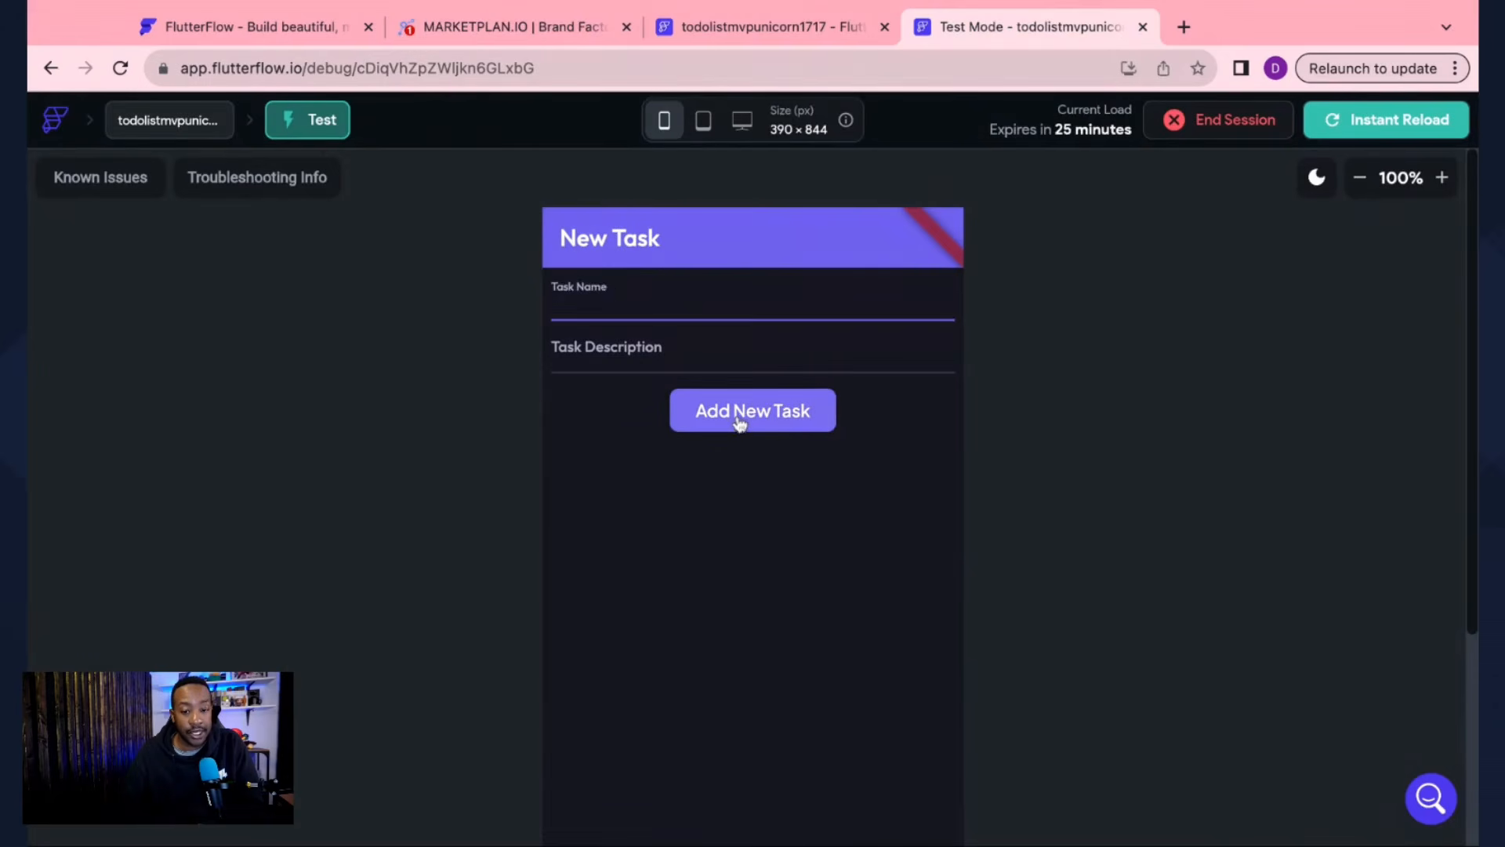
pyautogui.click(739, 421)
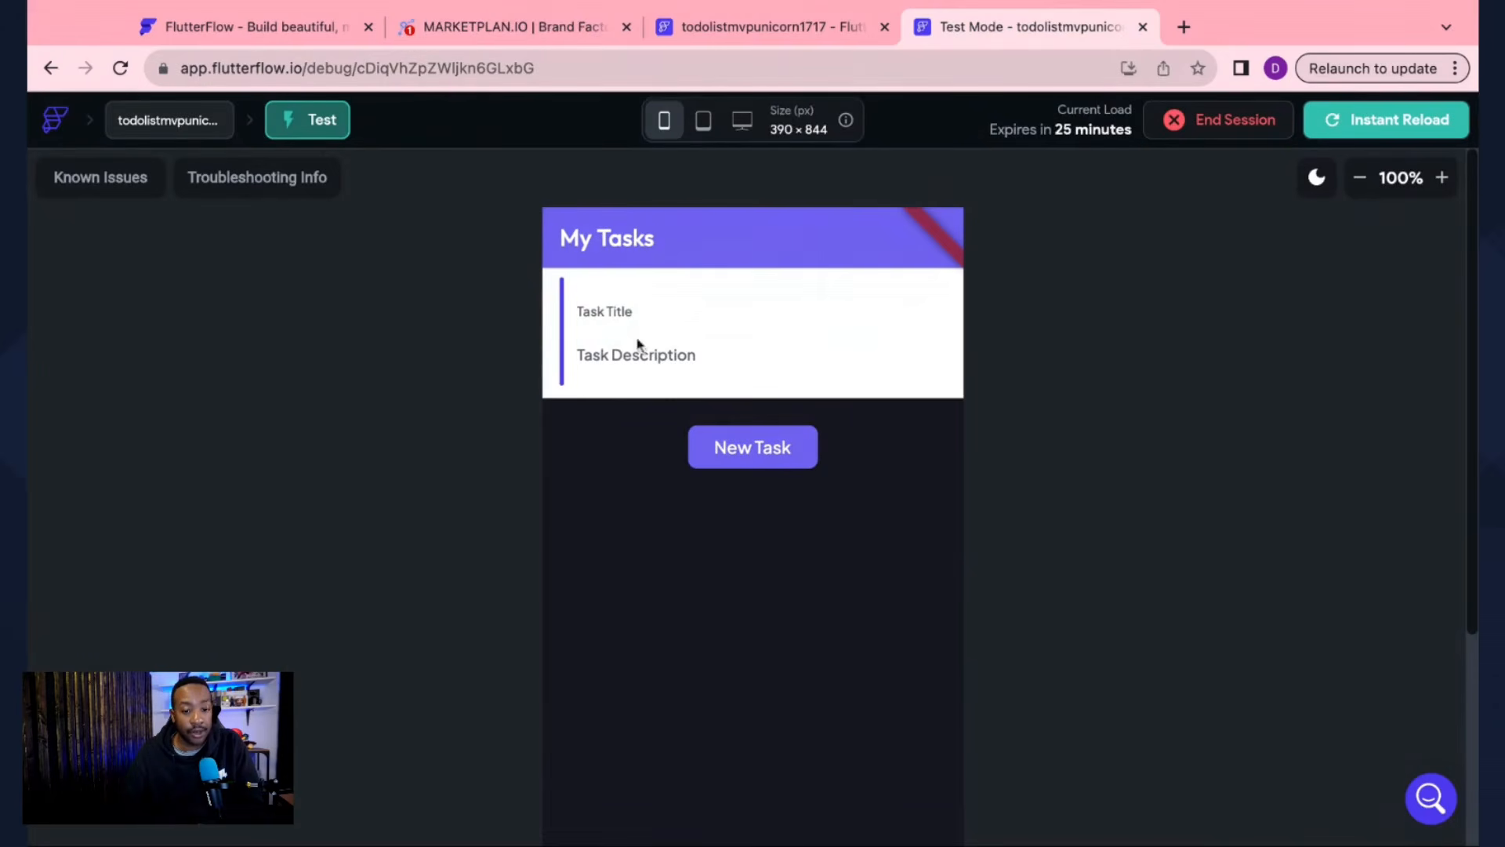
pyautogui.click(562, 27)
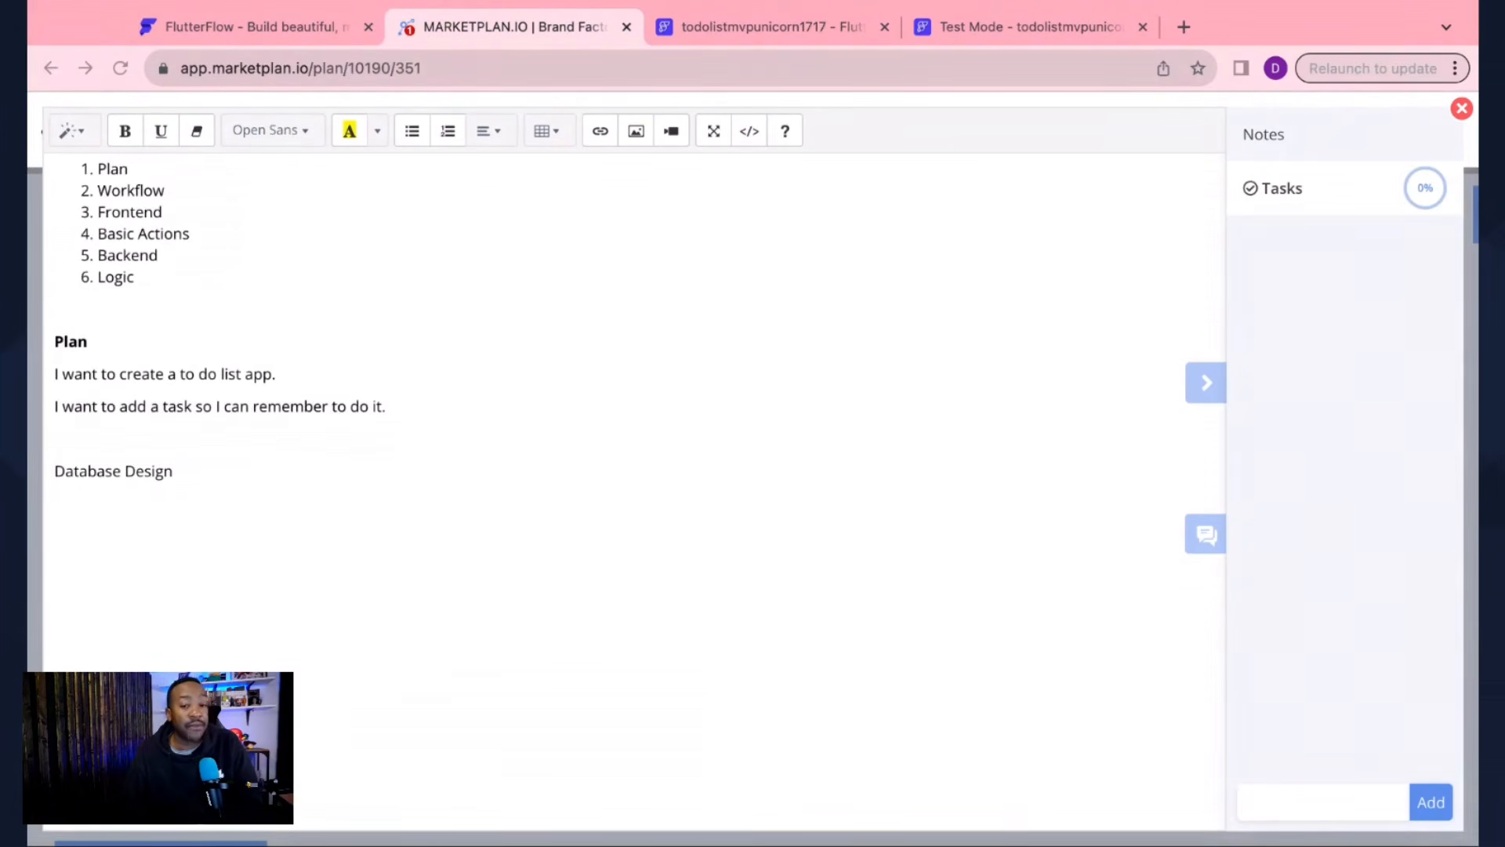
pyautogui.click(719, 27)
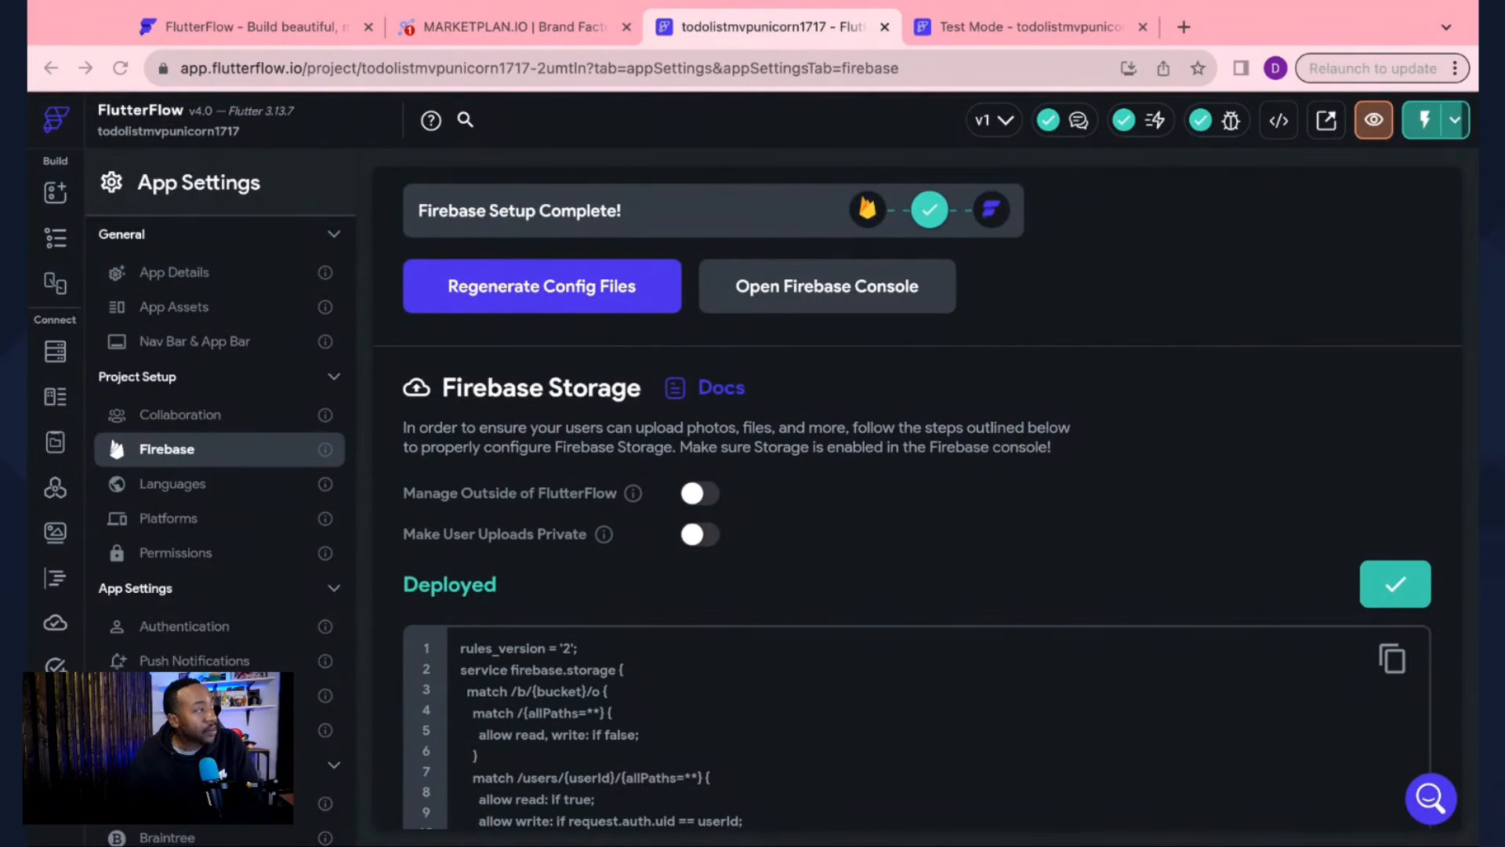
# Step: Open the Firestore panel from the left navigation rail to see the empty collections list
pyautogui.click(55, 353)
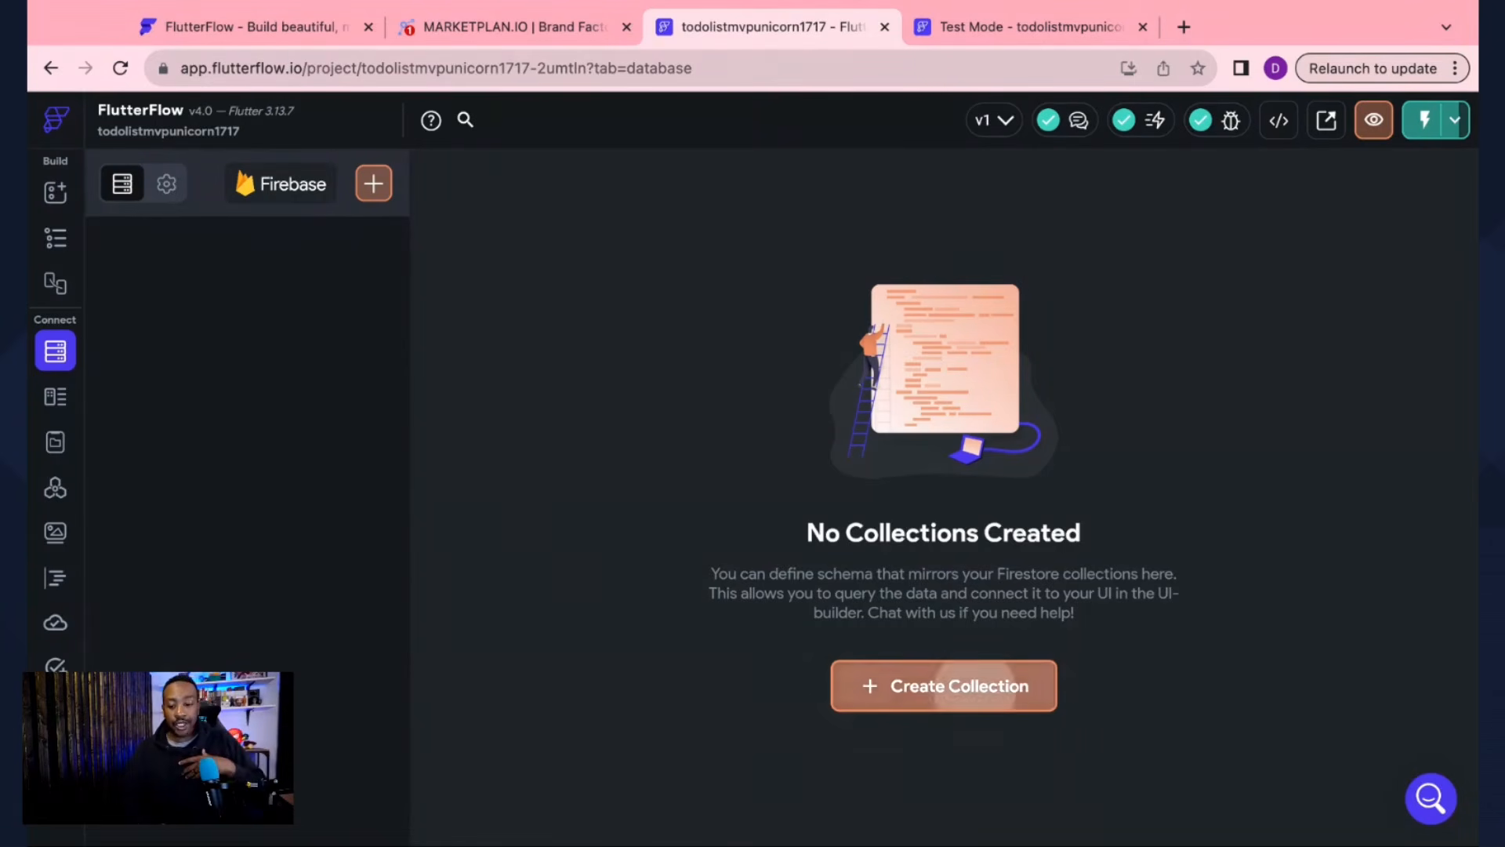
# Step: Create a Firestore collection called 'Tasks' and browse the template list without applying one
pyautogui.click(980, 697)
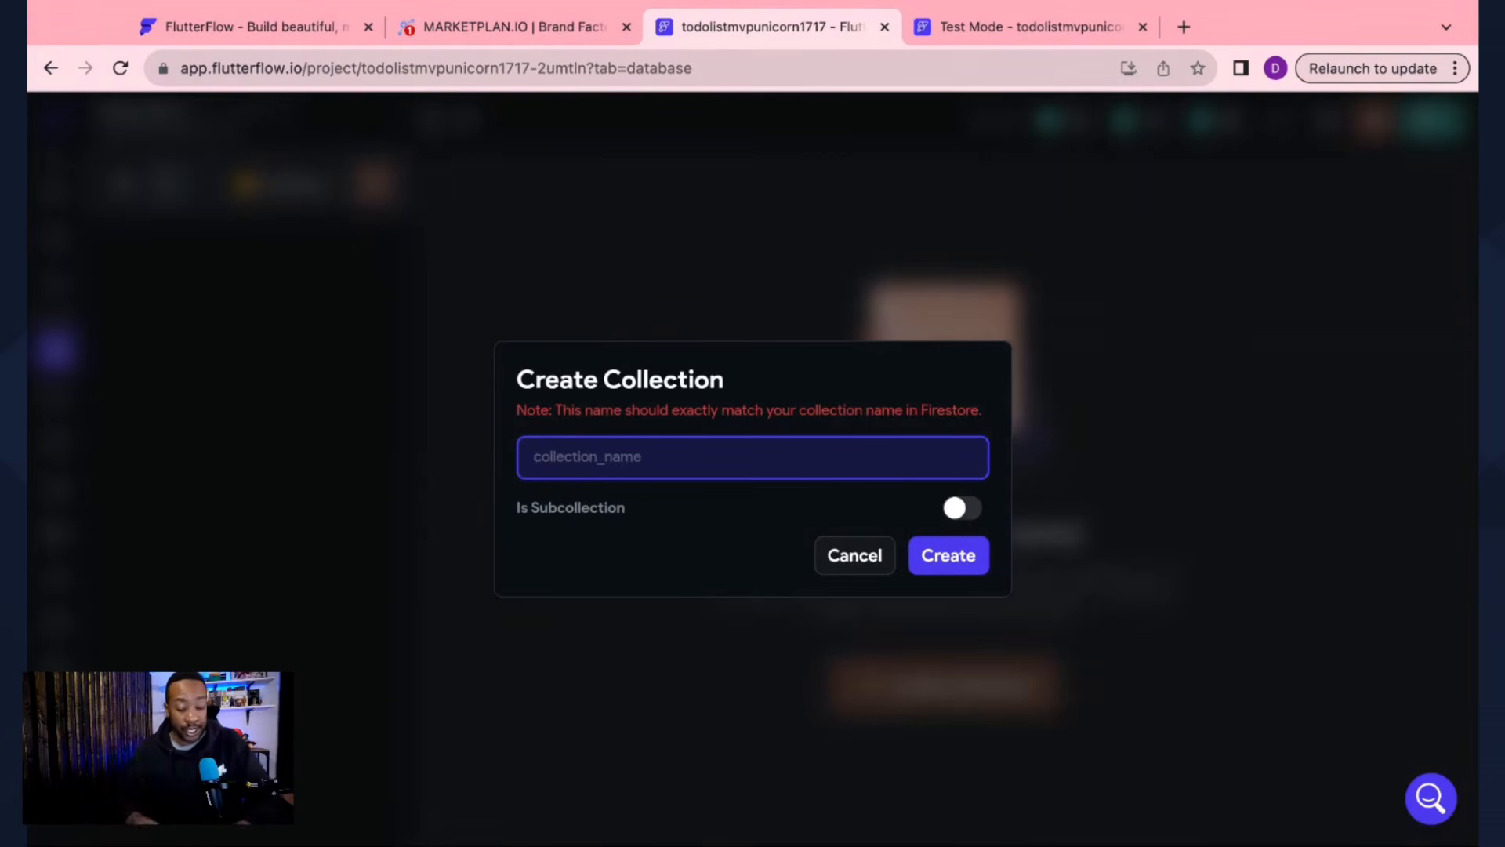
pyautogui.write('Tasks')
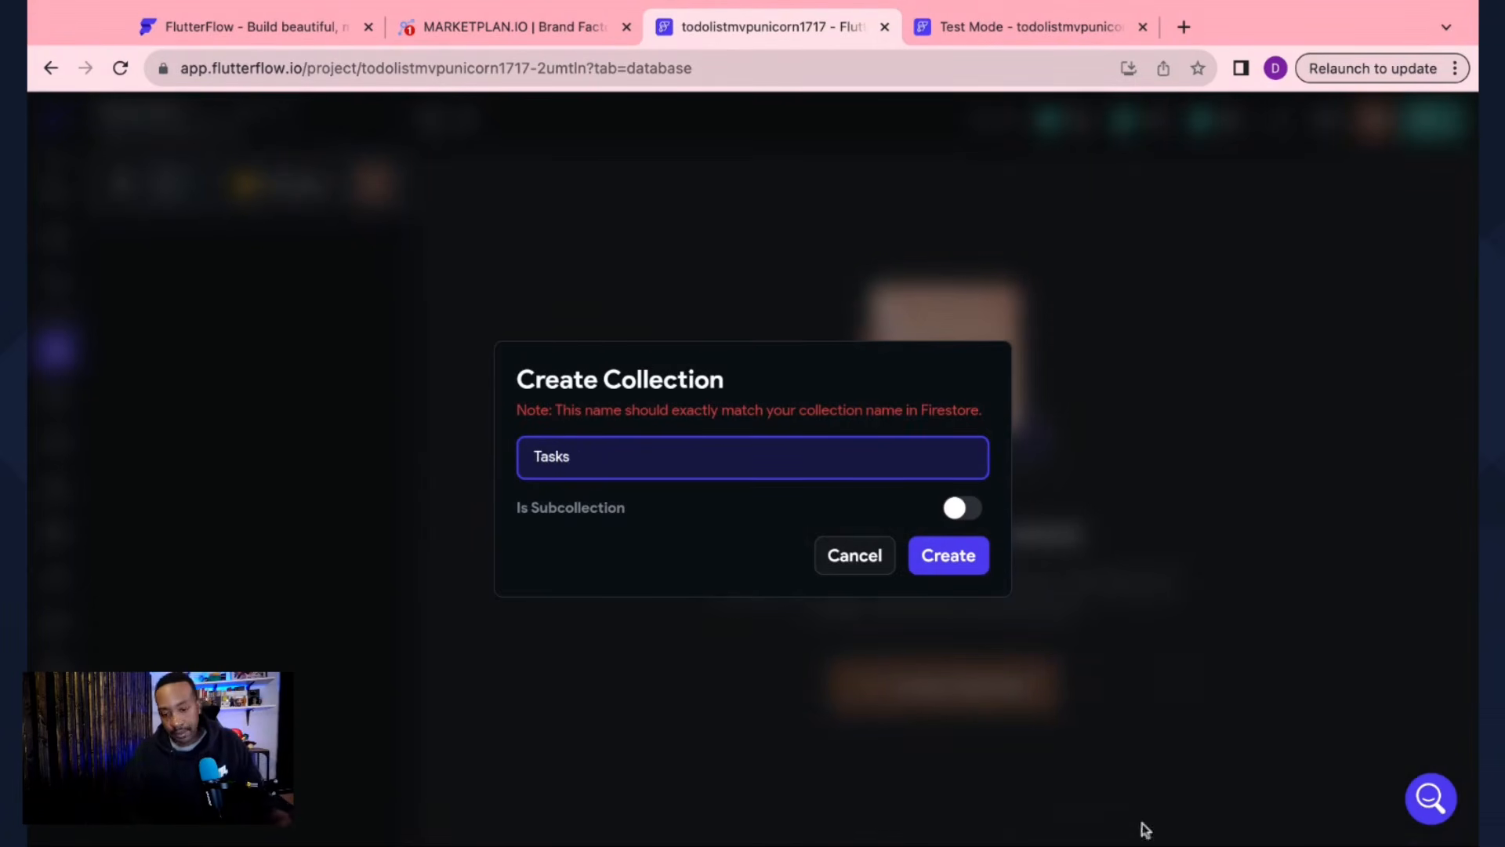
pyautogui.click(955, 558)
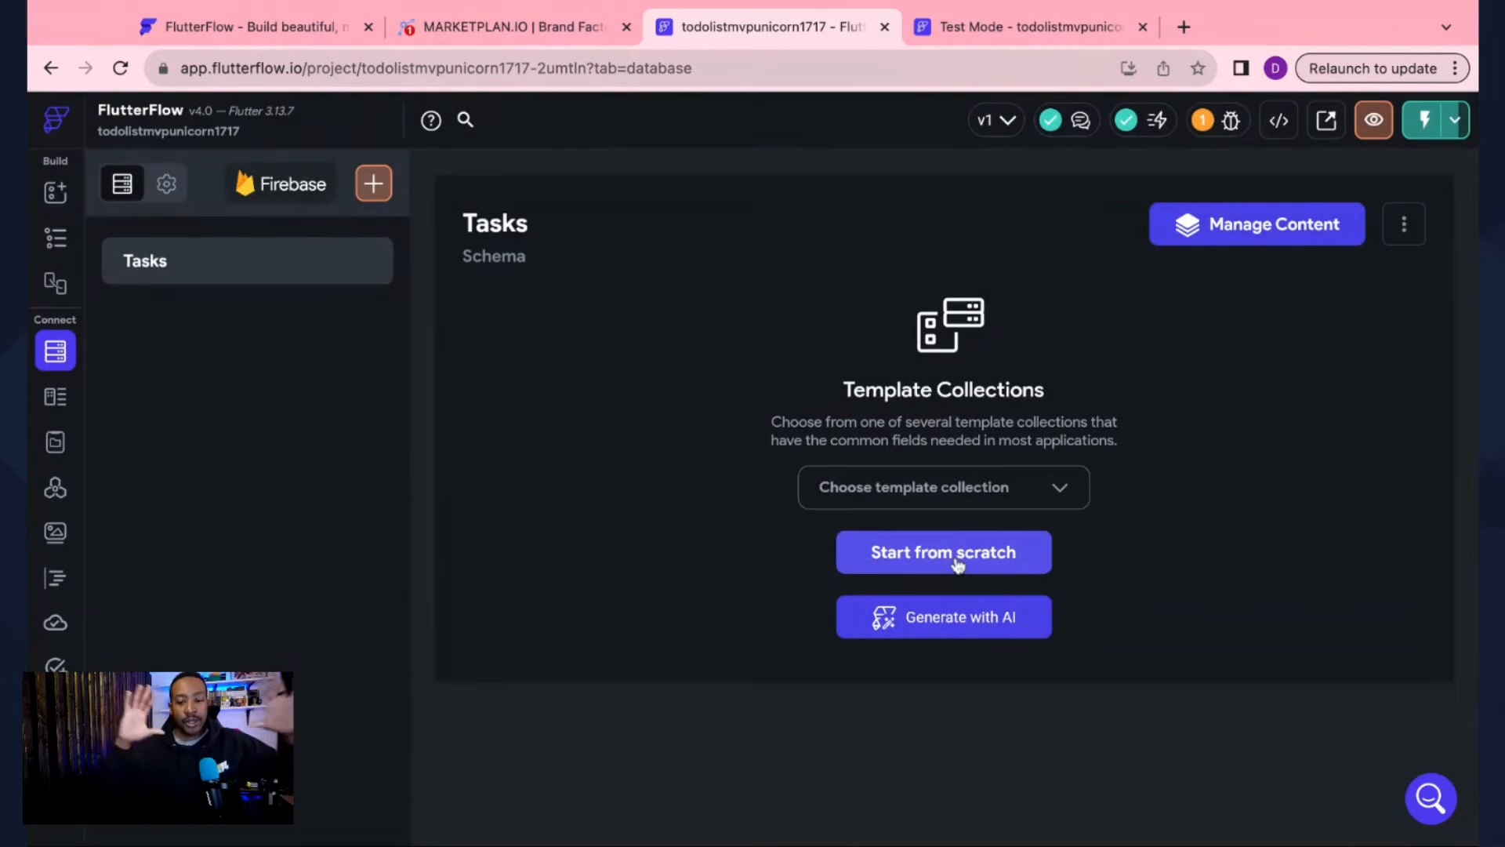
pyautogui.click(1009, 497)
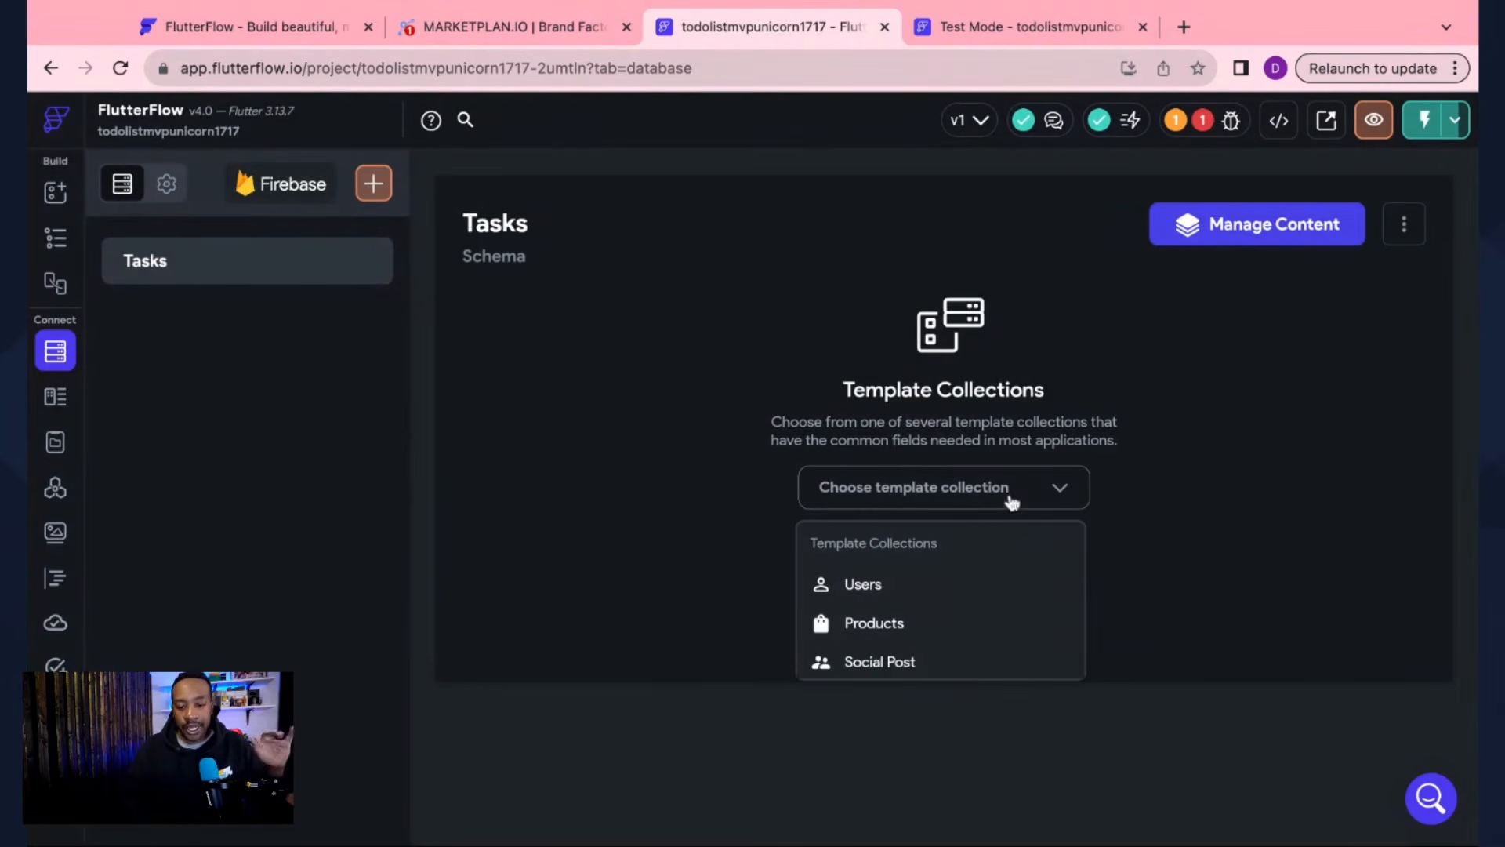
pyautogui.scroll(-4, 906, 609)
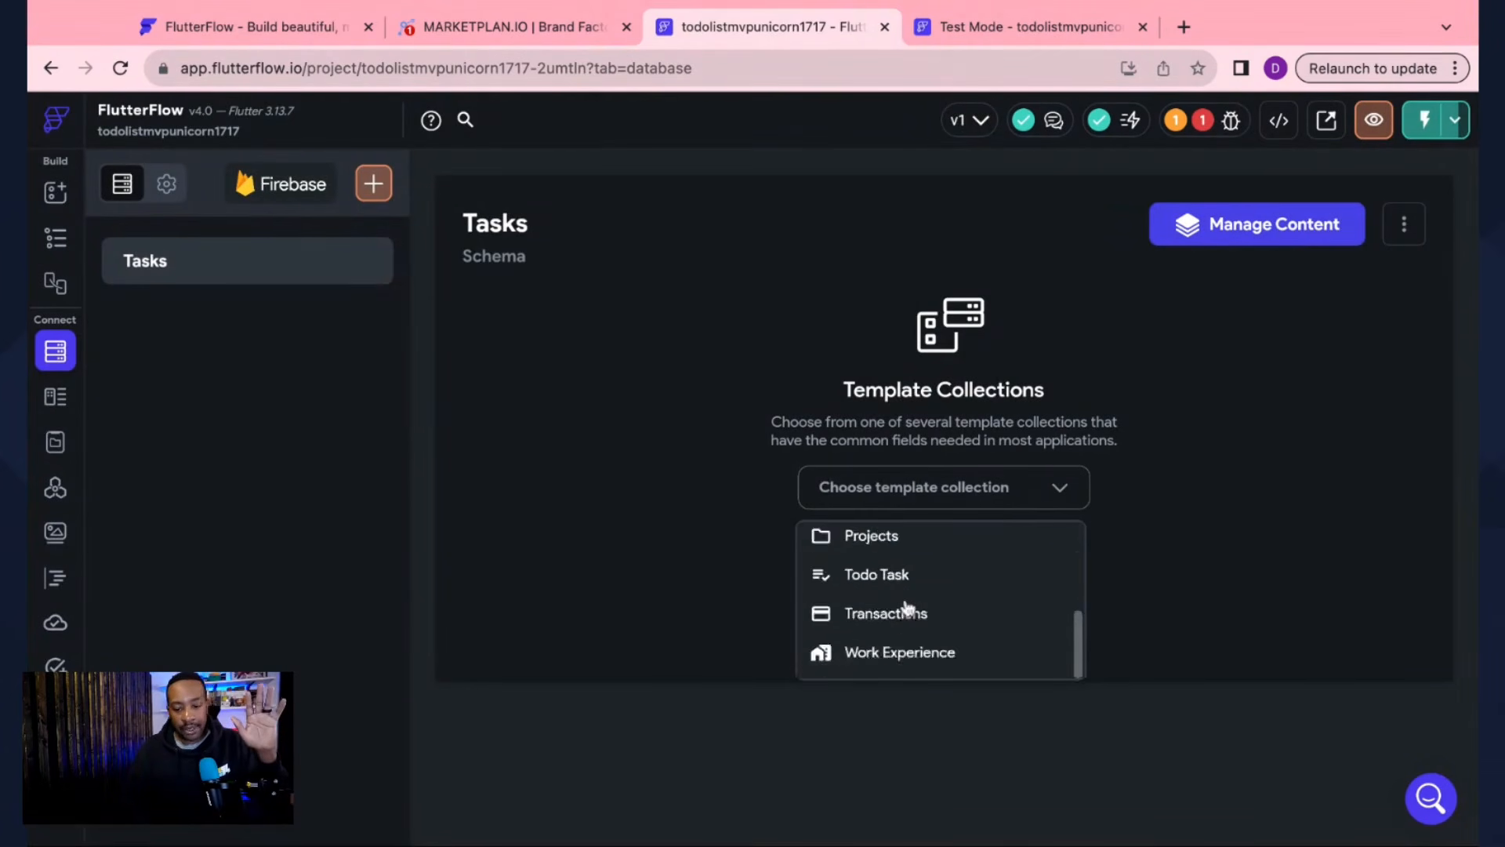
pyautogui.scroll(4, 907, 608)
pyautogui.scroll(-3, 906, 616)
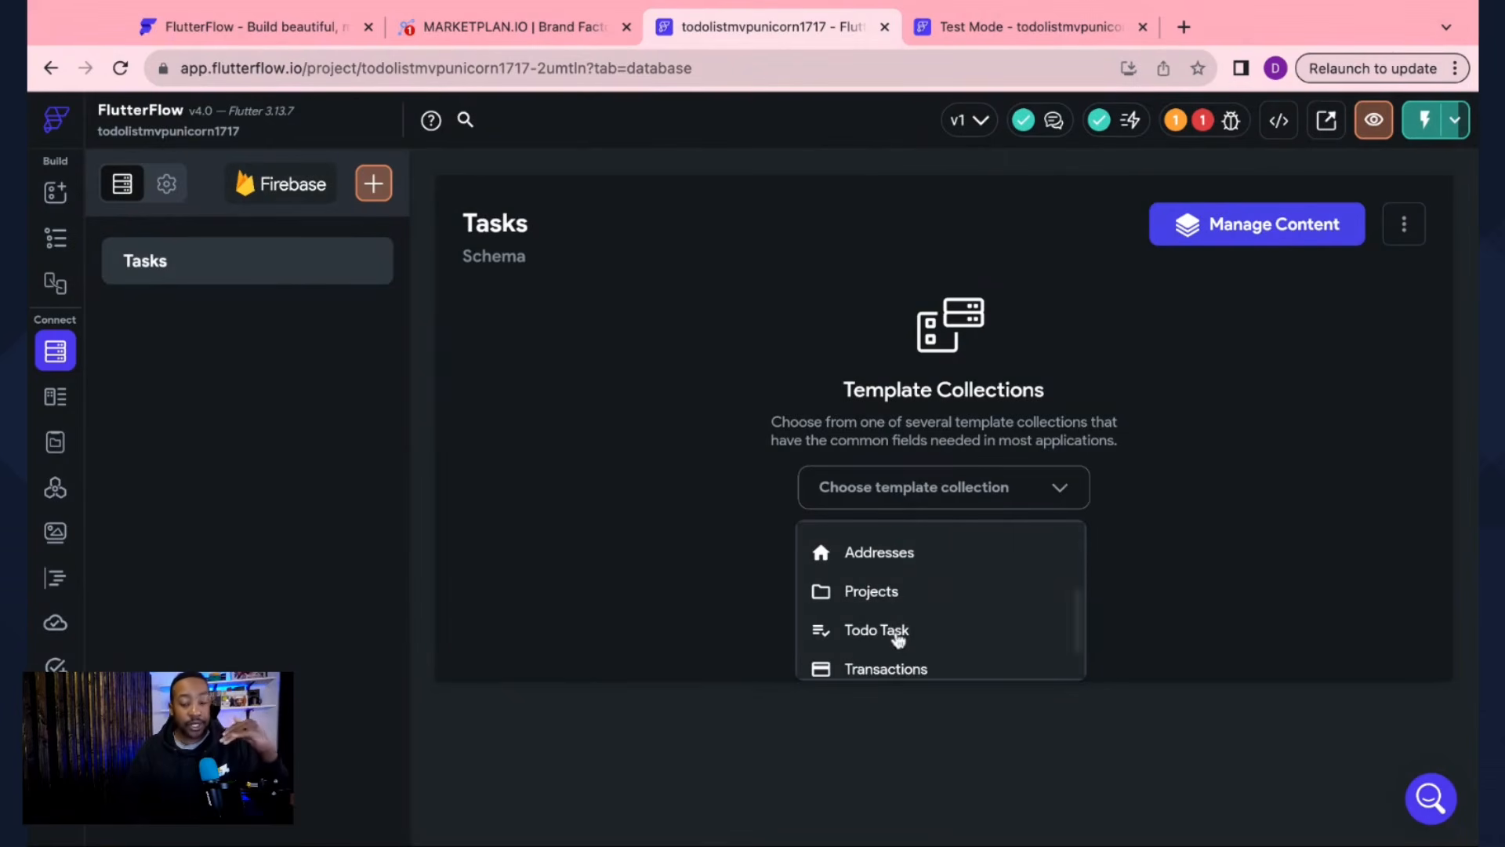
pyautogui.click(1250, 528)
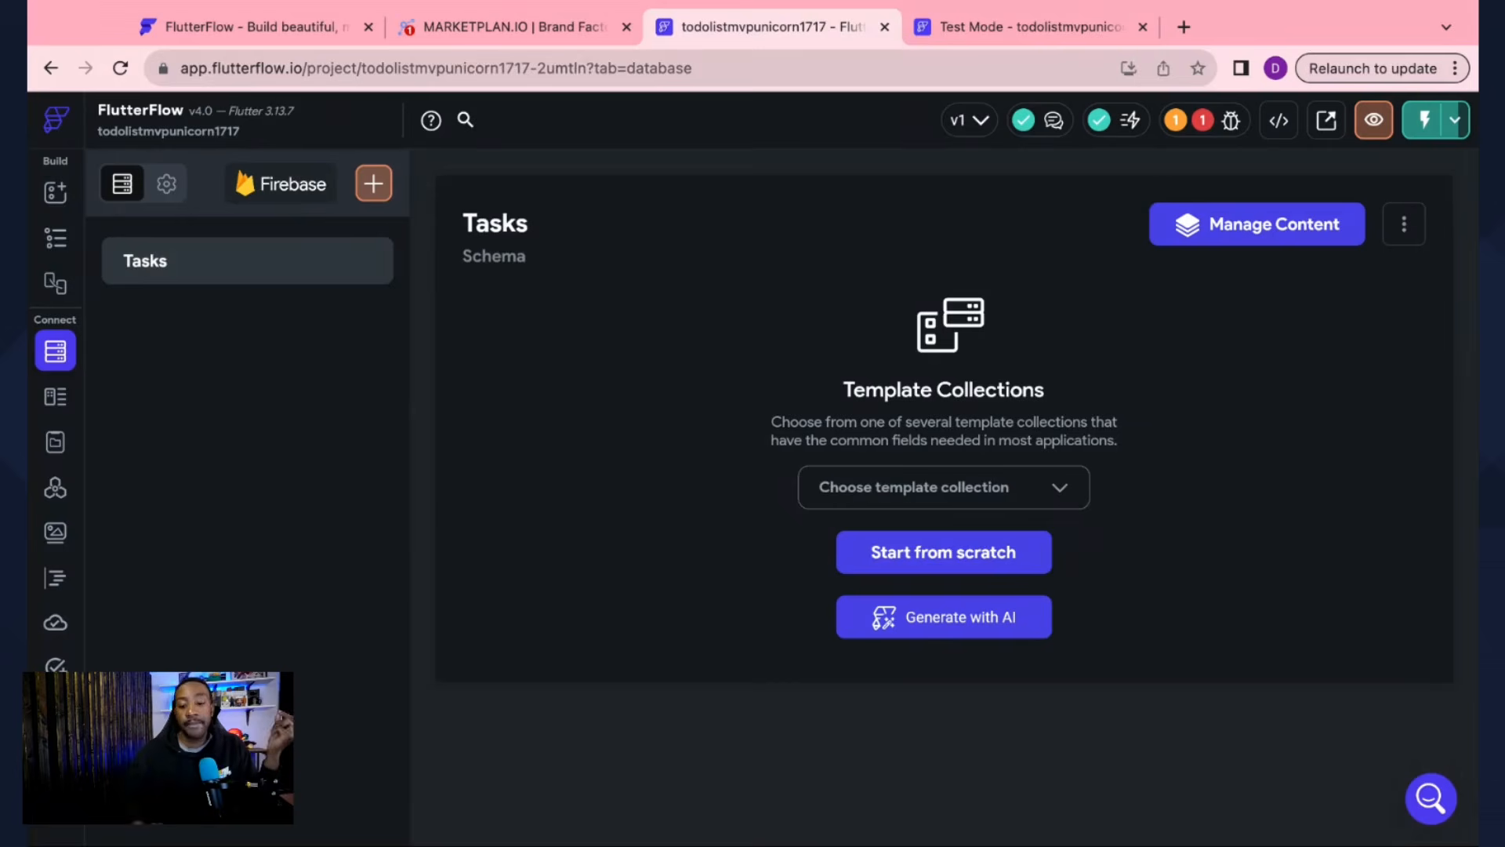
# Step: Build the Tasks schema from scratch with String fields task_name and task_description
pyautogui.click(992, 557)
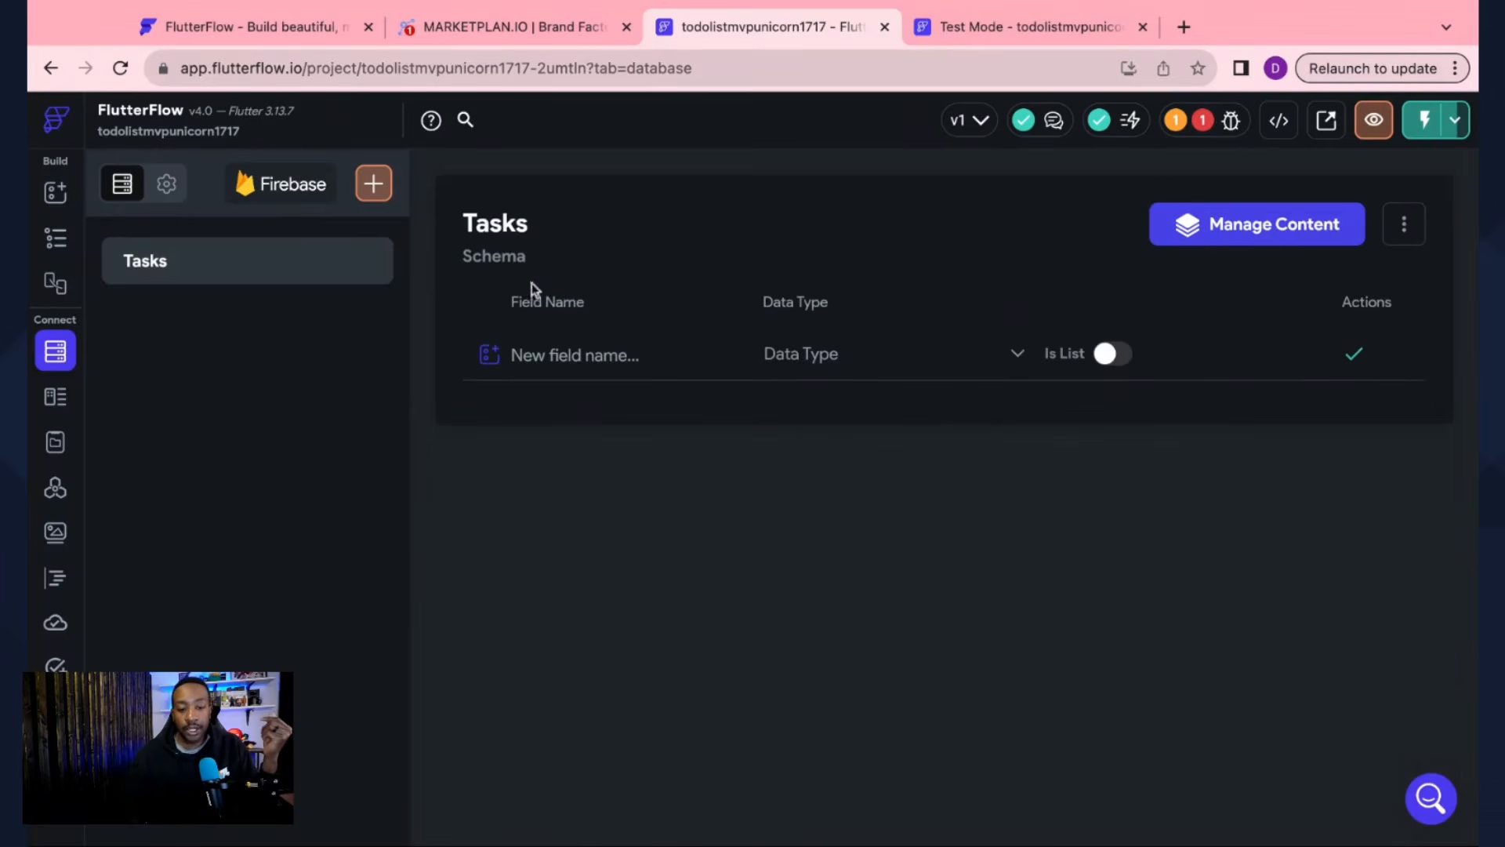
pyautogui.click(561, 356)
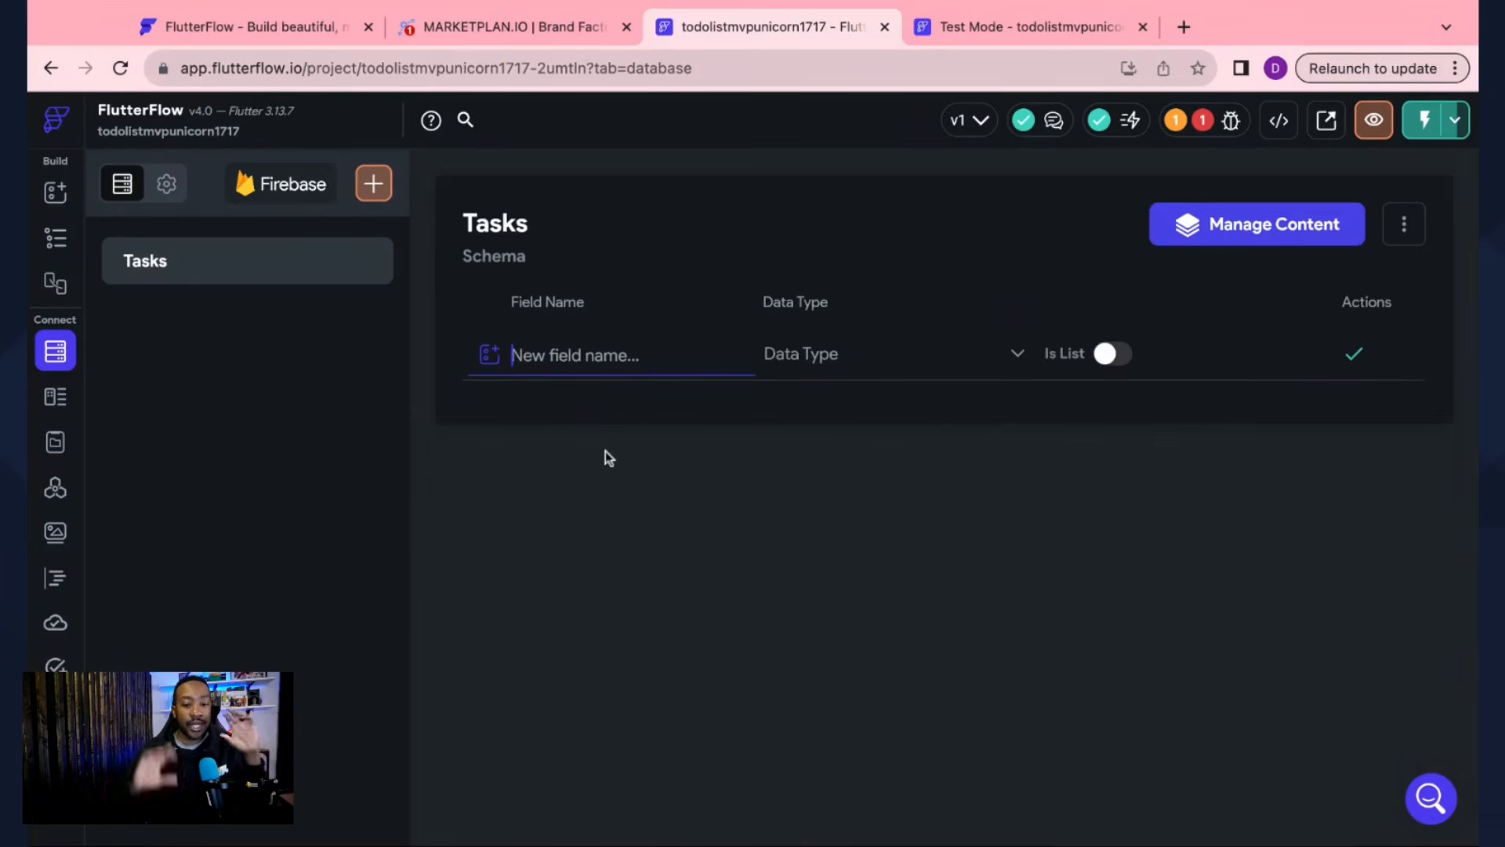
pyautogui.write('ta')
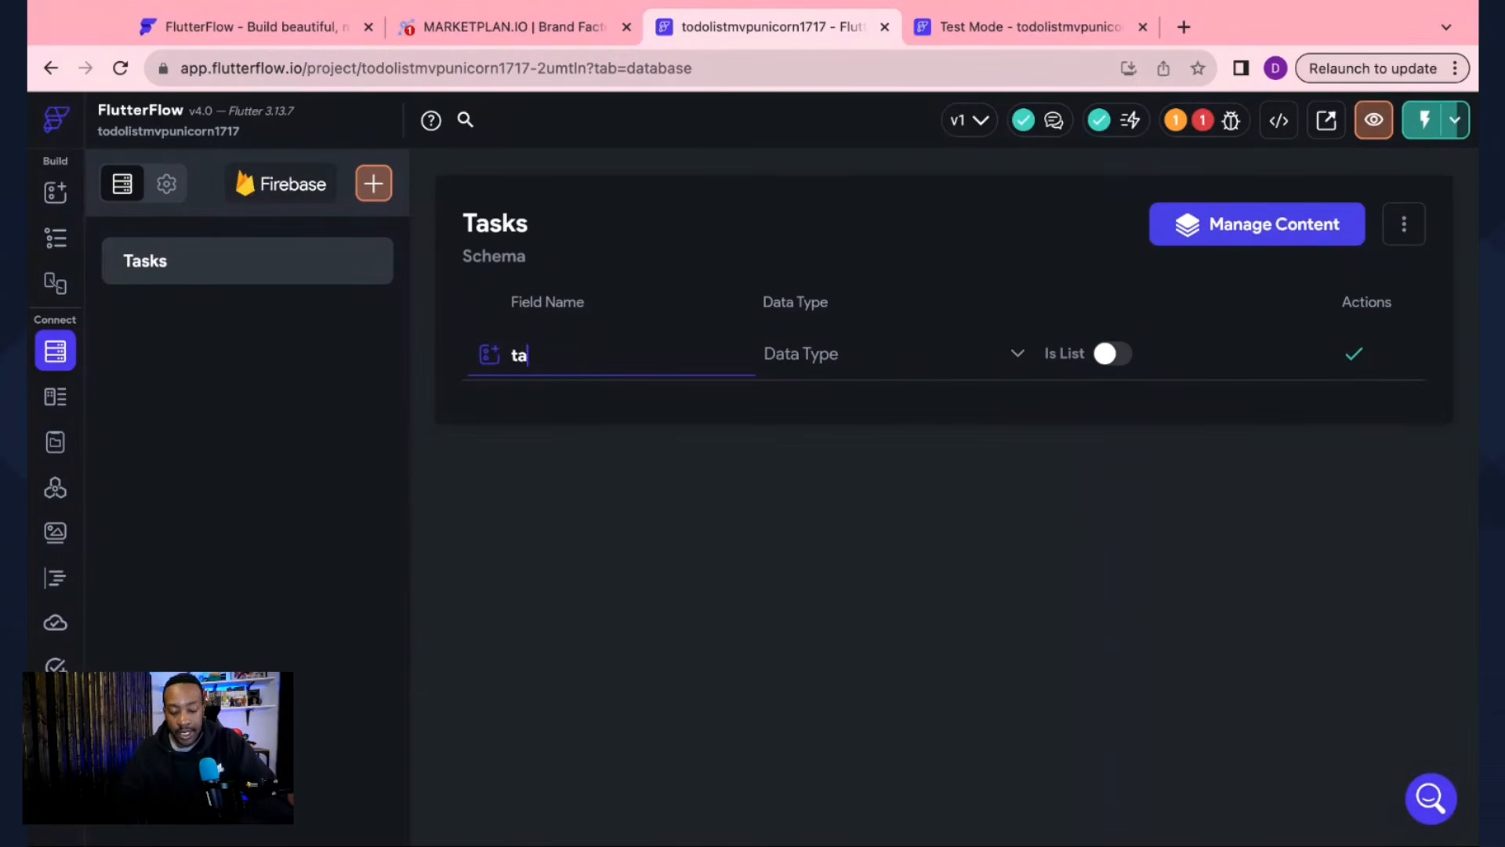
pyautogui.write('sk_name')
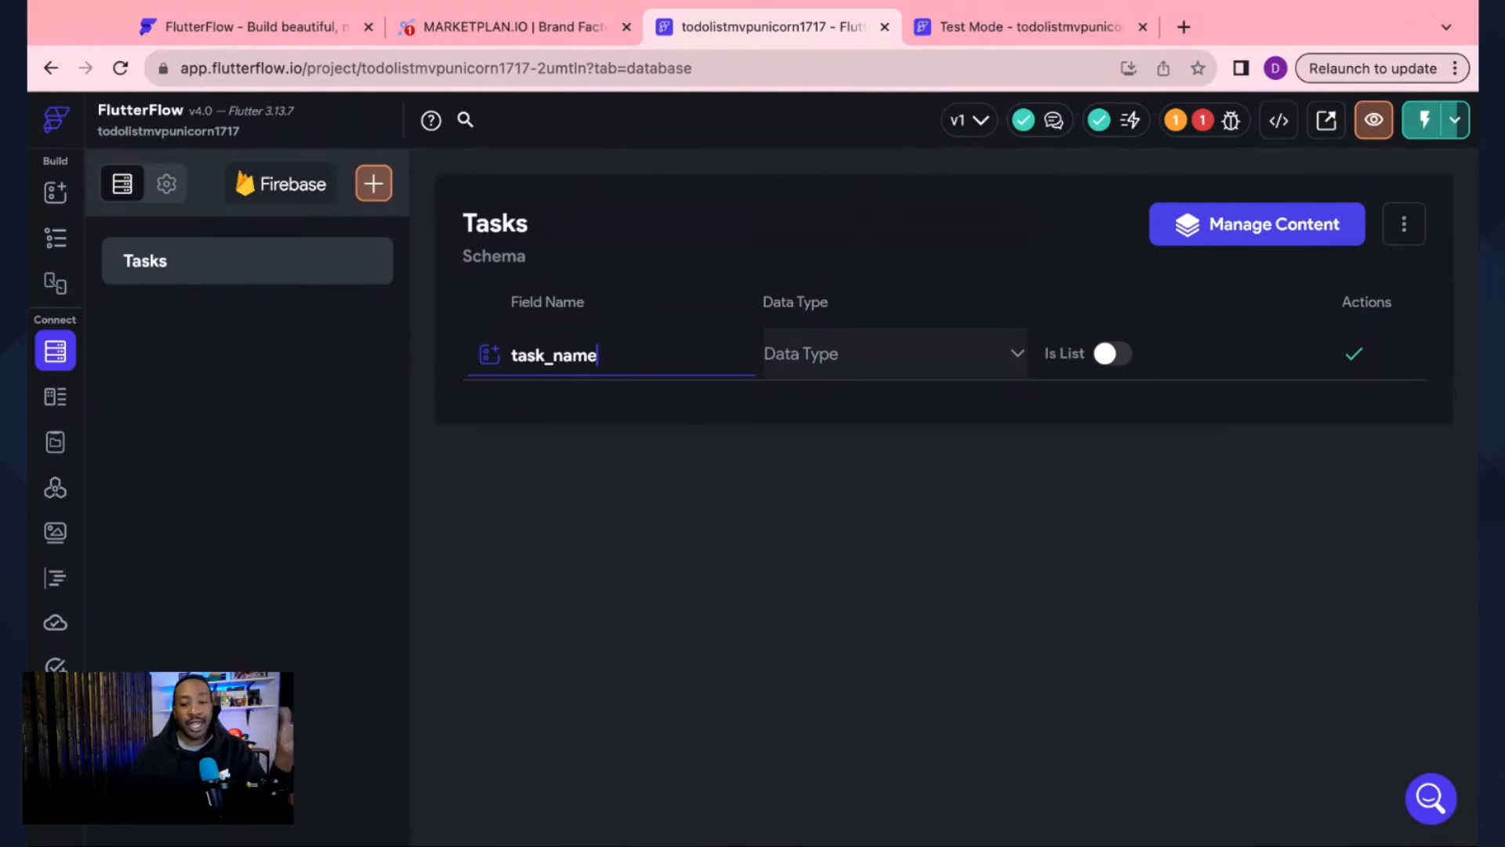
pyautogui.click(858, 355)
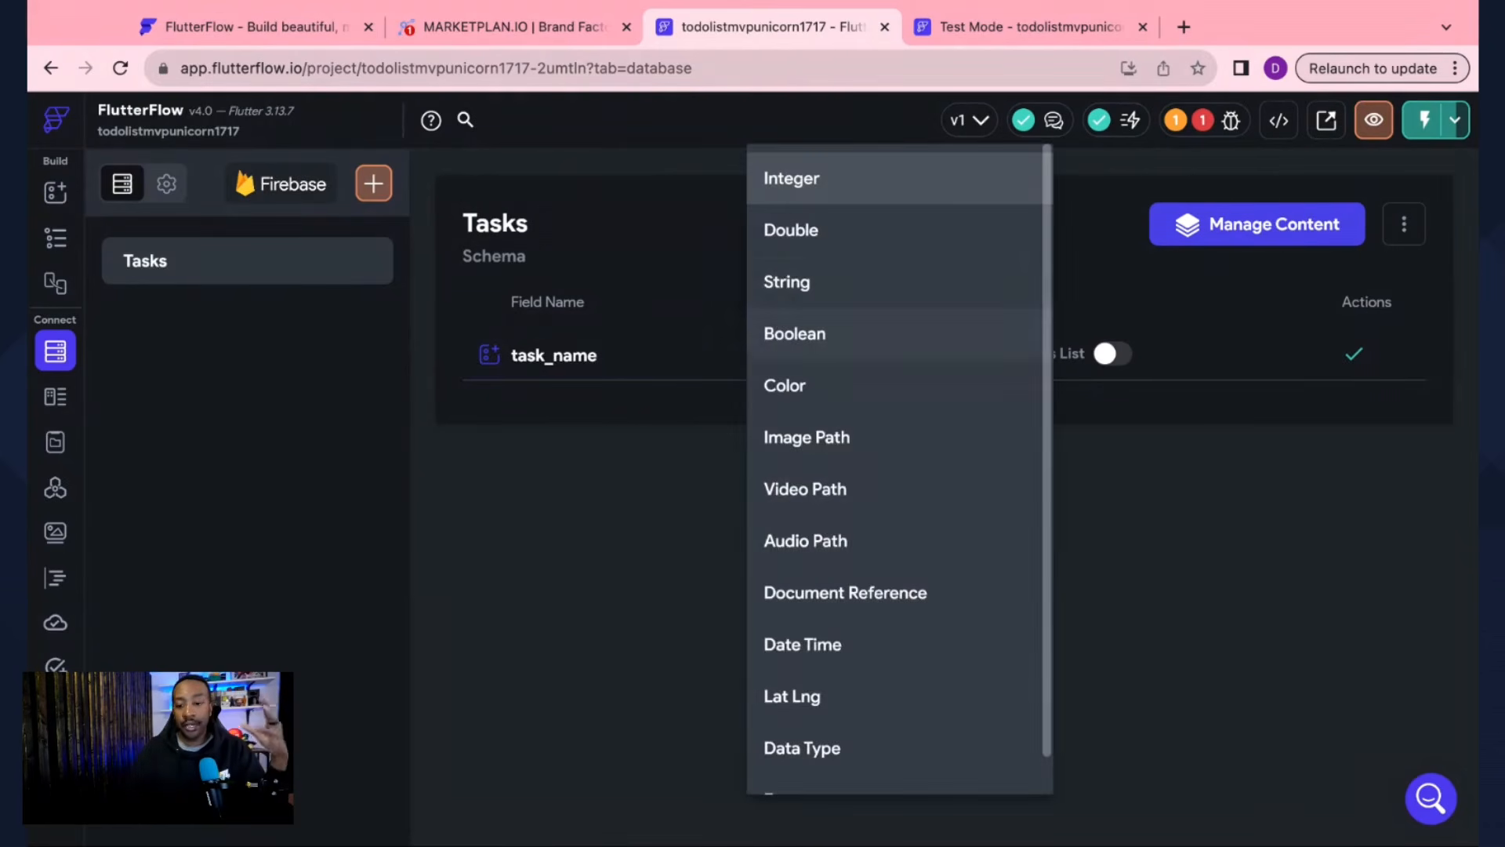
pyautogui.click(857, 294)
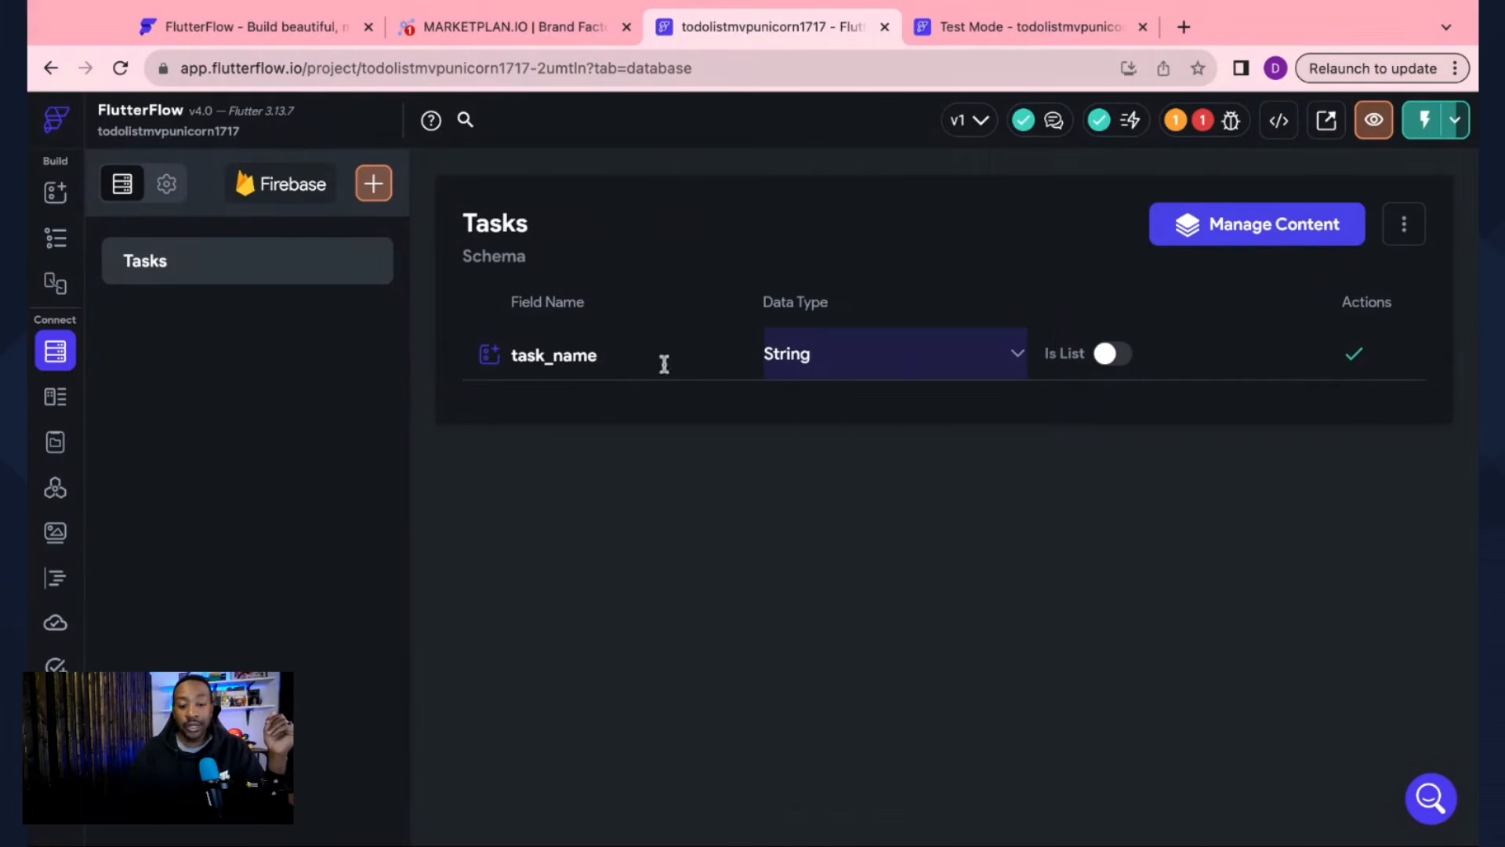
pyautogui.click(1359, 360)
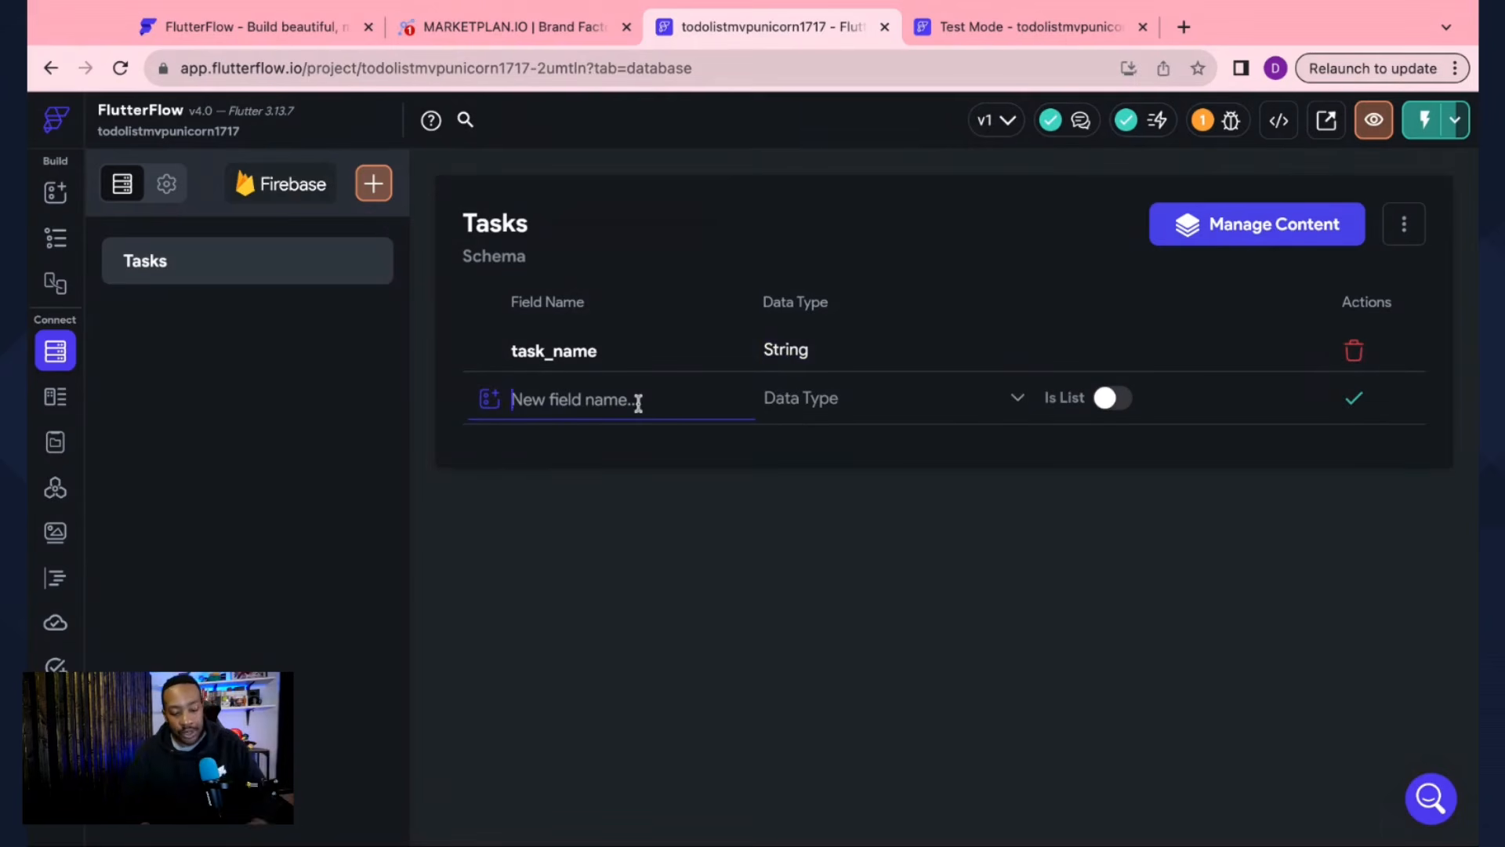
pyautogui.write('task_')
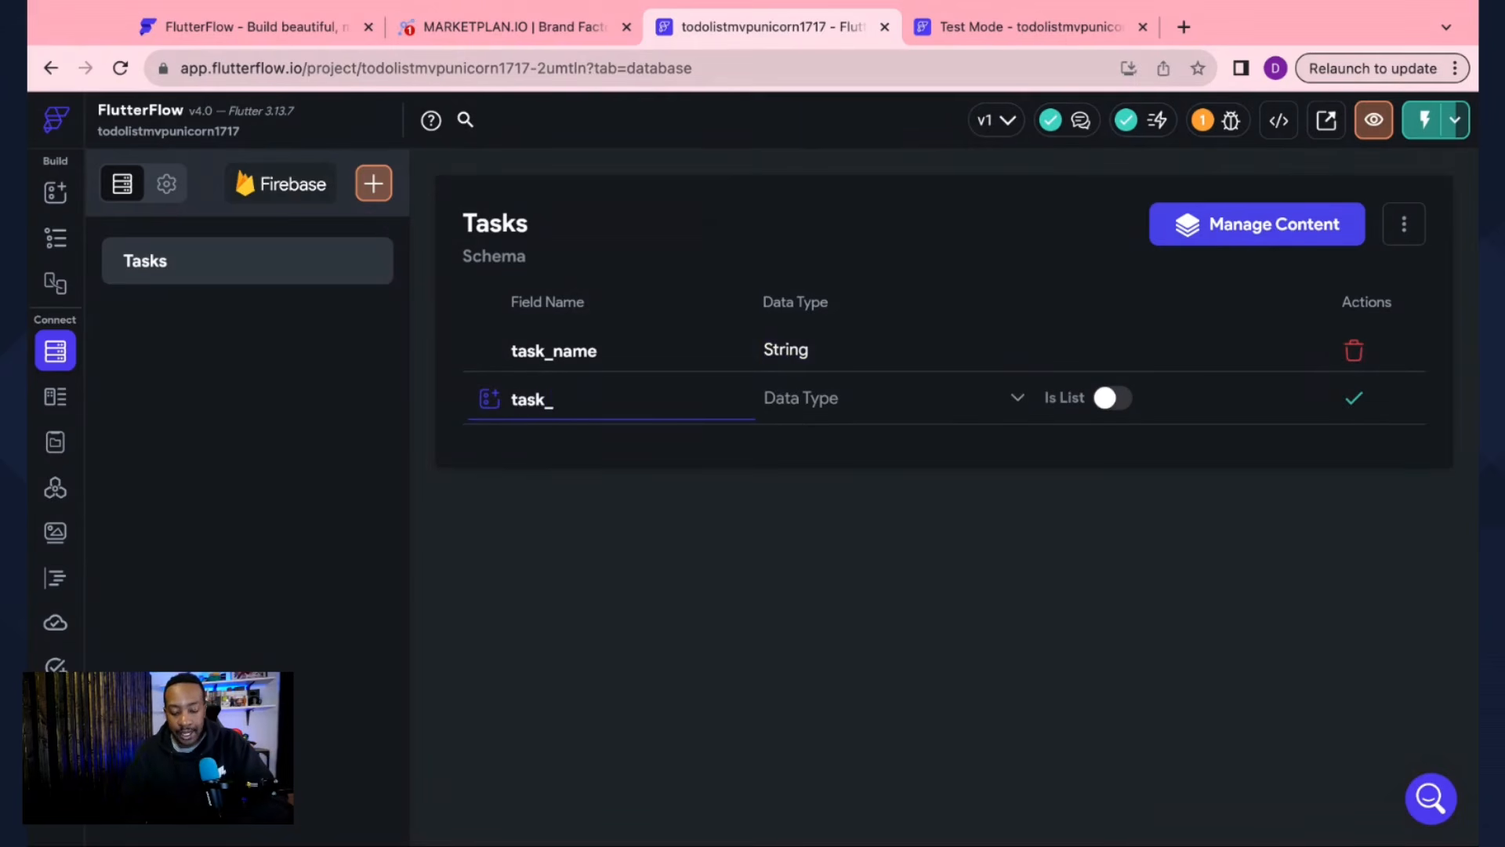
pyautogui.write('description')
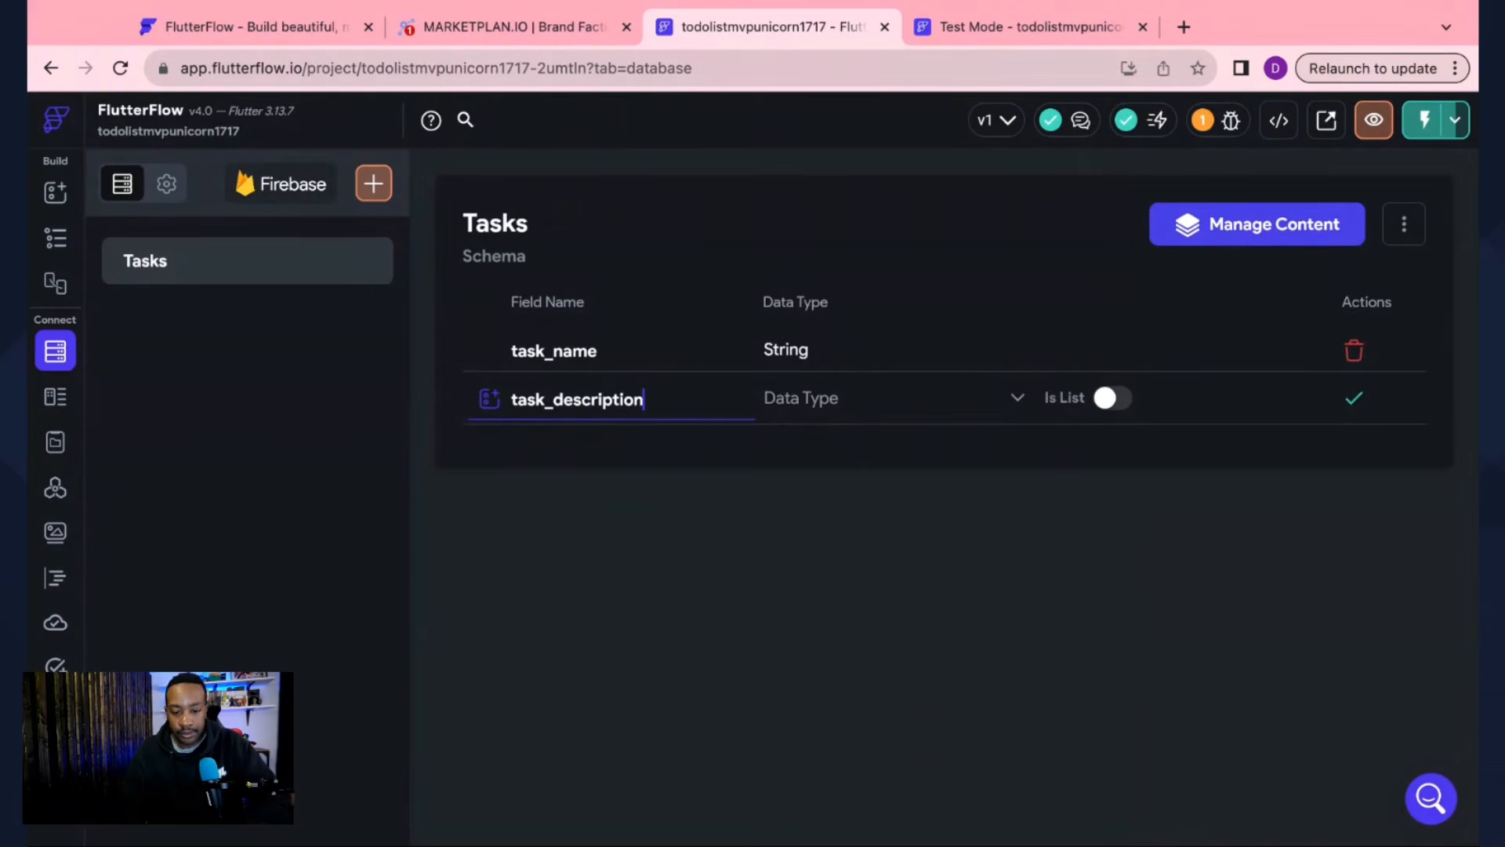
pyautogui.click(822, 408)
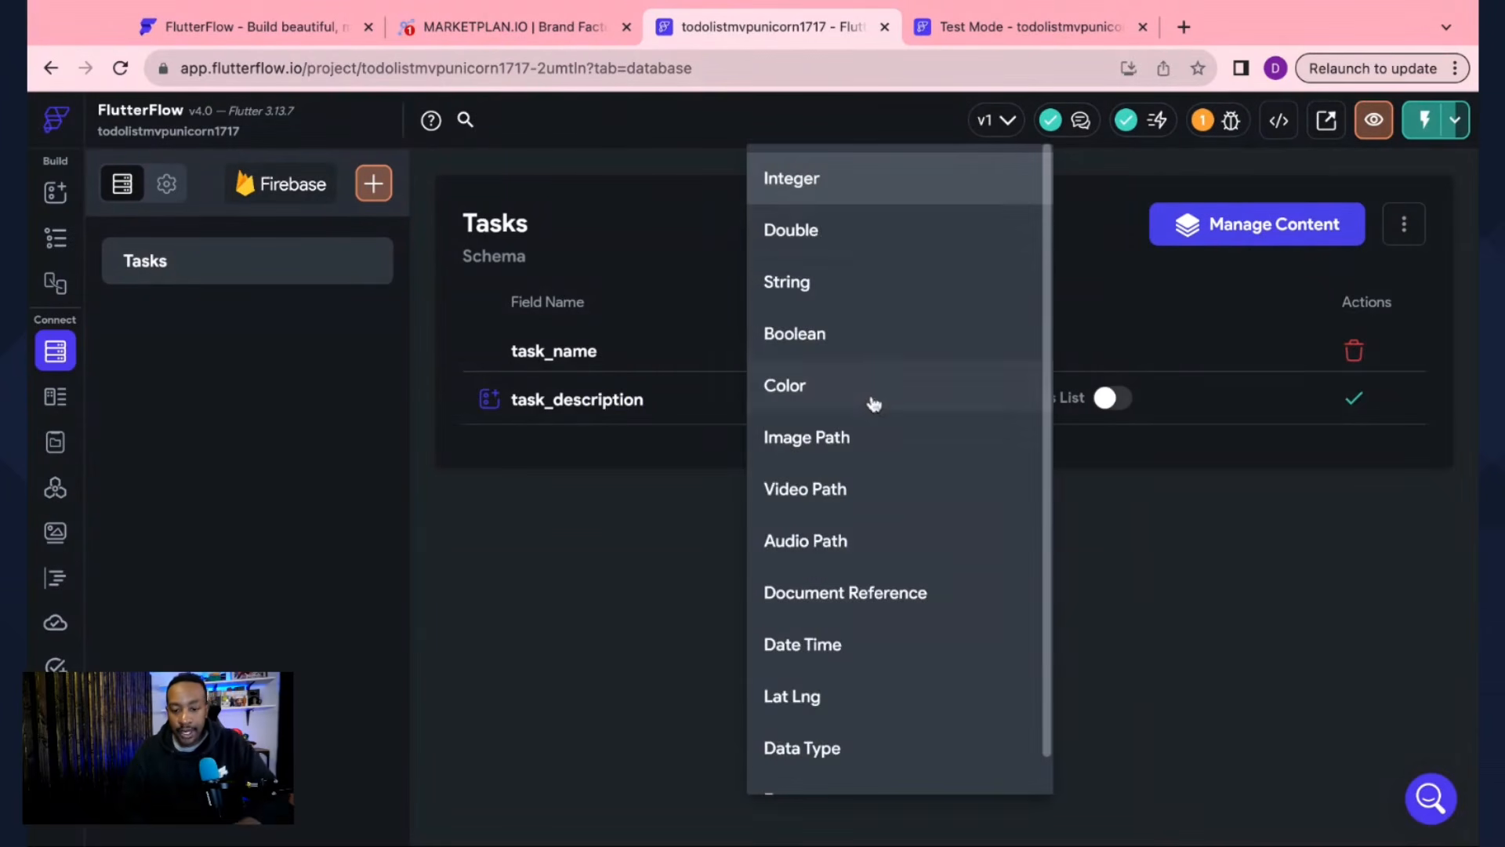
pyautogui.click(829, 296)
pyautogui.click(1352, 396)
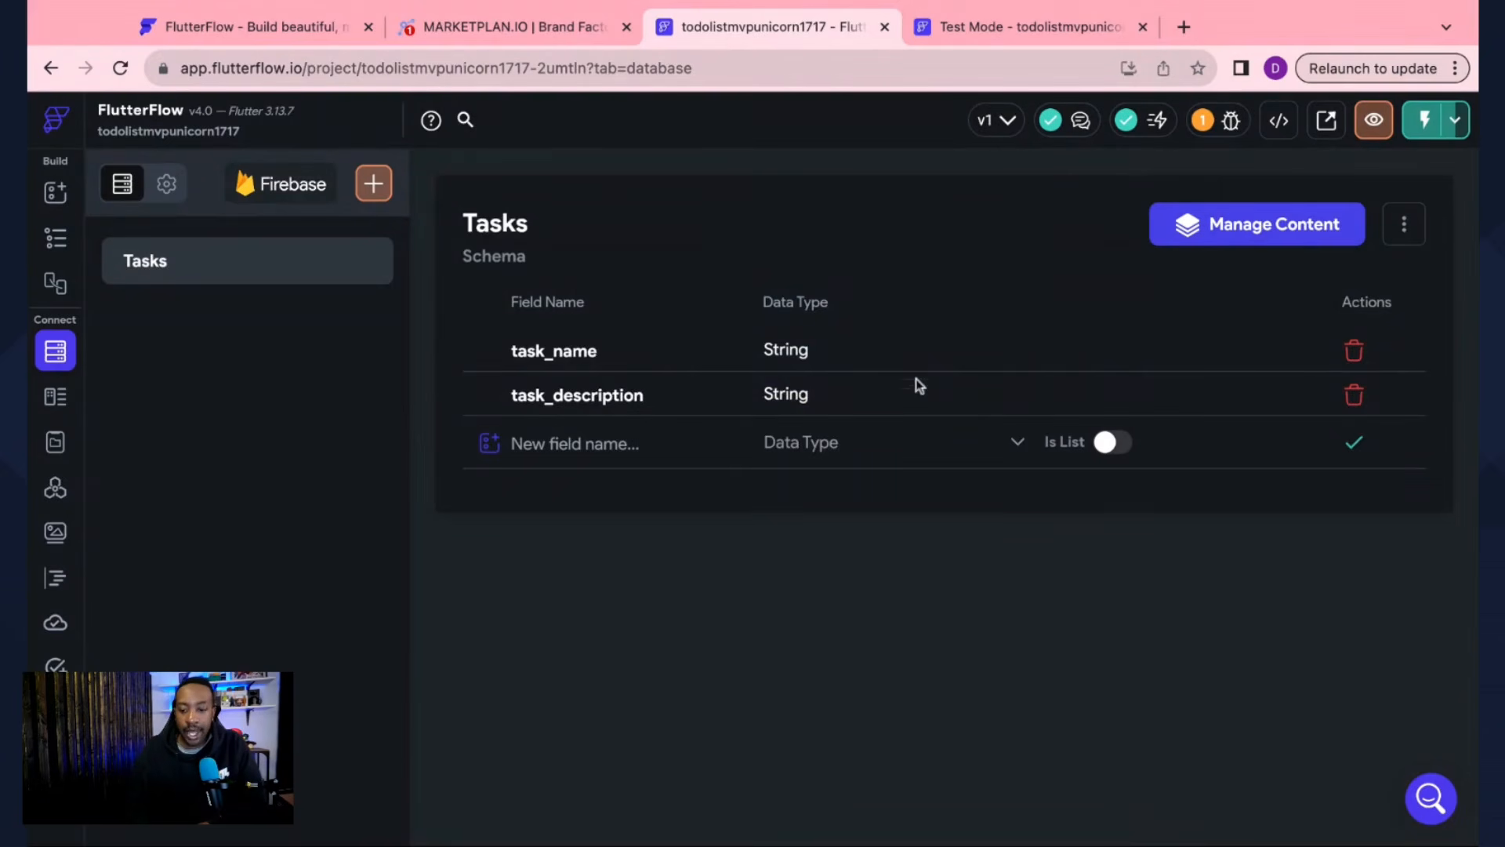
pyautogui.click(1225, 240)
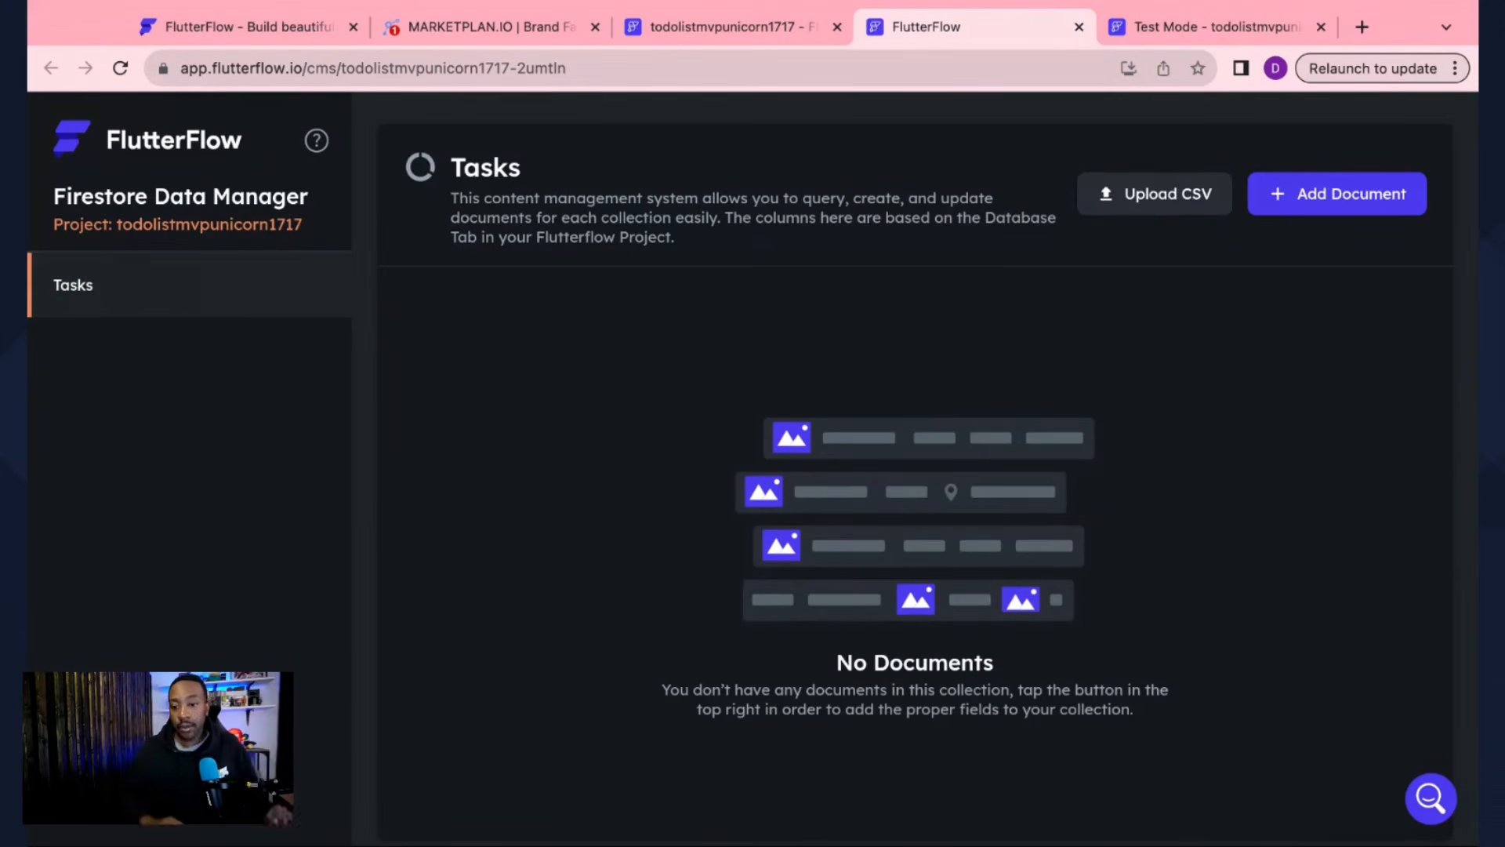
# Step: In the Data Manager, save a Tasks document: 'Get Cat Food' / 'Go to Petsmart after work.'
pyautogui.click(1343, 198)
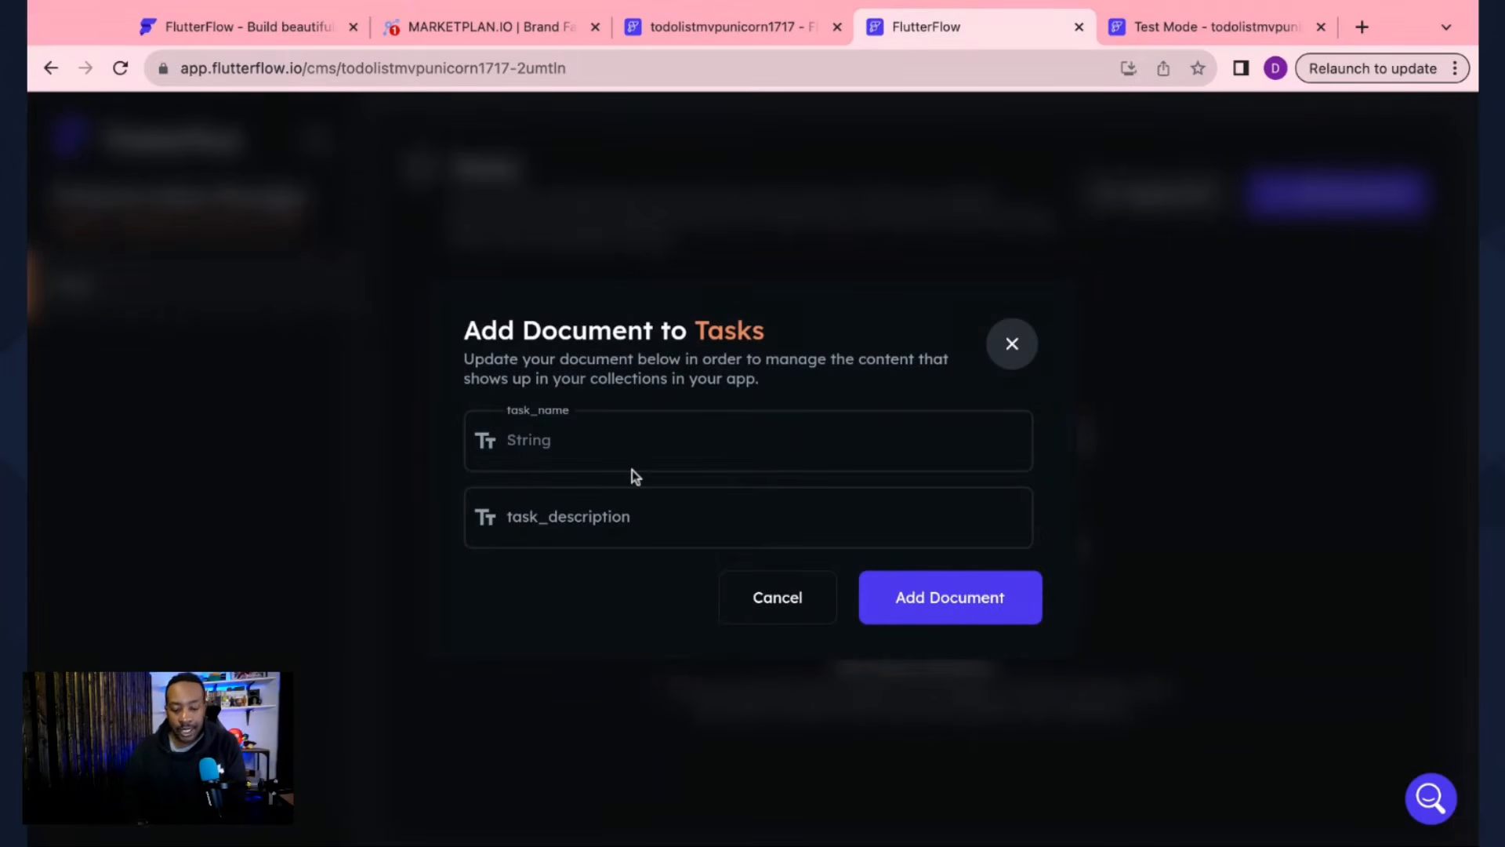
pyautogui.write('Co')
pyautogui.press('BackSpace')
pyautogui.press('BackSpace')
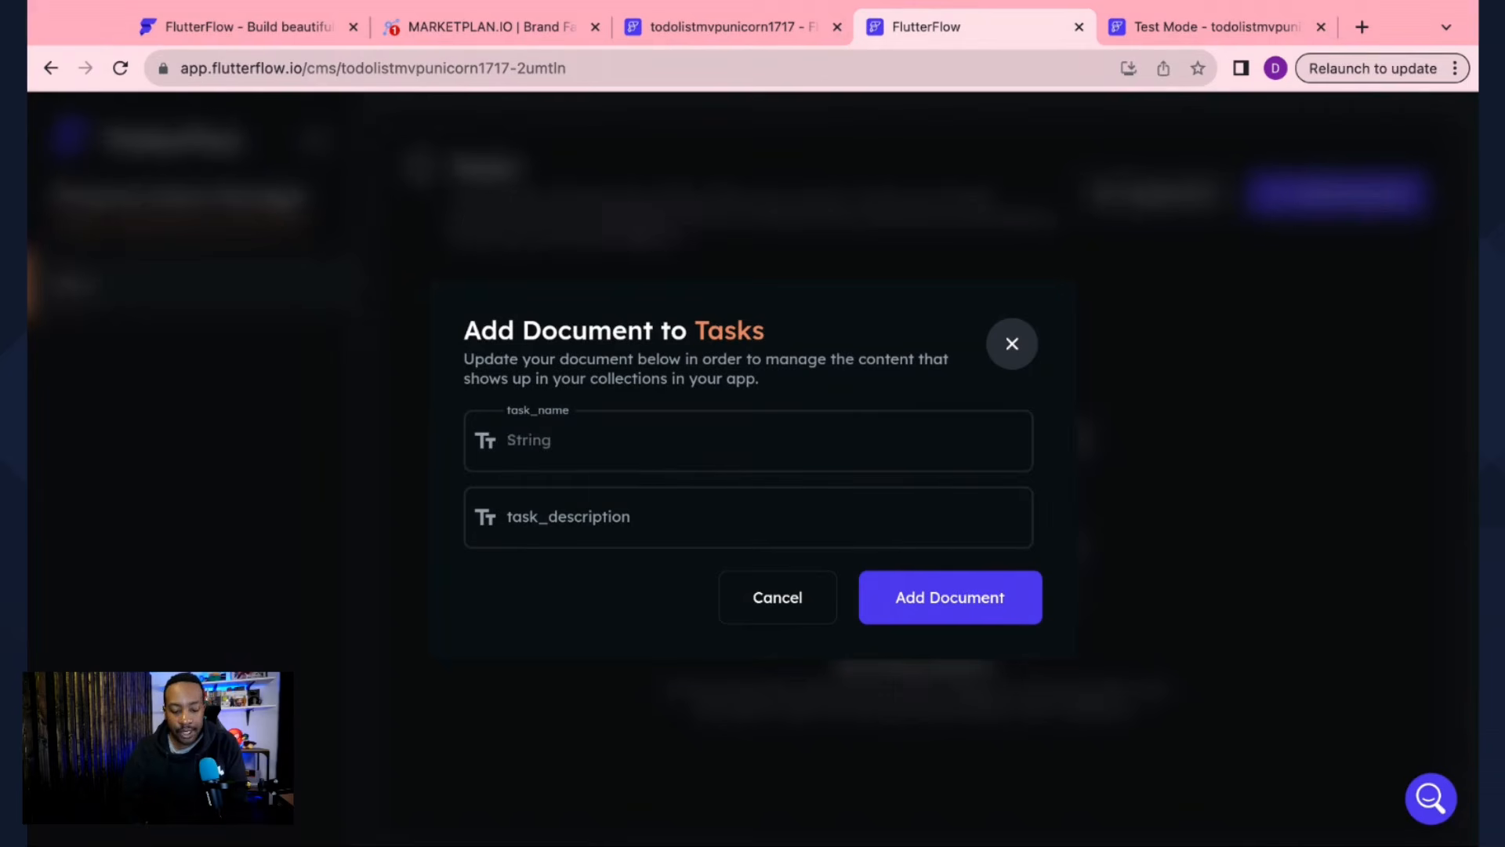
pyautogui.write('Get Cat Foo')
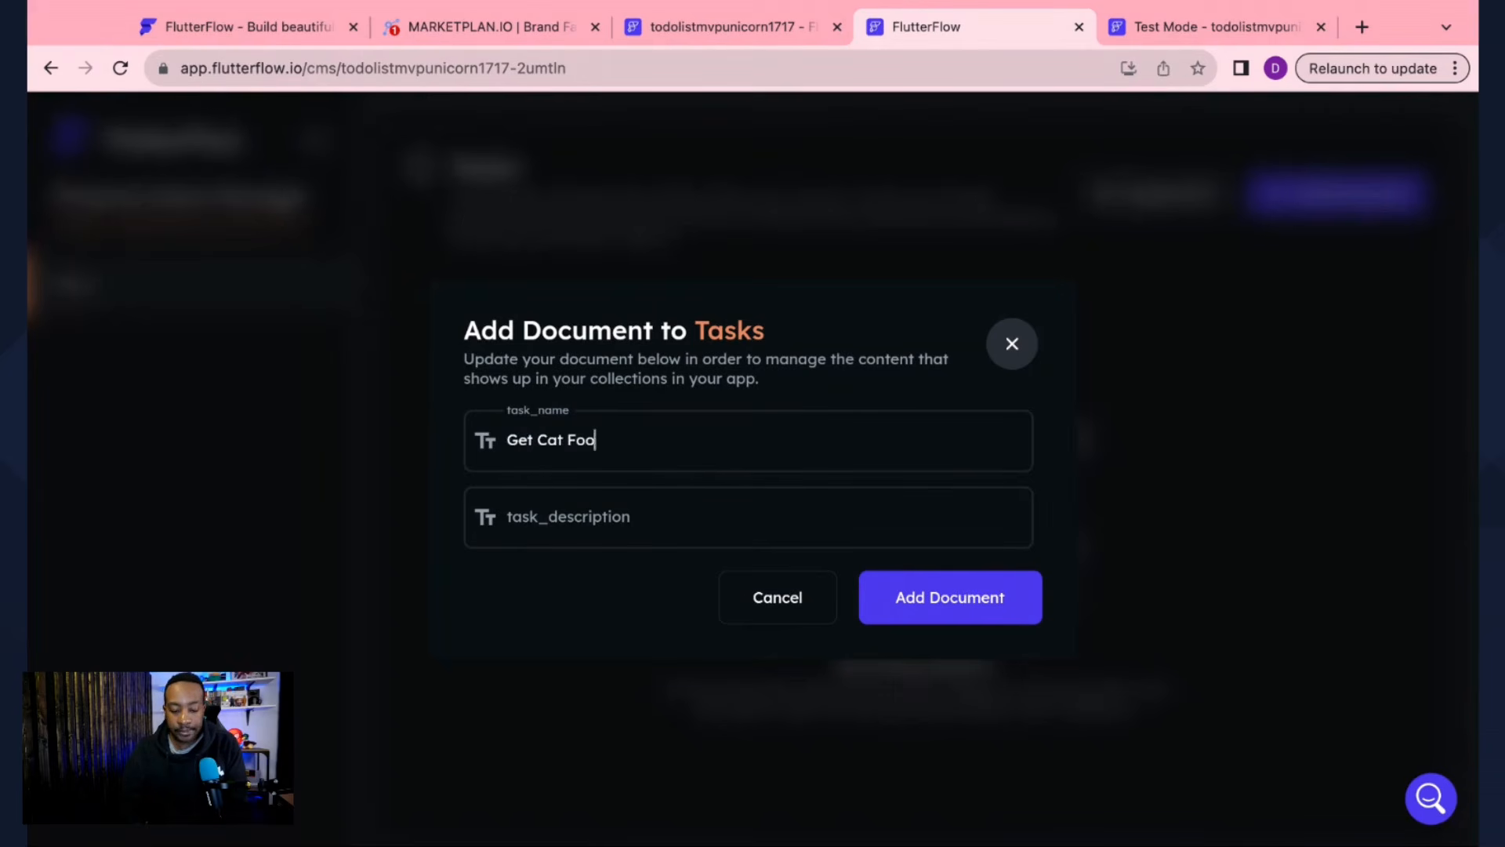
pyautogui.write('d')
pyautogui.click(581, 515)
pyautogui.write('Go to')
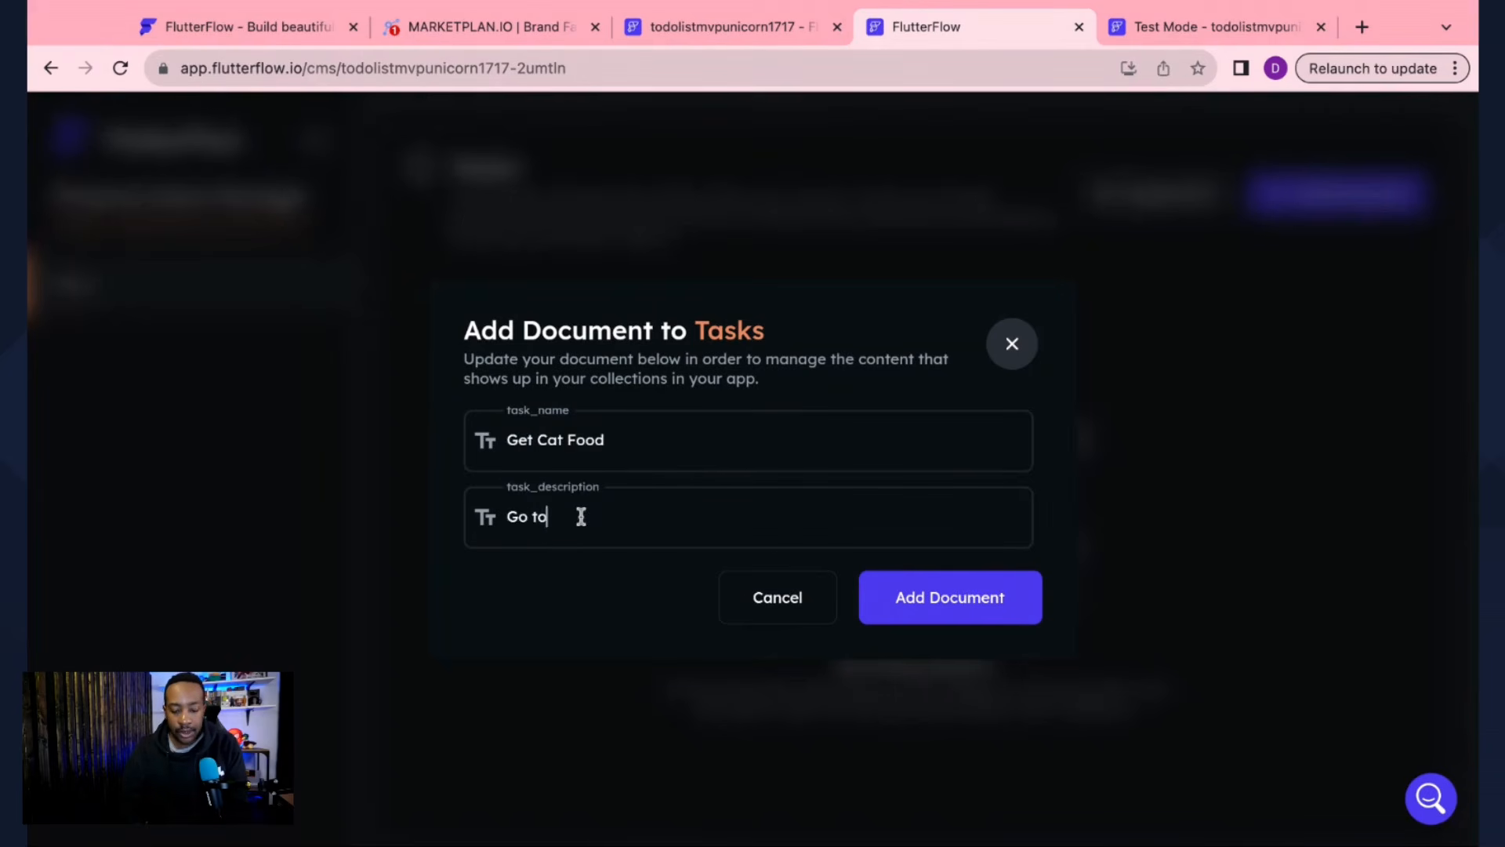
pyautogui.write(' Pet')
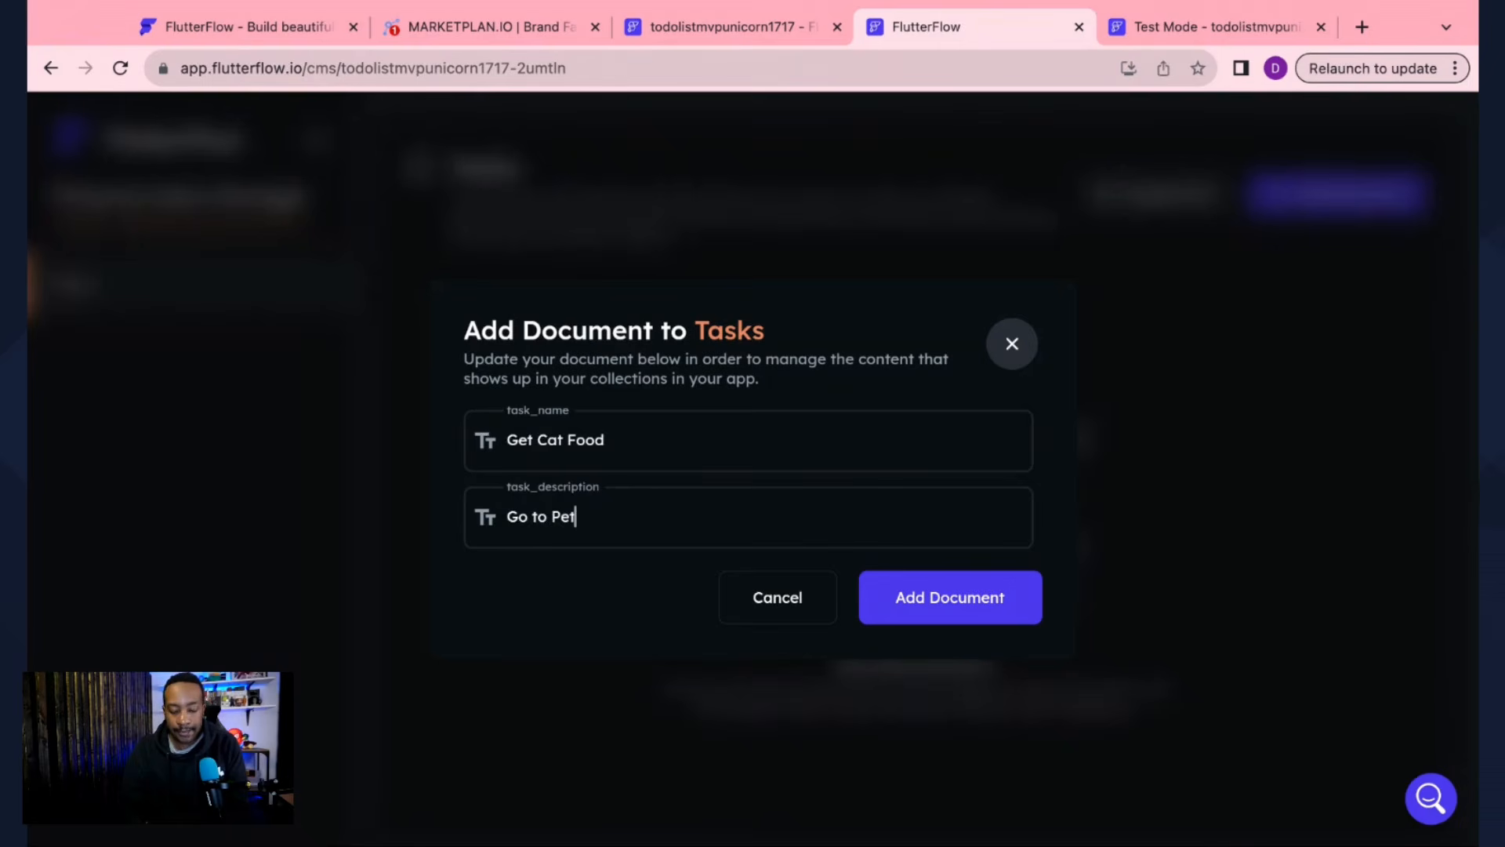
pyautogui.write('smart after')
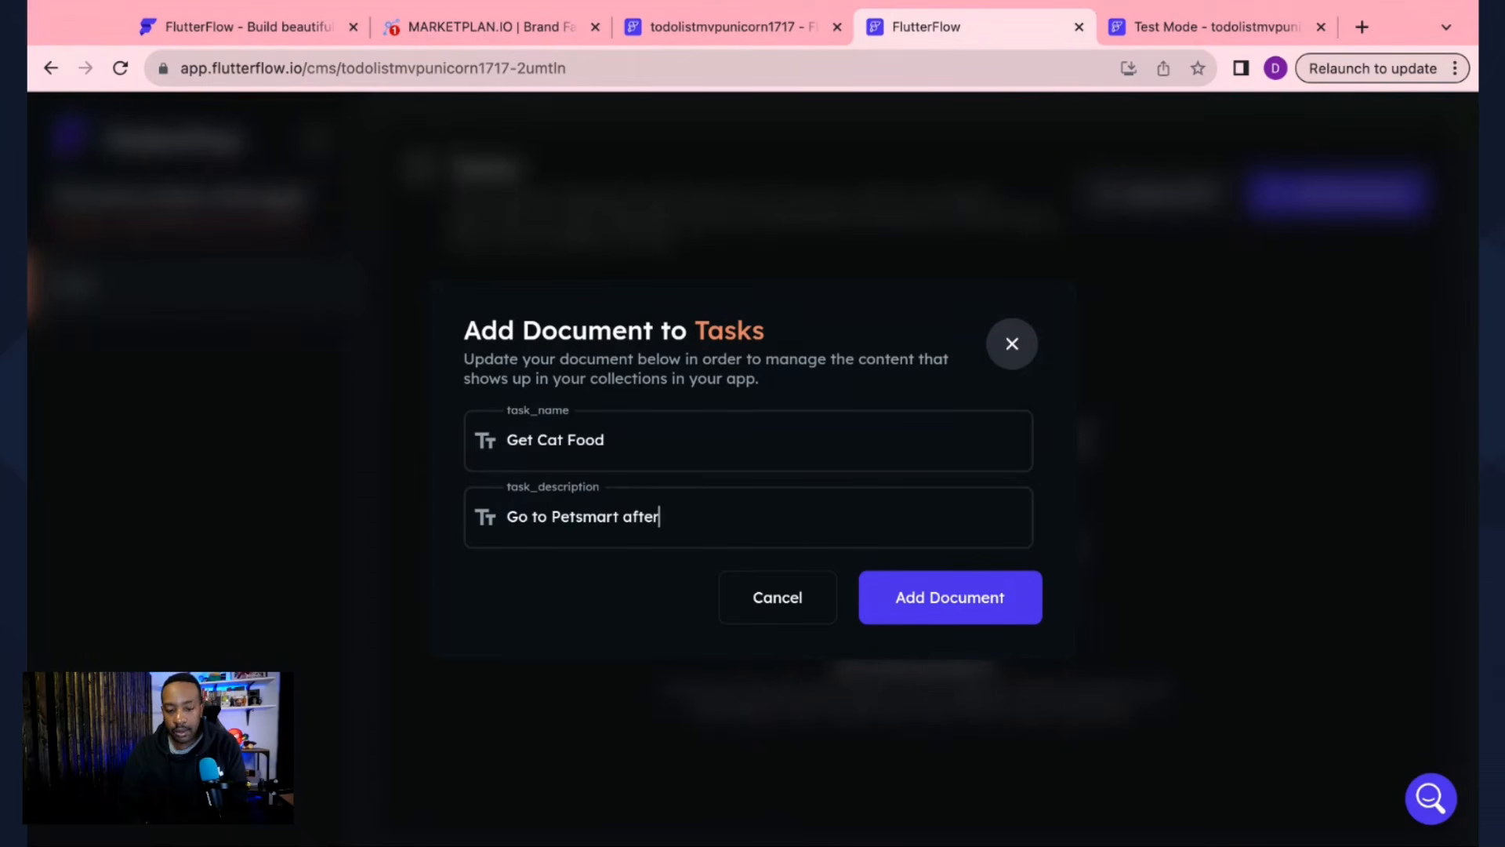
pyautogui.write(' work.')
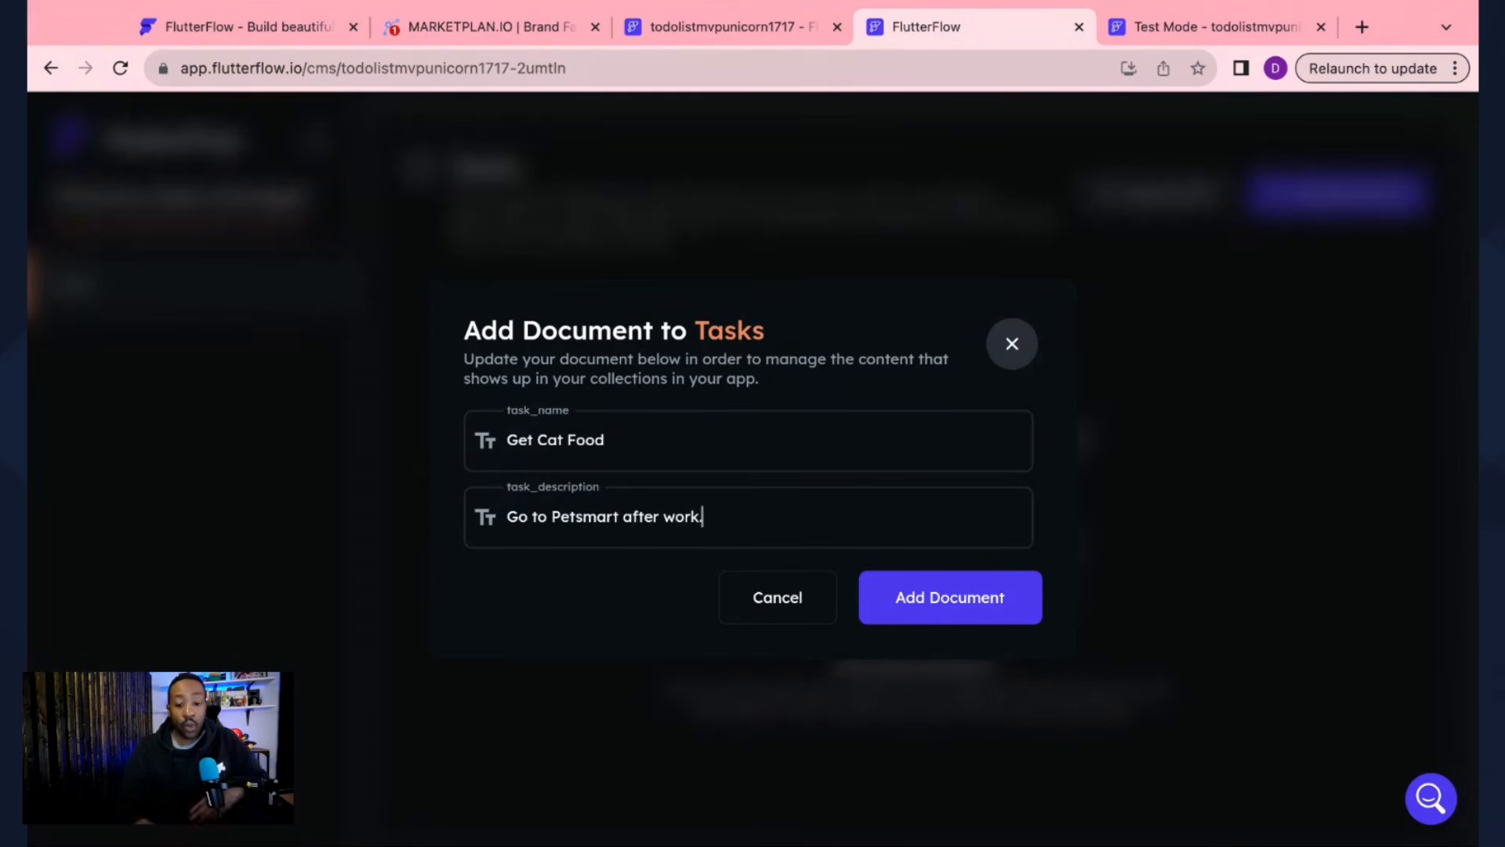
pyautogui.click(951, 599)
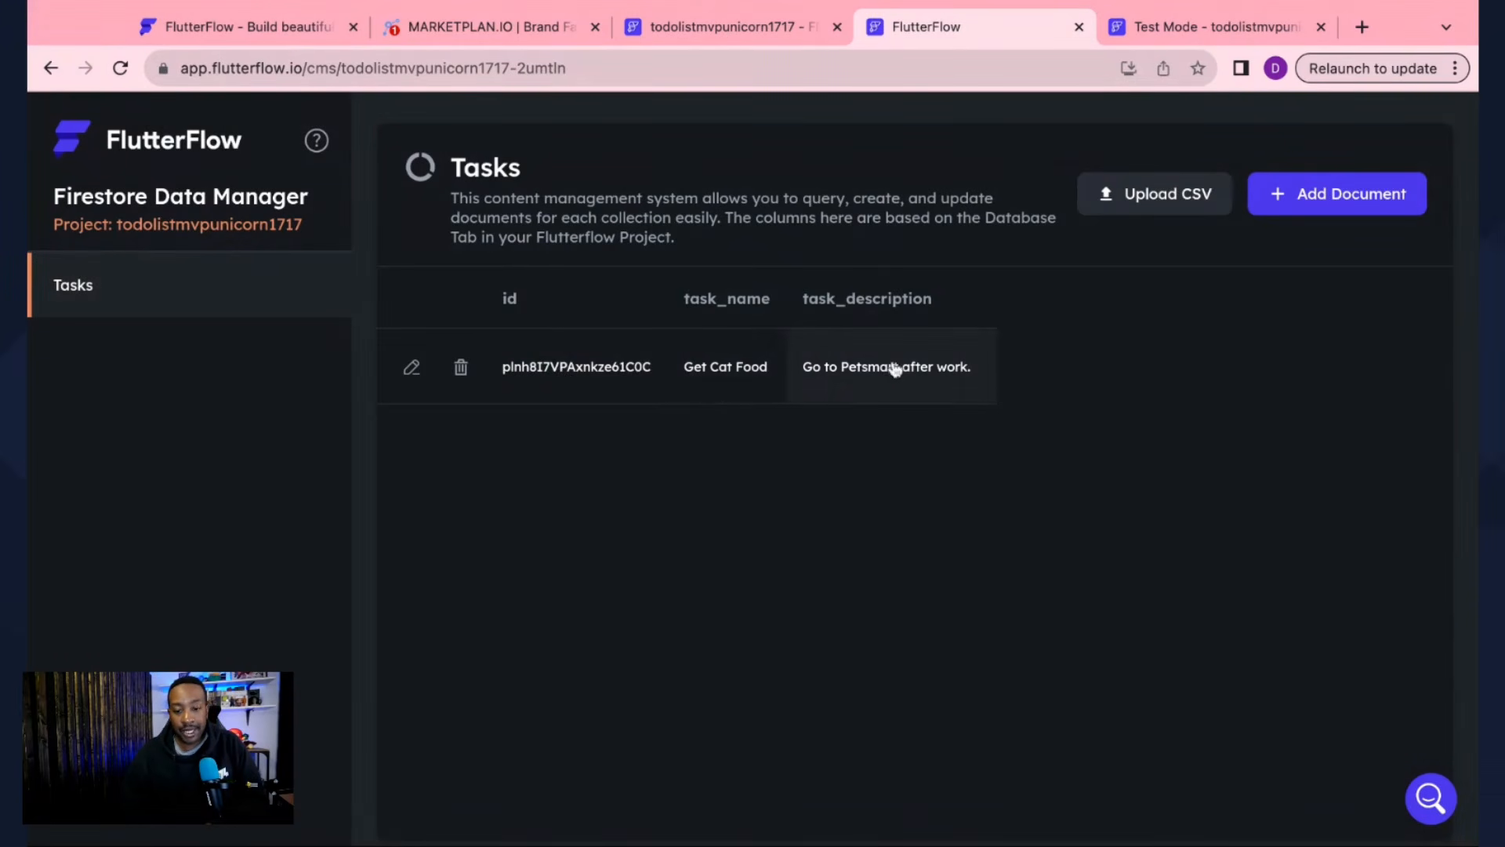
# Step: Add a Tasks document 'Pick up desert from store' with description 'Don't forget to buy Apple pie.'
pyautogui.click(1307, 194)
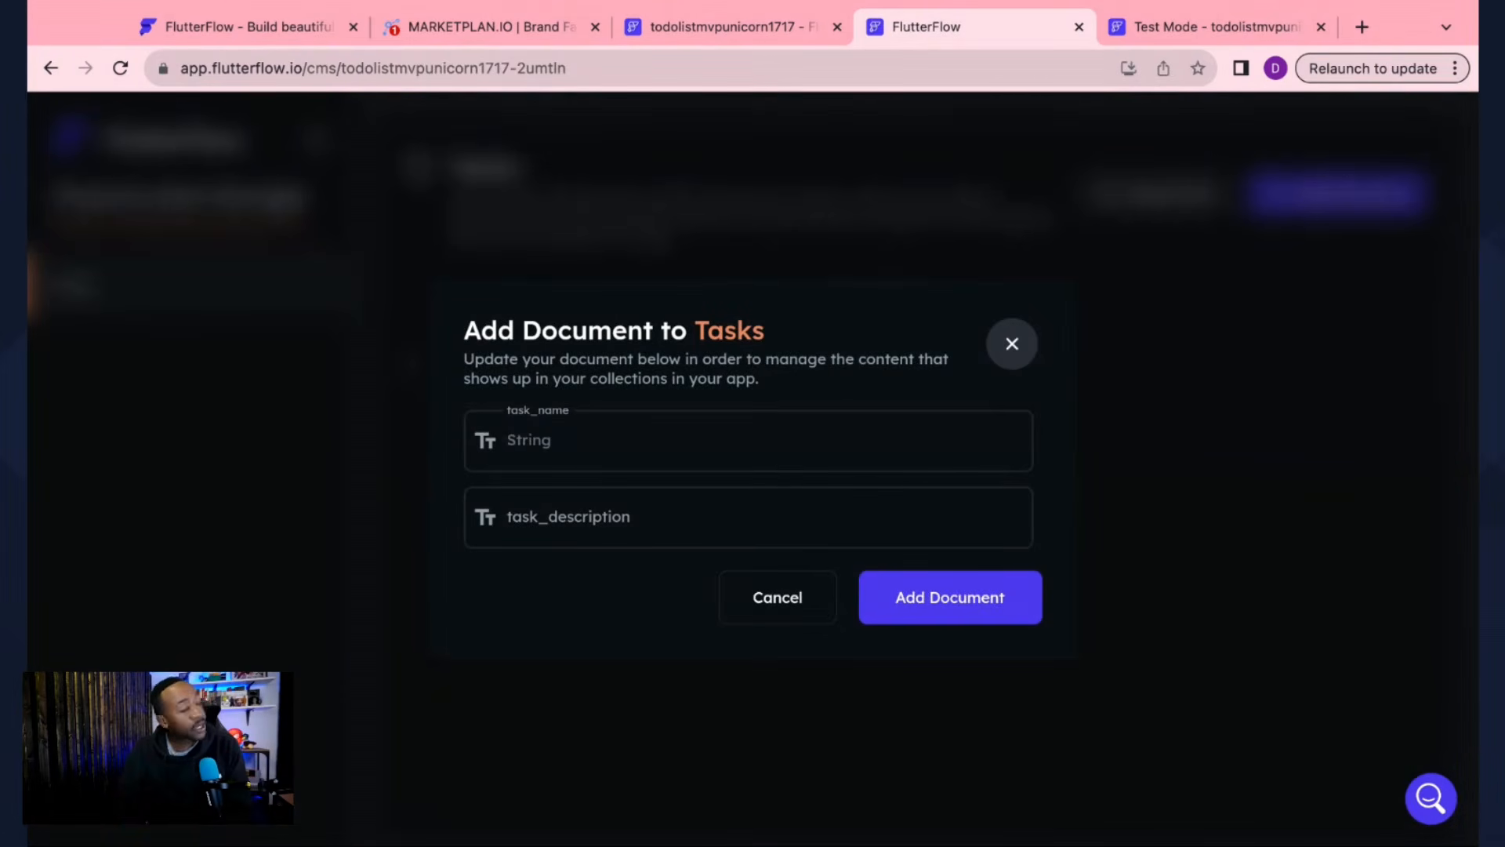
pyautogui.write('Pick up')
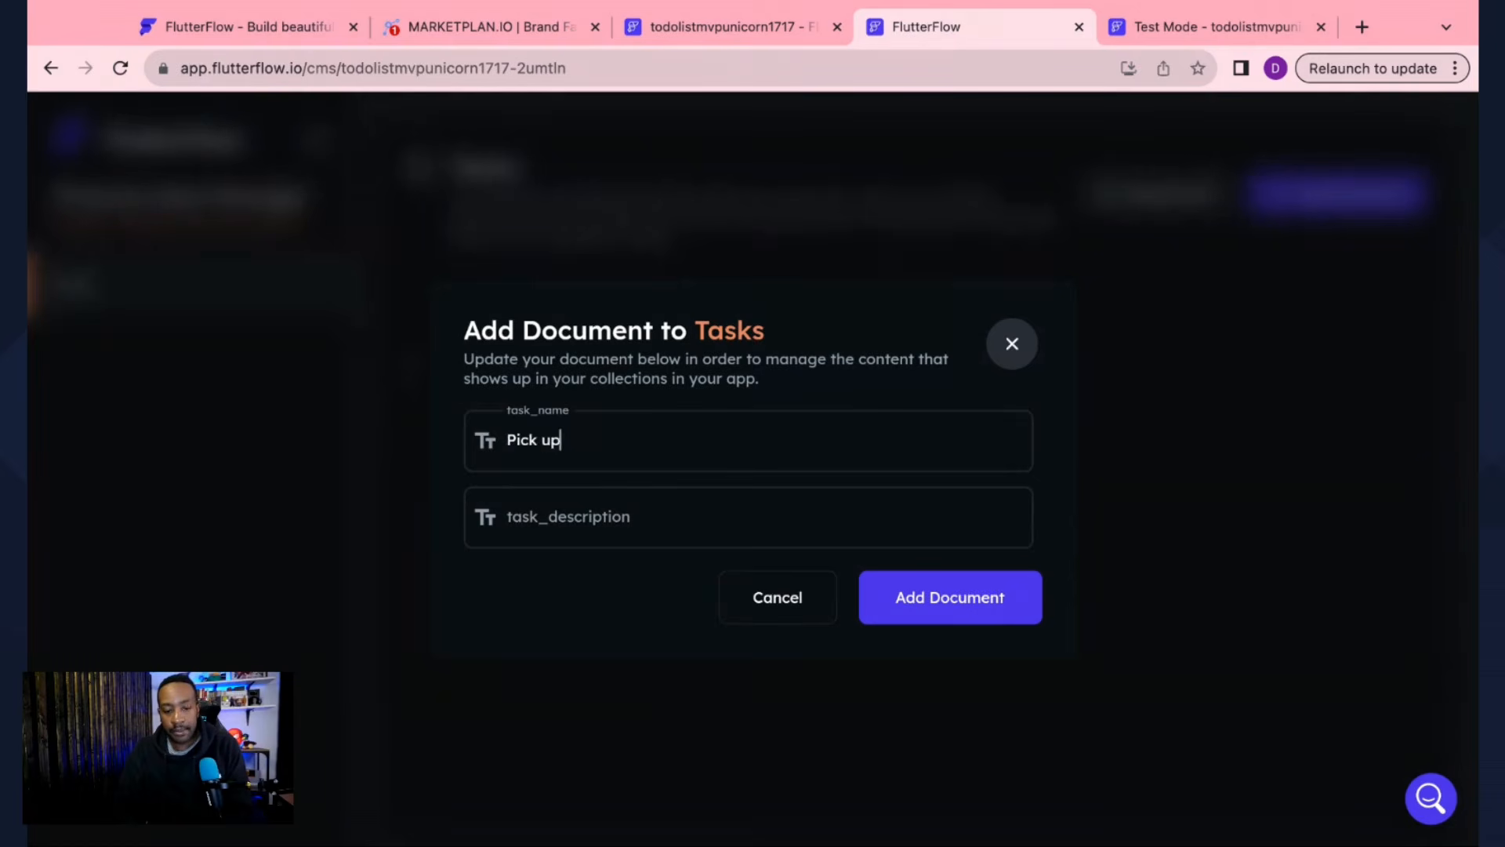
pyautogui.write(' deser')
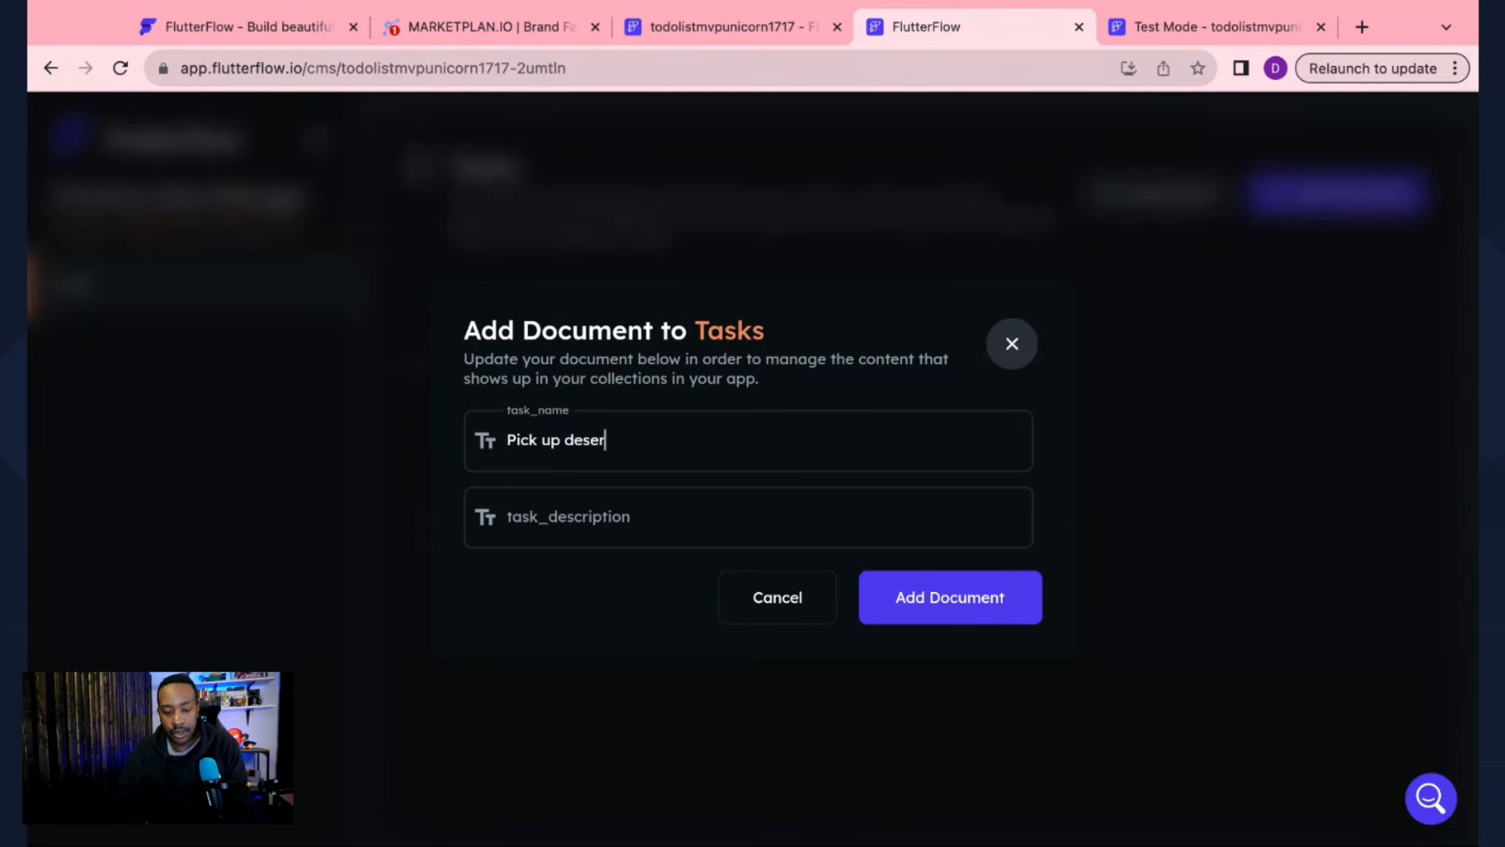
pyautogui.write('t from store')
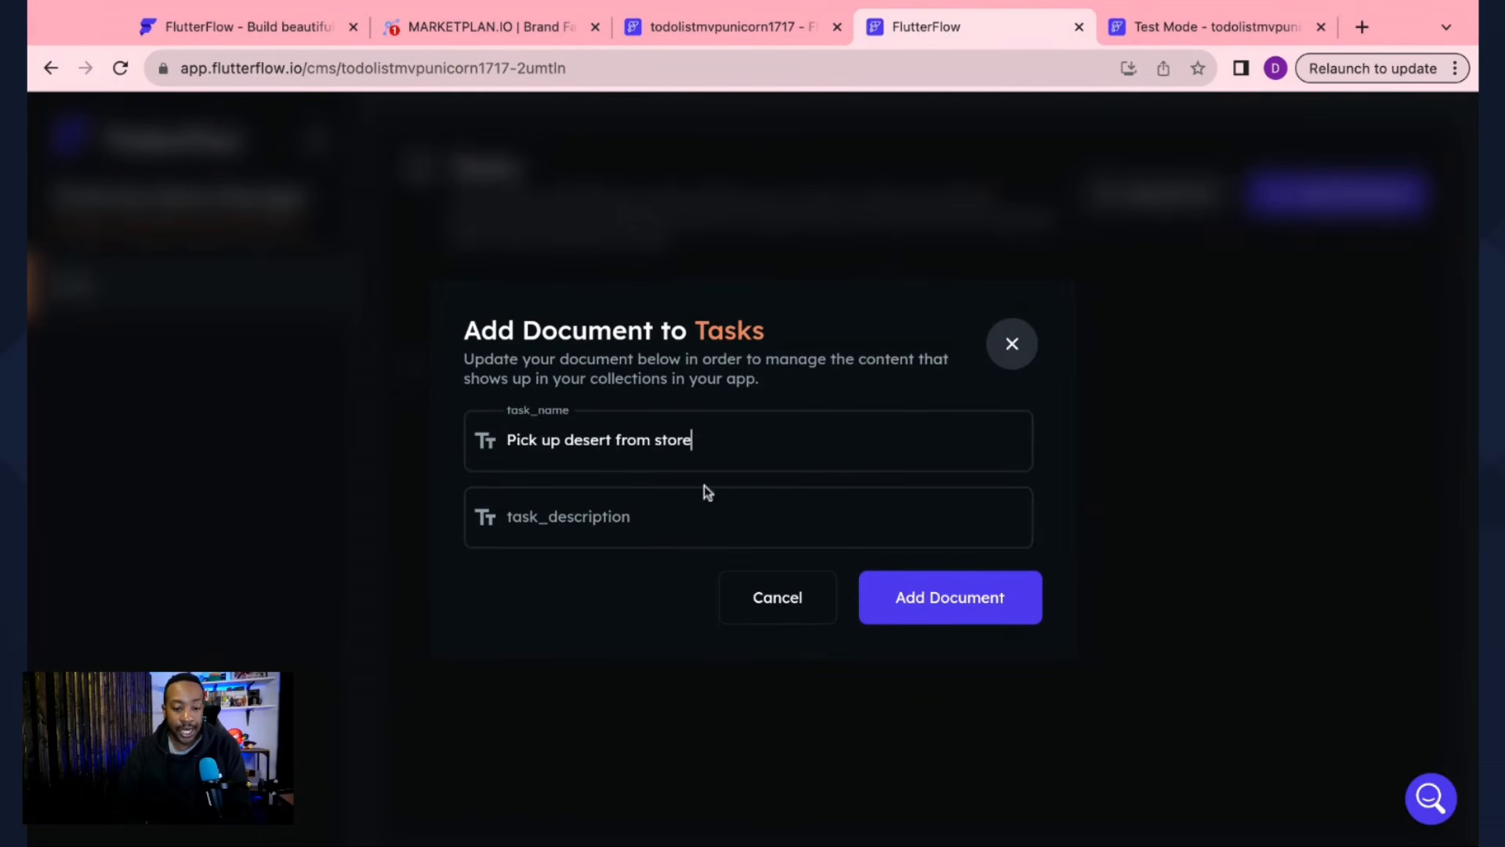
pyautogui.click(671, 505)
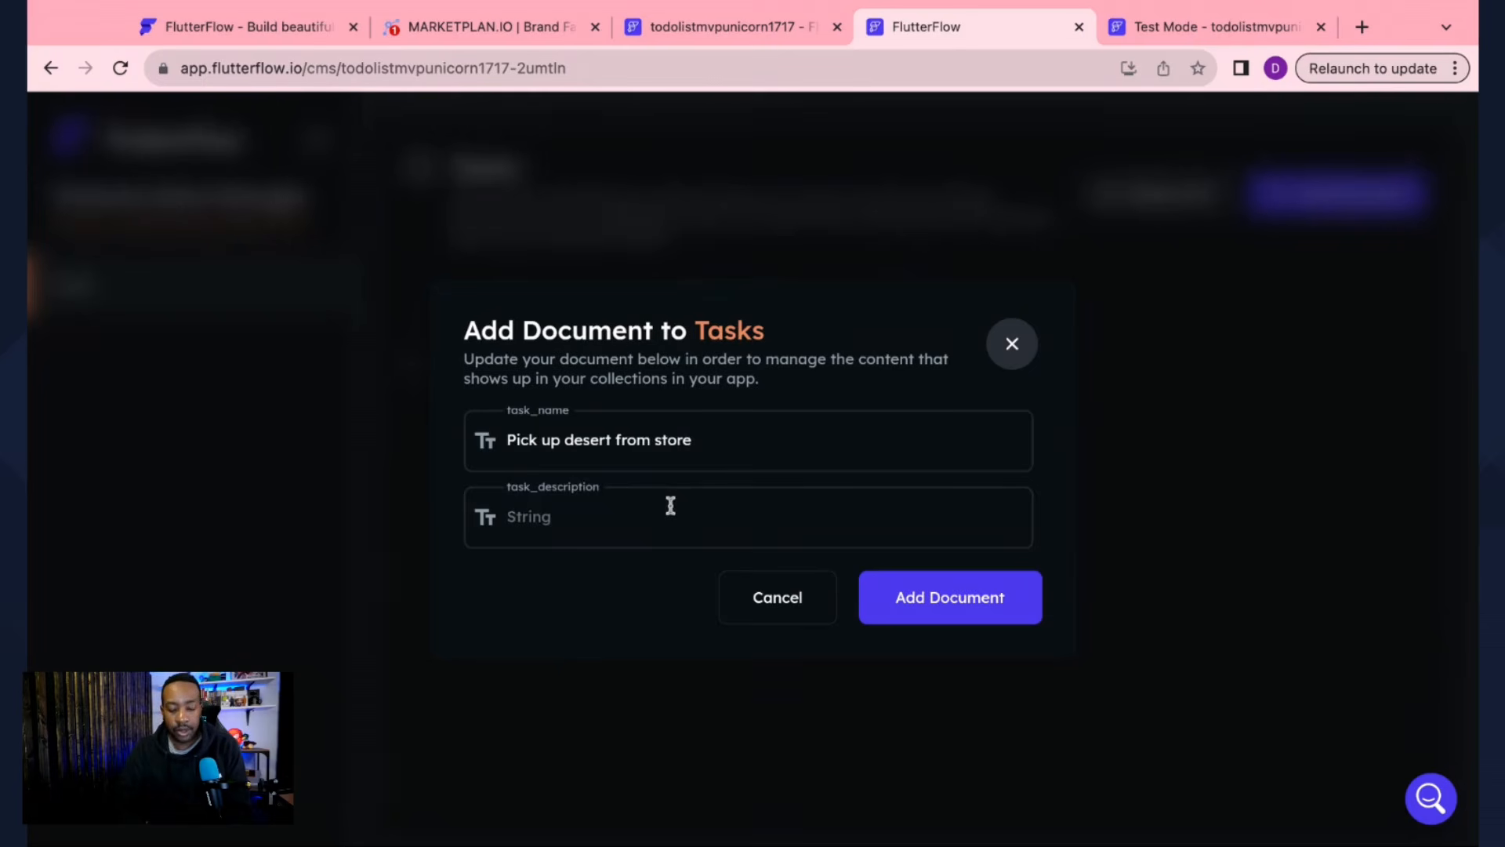
pyautogui.write("Don't forget t")
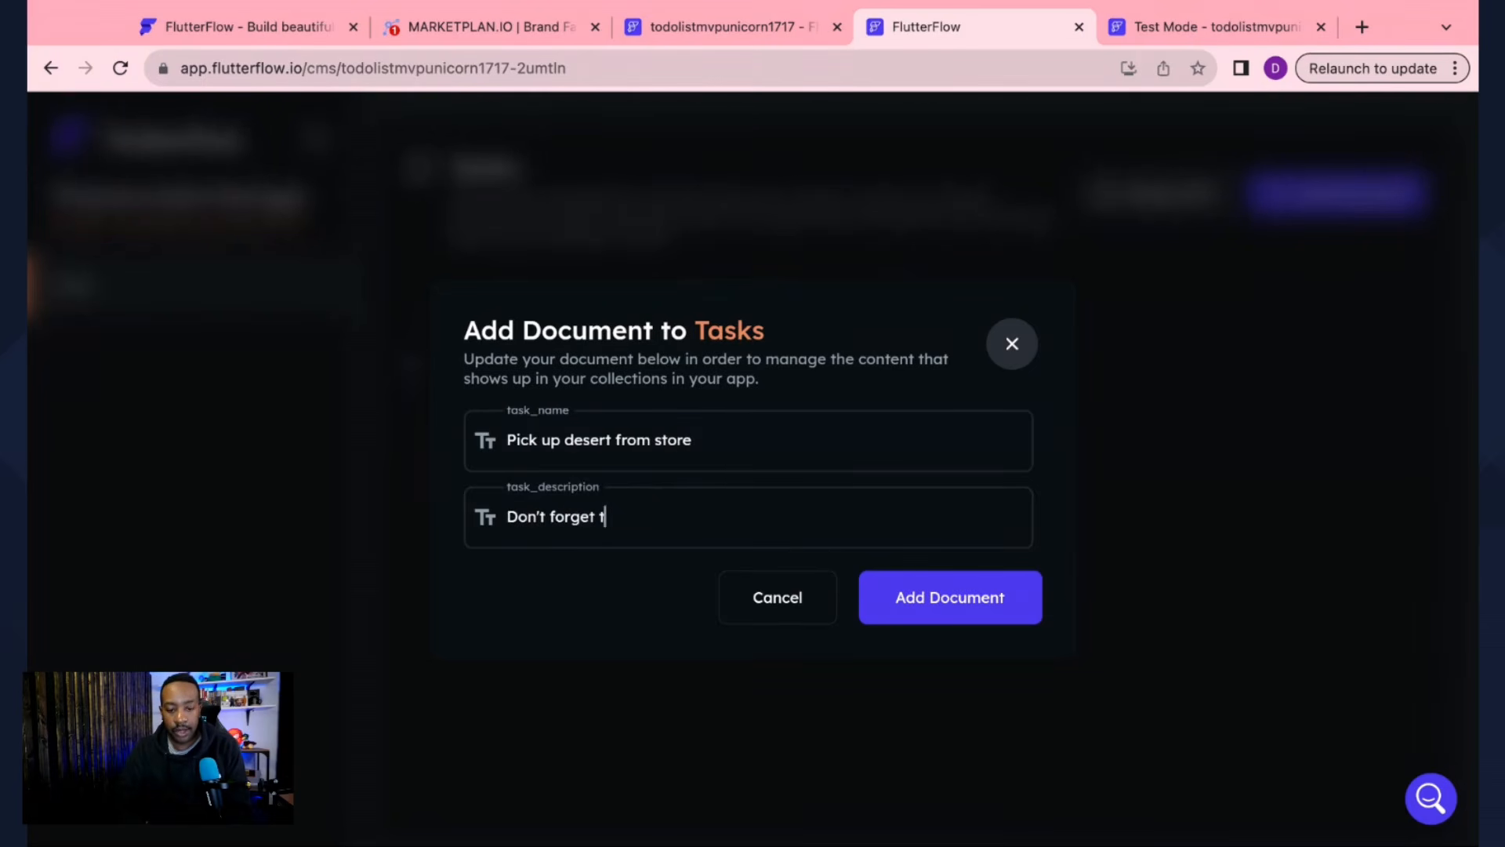
pyautogui.write('o buy')
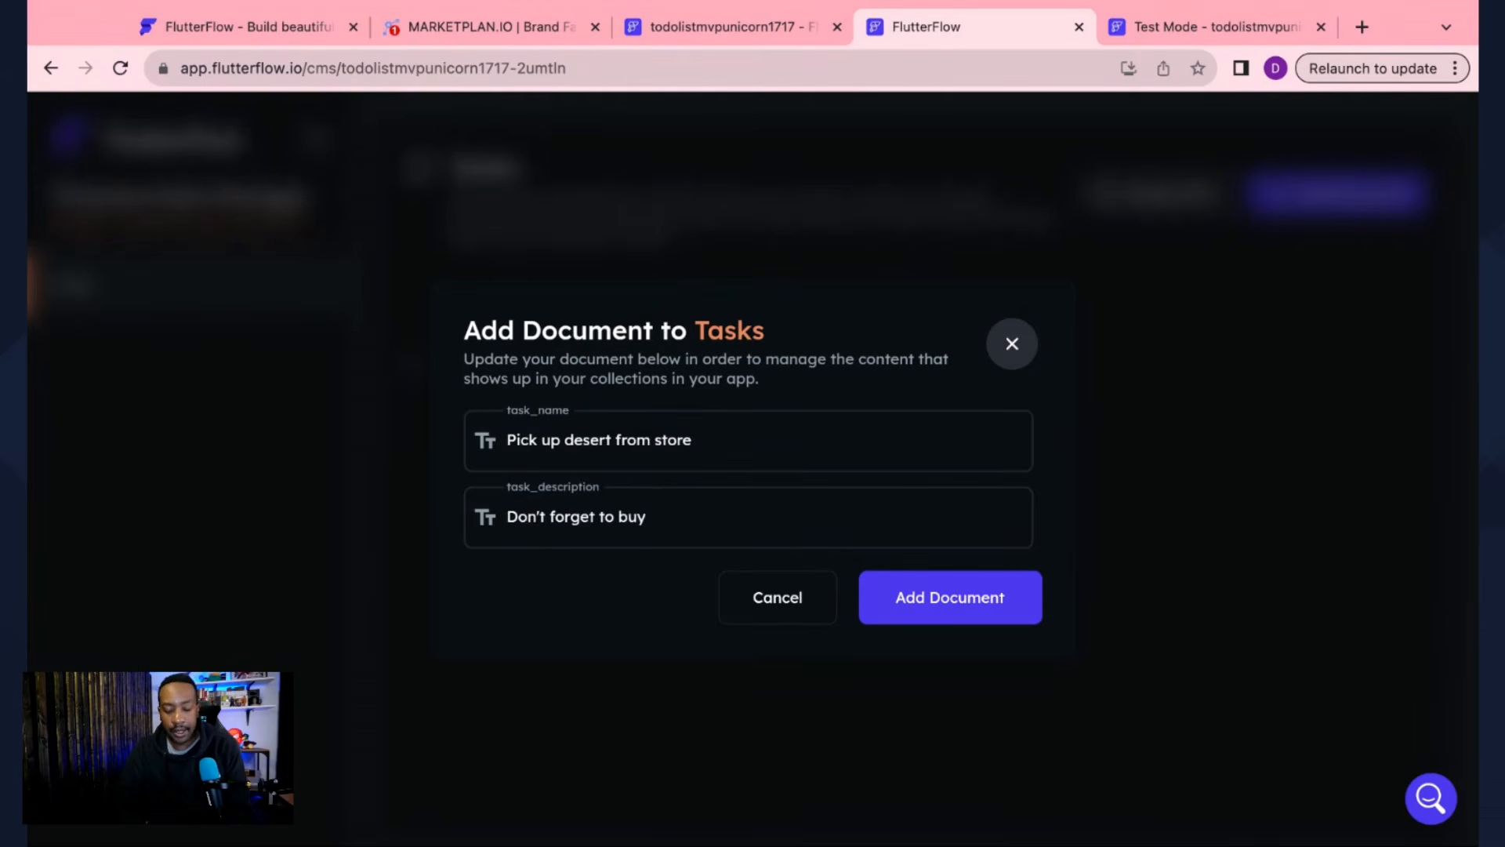
pyautogui.write(' Apple pie.')
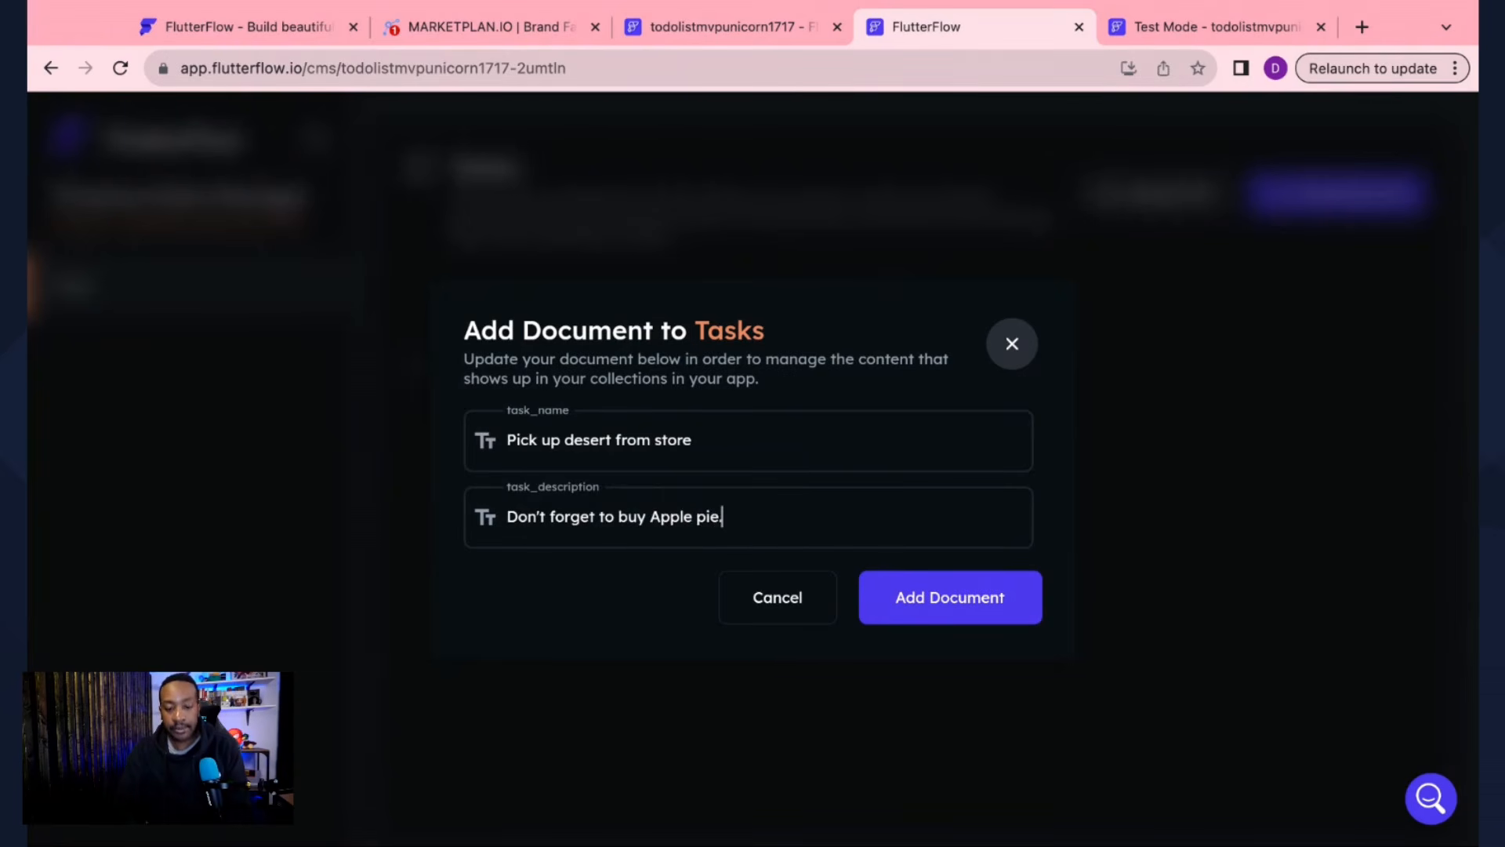
pyautogui.click(979, 616)
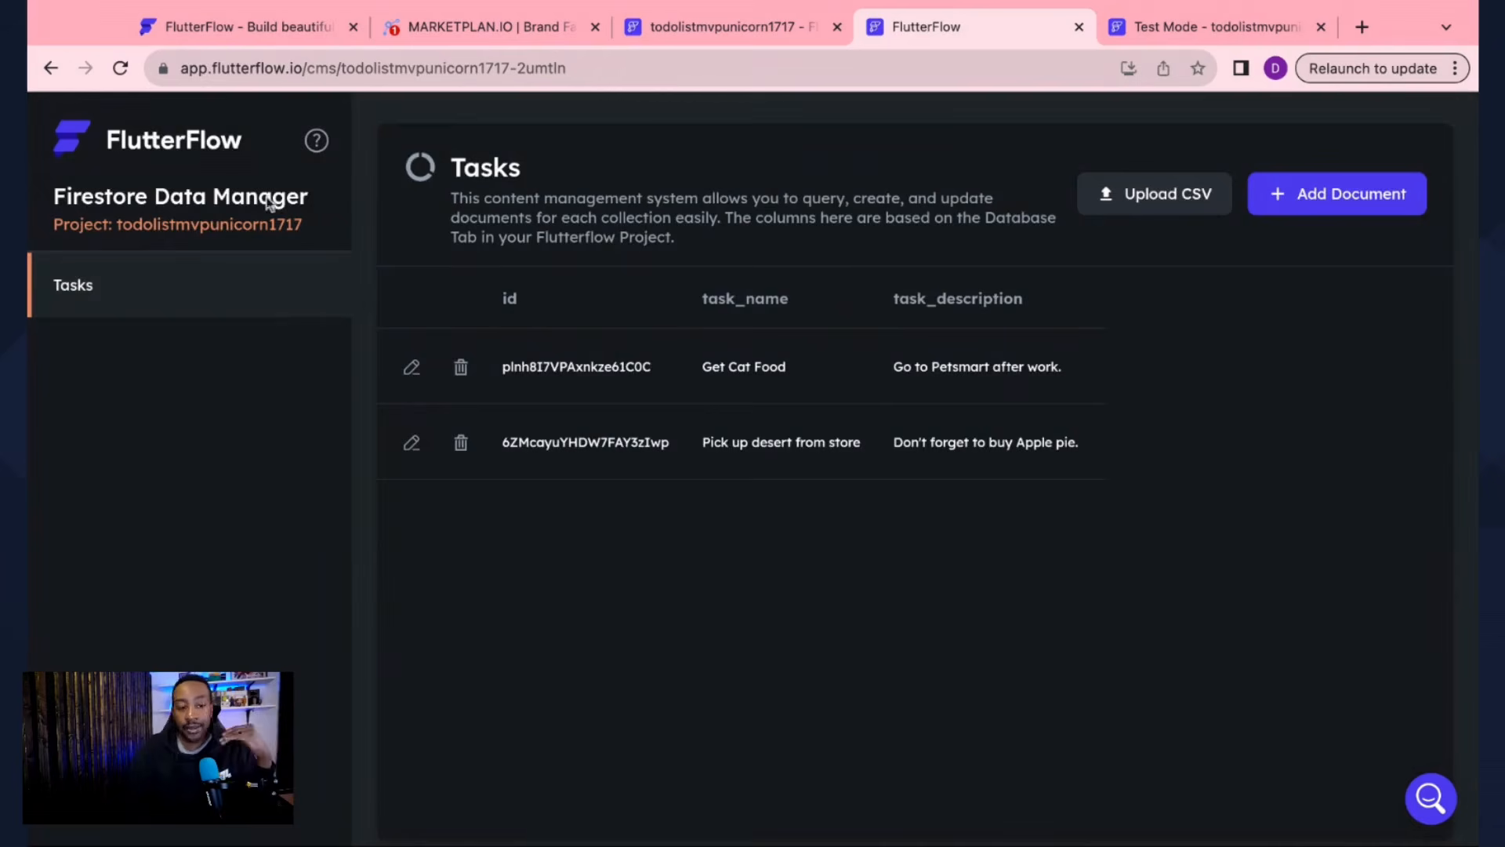
pyautogui.click(694, 32)
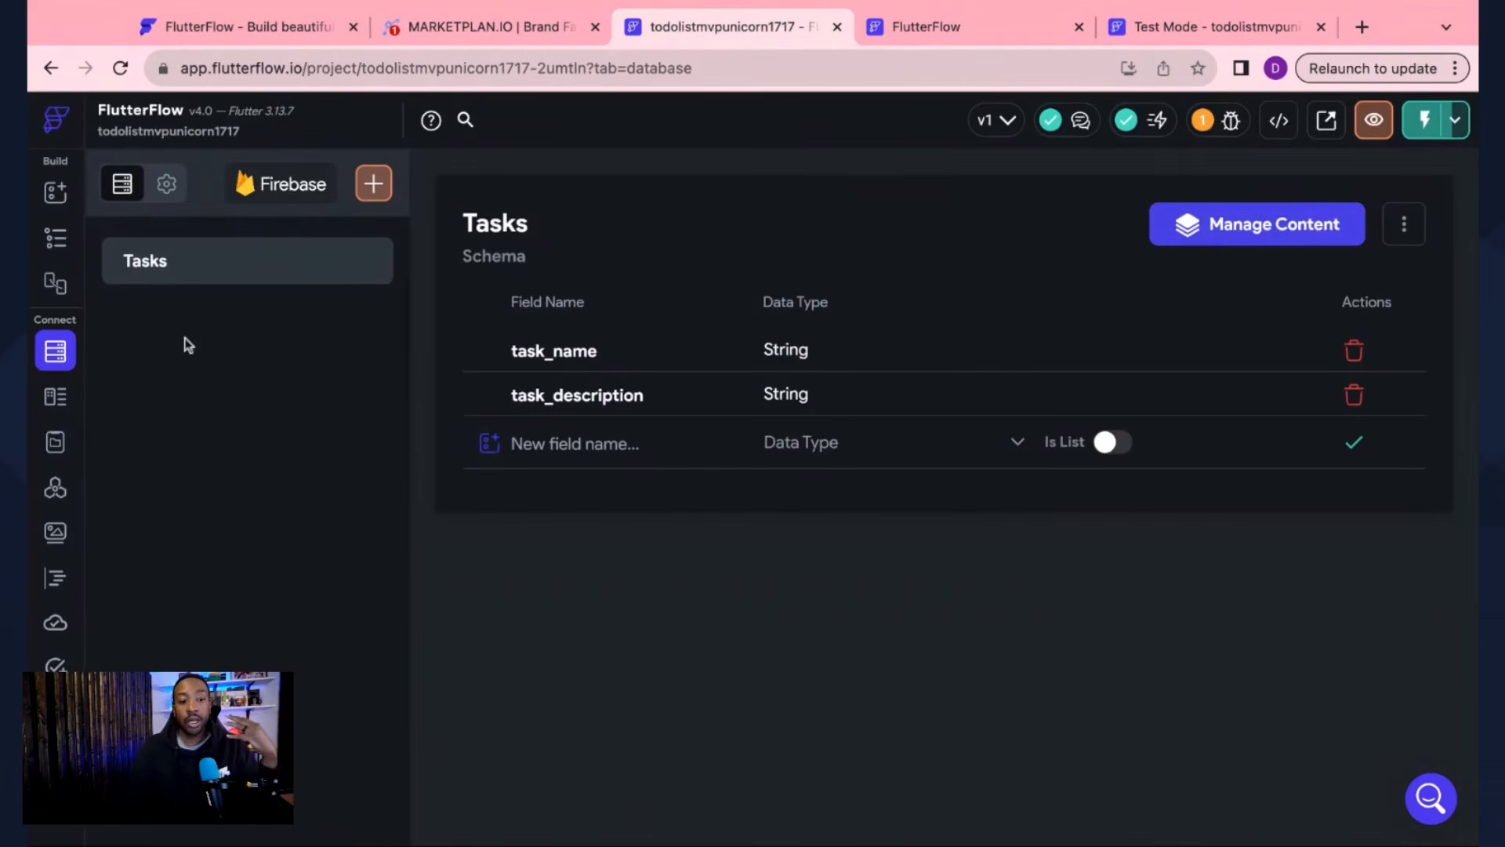
# Step: Instant-reload the Test Mode app, then check the Tasks collection in the Firestore Data Manager
pyautogui.click(56, 193)
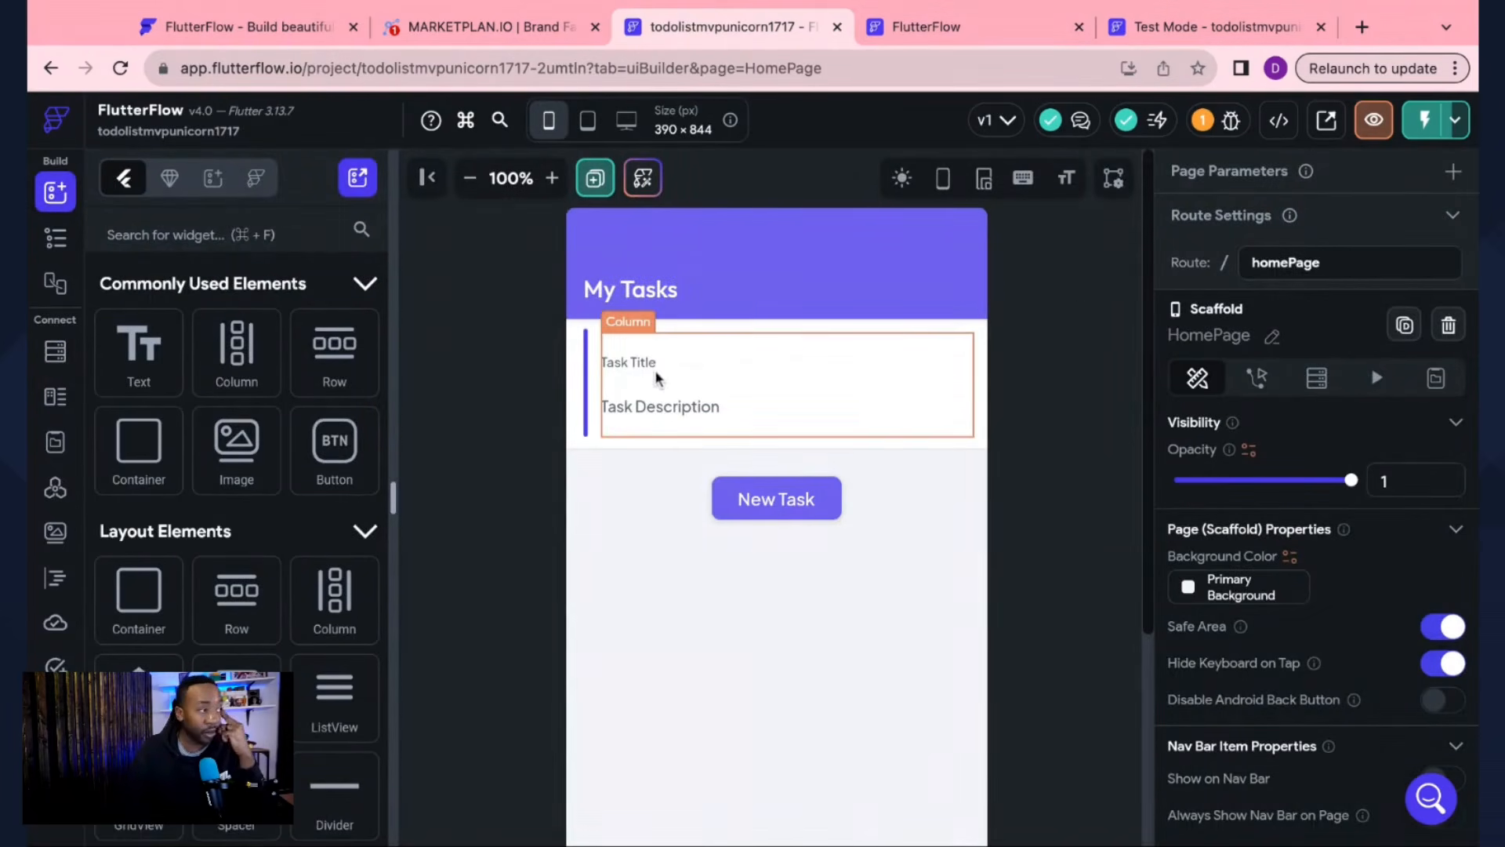
pyautogui.click(1121, 23)
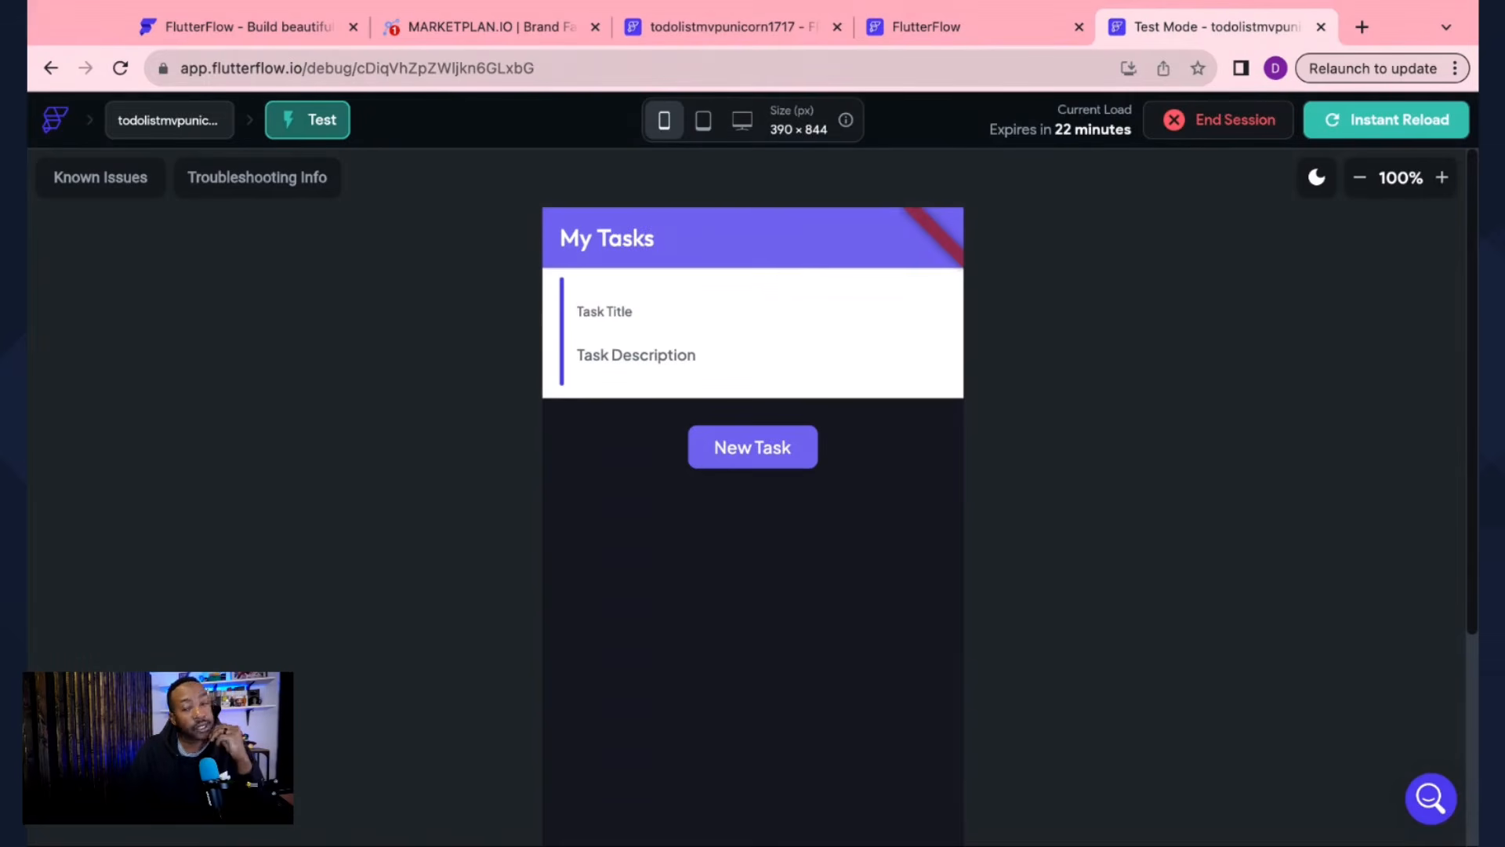
pyautogui.click(1355, 127)
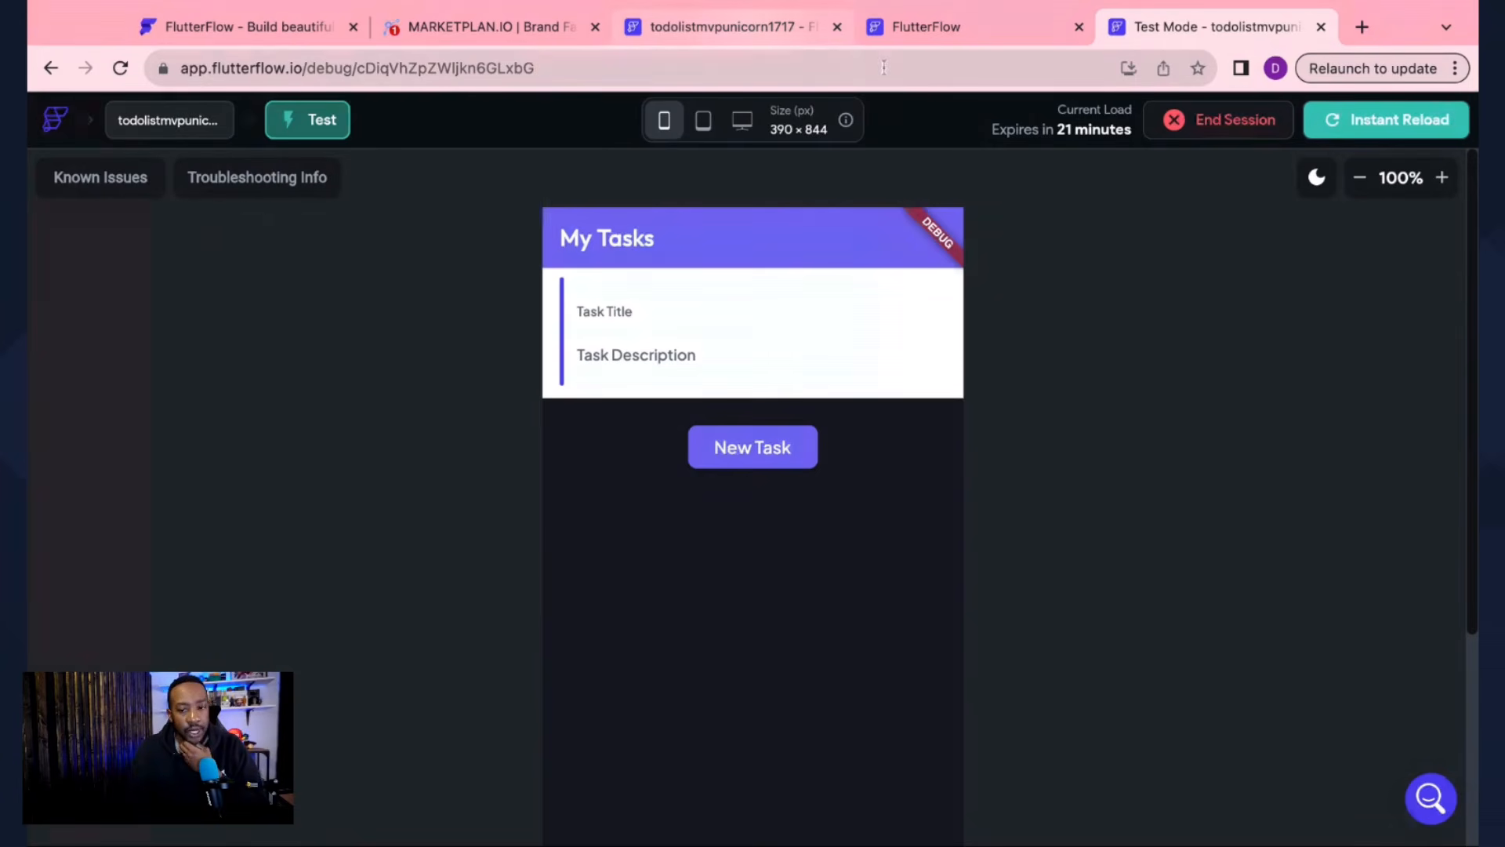
pyautogui.click(937, 32)
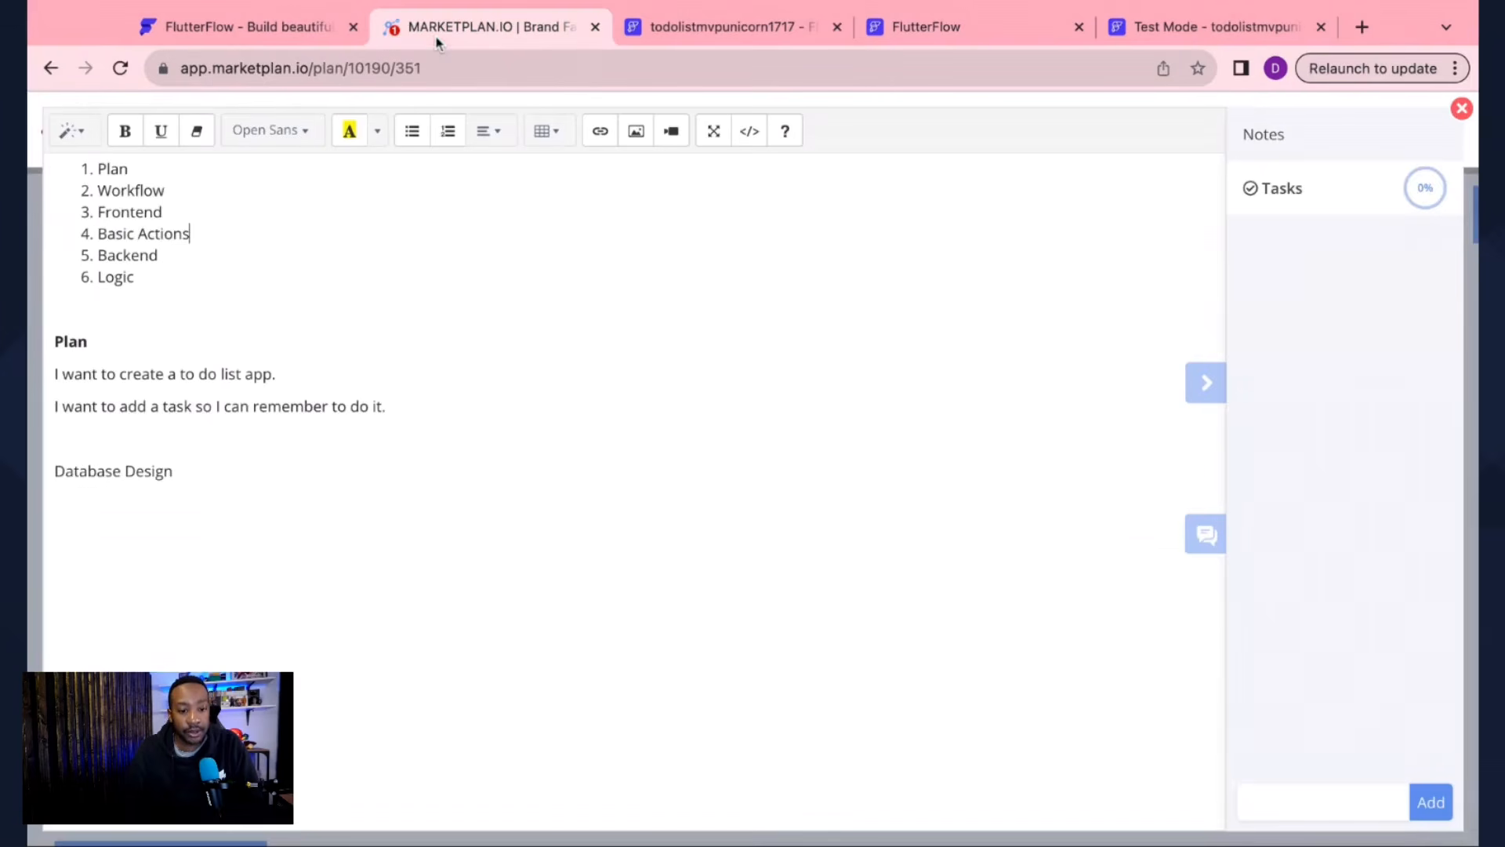
# Step: Highlight '6. Logic' in the MarketPlan.io plan, then return to FlutterFlow's HomePage editor
pyautogui.click(486, 26)
pyautogui.hotkey('shift', 'Left')
pyautogui.hotkey('shift', 'Left')
pyautogui.hotkey('shift', 'Left')
pyautogui.hotkey('shift', 'Left')
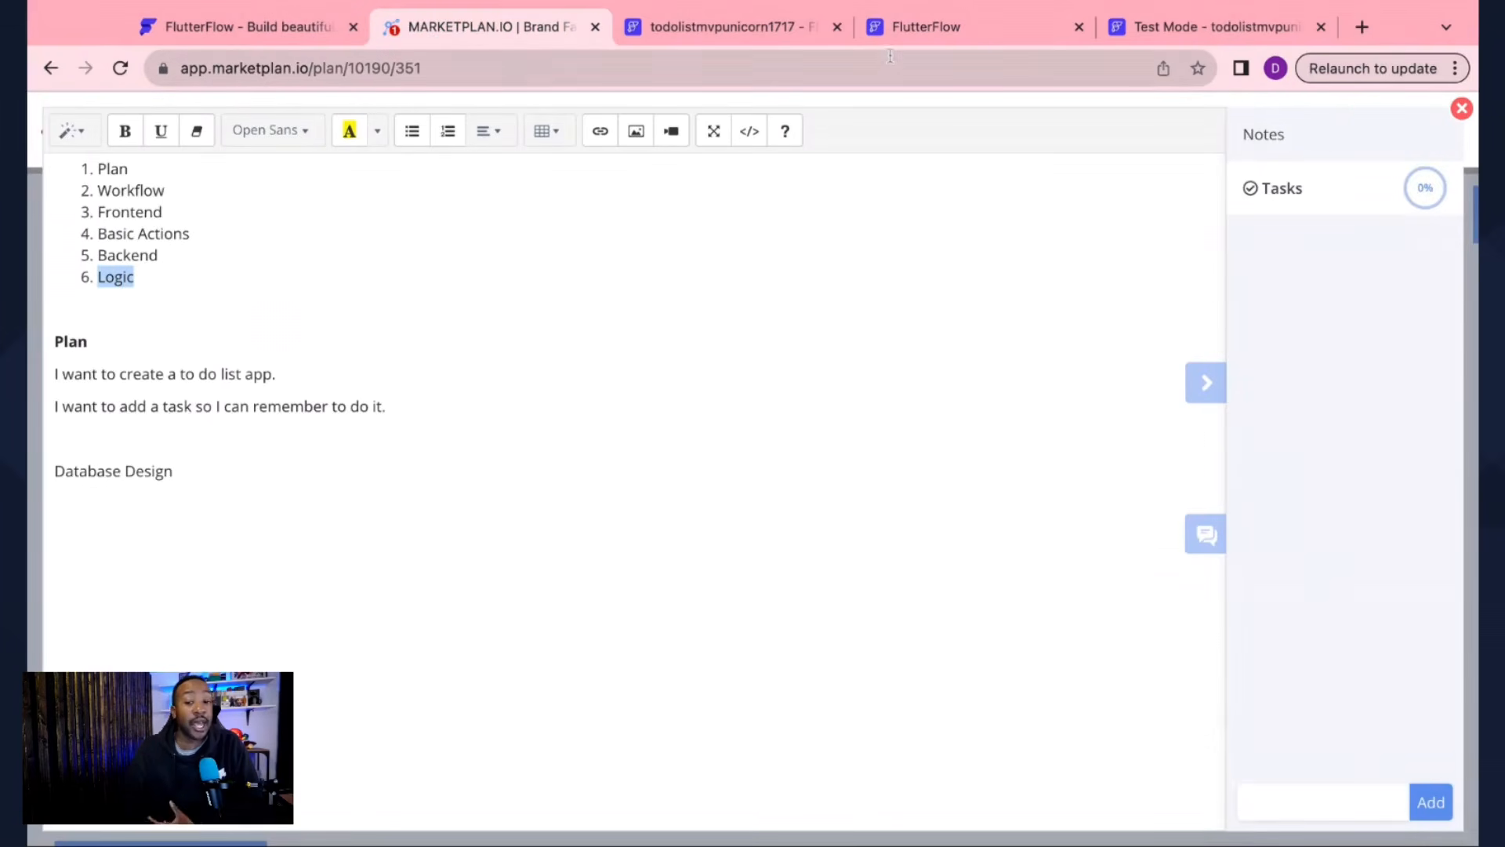
pyautogui.click(760, 31)
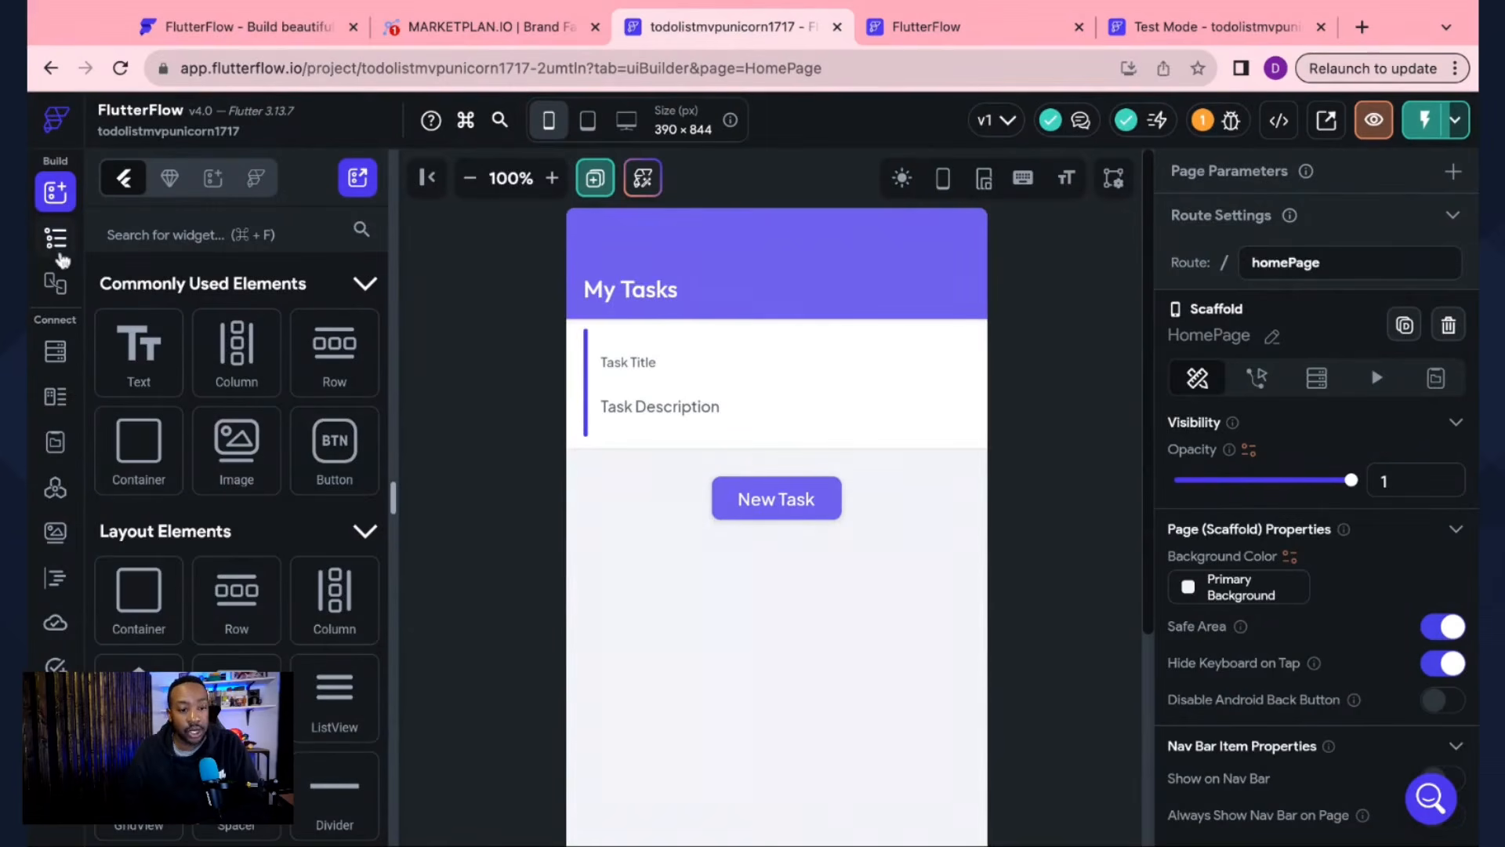
# Step: Close the Data Manager and select the ListView in HomePage's widget tree
pyautogui.click(994, 30)
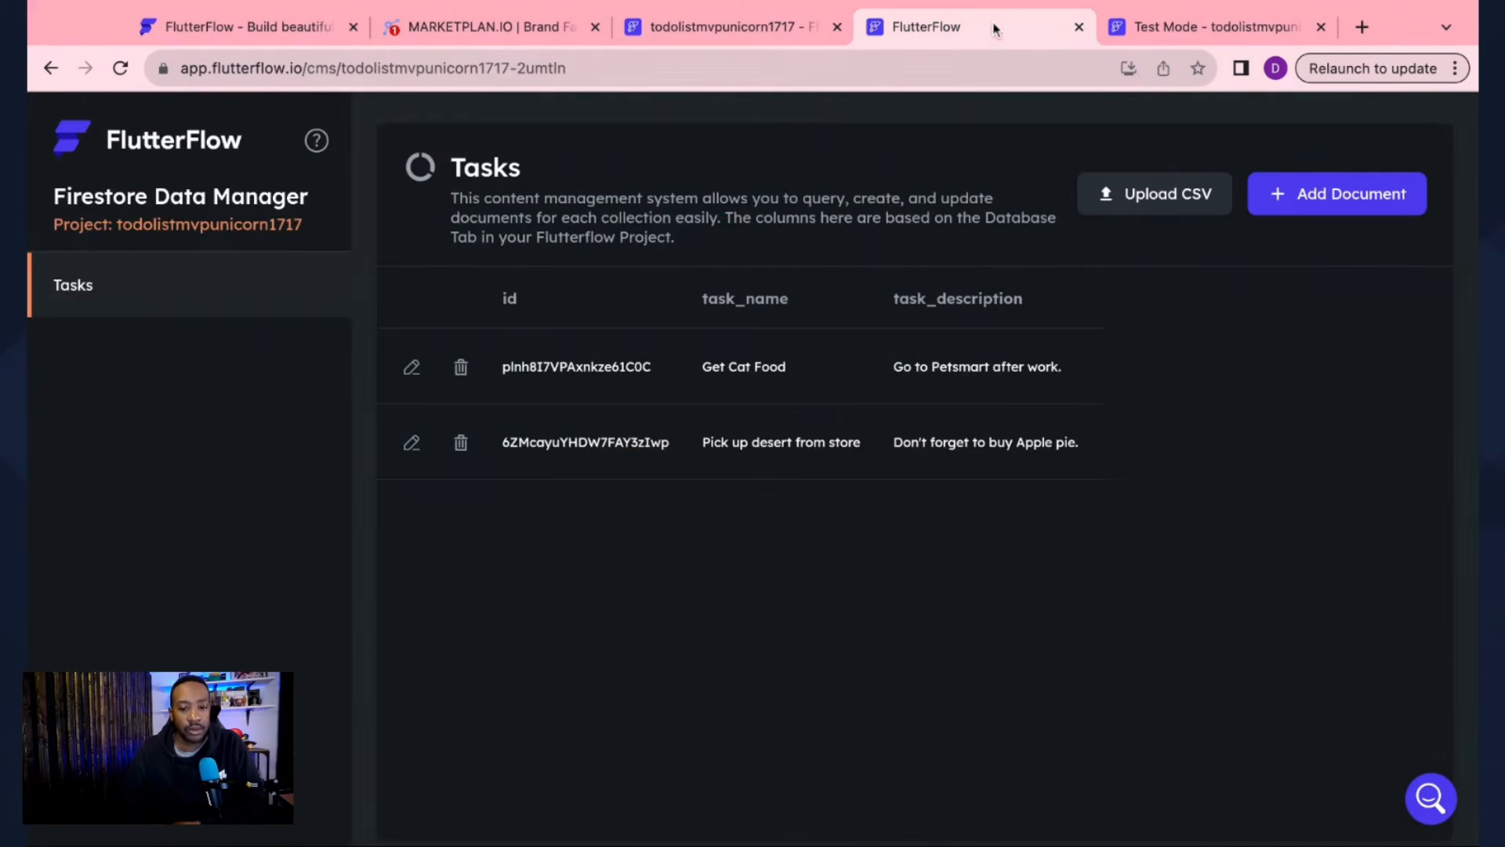
pyautogui.click(1079, 27)
pyautogui.click(815, 26)
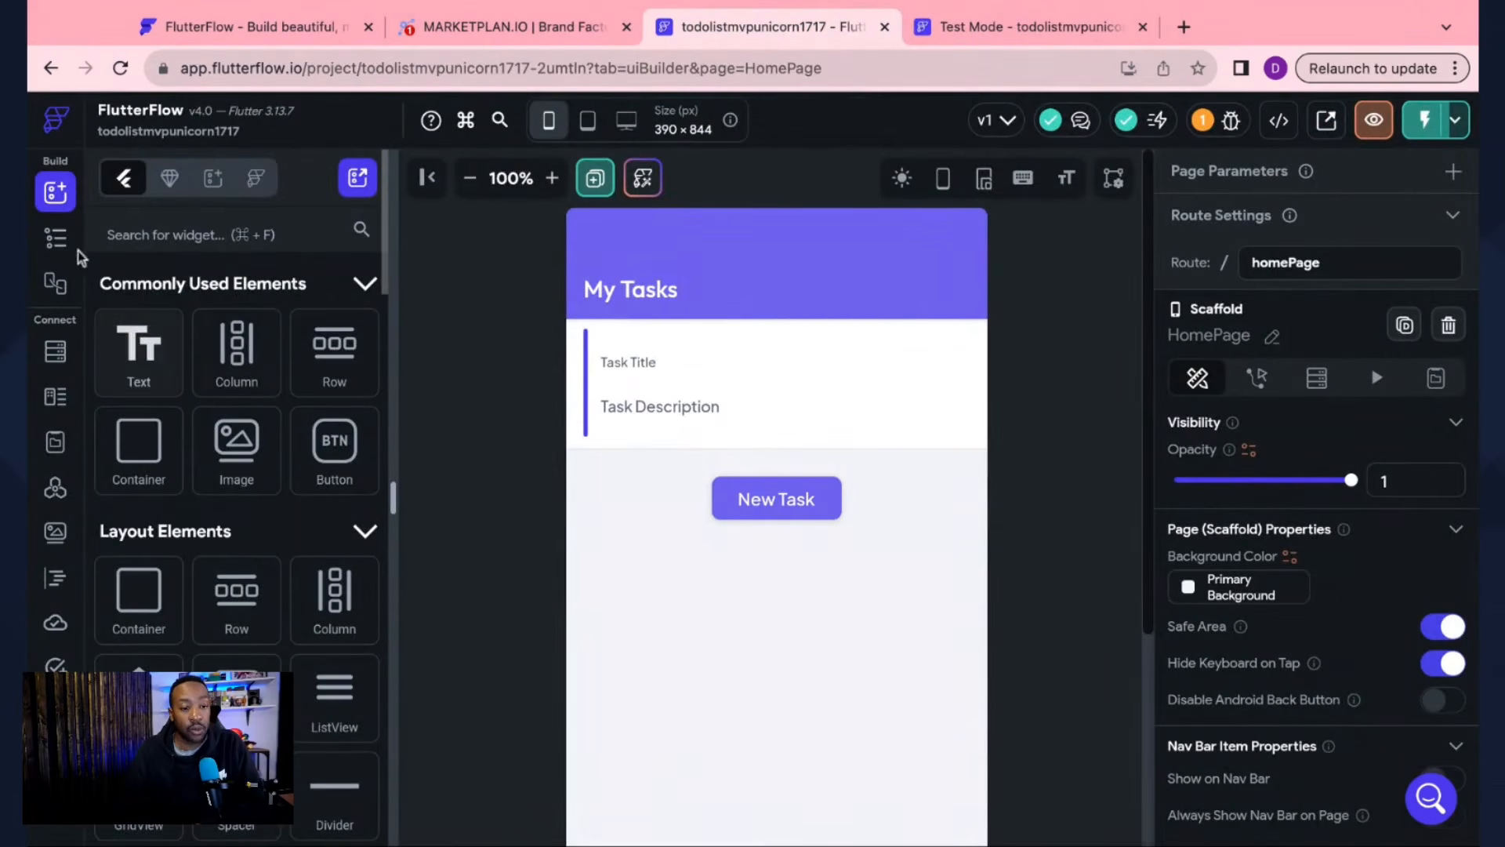
pyautogui.click(56, 238)
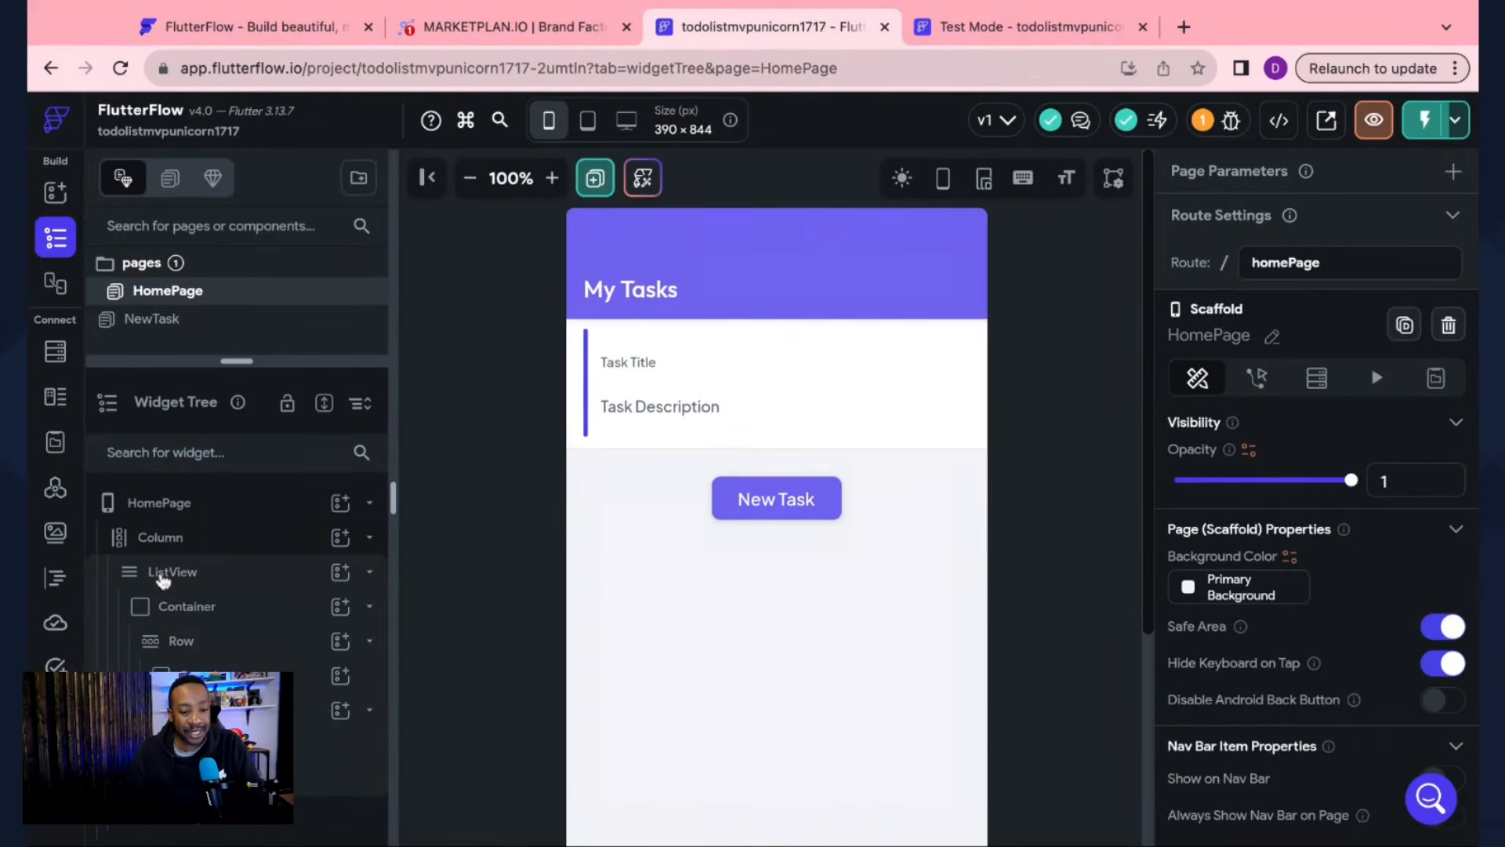
pyautogui.click(163, 580)
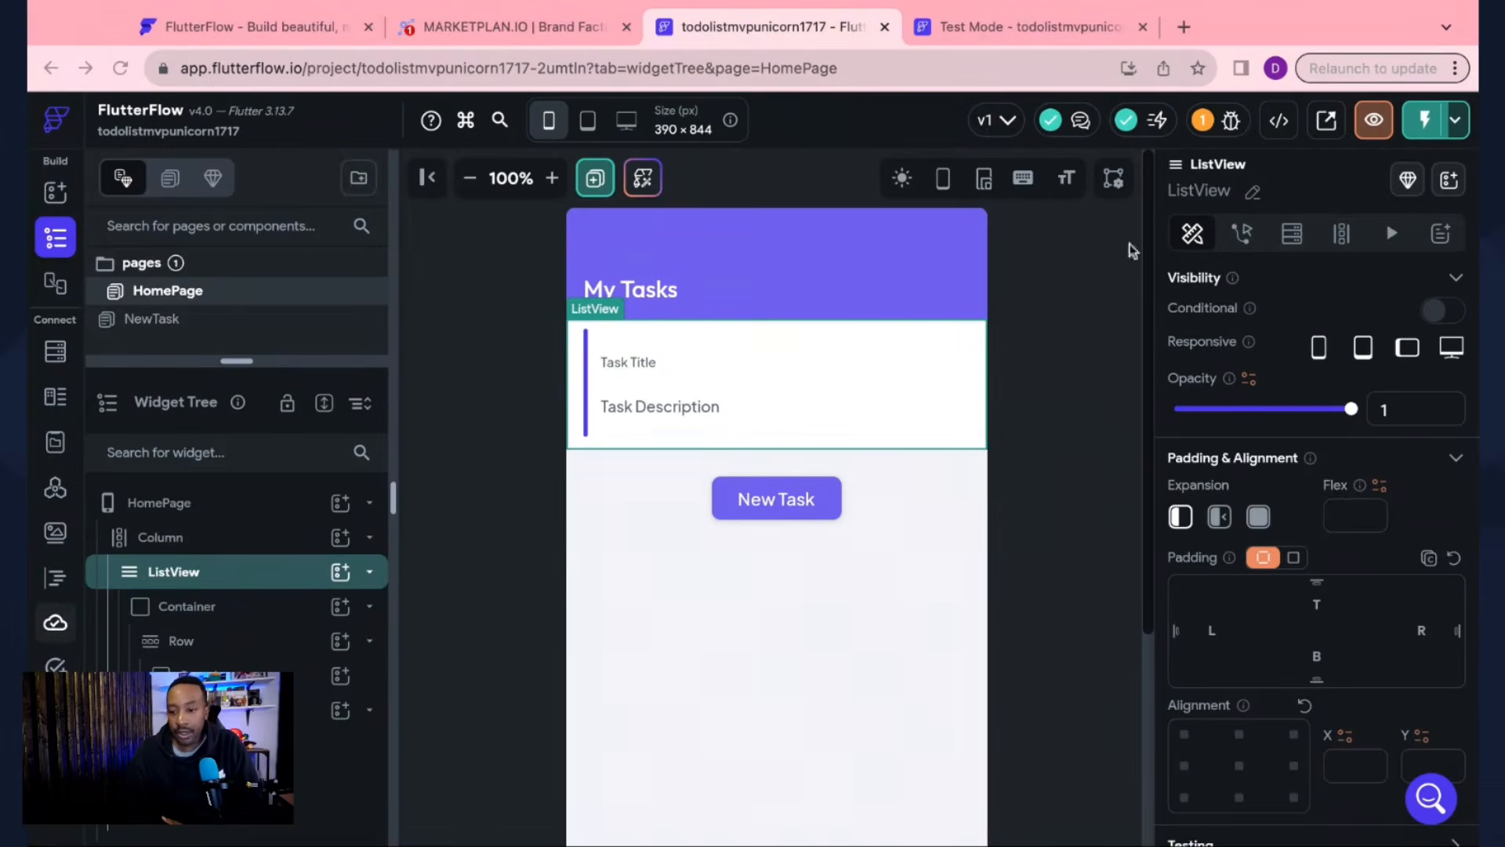
# Step: Add a Query Collection backend query on Tasks to the ListView, generating its children
pyautogui.click(1297, 240)
pyautogui.click(1297, 240)
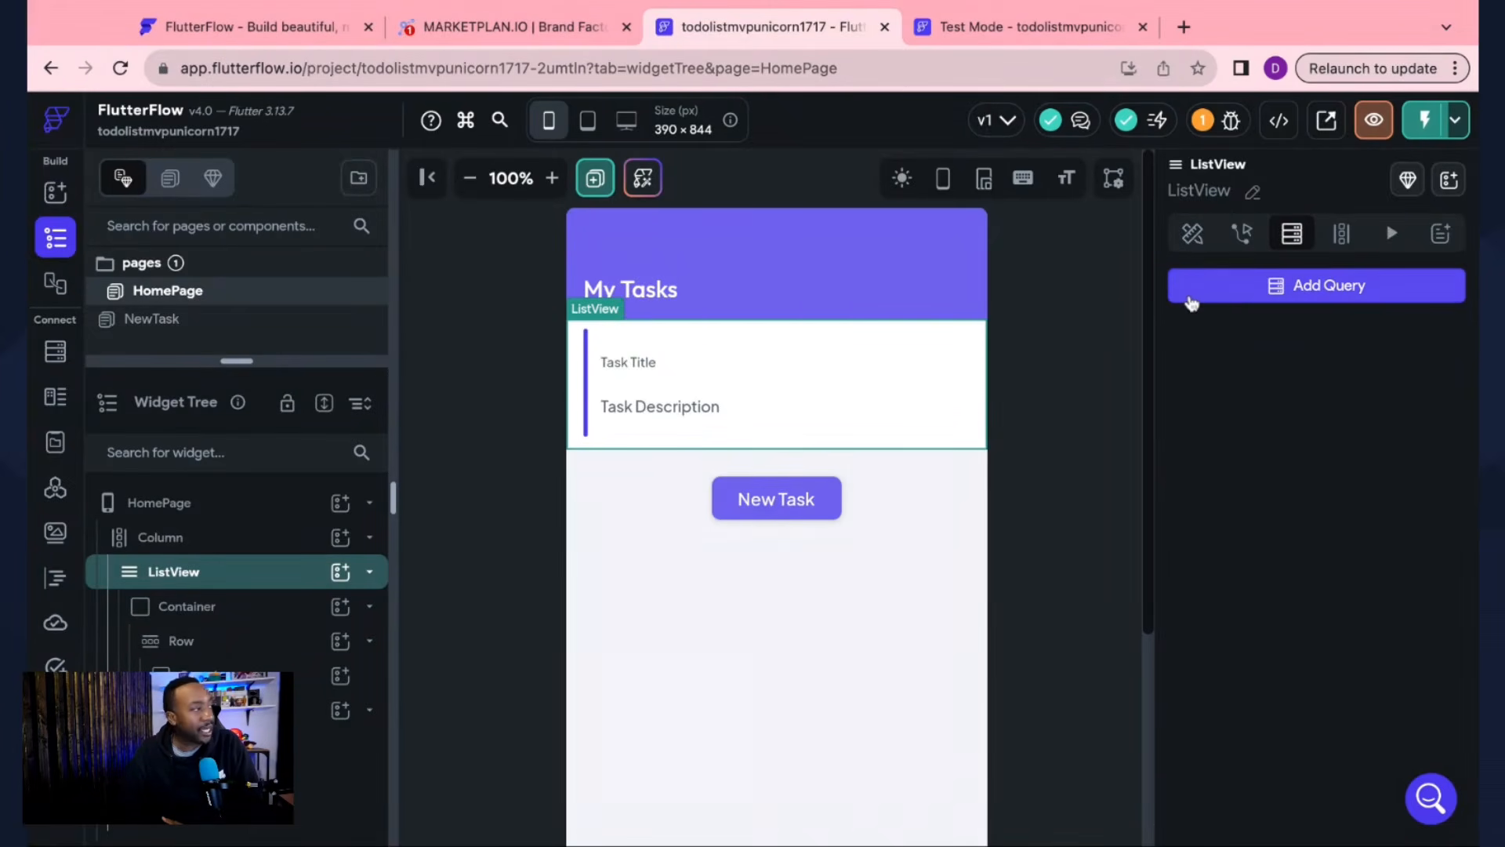
pyautogui.click(1190, 300)
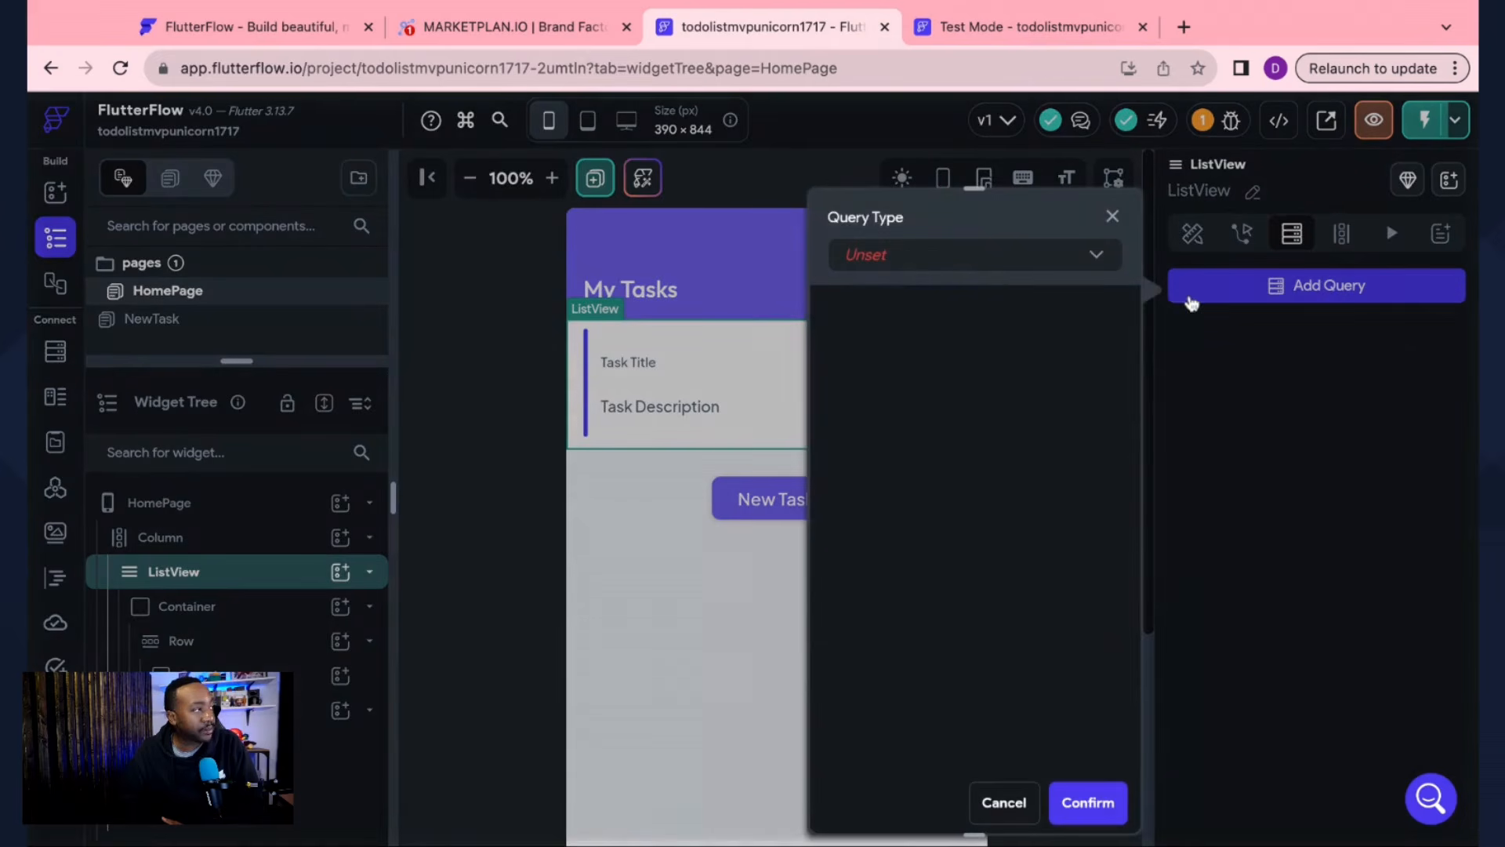
pyautogui.click(1009, 268)
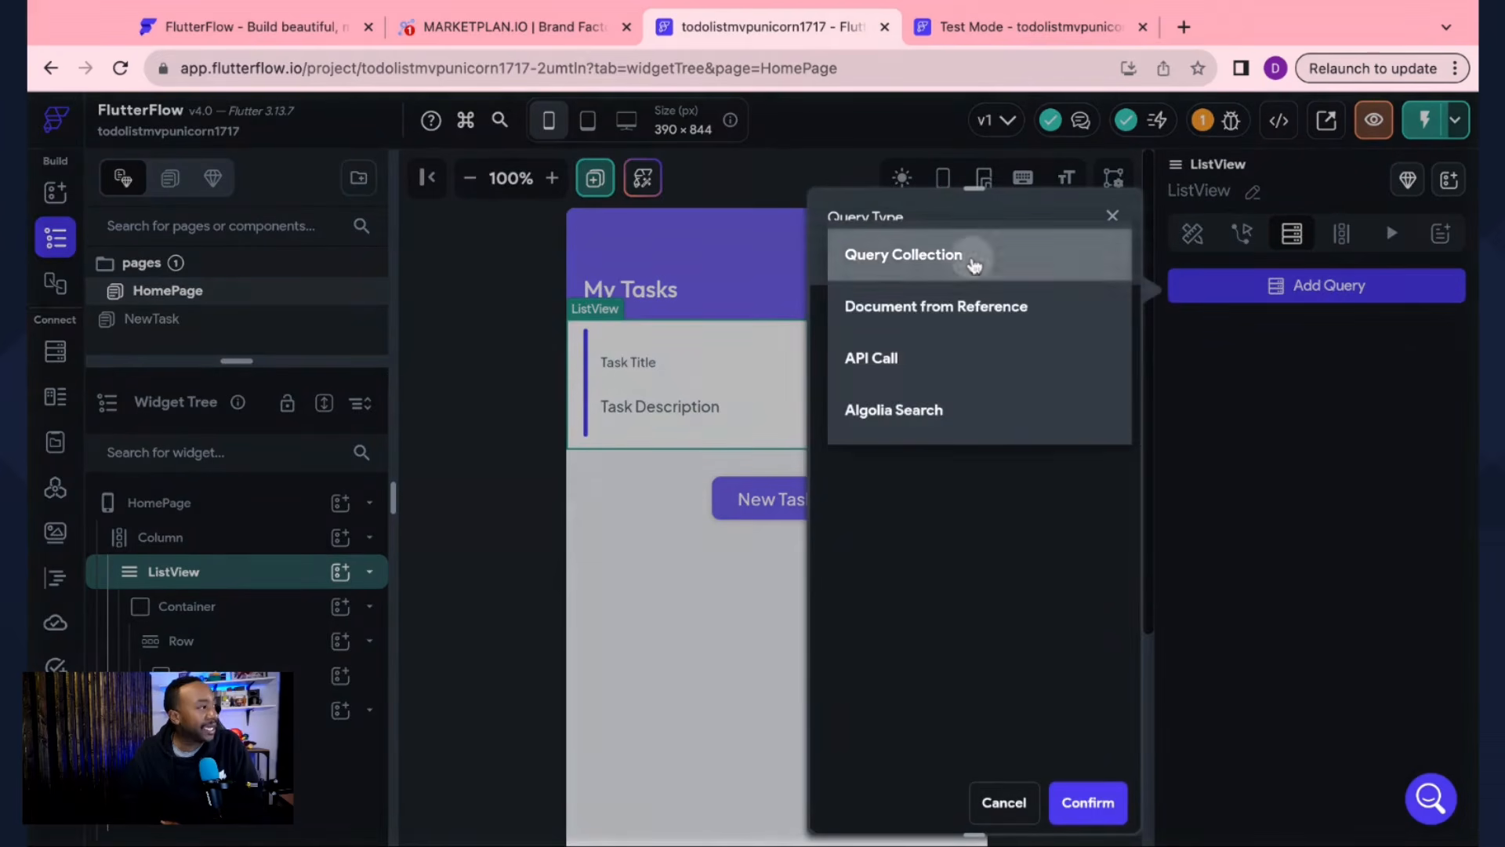
pyautogui.click(972, 256)
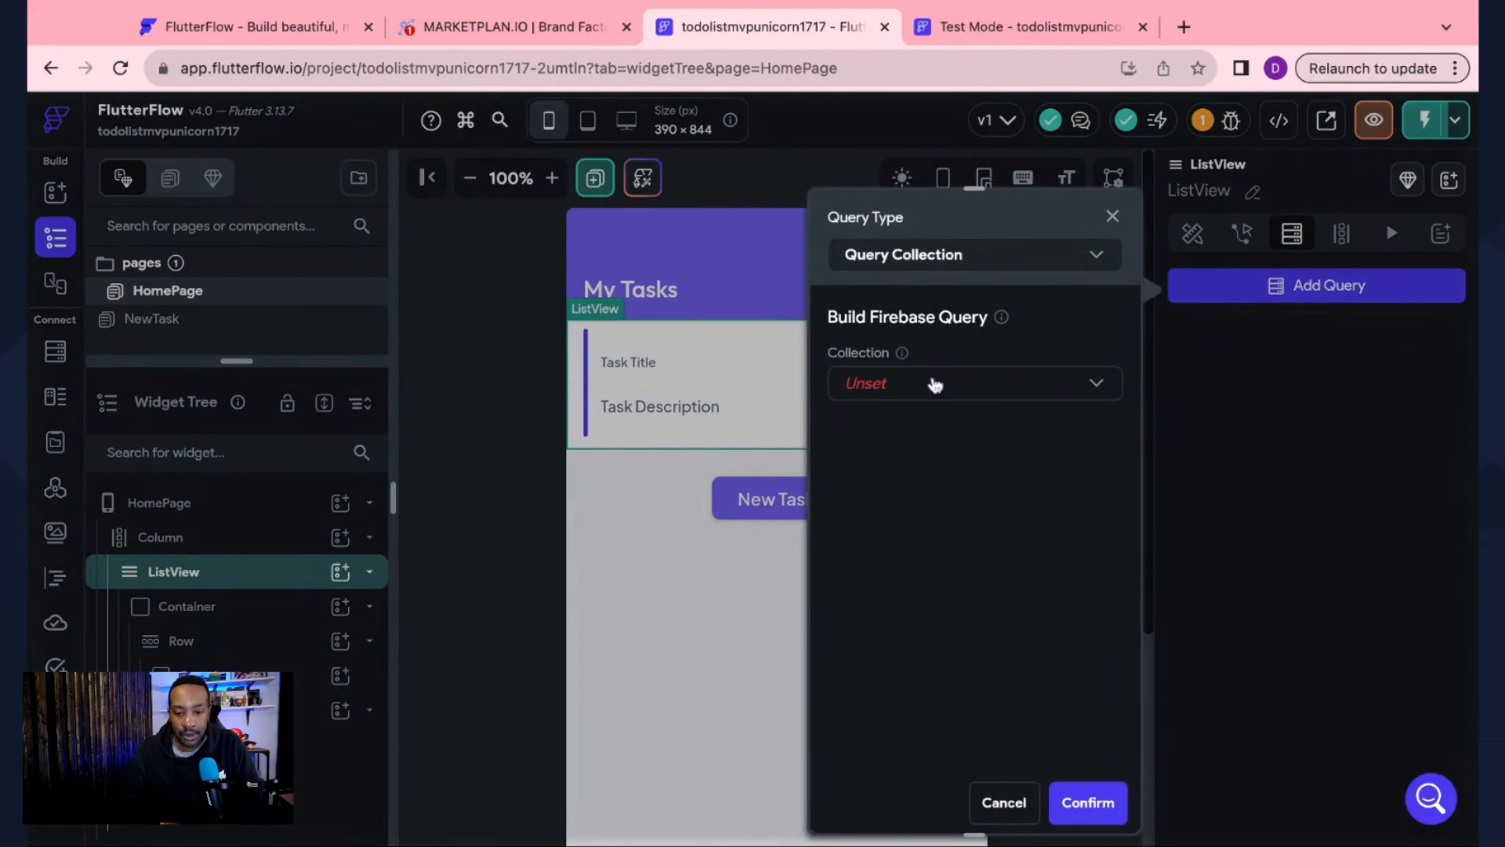
pyautogui.click(935, 384)
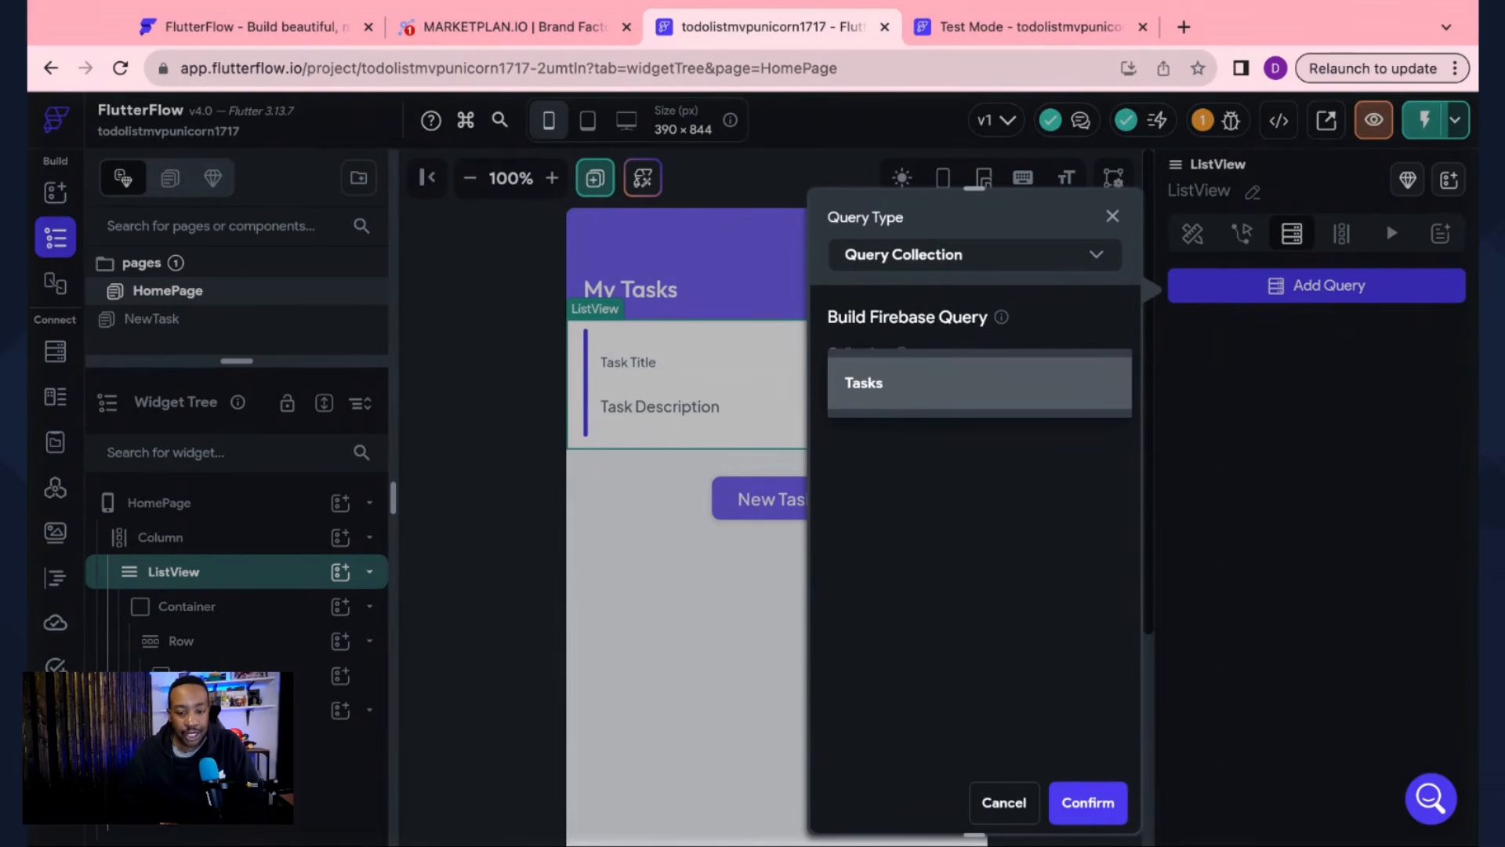
pyautogui.click(931, 381)
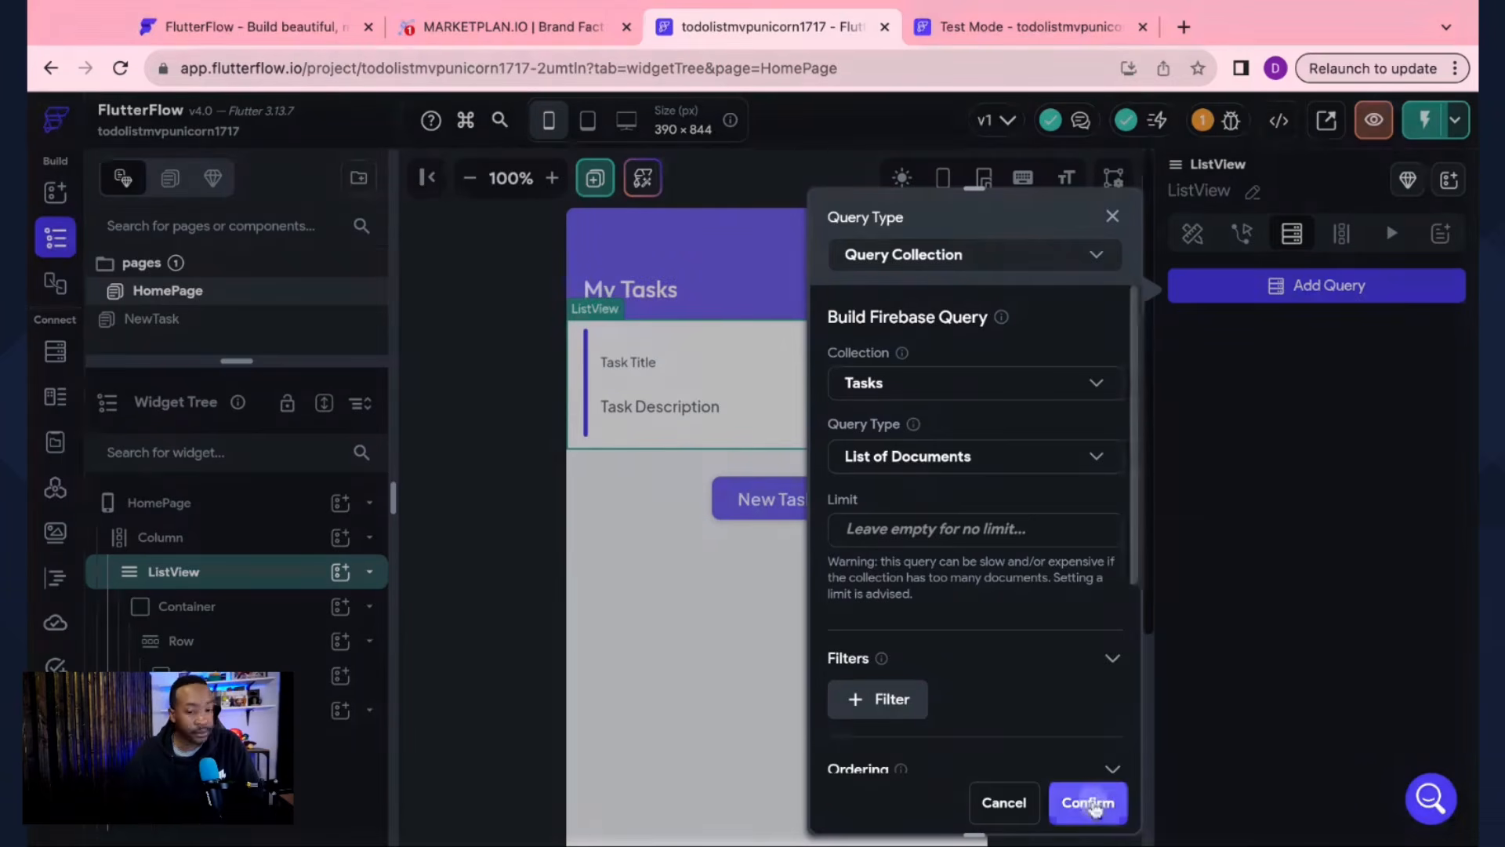
pyautogui.click(1095, 807)
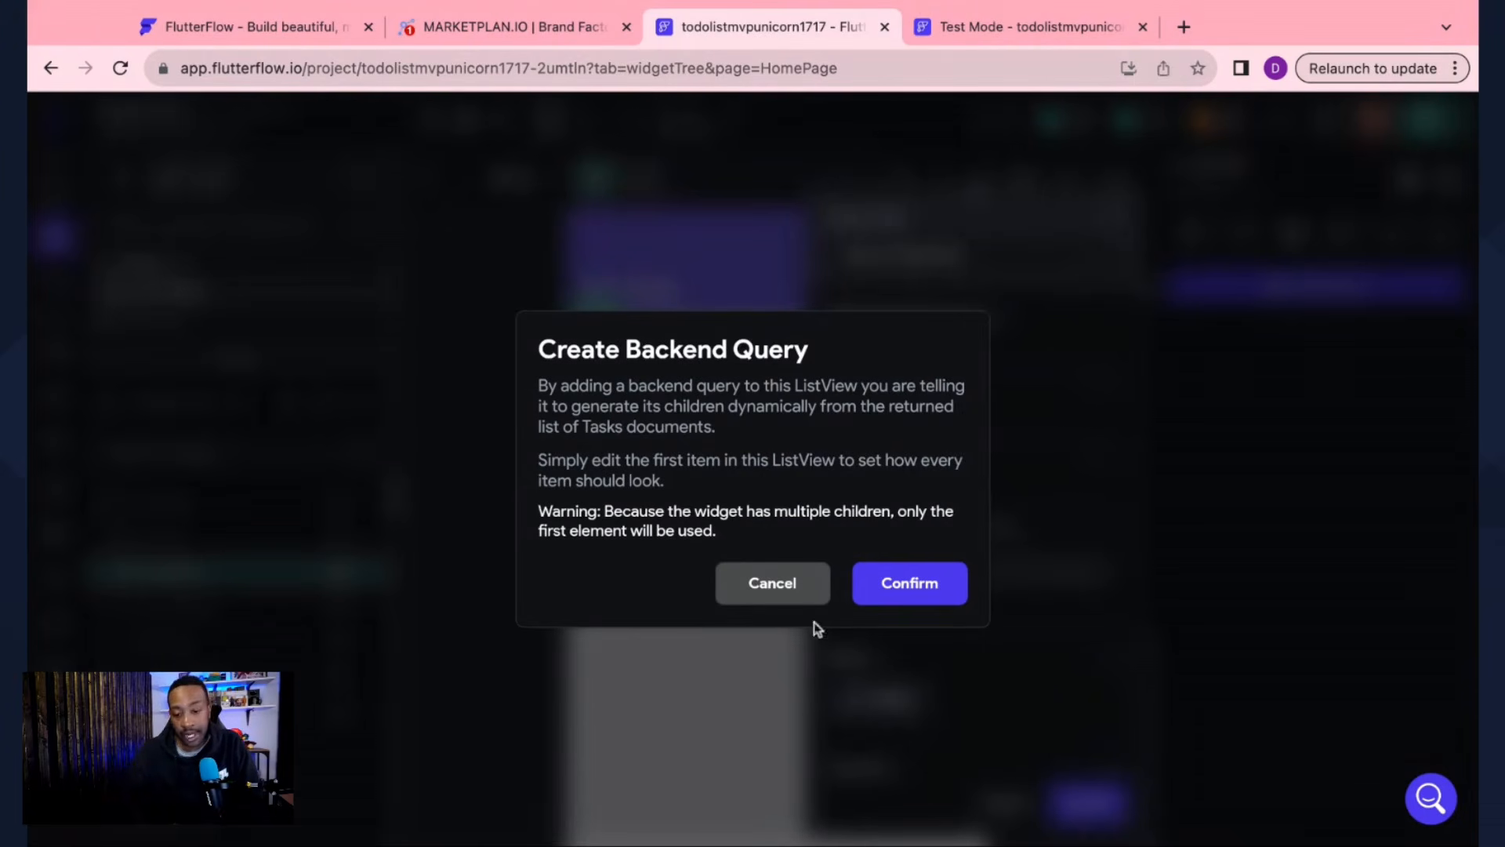
pyautogui.click(880, 600)
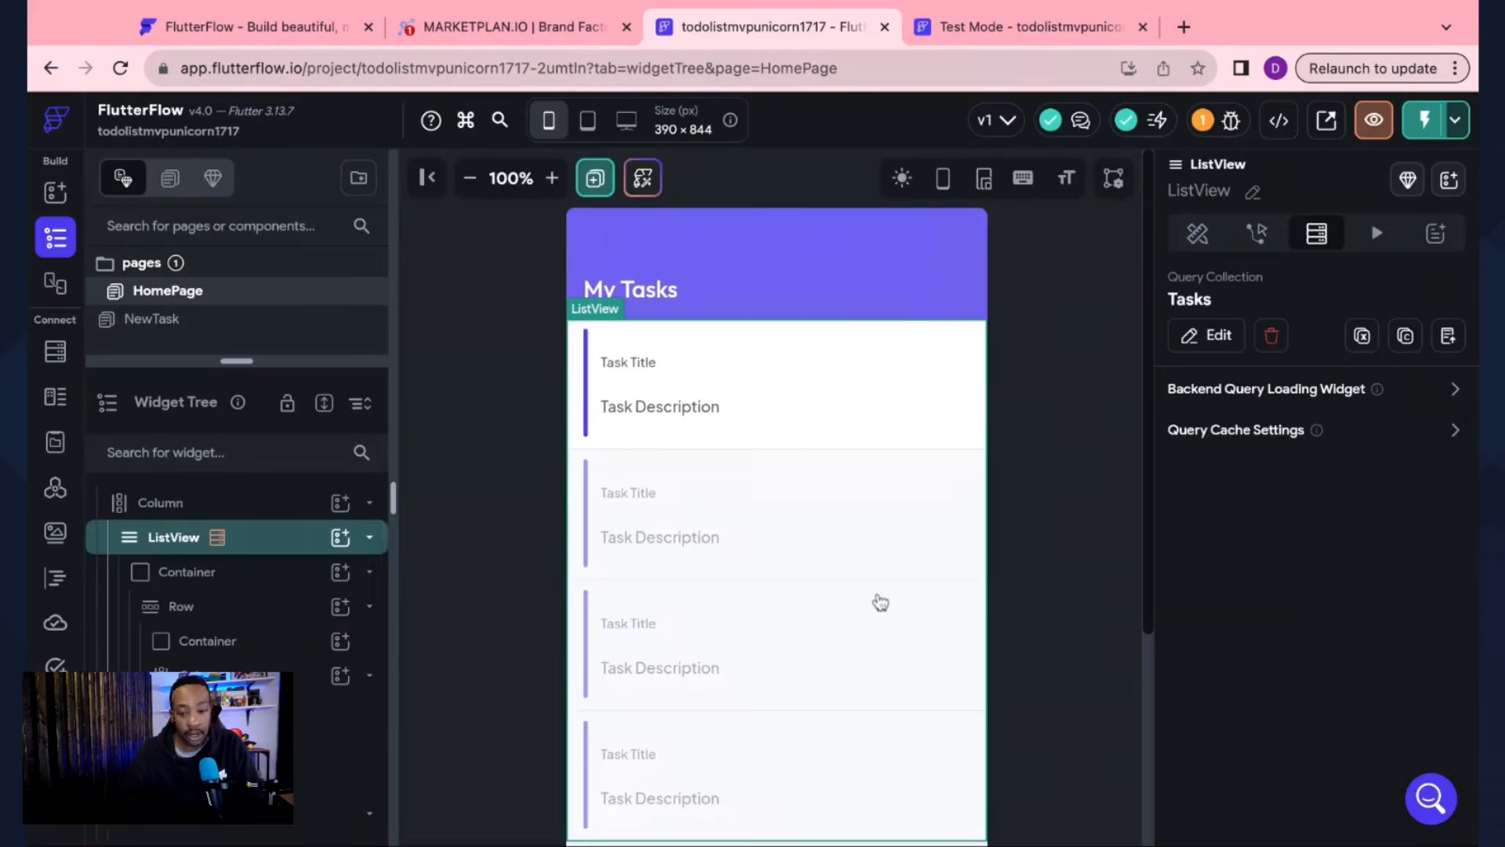
# Step: Bind the task card's title text to the Tasks document's task_name field
pyautogui.scroll(-5, 851, 575)
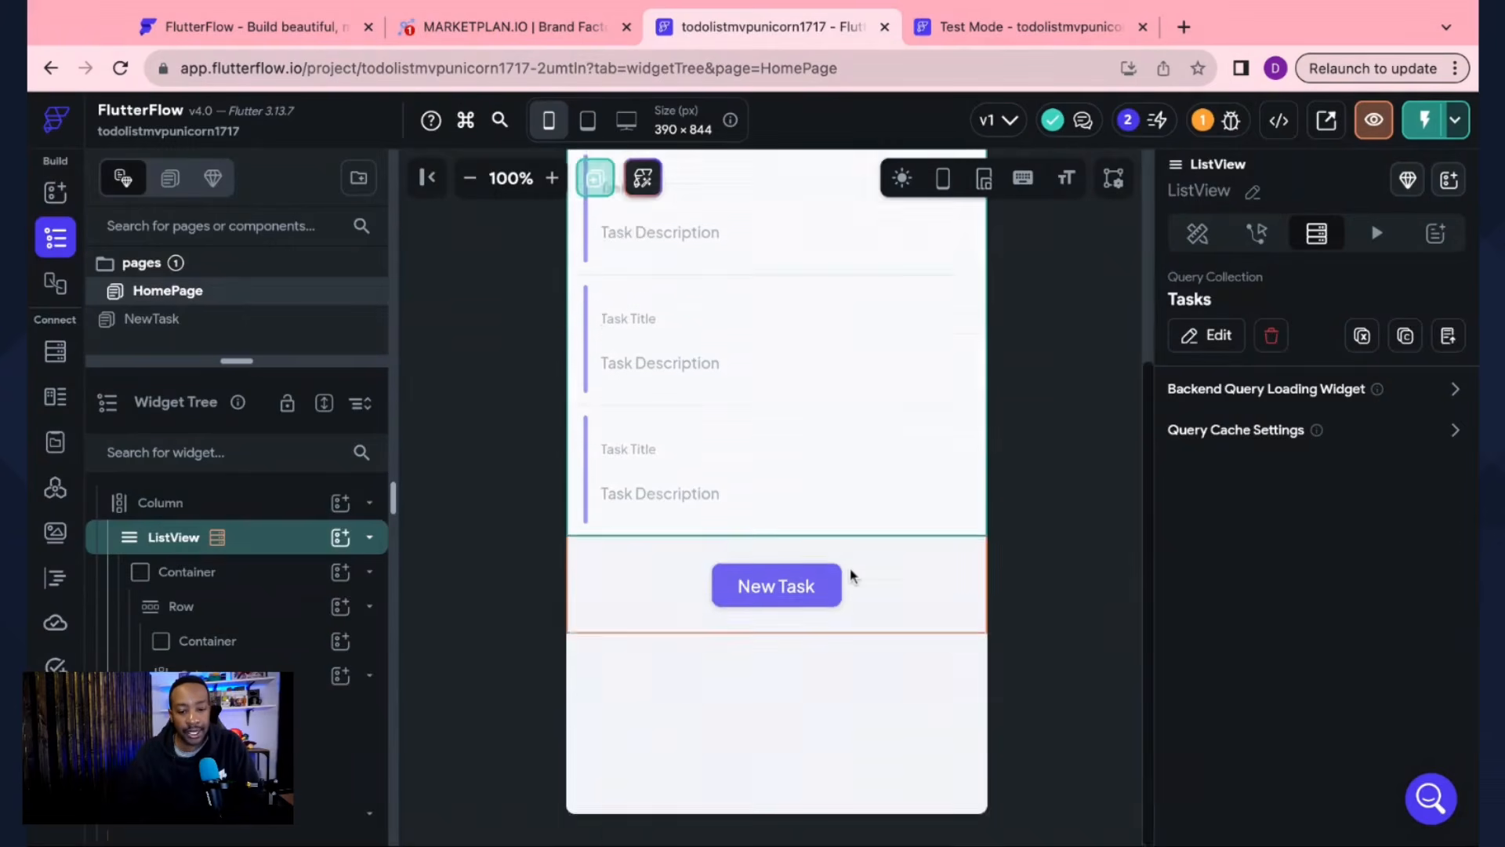
pyautogui.scroll(5, 851, 575)
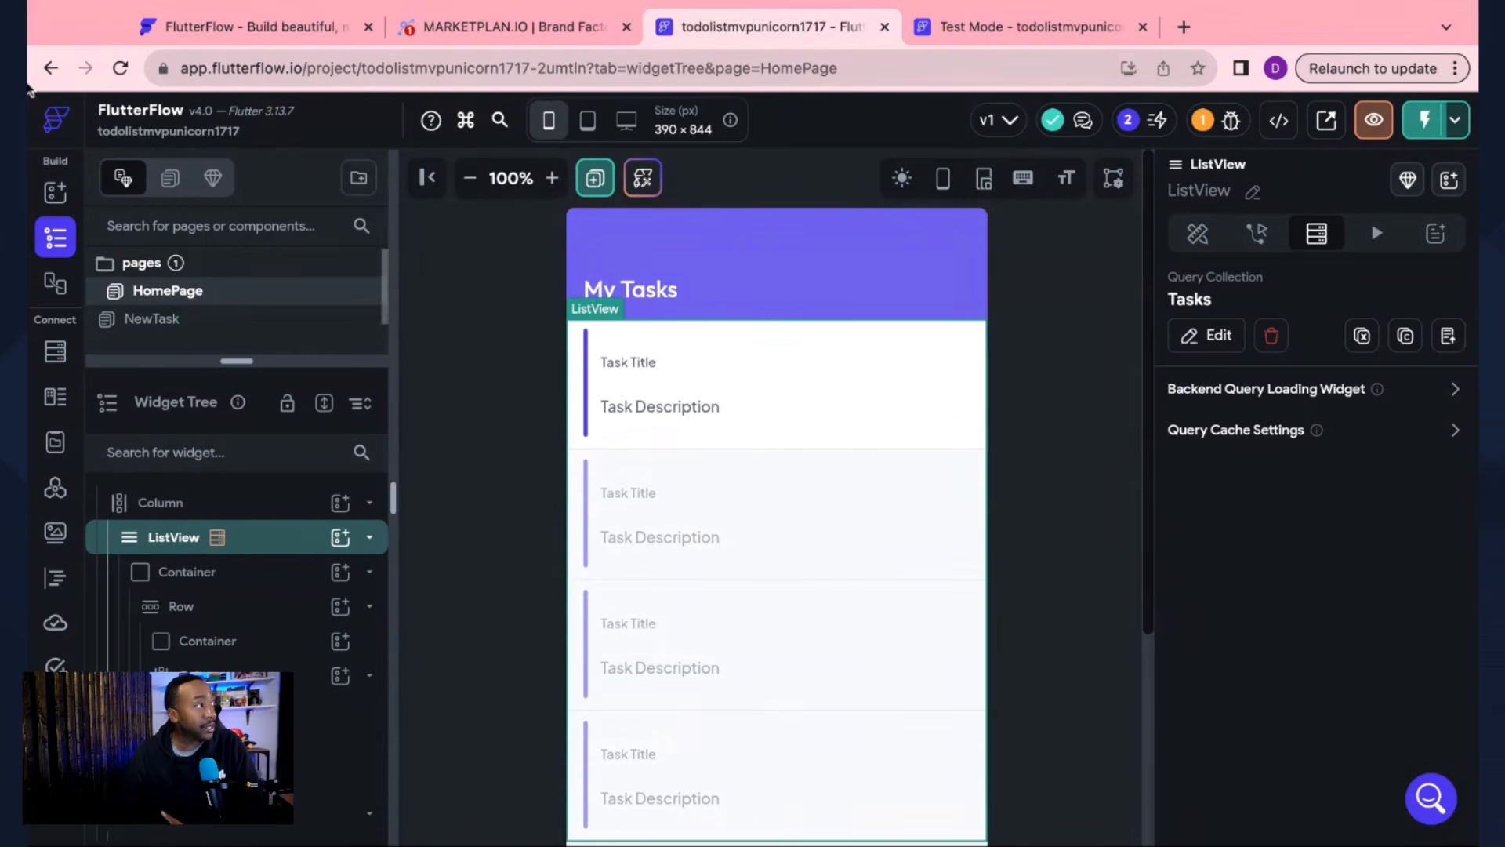
pyautogui.click(30, 91)
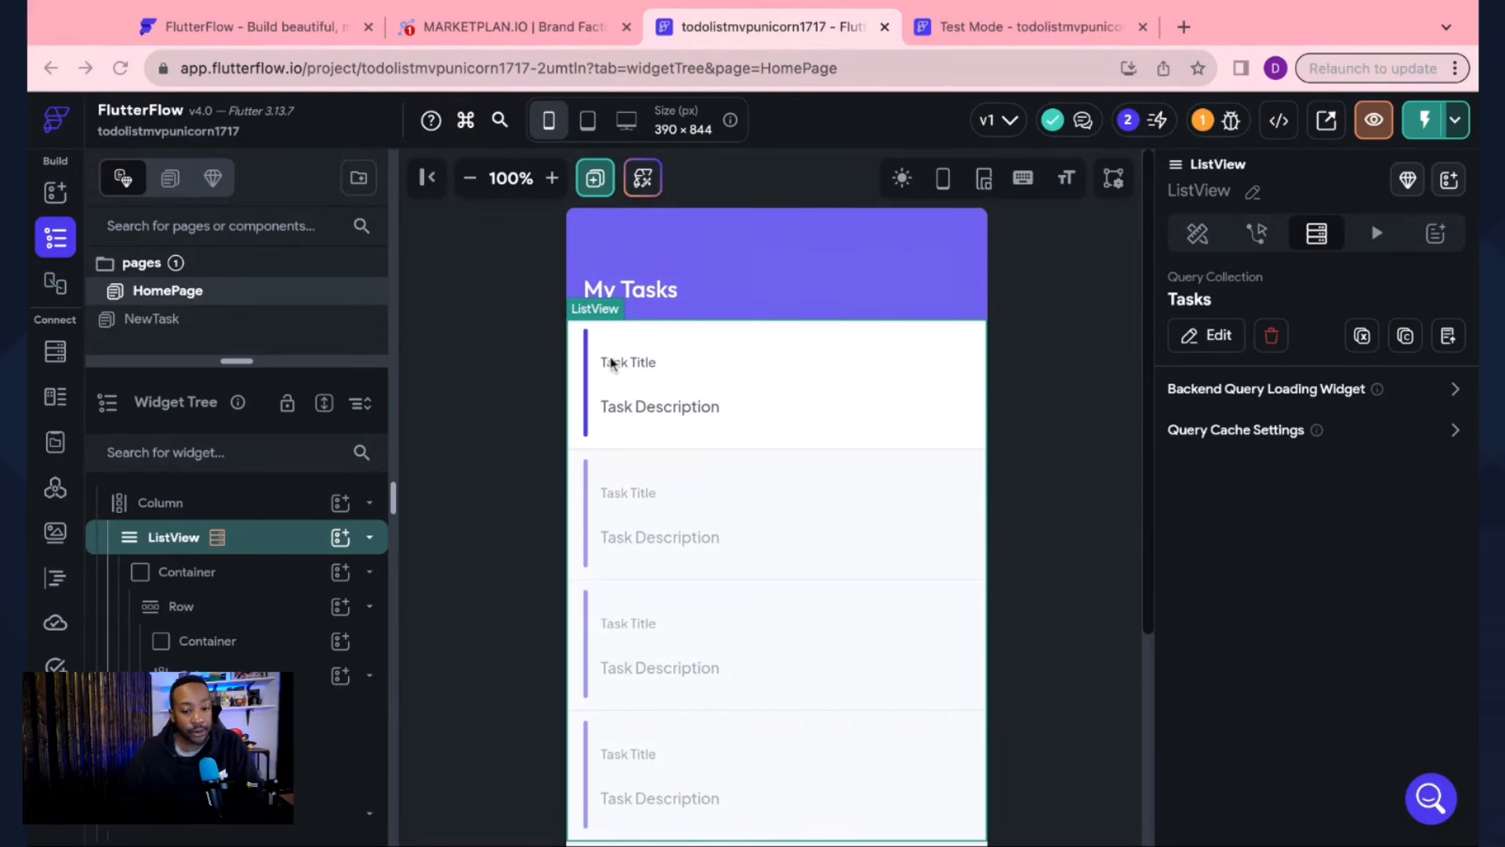
pyautogui.click(628, 370)
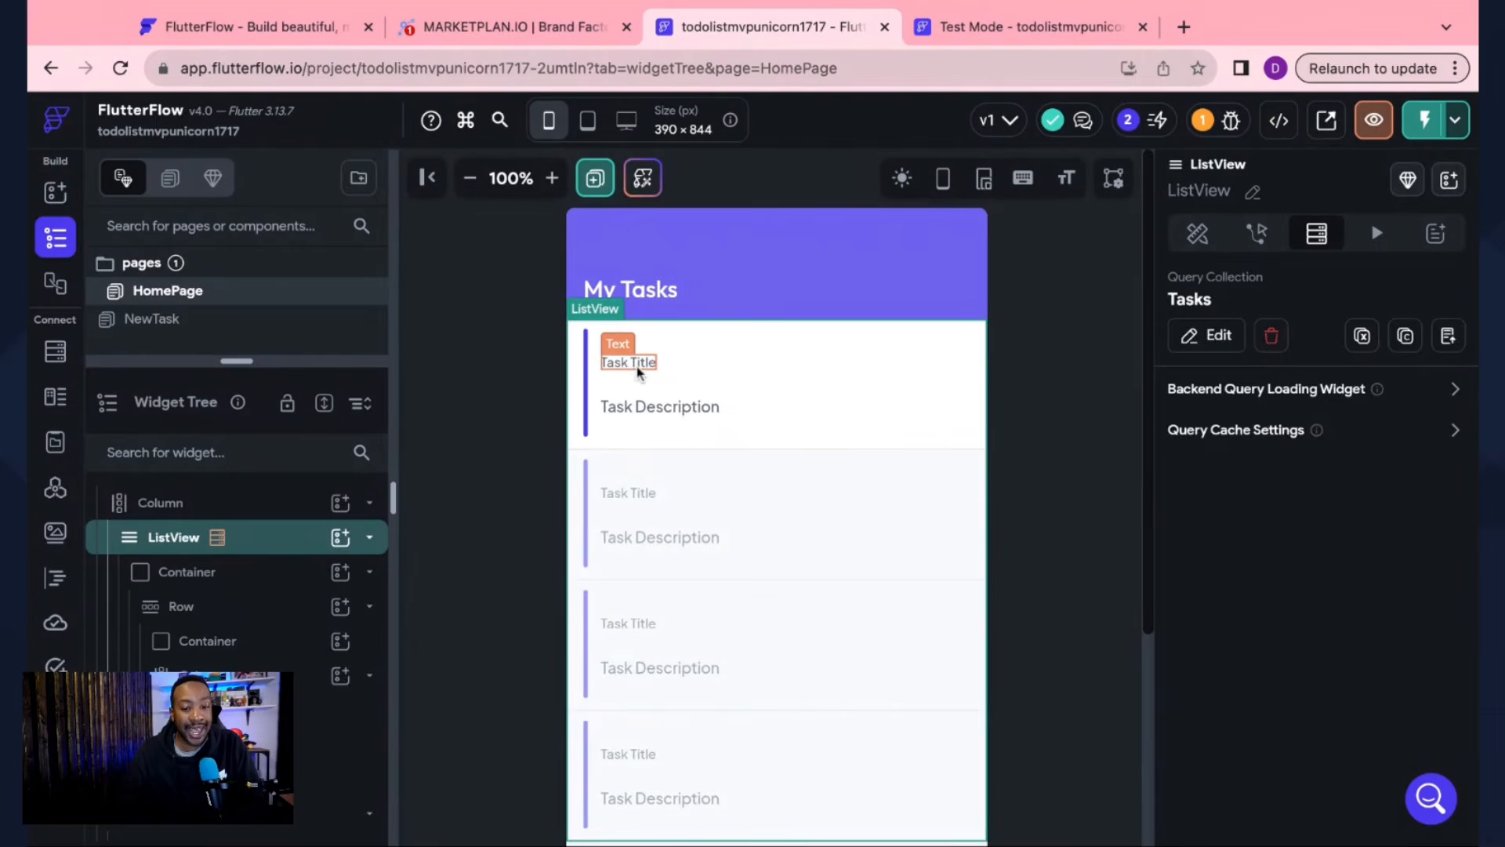
pyautogui.click(639, 374)
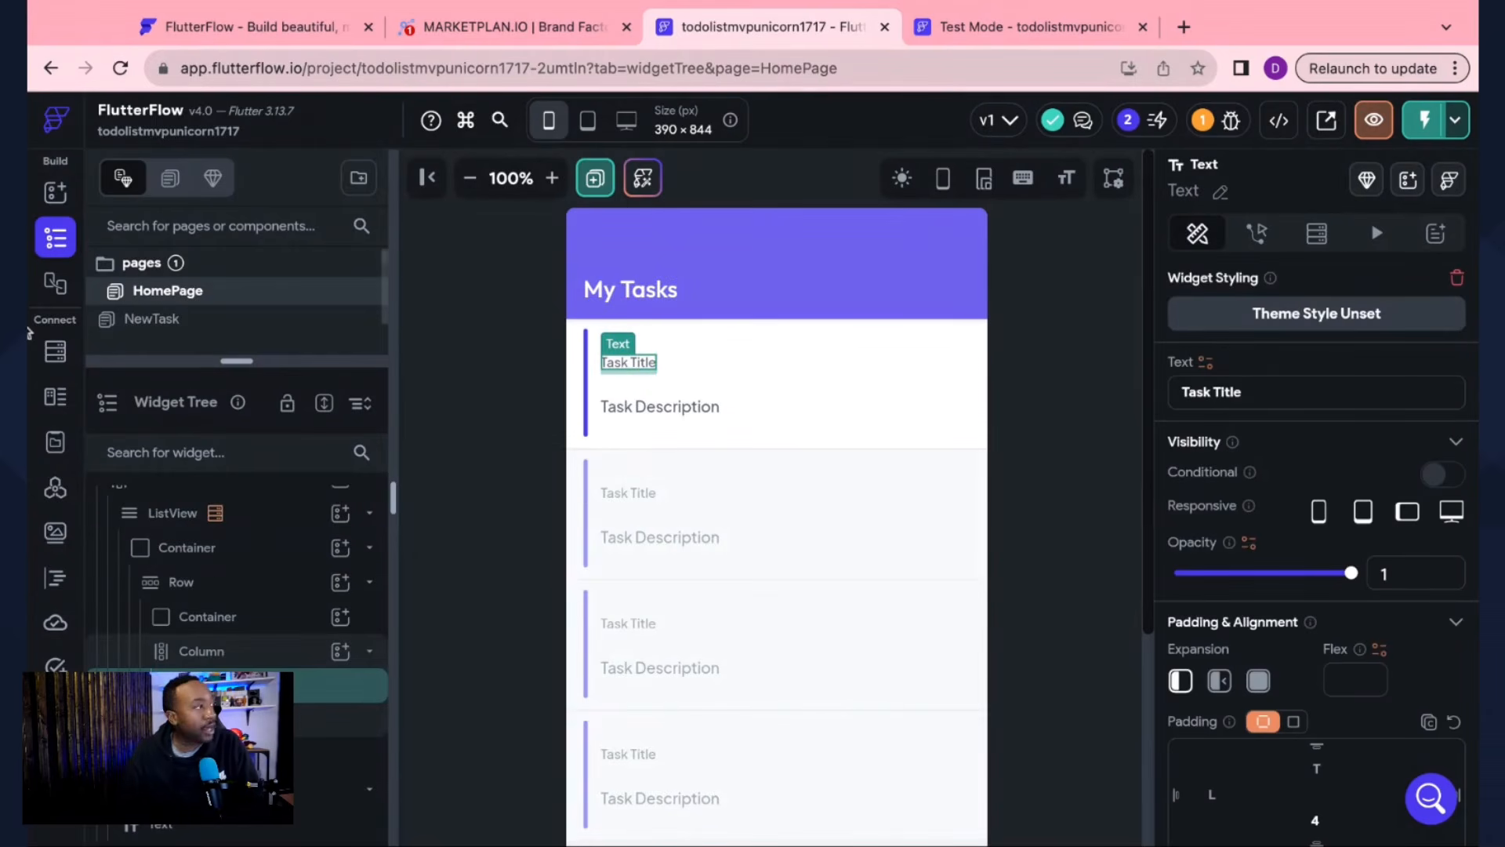
pyautogui.click(30, 332)
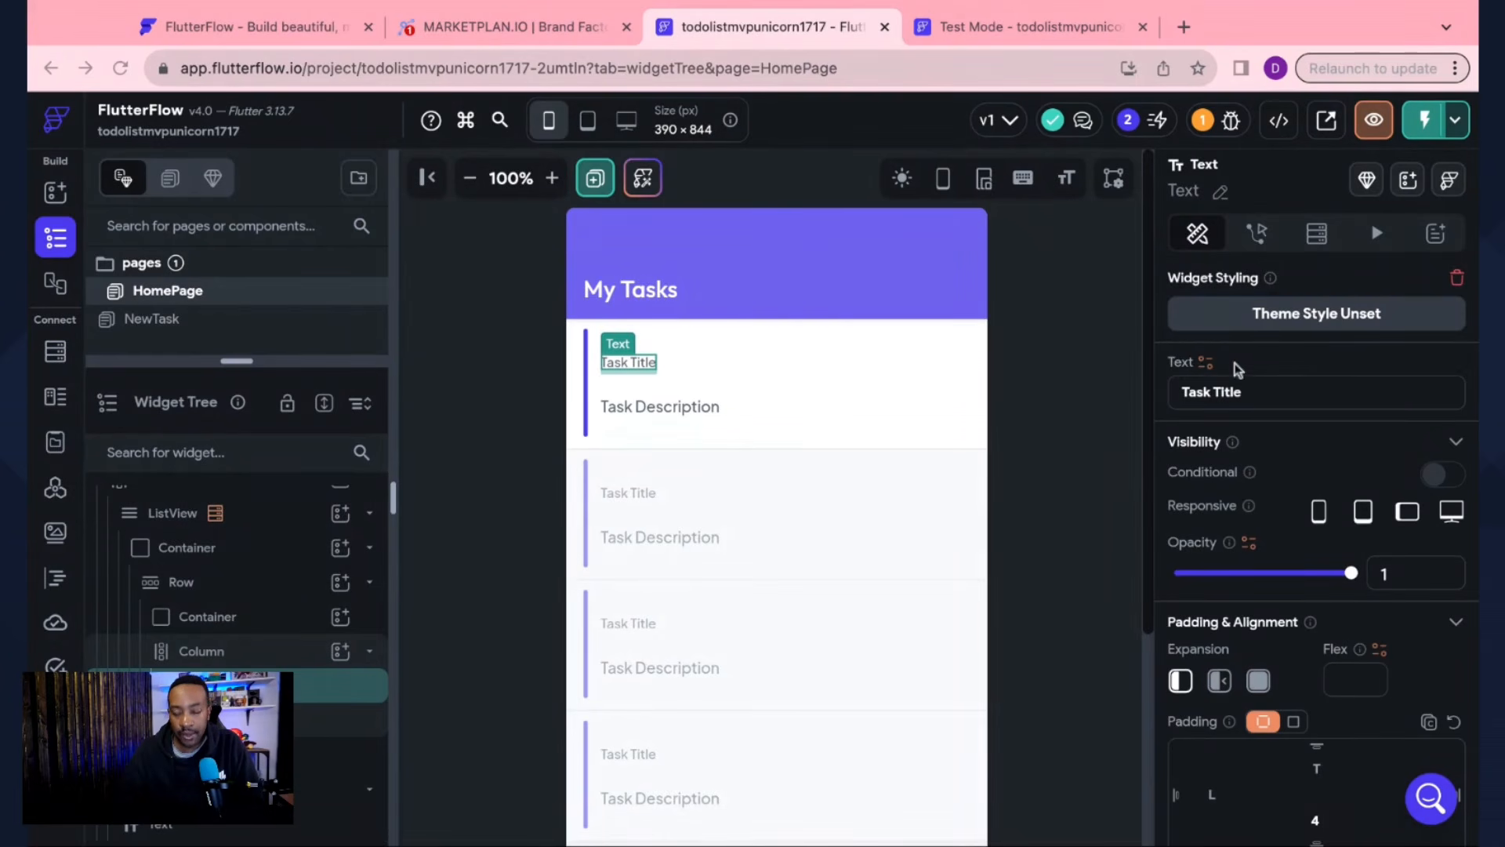
pyautogui.click(1190, 369)
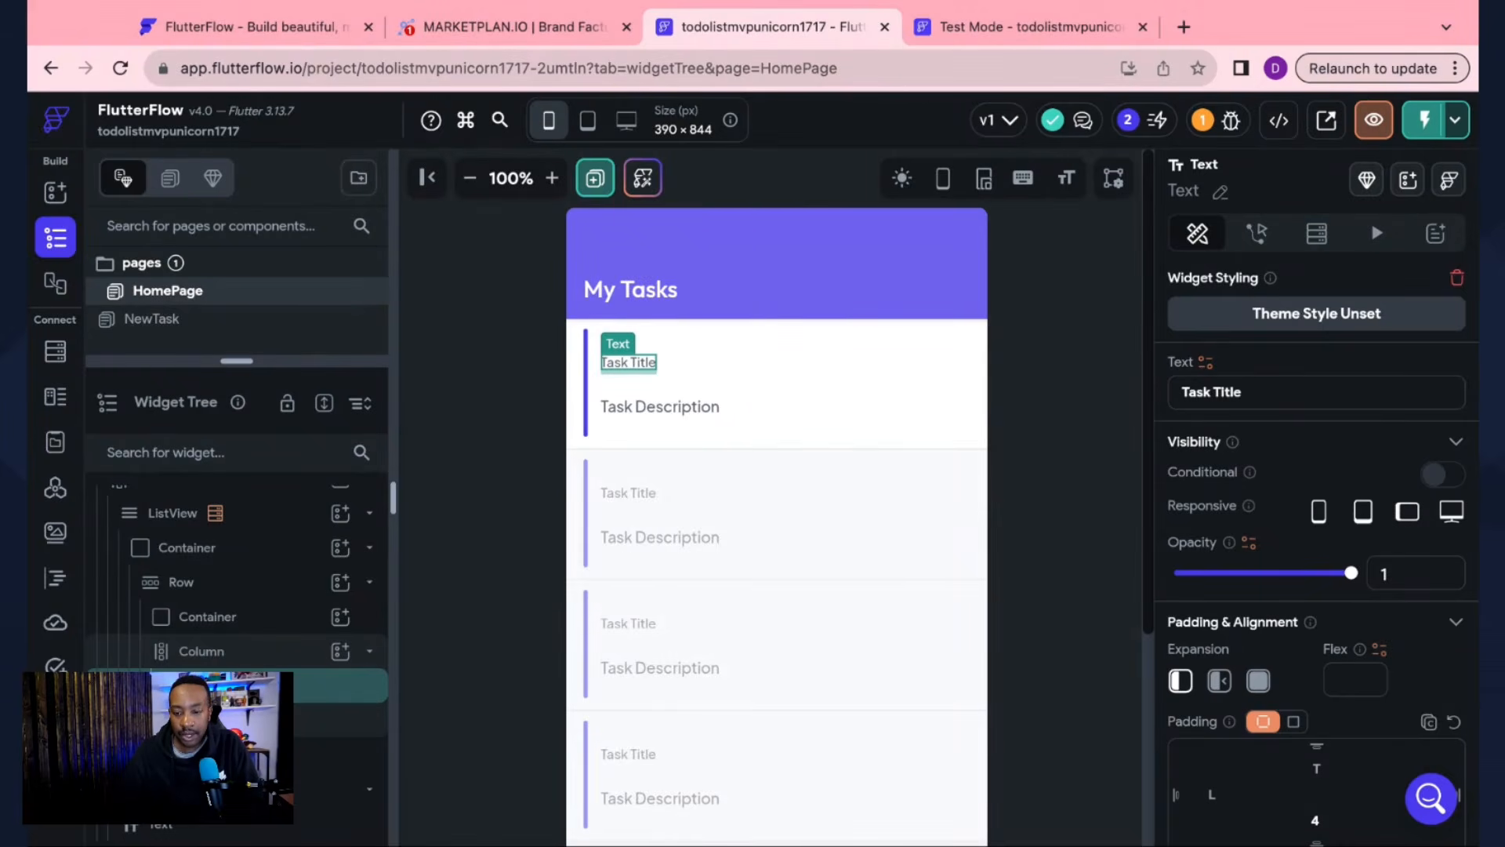
pyautogui.click(1206, 362)
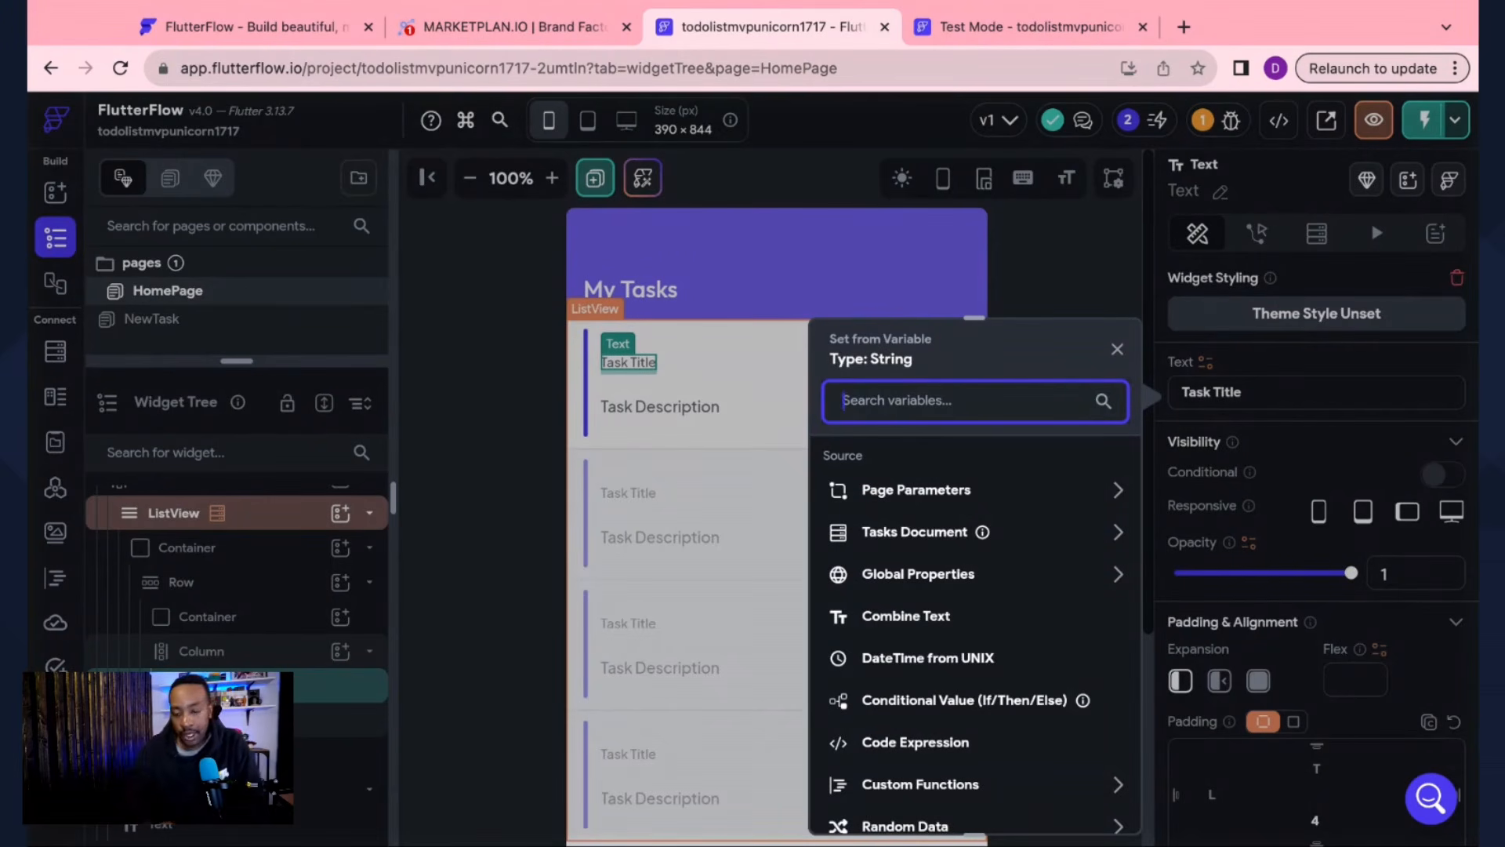
pyautogui.click(1118, 532)
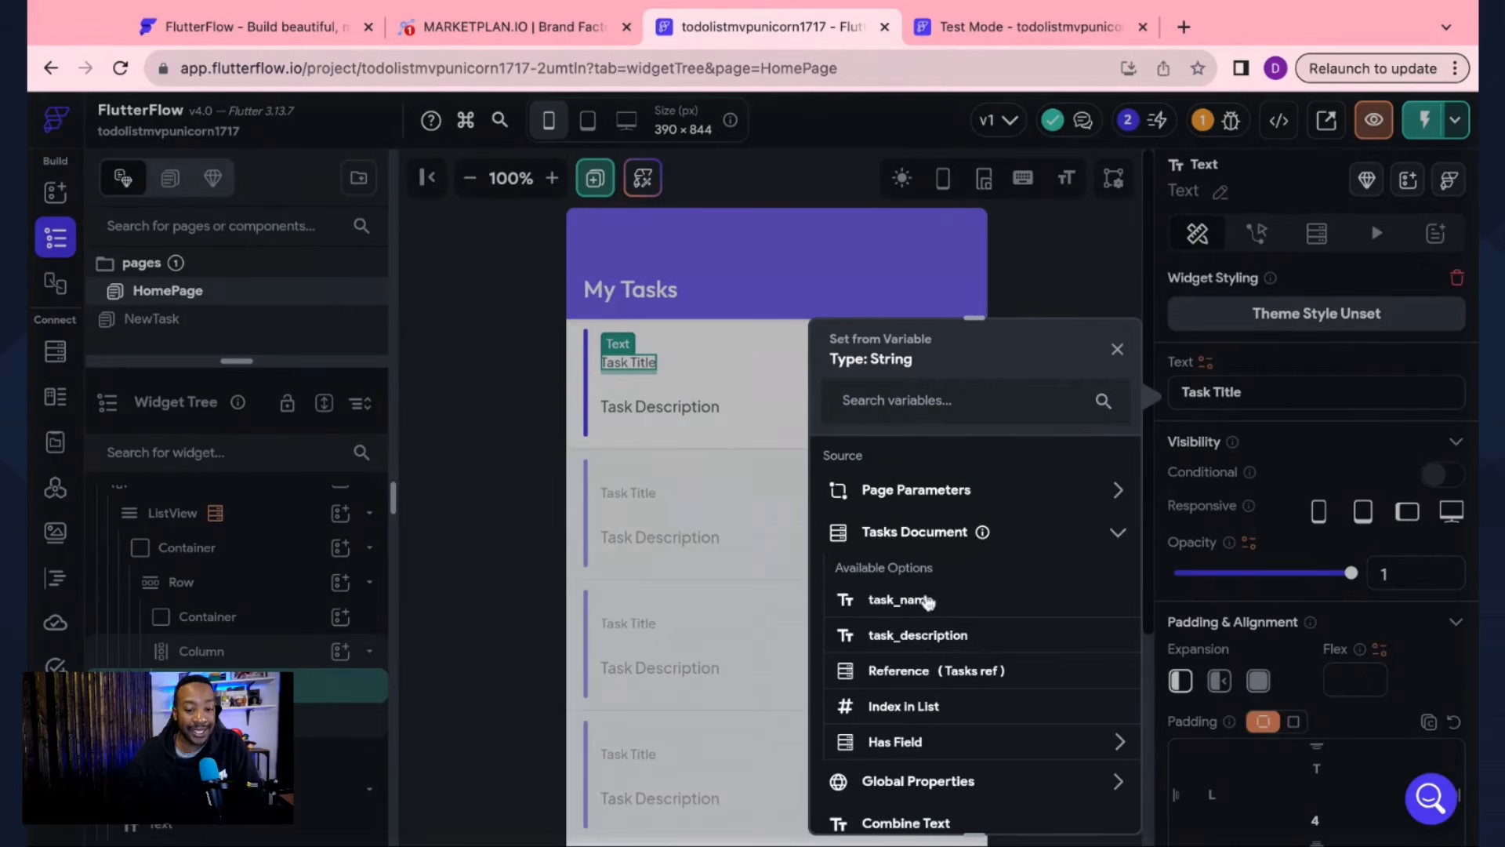
pyautogui.click(900, 599)
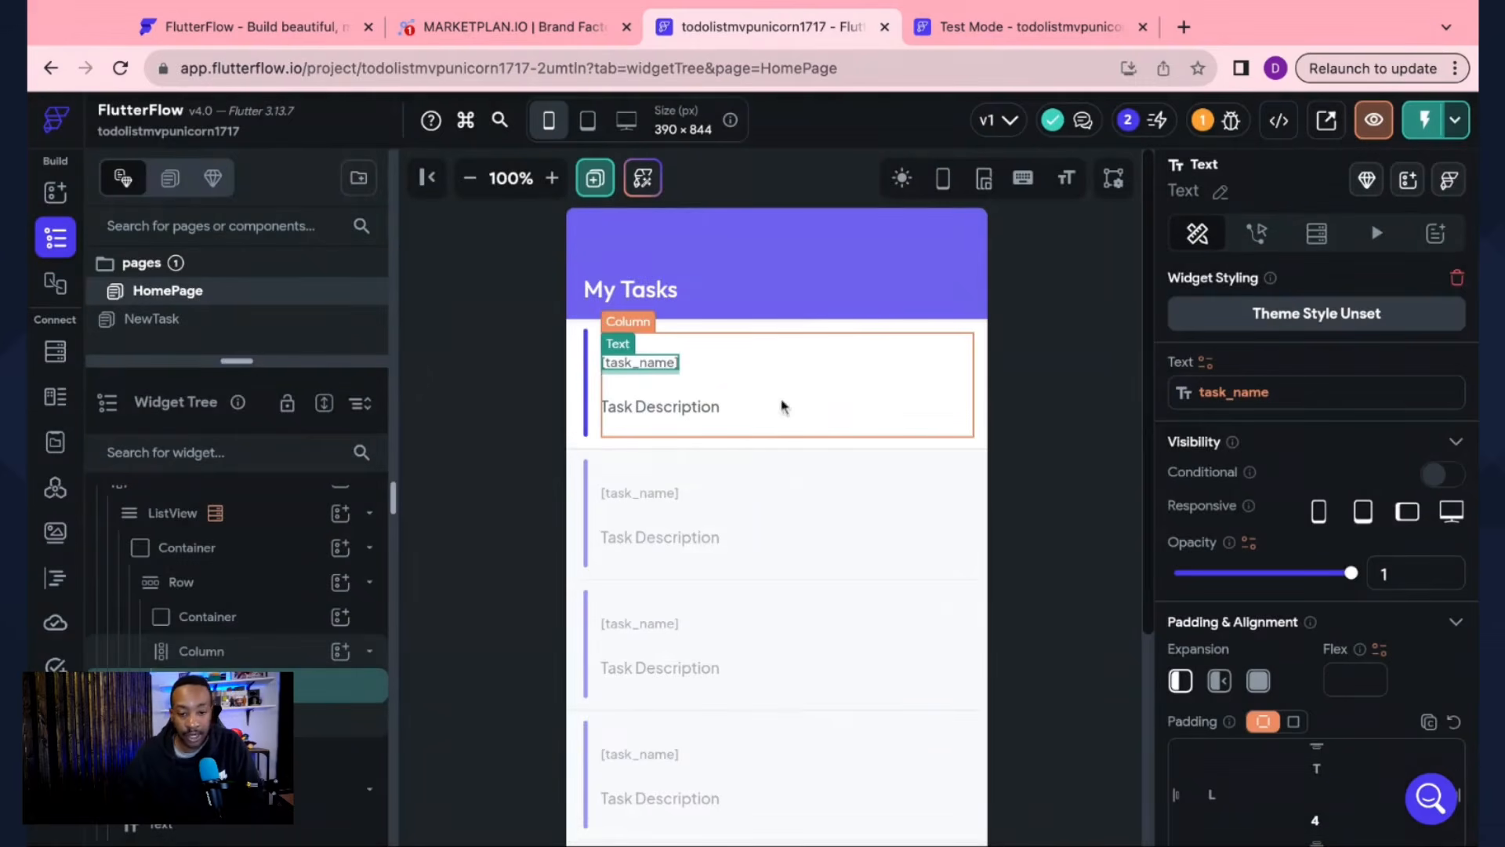
# Step: Bind the task card's description text to task_description
pyautogui.click(552, 178)
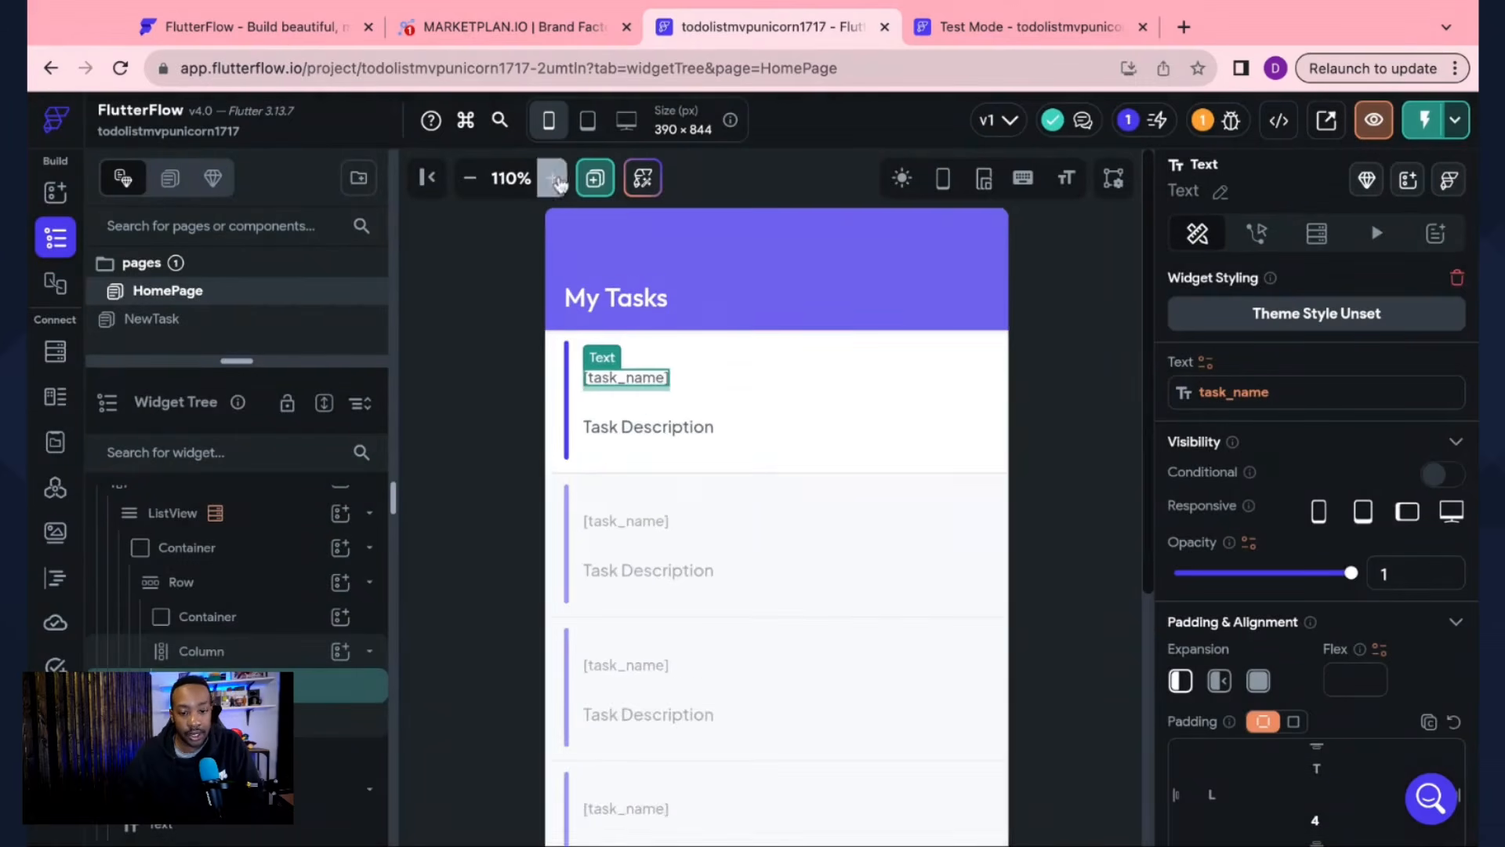
pyautogui.click(552, 178)
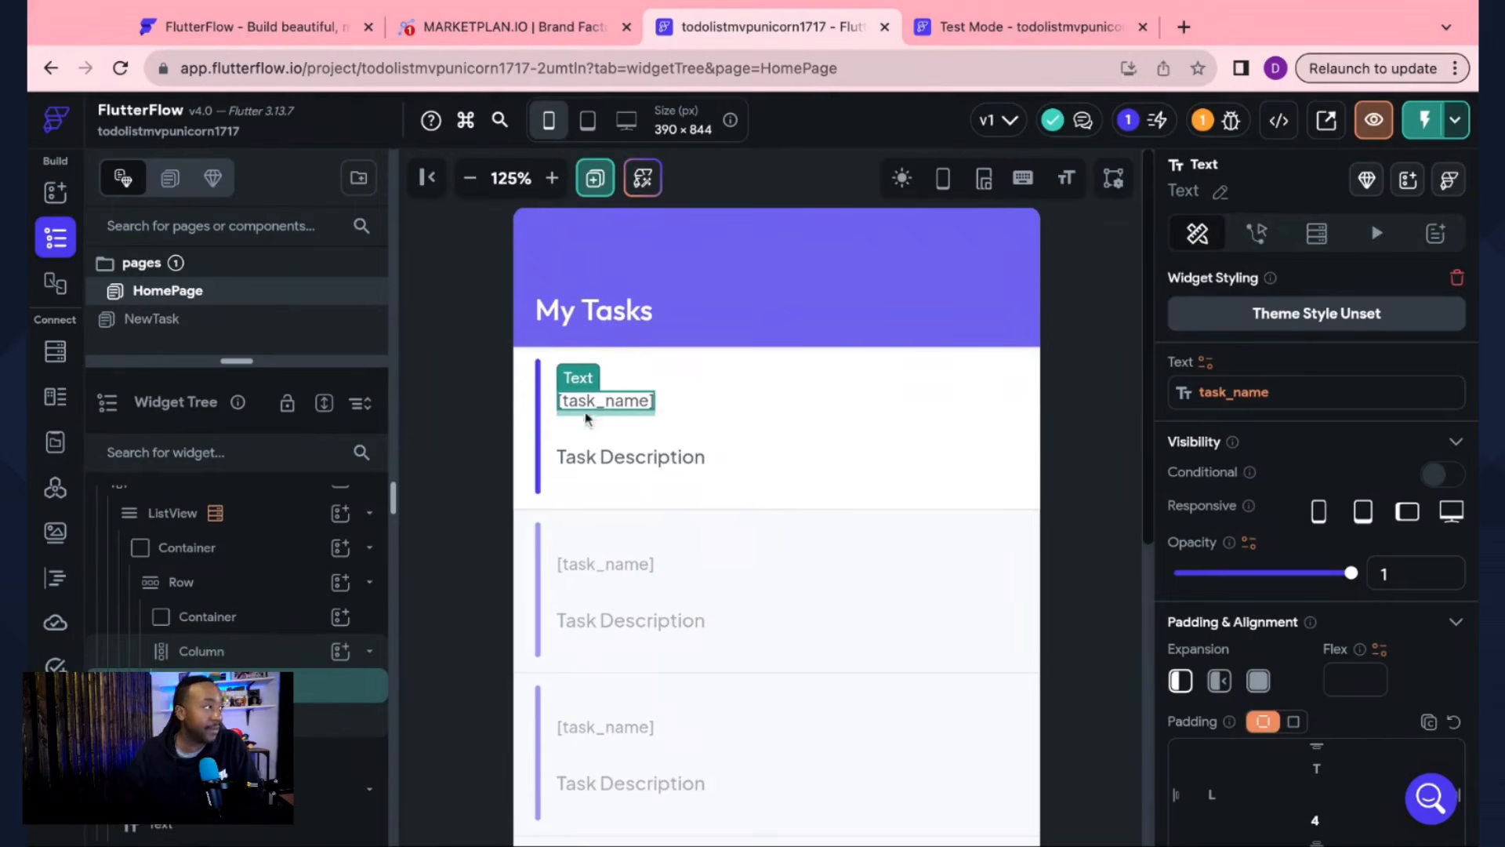
pyautogui.click(610, 460)
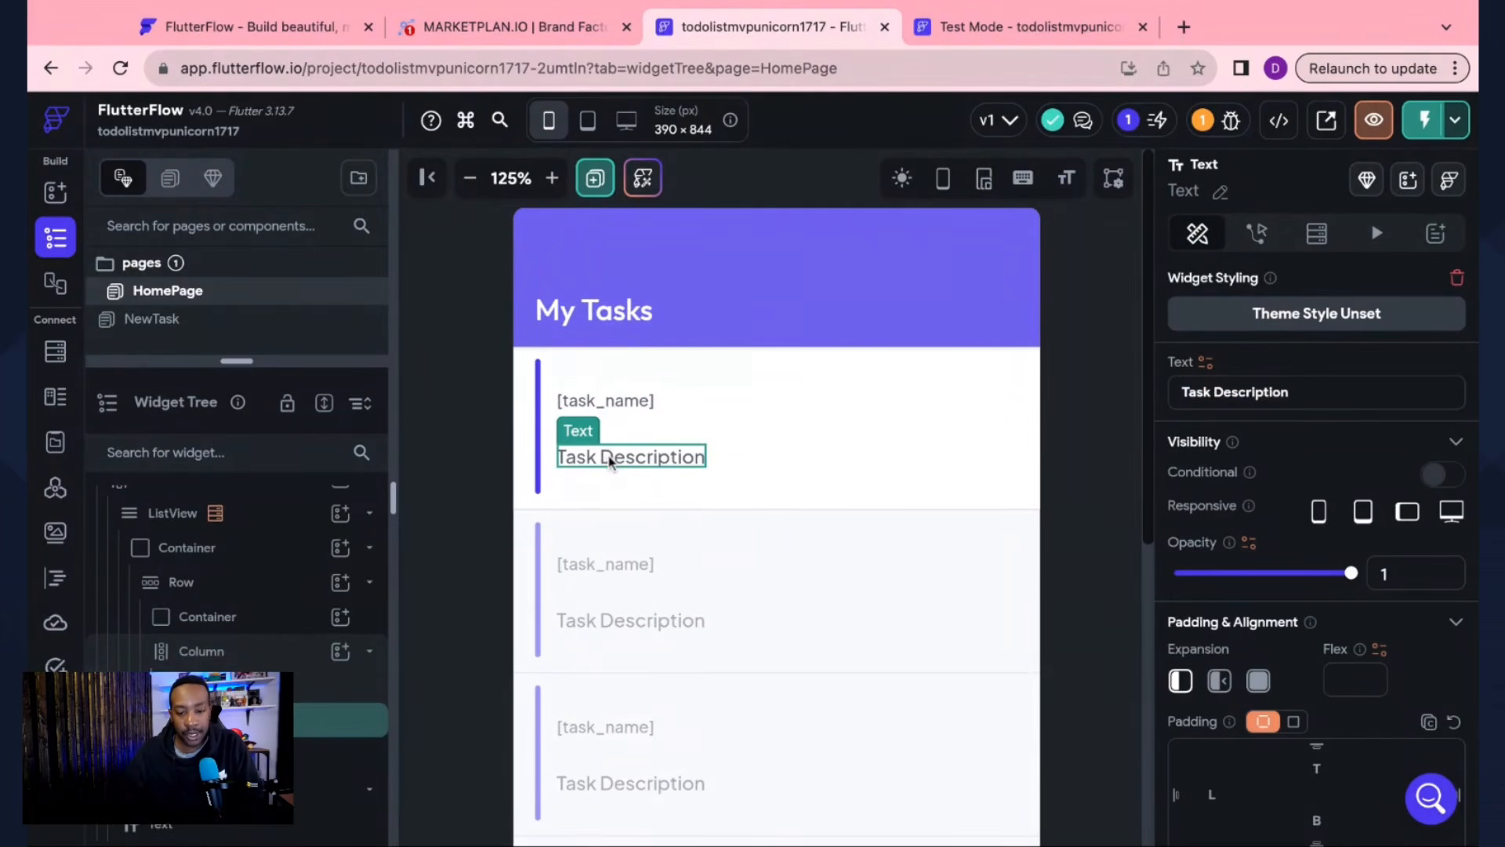
pyautogui.click(1206, 365)
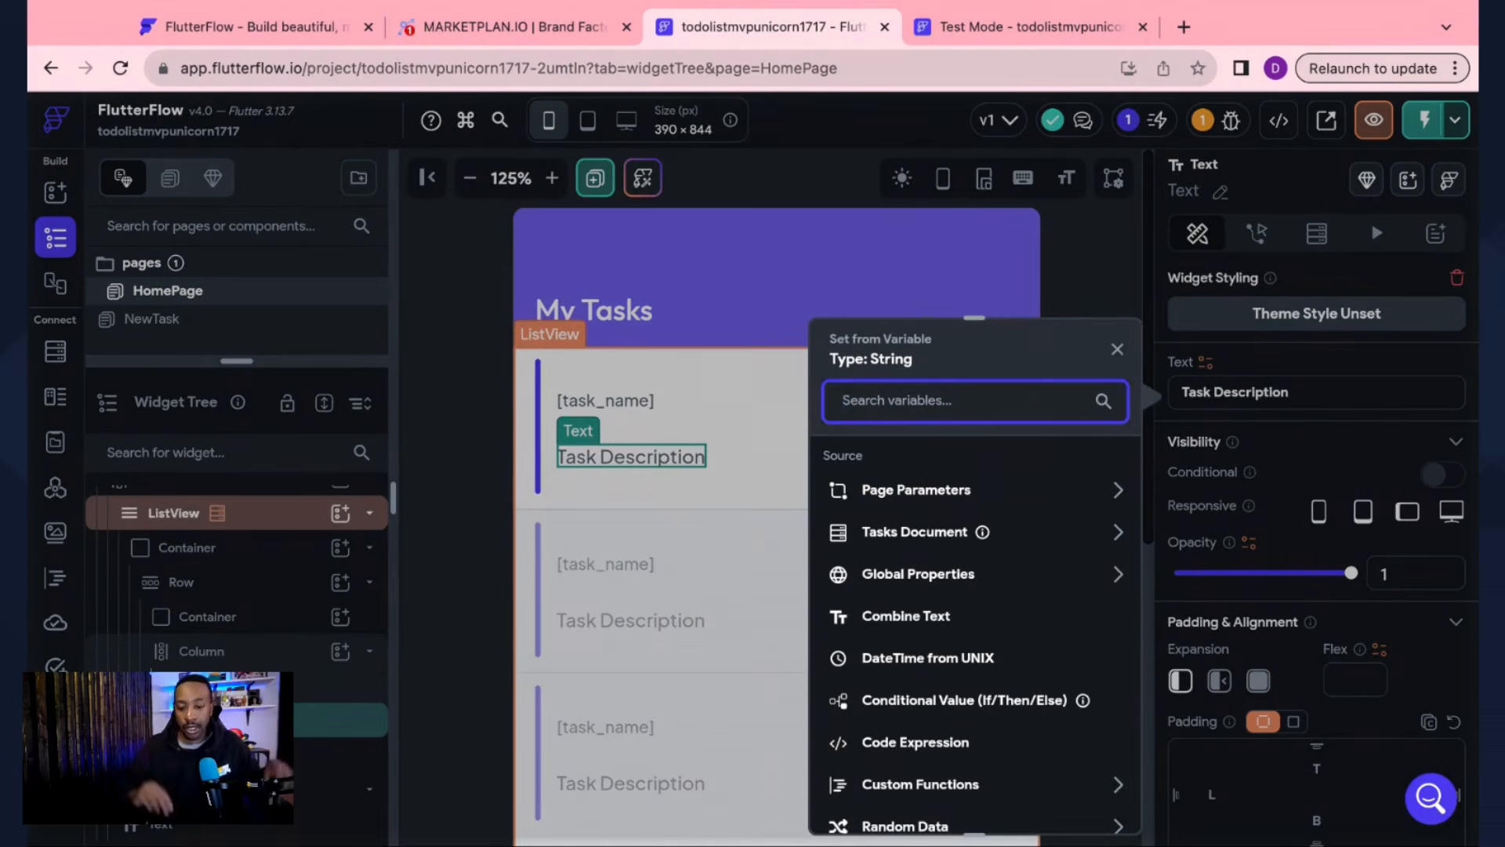
pyautogui.click(925, 532)
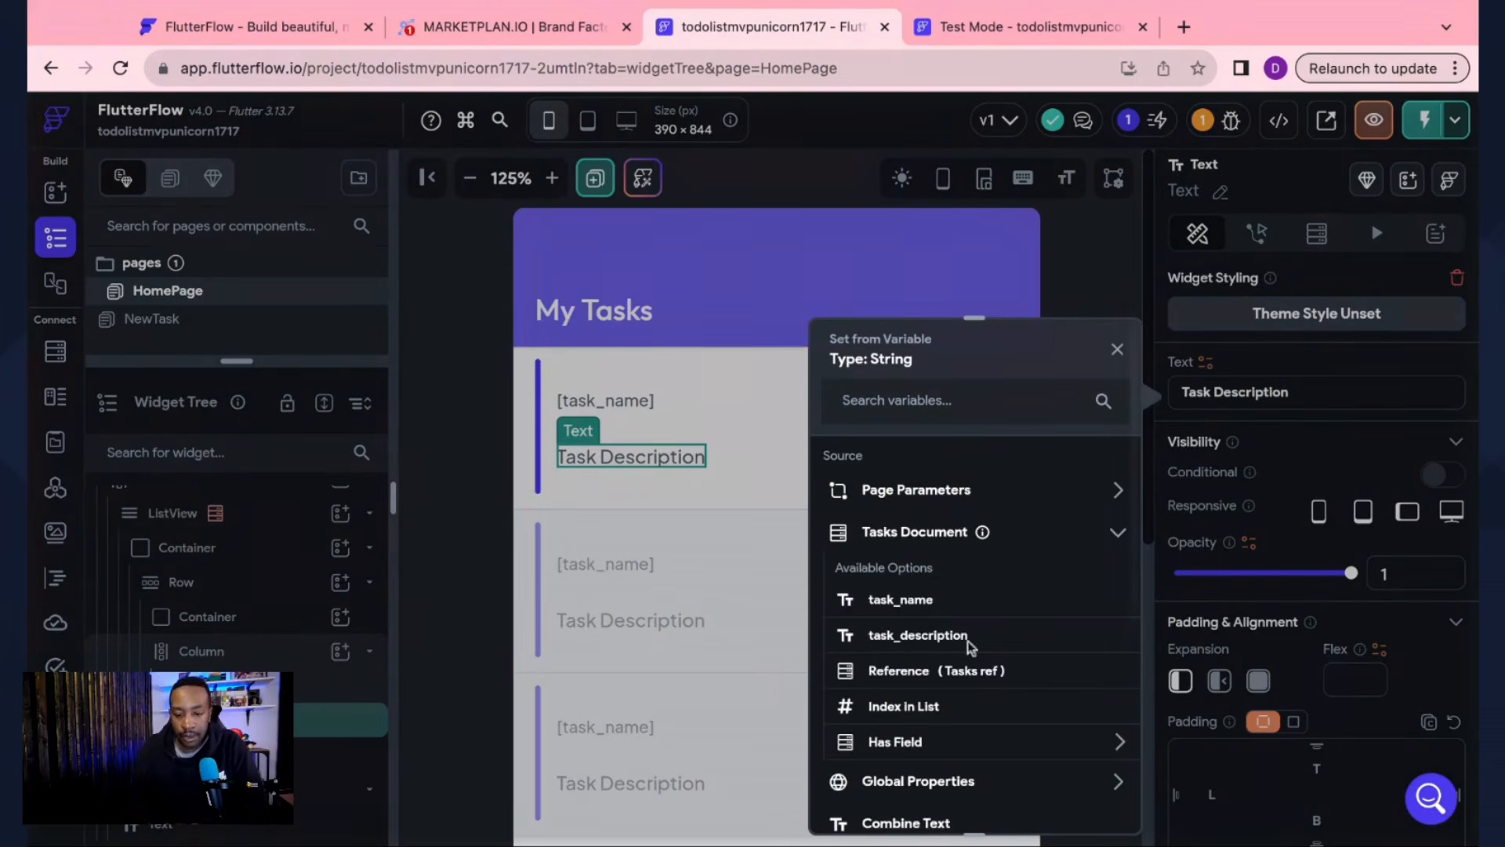
pyautogui.click(949, 634)
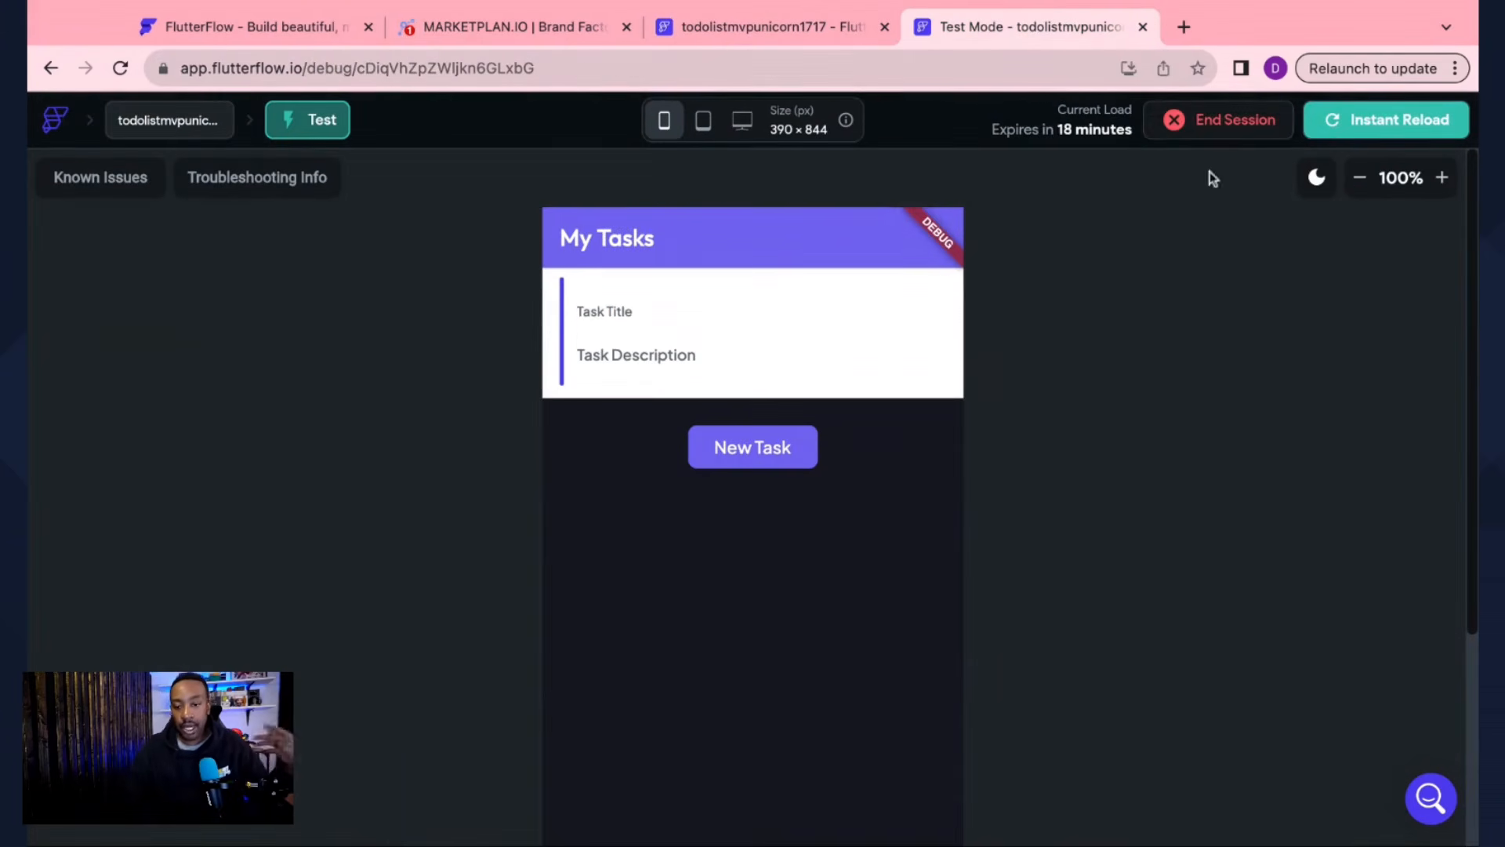
# Step: Instant-reload the test app to view the task list, then return to the HomePage editor
pyautogui.click(1368, 121)
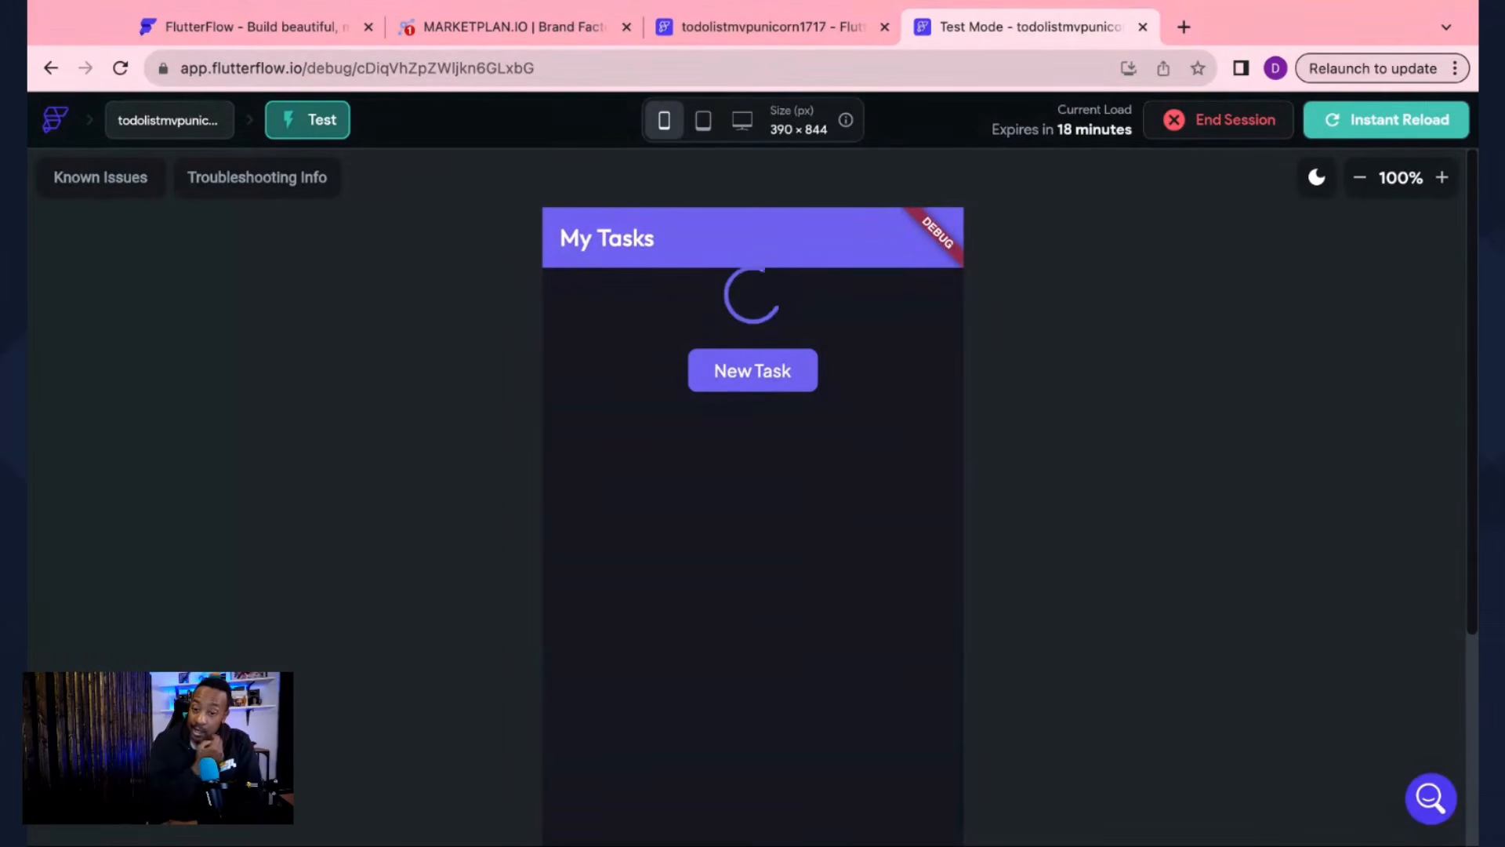
pyautogui.scroll(-5, 1137, 345)
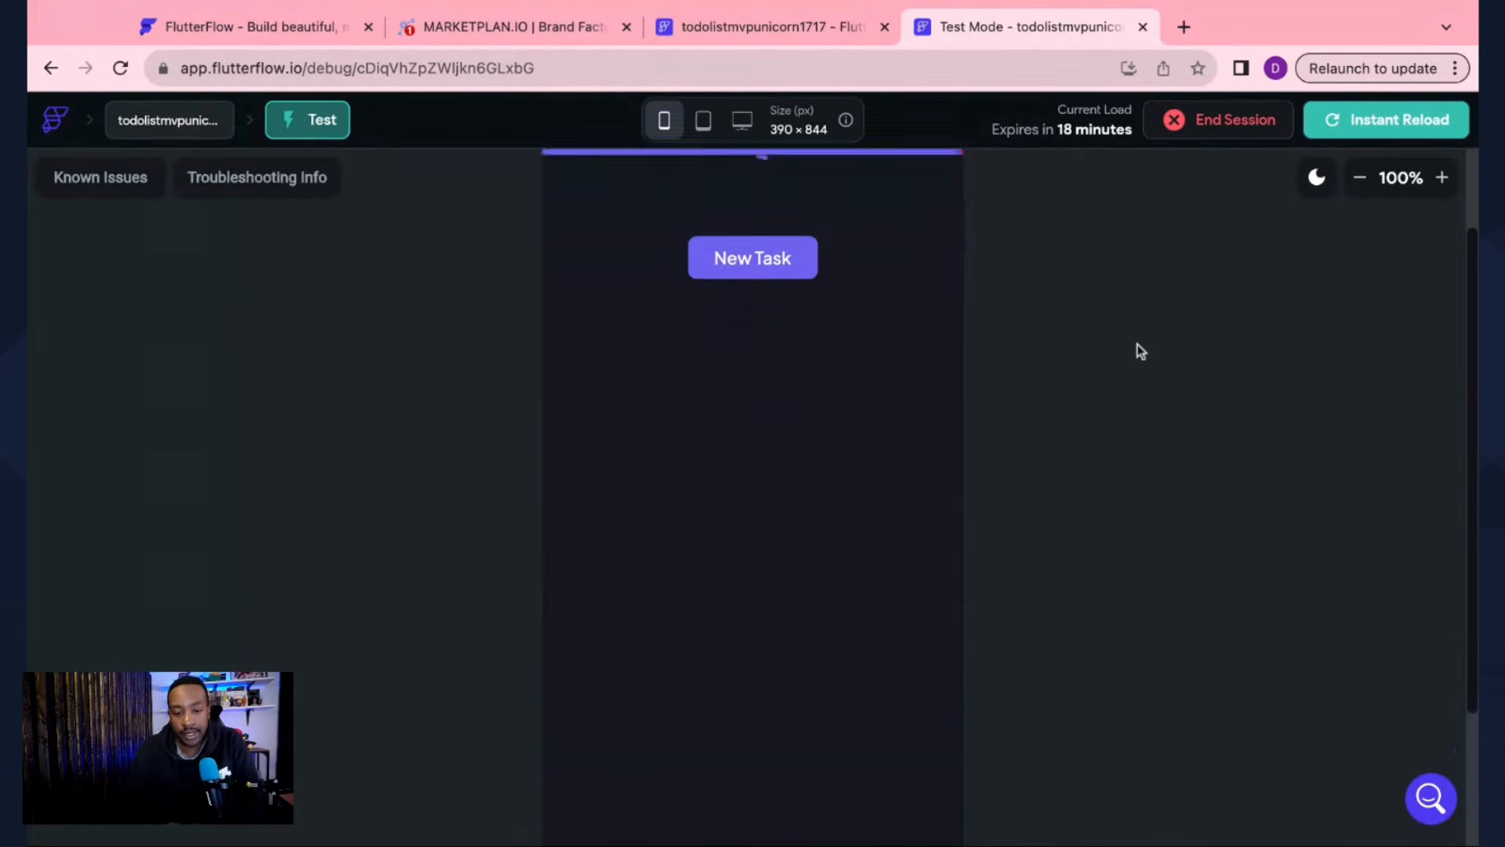
pyautogui.scroll(5, 1137, 345)
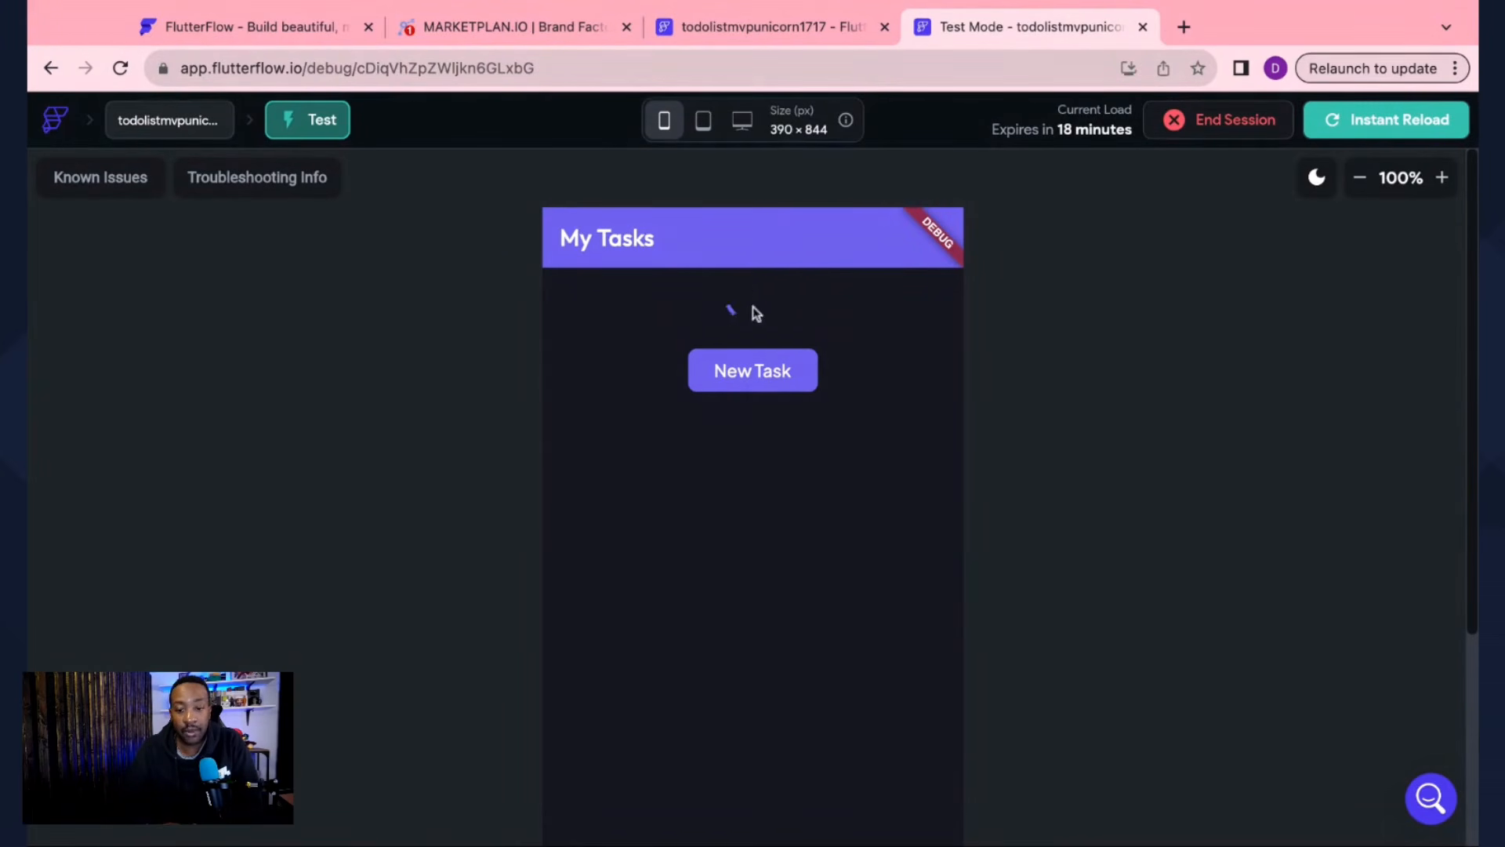
pyautogui.click(747, 30)
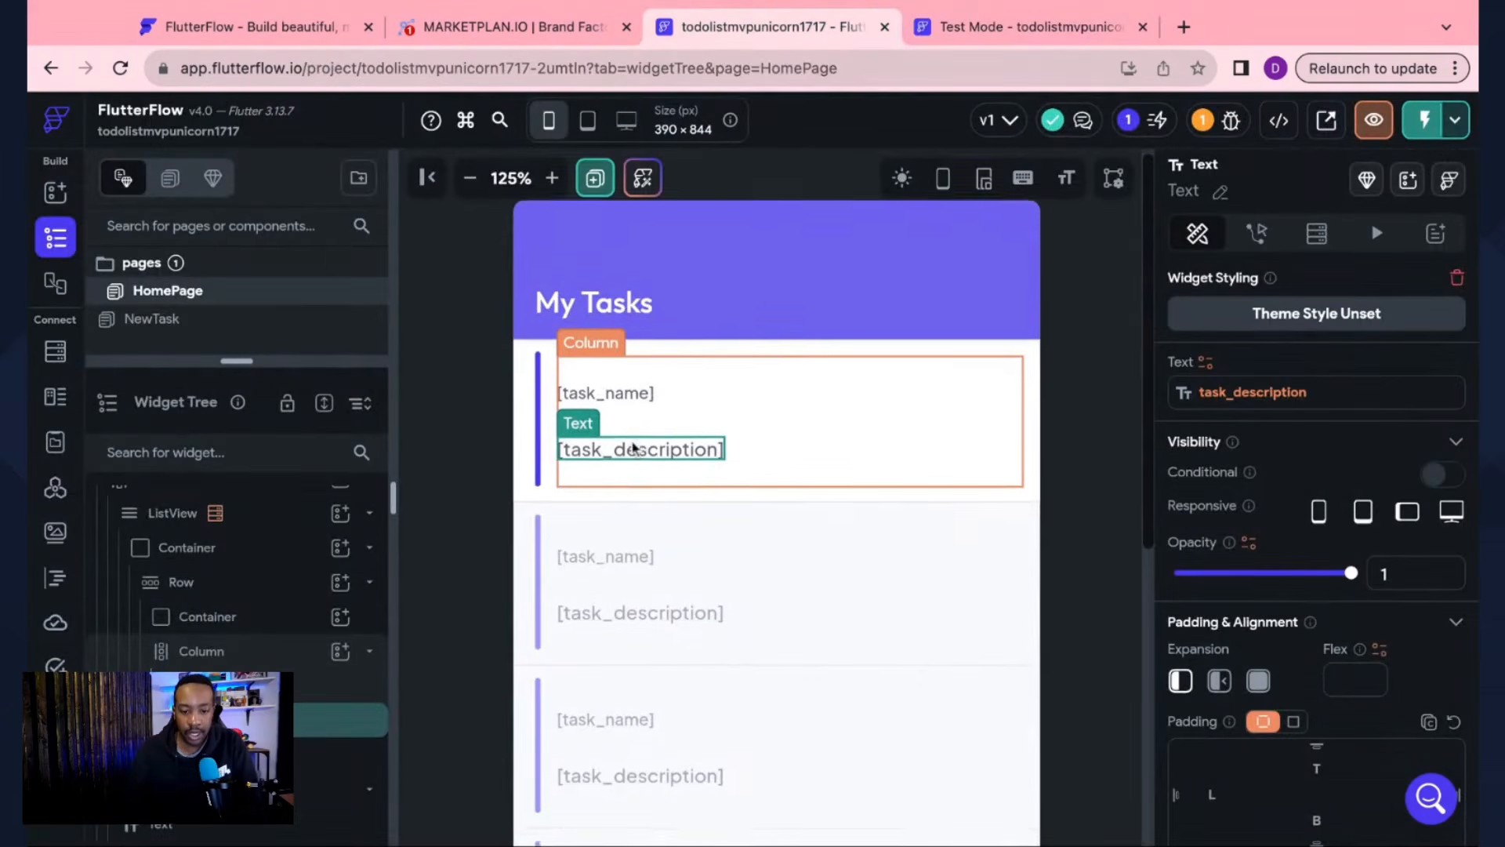
# Step: Confirm the New Task button's action navigates to NewTask, then open the NewTask page
pyautogui.scroll(-5, 633, 448)
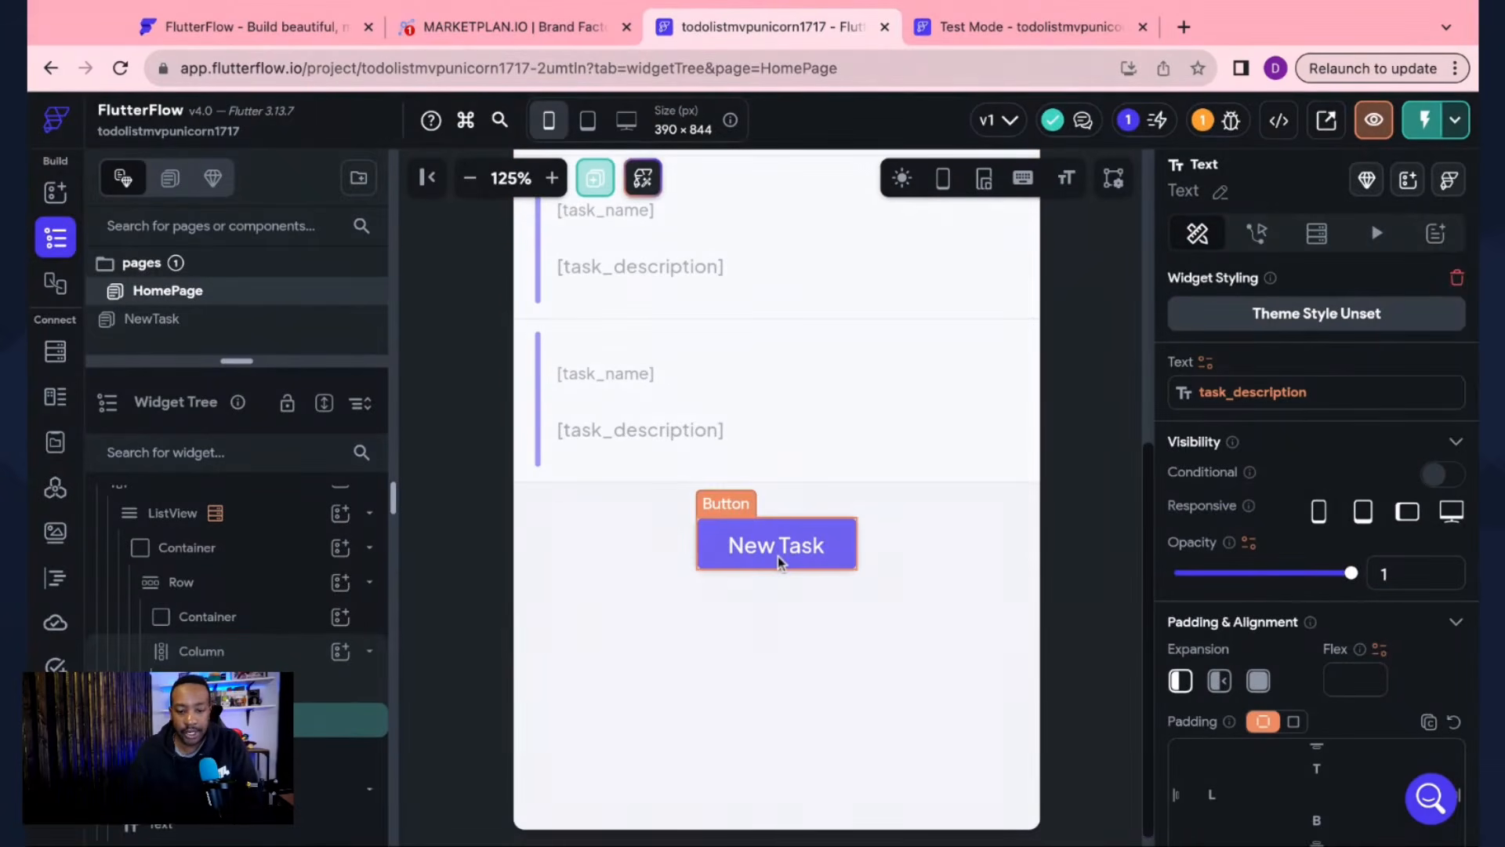
pyautogui.click(780, 561)
pyautogui.click(1379, 355)
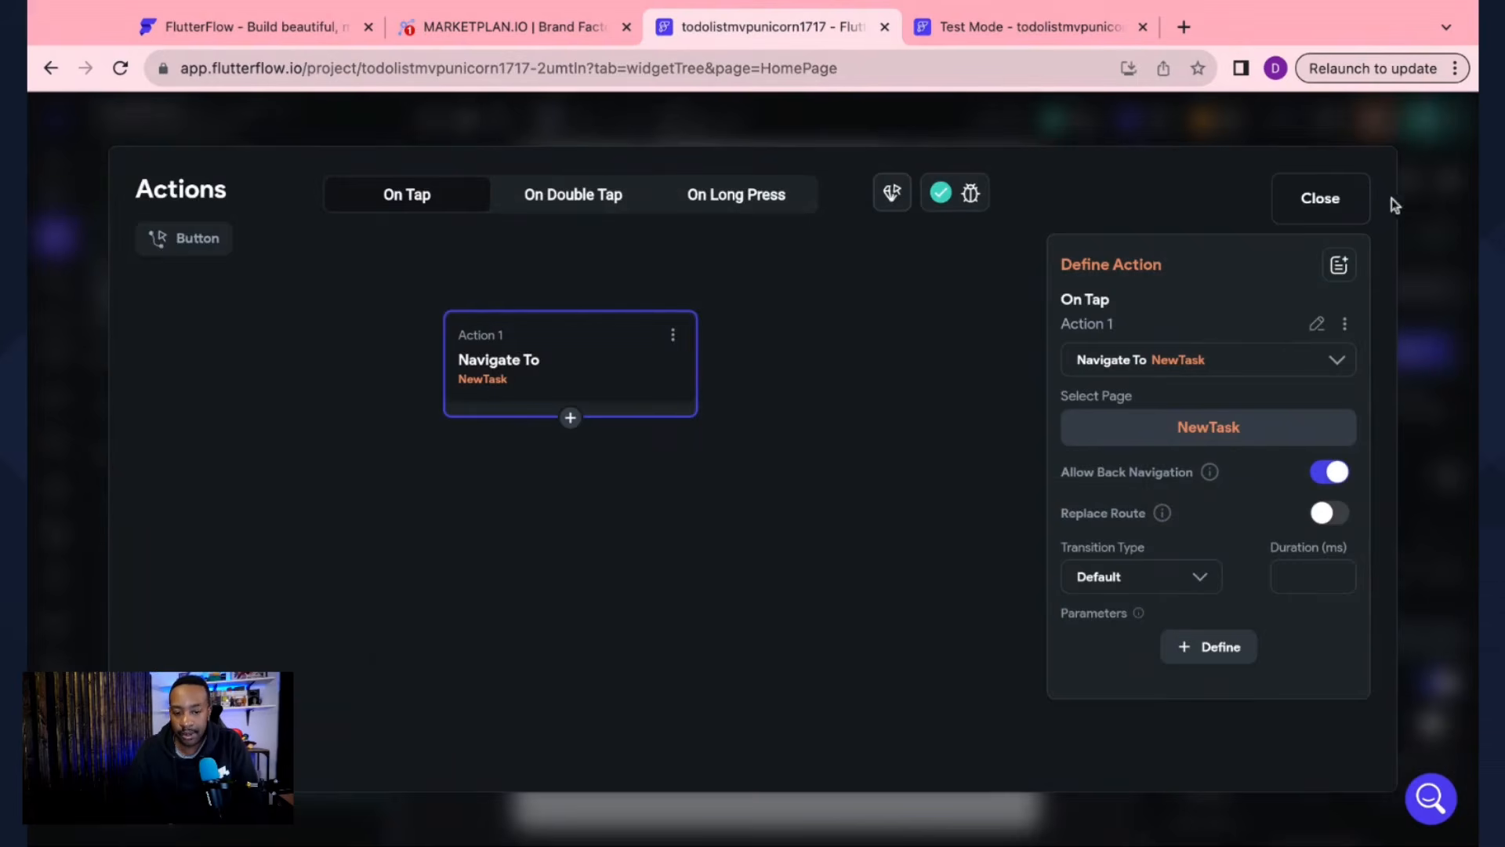
pyautogui.click(1337, 198)
pyautogui.click(129, 321)
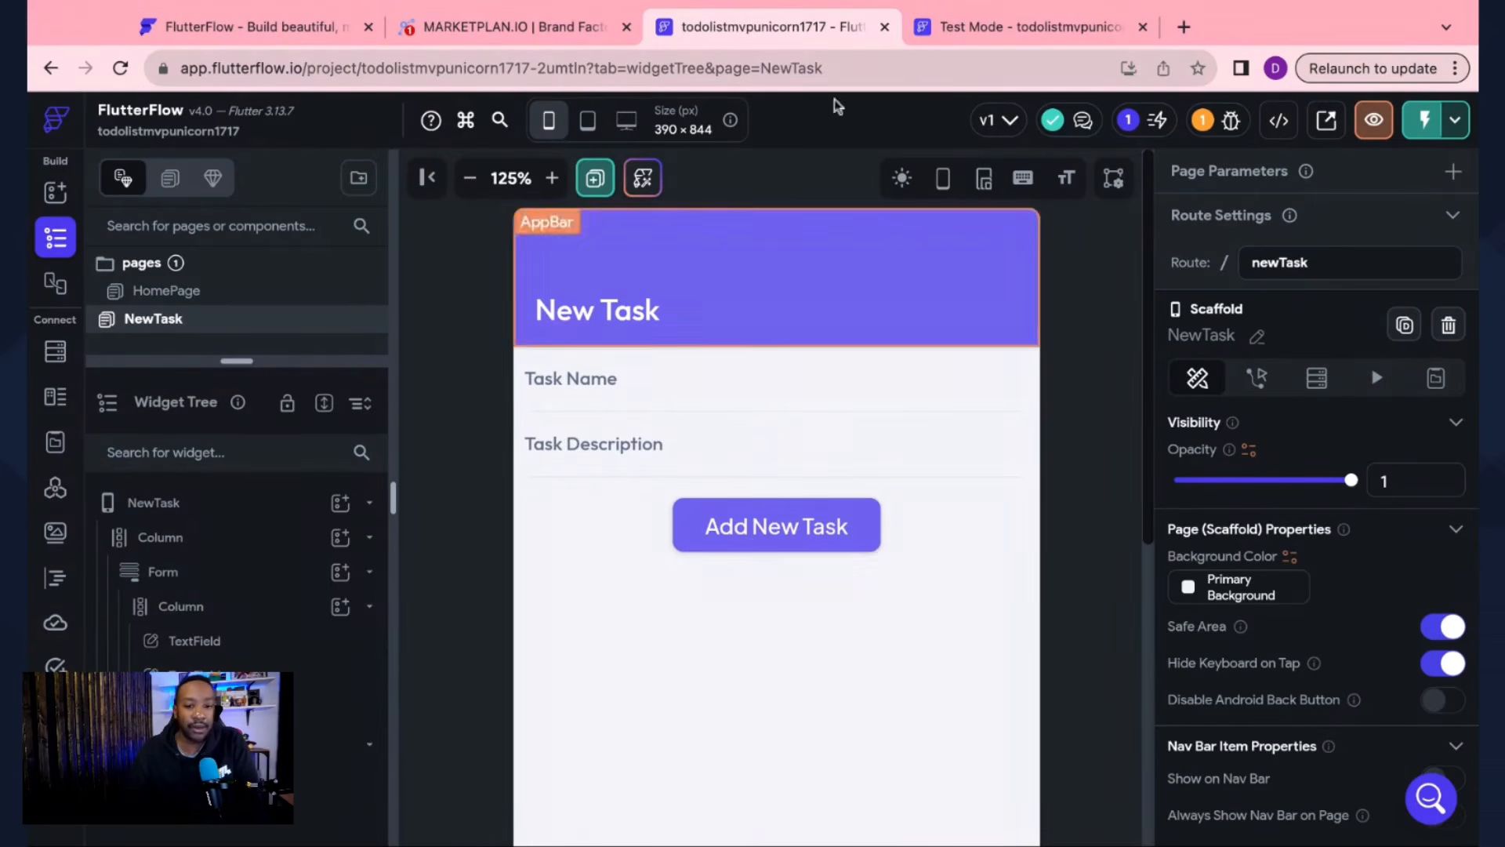
pyautogui.click(1020, 26)
# Step: Open the action flow of NewTask's Add New Task button
pyautogui.click(796, 35)
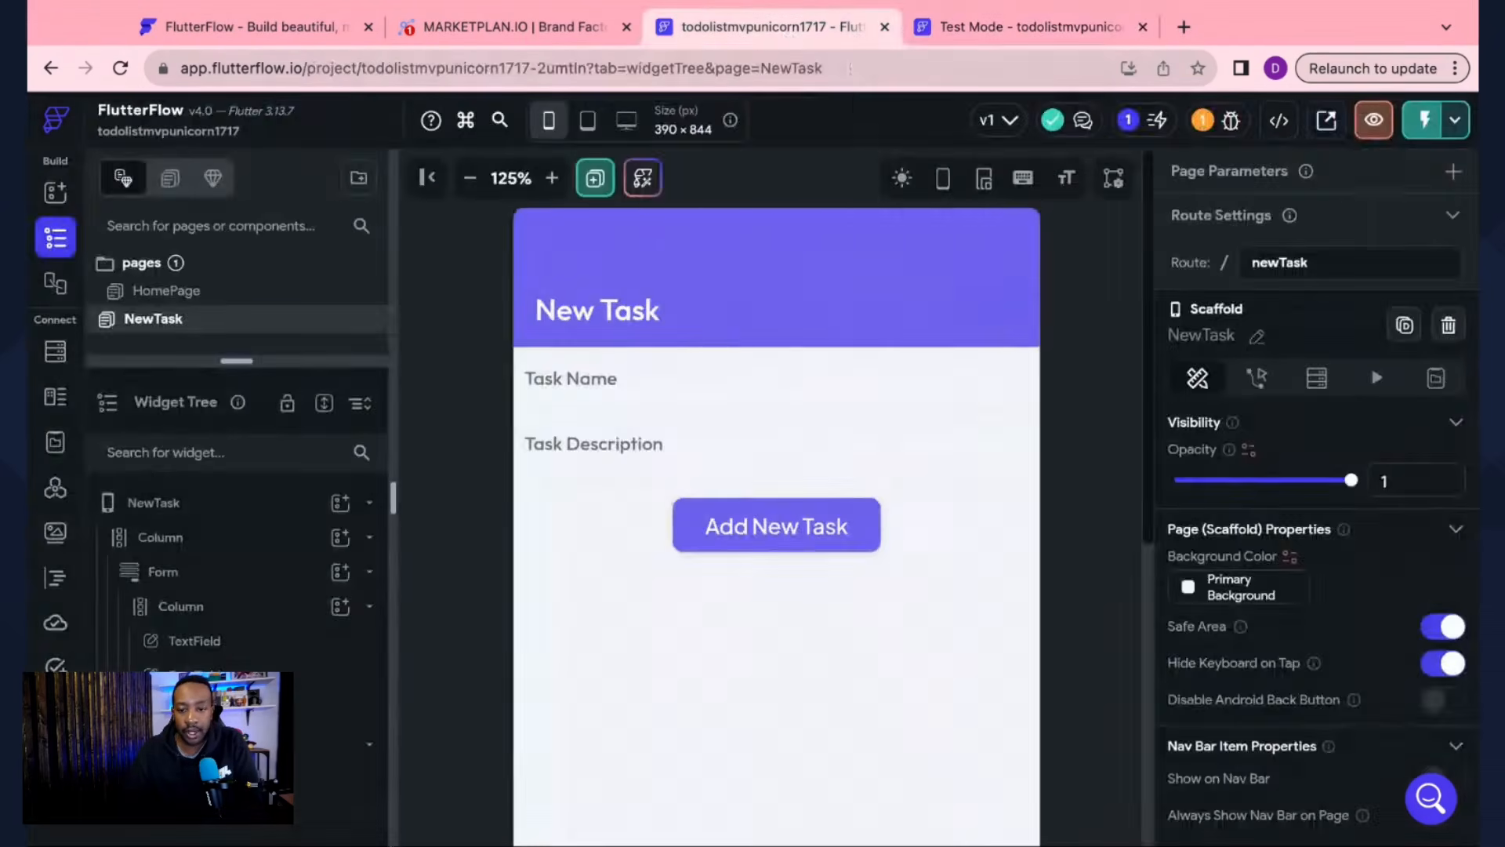
pyautogui.click(823, 543)
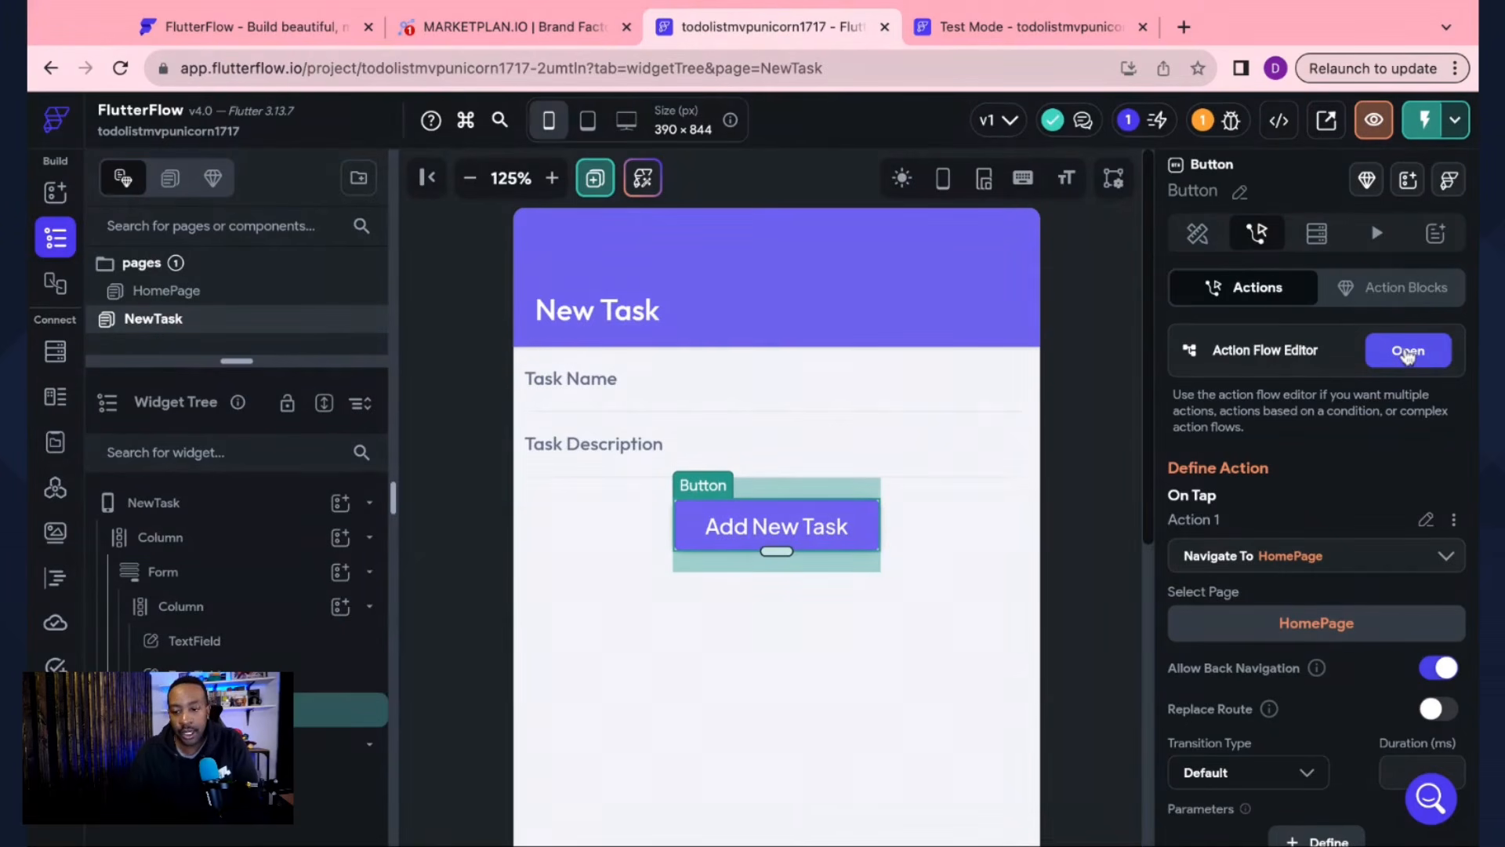
pyautogui.click(1408, 354)
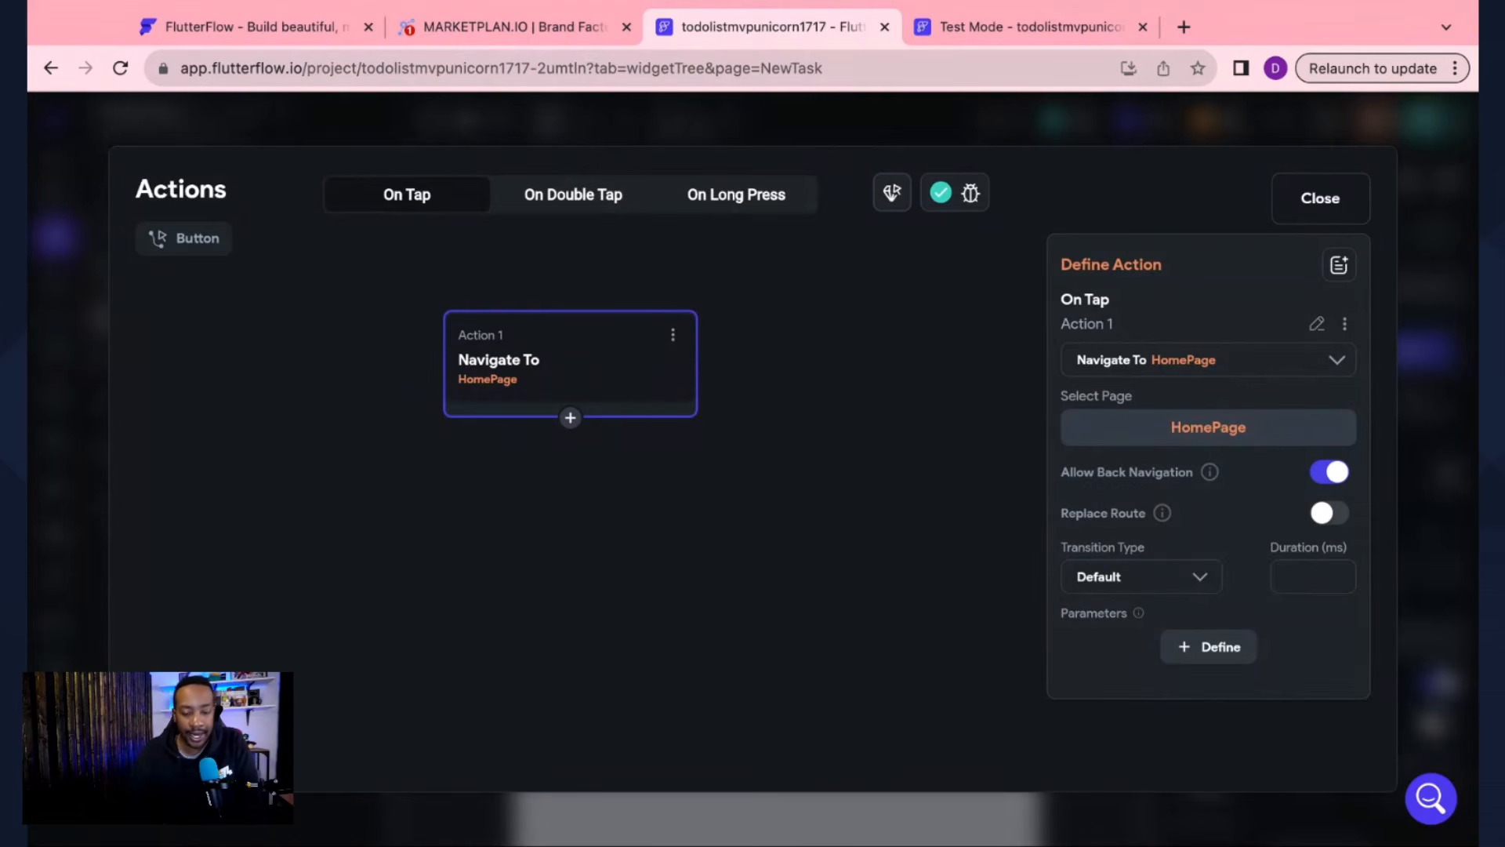
# Step: Add a Validate Form action on Form_1 as Action 1, before Navigate To HomePage
pyautogui.click(570, 418)
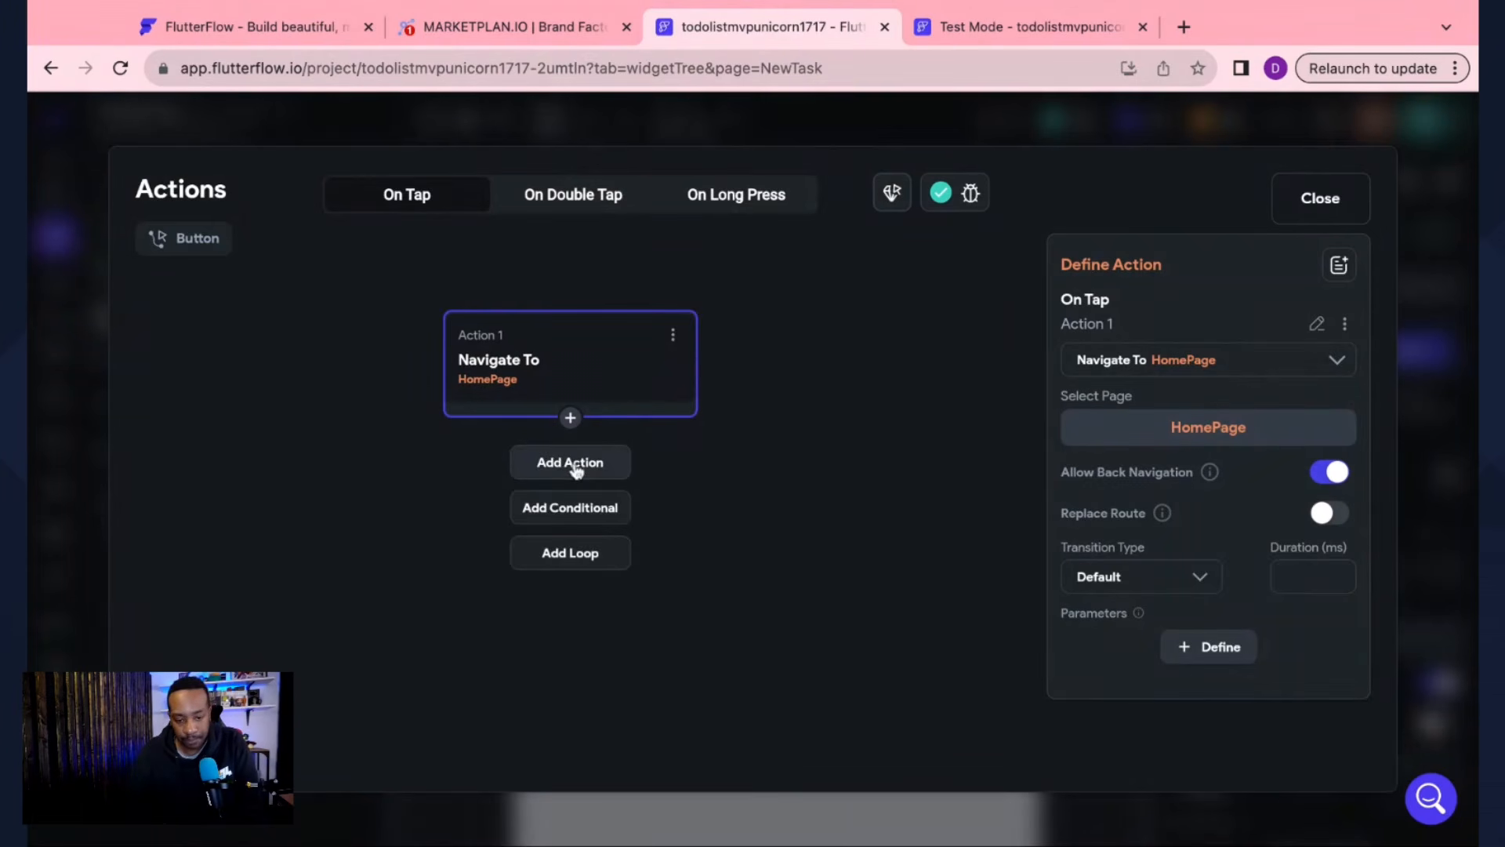
pyautogui.click(574, 464)
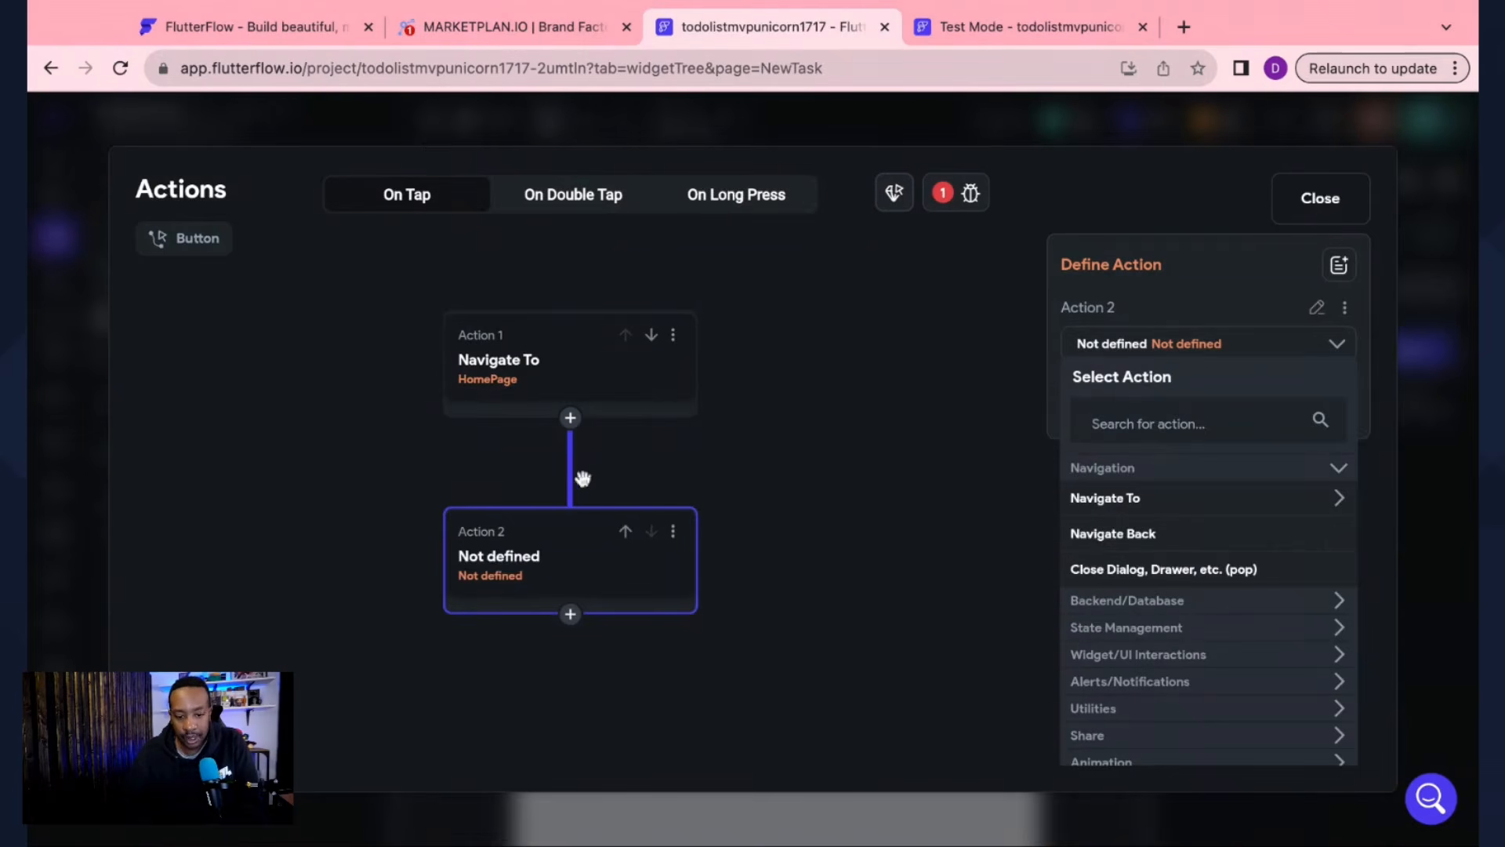
pyautogui.click(1197, 424)
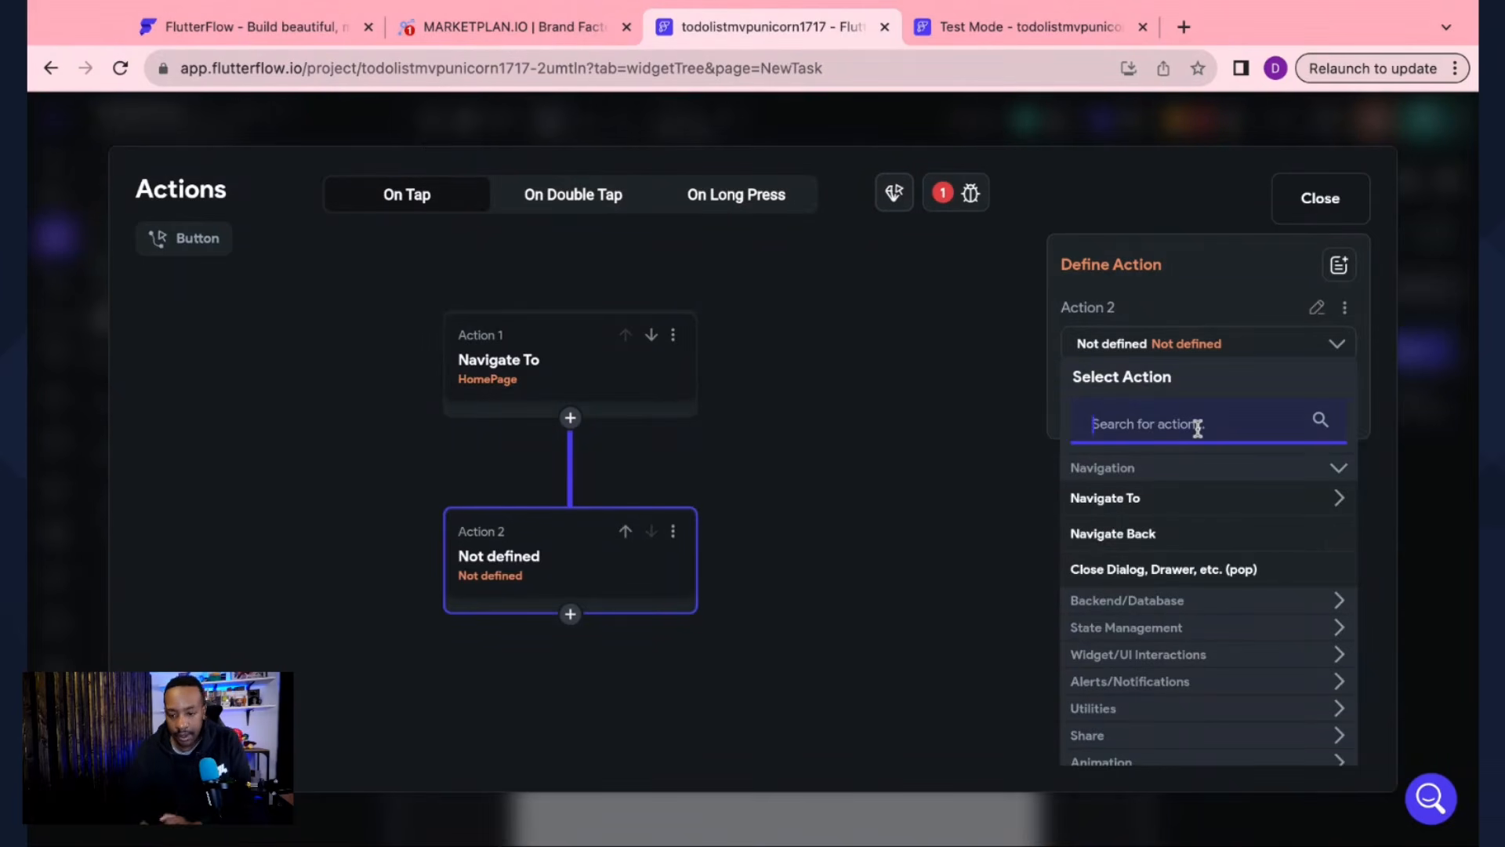
pyautogui.write('validate')
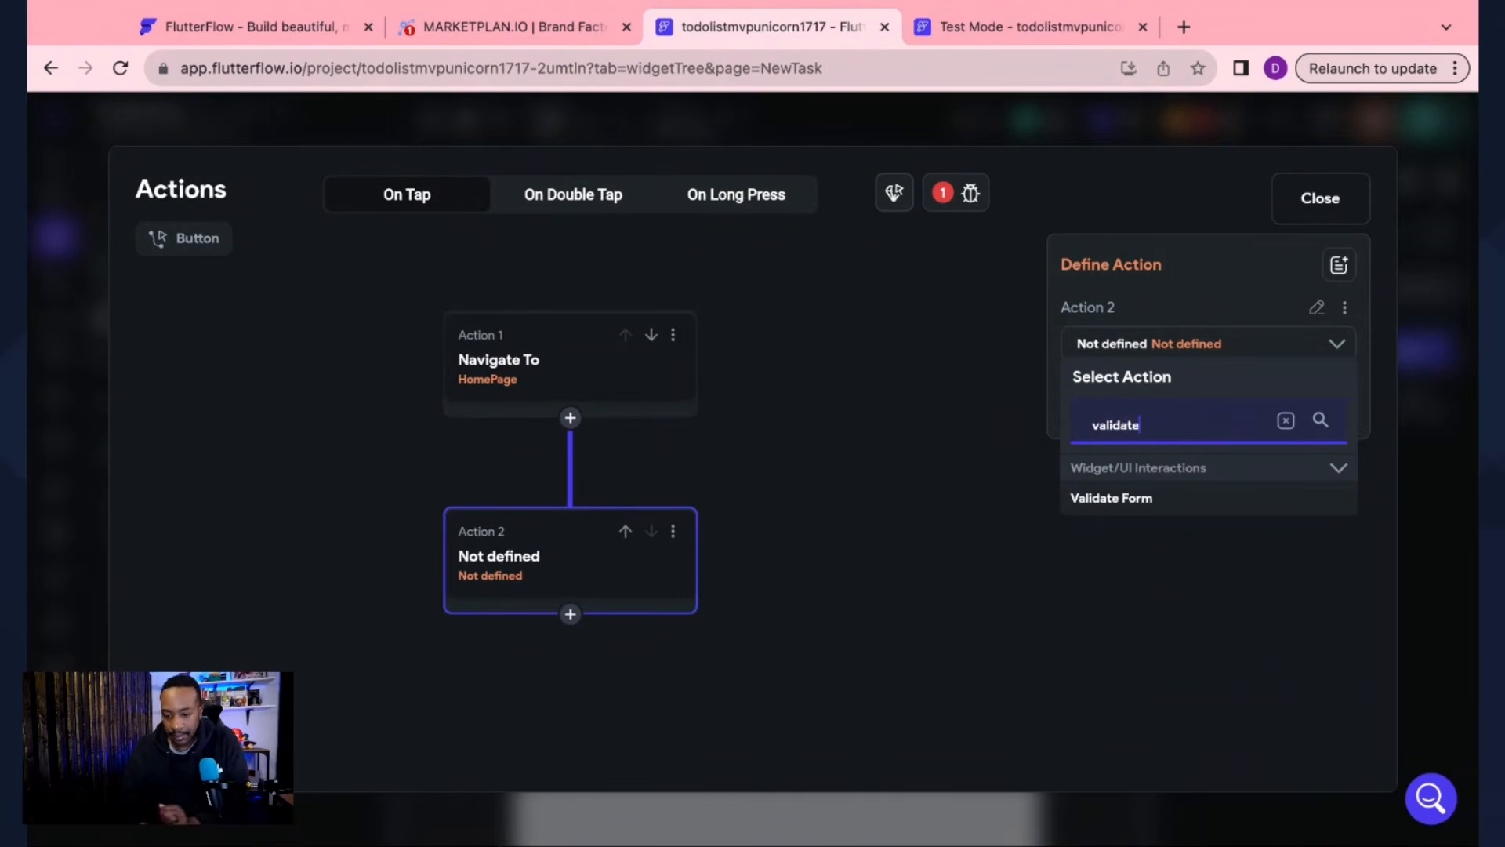
pyautogui.click(1158, 509)
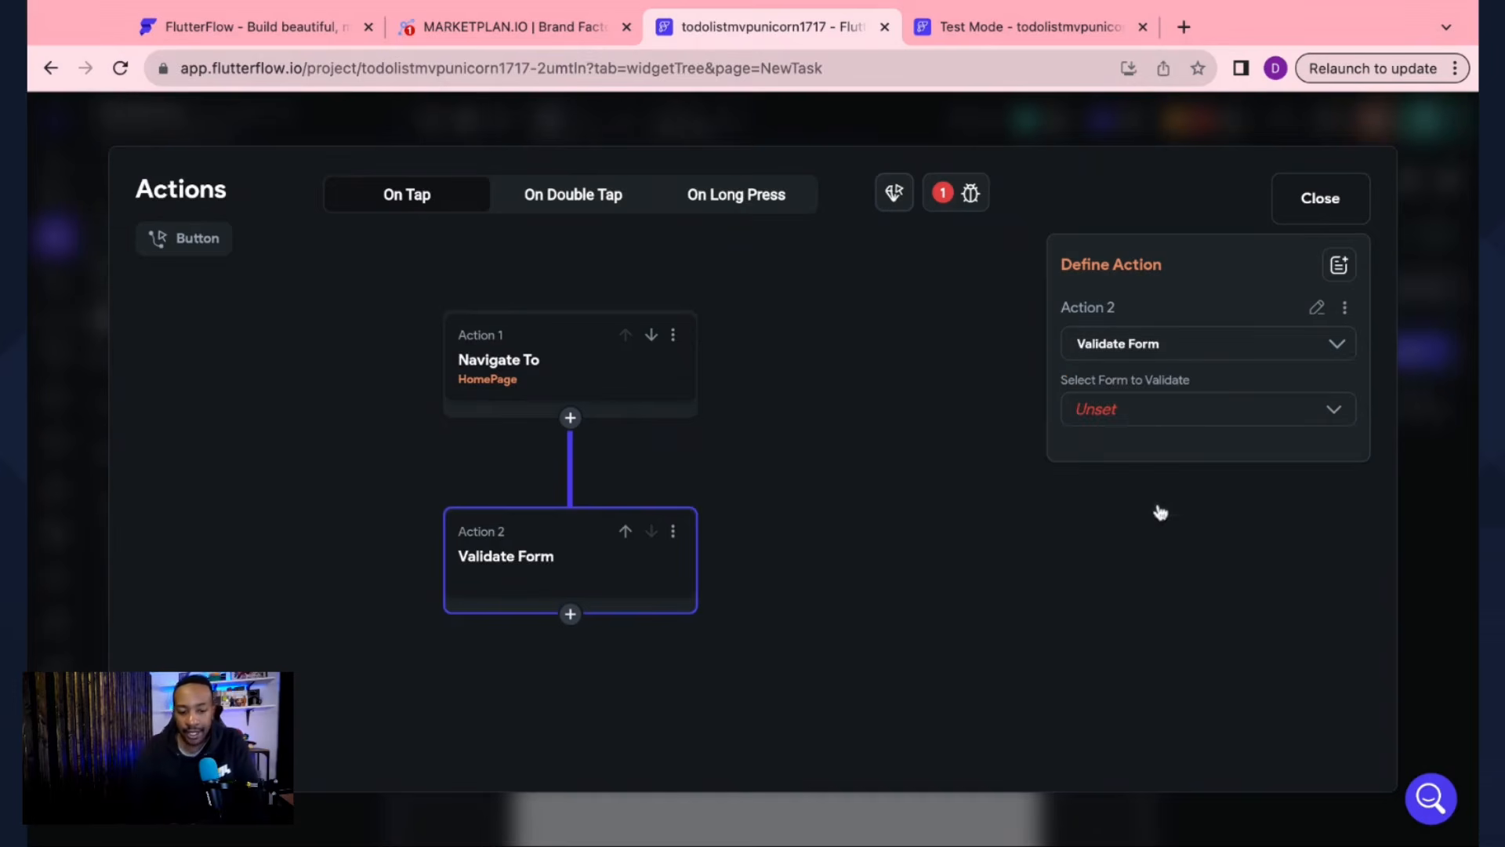
pyautogui.click(626, 533)
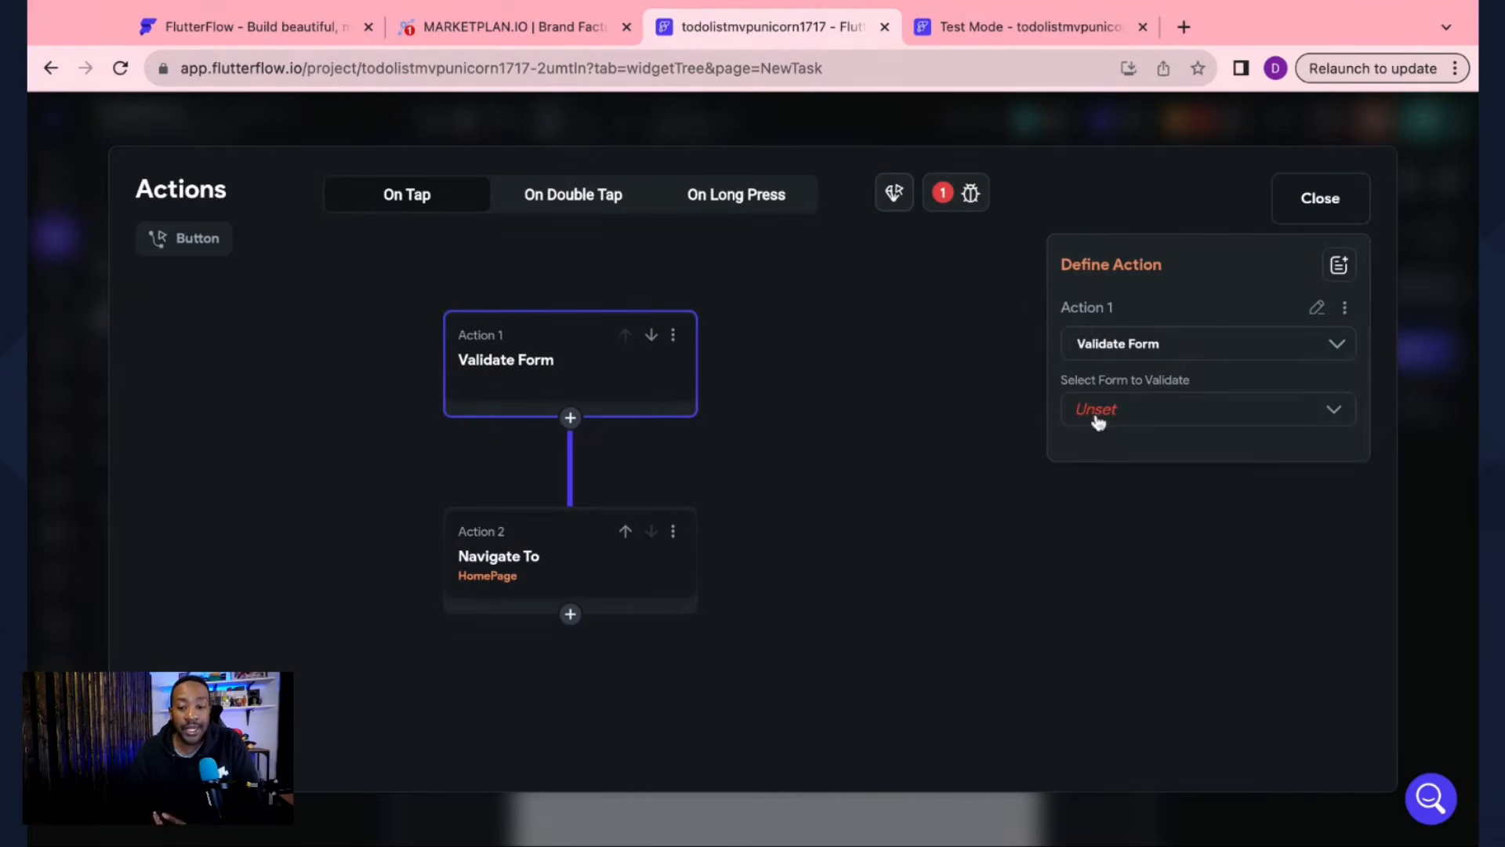
pyautogui.click(1208, 414)
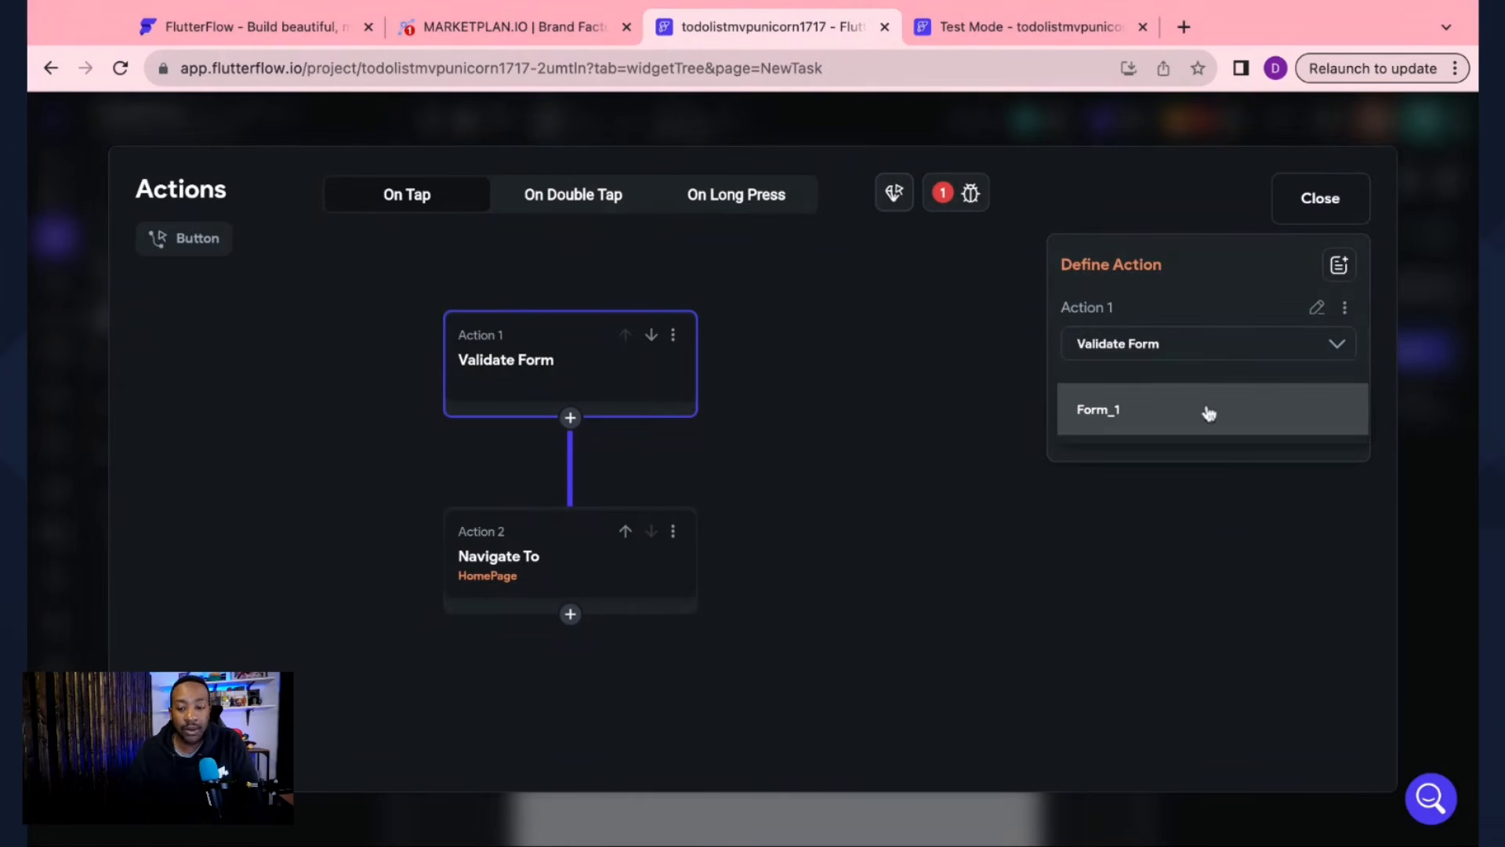
pyautogui.click(1197, 409)
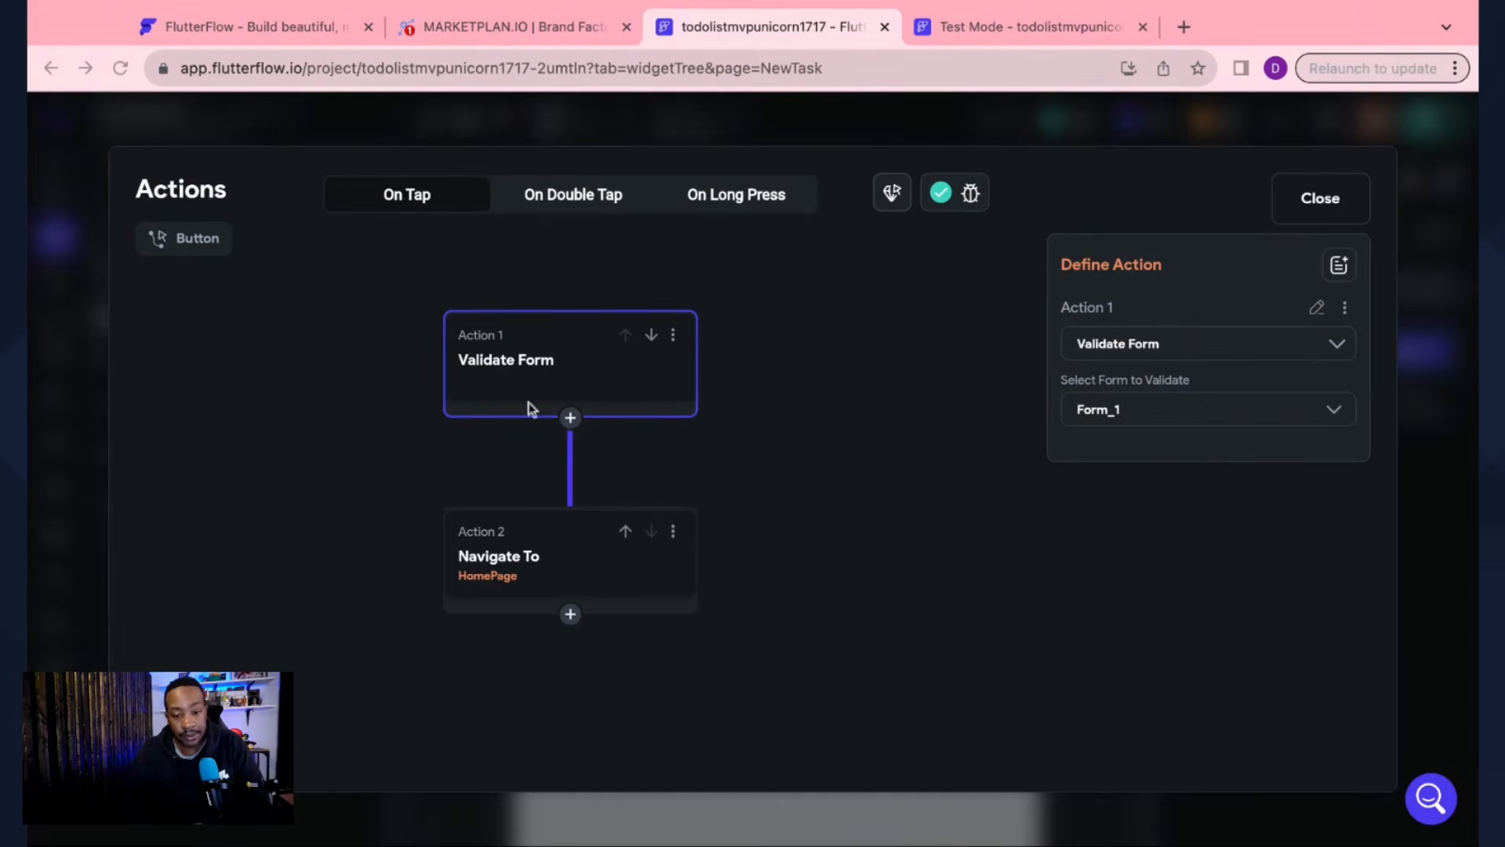
pyautogui.click(570, 419)
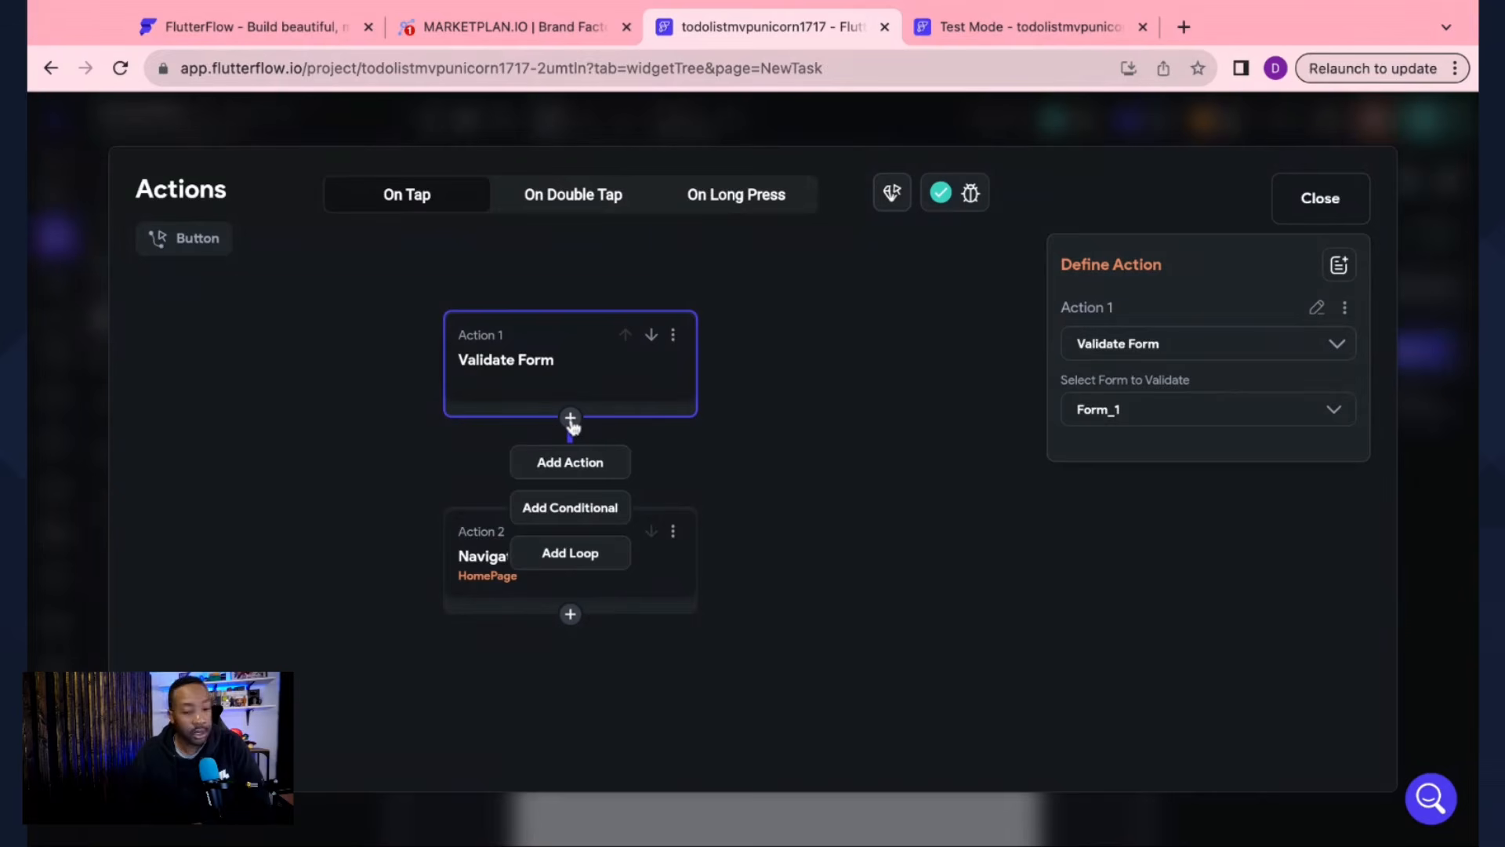
# Step: Insert a new action after Validate Form and search 'fire' to list the Firestore actions
pyautogui.click(609, 464)
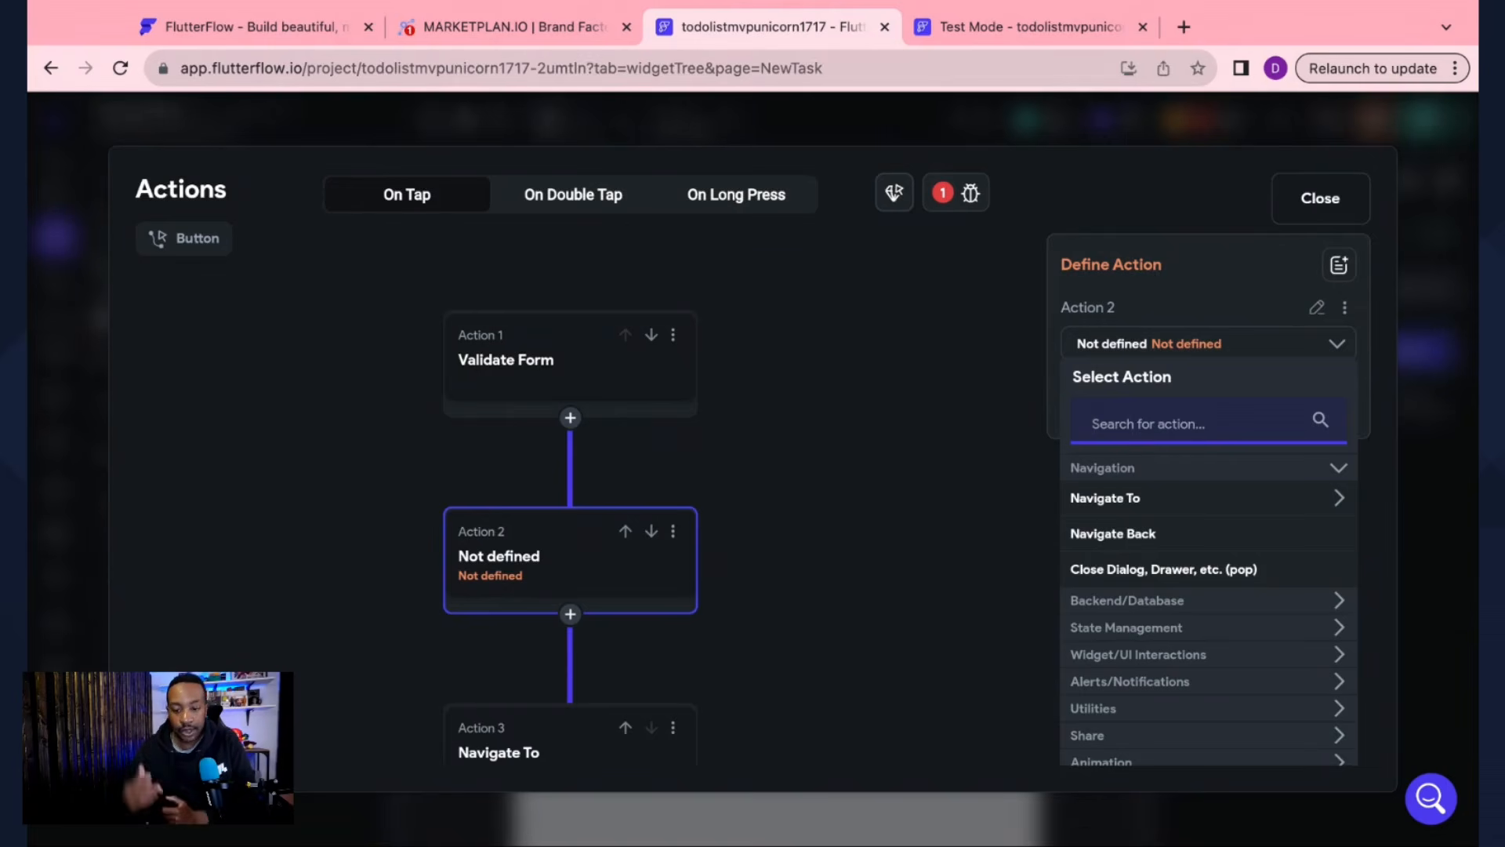
pyautogui.write('fire')
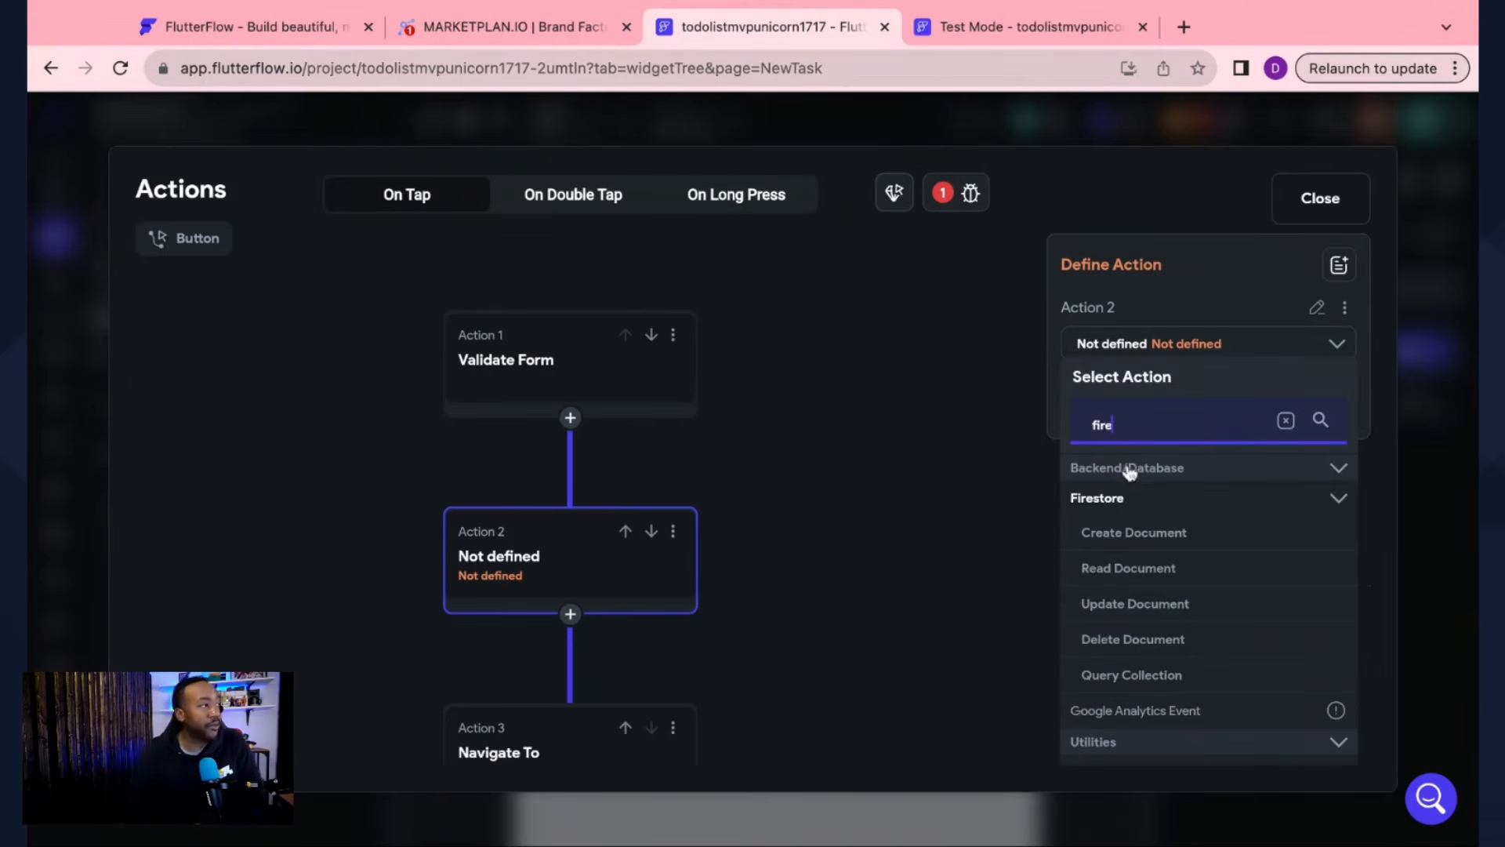
# Step: Make Action 2 a Create Document on the Tasks collection and add a field to set
pyautogui.click(1160, 537)
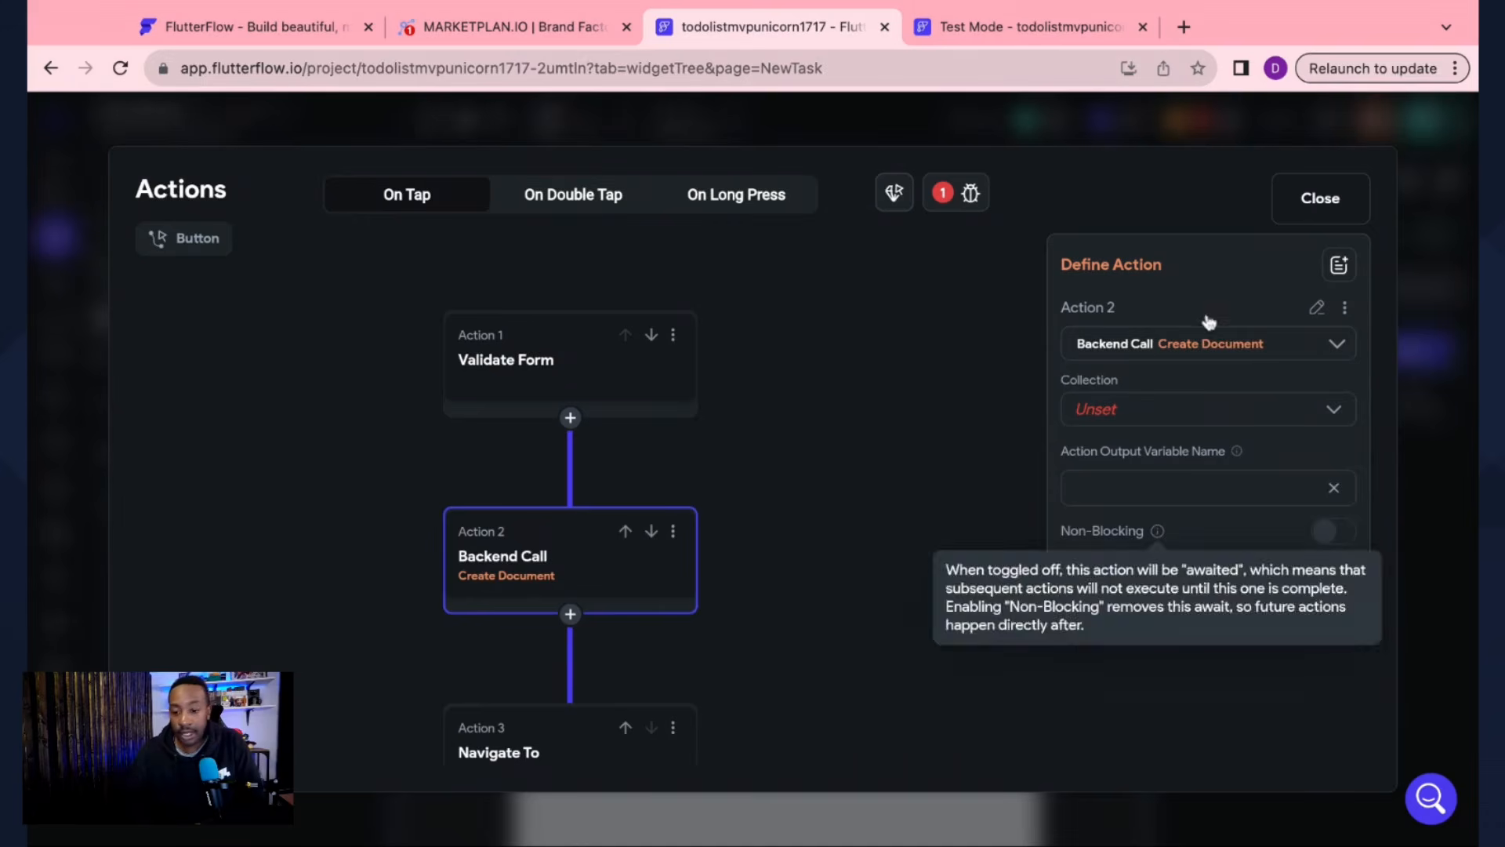
pyautogui.click(1151, 412)
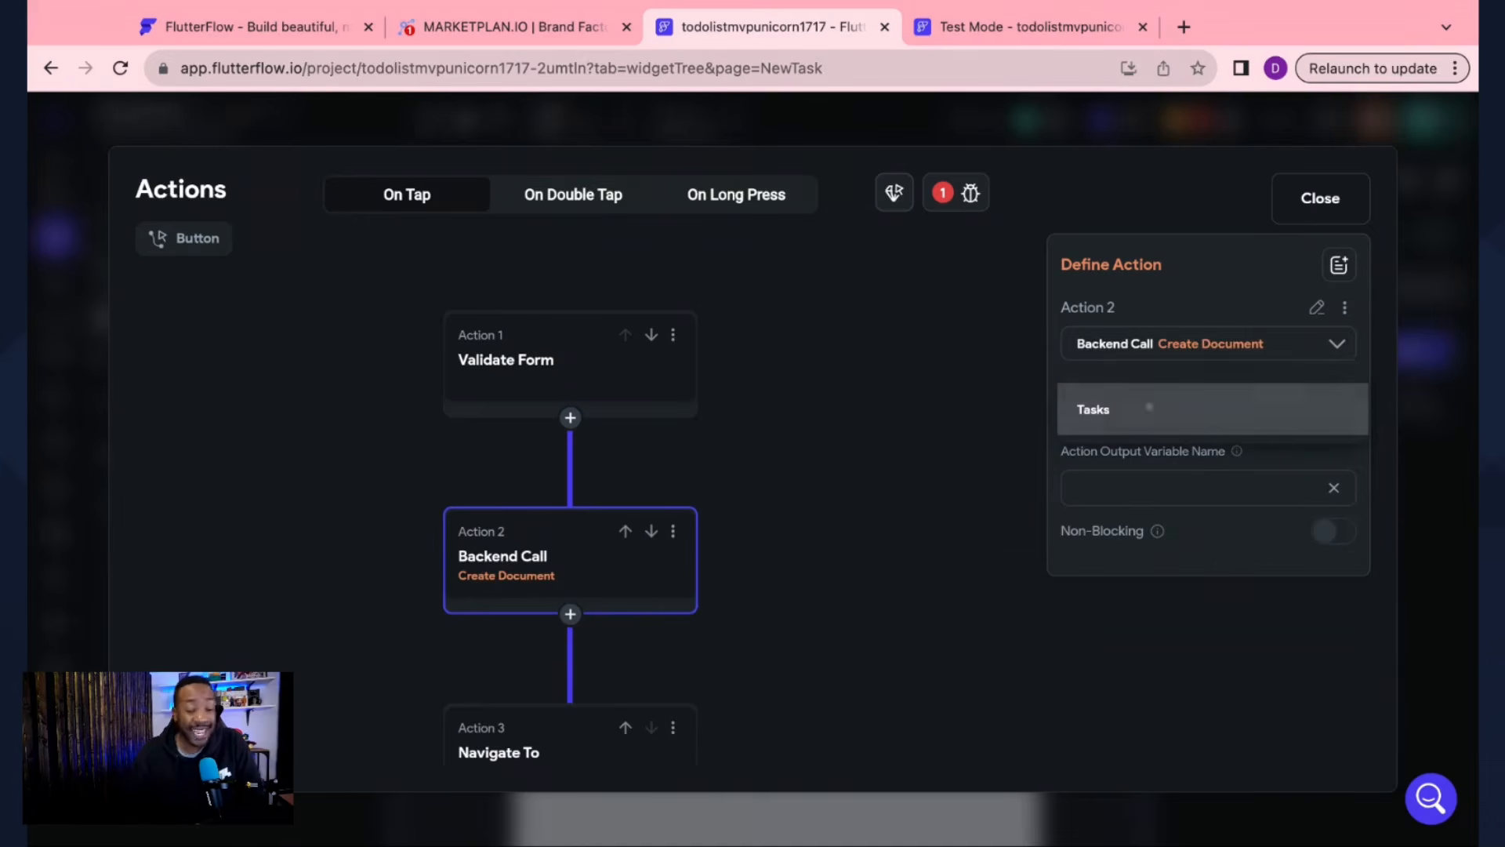
pyautogui.click(1150, 408)
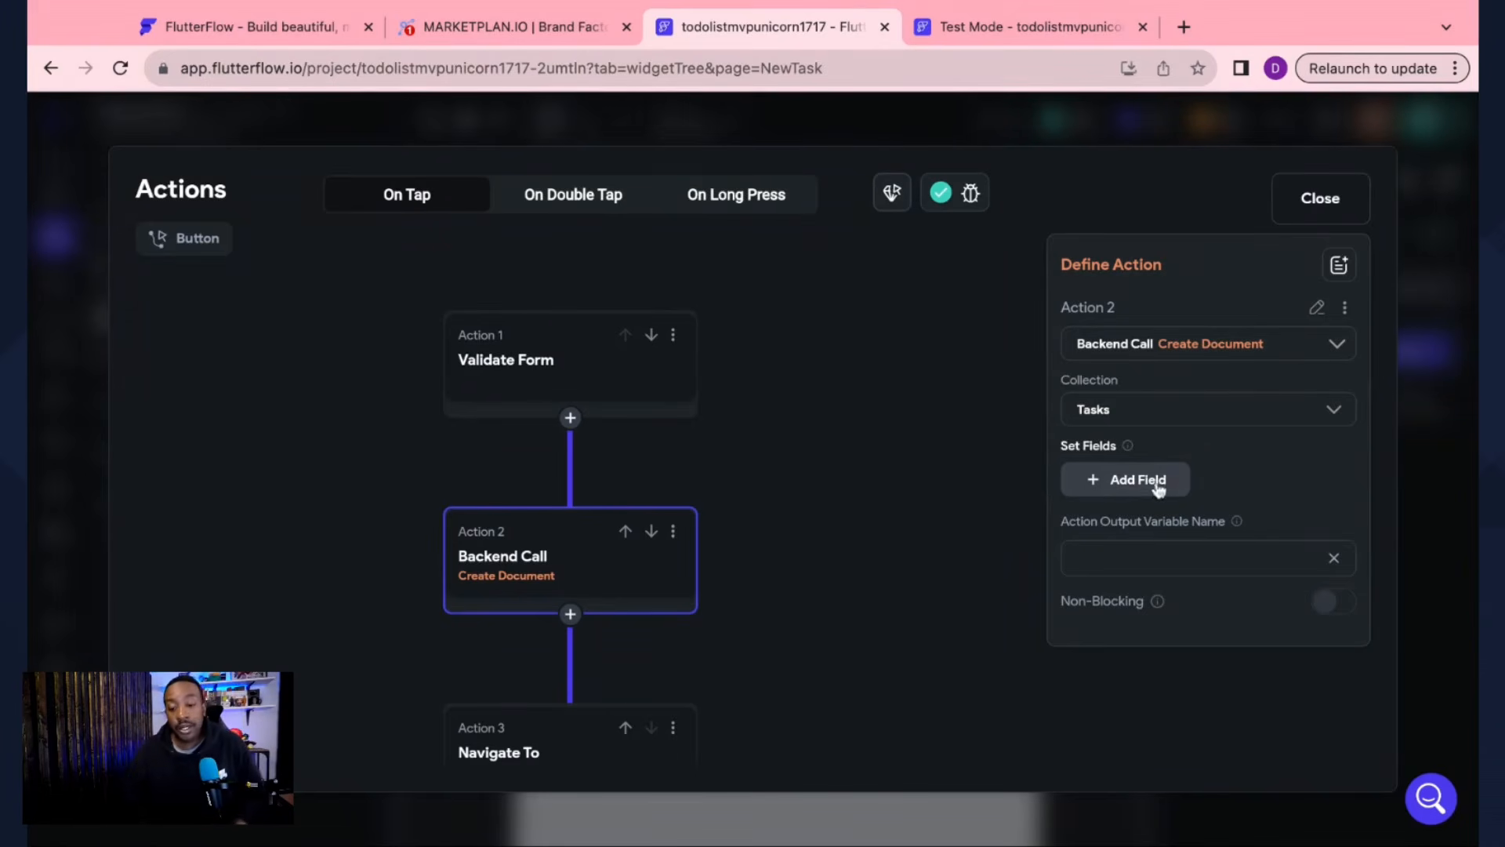
pyautogui.click(1101, 480)
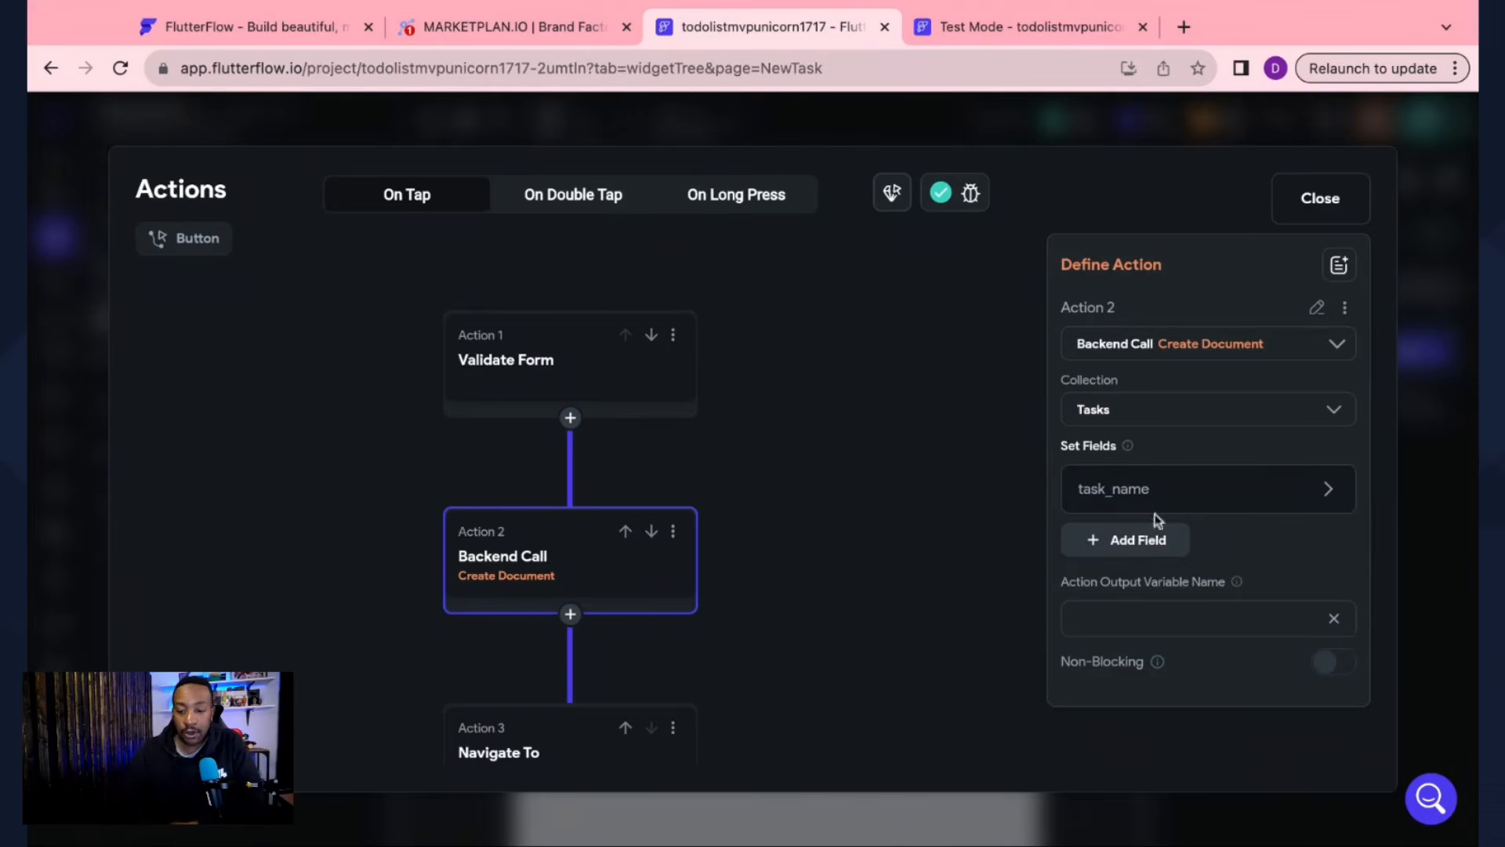
# Step: Fill task_name from the Widget State of TextField 1 (Task Name)
pyautogui.click(1329, 491)
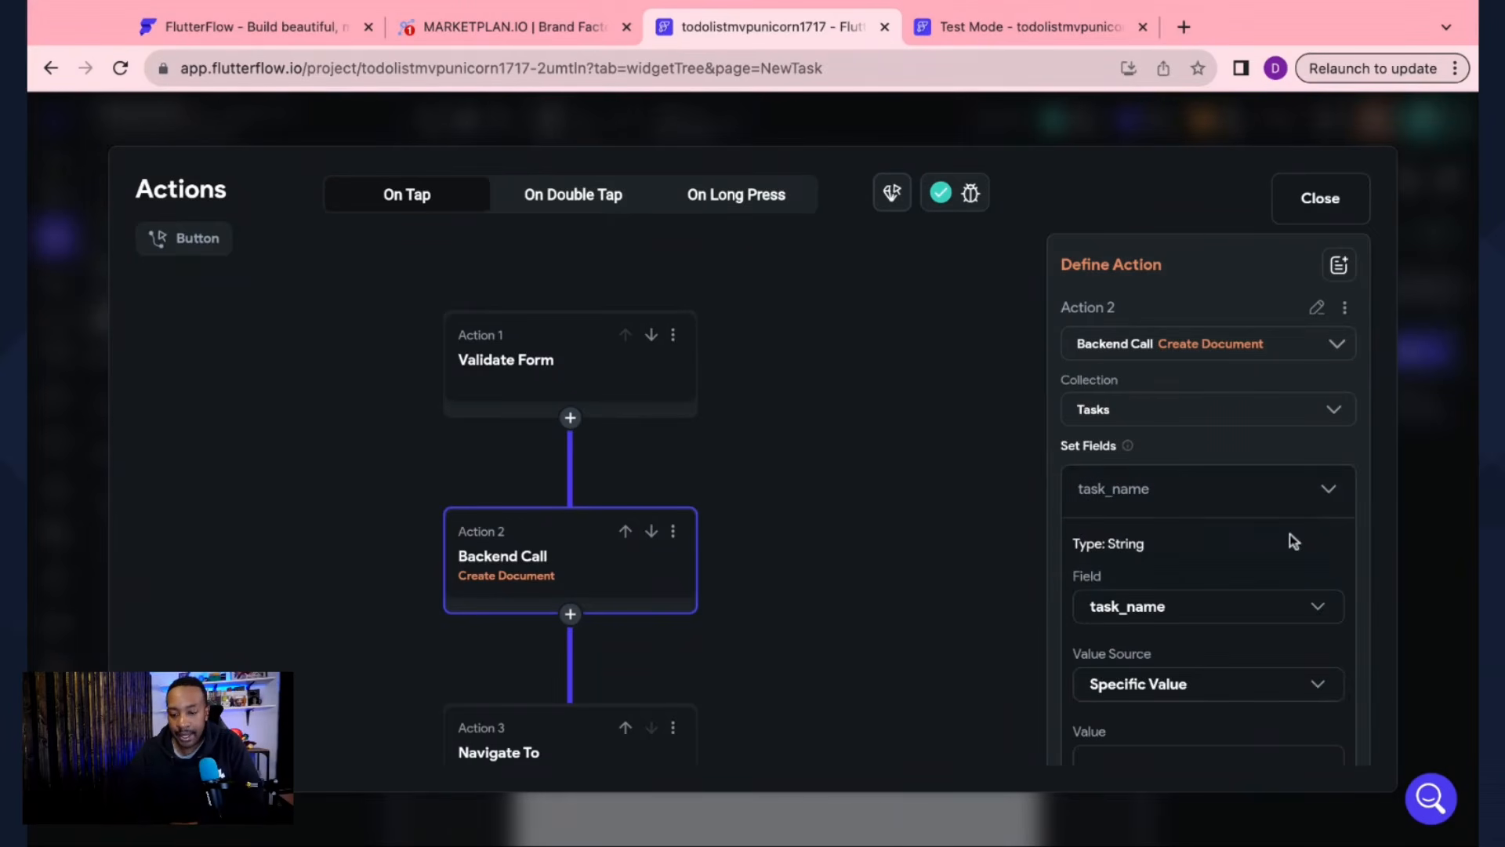
pyautogui.scroll(-2, 1291, 534)
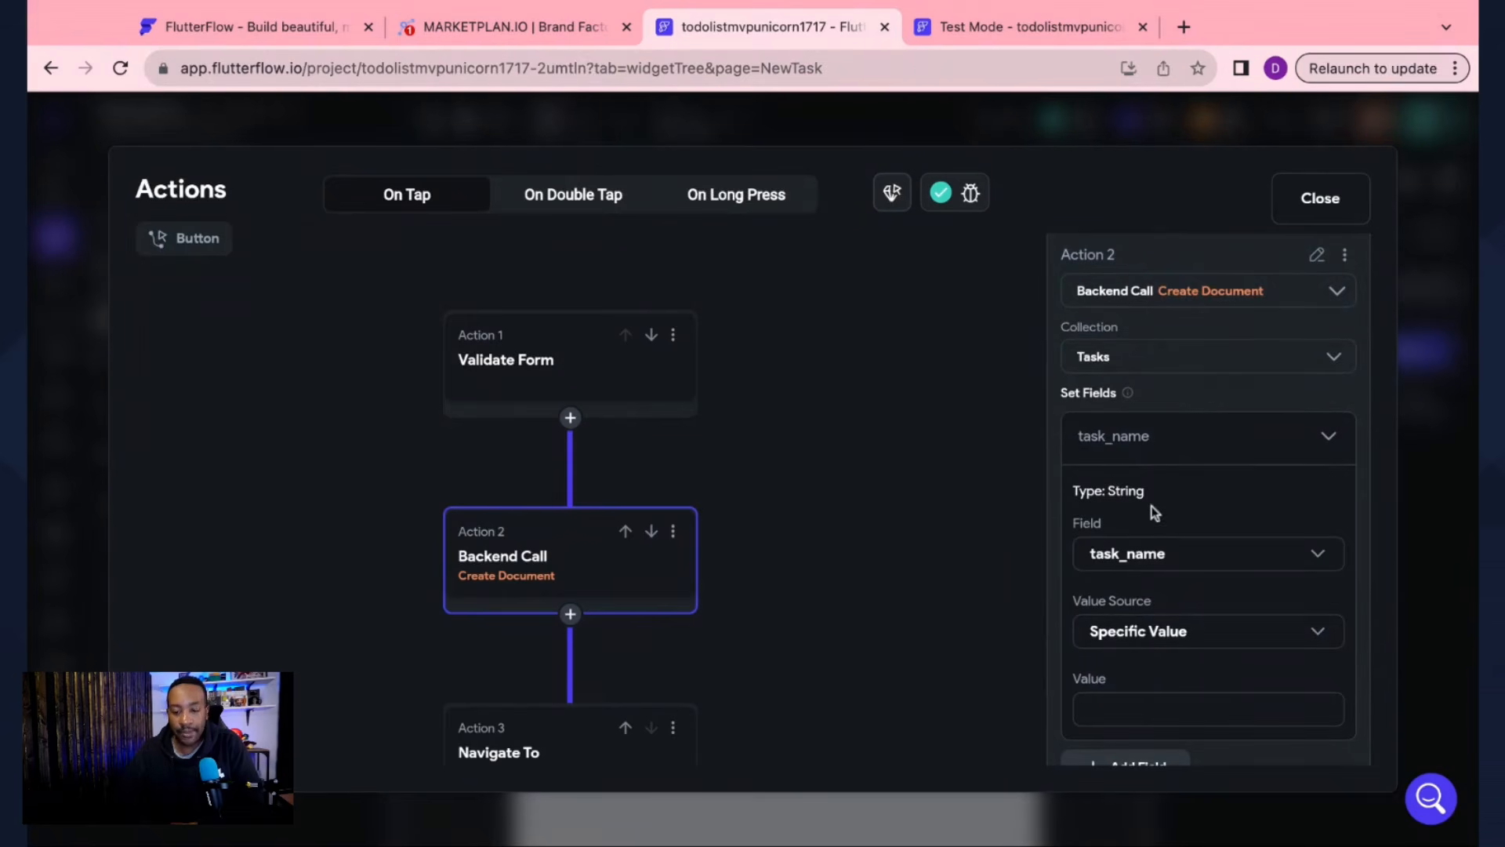
pyautogui.scroll(-2, 1151, 581)
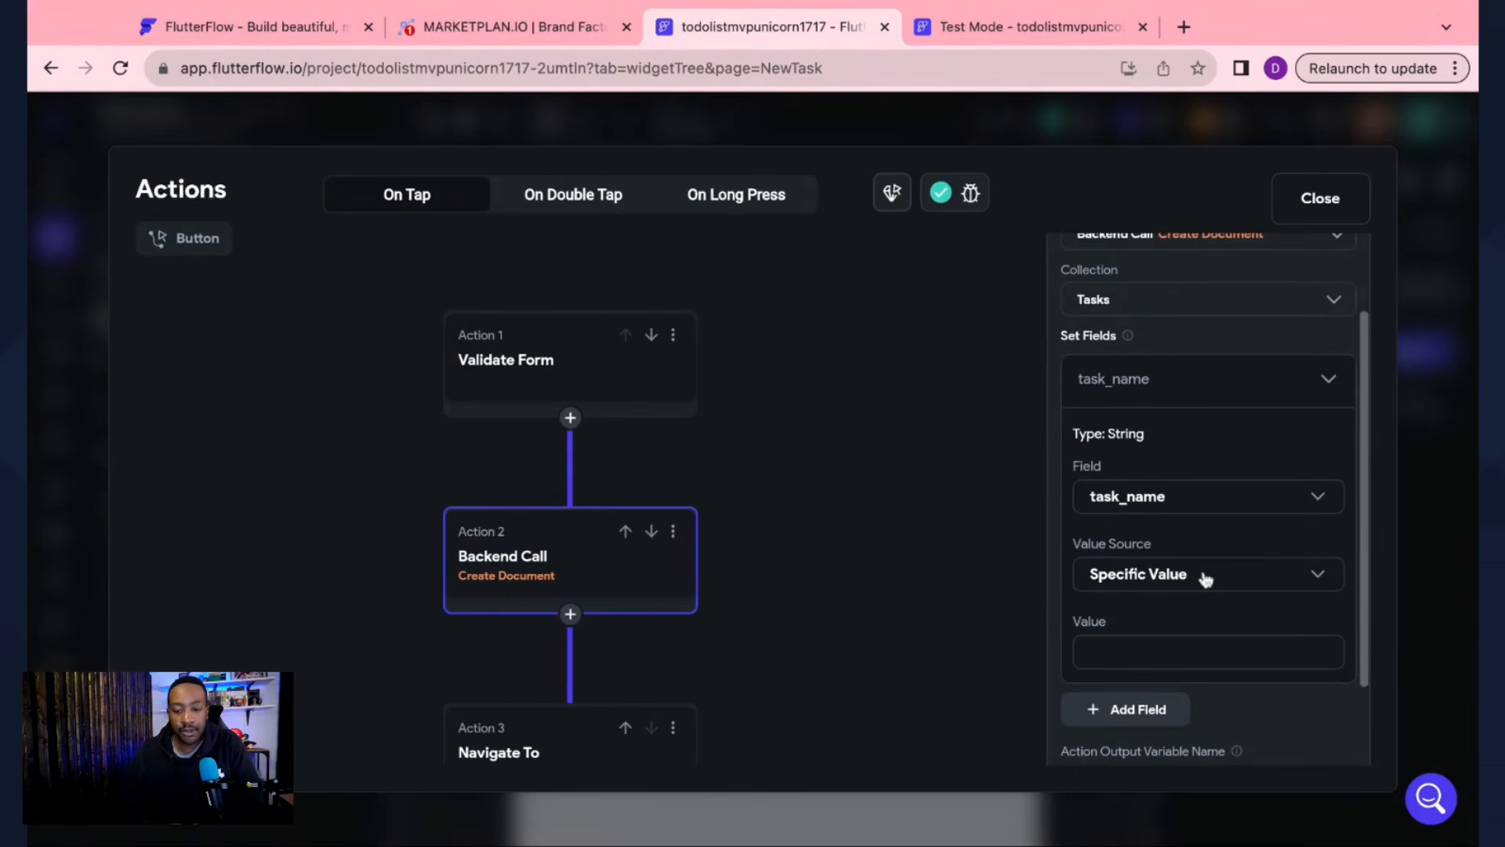
pyautogui.click(1314, 574)
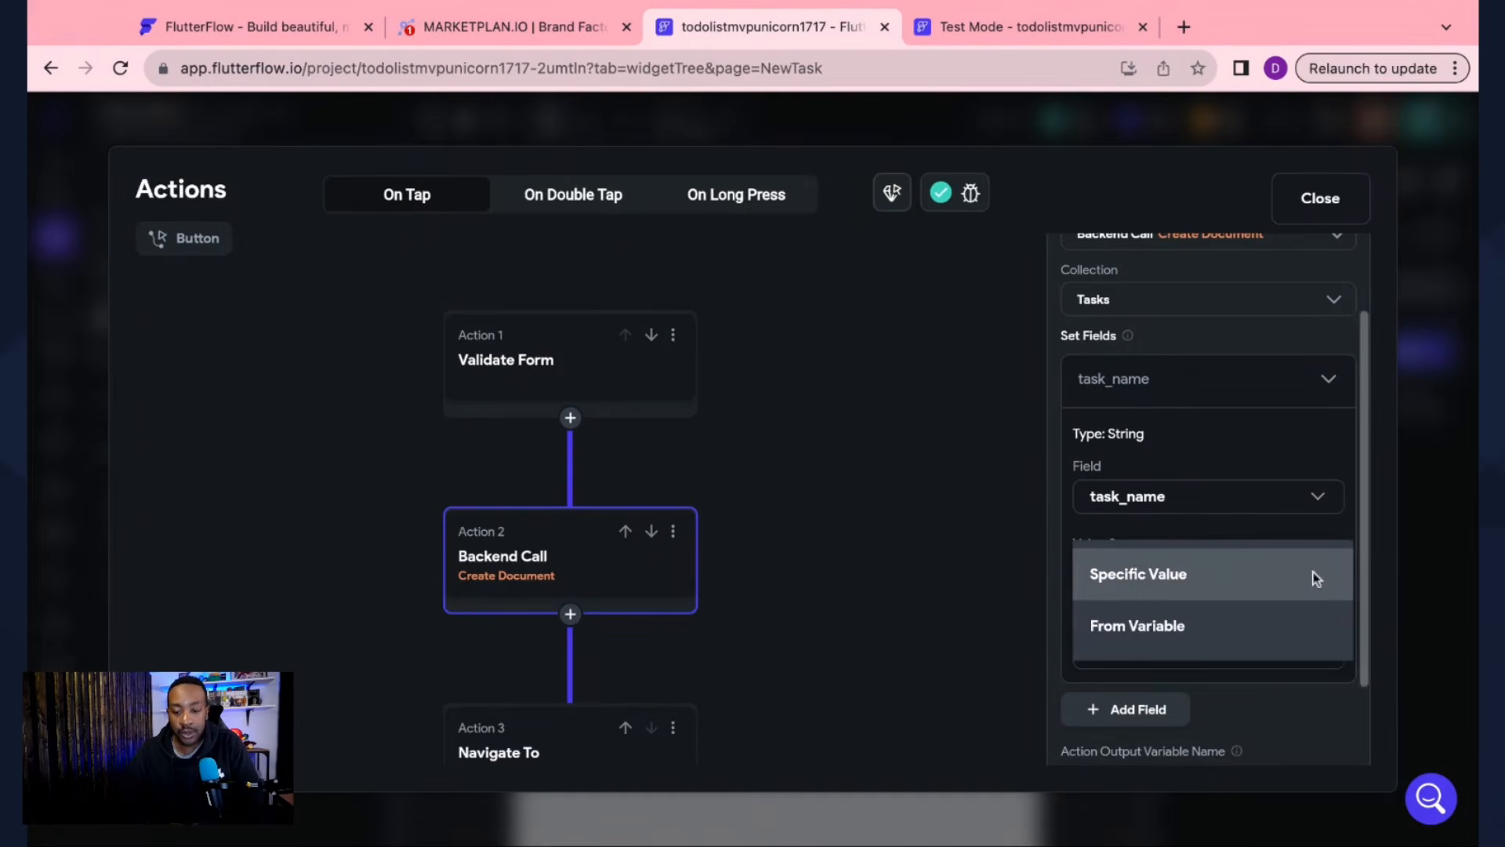
pyautogui.click(1229, 631)
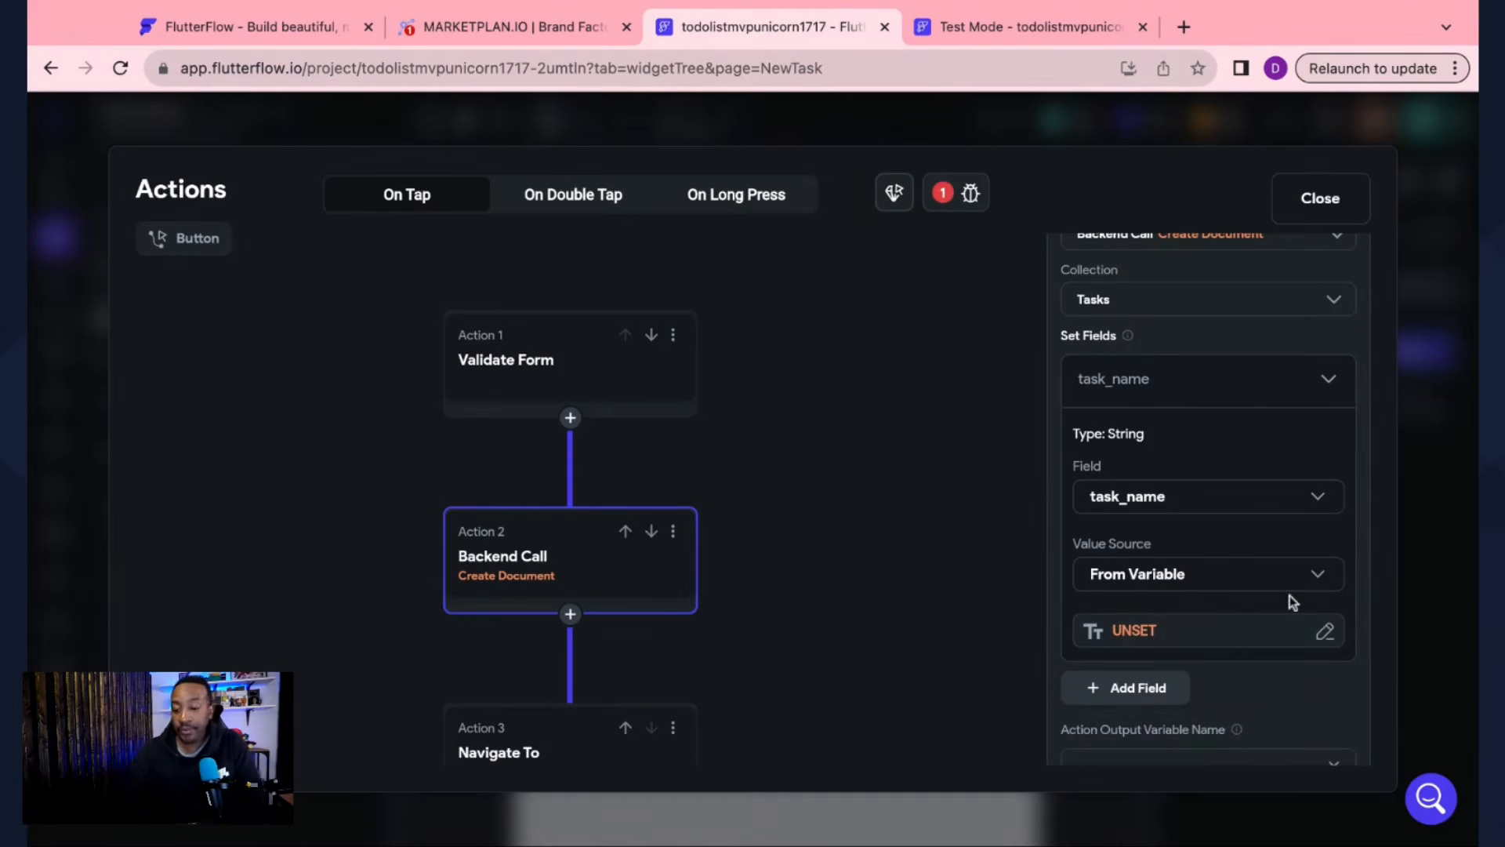
pyautogui.scroll(-1, 1291, 604)
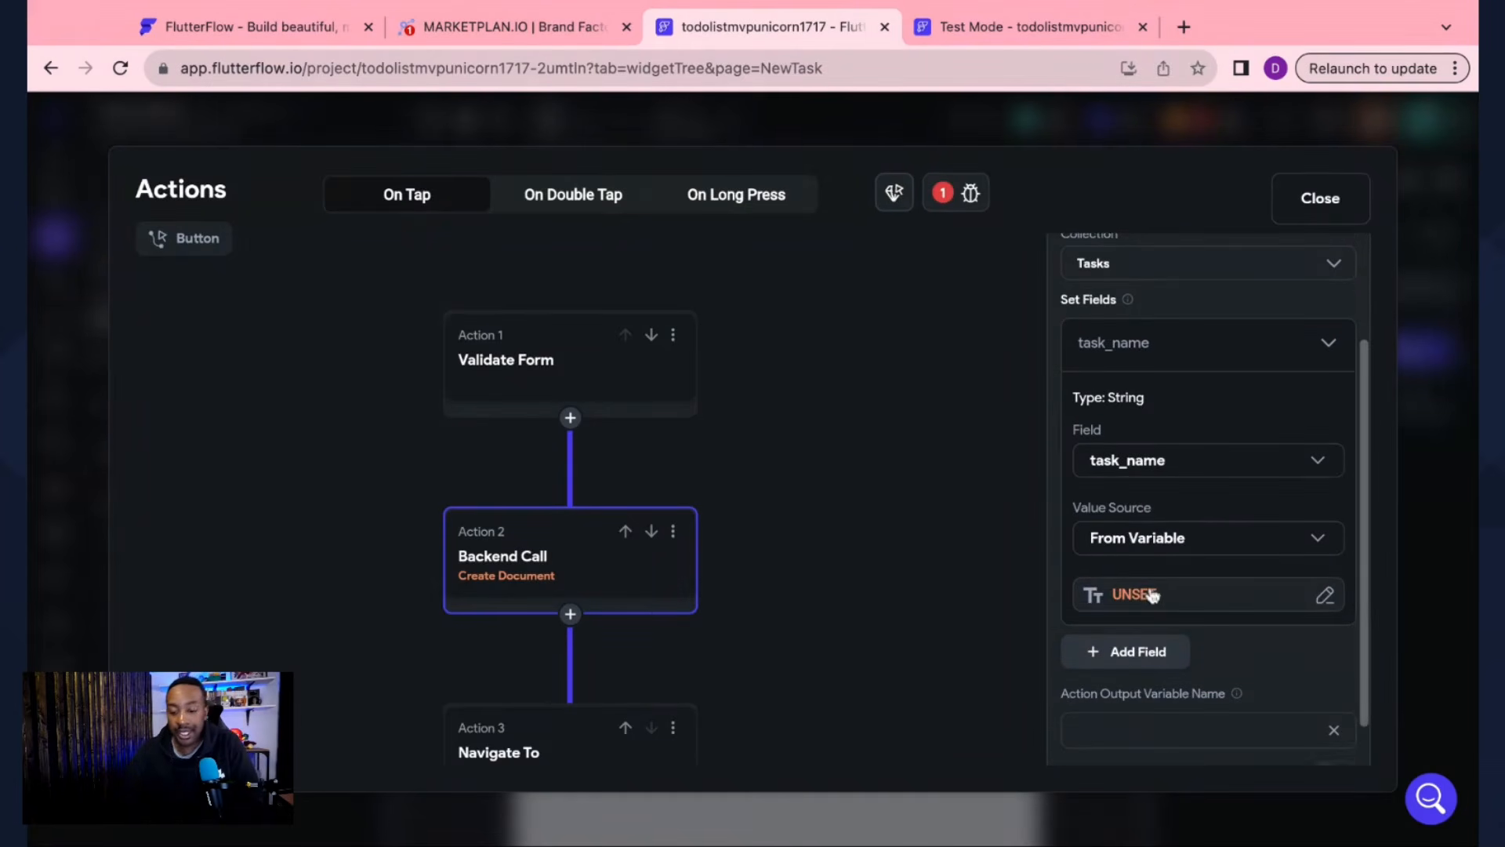
pyautogui.click(1325, 597)
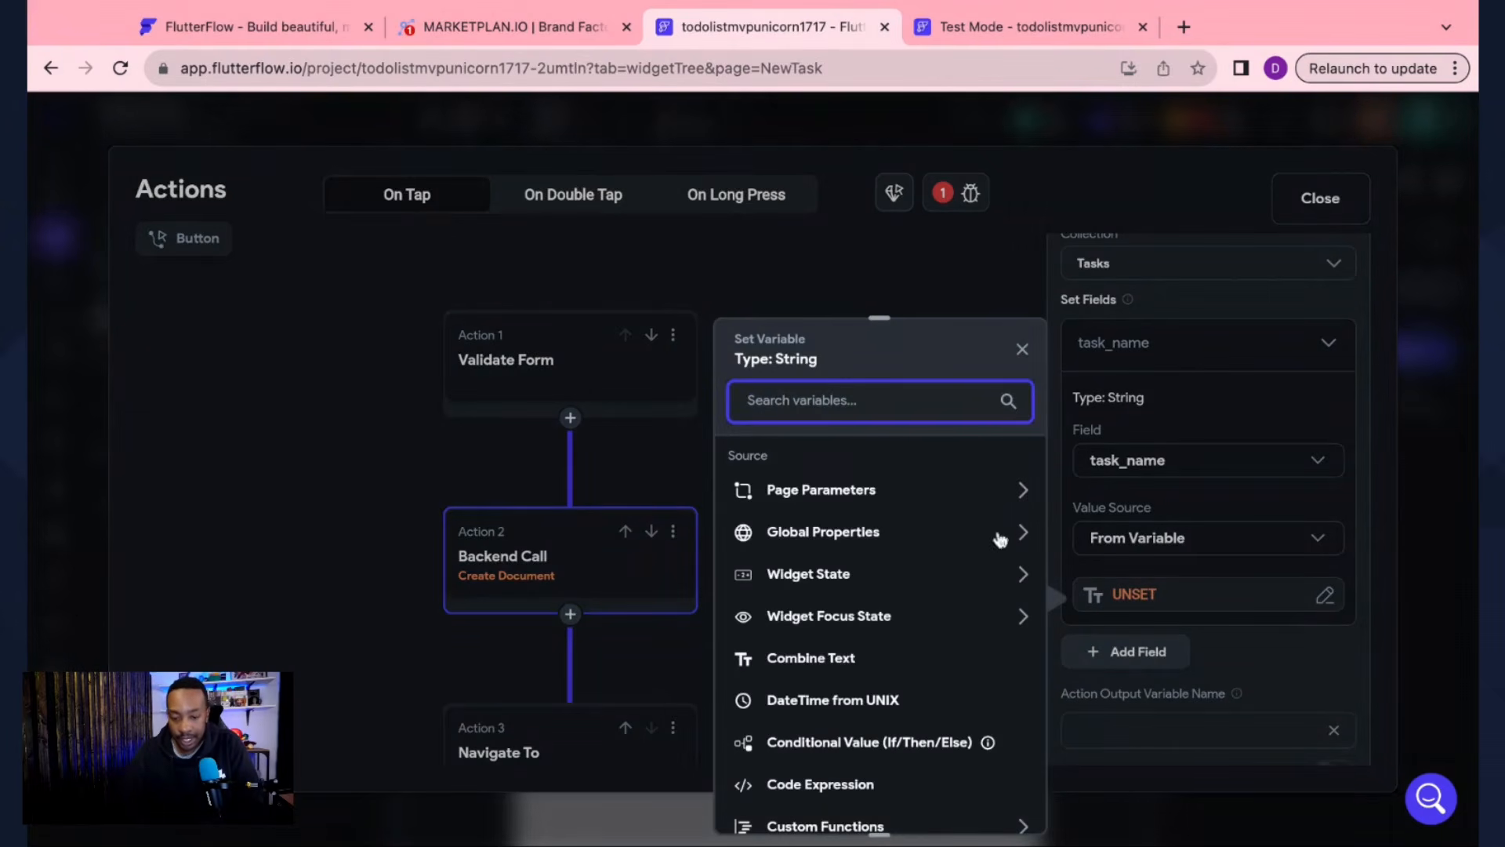
pyautogui.click(886, 577)
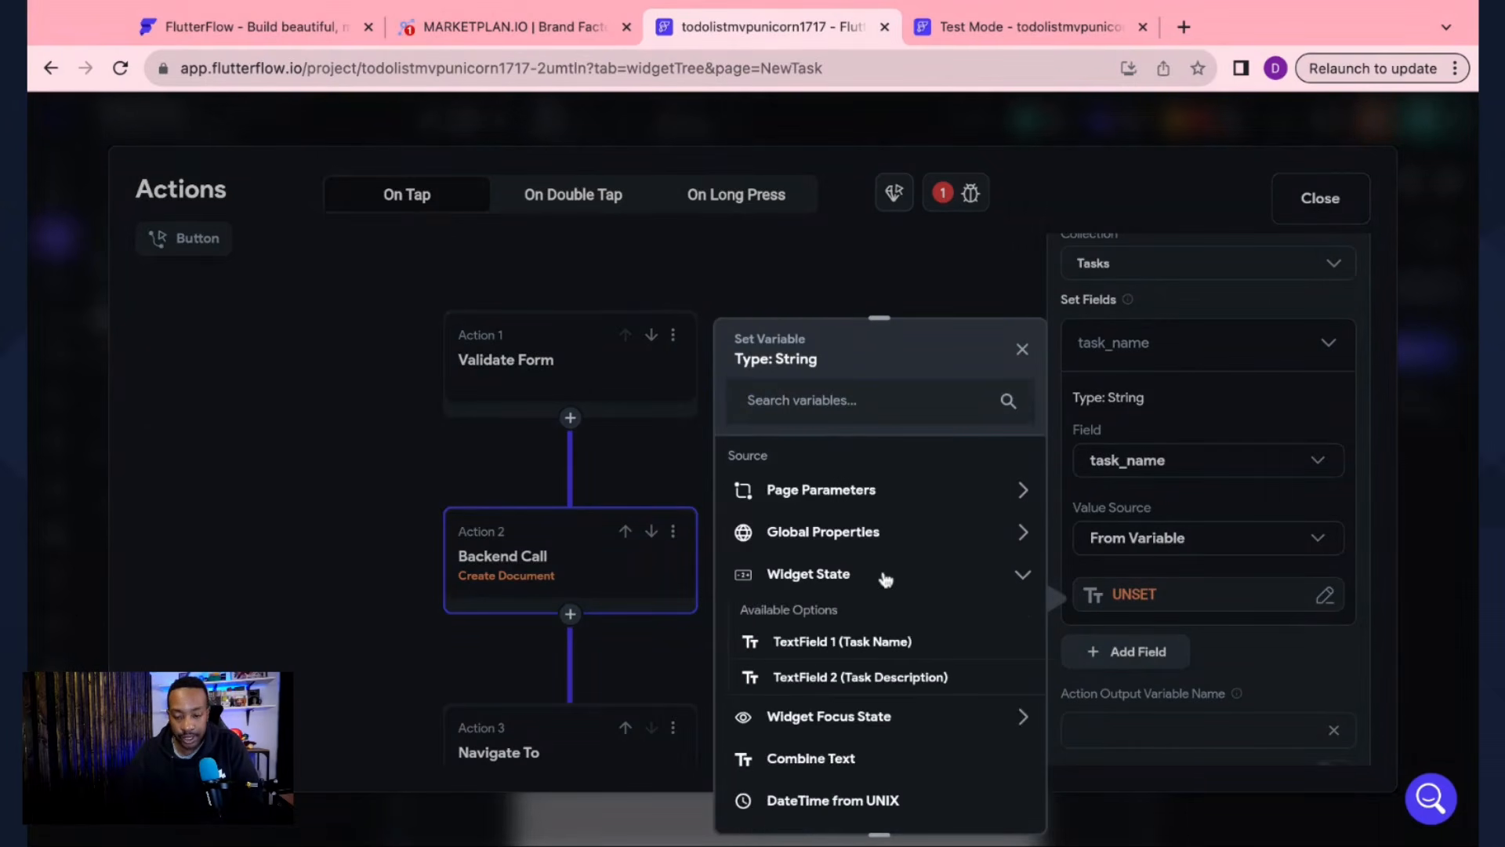
pyautogui.click(865, 643)
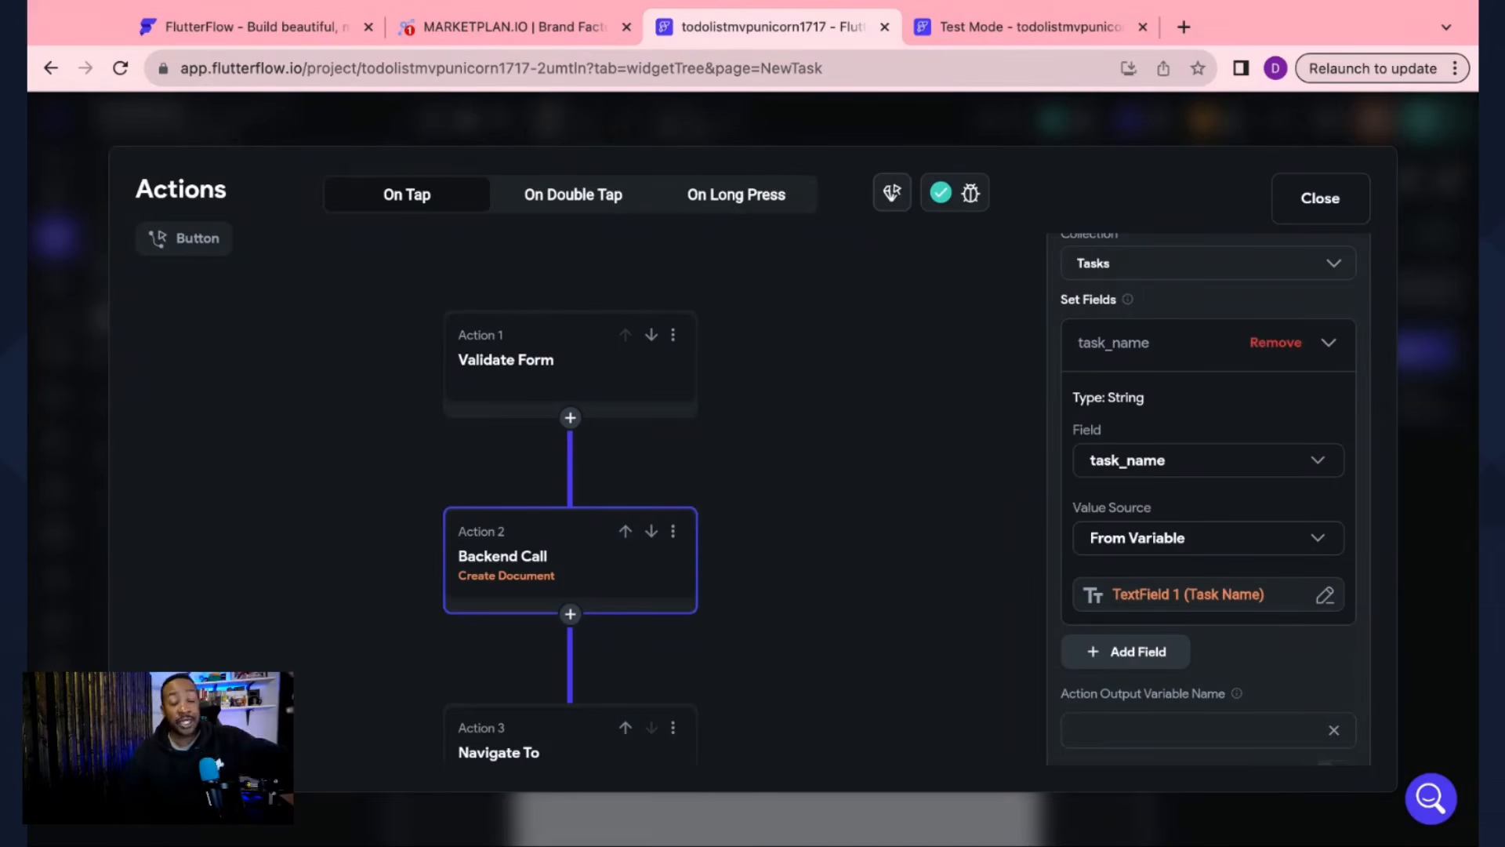
pyautogui.click(1329, 342)
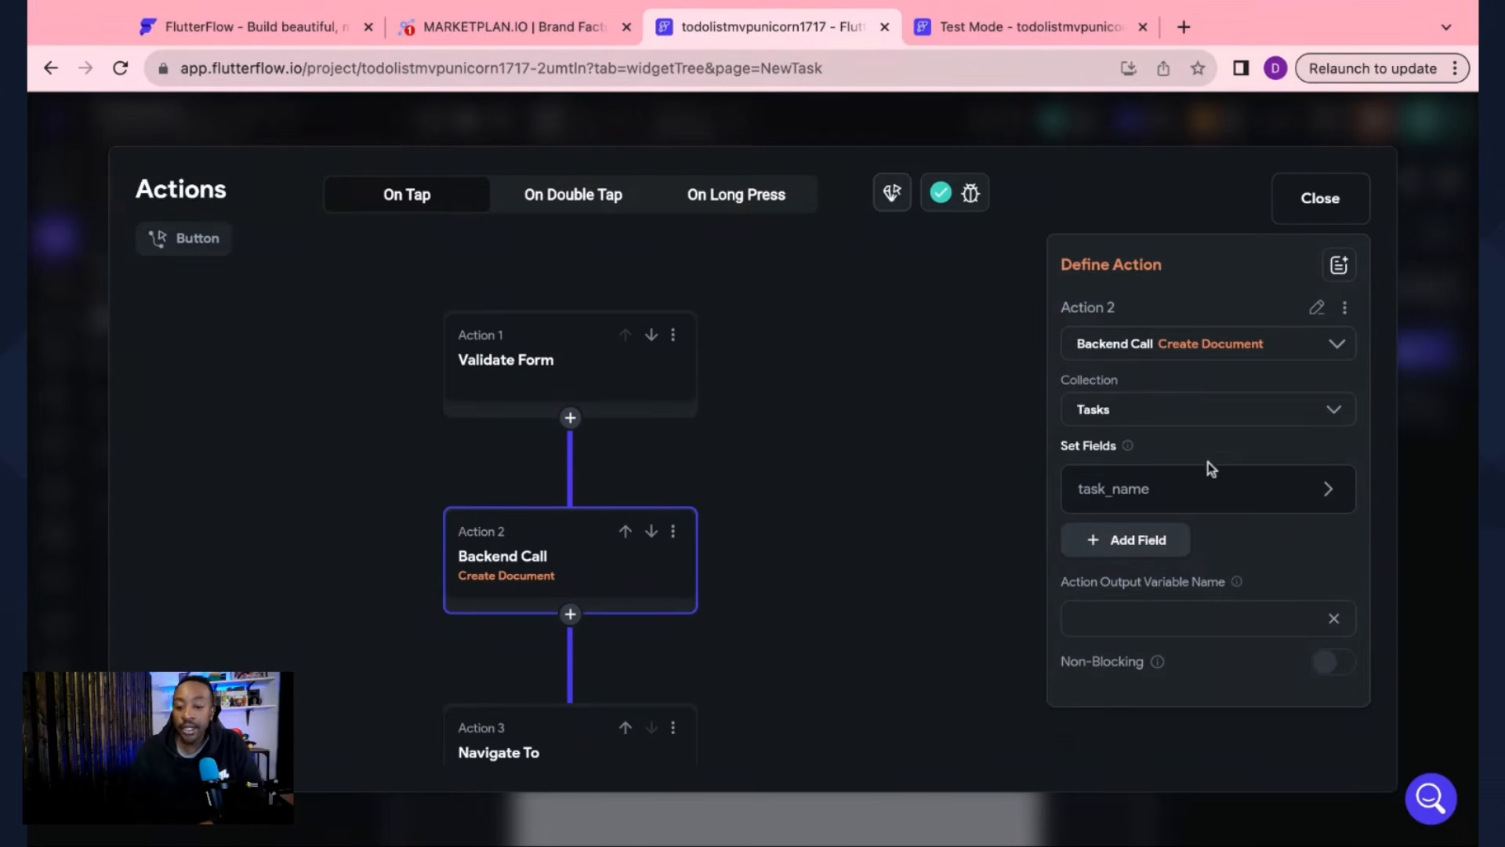
# Step: Add task_description to the document, set from Widget State TextField 2 (Task Description)
pyautogui.moveTo(1212, 464)
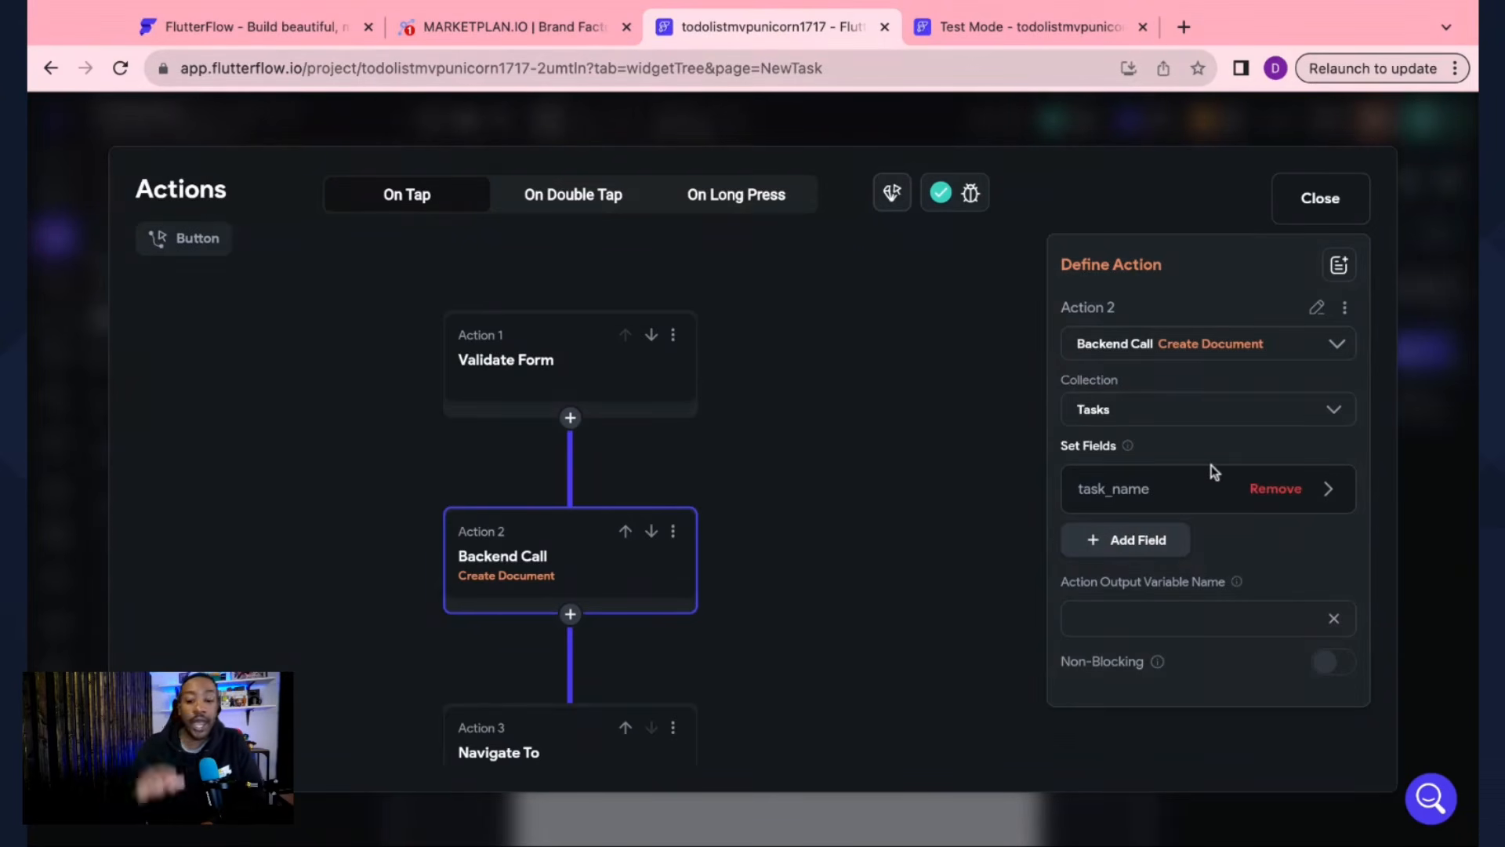
pyautogui.click(1146, 540)
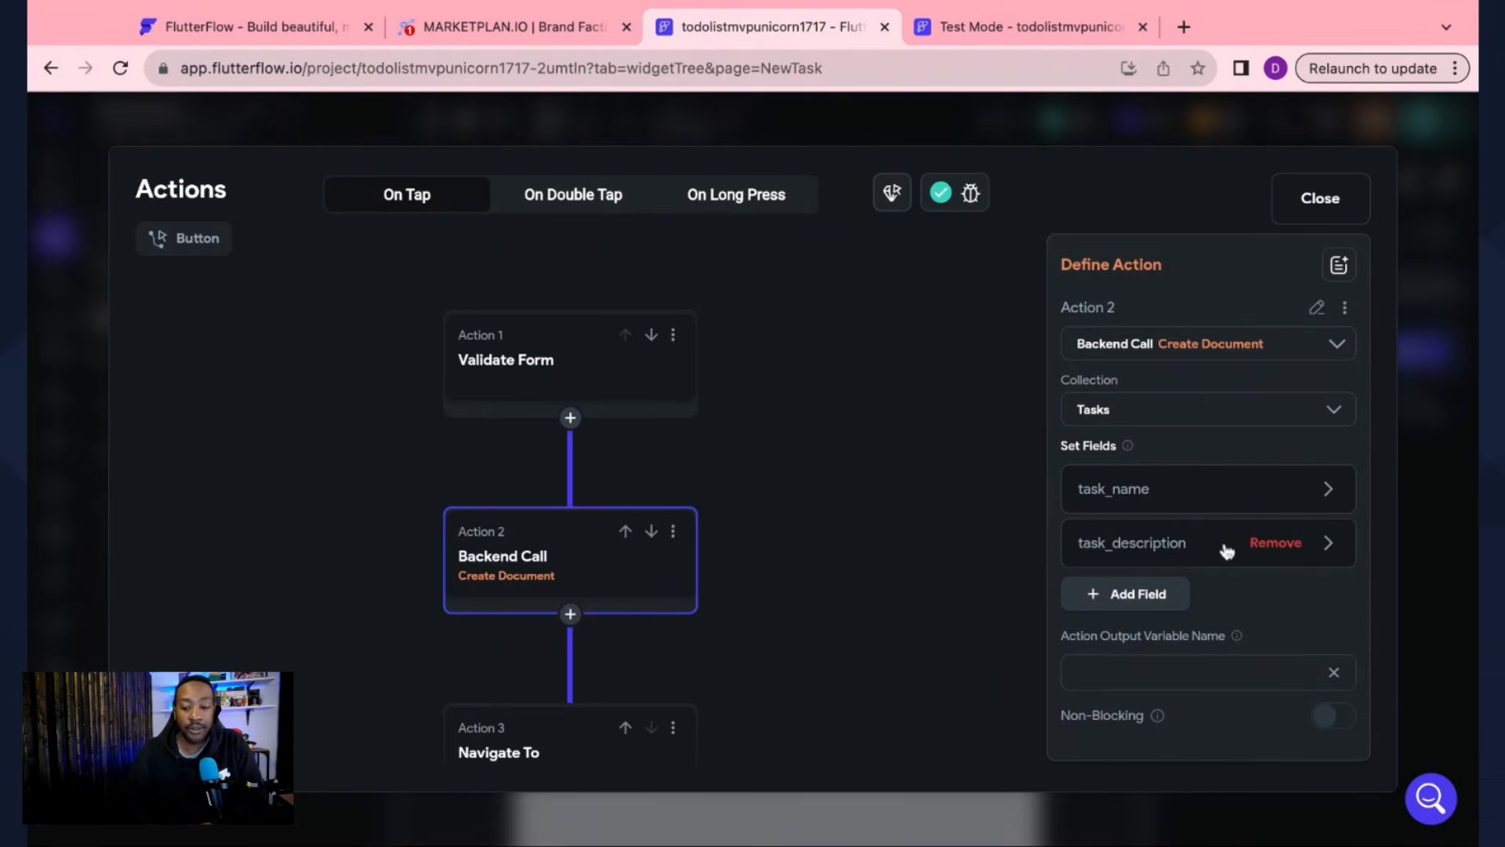
pyautogui.click(1330, 547)
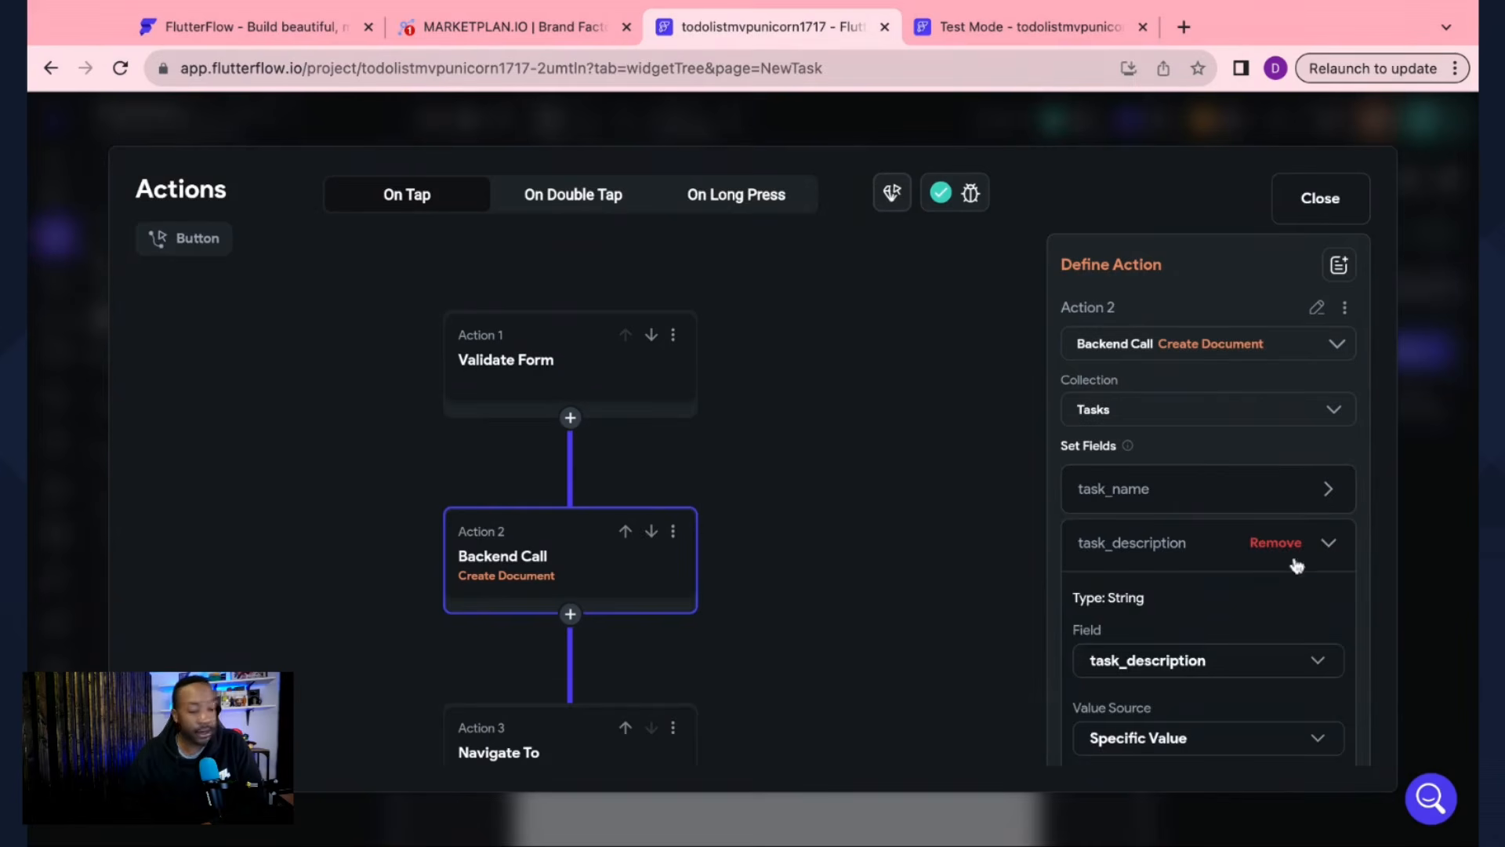
pyautogui.scroll(-2, 1294, 561)
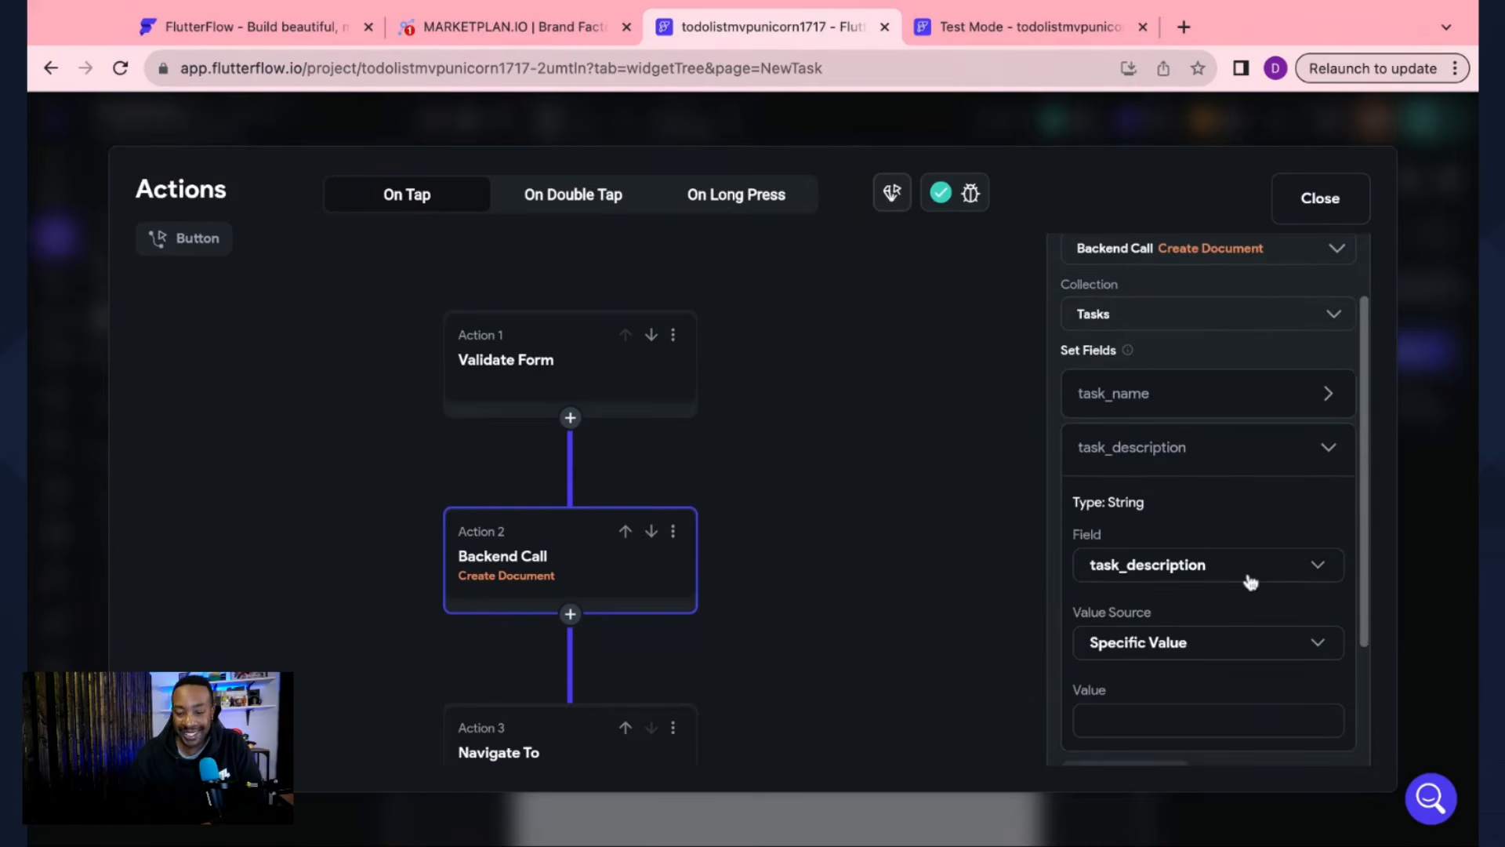
pyautogui.scroll(-2, 1255, 568)
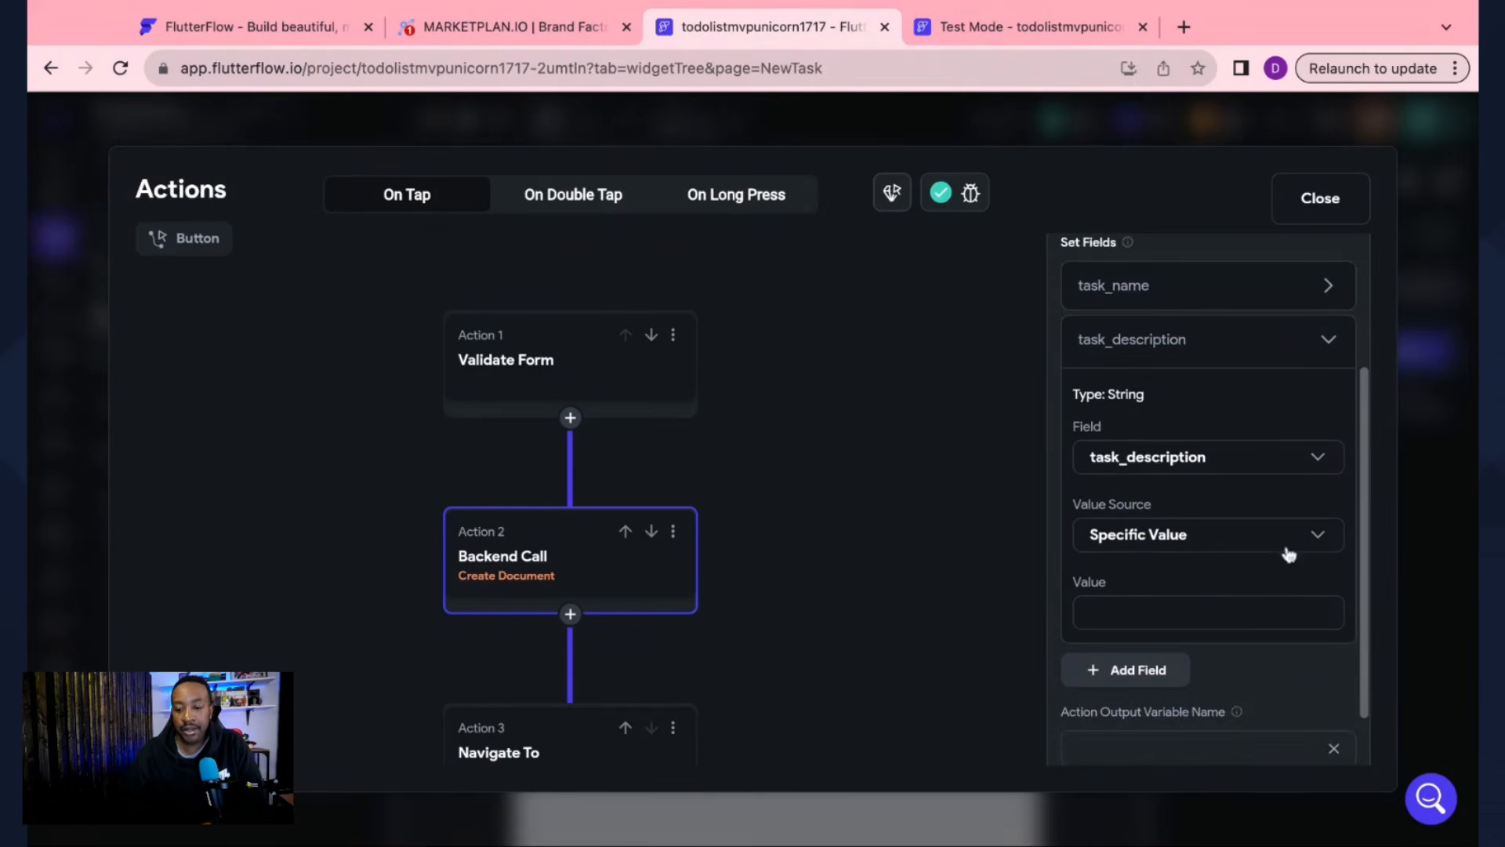
pyautogui.click(1322, 534)
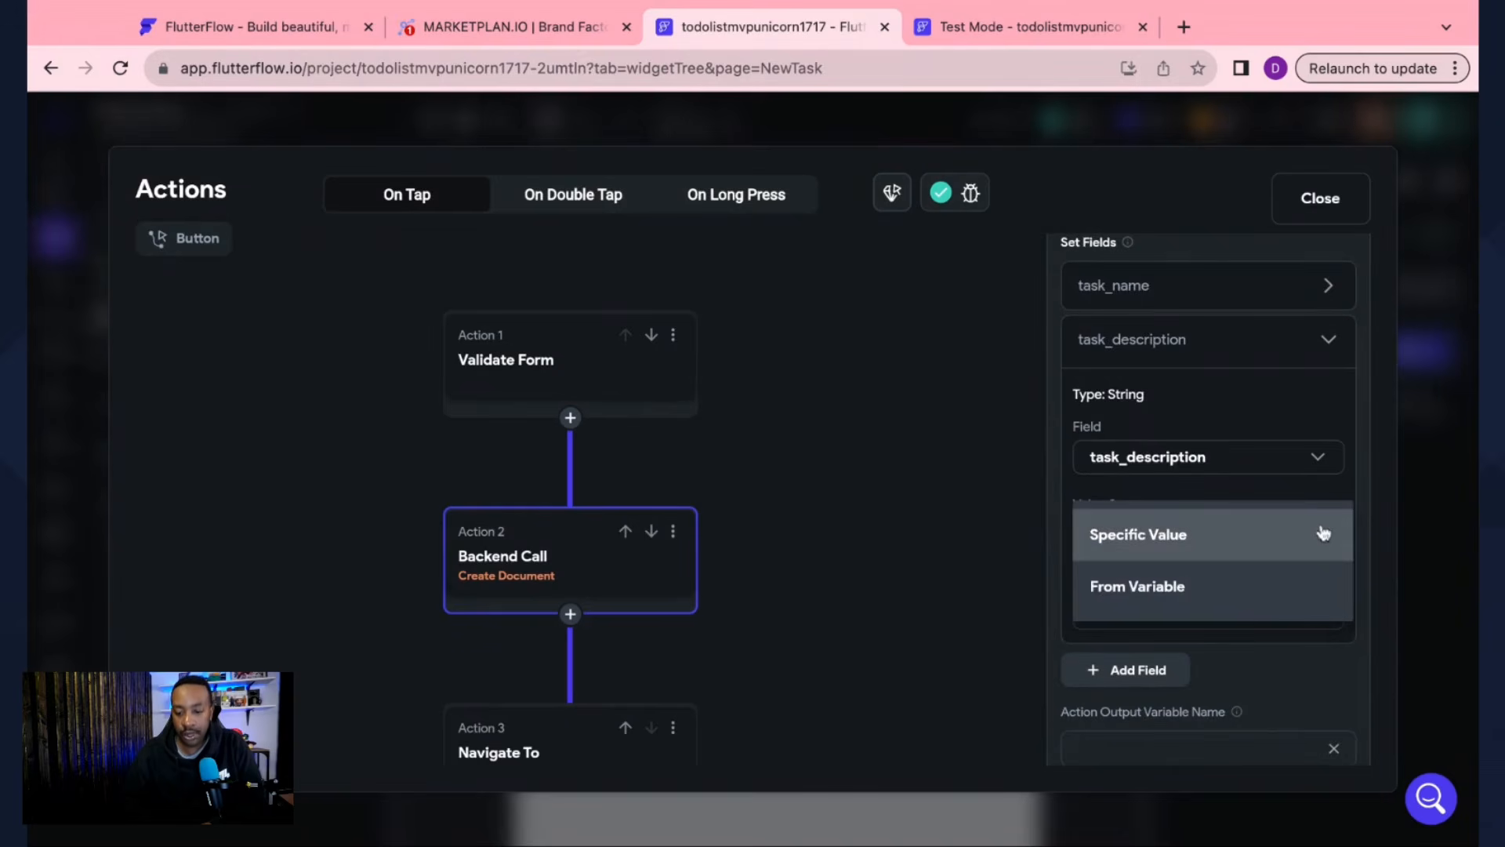
pyautogui.click(1215, 584)
pyautogui.click(1320, 575)
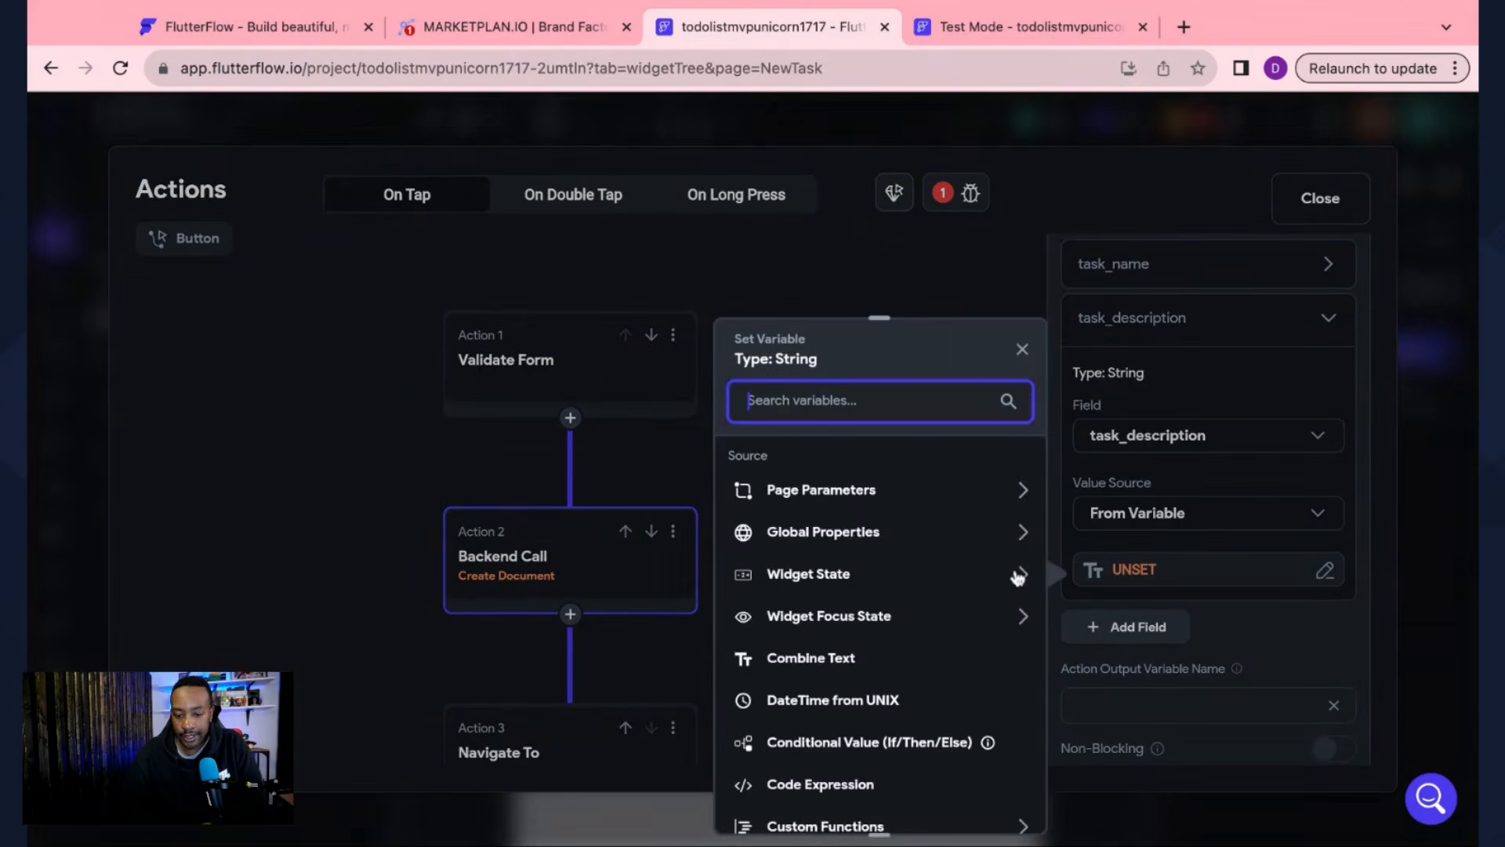
pyautogui.click(1016, 578)
pyautogui.click(933, 676)
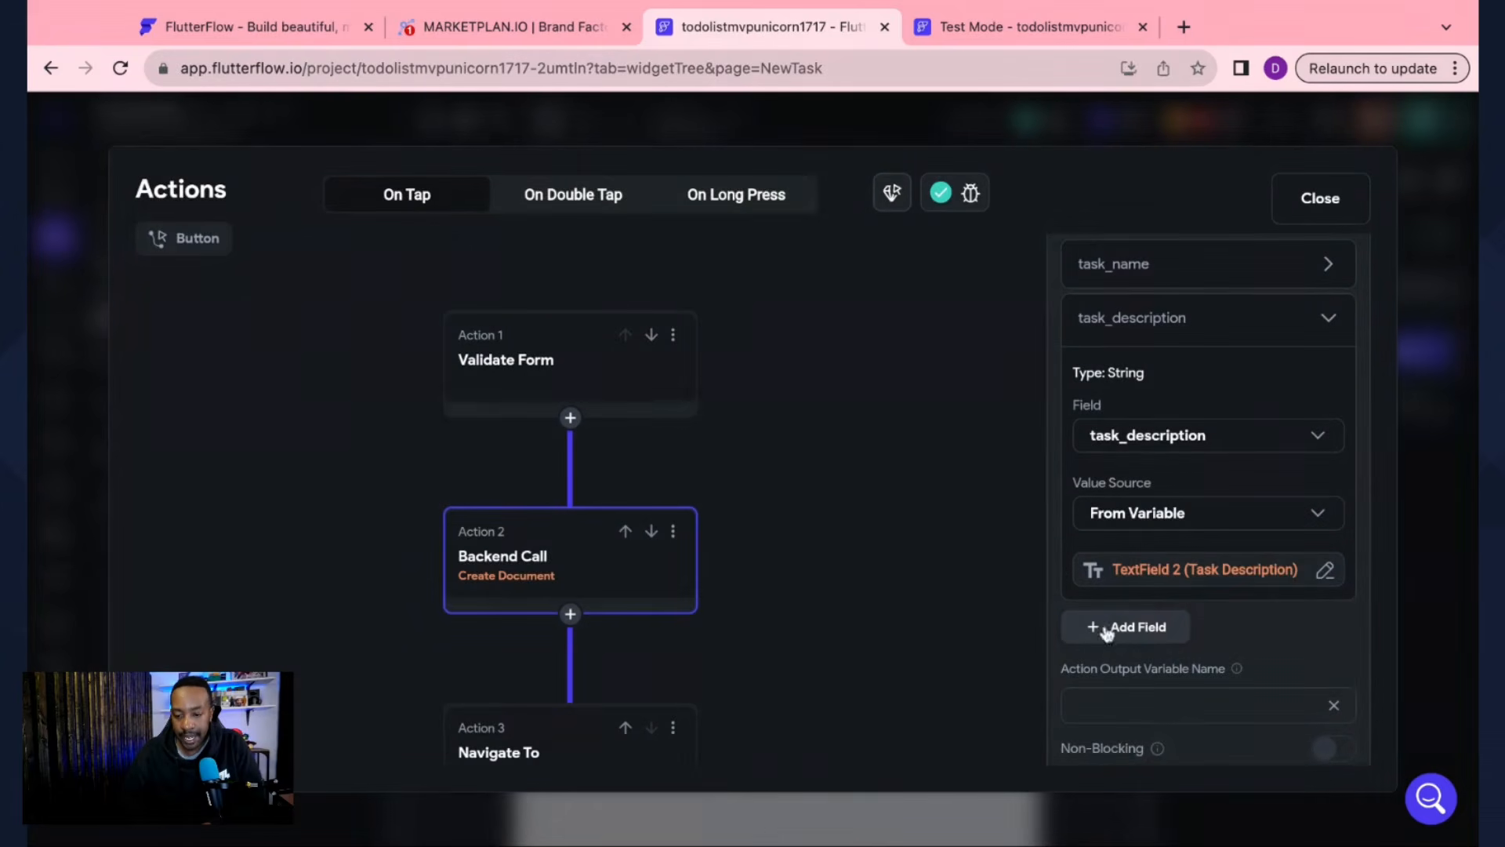
pyautogui.scroll(3, 1212, 519)
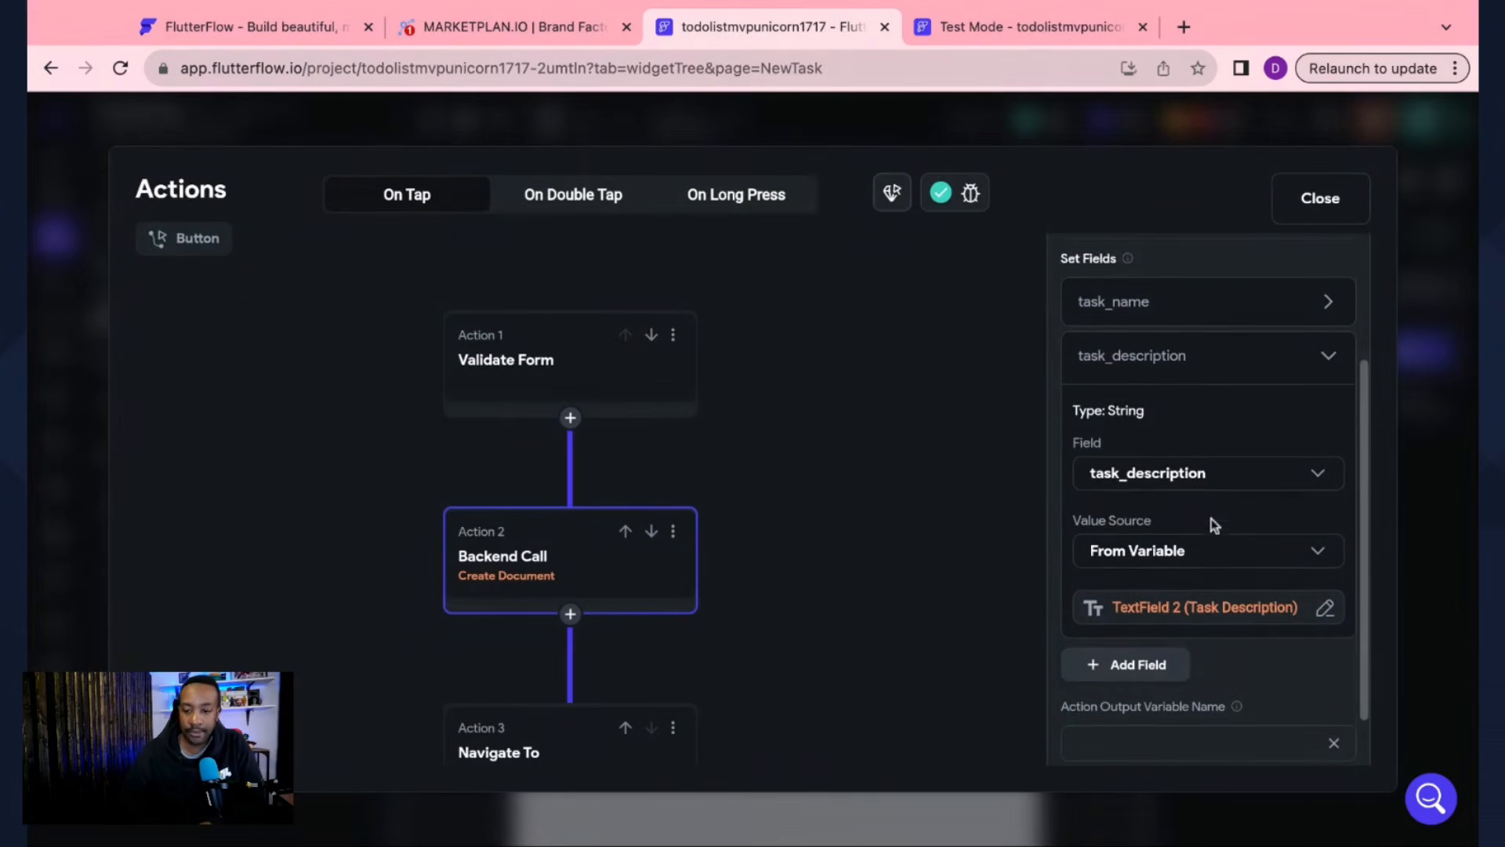
pyautogui.click(1328, 450)
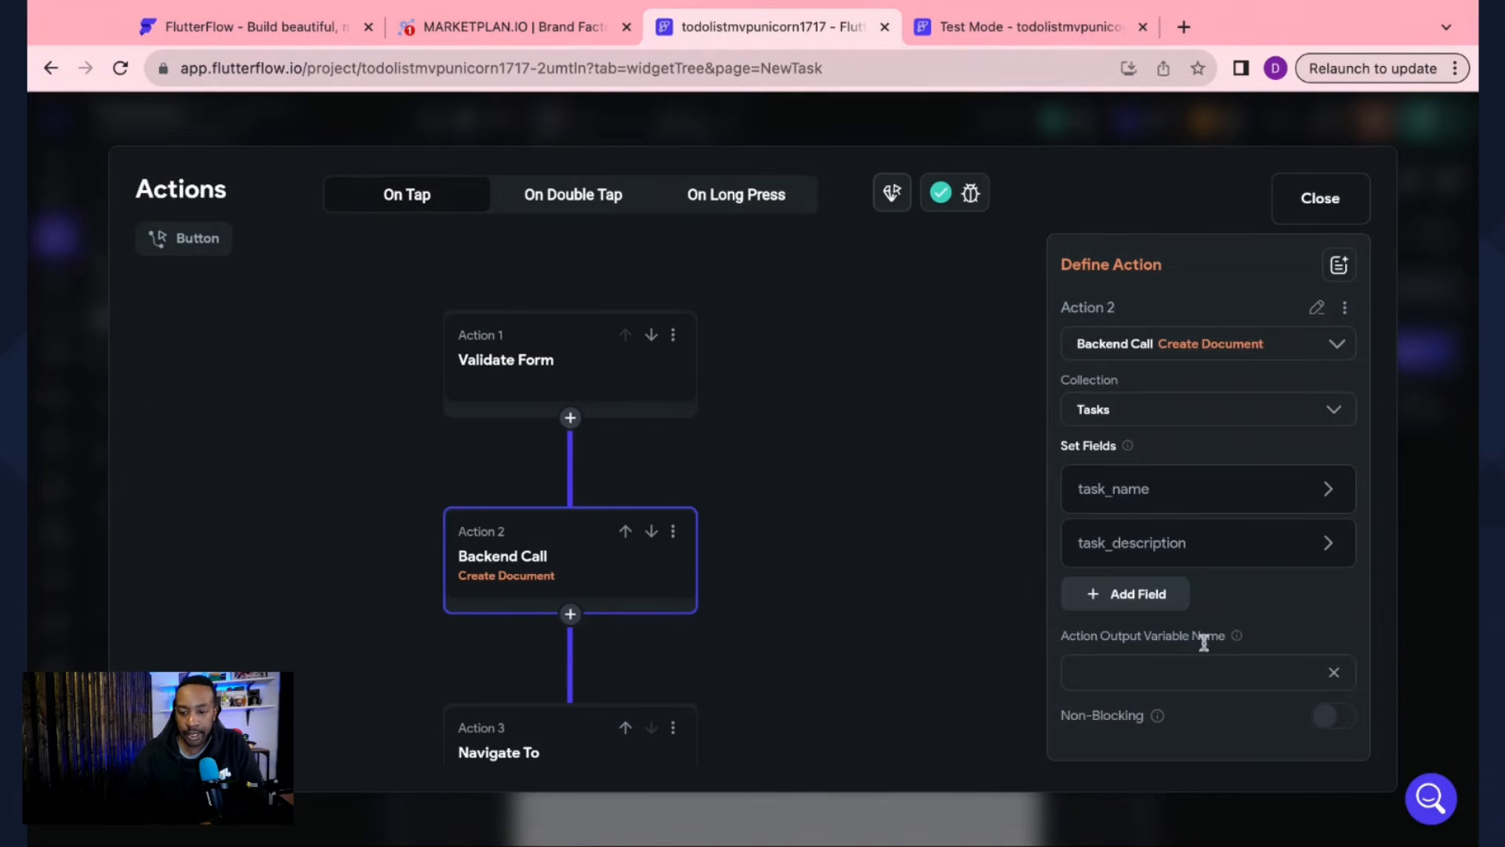
# Step: Reopen the button's action flow and confirm the Issues report shows no errors
pyautogui.click(1311, 220)
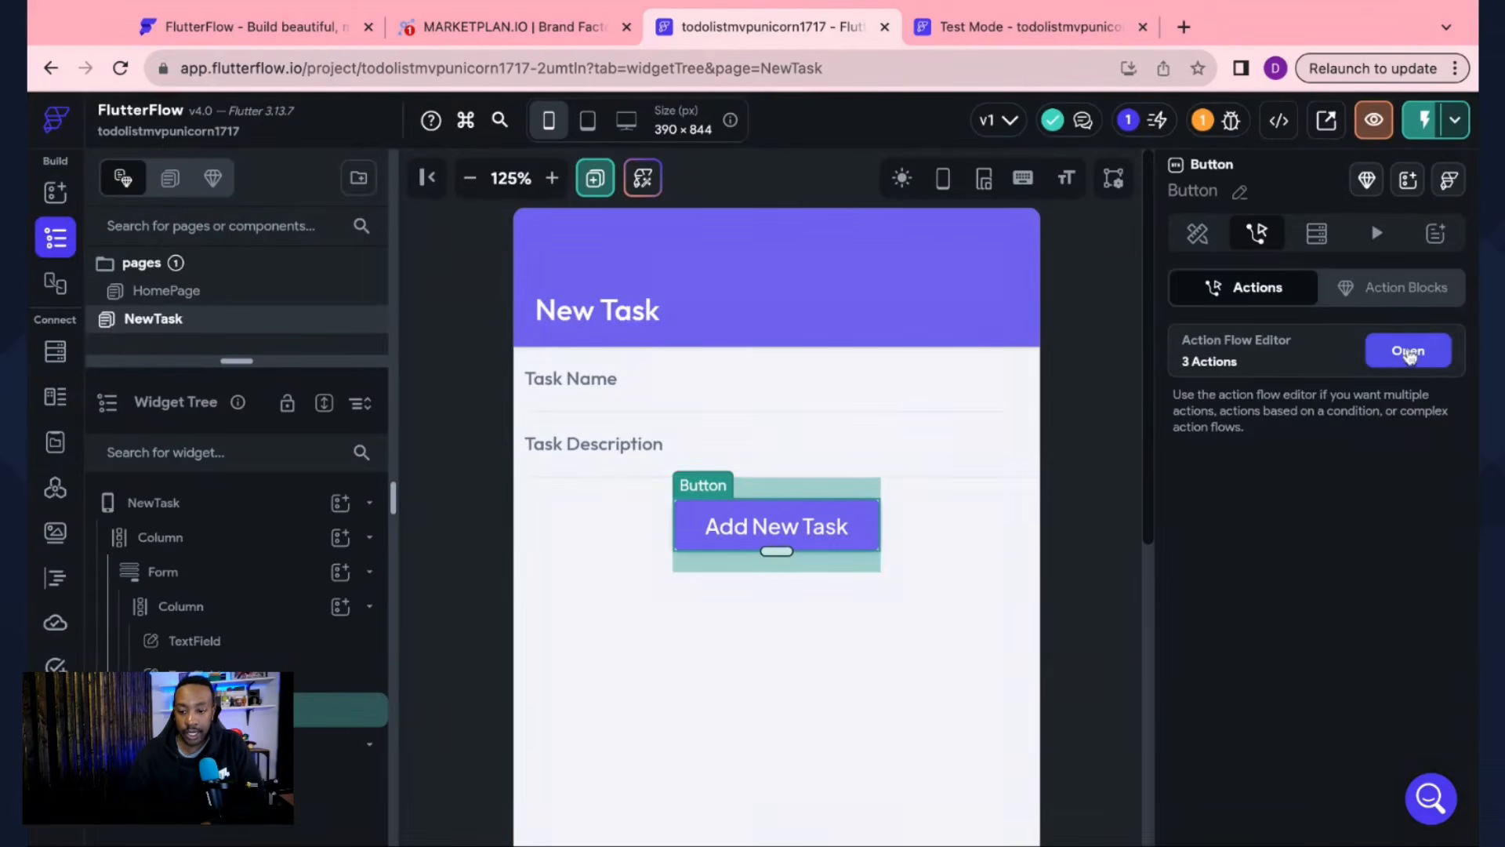
pyautogui.click(1408, 350)
pyautogui.scroll(-5, 709, 437)
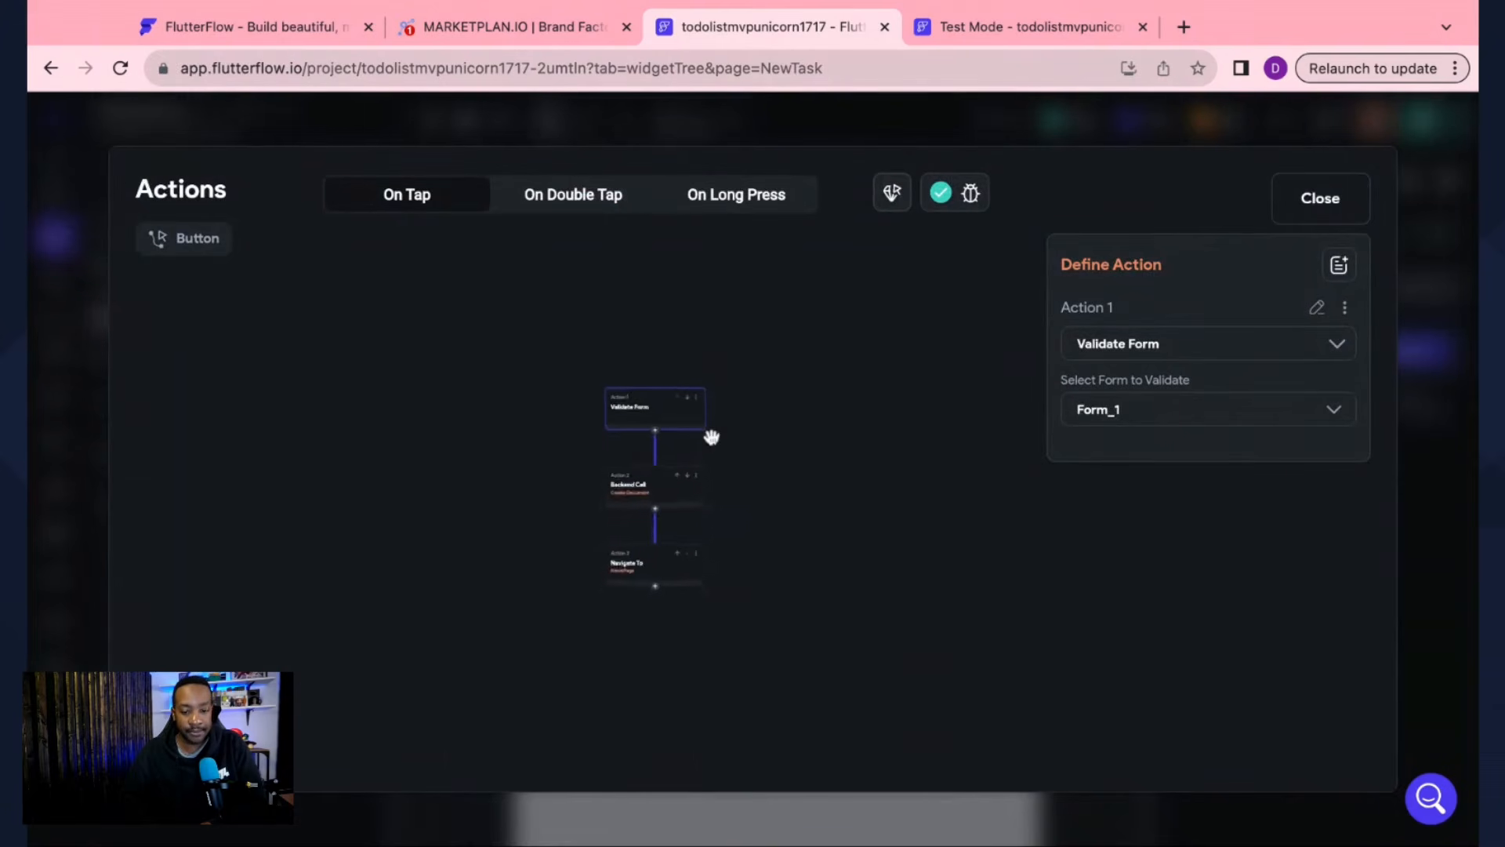
pyautogui.scroll(2, 711, 437)
pyautogui.click(941, 193)
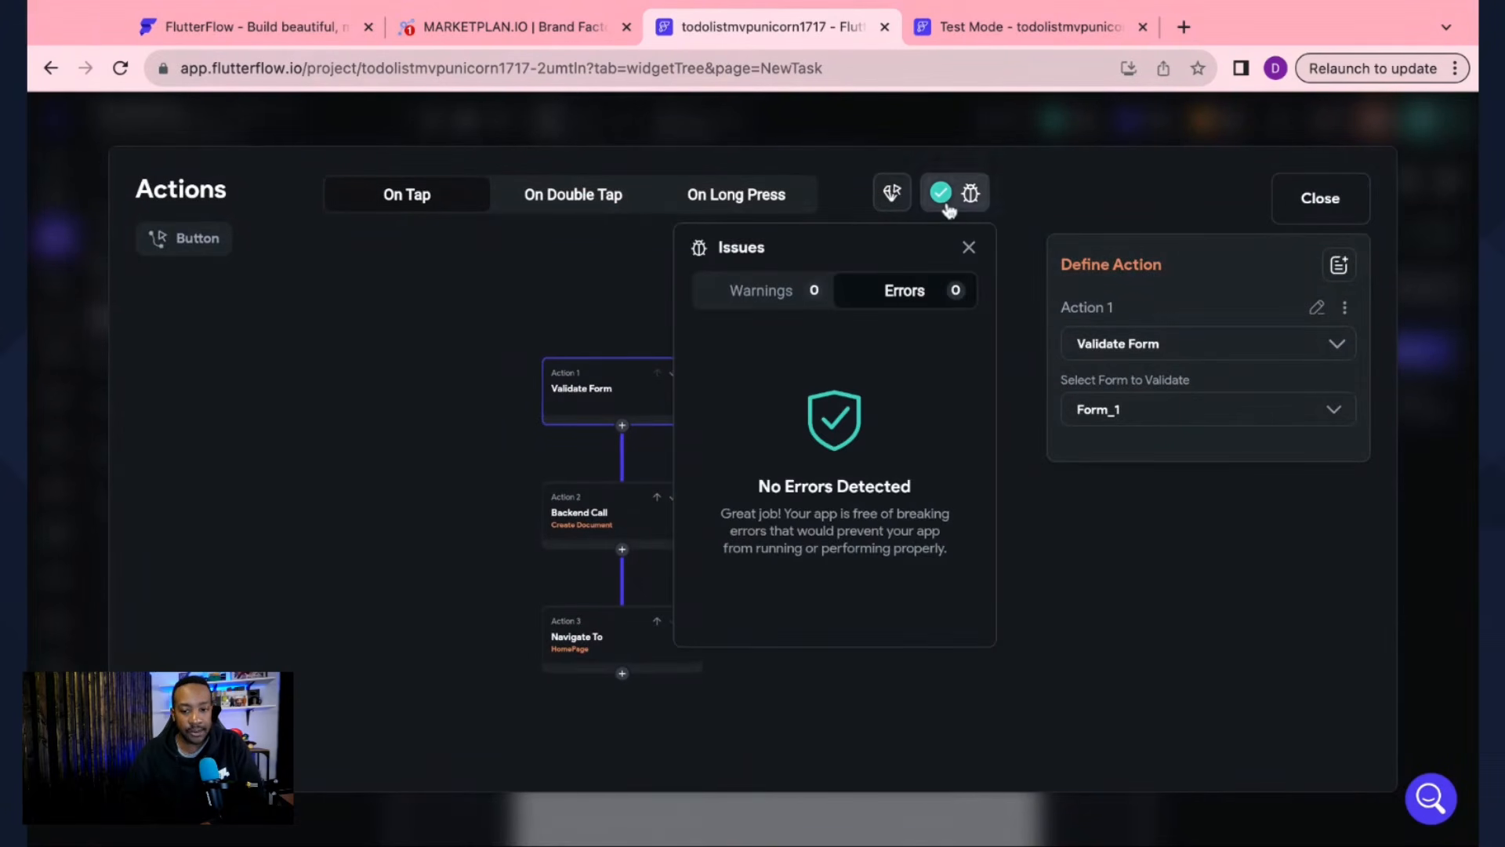
pyautogui.click(941, 193)
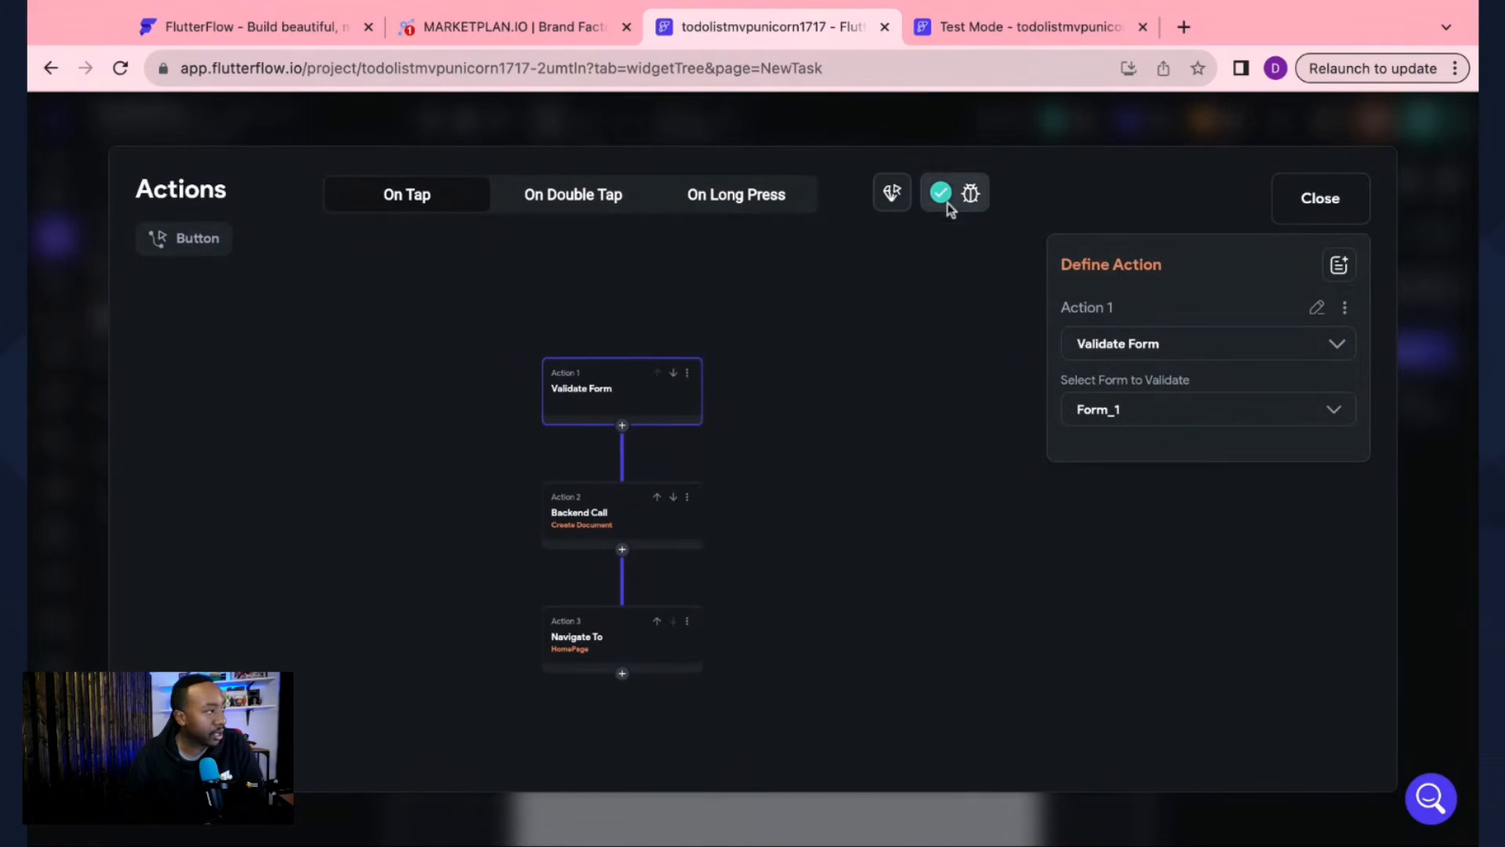
pyautogui.click(941, 193)
pyautogui.click(941, 193)
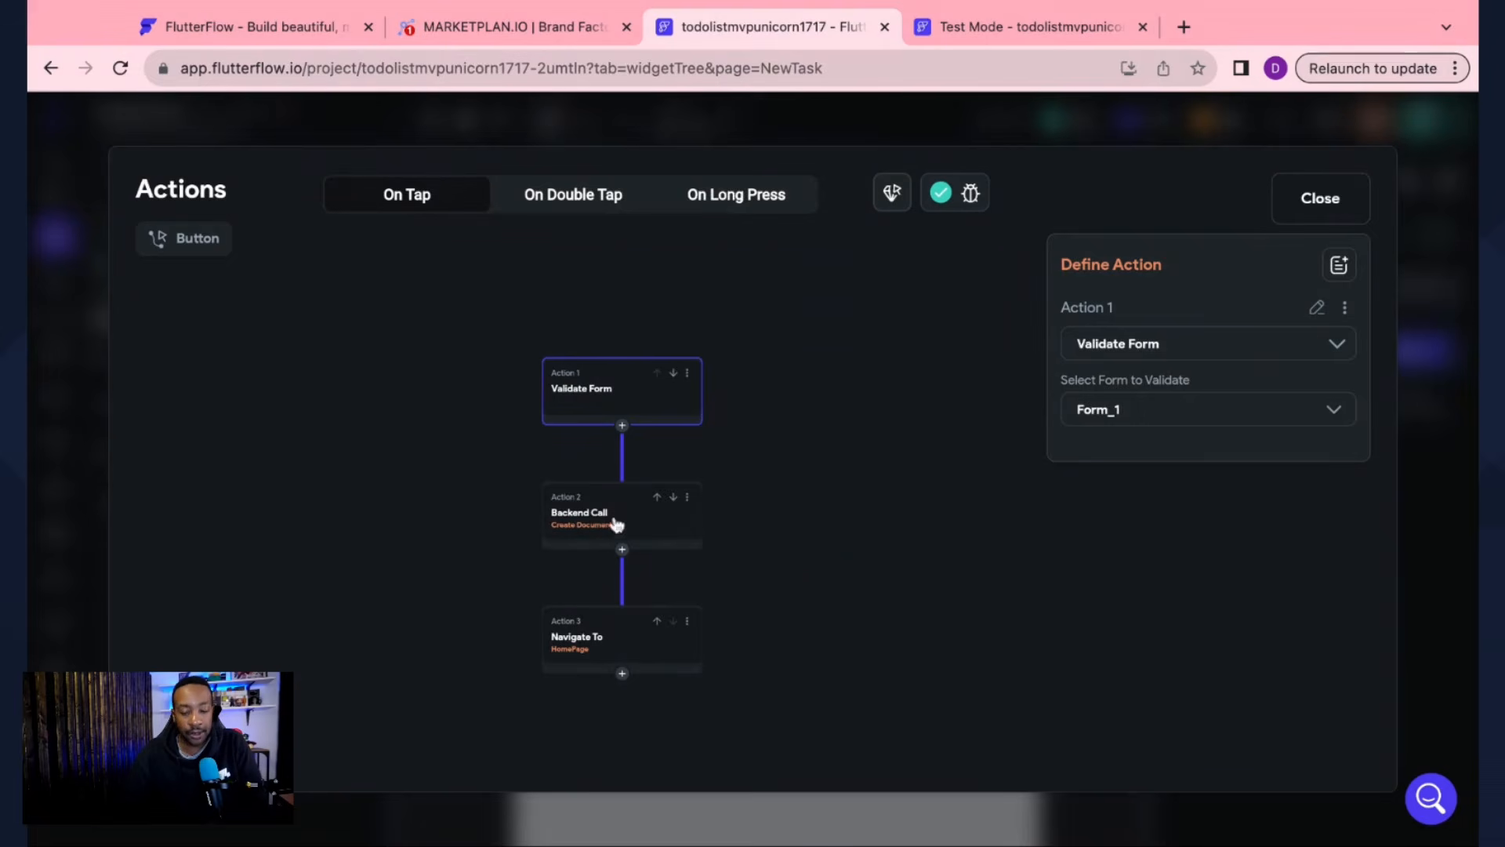
pyautogui.click(1312, 202)
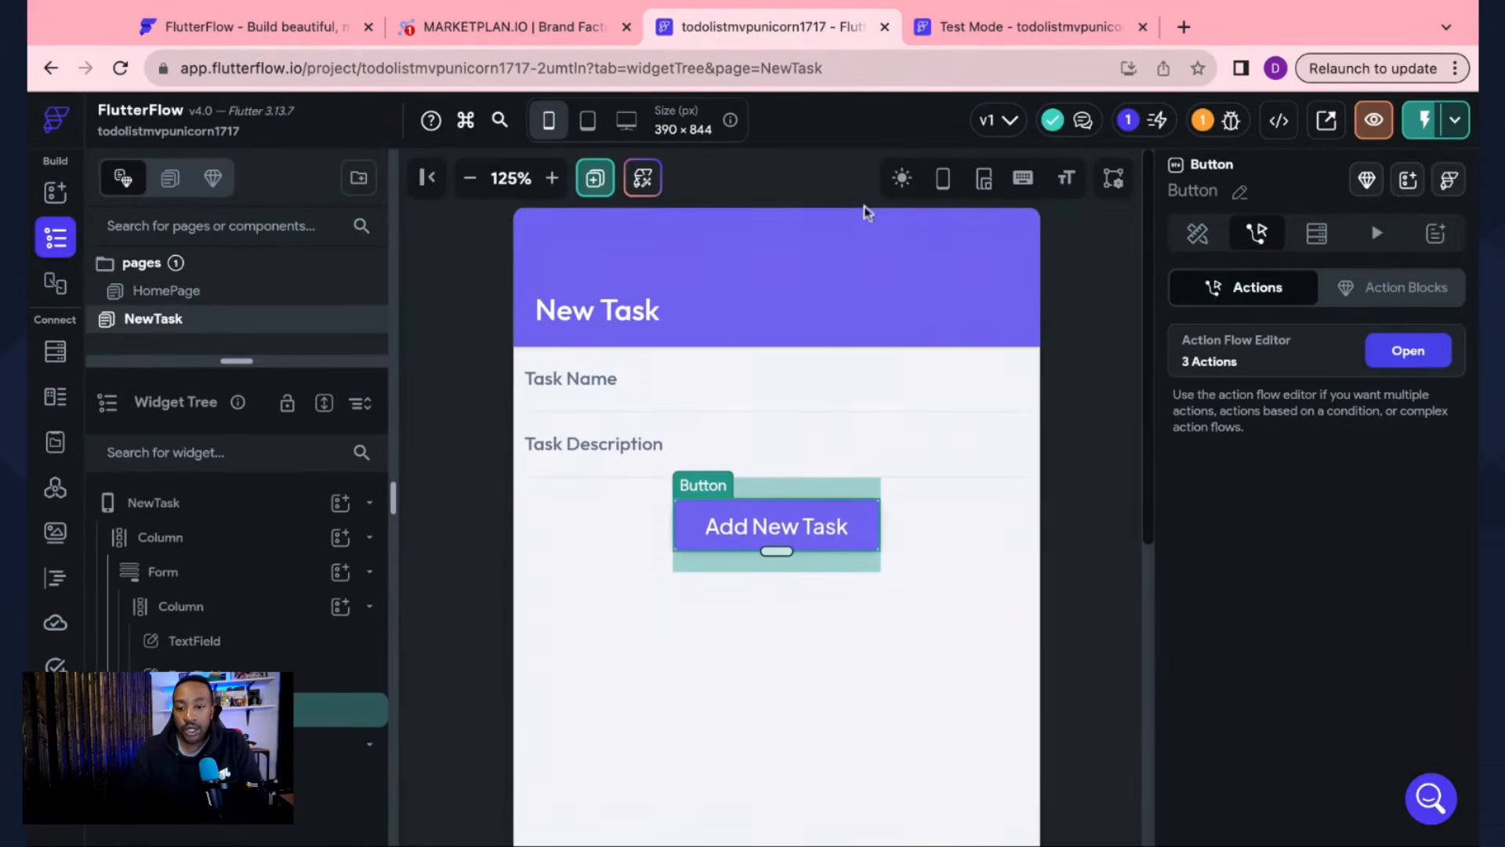
# Step: Switch from the test app back through FlutterFlow to the MarketPlan plan document
pyautogui.click(972, 27)
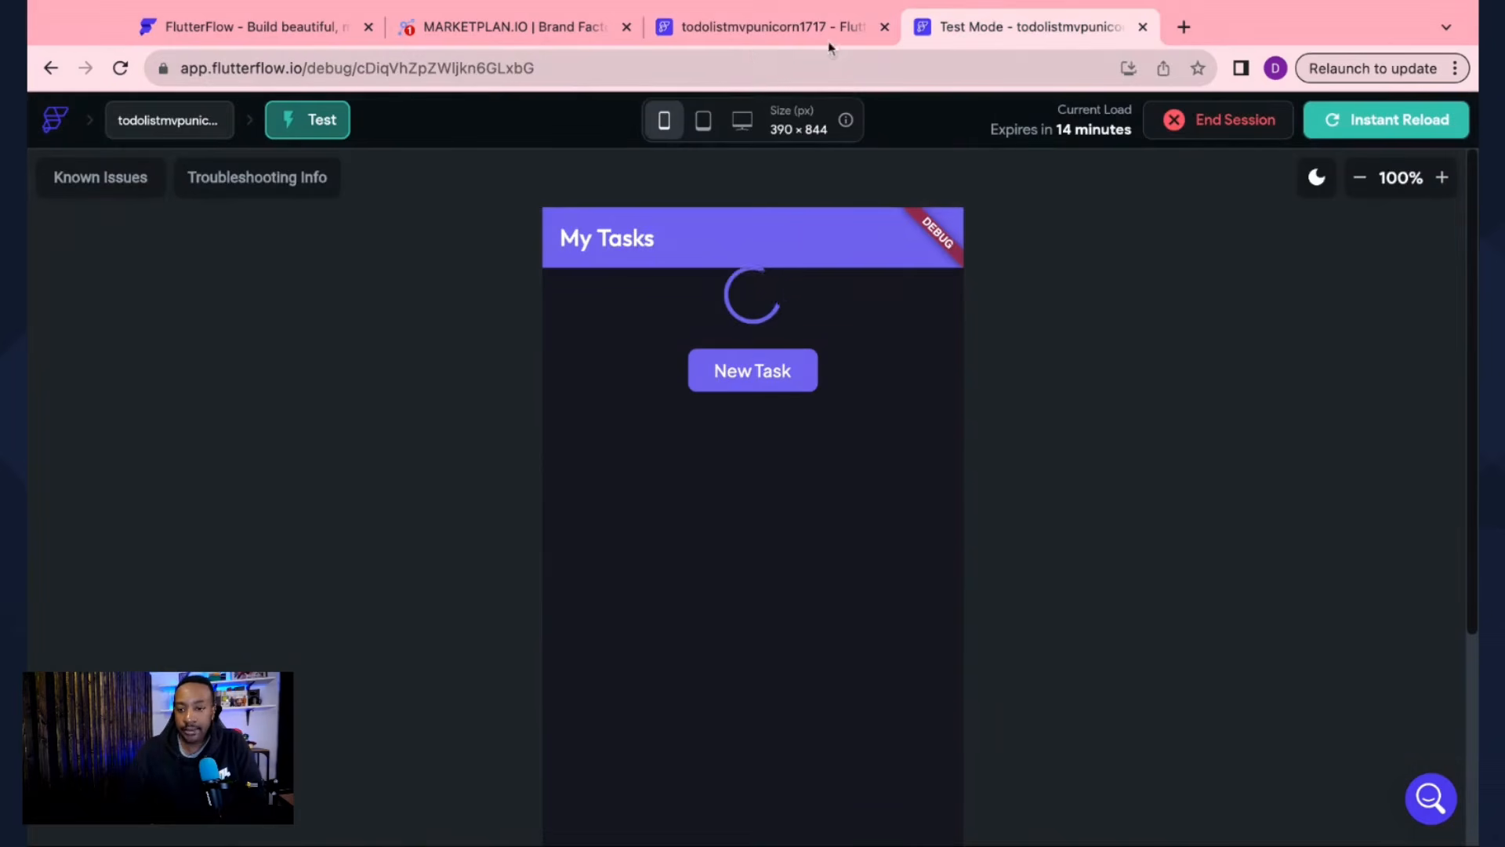
pyautogui.click(775, 27)
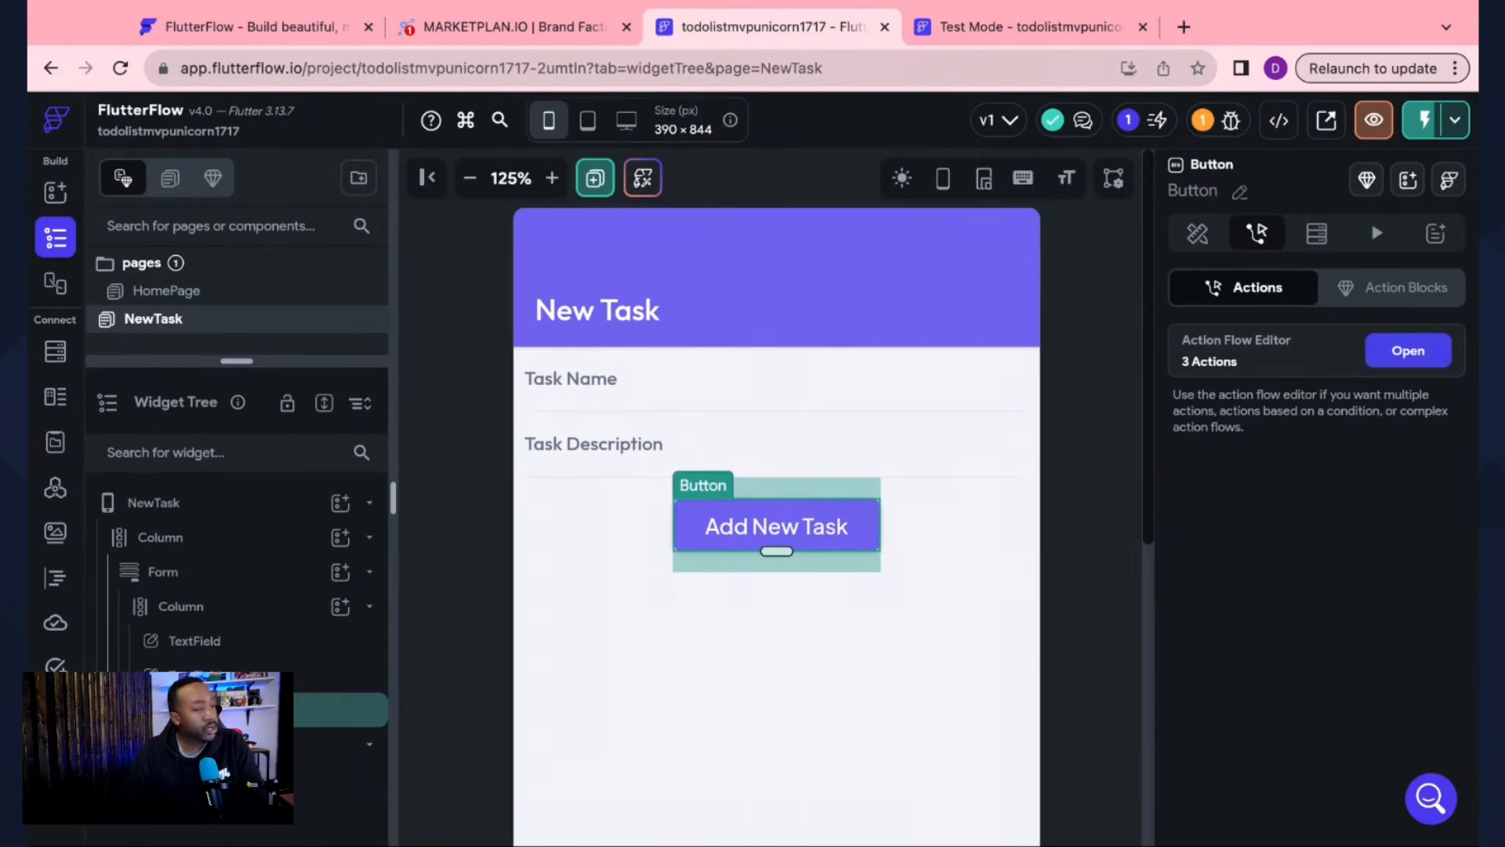
pyautogui.click(447, 28)
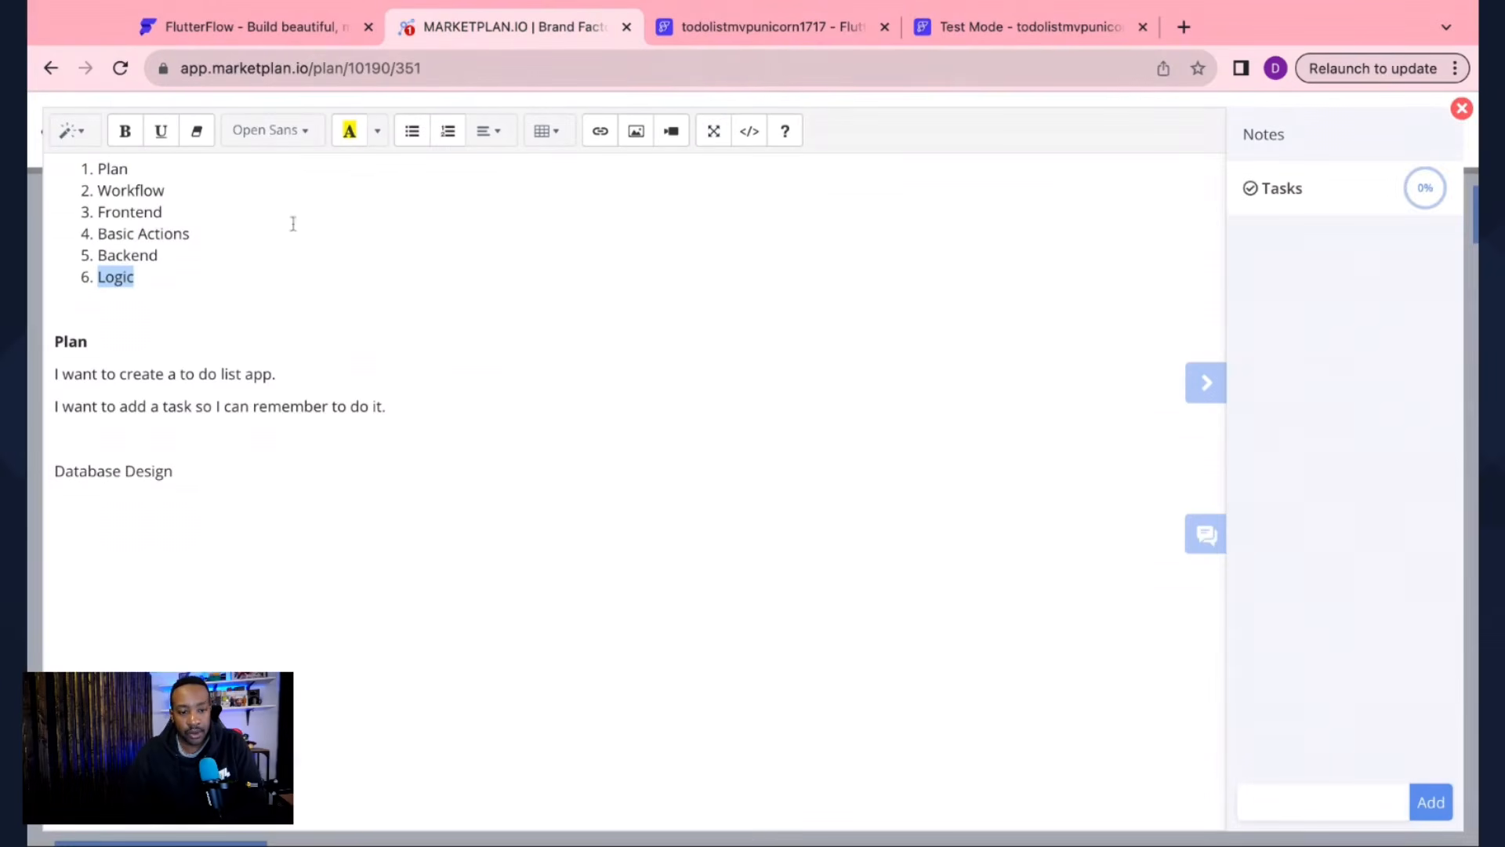
# Step: Close the plan notes, review the Home Page and New Task flow cards, then return to FlutterFlow
pyautogui.click(1461, 109)
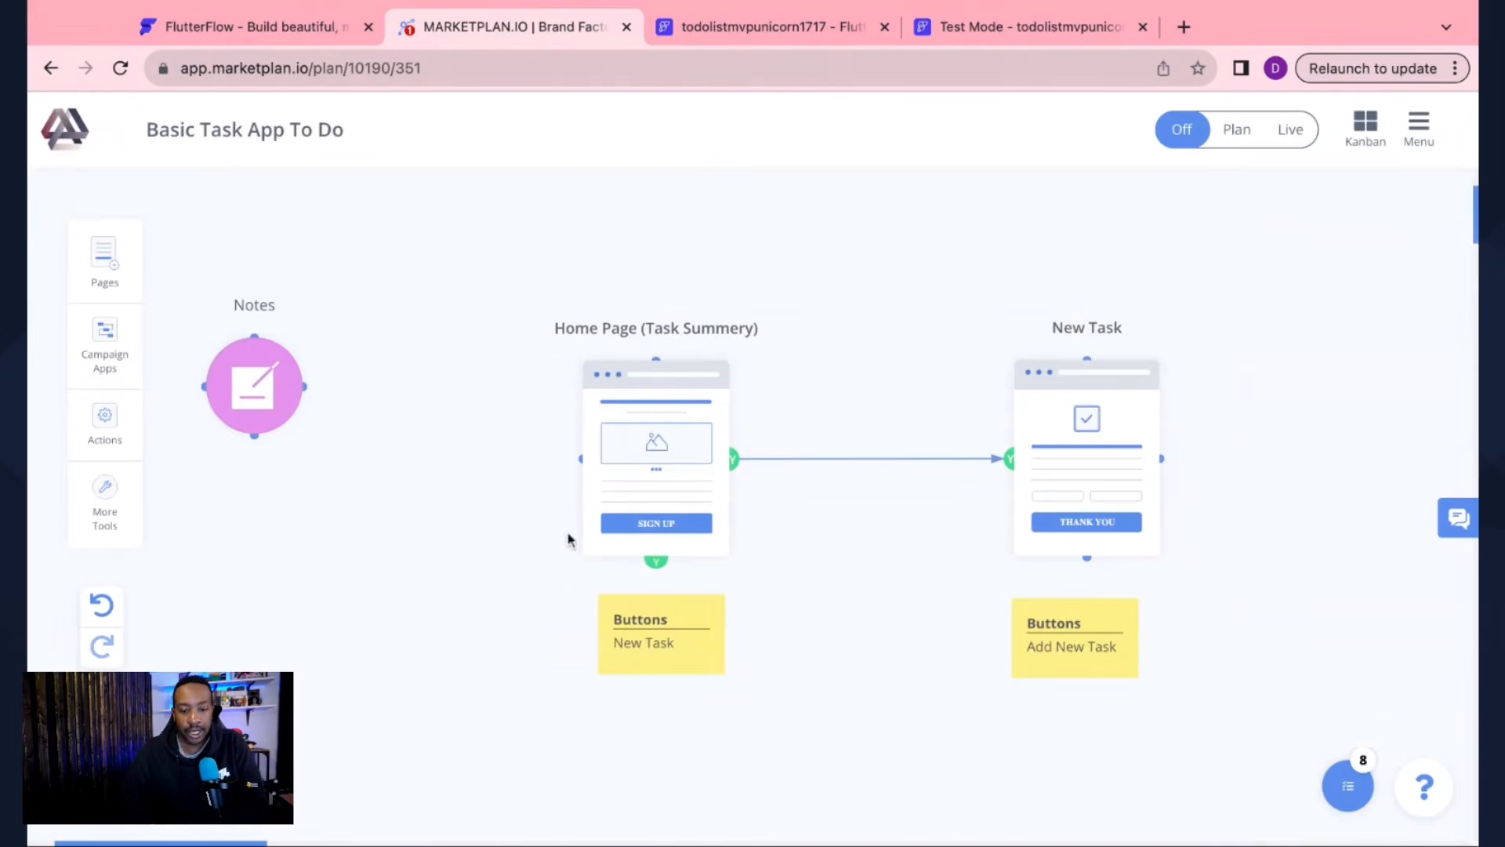
pyautogui.moveTo(1139, 430)
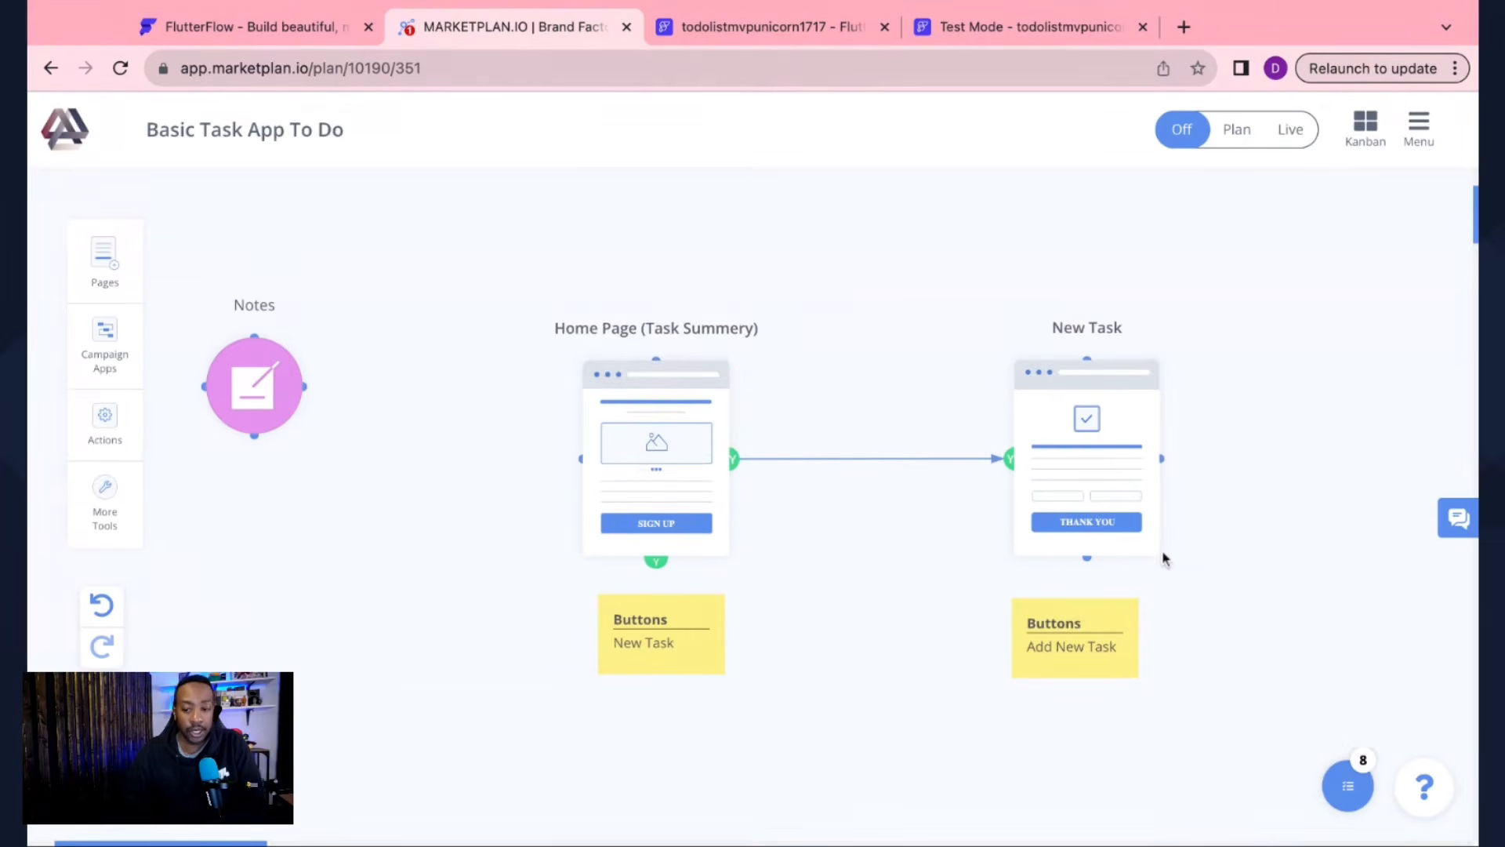
pyautogui.moveTo(1104, 535)
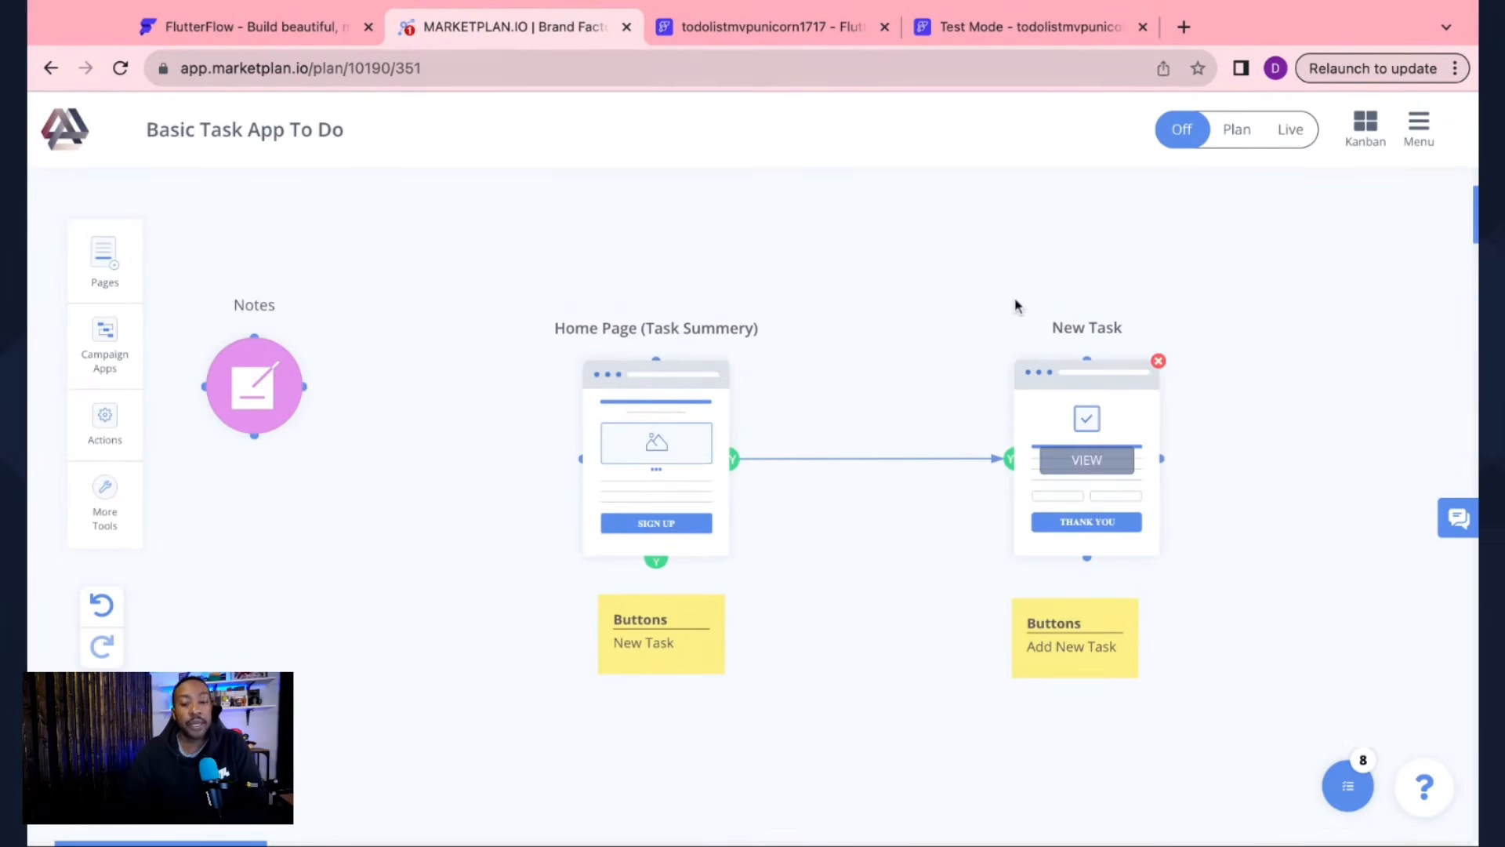
pyautogui.moveTo(596, 463)
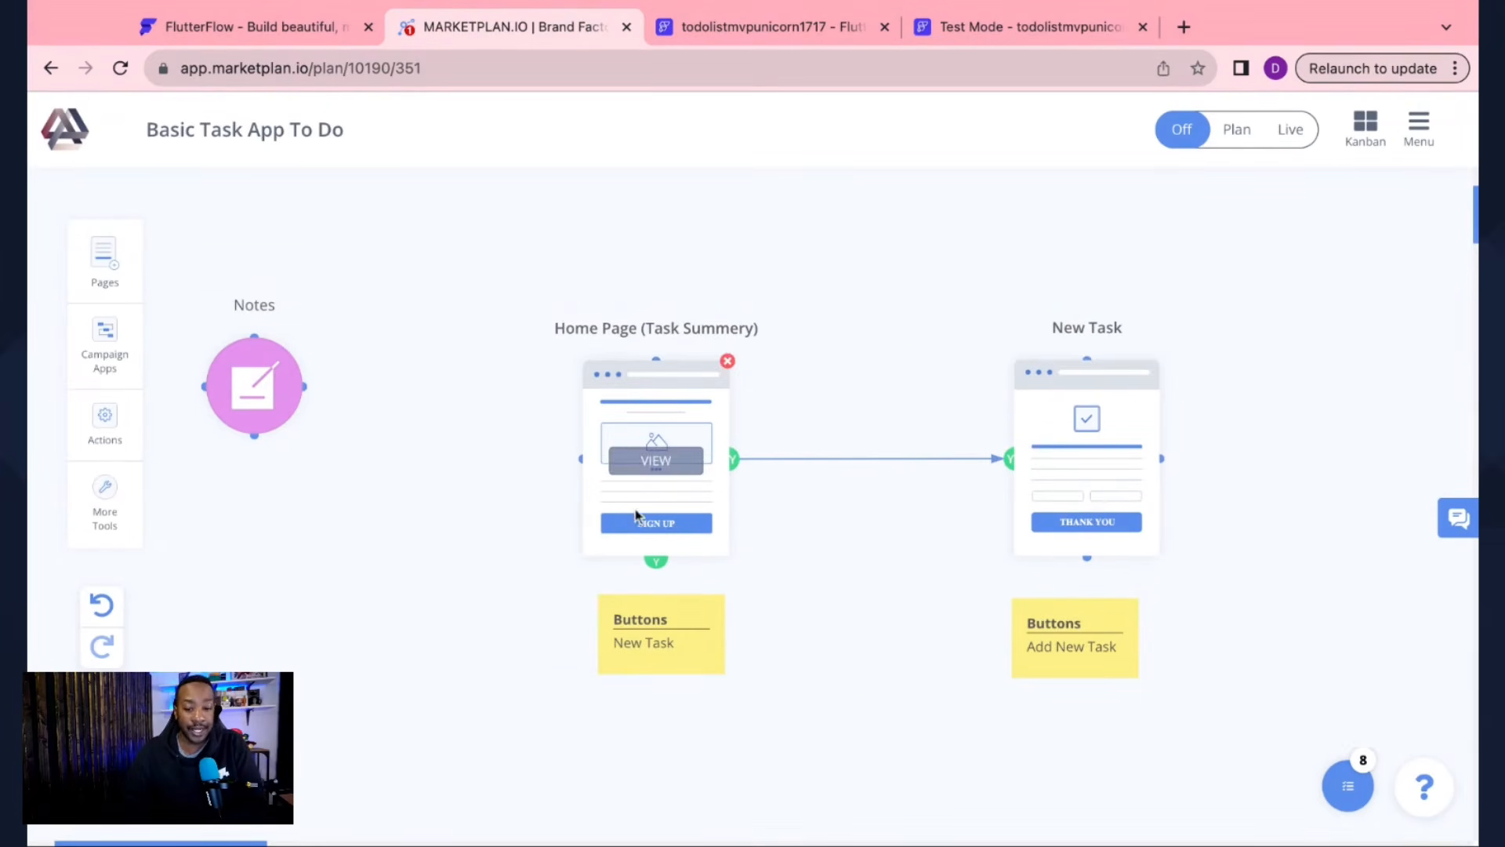
pyautogui.click(768, 33)
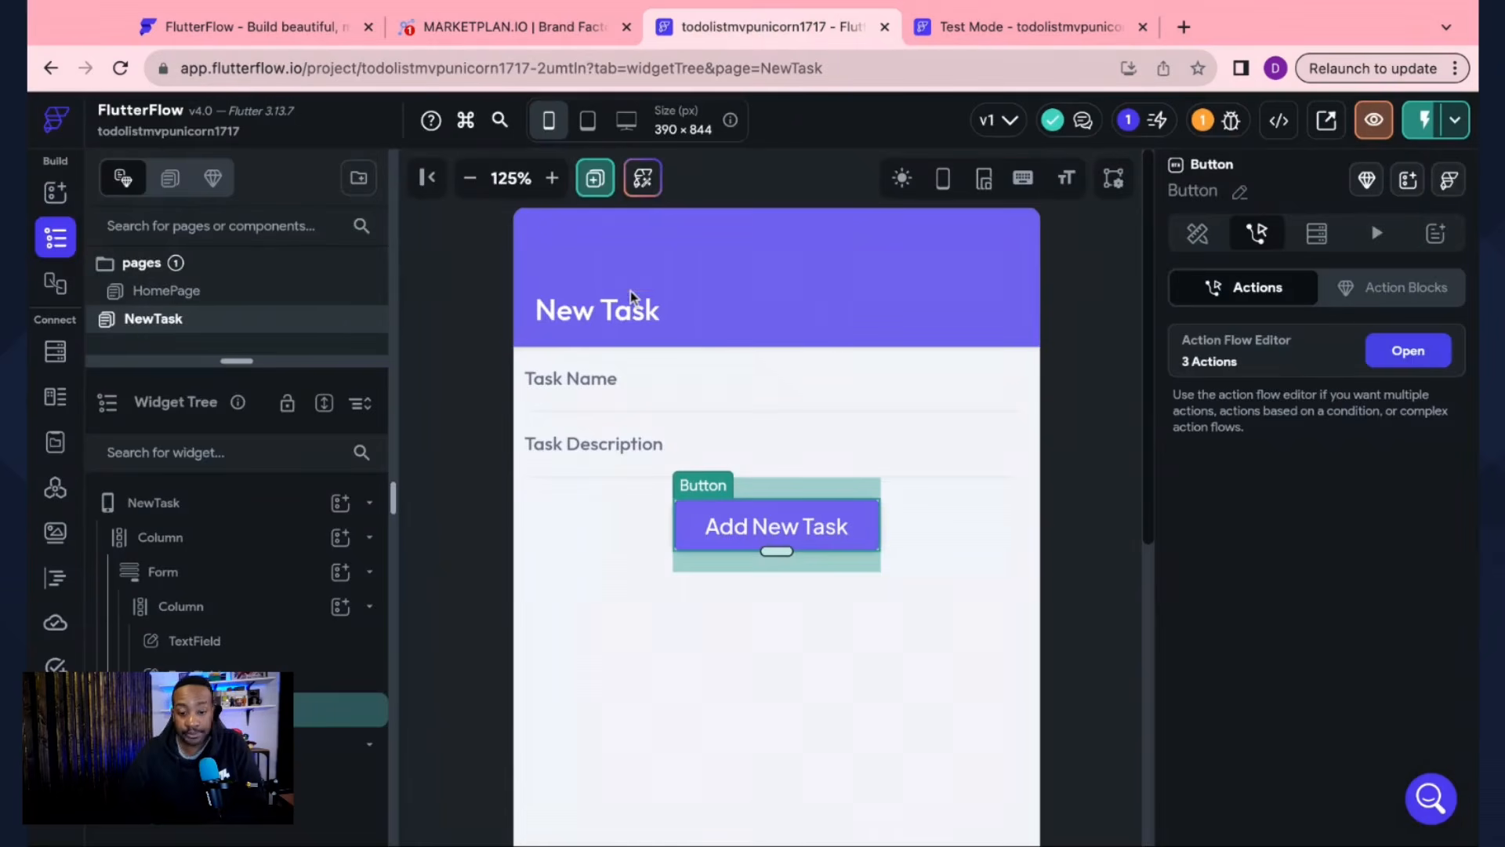
pyautogui.click(466, 443)
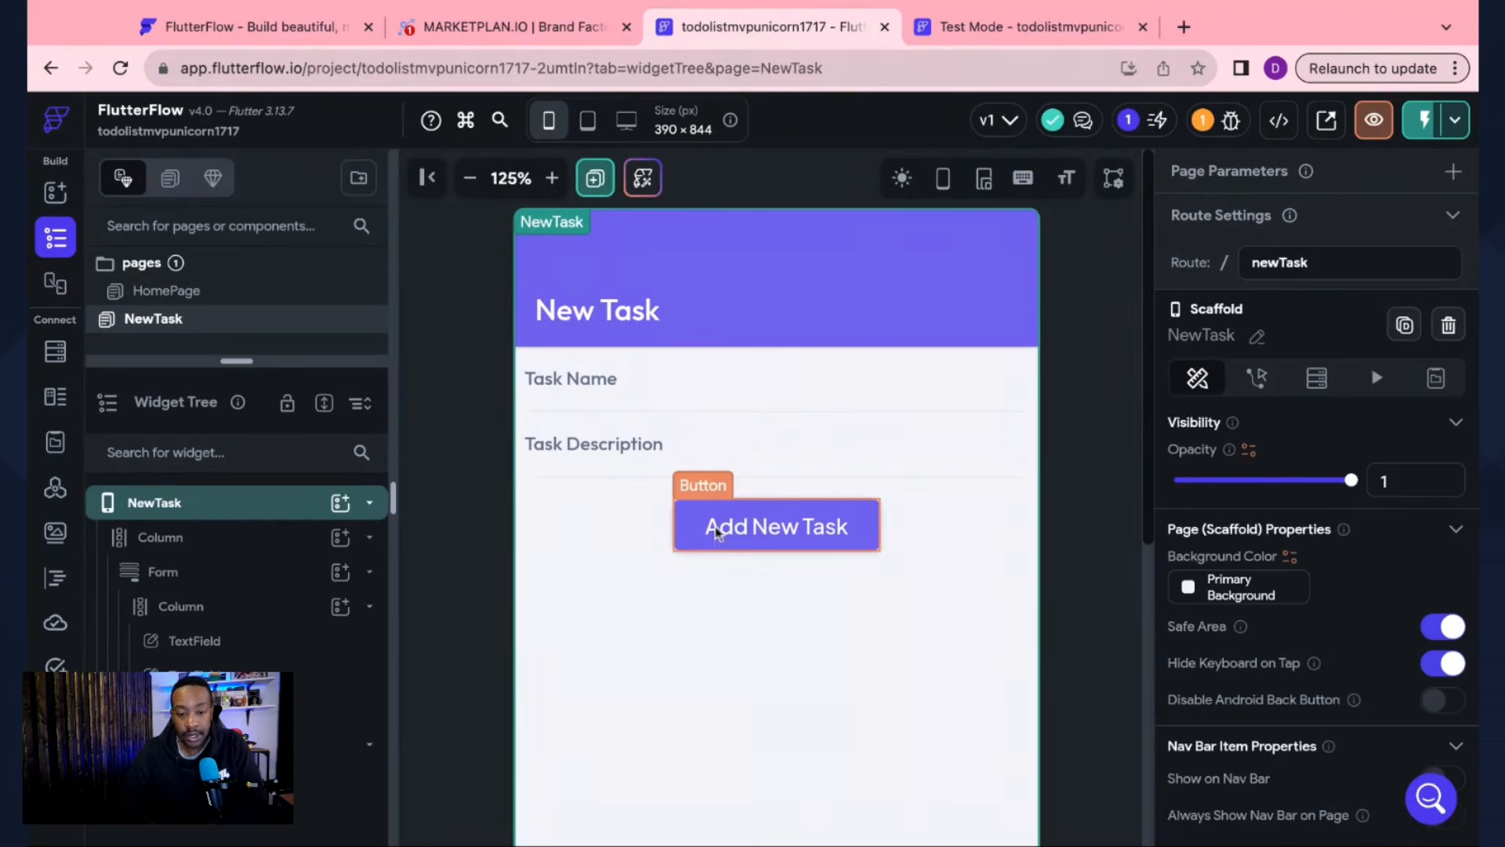
pyautogui.click(1225, 120)
pyautogui.click(1063, 217)
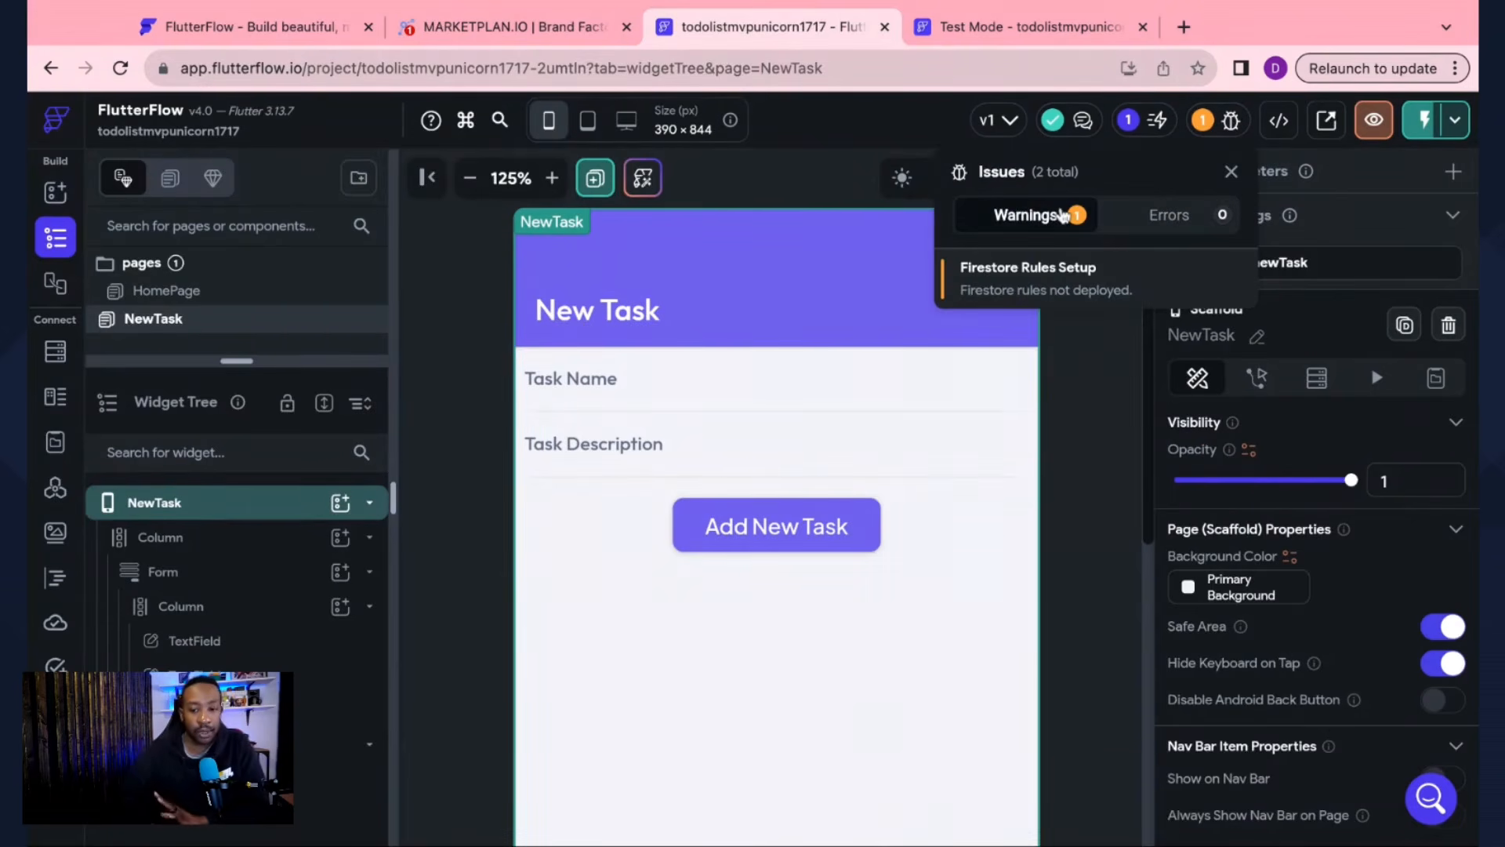
pyautogui.click(1109, 378)
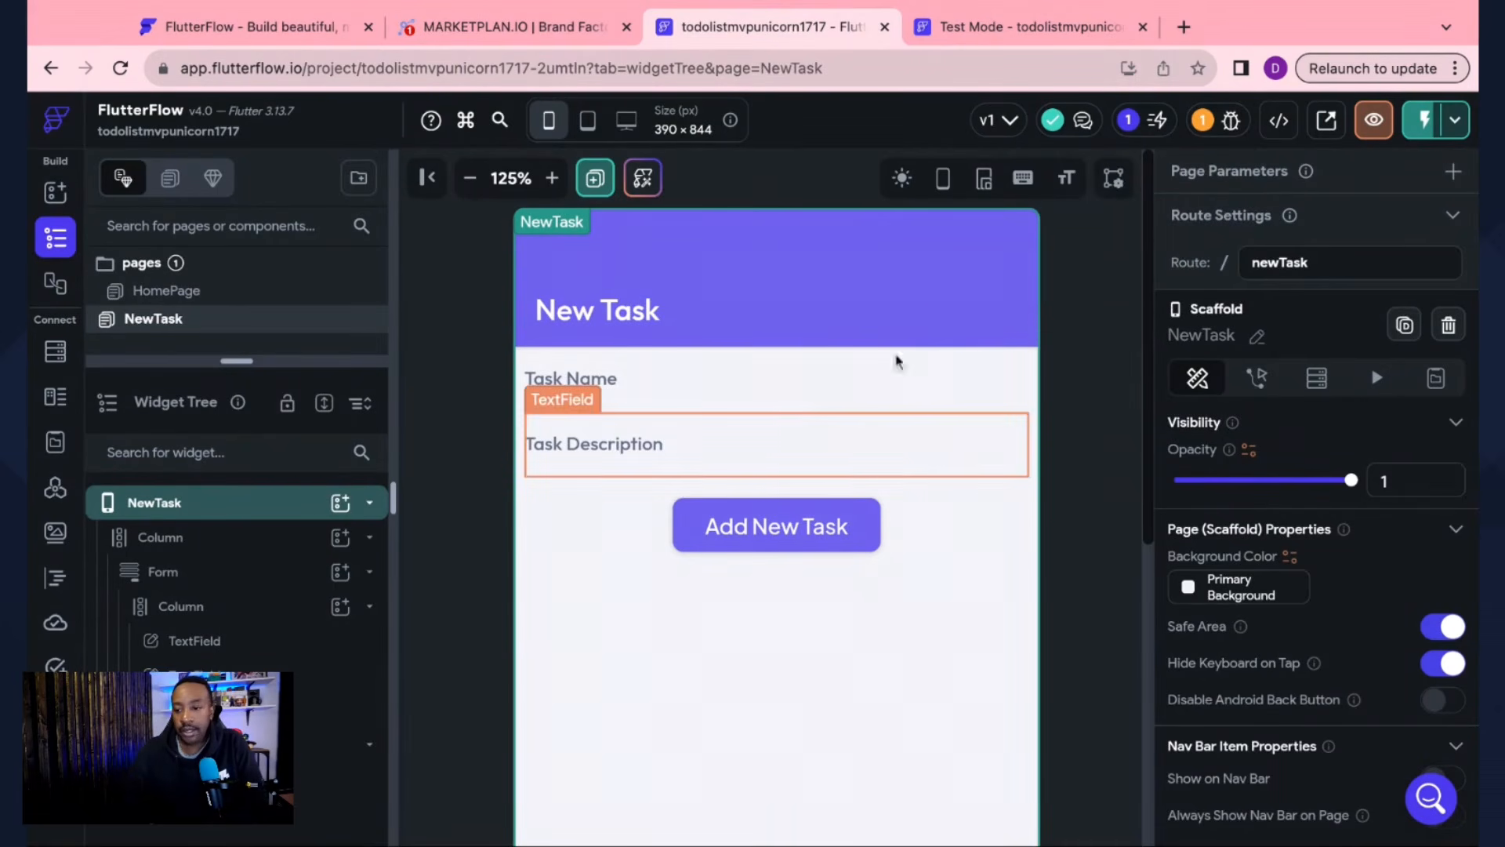
# Step: Instant Reload the test app and open its New Task form
pyautogui.click(1044, 31)
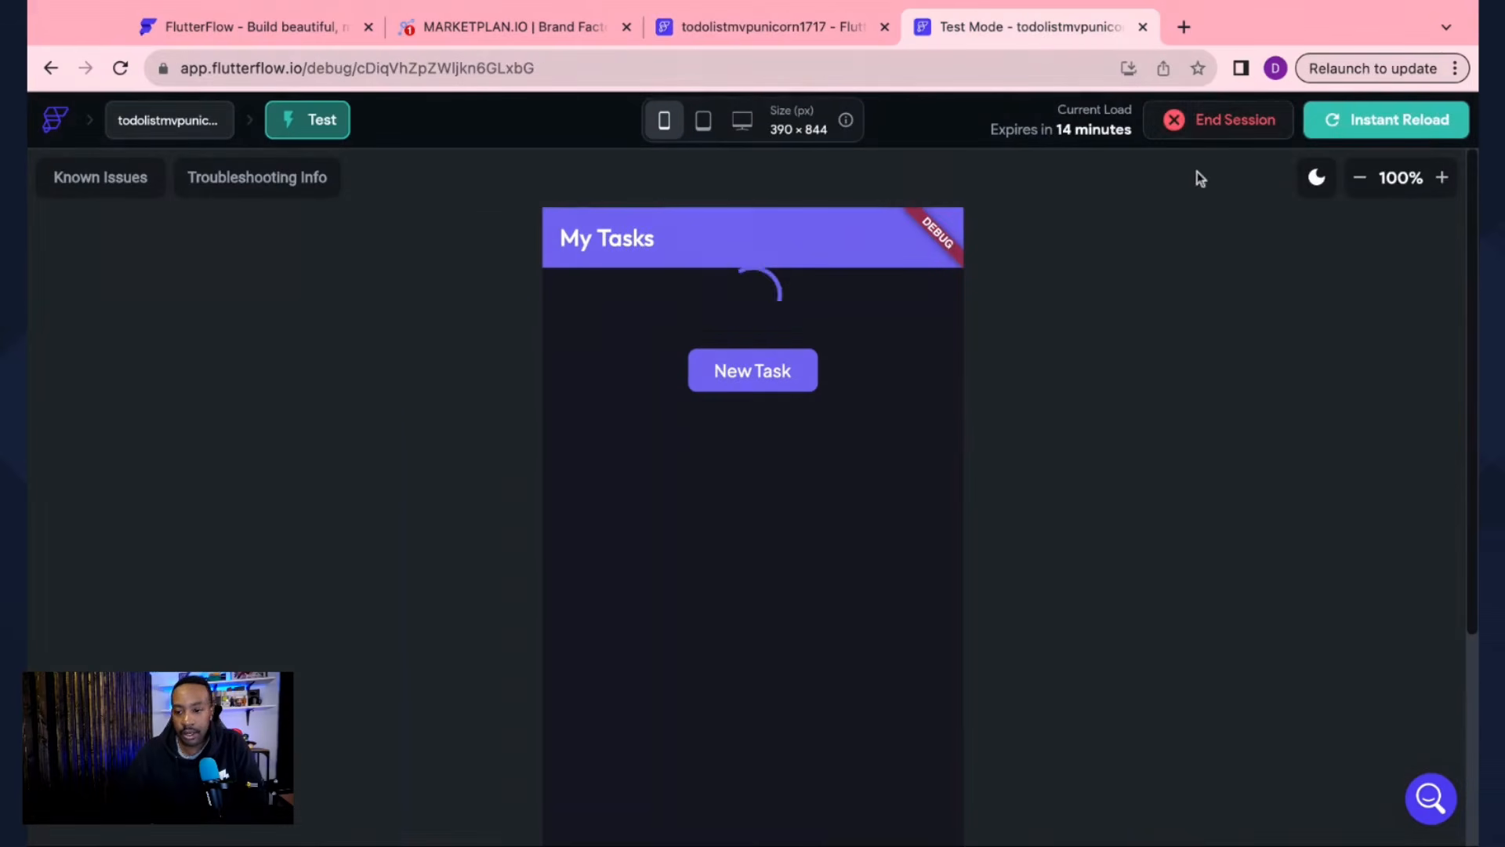
pyautogui.click(1409, 128)
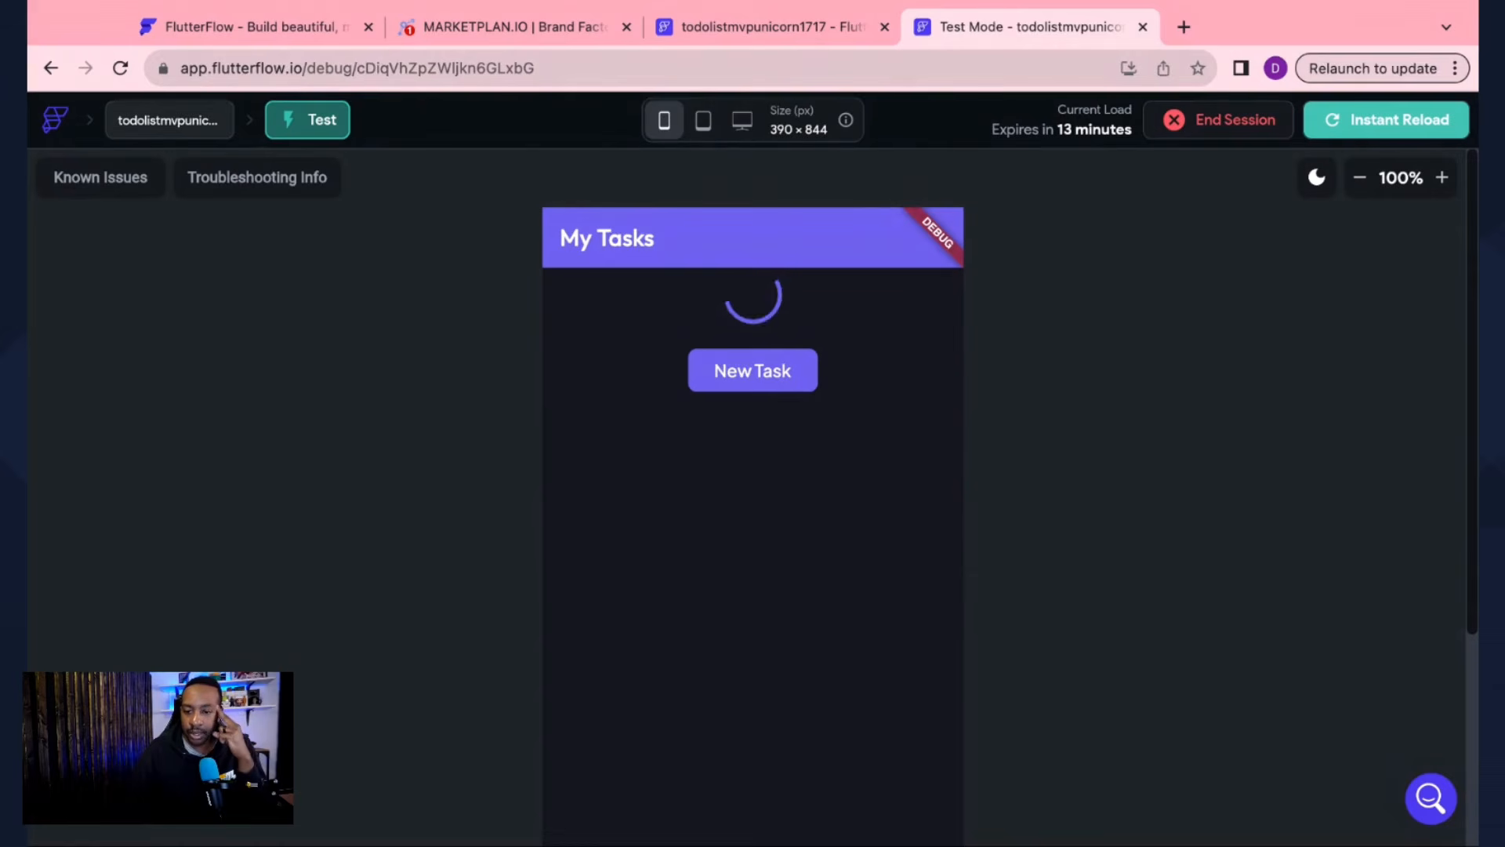
pyautogui.click(810, 389)
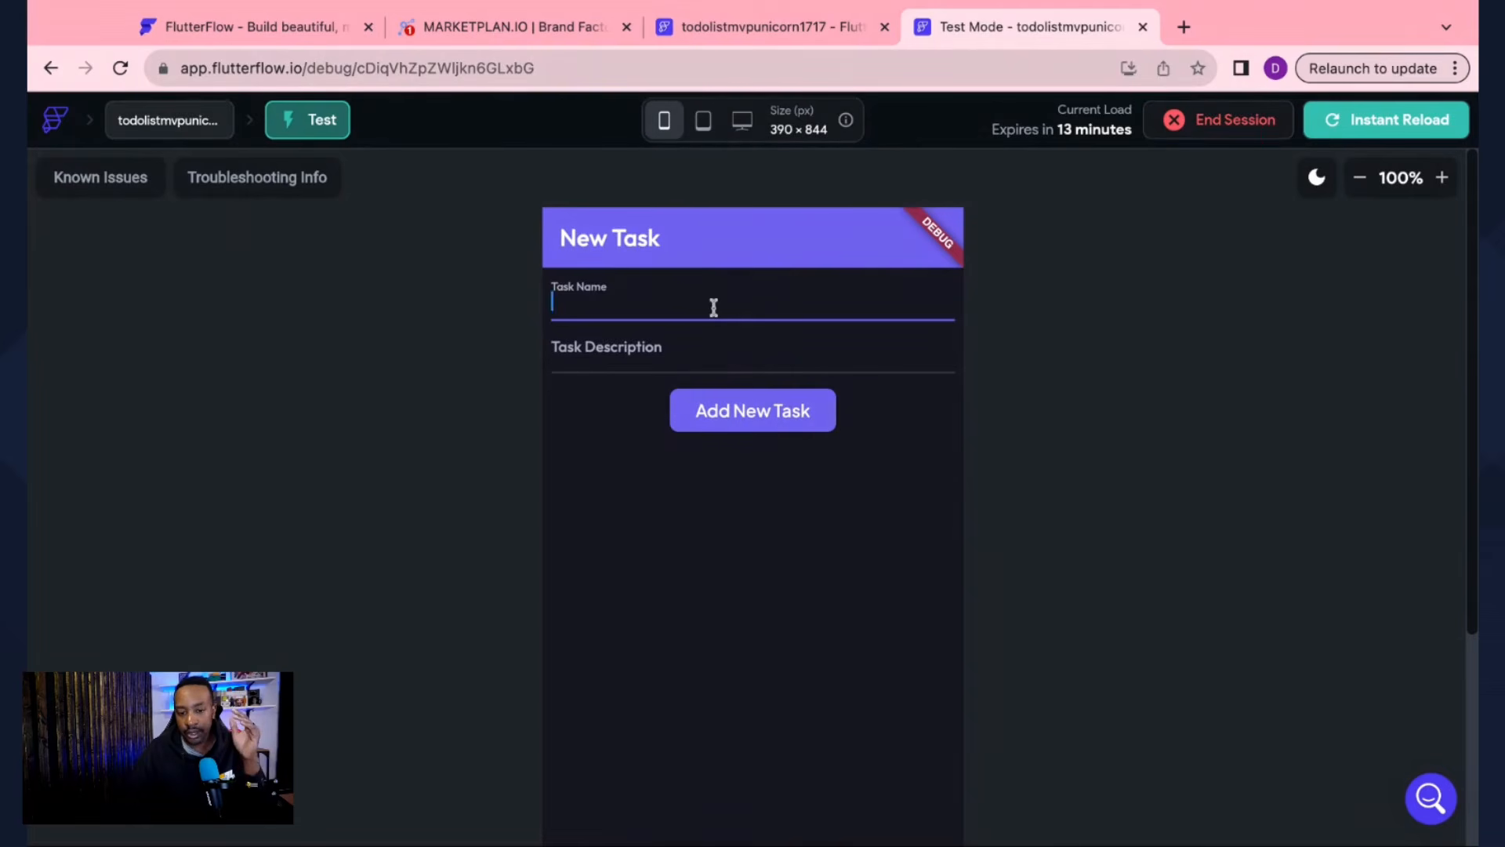
# Step: Submit the task 'Get Dog Food' with description 'Go to store', then reload the test app
pyautogui.click(715, 350)
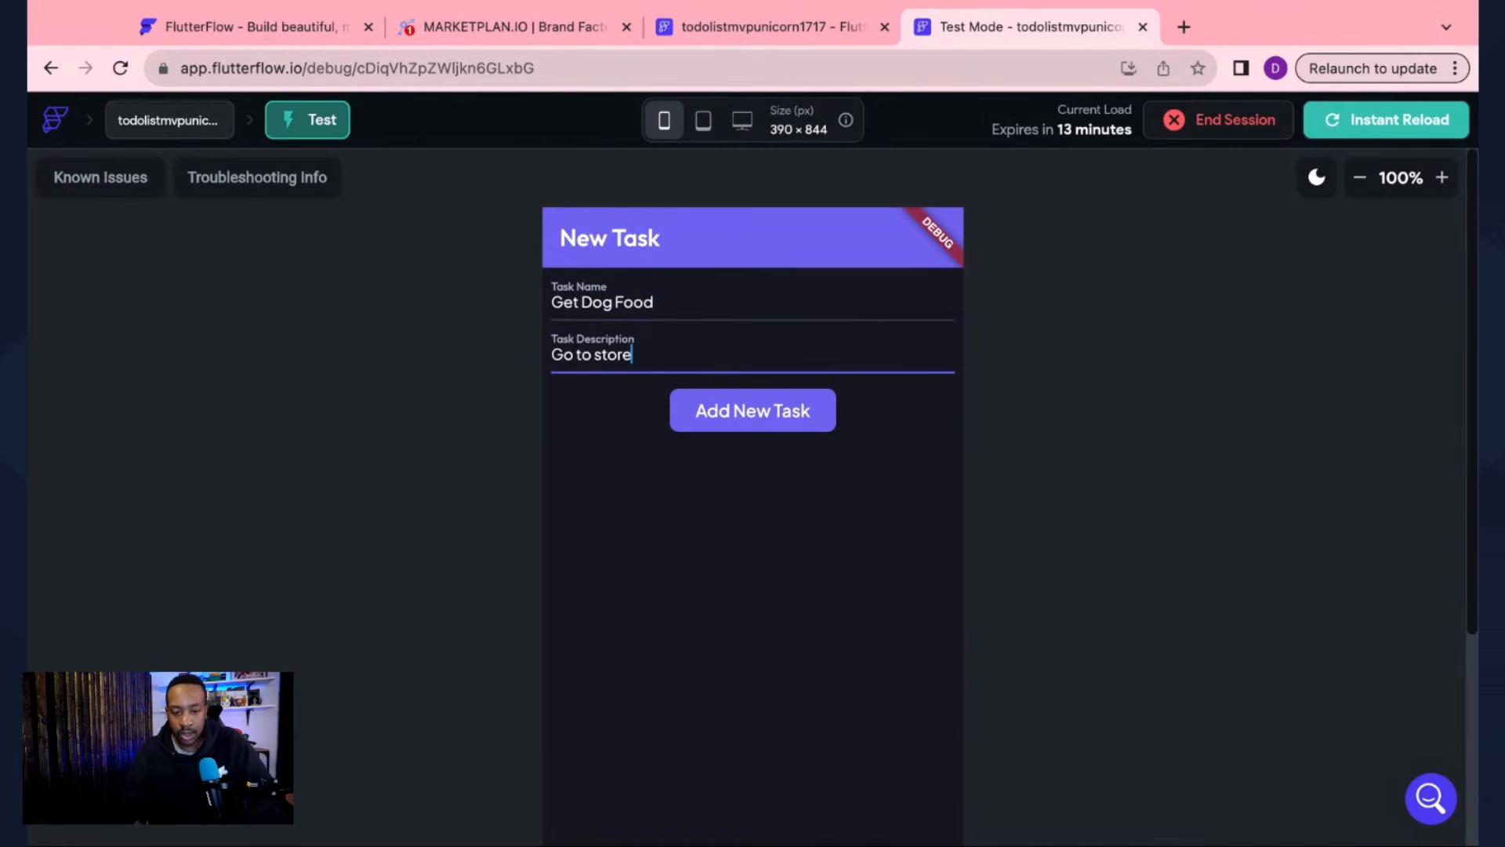
pyautogui.write('Go to store')
pyautogui.click(765, 414)
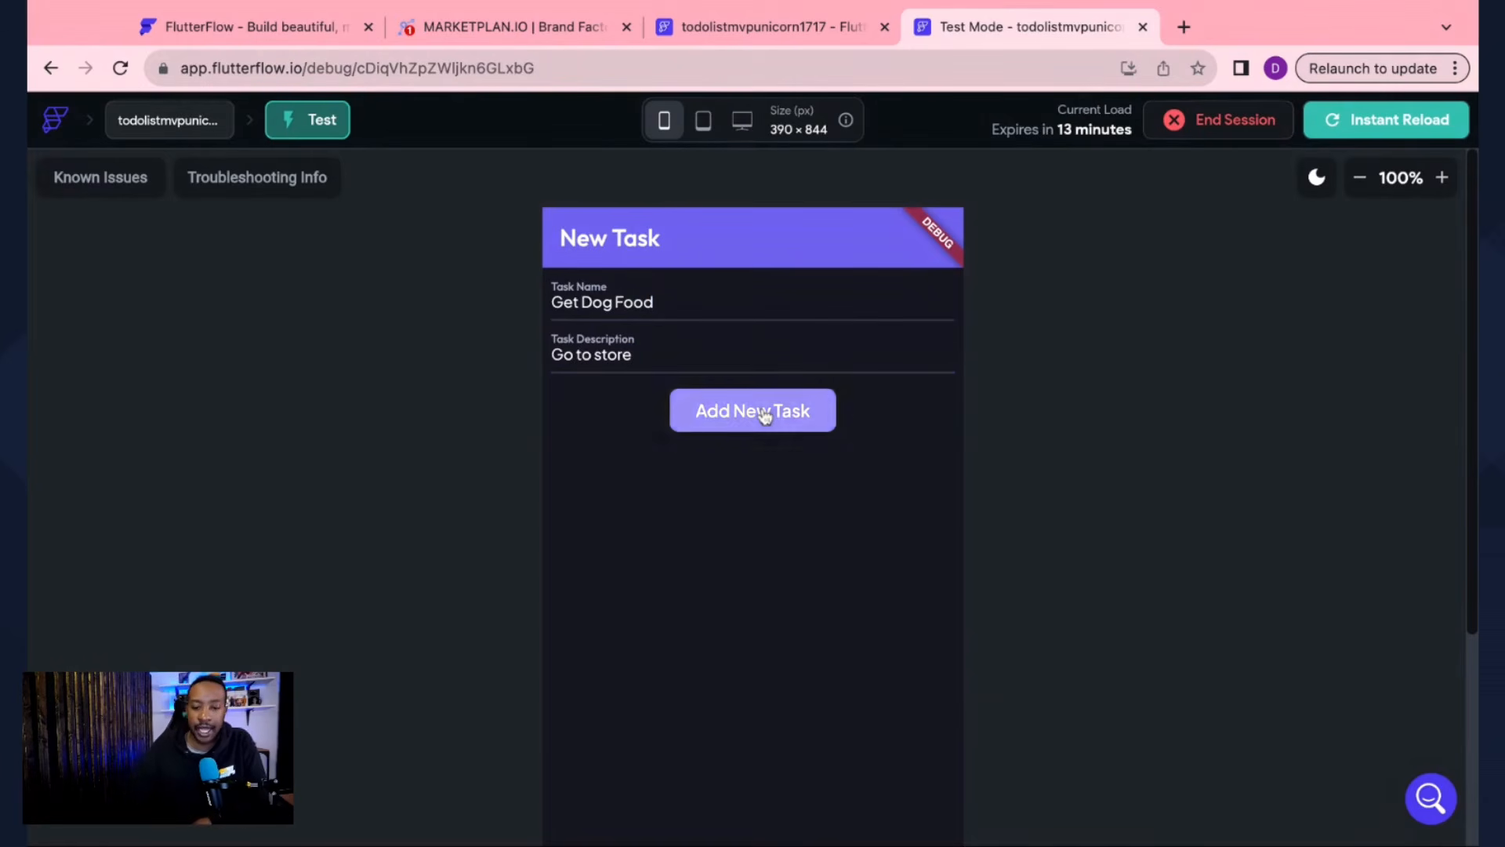
pyautogui.scroll(-3, 1107, 473)
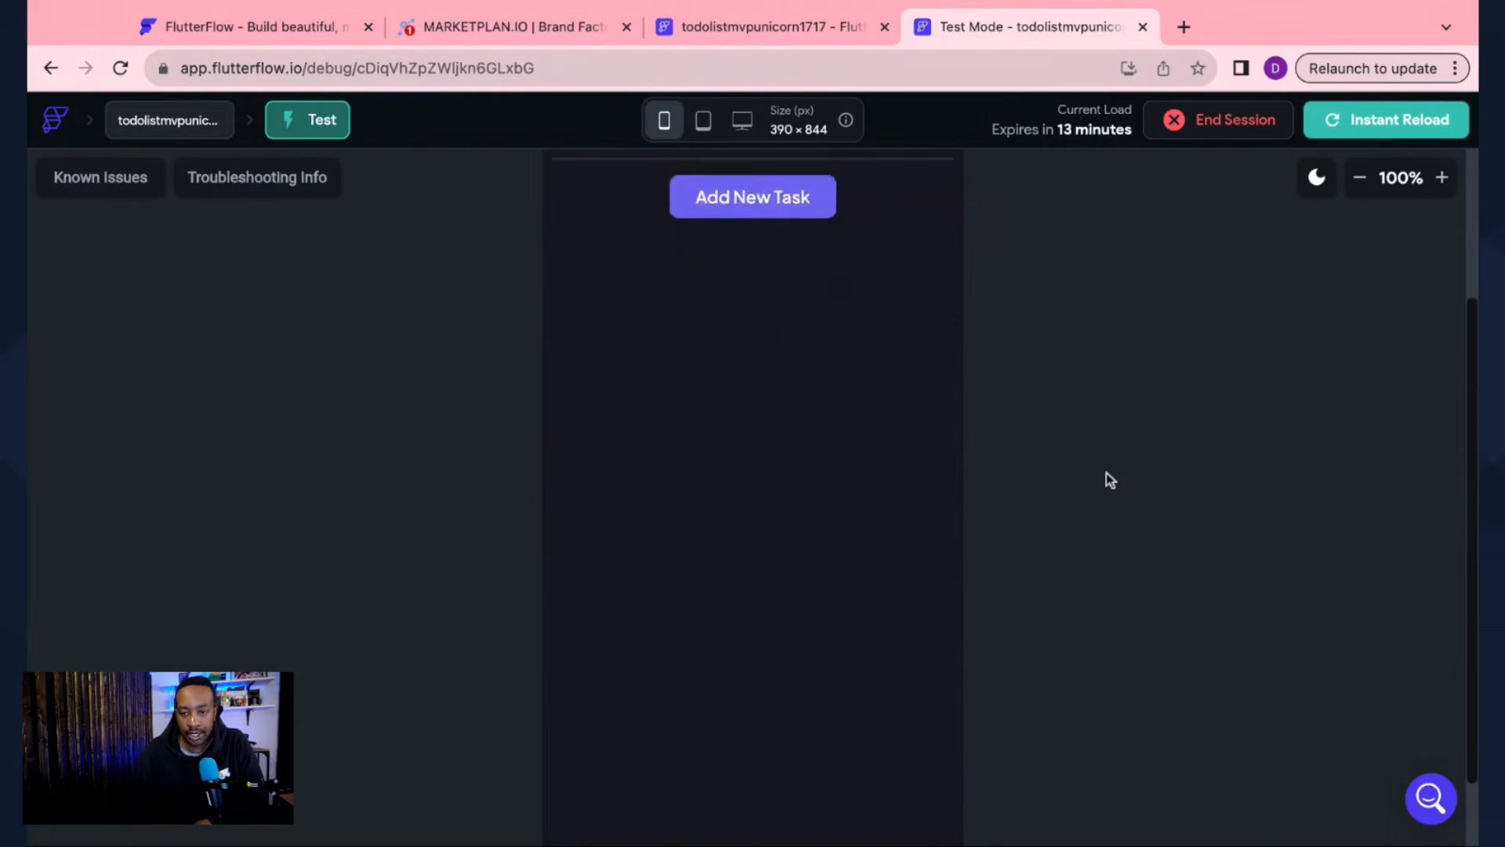
pyautogui.scroll(3, 1108, 464)
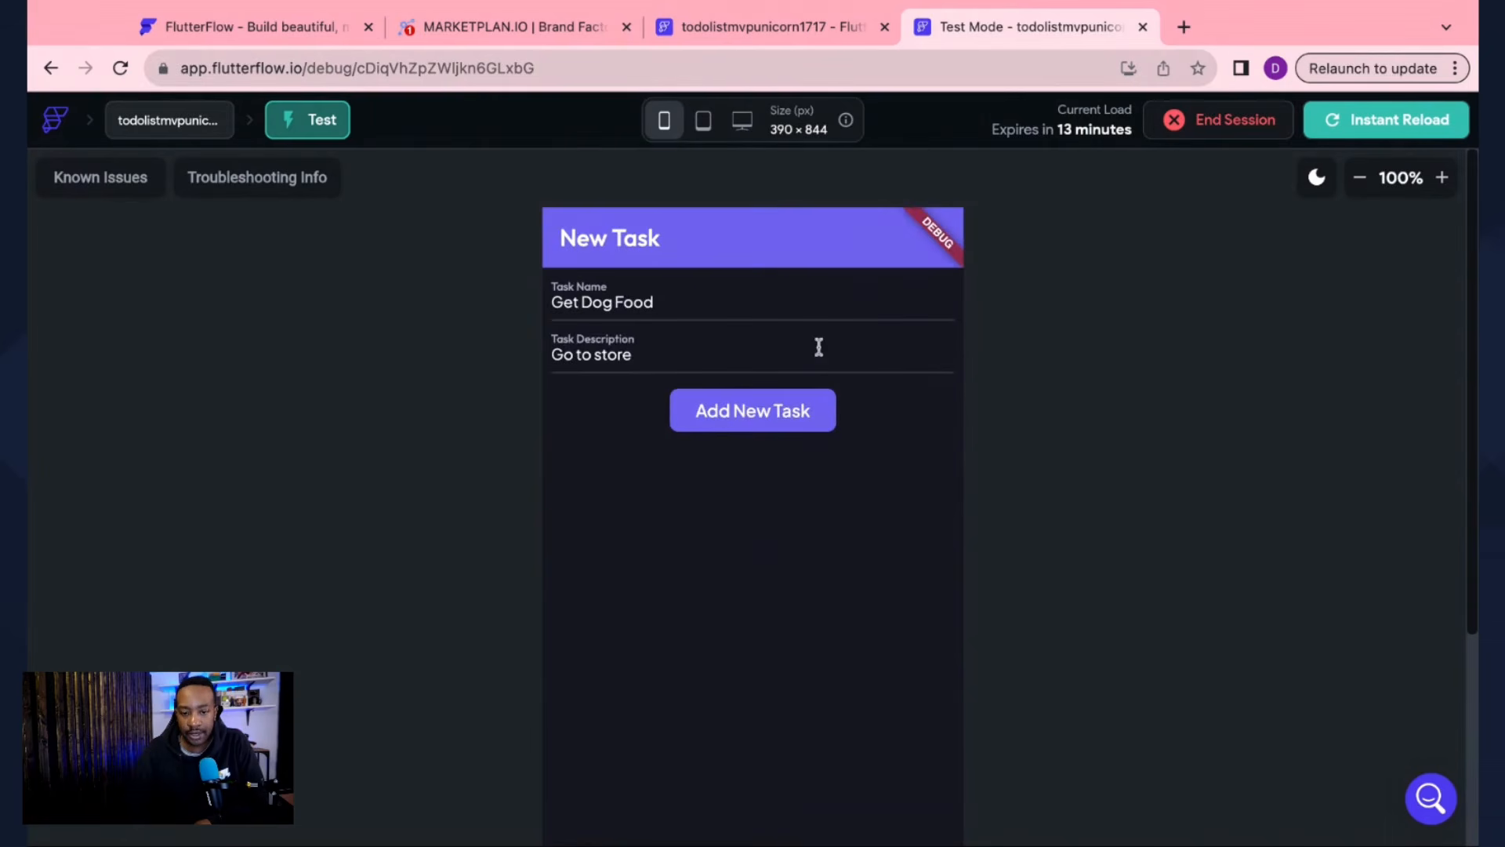
pyautogui.click(724, 421)
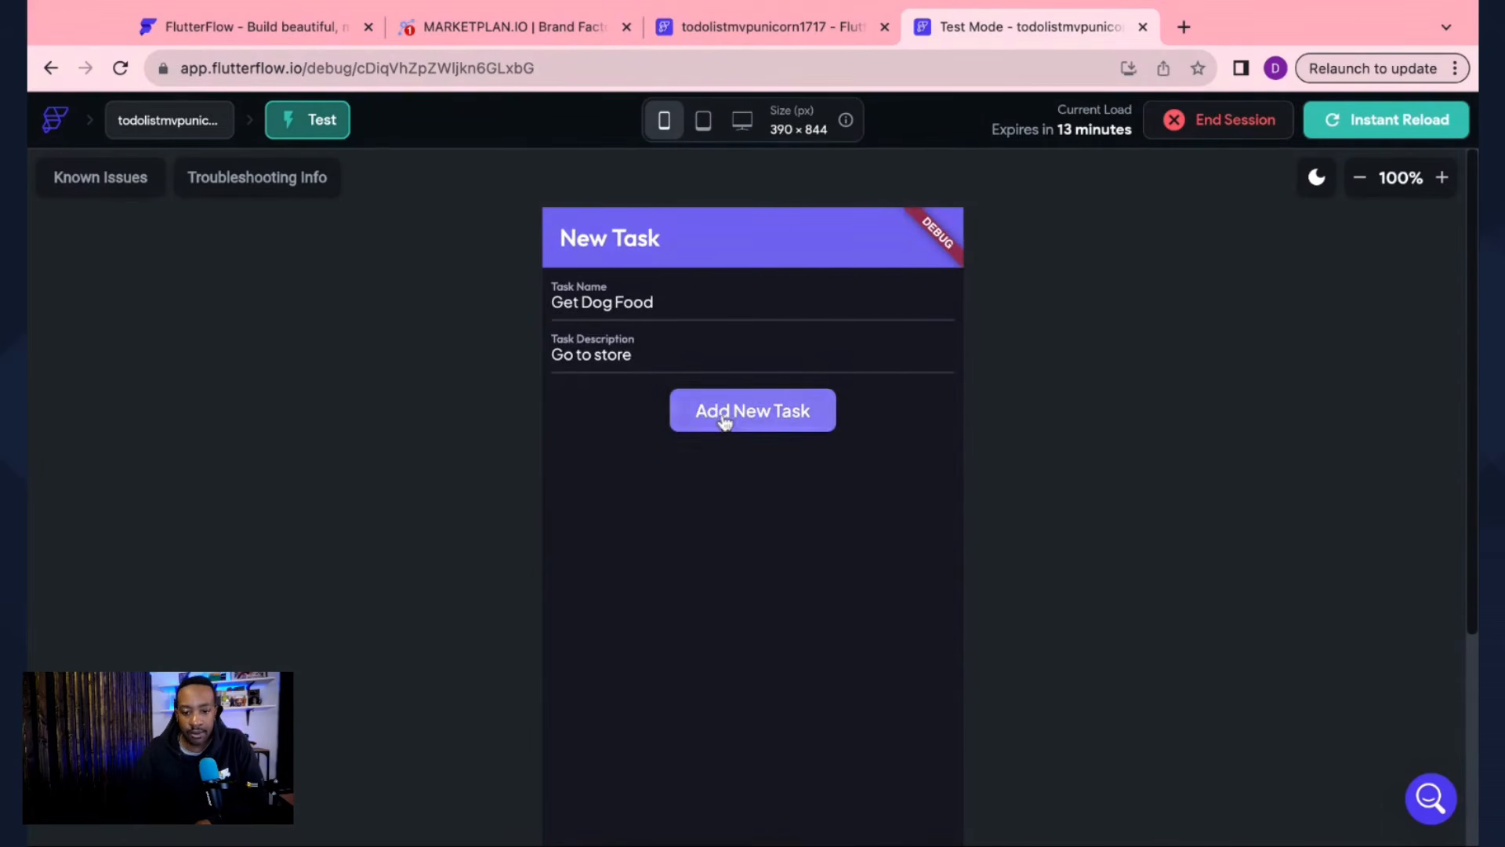
pyautogui.click(1372, 119)
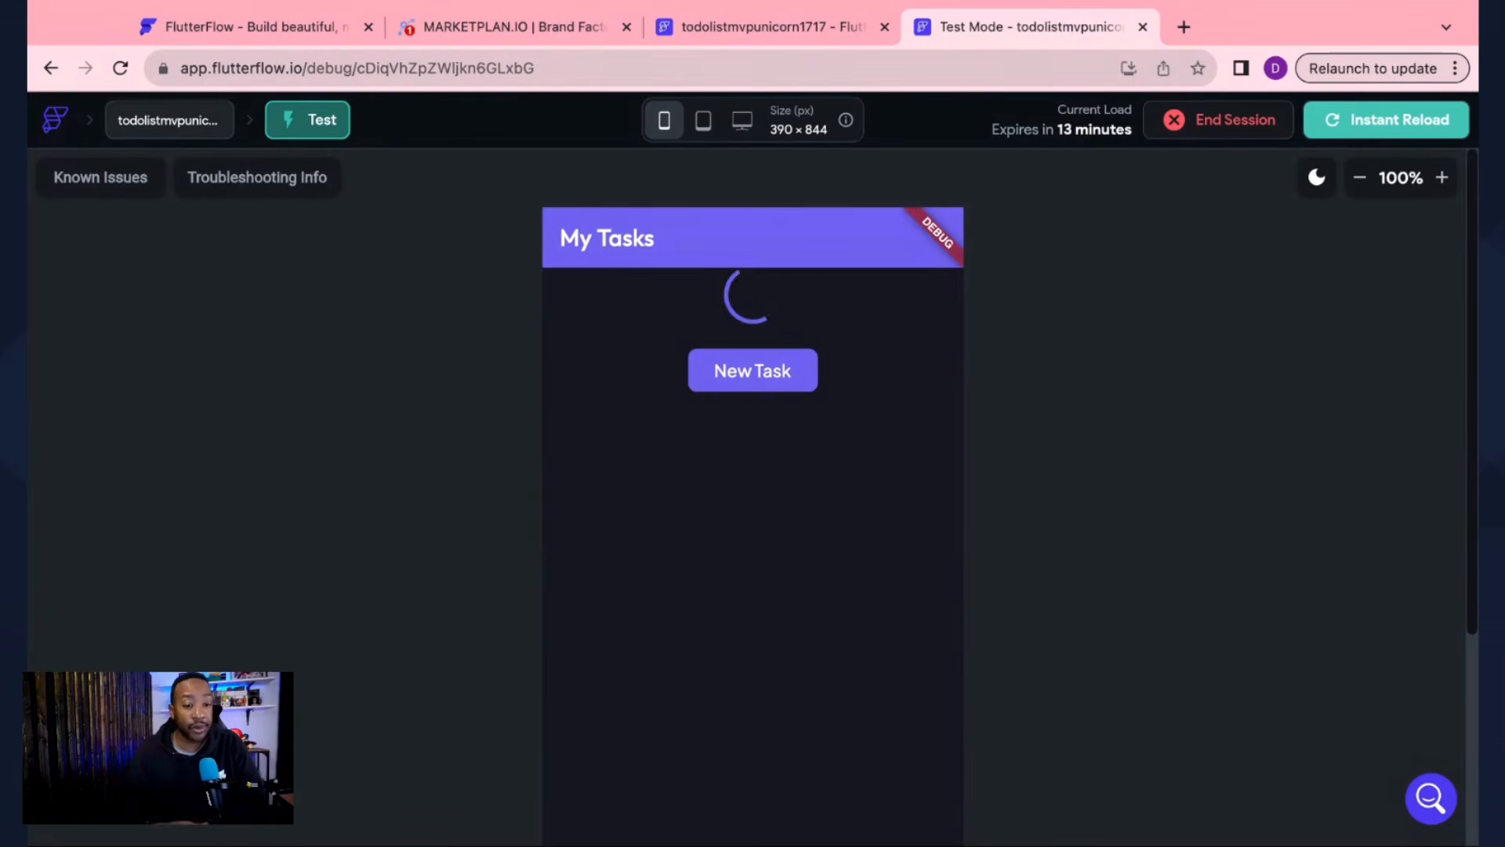
# Step: Open the httlimitedtestingrobintasks180 project from the dashboard and launch a Test Mode session
pyautogui.click(59, 123)
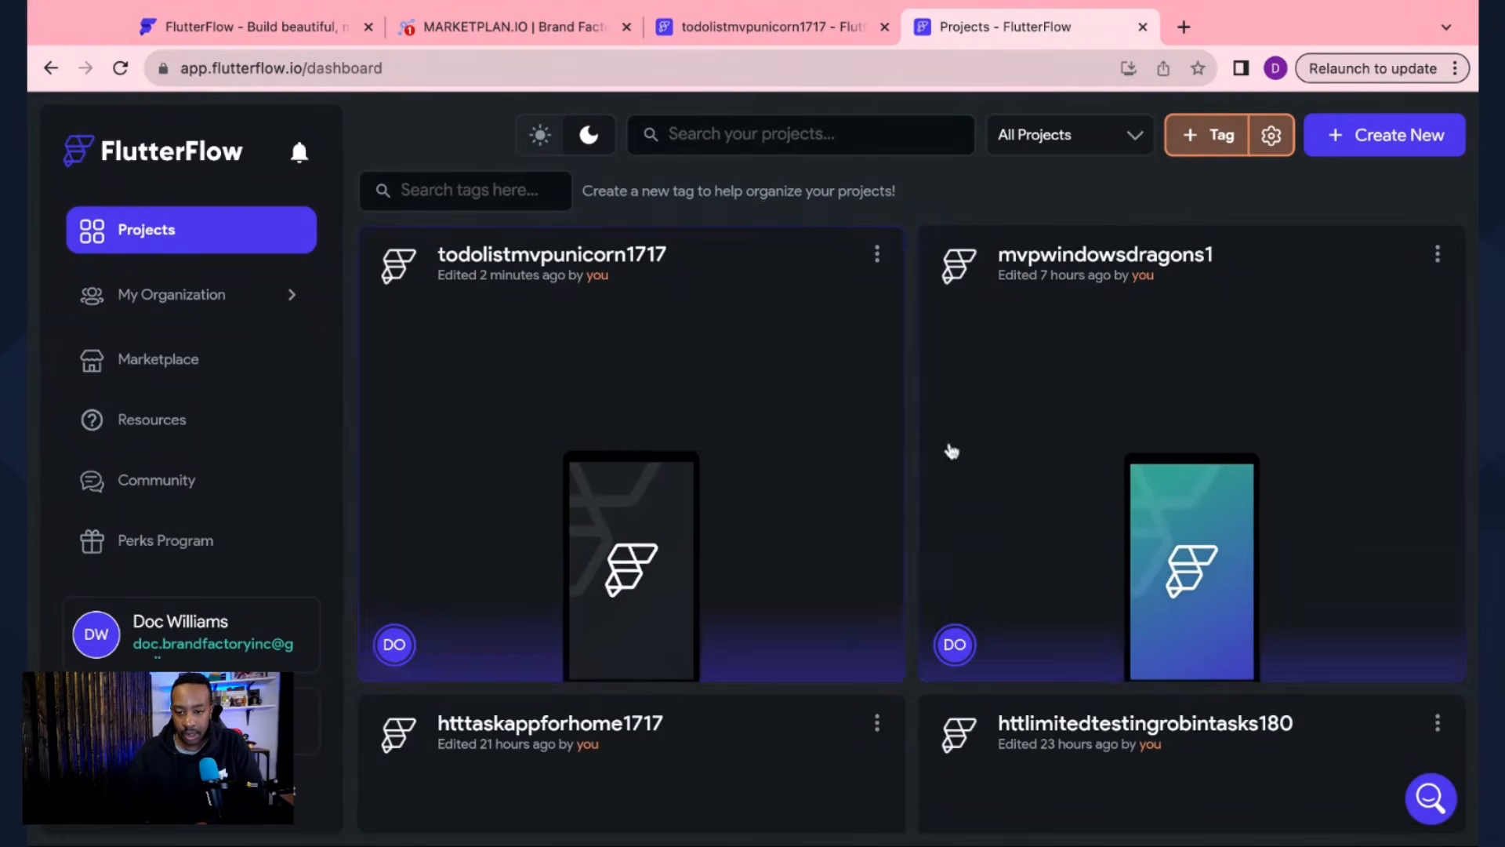
pyautogui.scroll(-1, 880, 471)
pyautogui.scroll(-4, 879, 470)
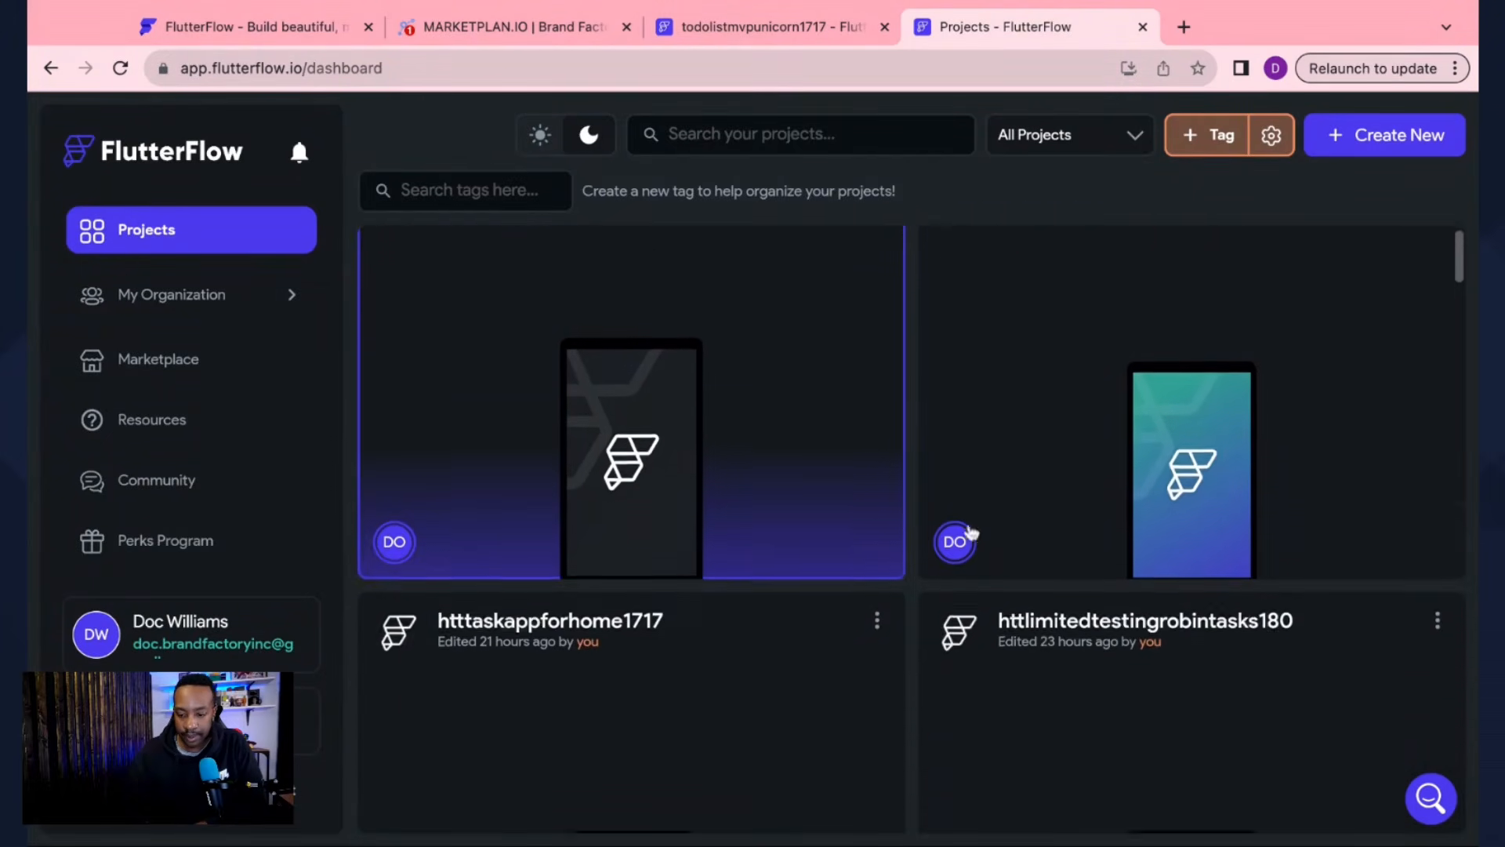
pyautogui.click(1079, 659)
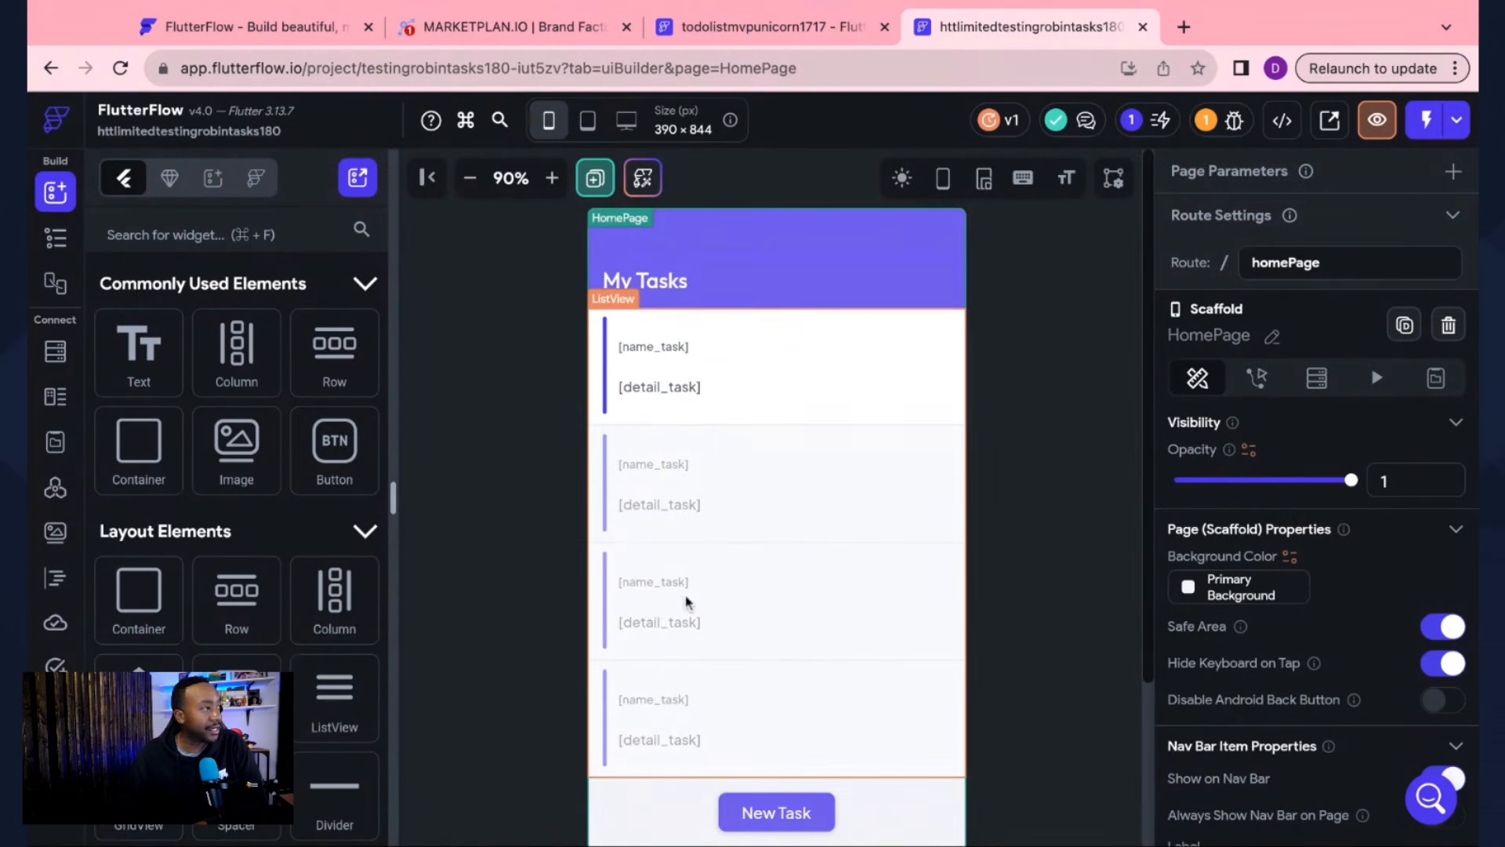
pyautogui.scroll(-1, 692, 590)
pyautogui.scroll(1, 691, 590)
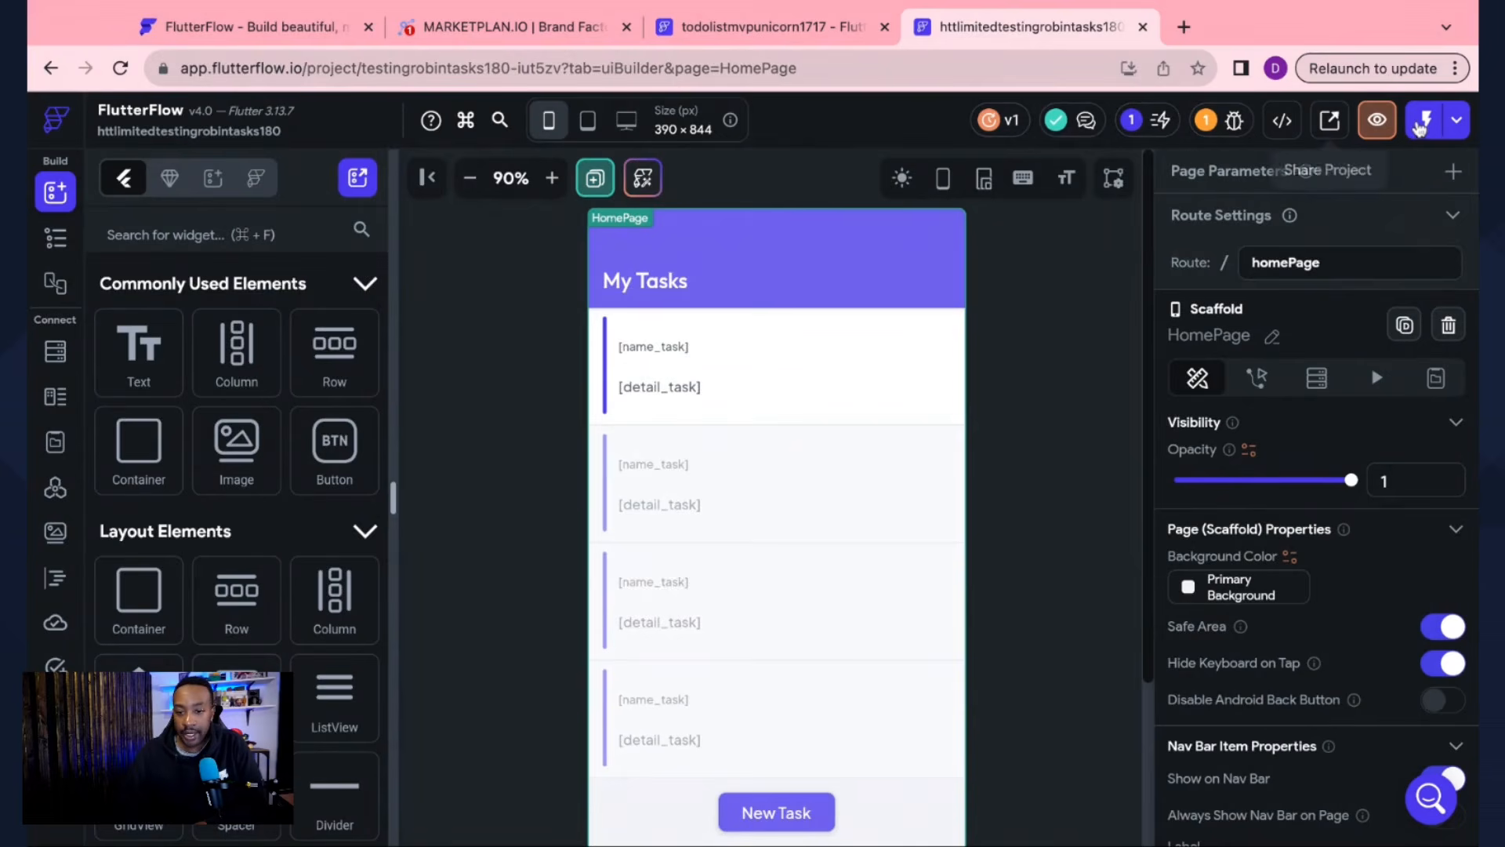
pyautogui.click(1411, 122)
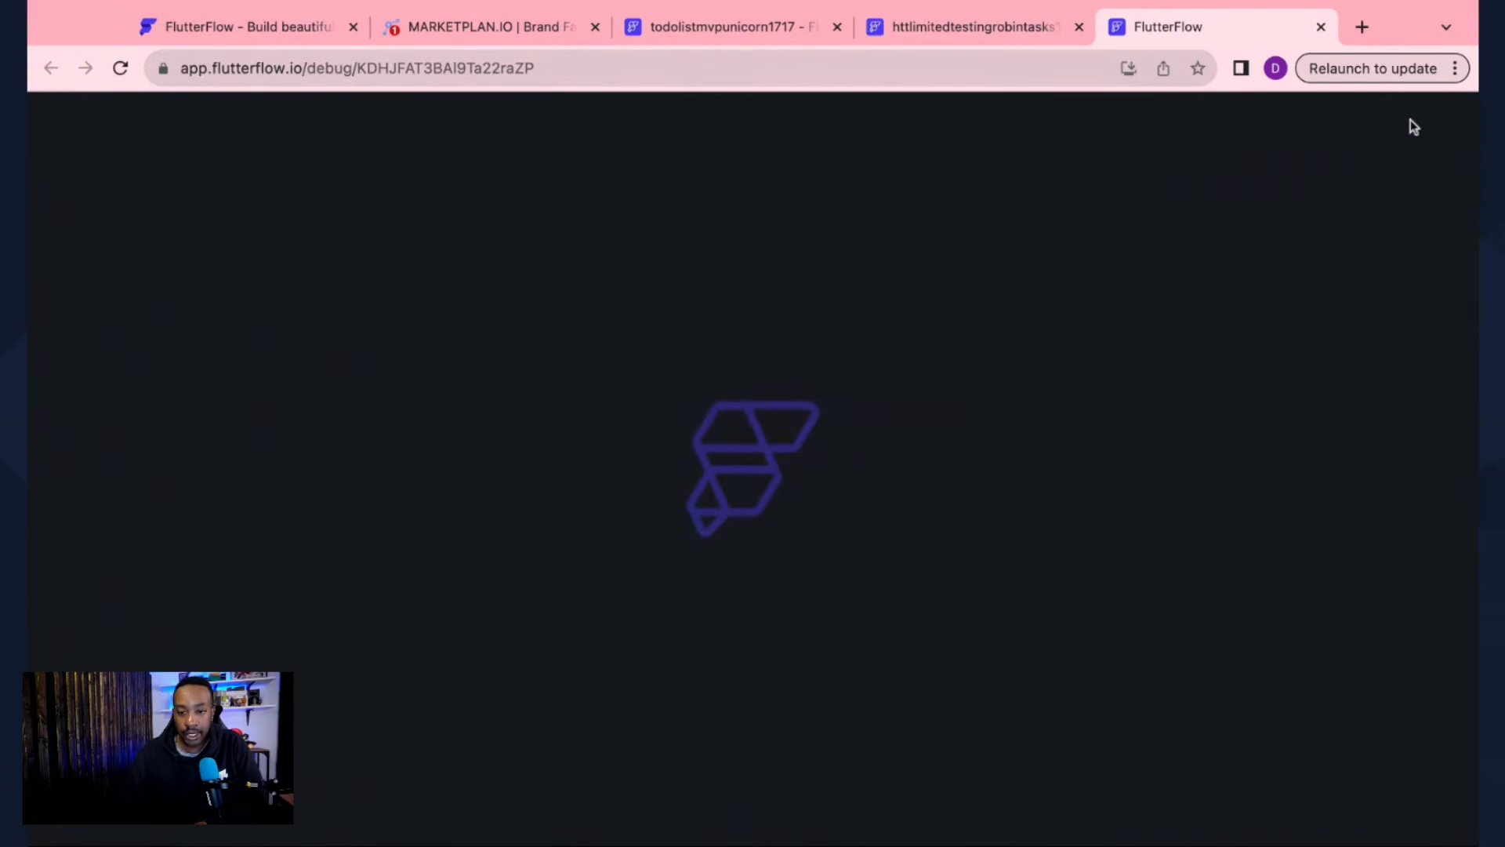
# Step: Browse the newtask and HomePage pages, then open the Firestore schema
pyautogui.click(983, 26)
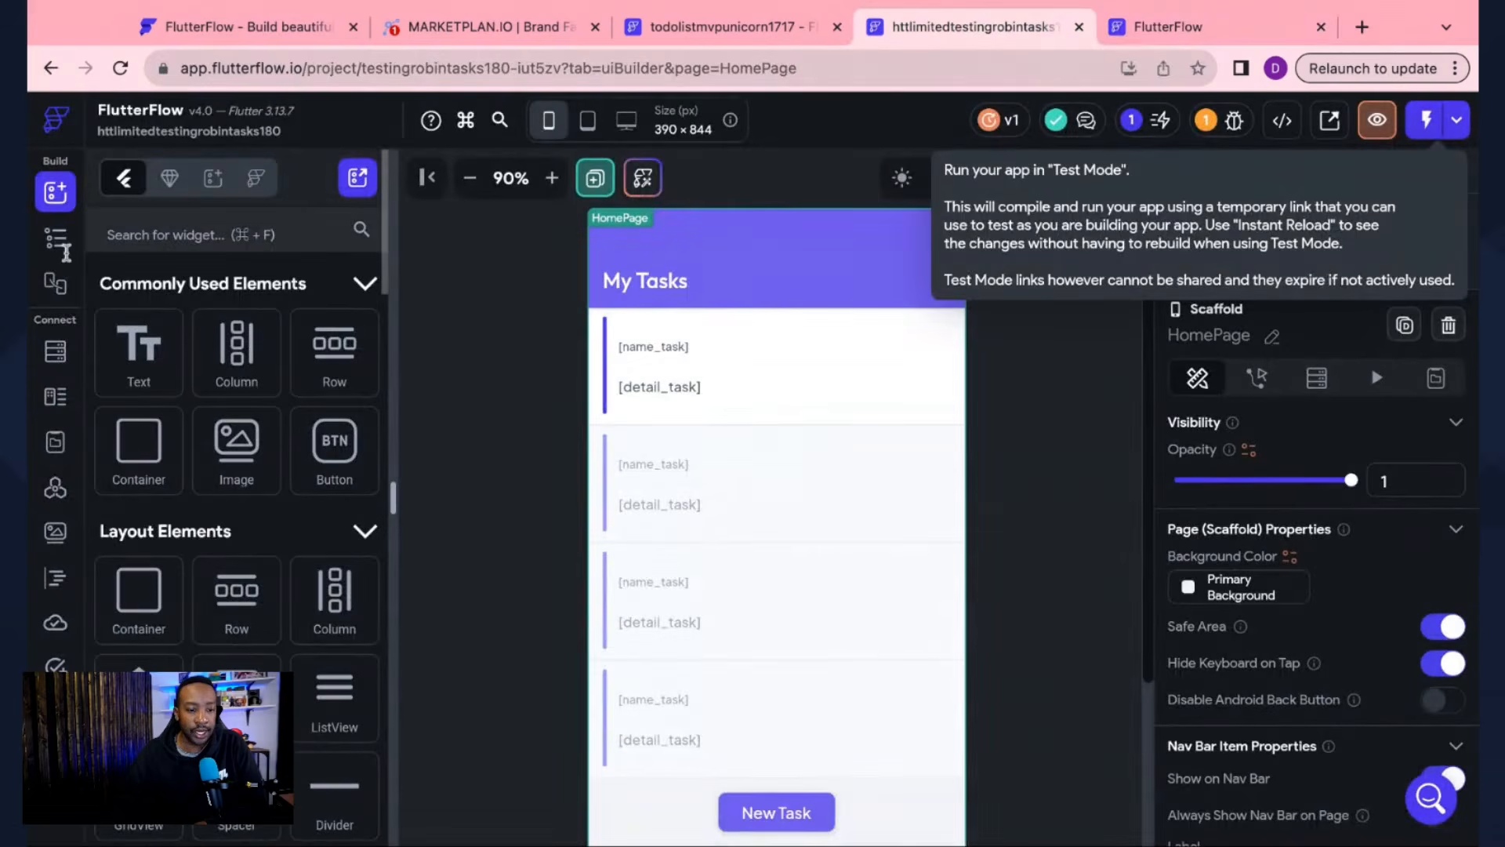
pyautogui.click(55, 239)
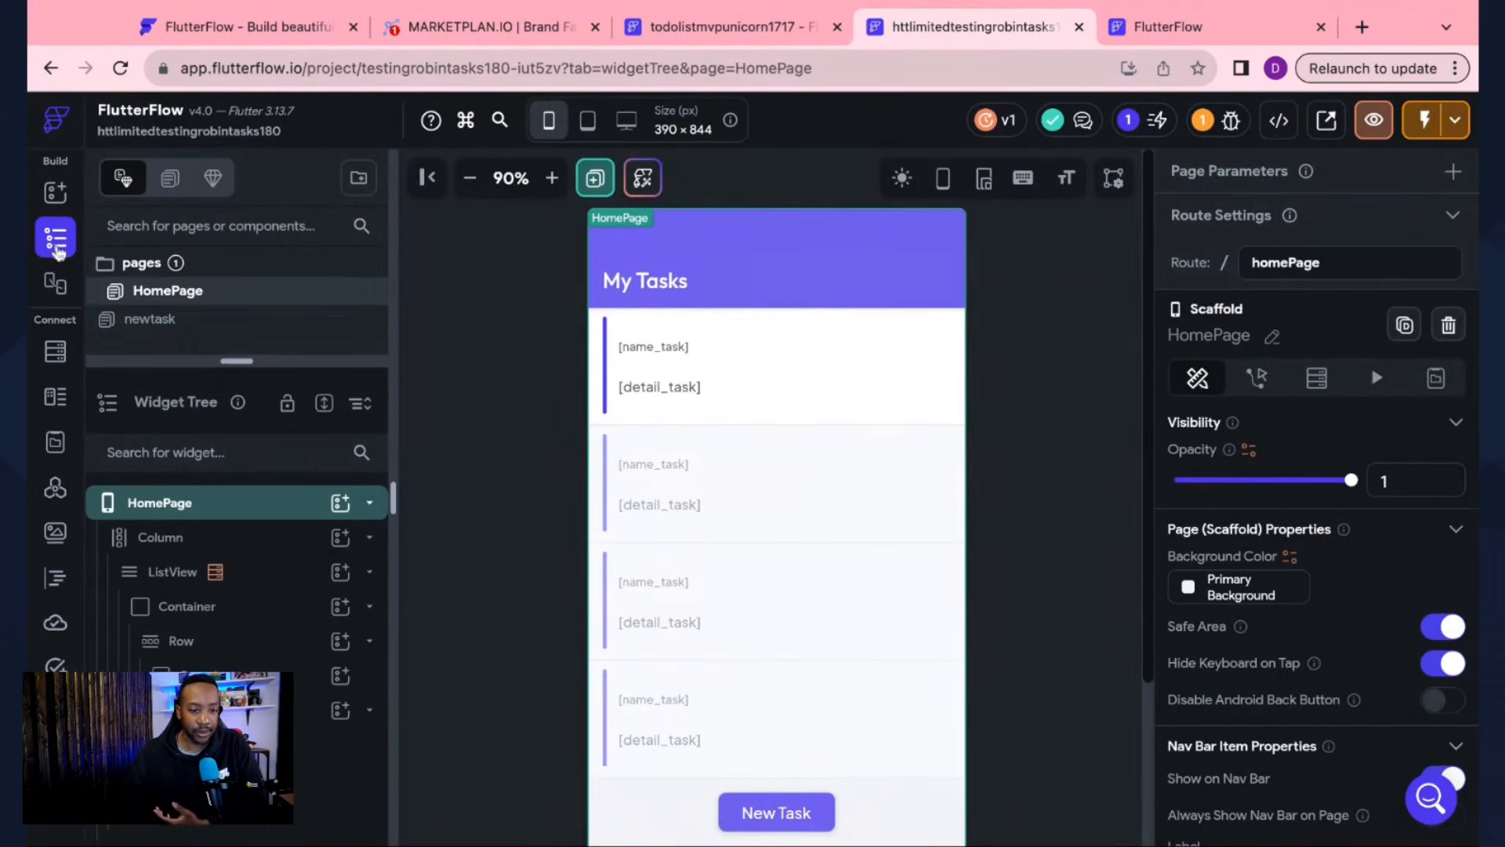
pyautogui.click(150, 319)
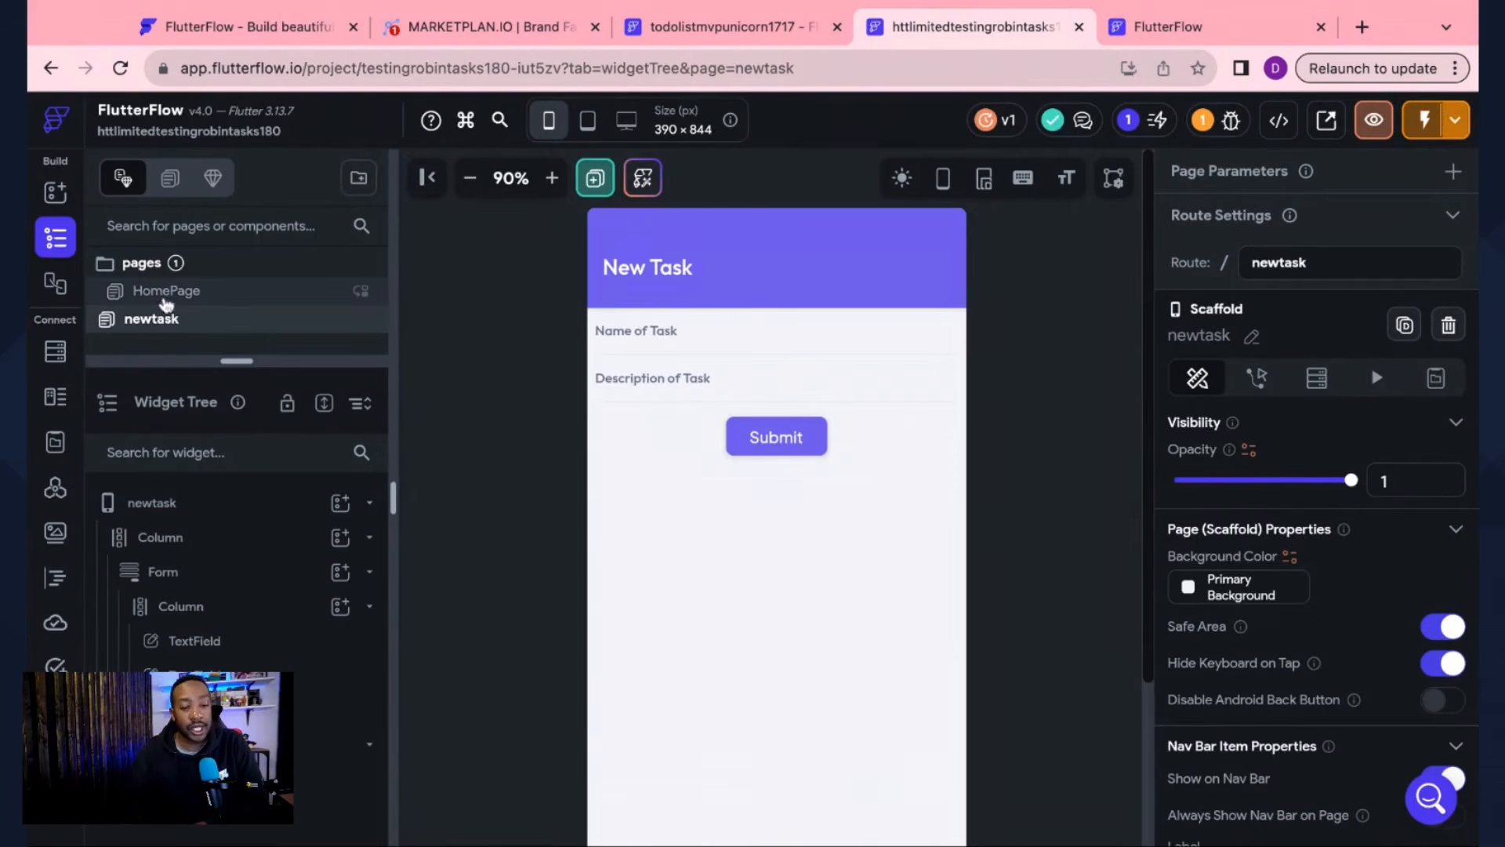
pyautogui.click(166, 291)
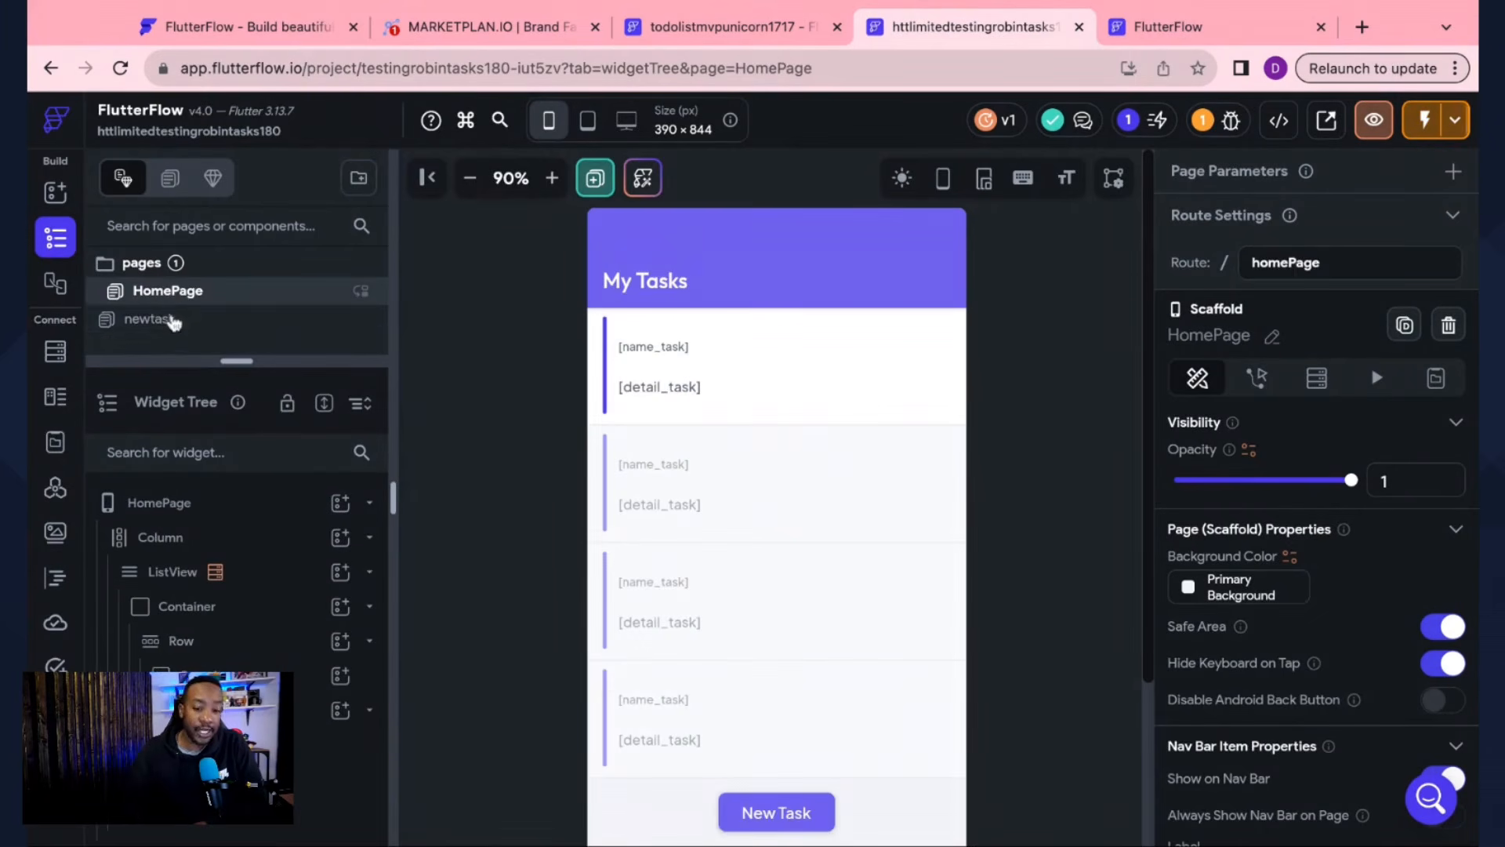
pyautogui.click(173, 321)
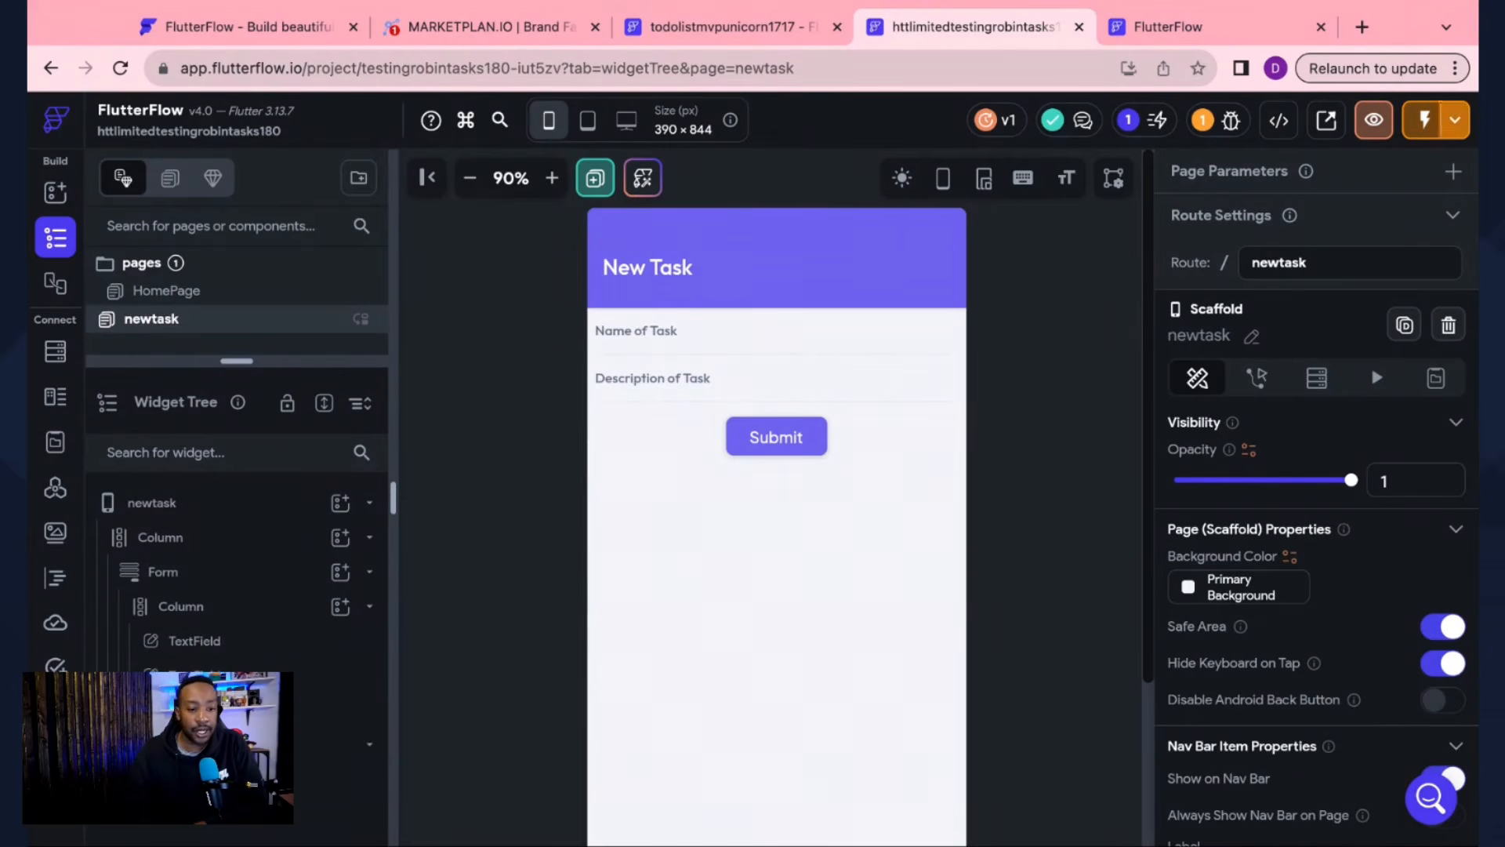
pyautogui.click(56, 354)
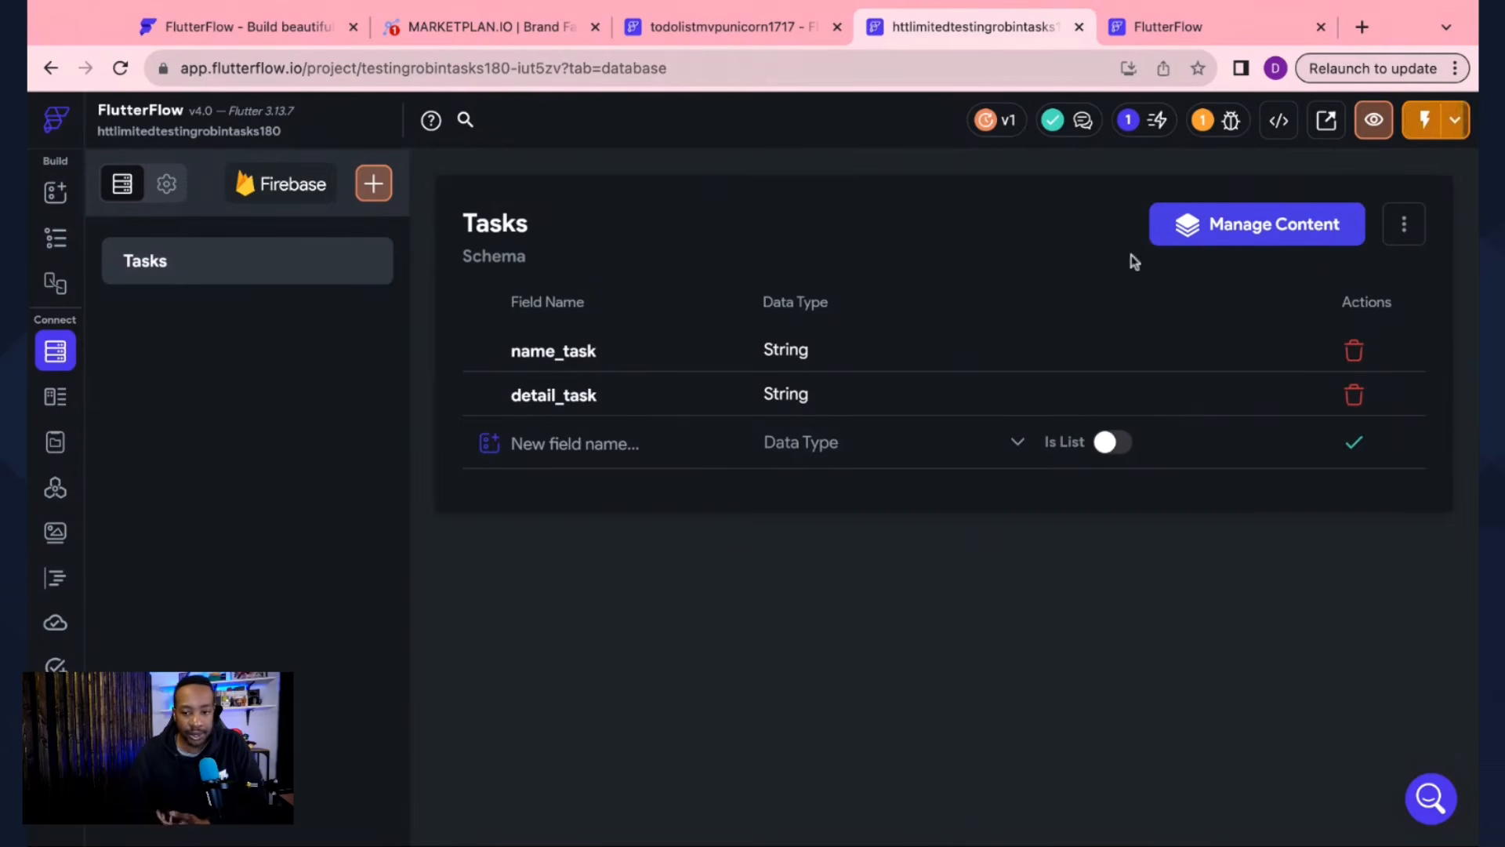
# Step: Check the stored Tasks documents in the data manager, then return to the Tasks schema
pyautogui.click(1241, 228)
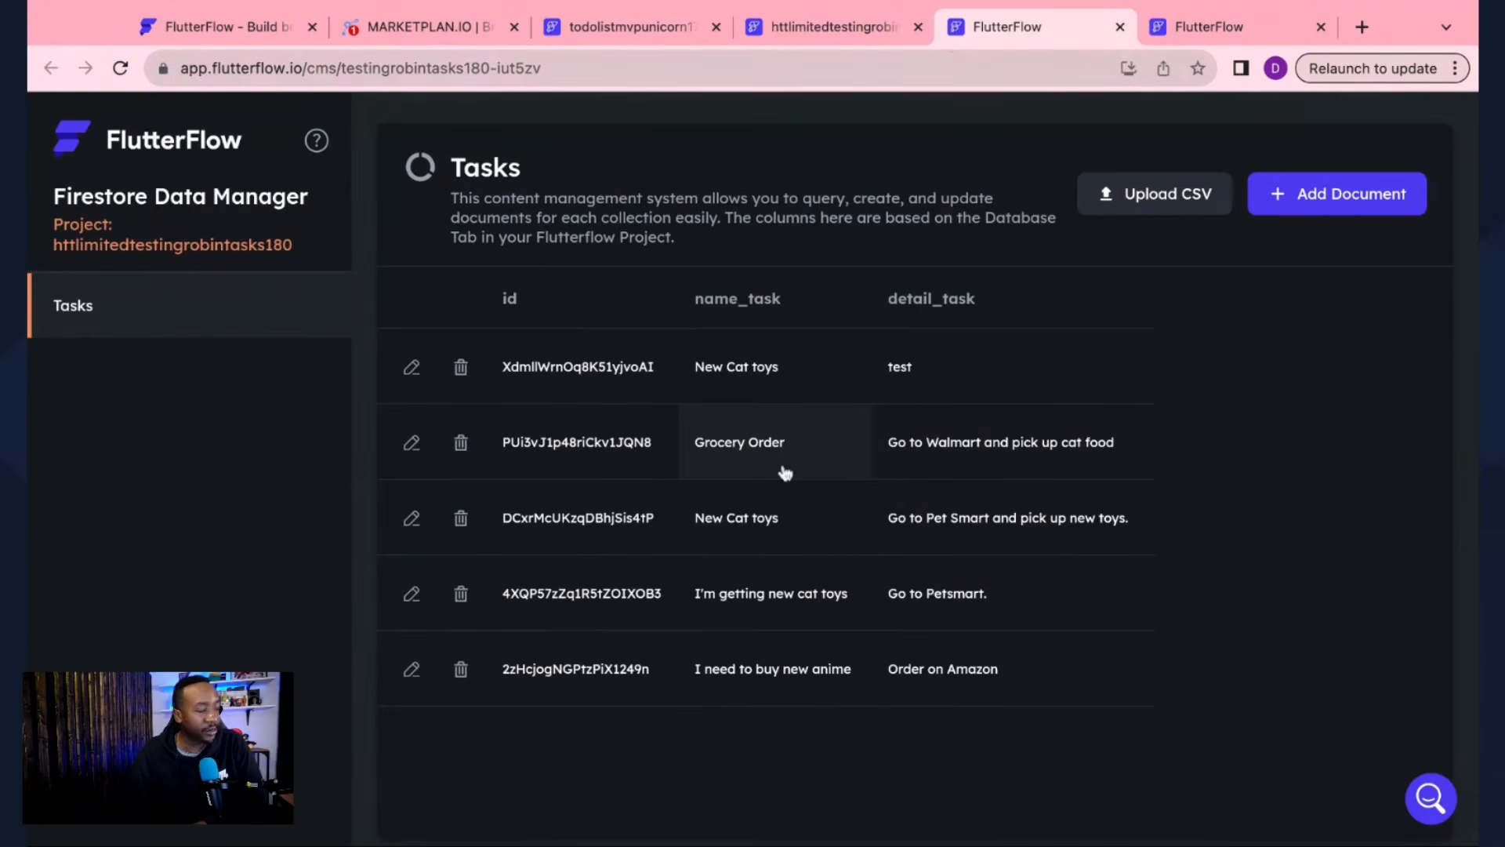
pyautogui.click(1186, 32)
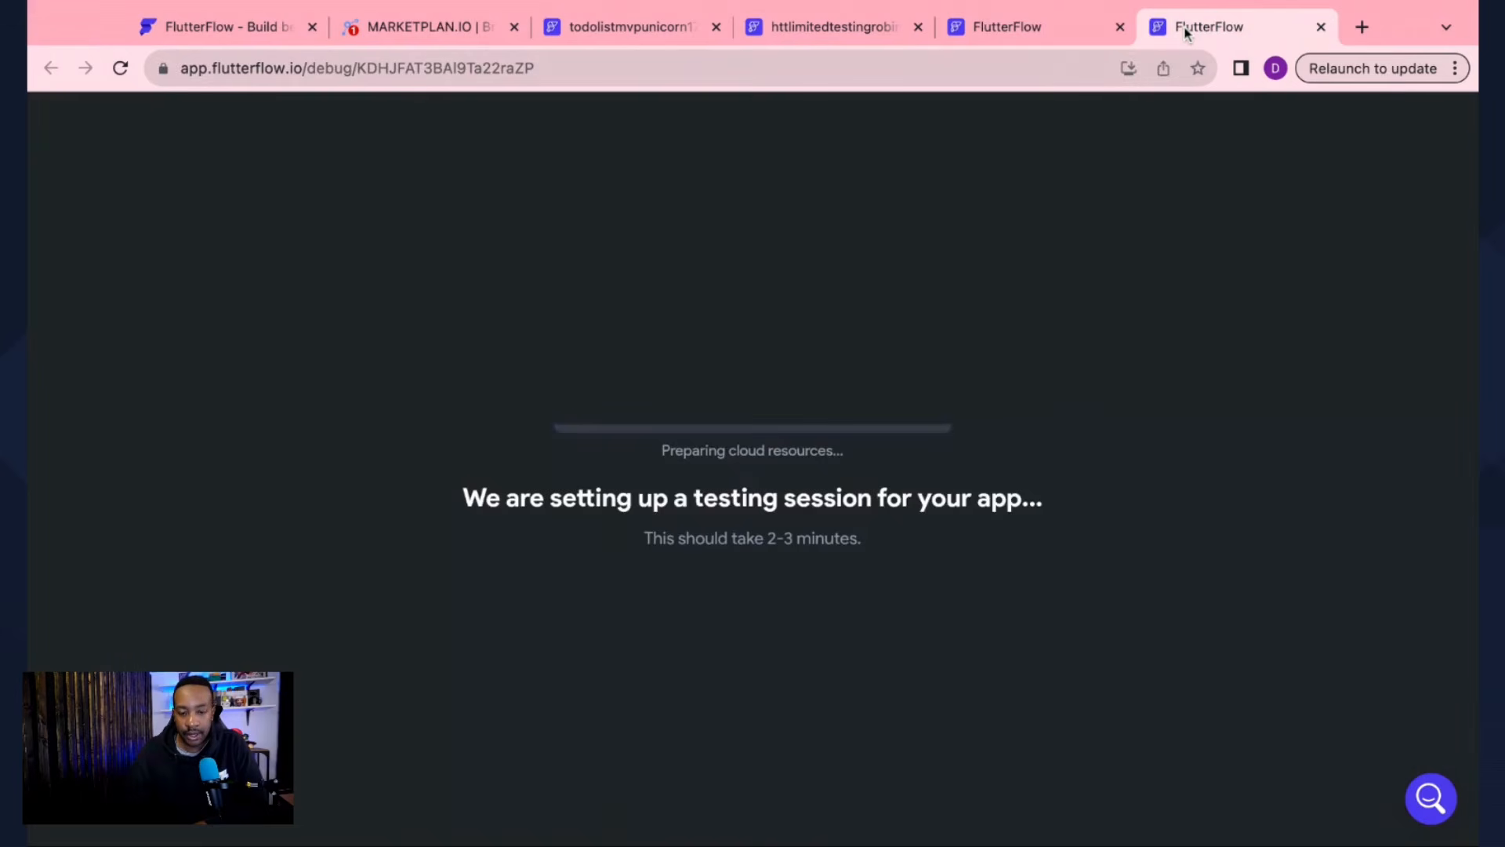
pyautogui.click(1086, 32)
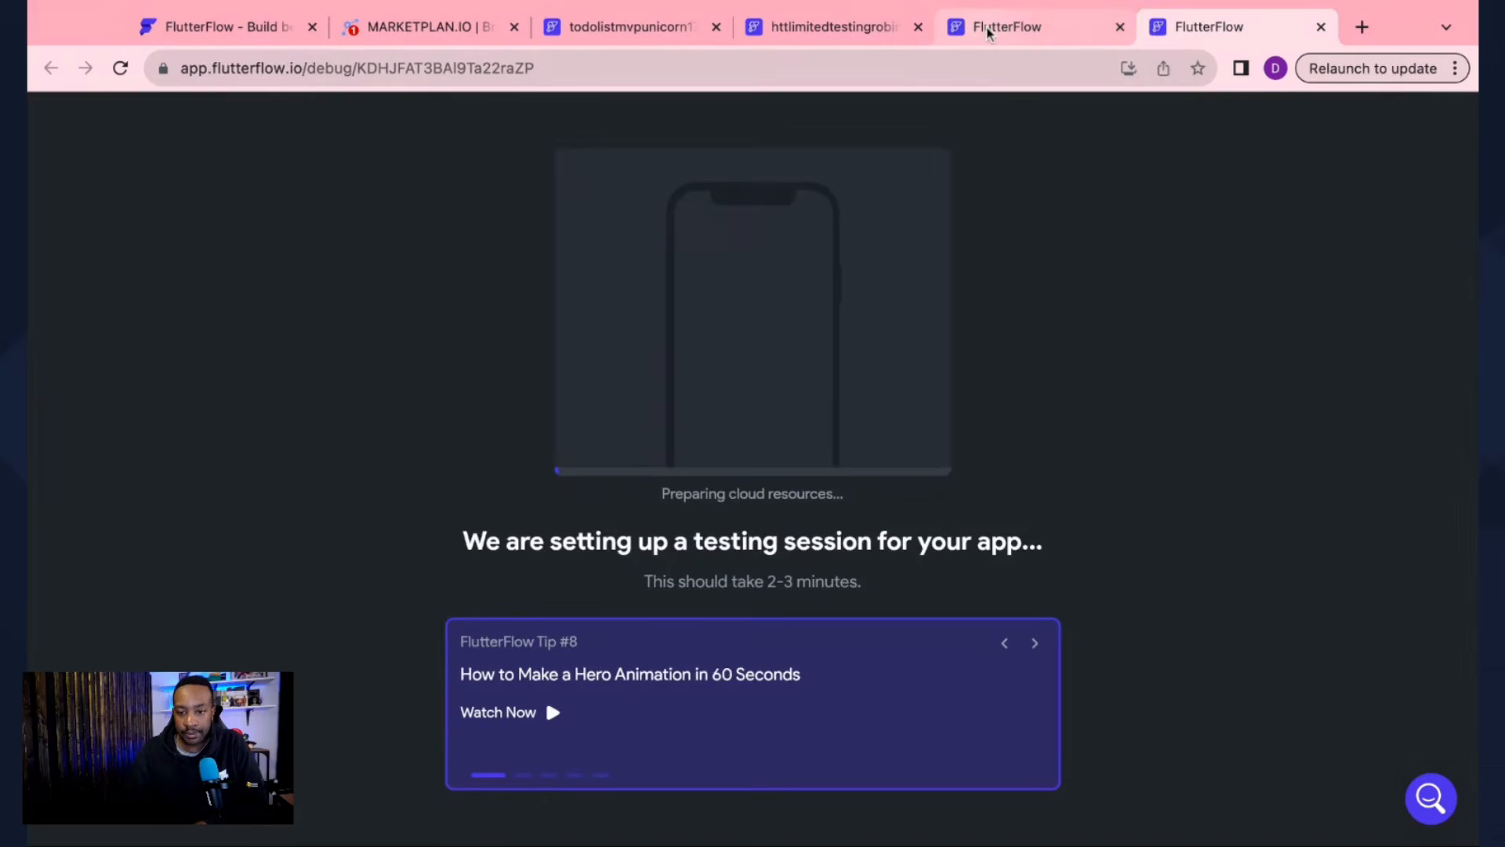
pyautogui.click(820, 39)
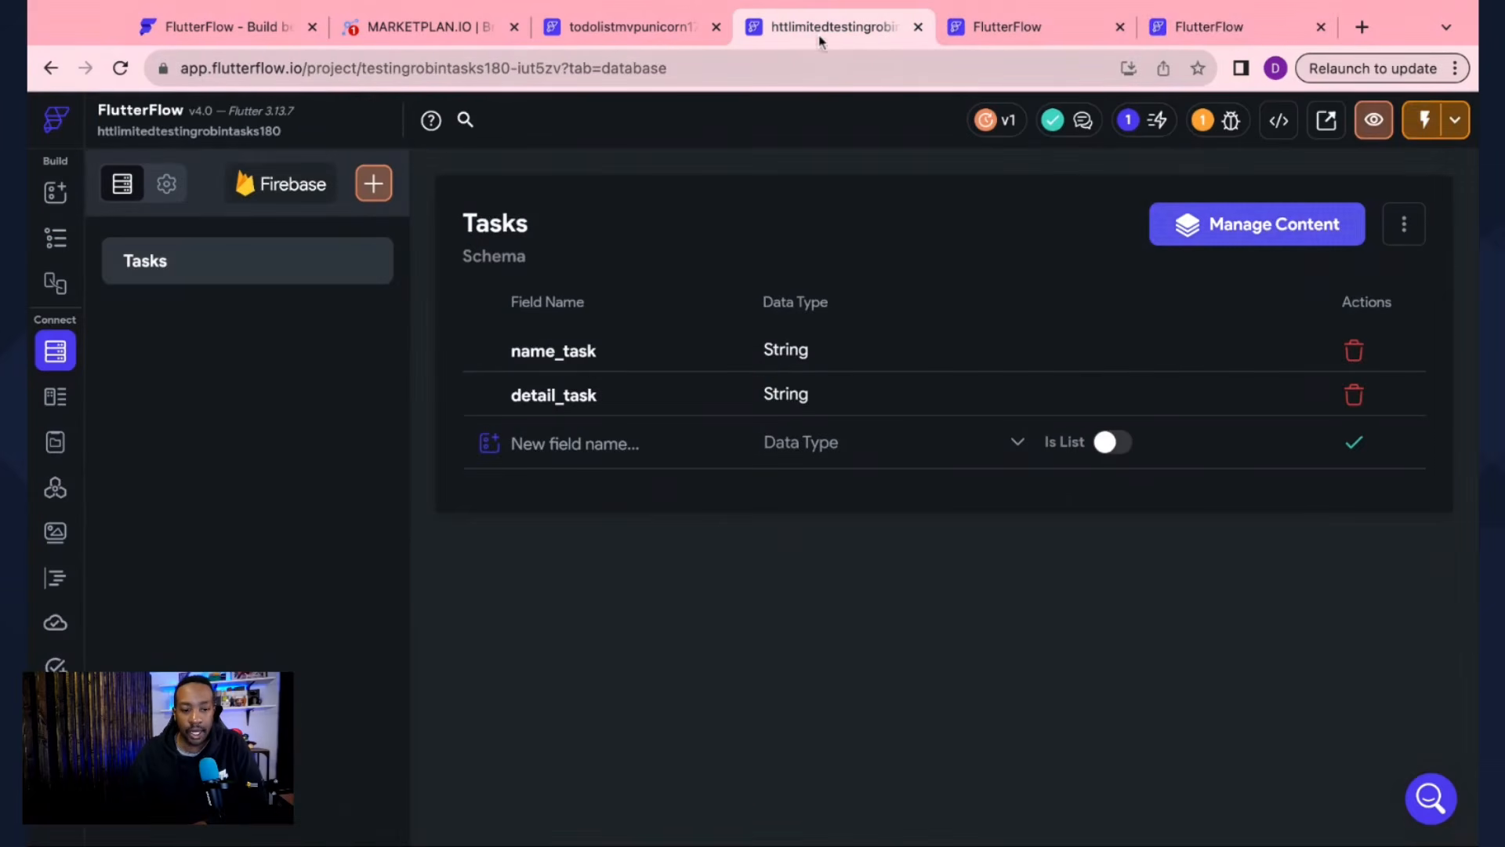
# Step: Review the Tasks Firestore rules, leaving Everyone allowed to create, read, write and delete
pyautogui.click(166, 184)
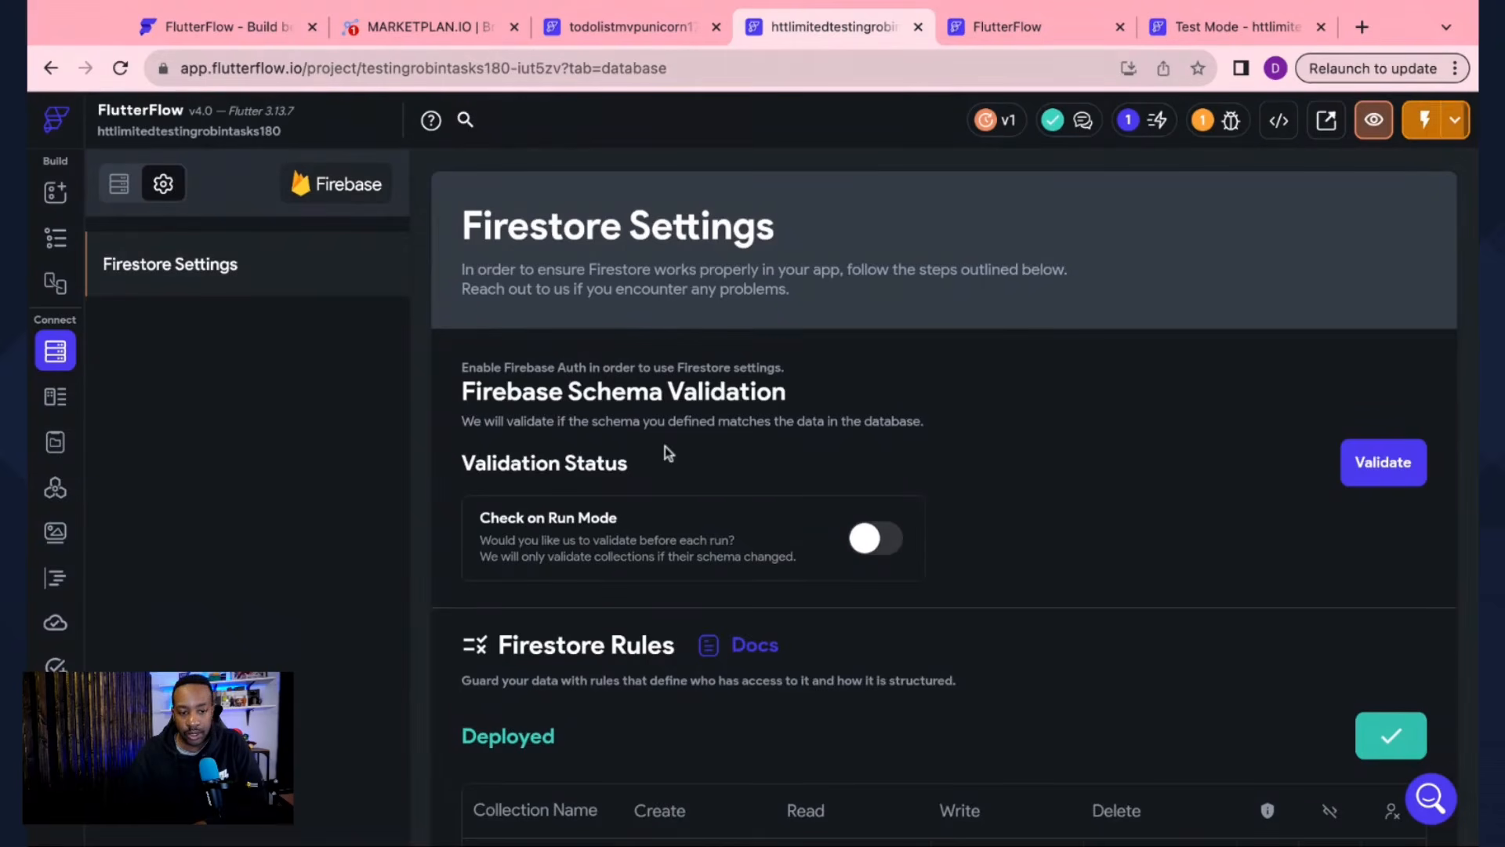
pyautogui.scroll(-5, 665, 446)
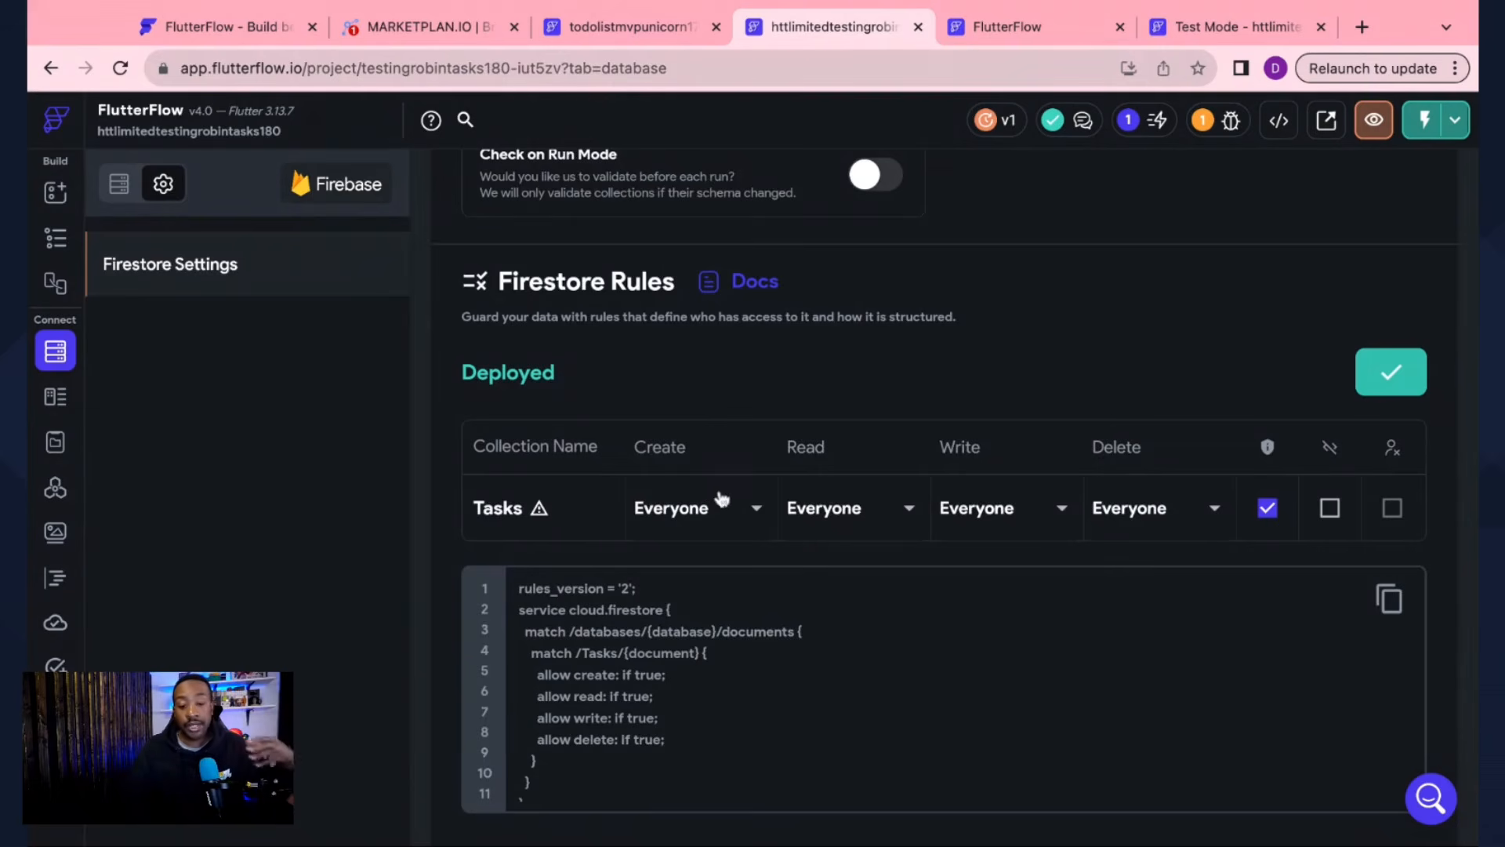
pyautogui.click(759, 509)
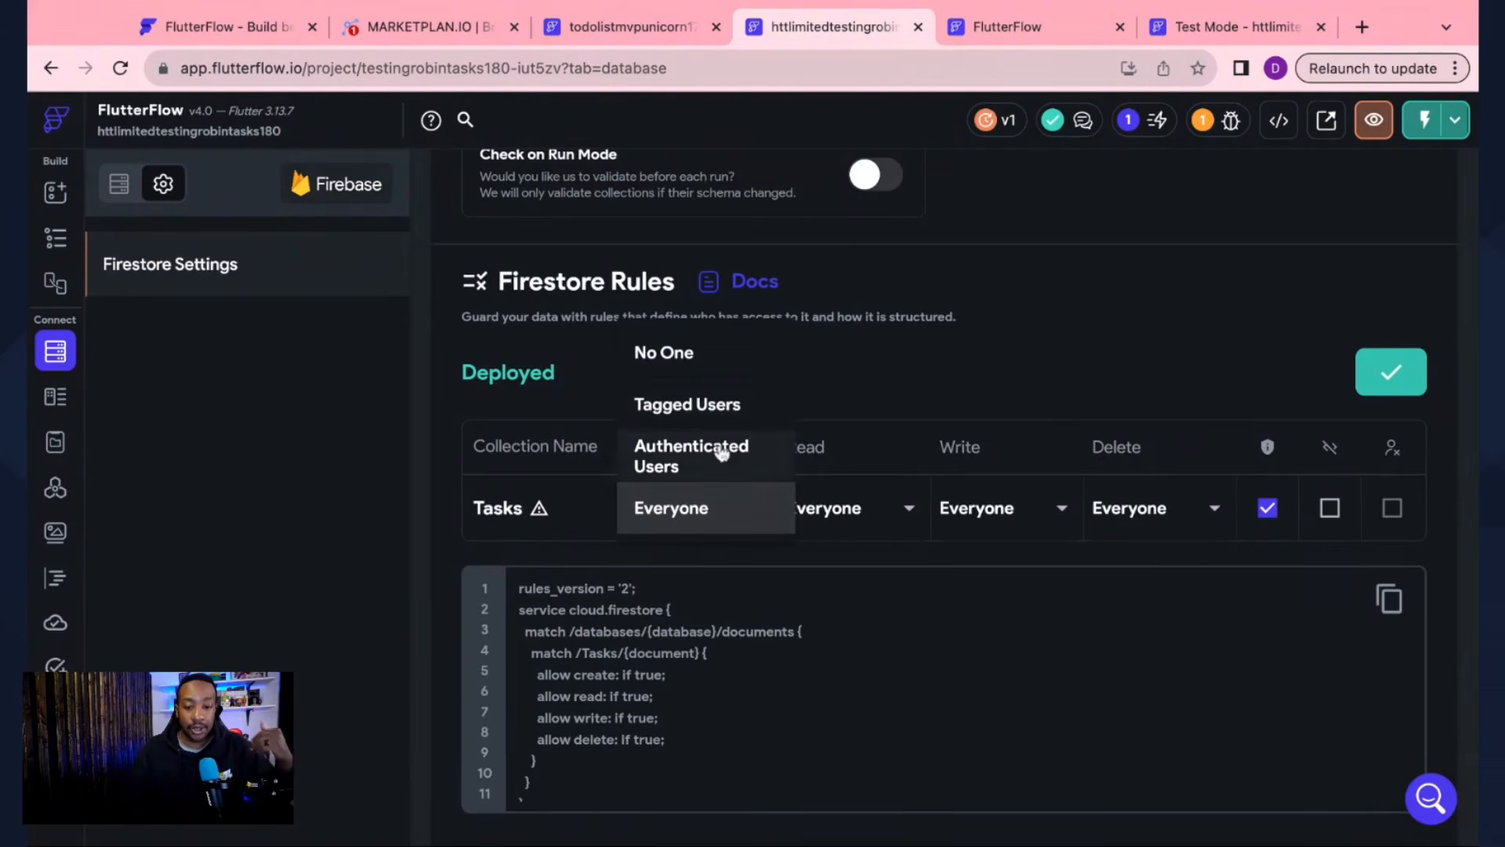
pyautogui.click(568, 406)
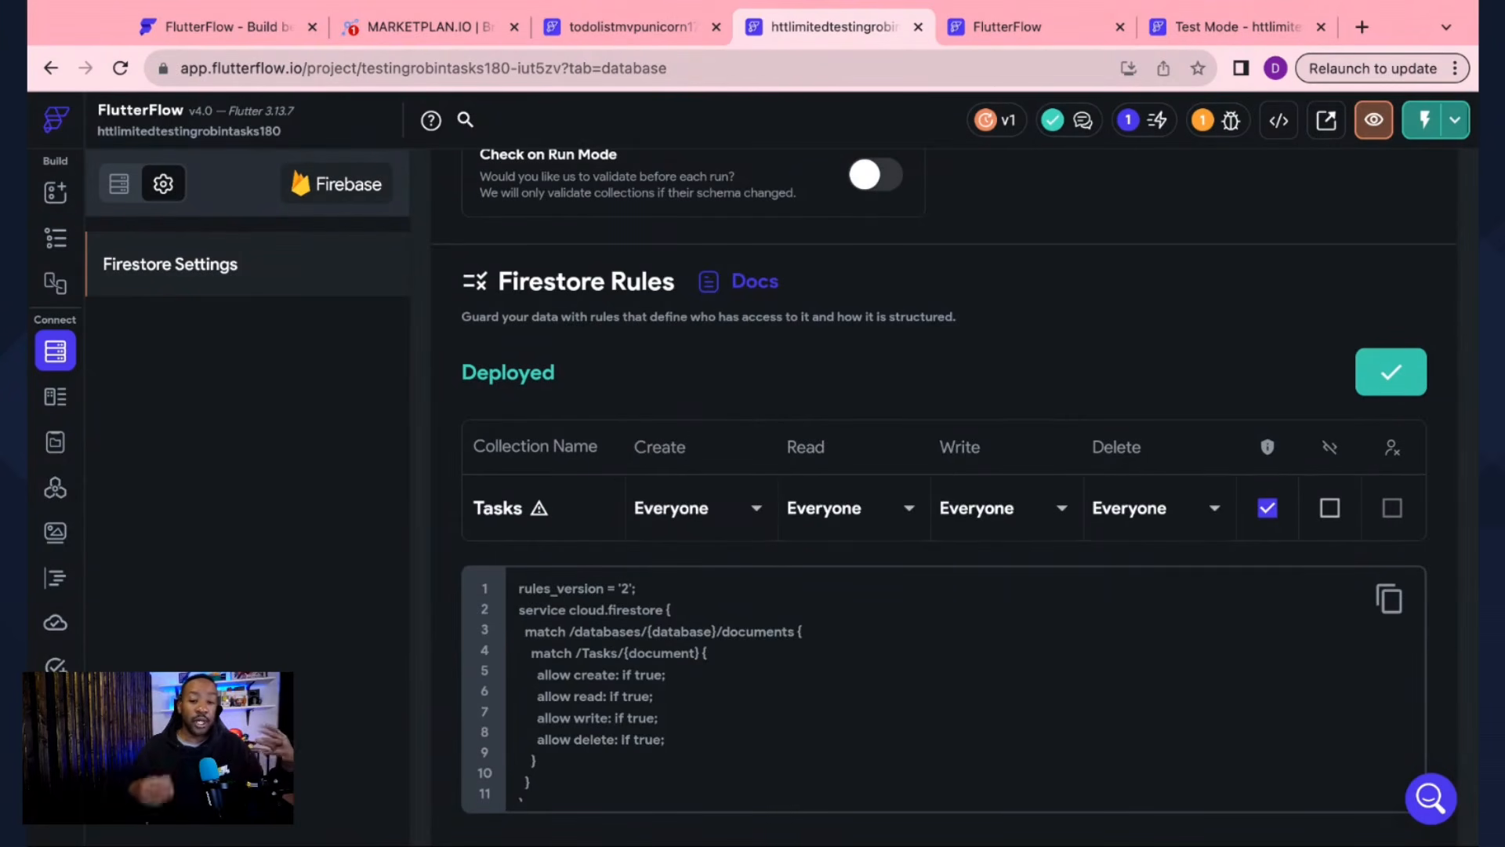
pyautogui.scroll(5, 902, 737)
pyautogui.scroll(-3, 902, 737)
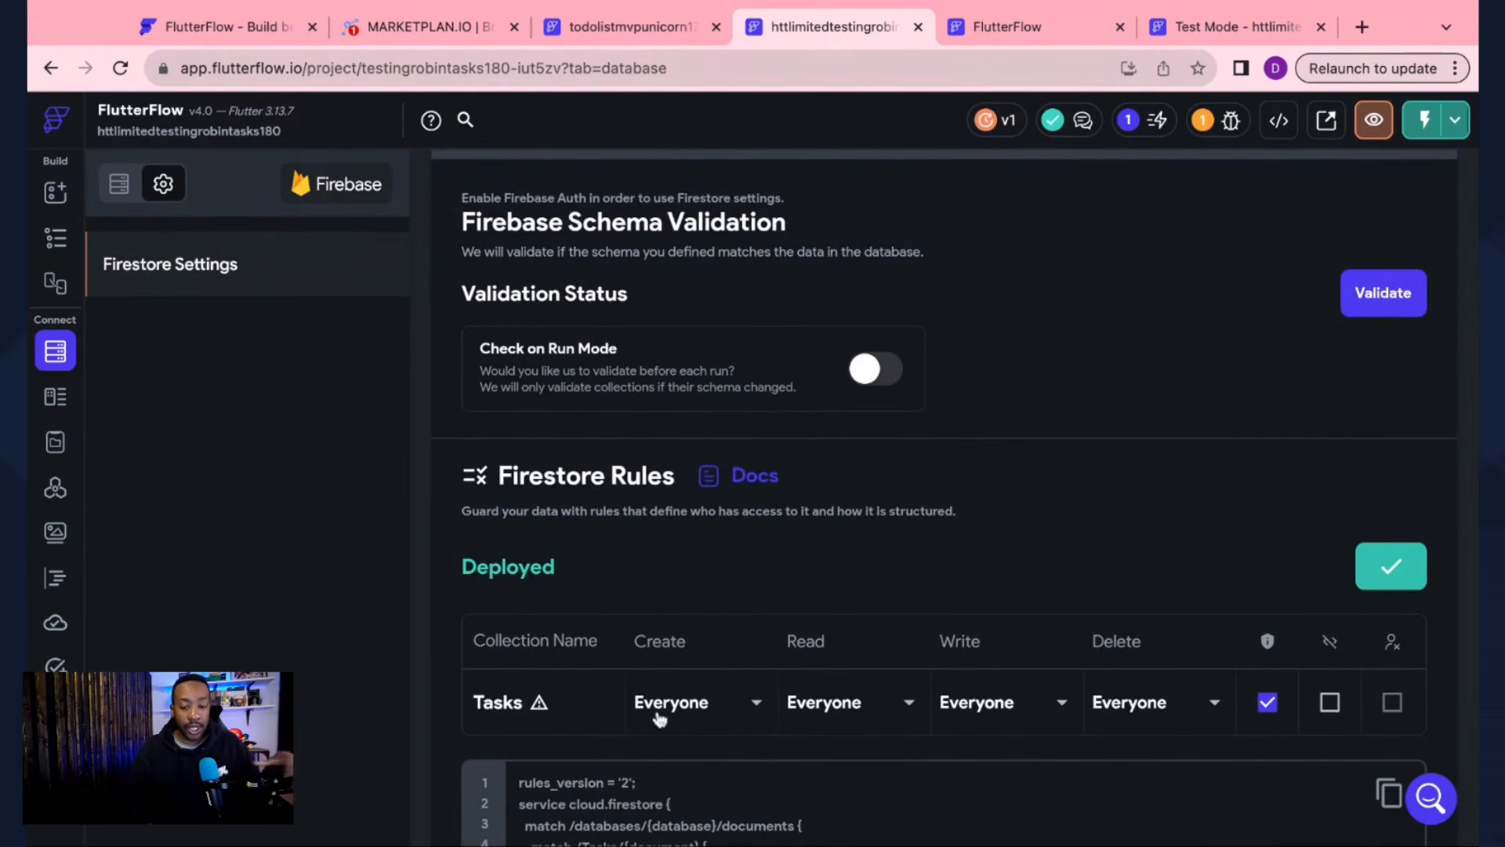
# Step: Open the New Task form in the app's Test Mode preview
pyautogui.click(1202, 41)
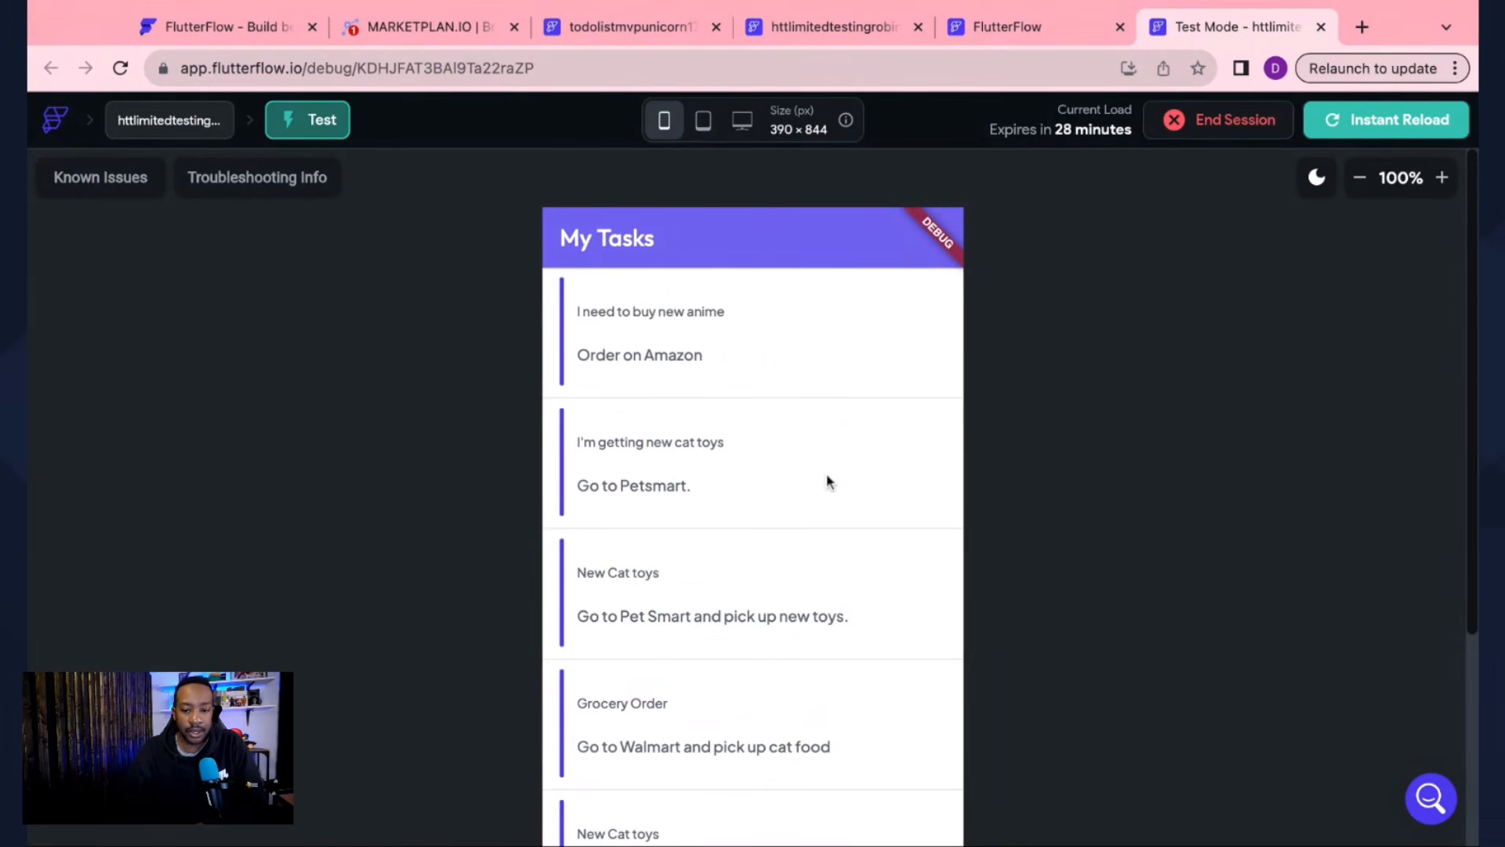
pyautogui.scroll(-4, 1020, 506)
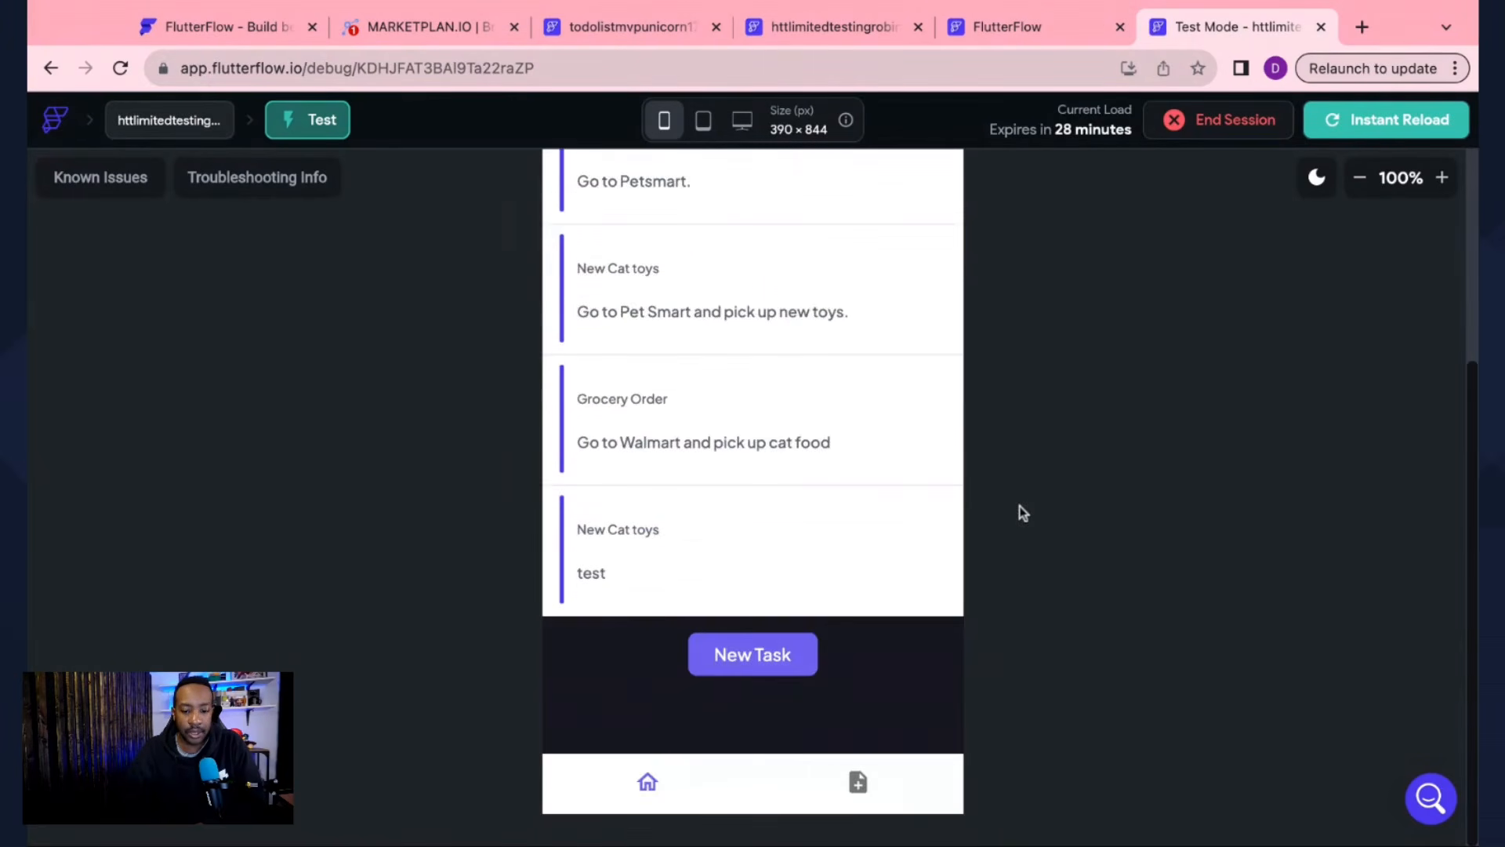
pyautogui.scroll(4, 1019, 505)
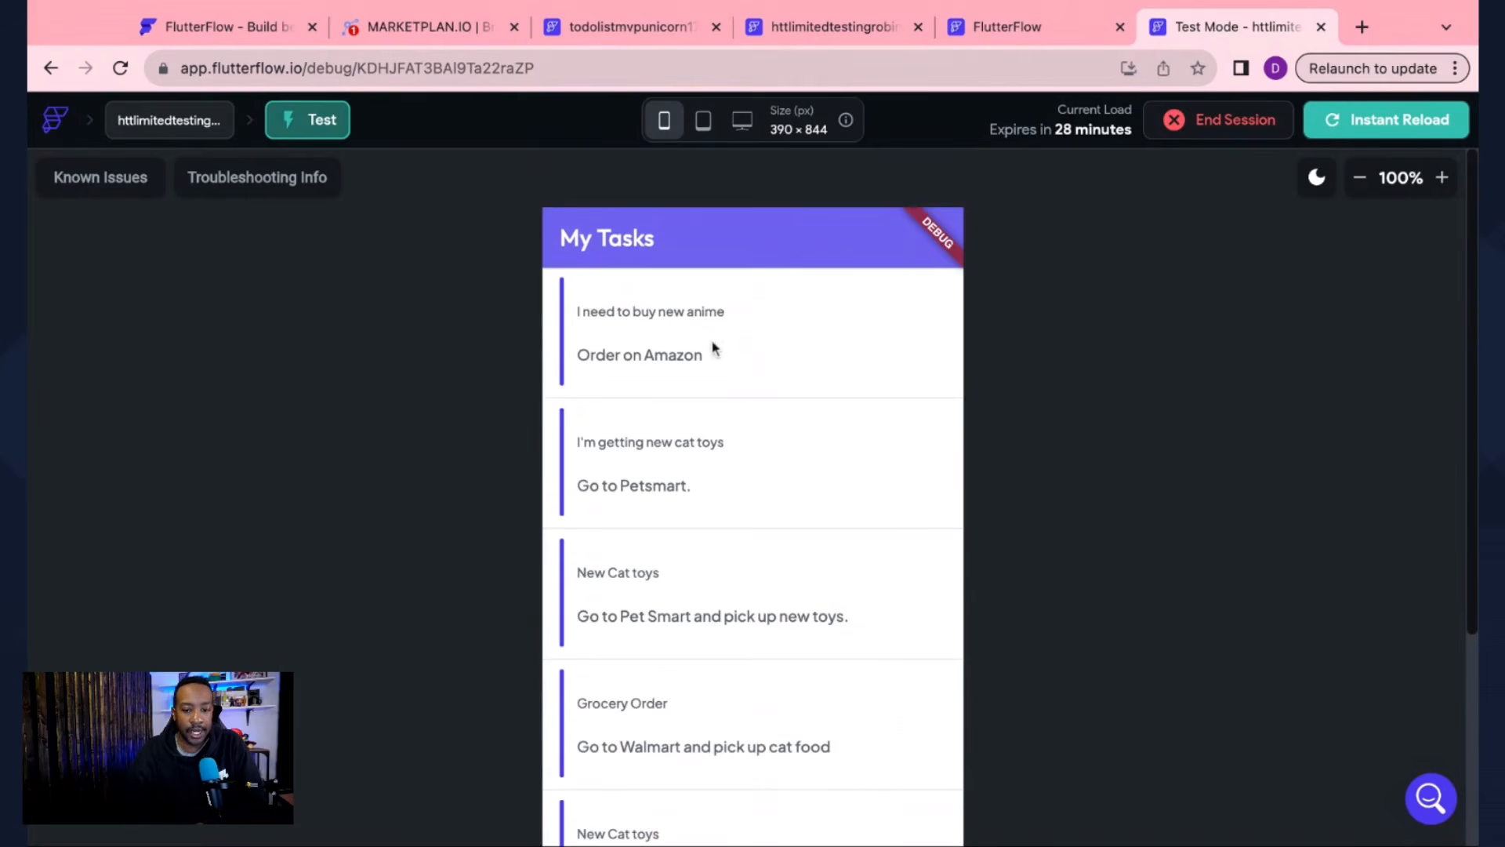
pyautogui.scroll(-4, 1183, 448)
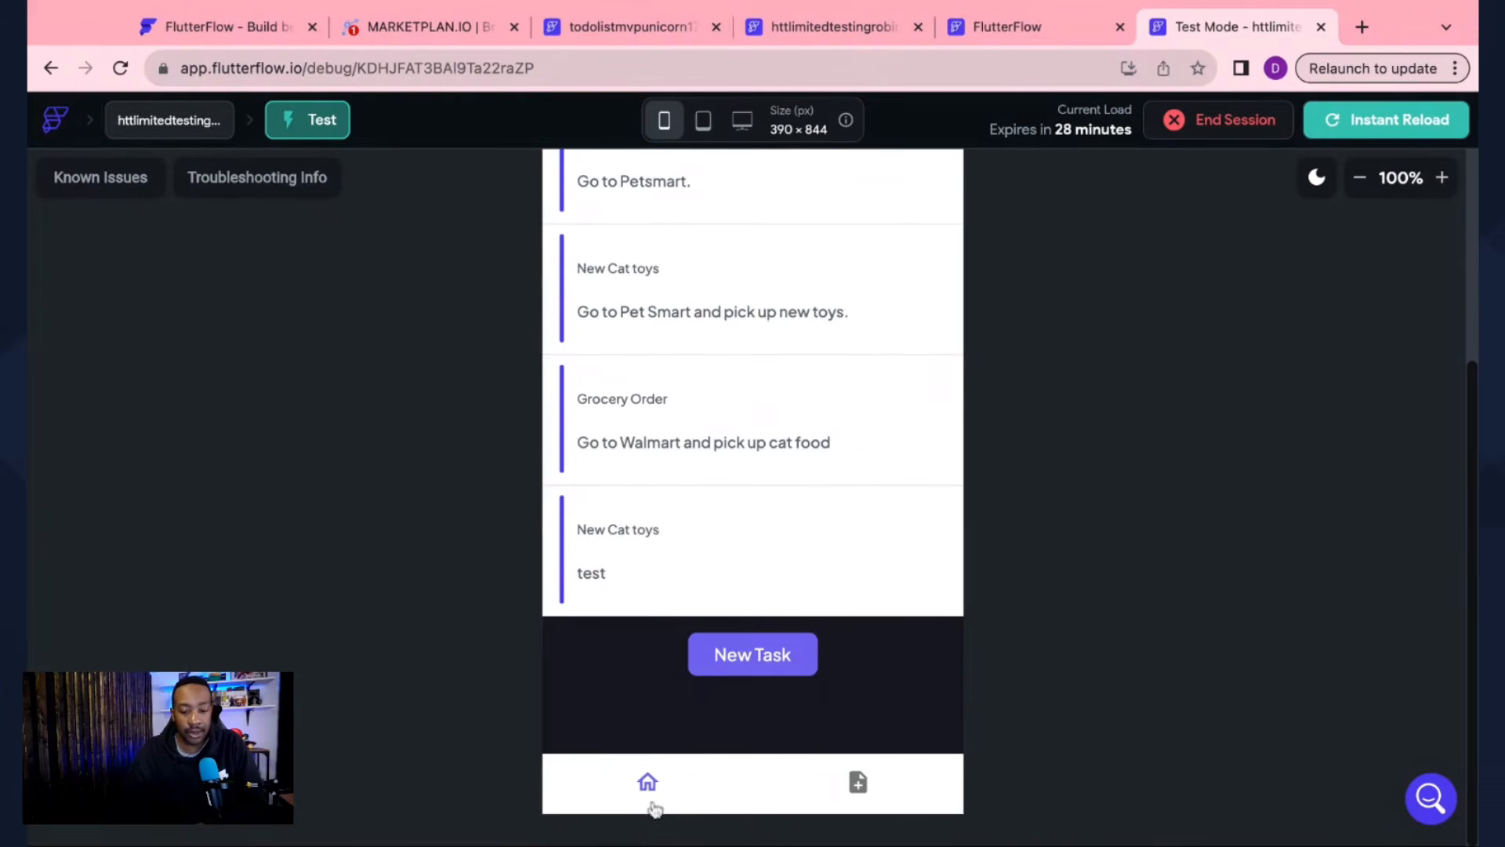
pyautogui.click(859, 785)
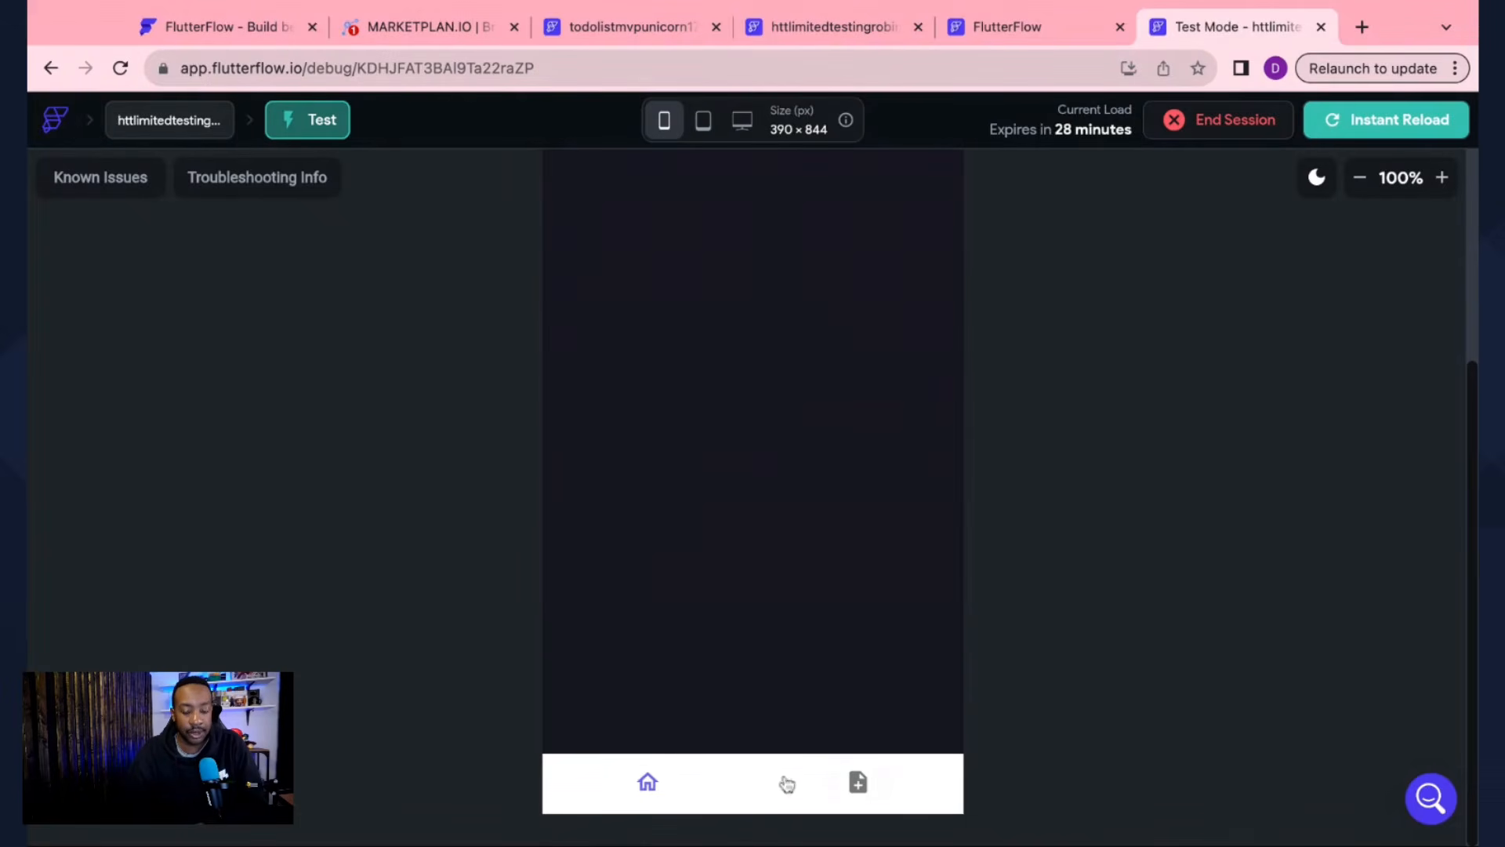
pyautogui.click(648, 786)
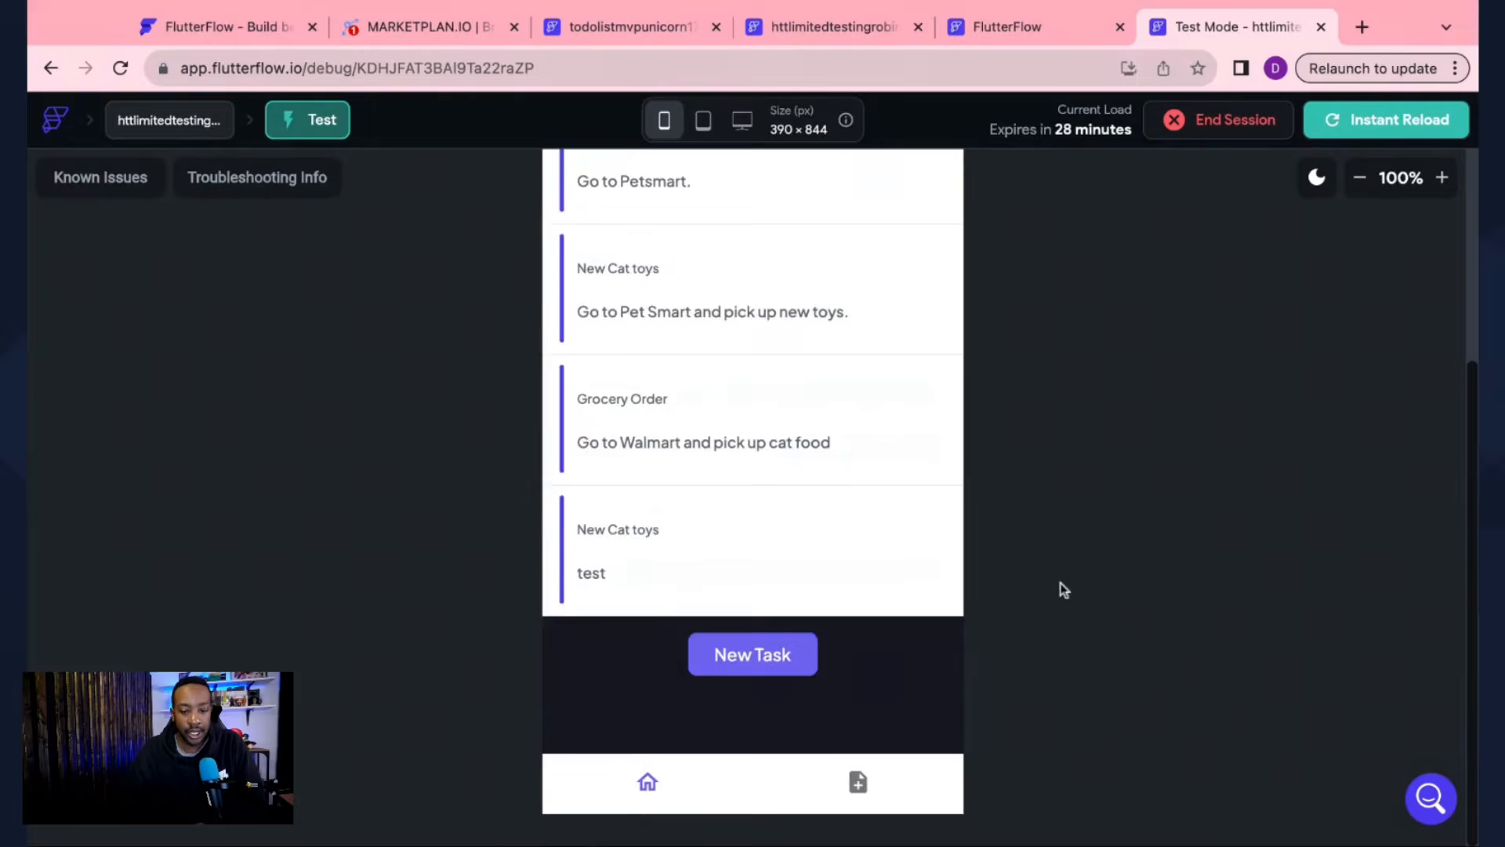
pyautogui.scroll(-3, 1064, 590)
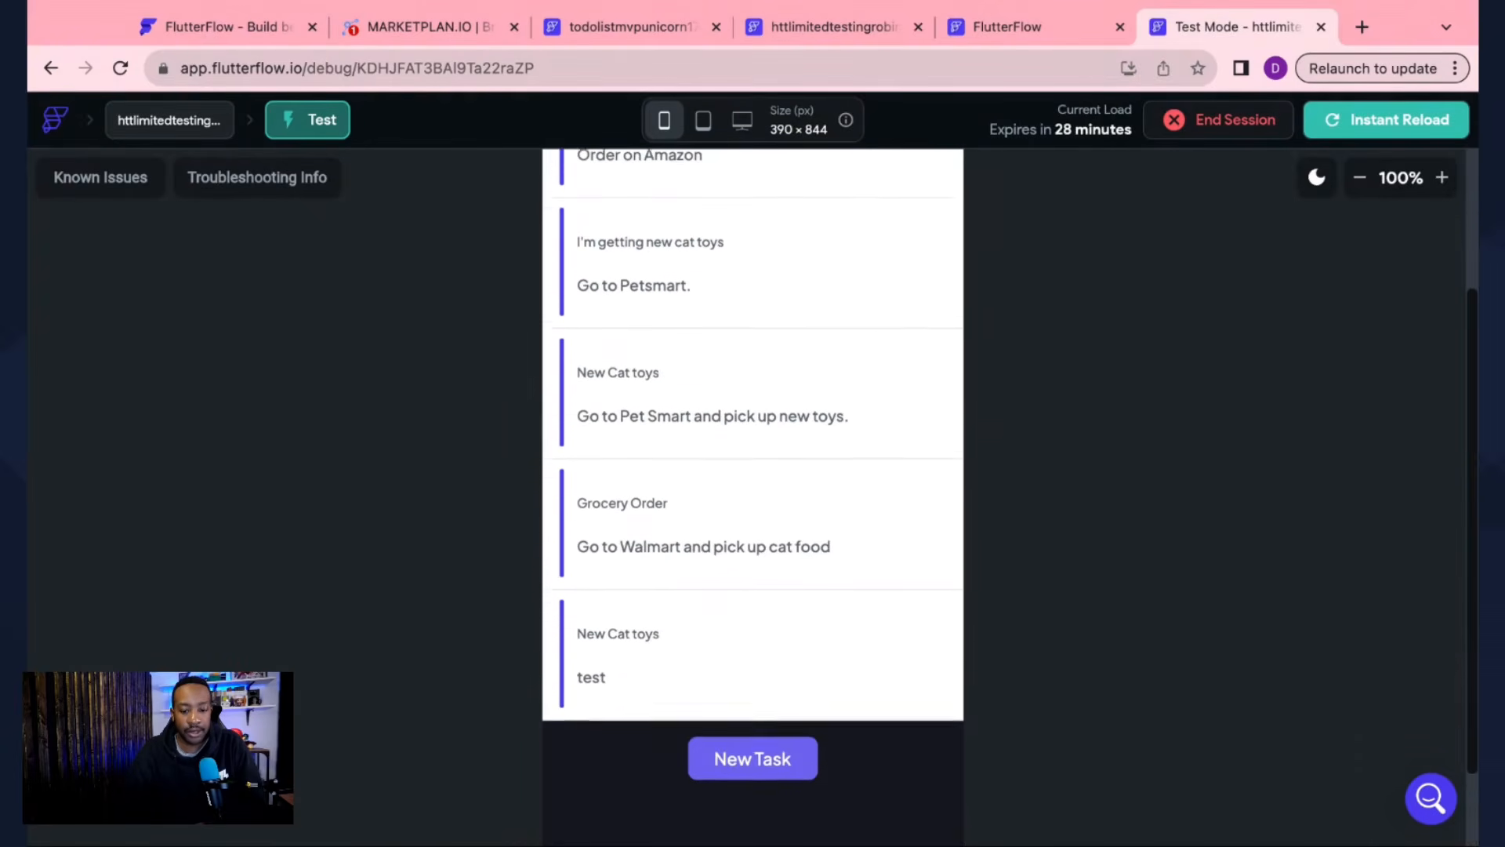
pyautogui.click(757, 772)
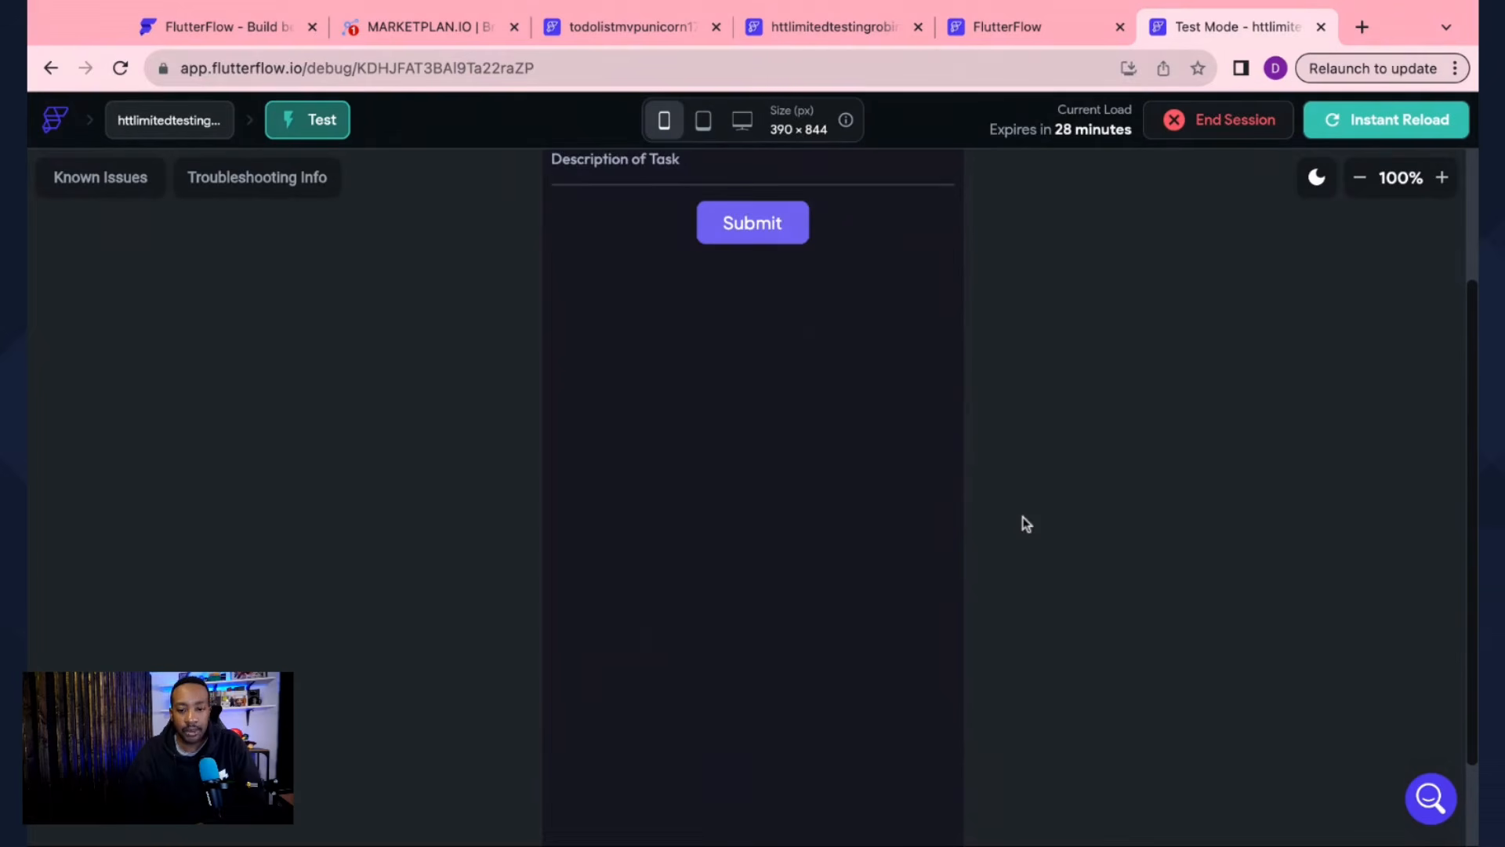
pyautogui.scroll(3, 1027, 524)
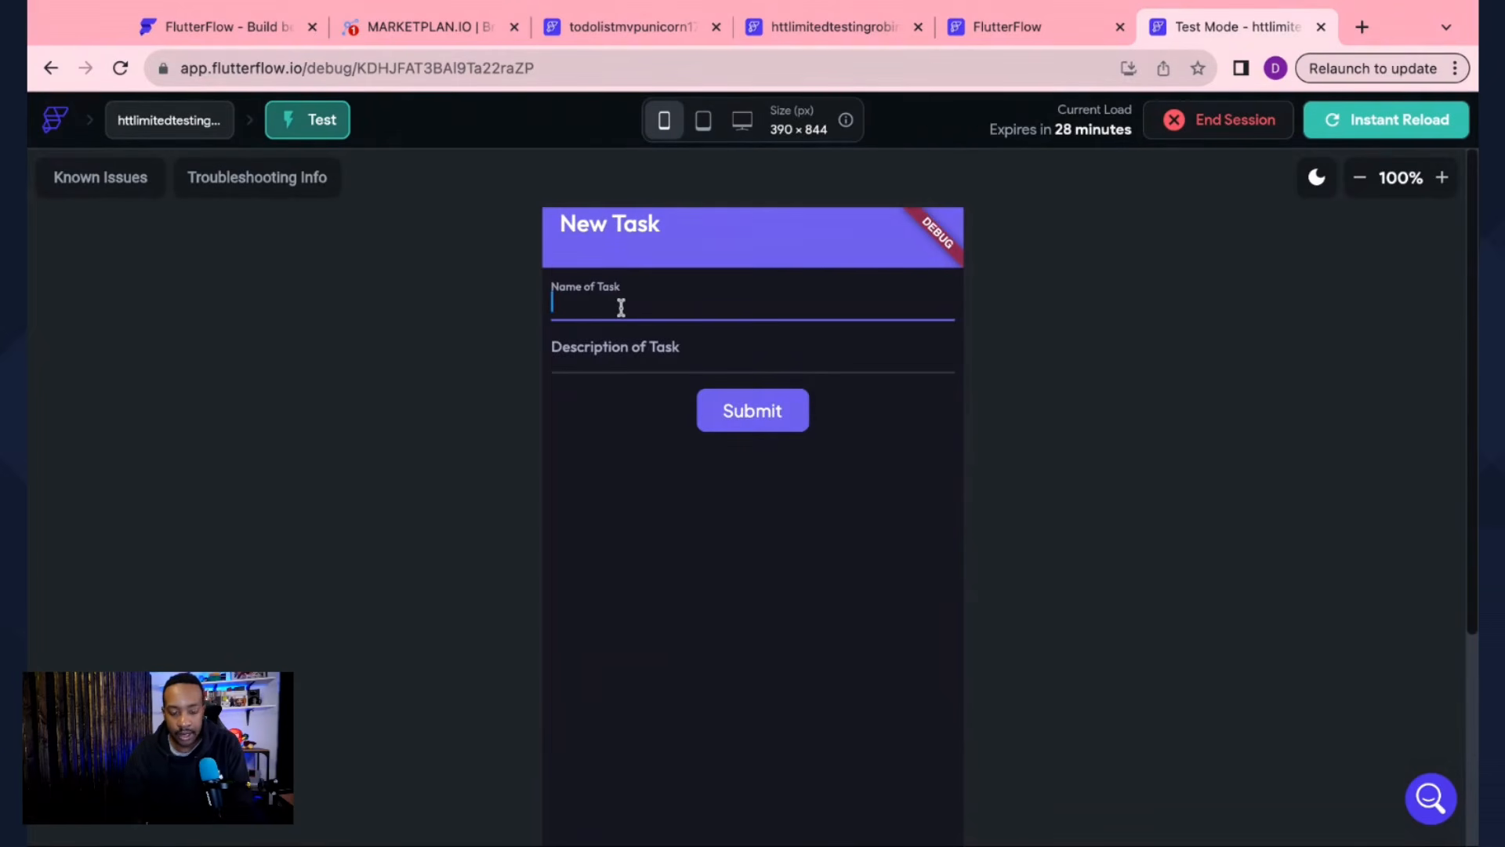
# Step: Enter task 'I need to order more Dog Food' described 'Buy on Amazon.' and submit it
pyautogui.click(596, 350)
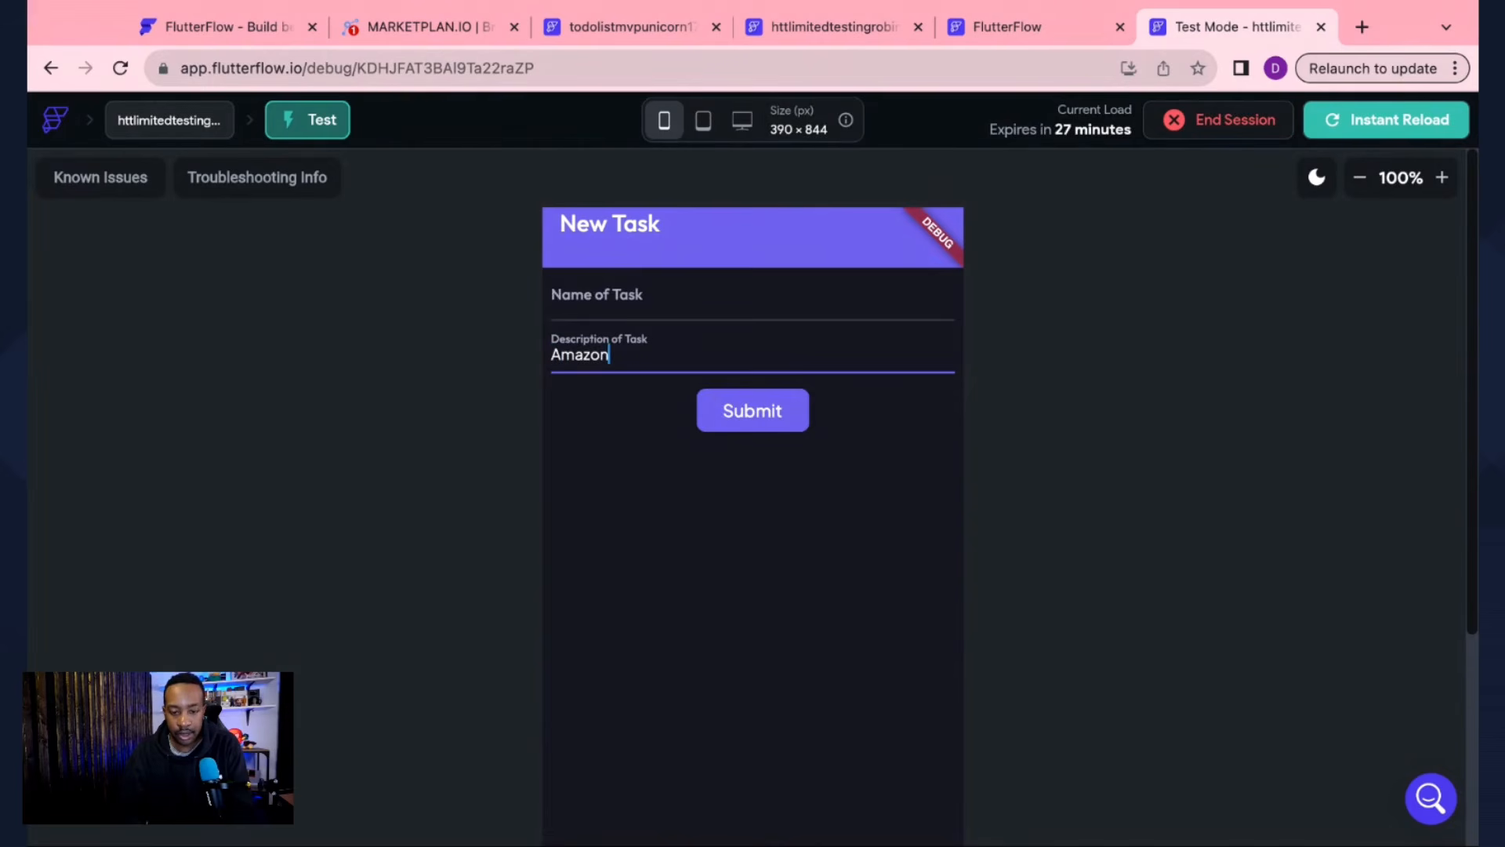
pyautogui.moveTo(616, 356); pyautogui.dragTo(542, 337)
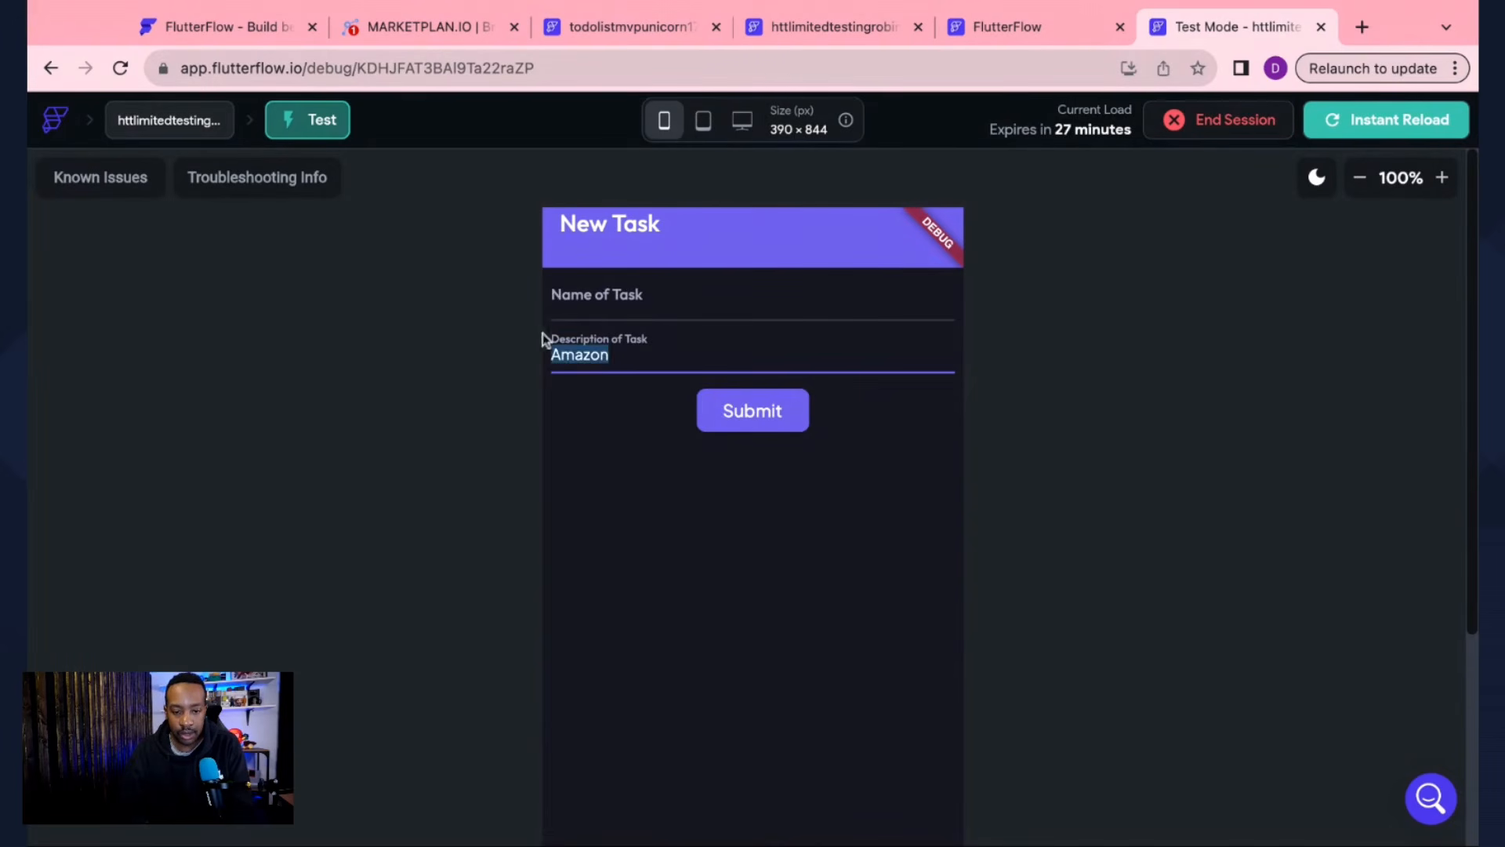
pyautogui.click(588, 311)
pyautogui.write('I ne')
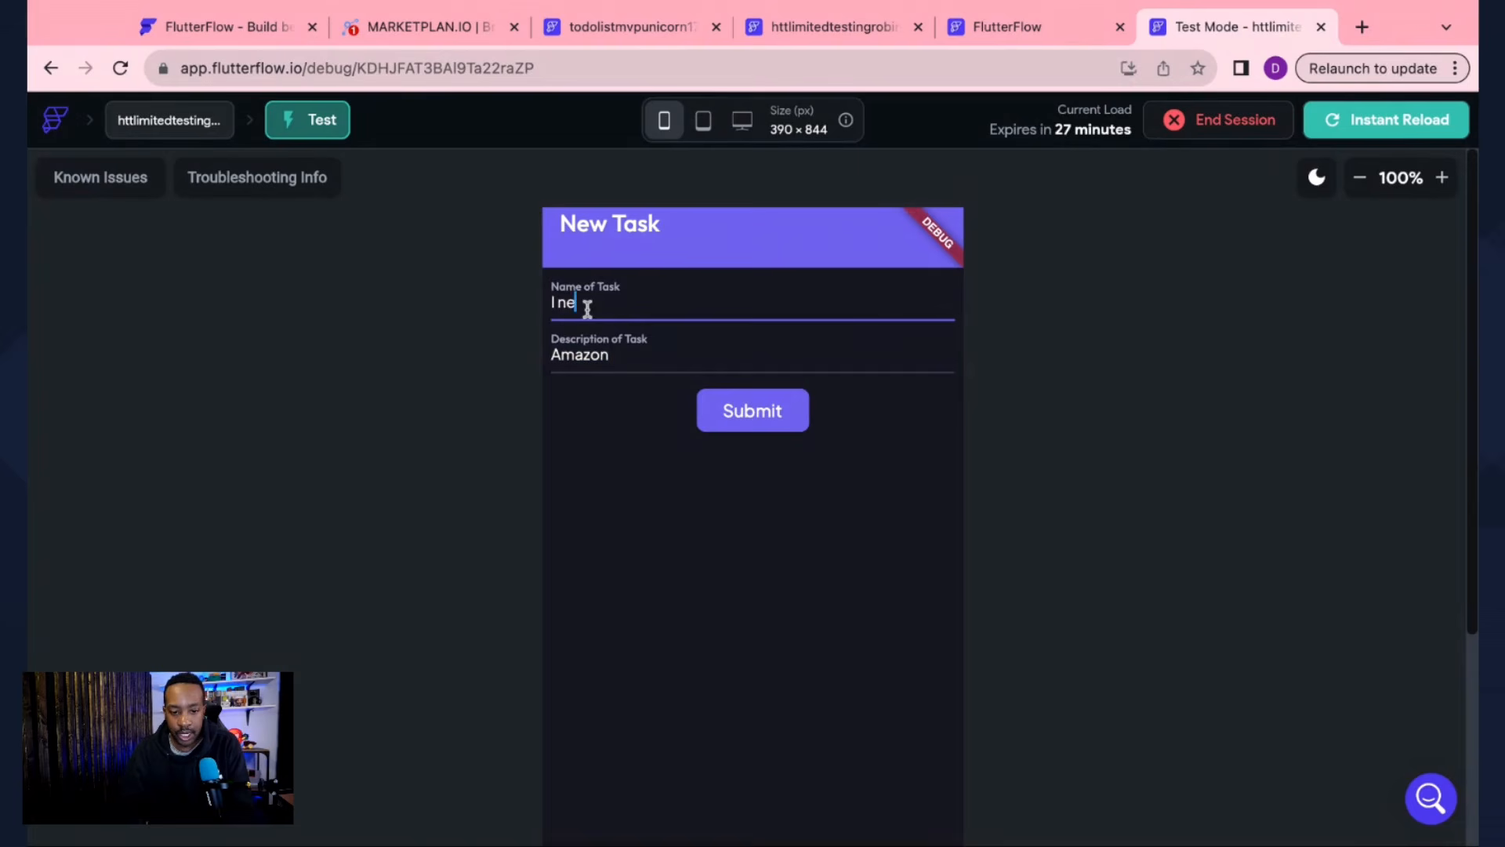
pyautogui.write('ed to order more Dog')
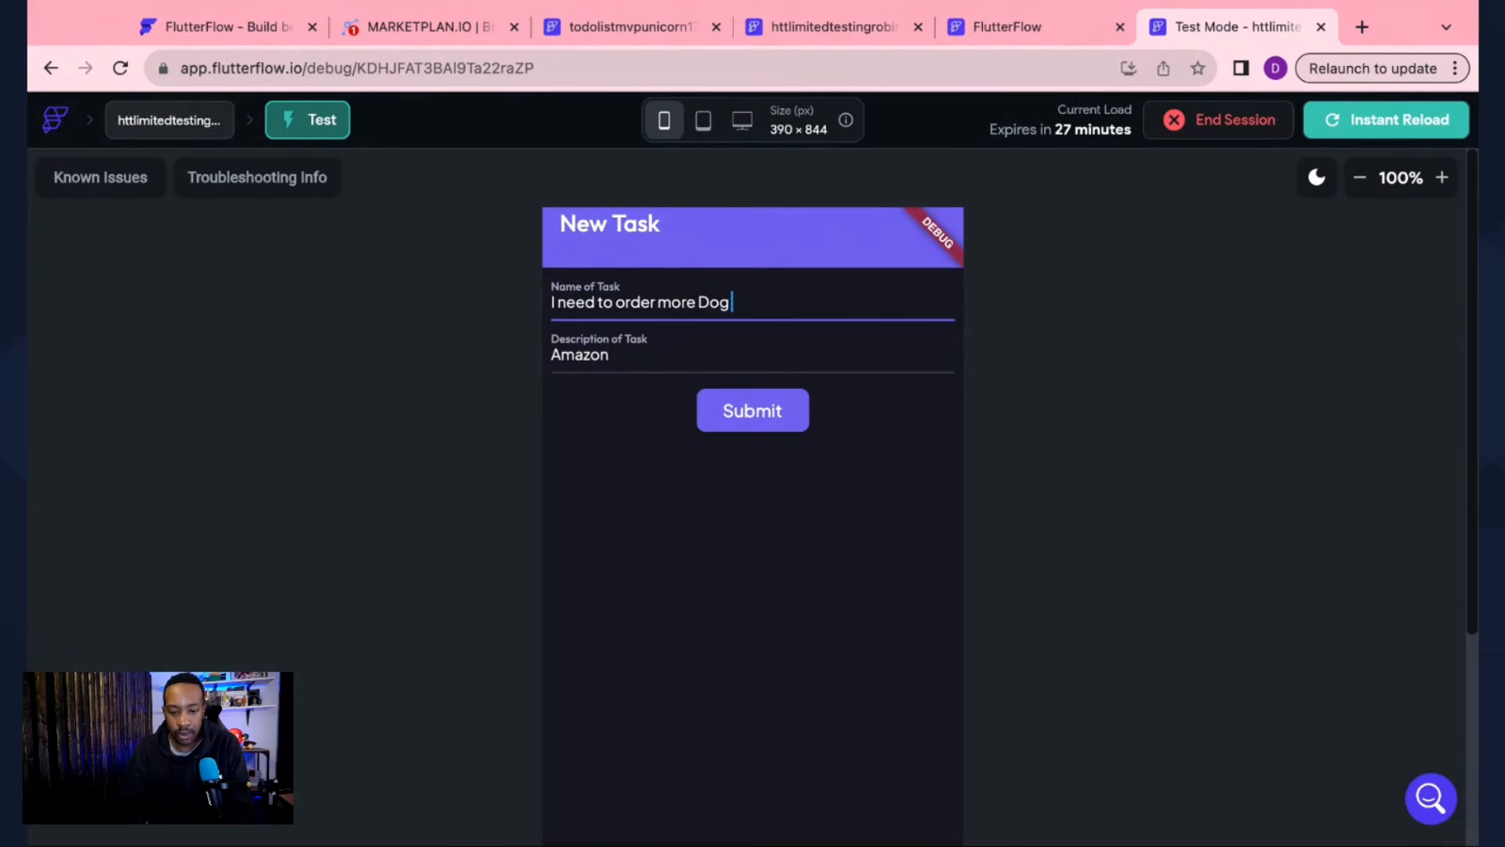
pyautogui.write(' Food')
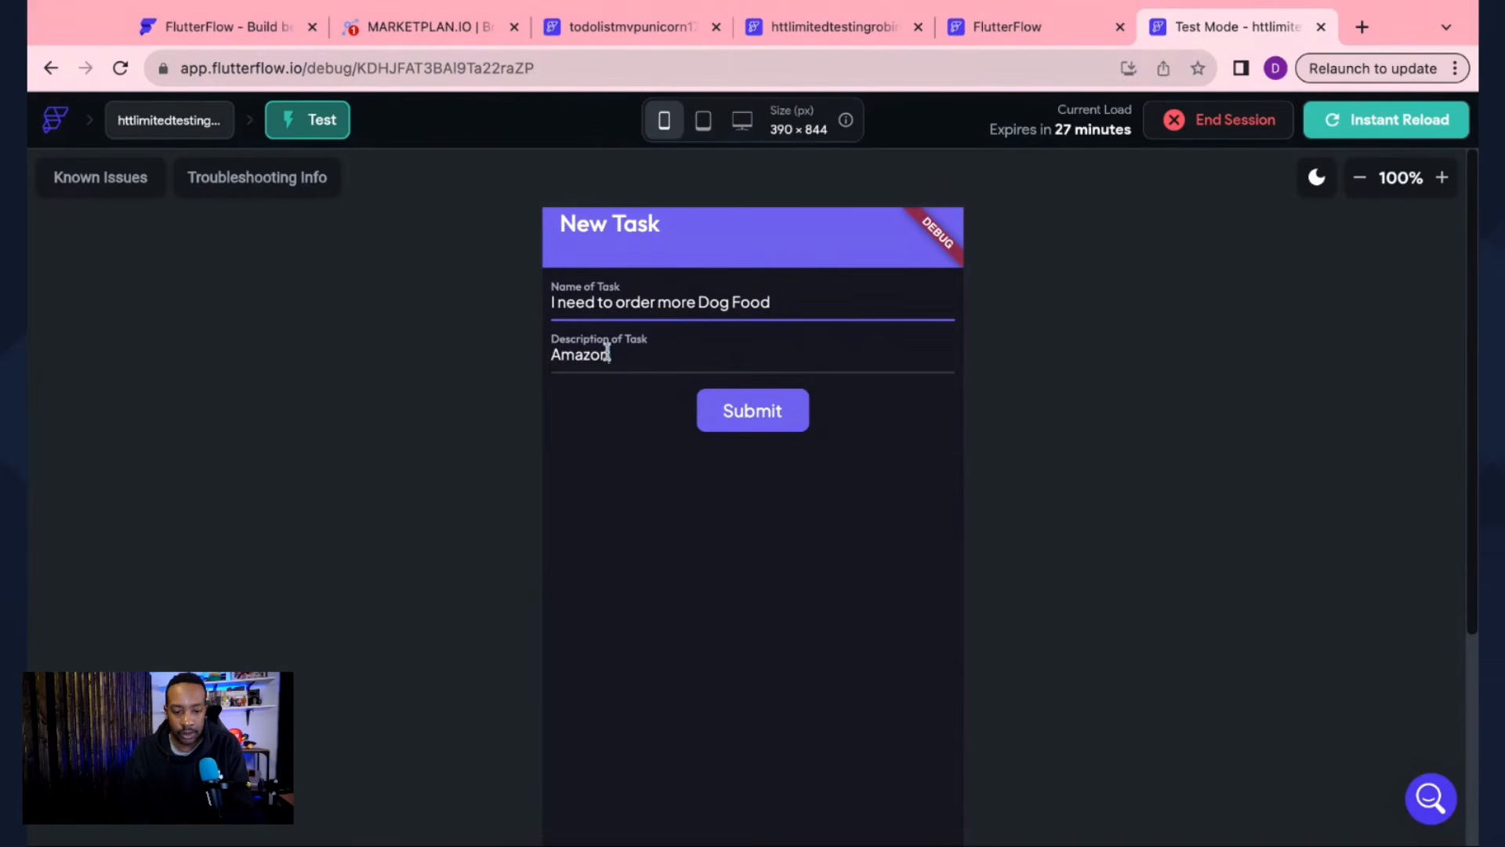
pyautogui.moveTo(610, 354); pyautogui.dragTo(537, 351)
pyautogui.write('Buy on Ama')
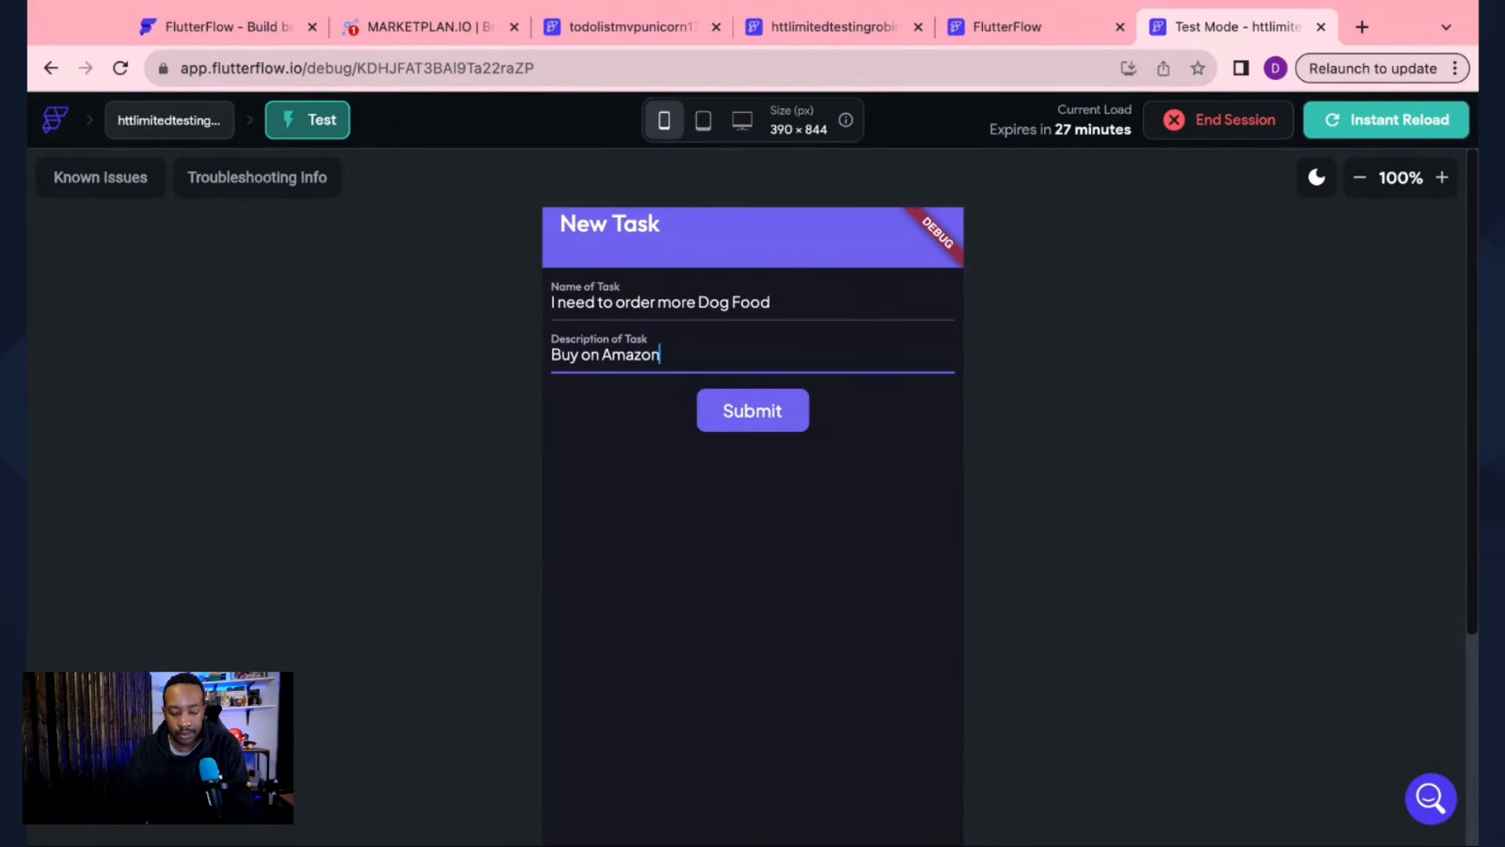
pyautogui.write('zon.')
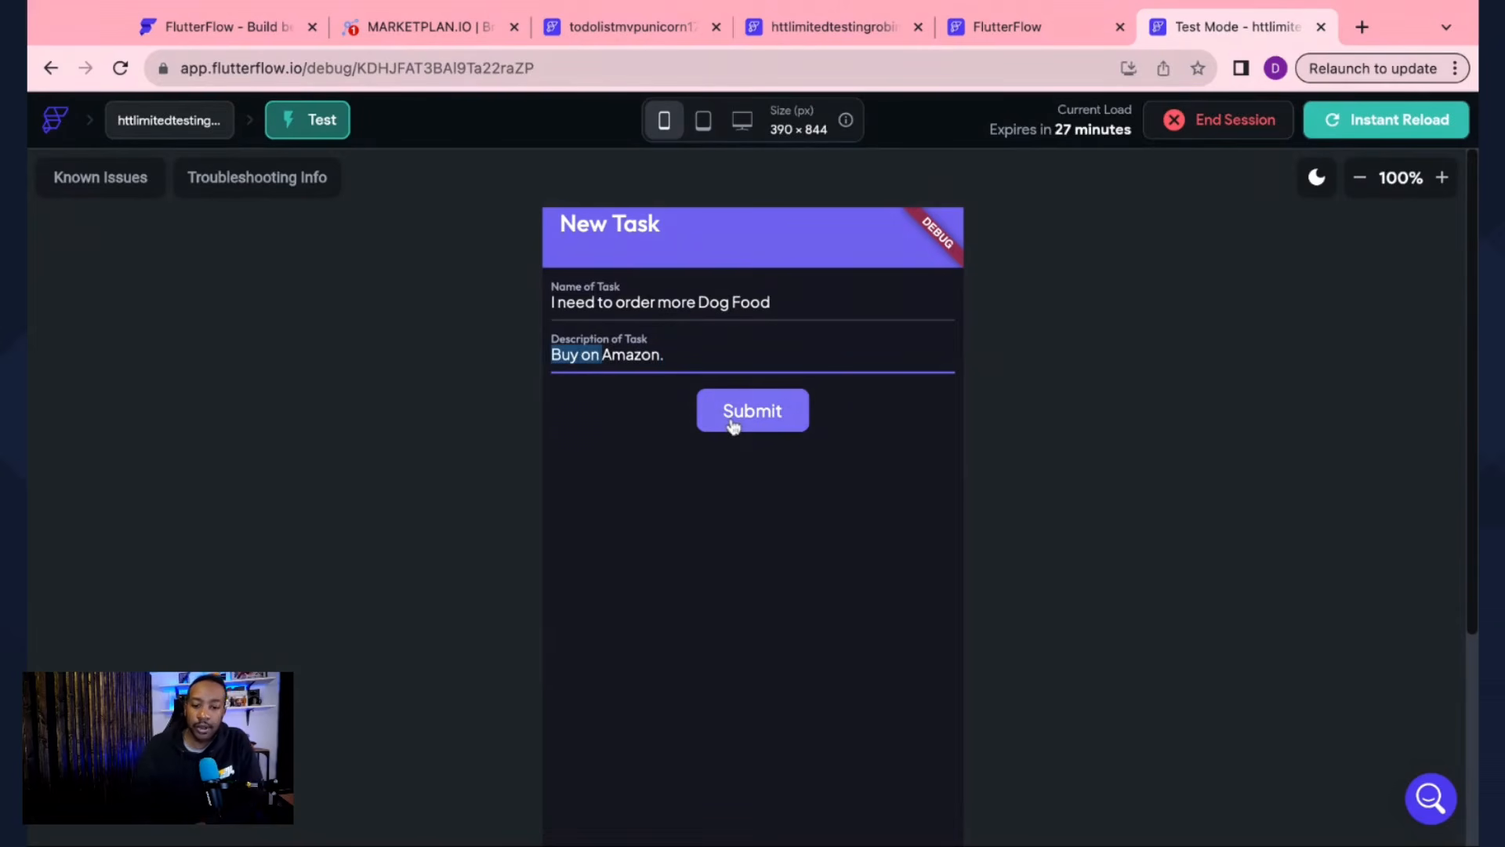
pyautogui.click(733, 423)
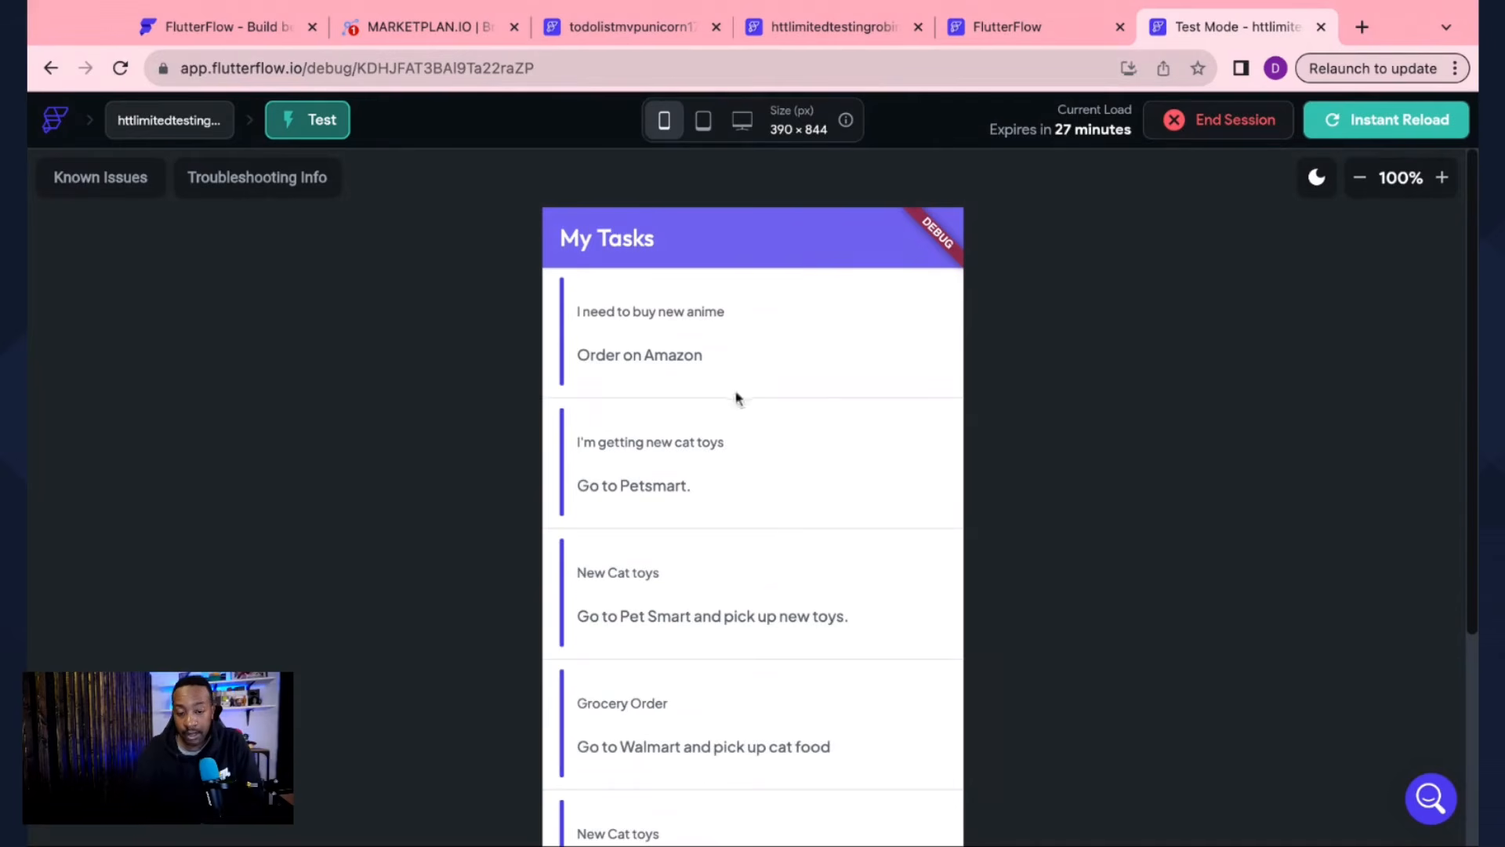
# Step: Scroll the My Tasks list to confirm the Dog Food task now appears
pyautogui.scroll(-1, 790, 491)
pyautogui.scroll(1, 789, 491)
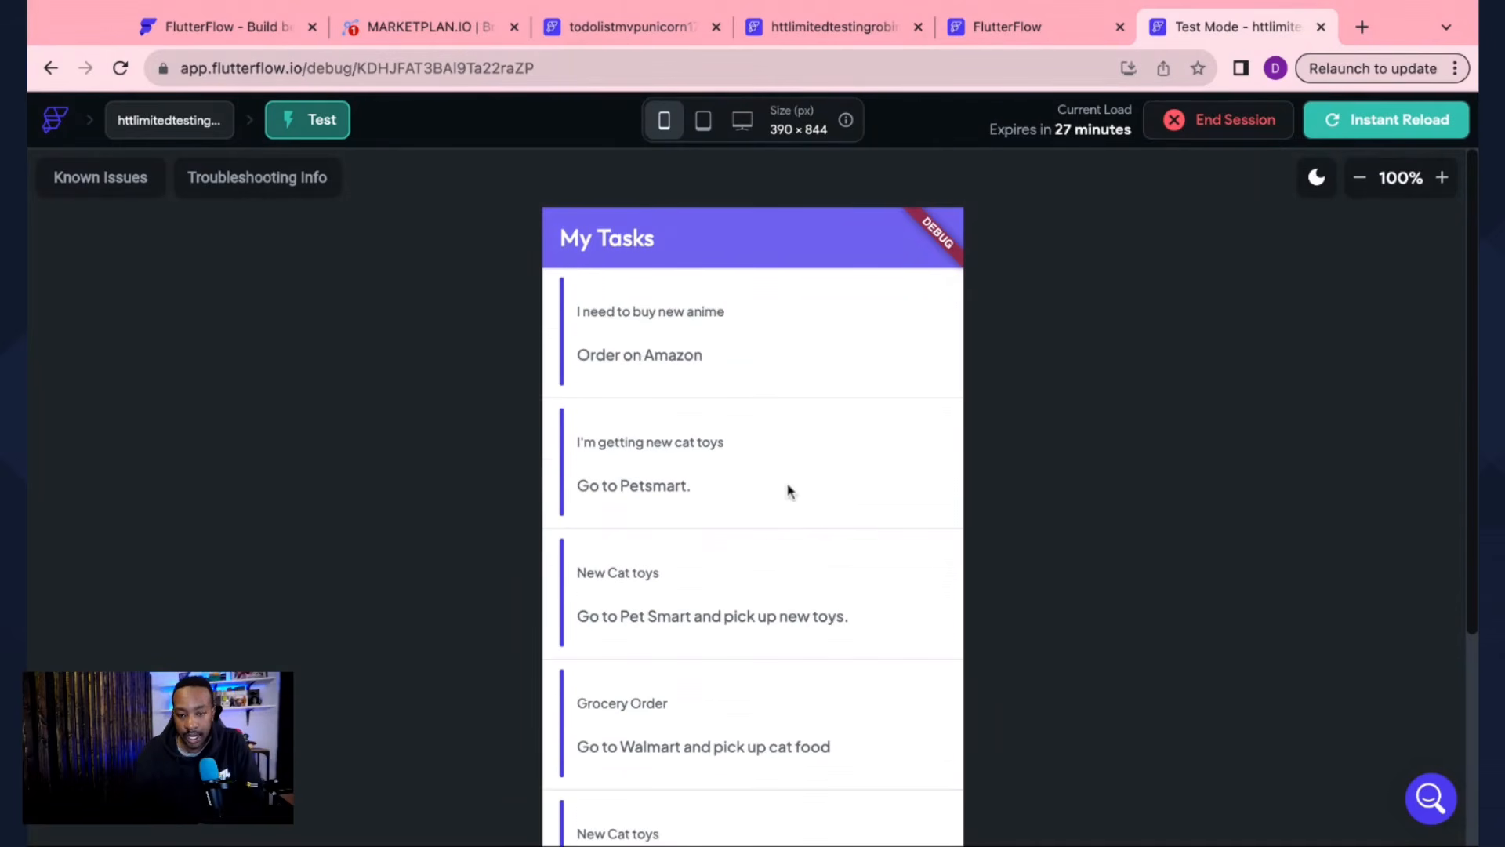
pyautogui.scroll(-1, 812, 566)
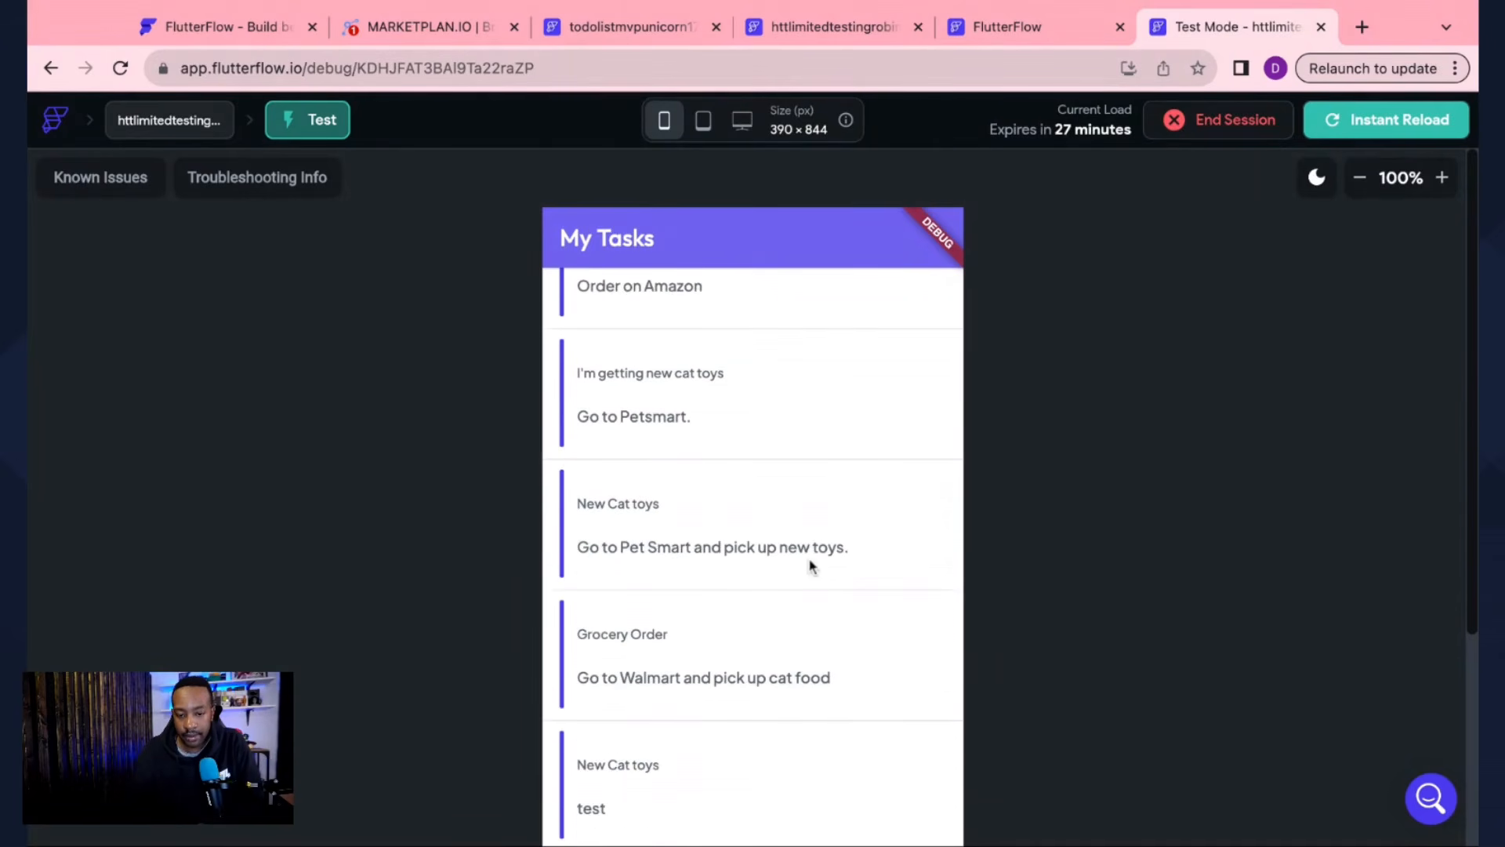
pyautogui.scroll(-4, 1011, 575)
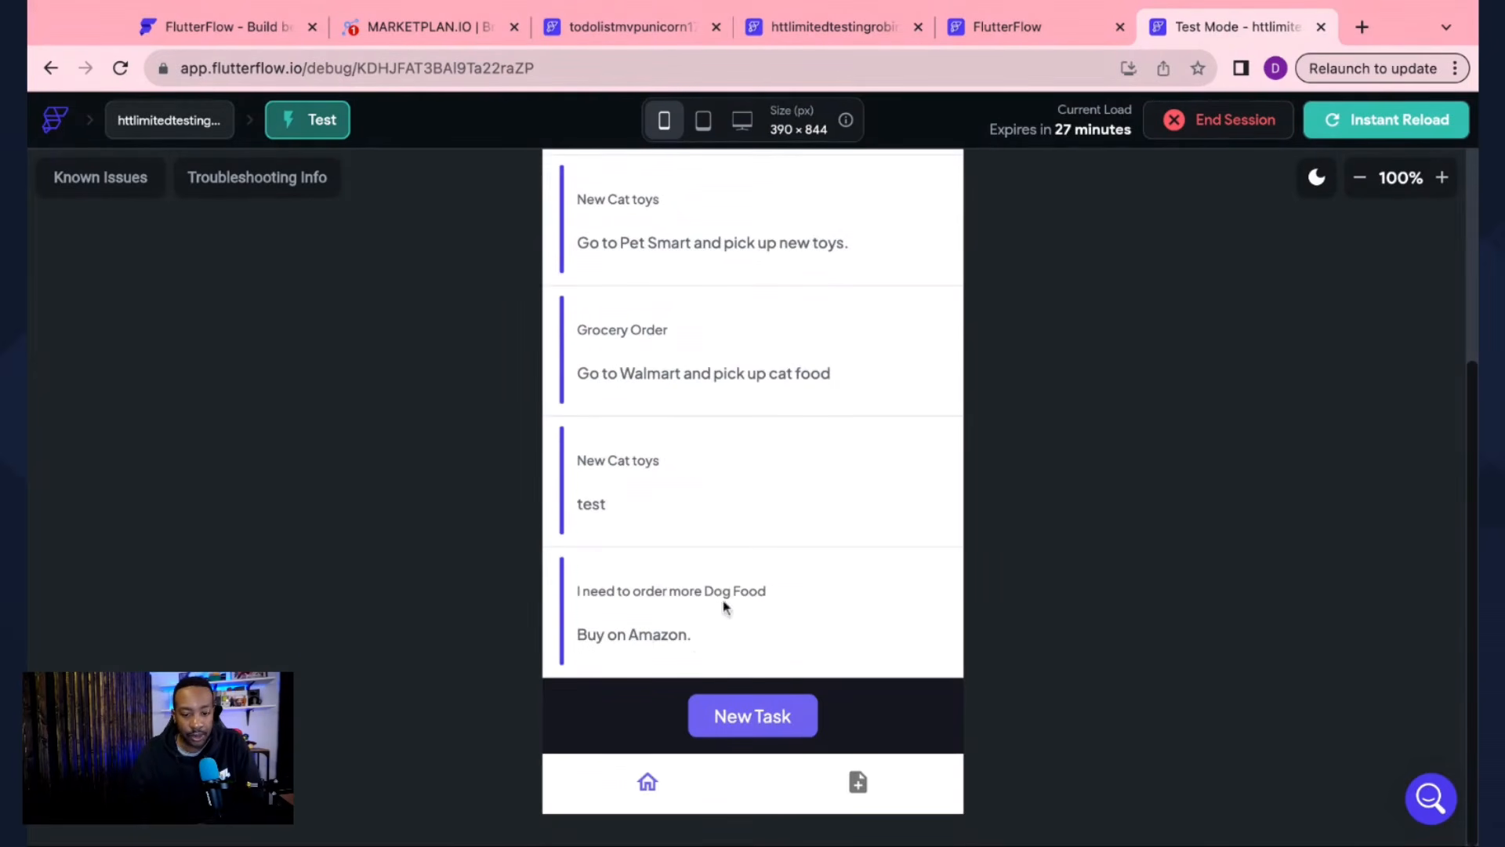
pyautogui.scroll(-1, 708, 646)
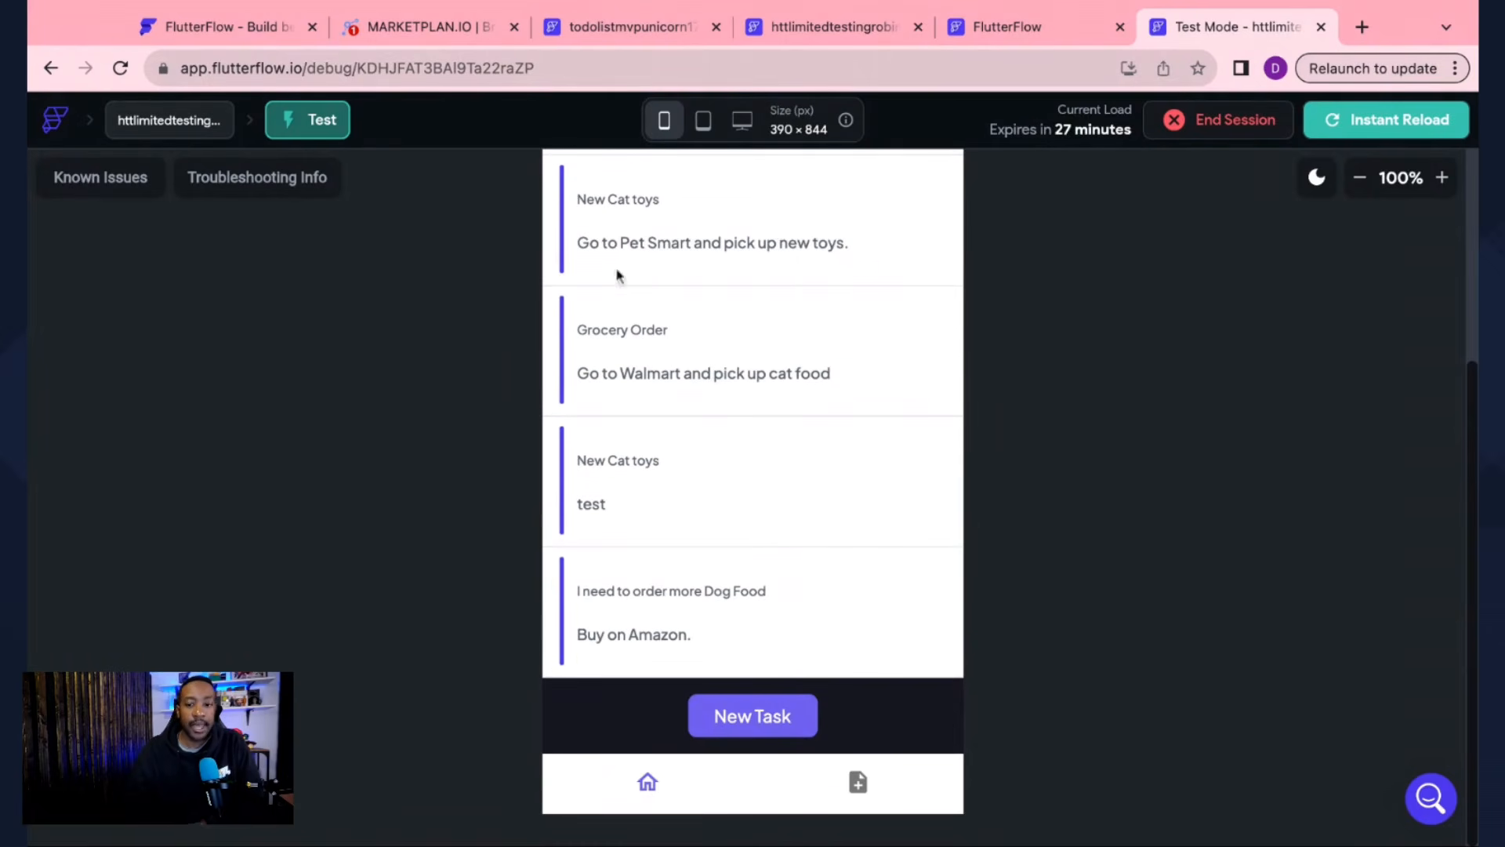
pyautogui.scroll(2, 732, 363)
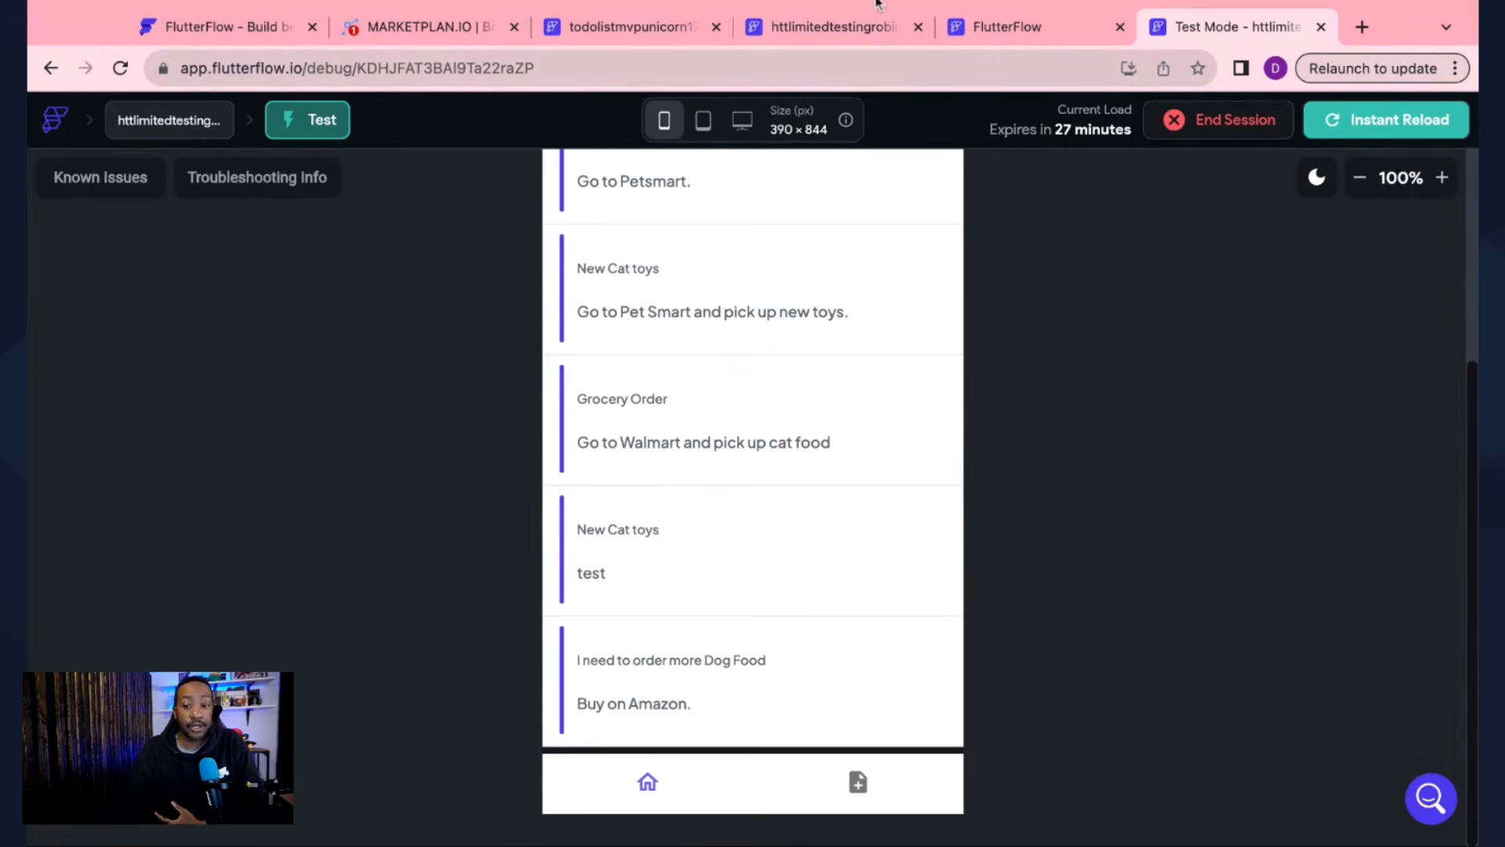
pyautogui.click(1004, 31)
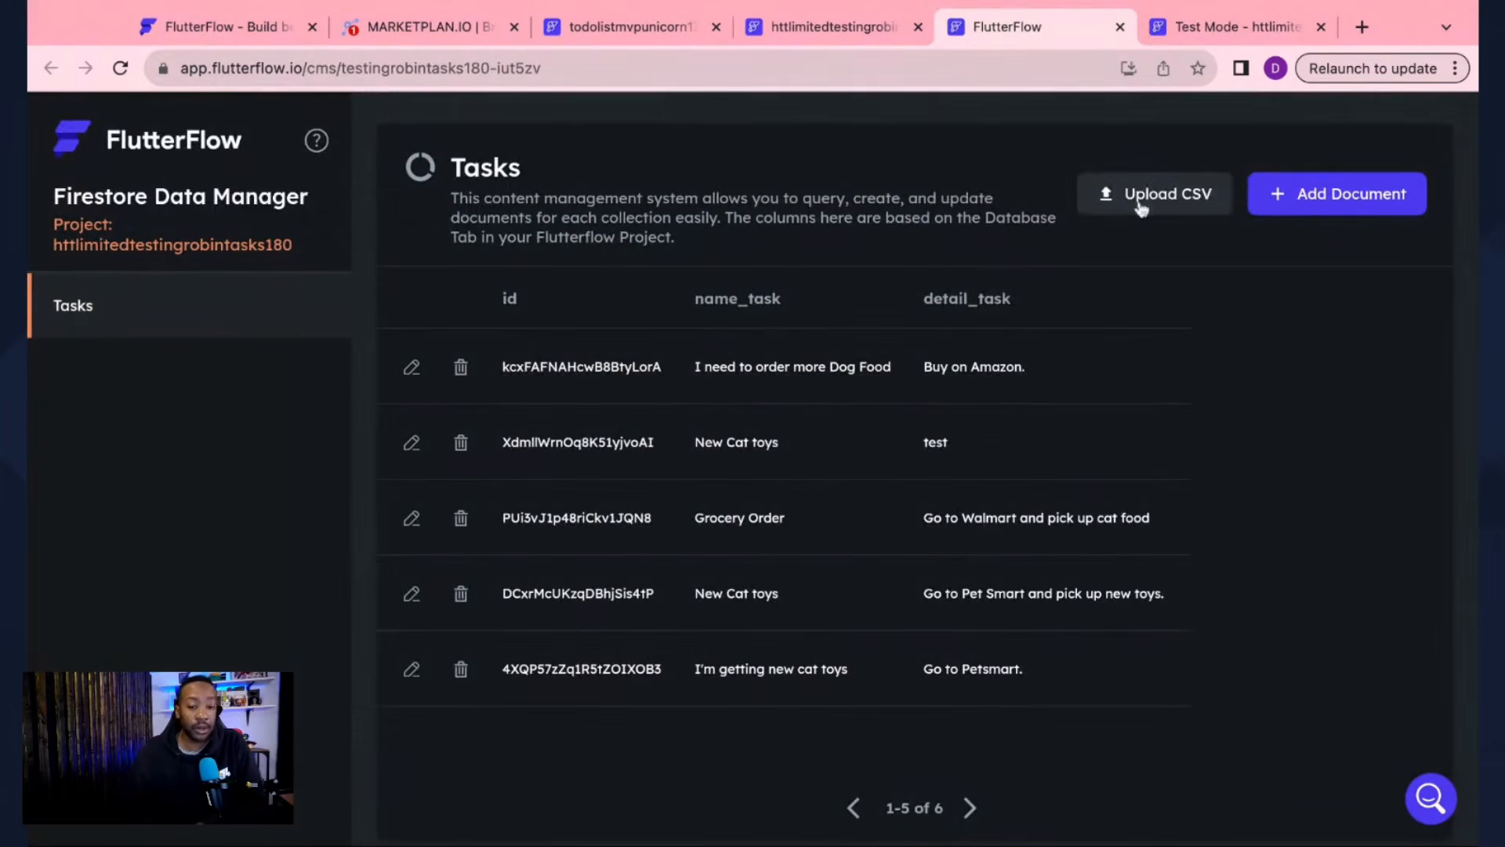
pyautogui.click(800, 15)
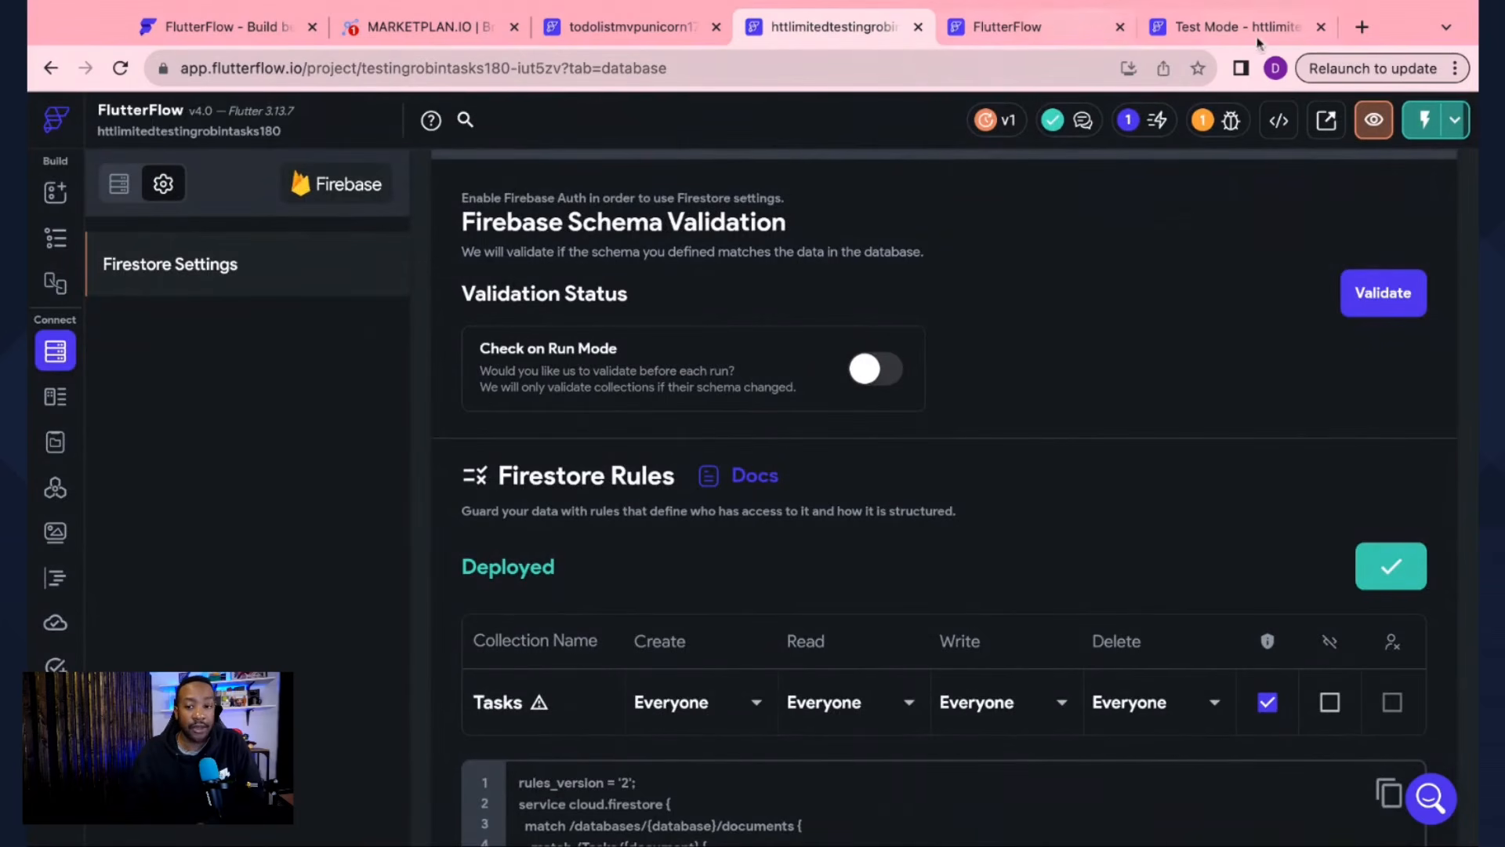
pyautogui.click(53, 196)
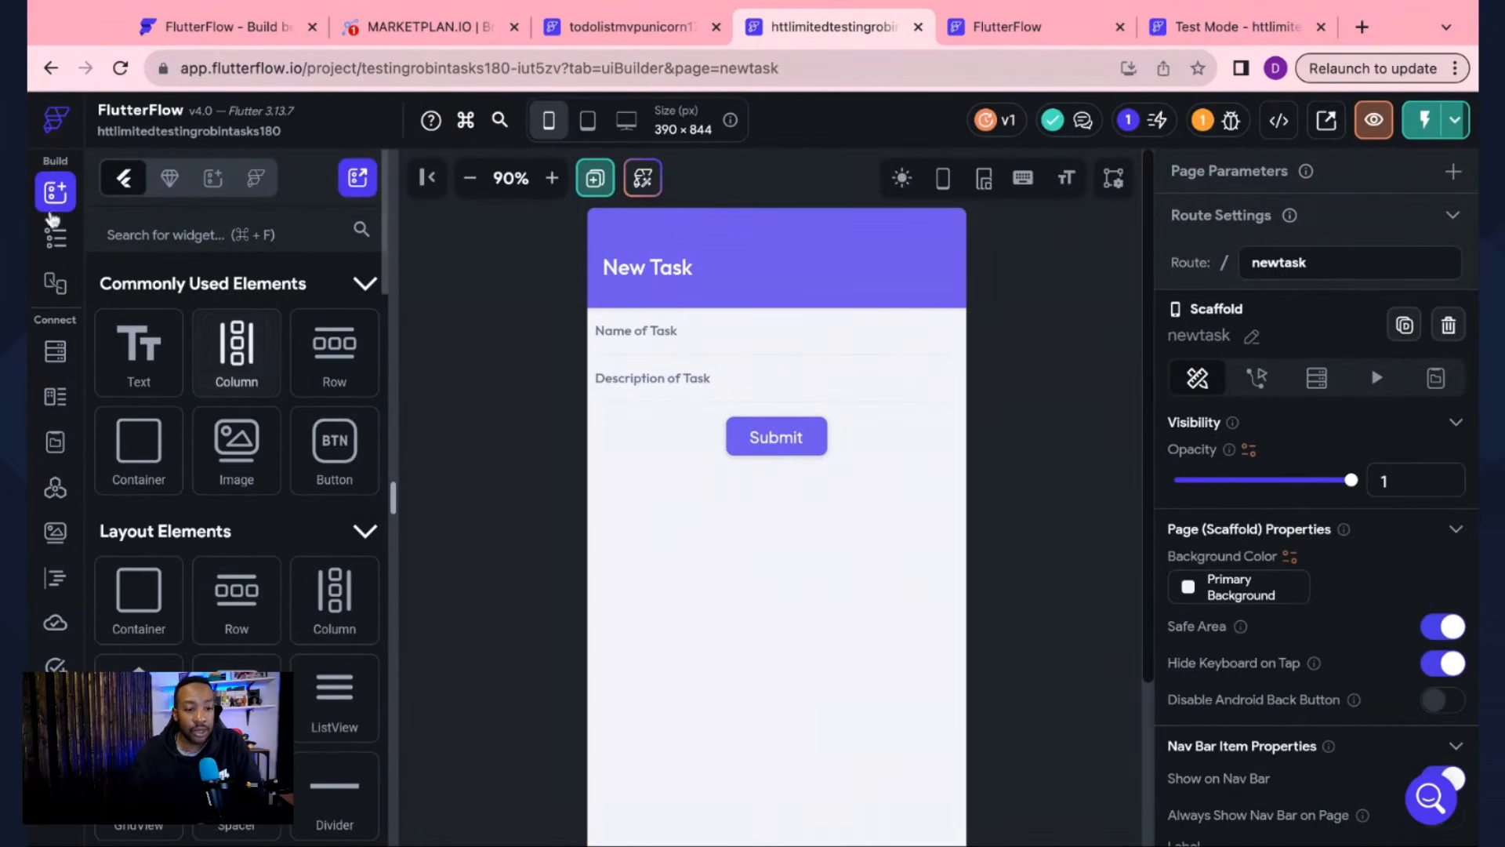
# Step: Open HomePage from the Widget Tree's page list
pyautogui.click(55, 237)
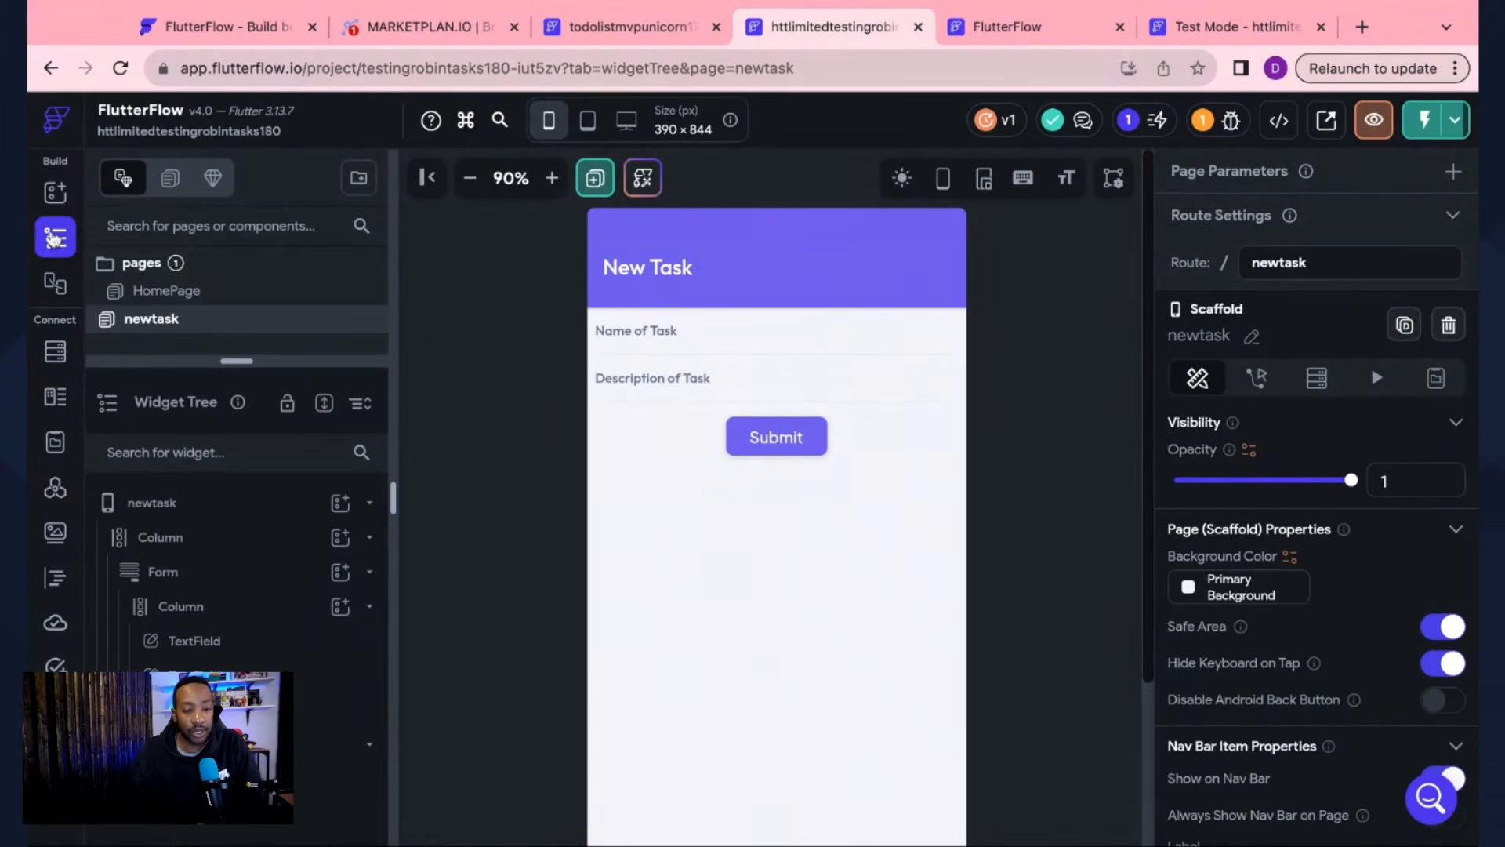
pyautogui.click(143, 290)
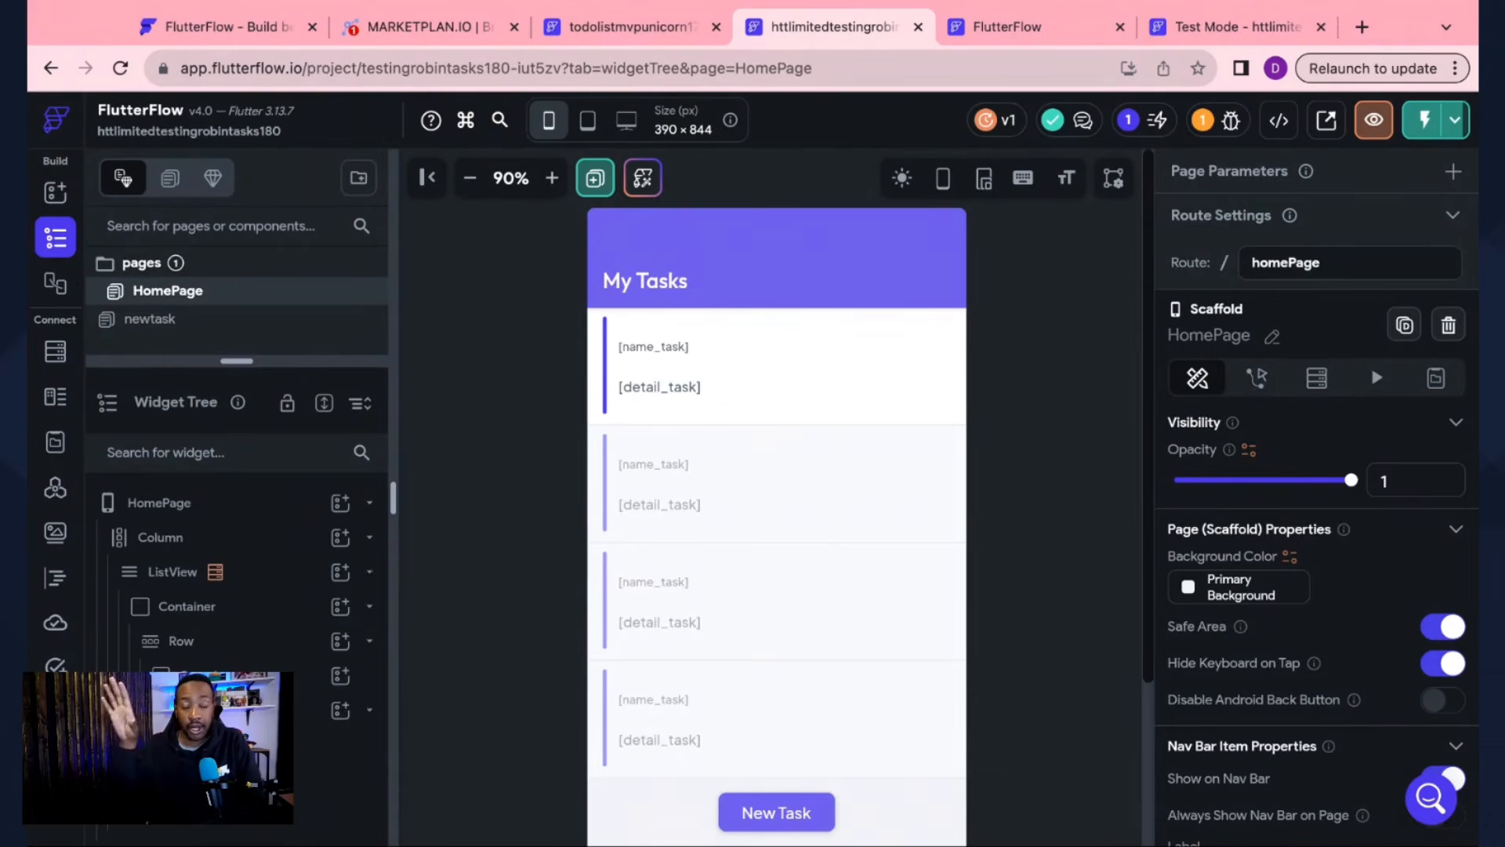
pyautogui.scroll(-3, 1339, 554)
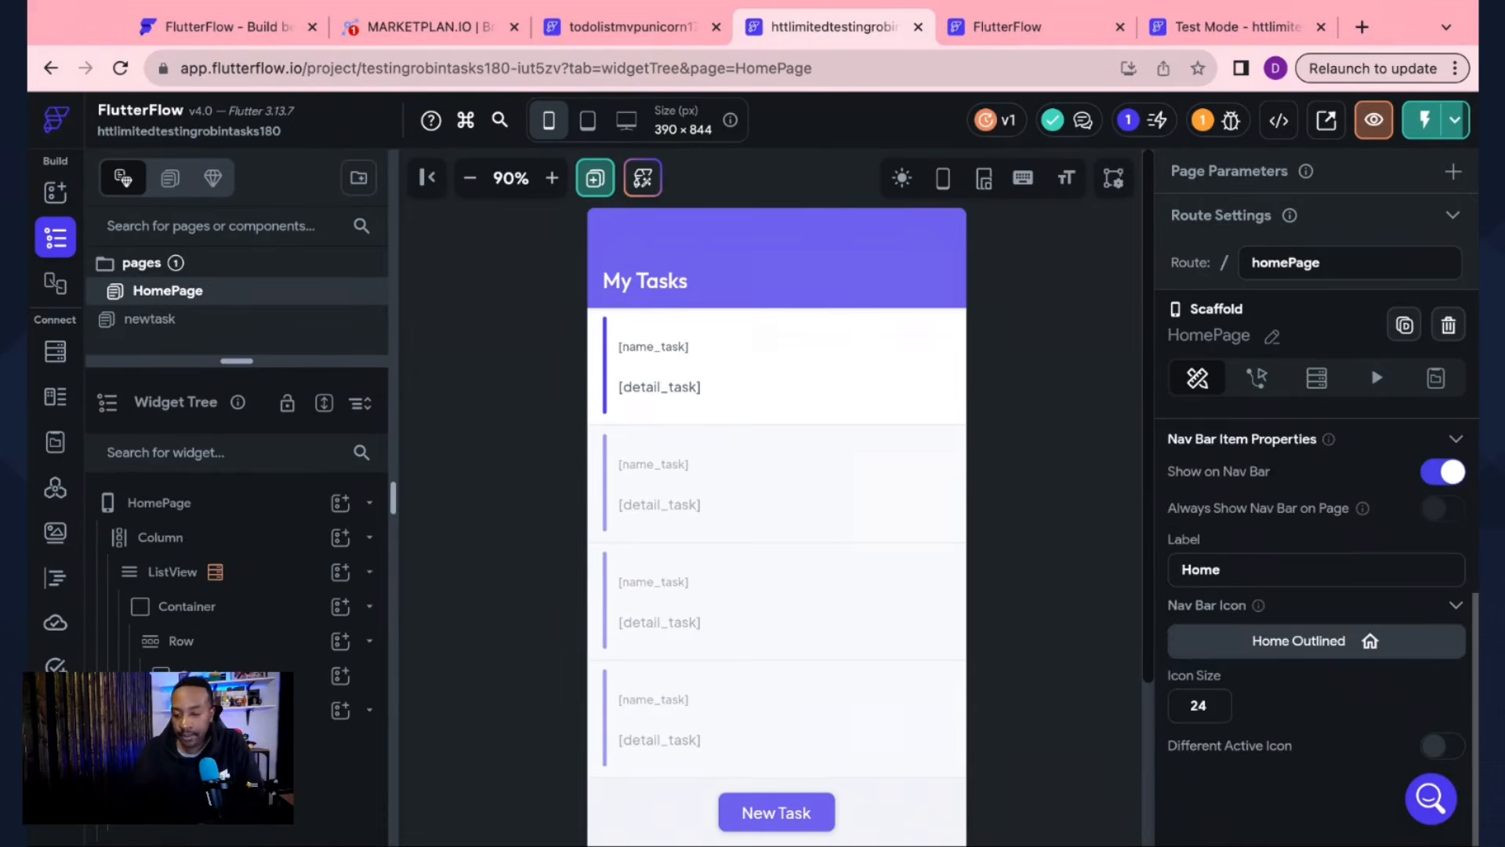
# Step: Toggle Show on Nav Bar off and on, and review the unchanged Home Outlined icon
pyautogui.click(1437, 559)
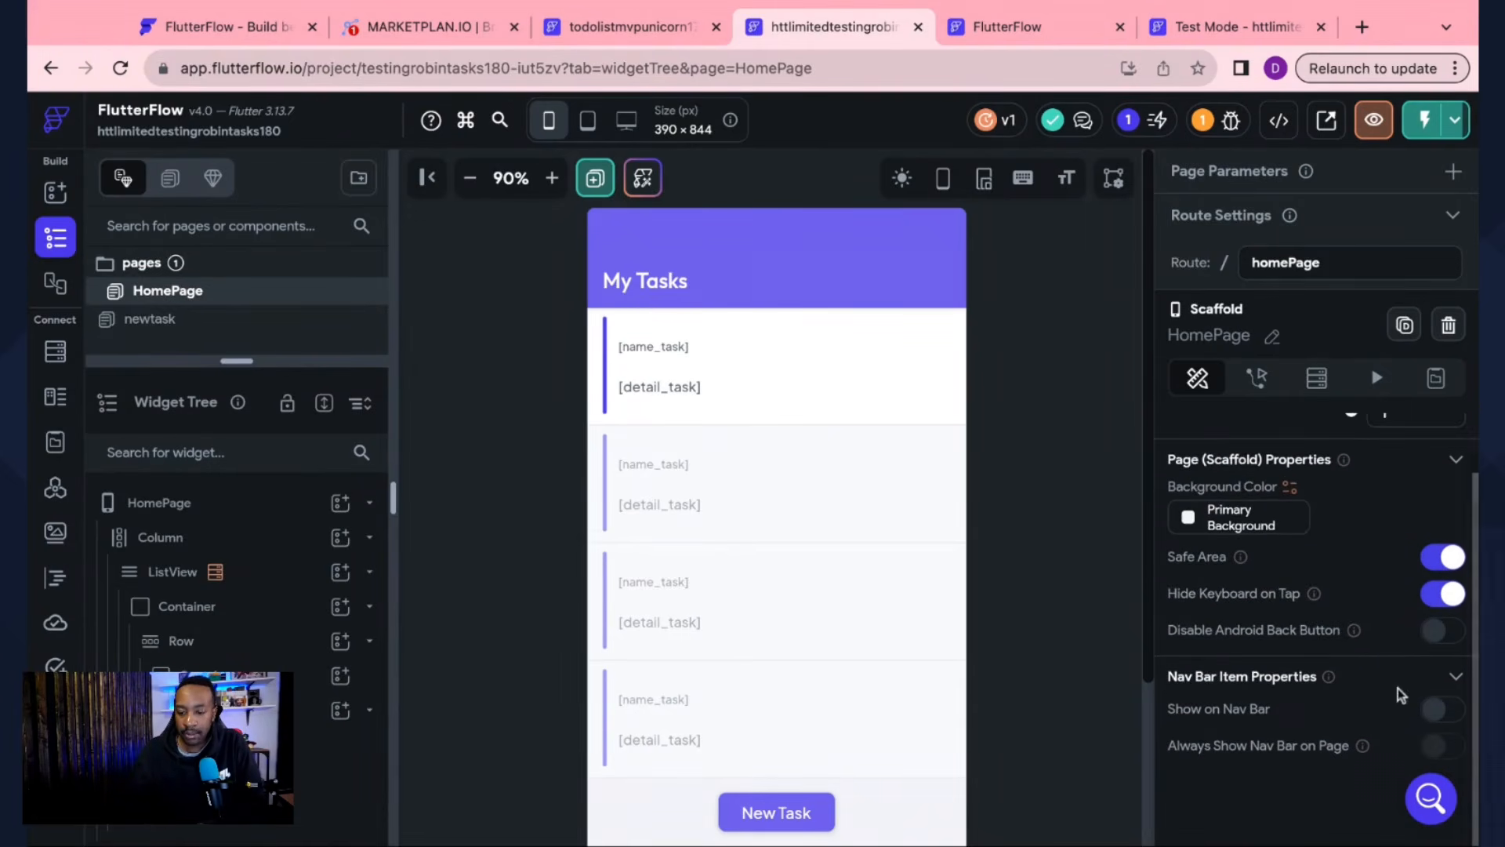
pyautogui.click(1437, 708)
pyautogui.scroll(-3, 1359, 690)
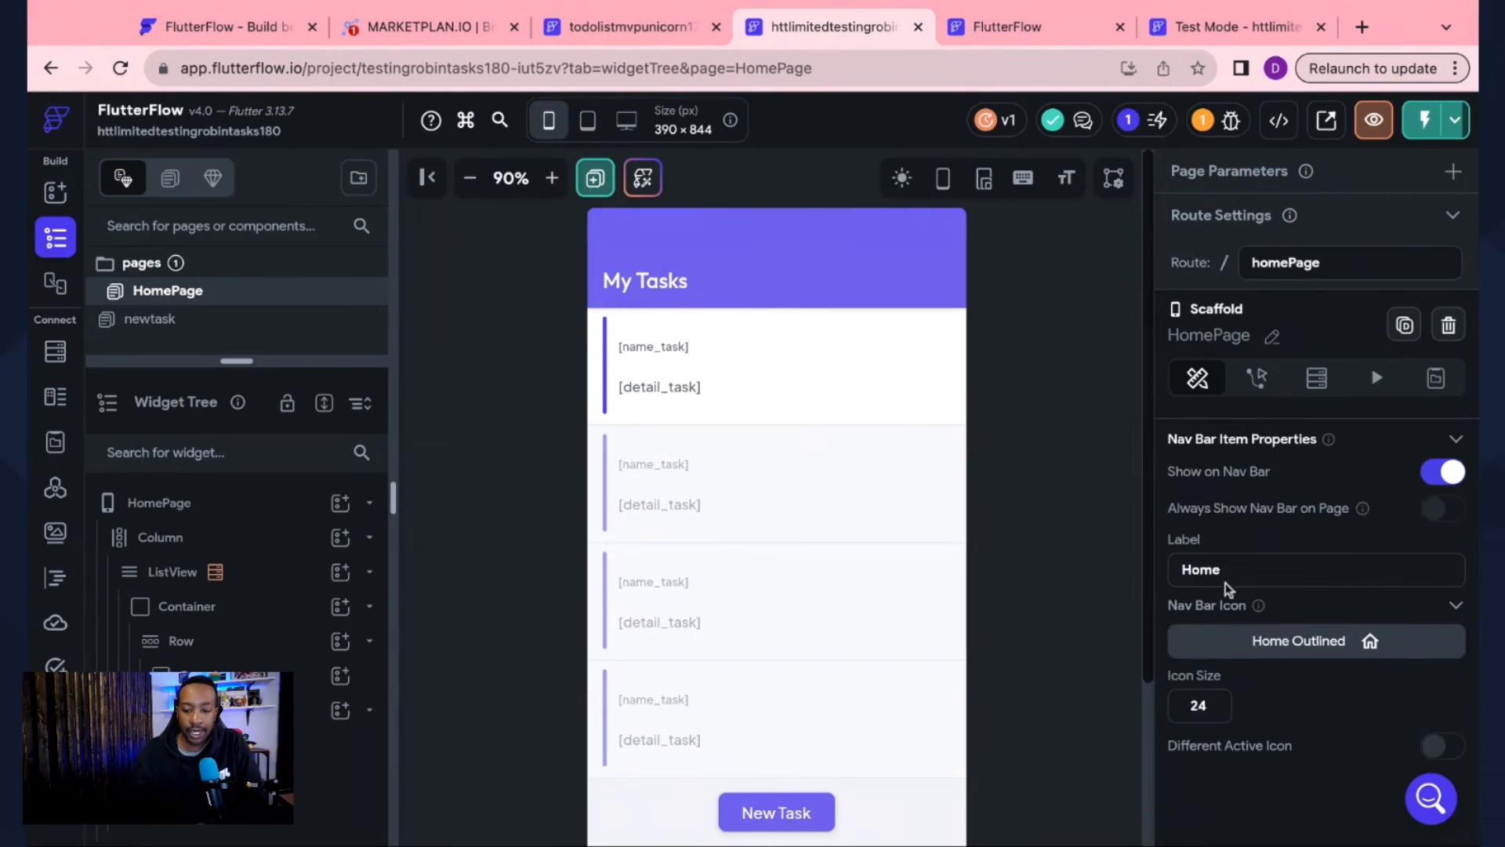
pyautogui.click(1364, 641)
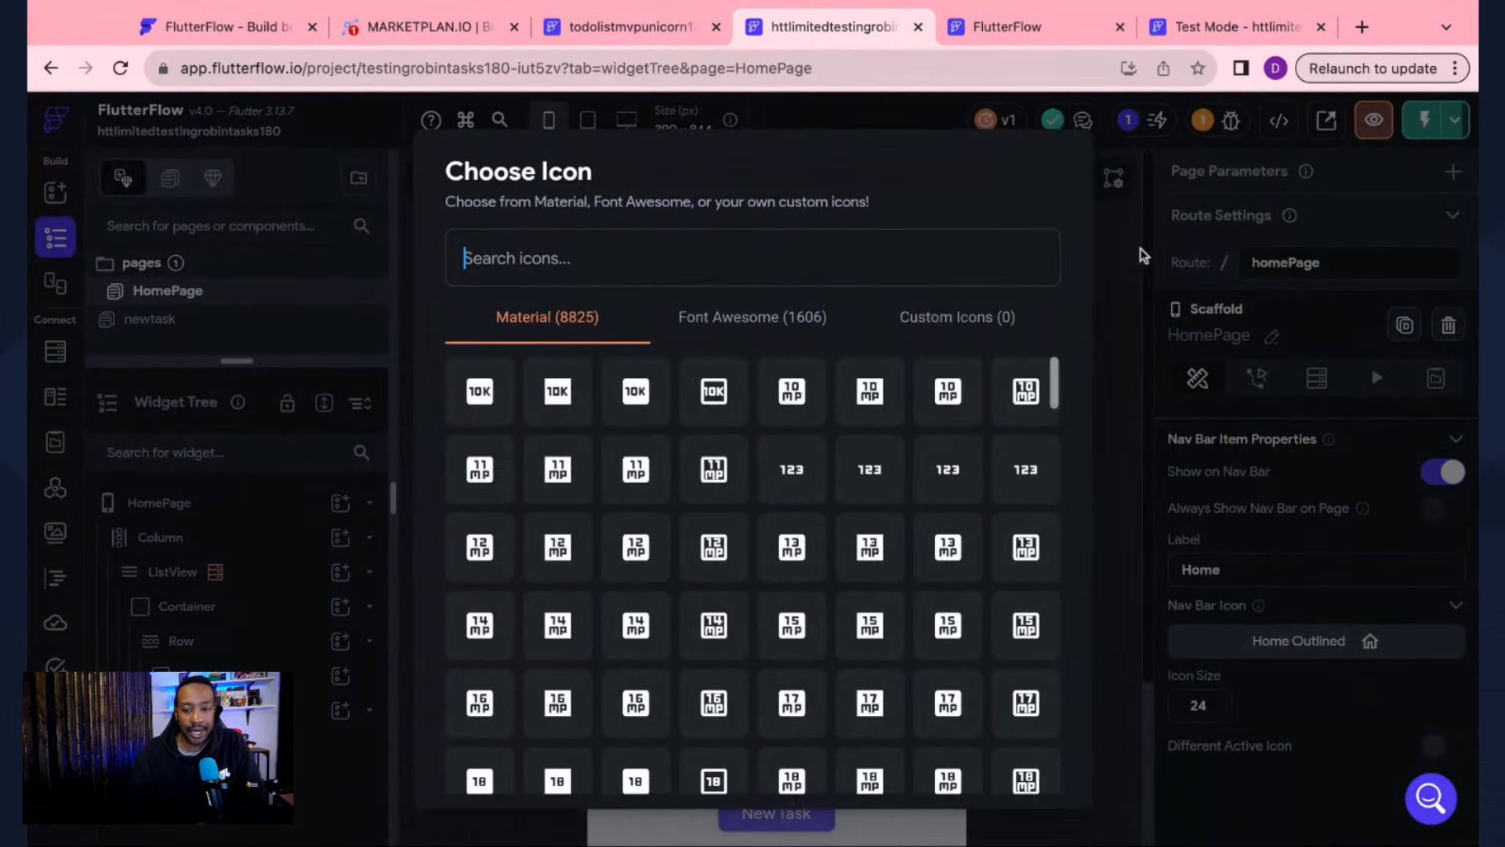
pyautogui.click(1117, 264)
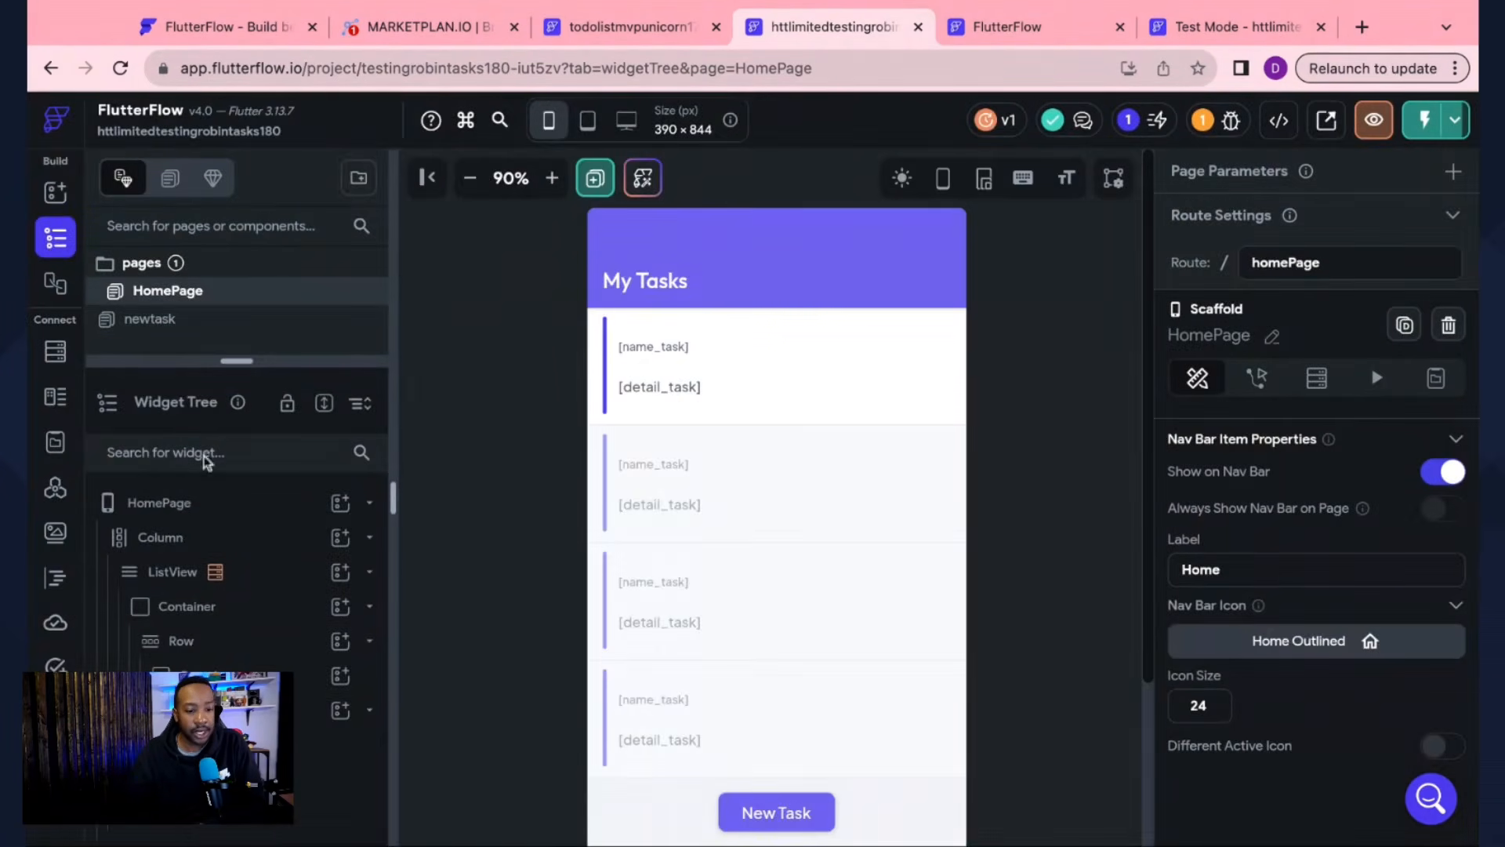
pyautogui.click(55, 781)
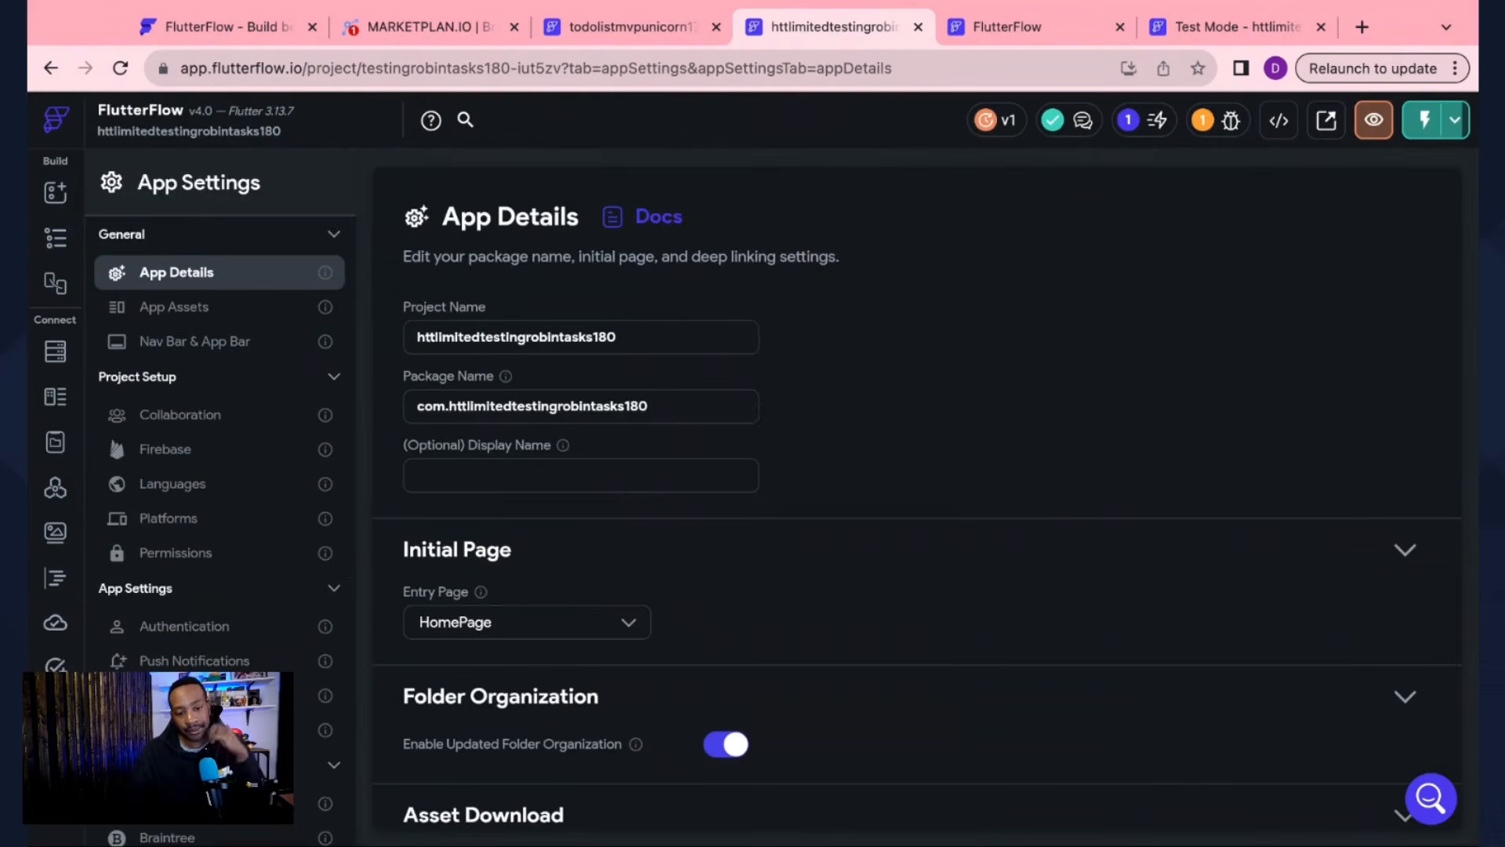
pyautogui.click(230, 345)
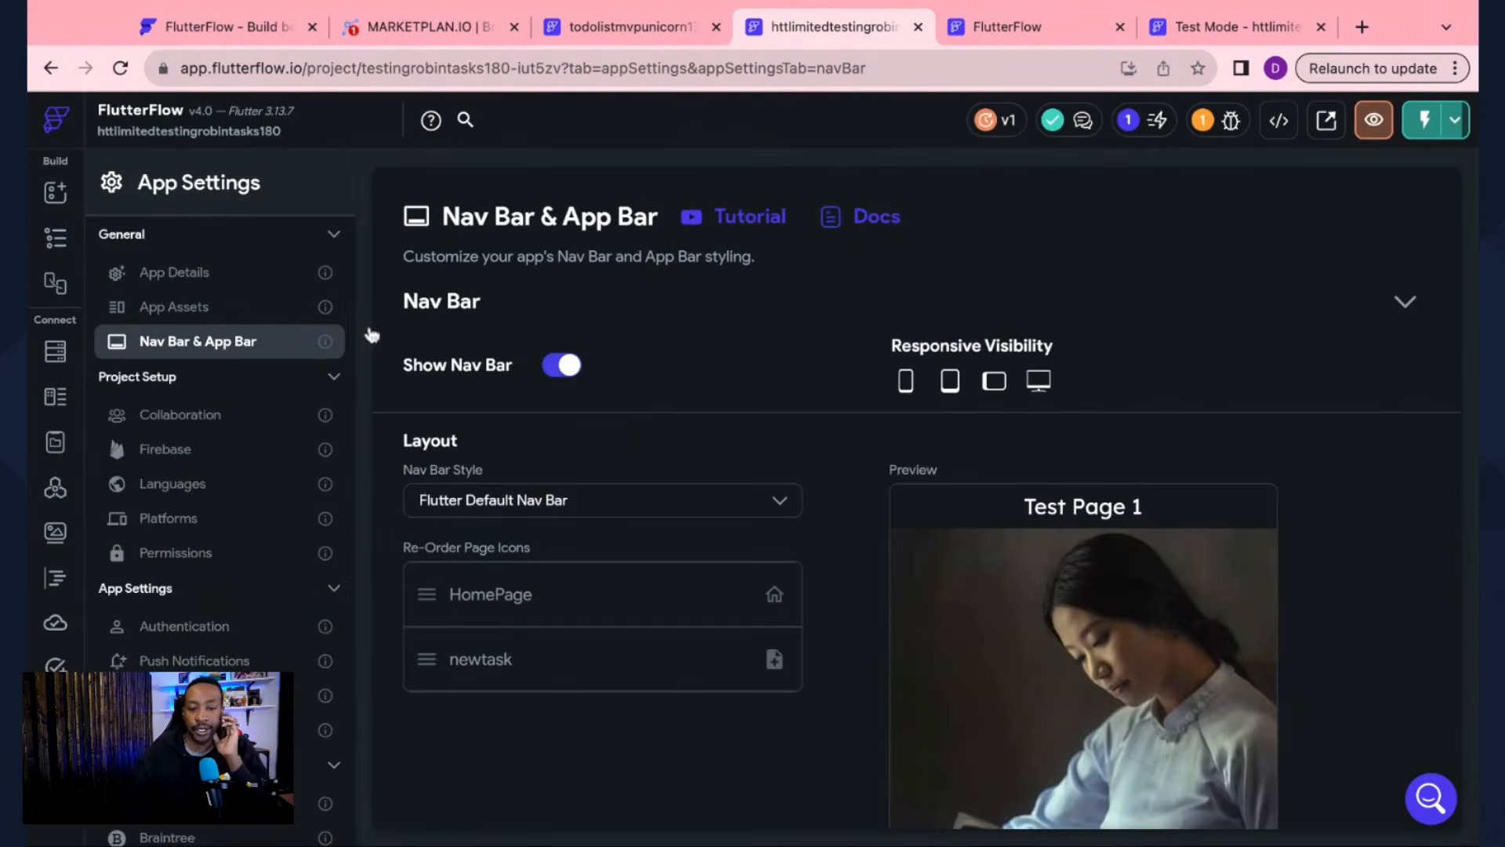
pyautogui.click(563, 369)
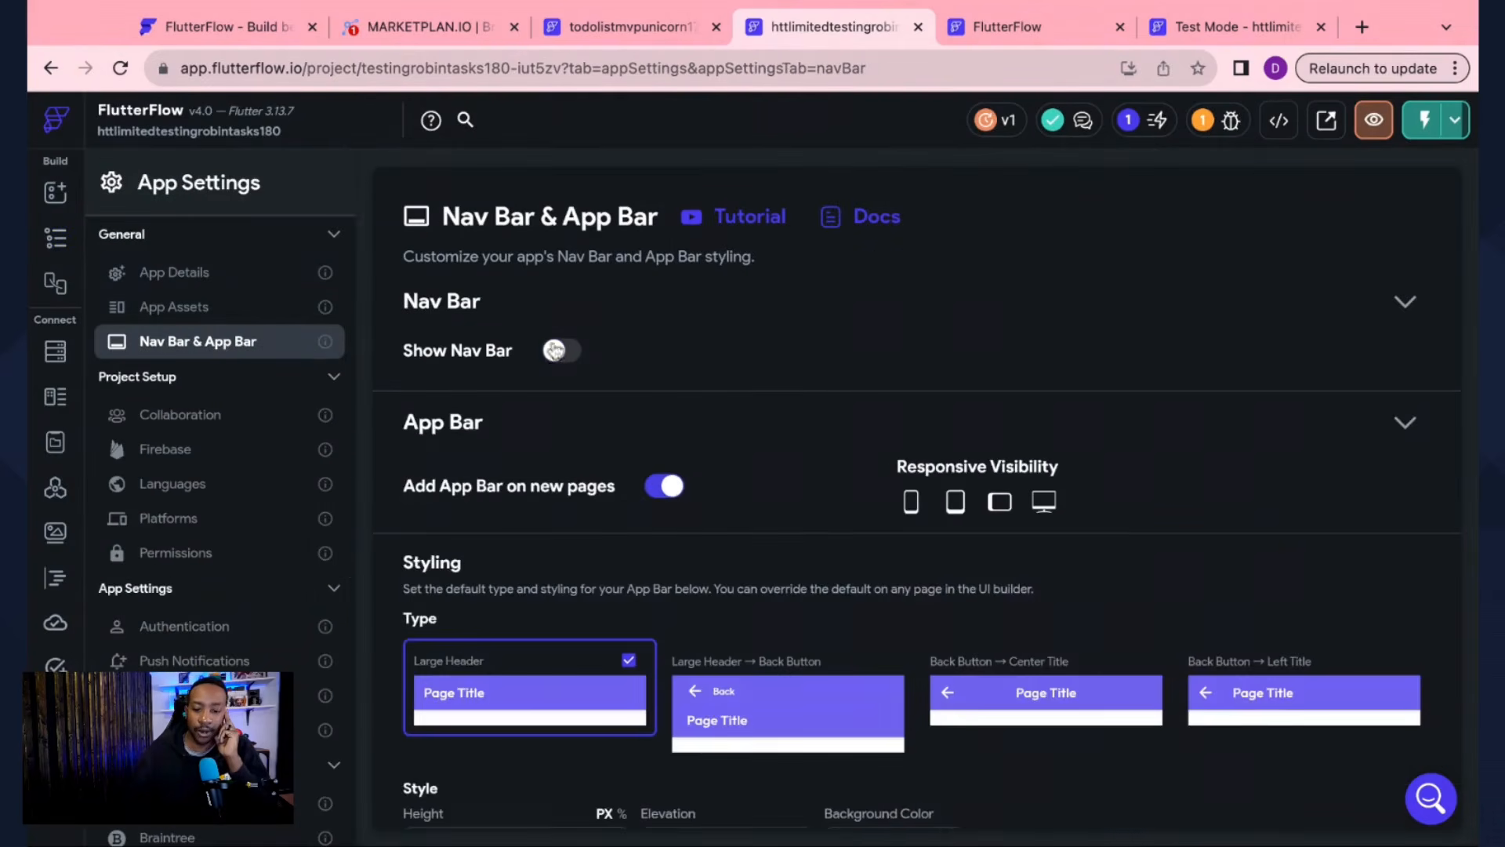
pyautogui.click(561, 366)
pyautogui.scroll(-3, 727, 416)
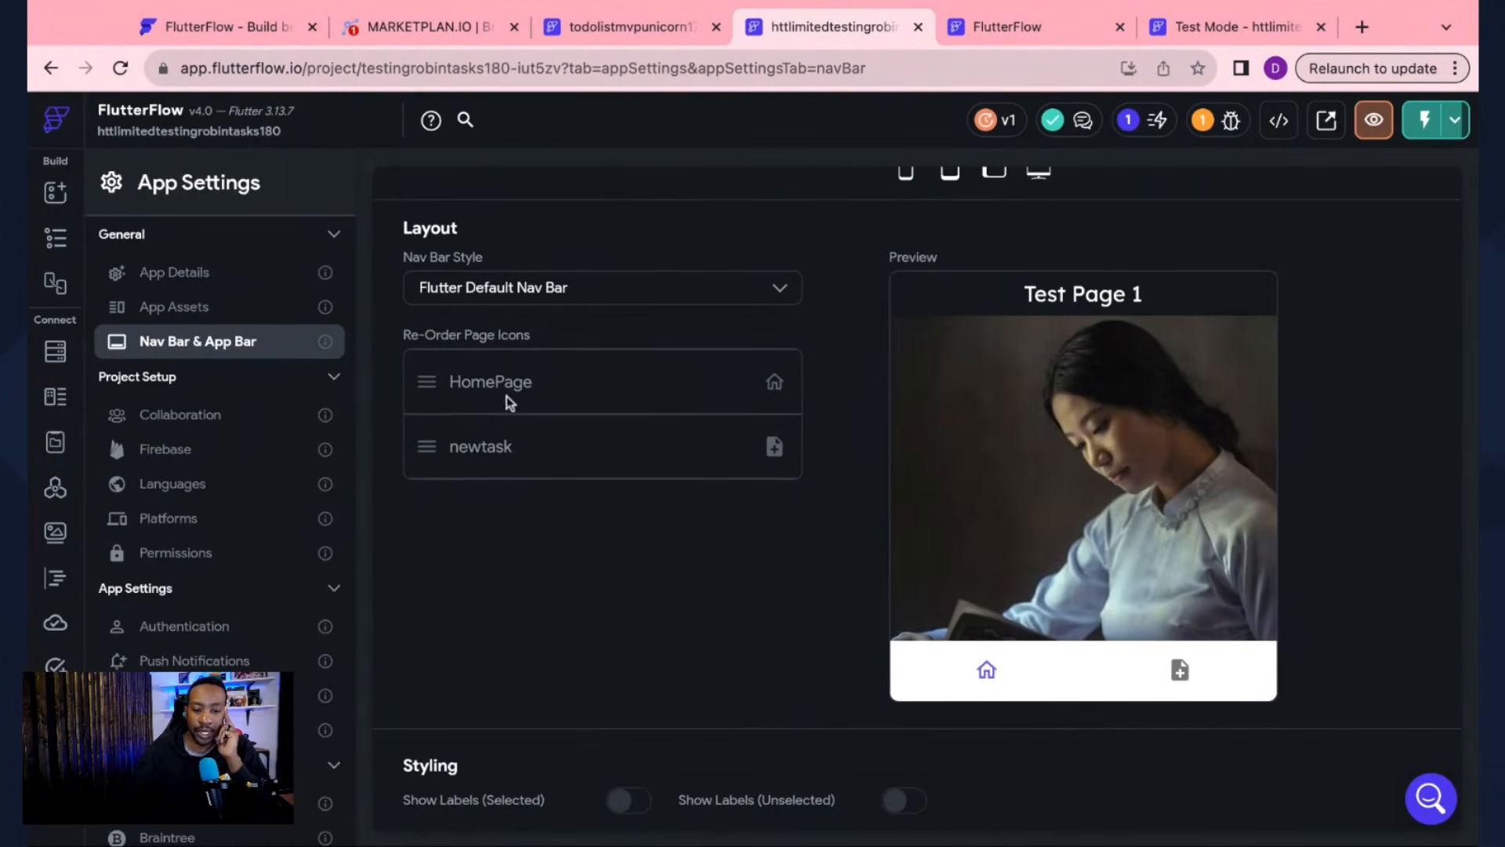
pyautogui.scroll(3, 536, 469)
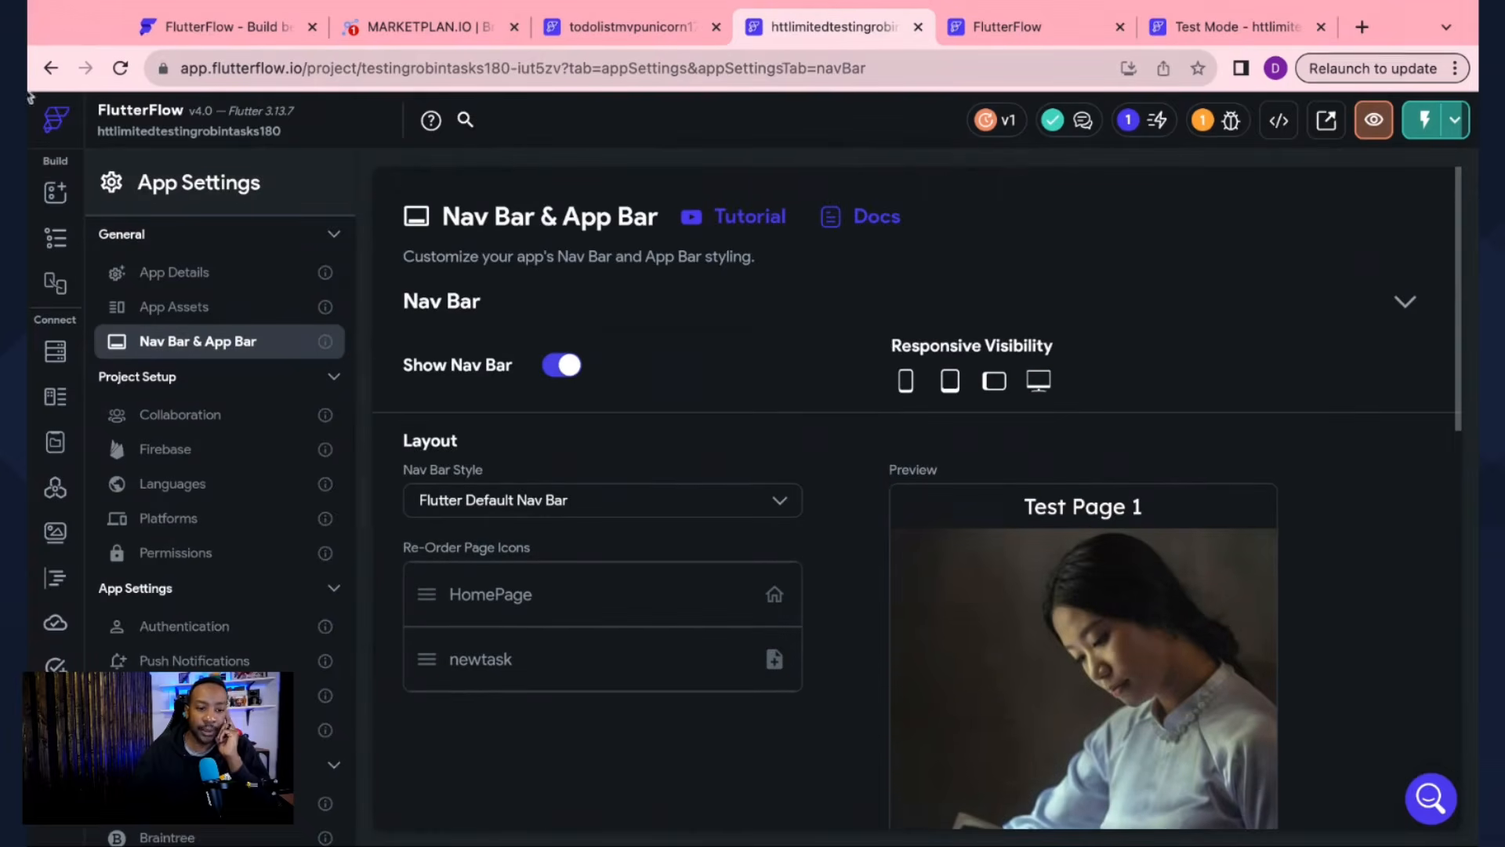
pyautogui.click(56, 242)
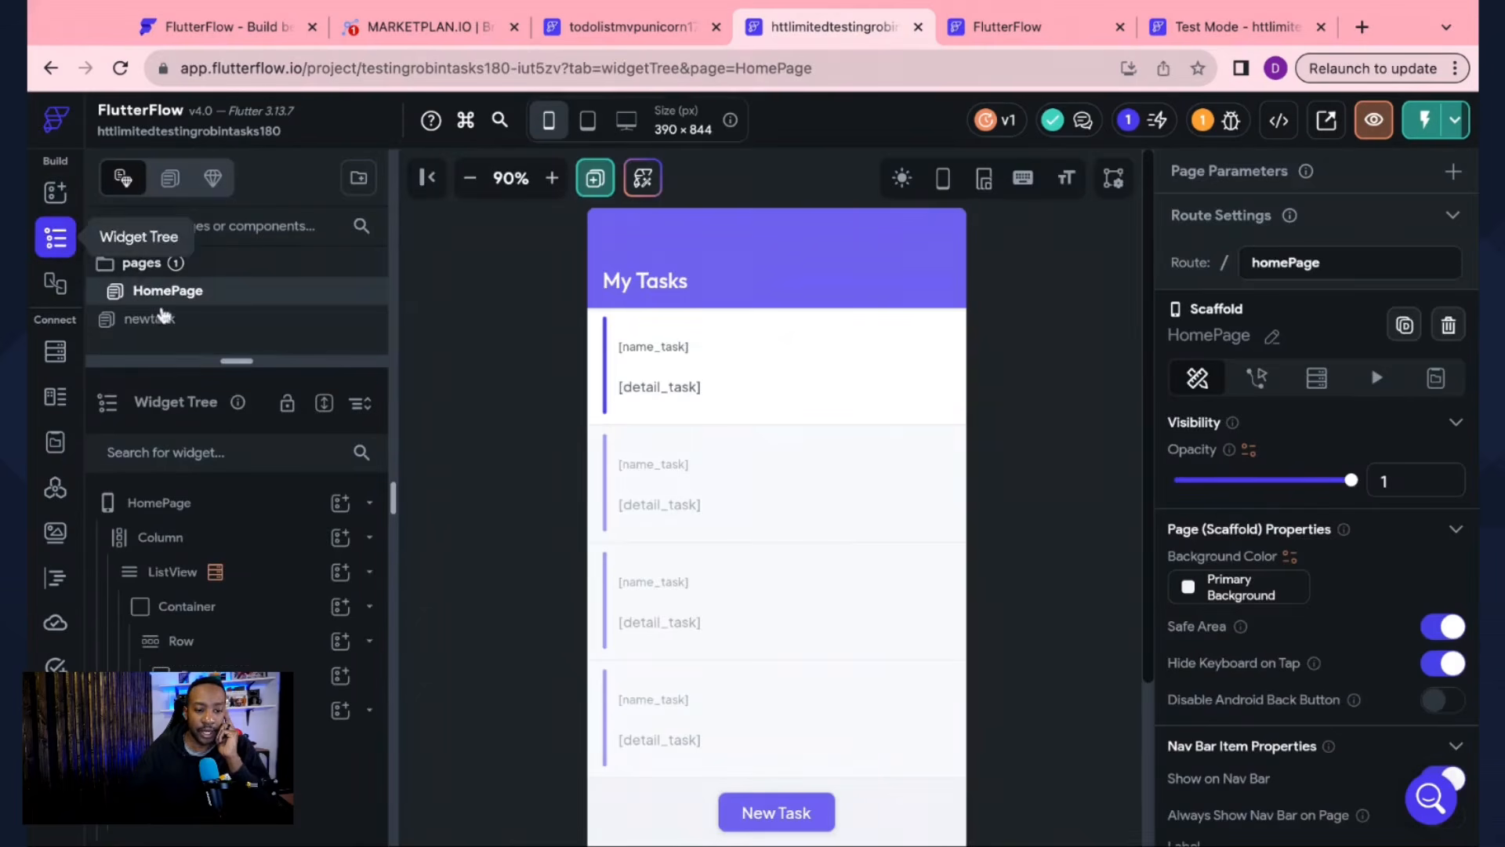
# Step: Replace the newtask page's Note Add nav icon with add_box, found by searching 'add'
pyautogui.click(157, 320)
pyautogui.scroll(-5, 1286, 425)
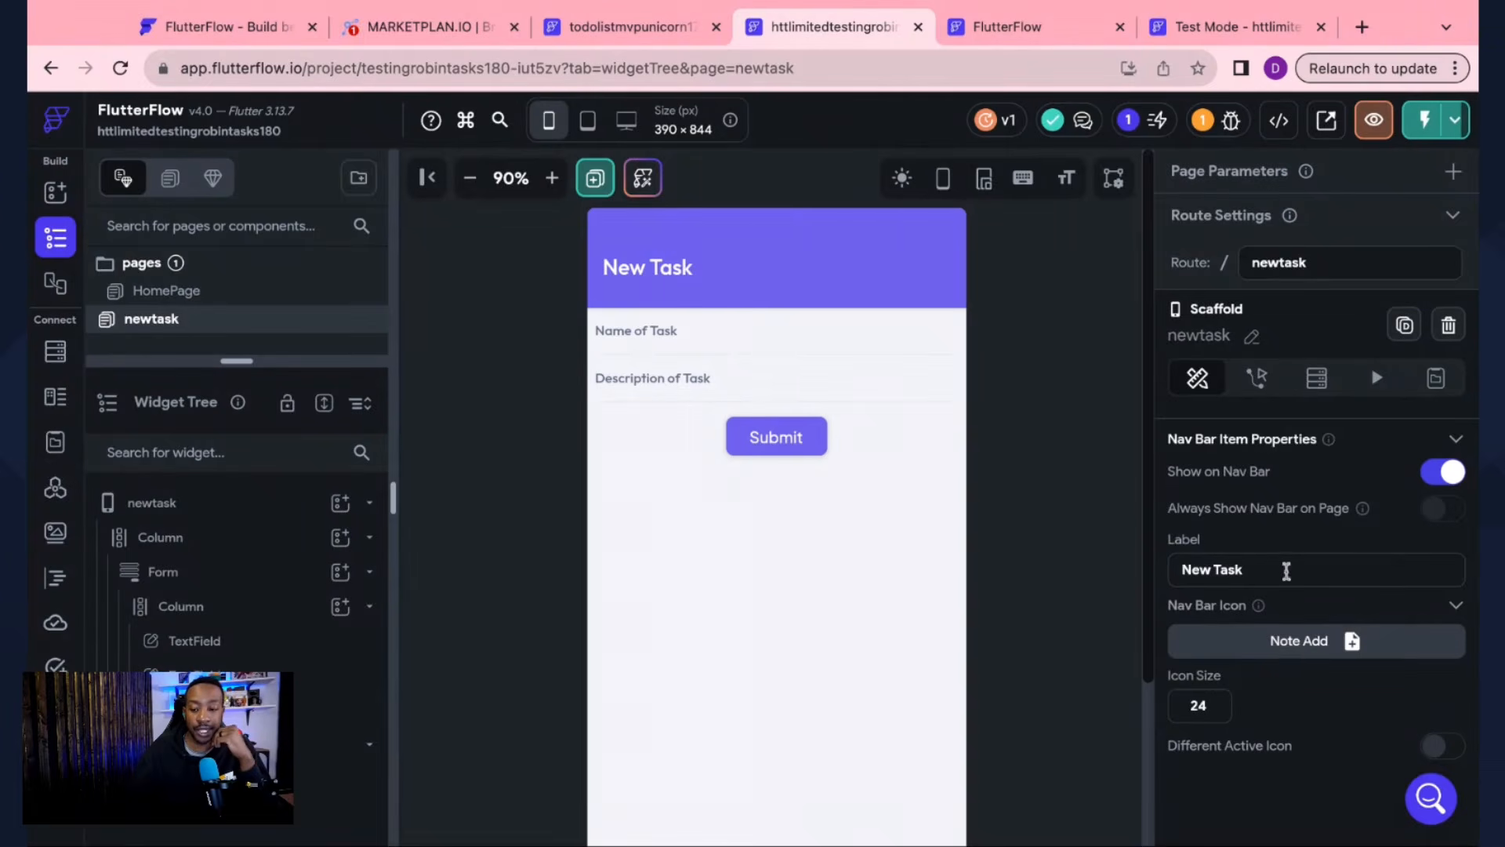
pyautogui.click(1350, 640)
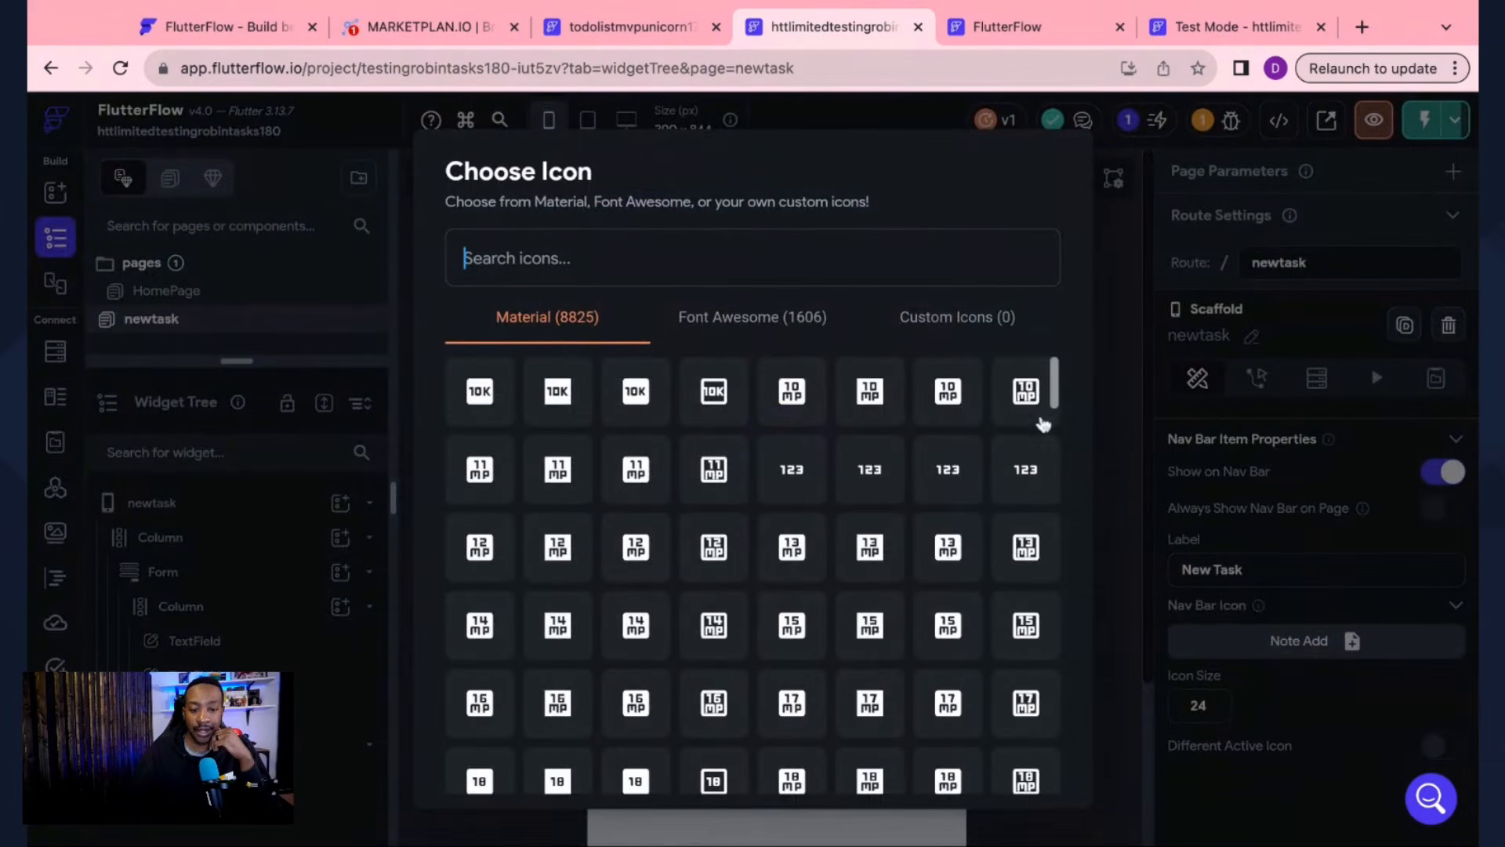
pyautogui.write('add')
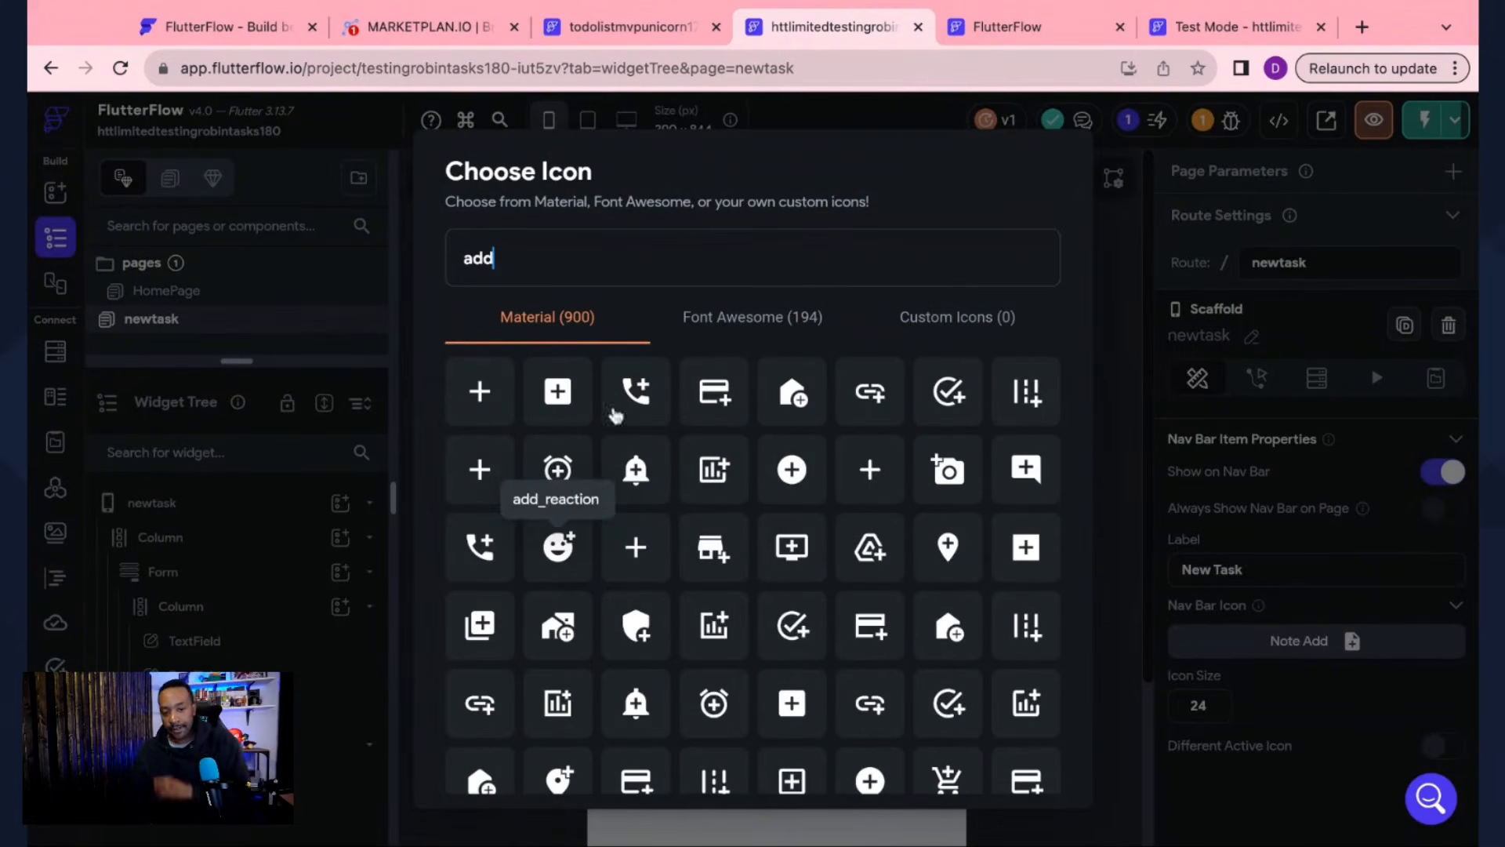
pyautogui.click(558, 391)
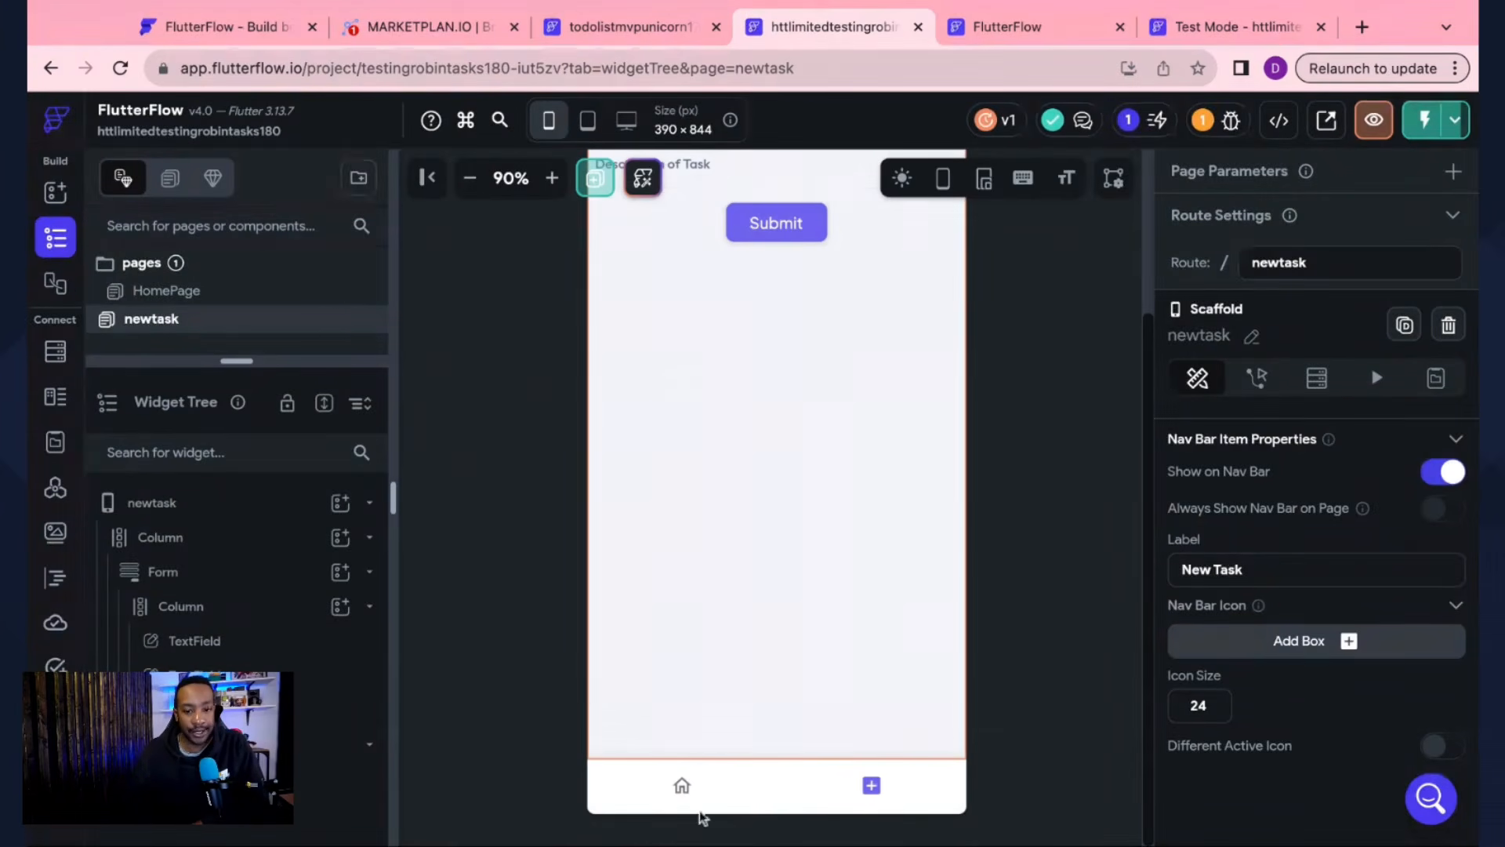
pyautogui.scroll(3, 728, 723)
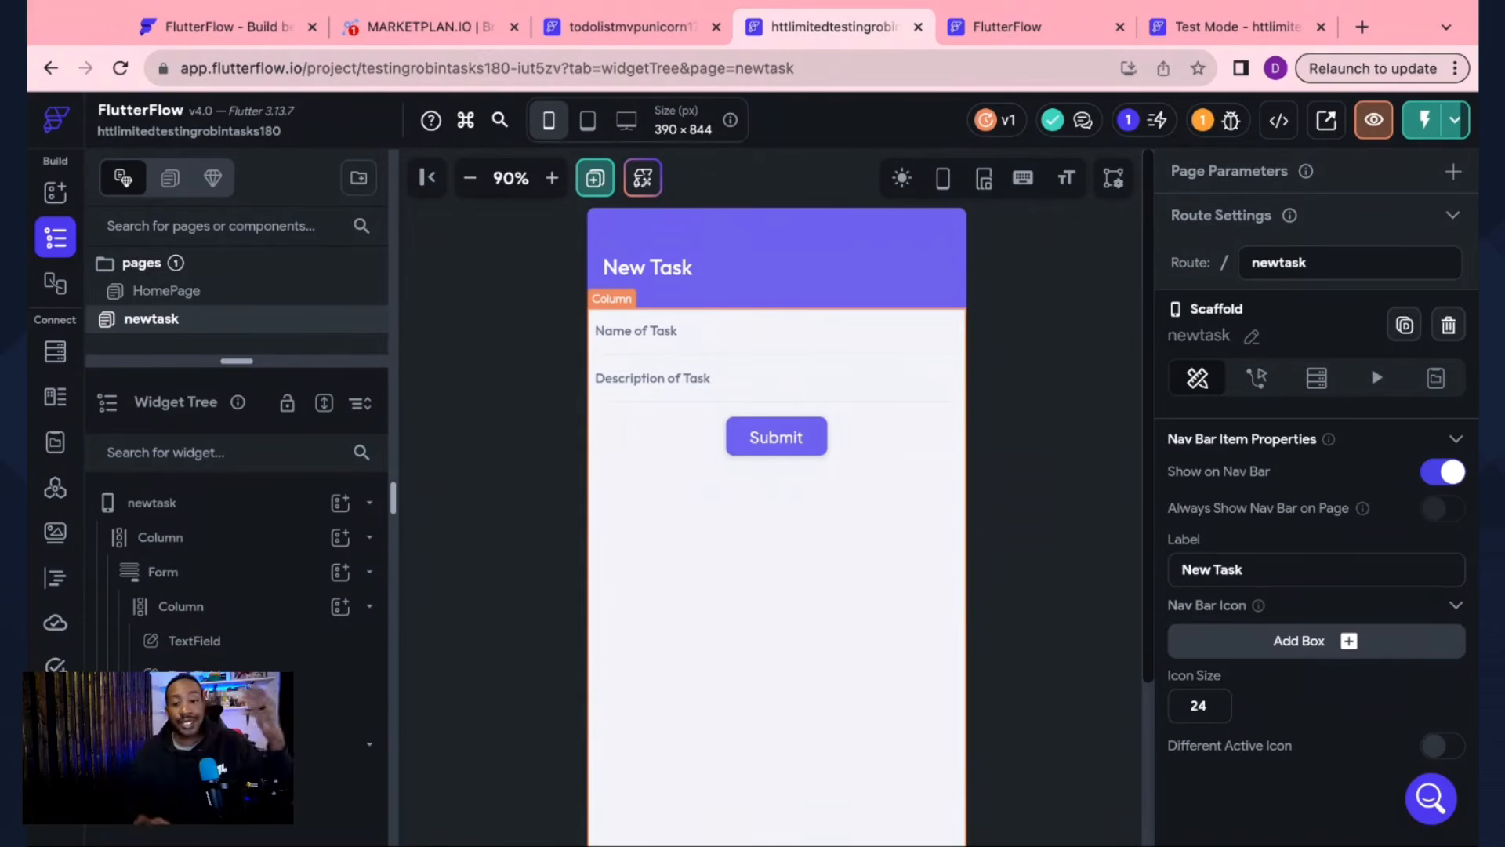
# Step: Switch to the Test Mode tab to view the running app's My Tasks list
pyautogui.click(1242, 32)
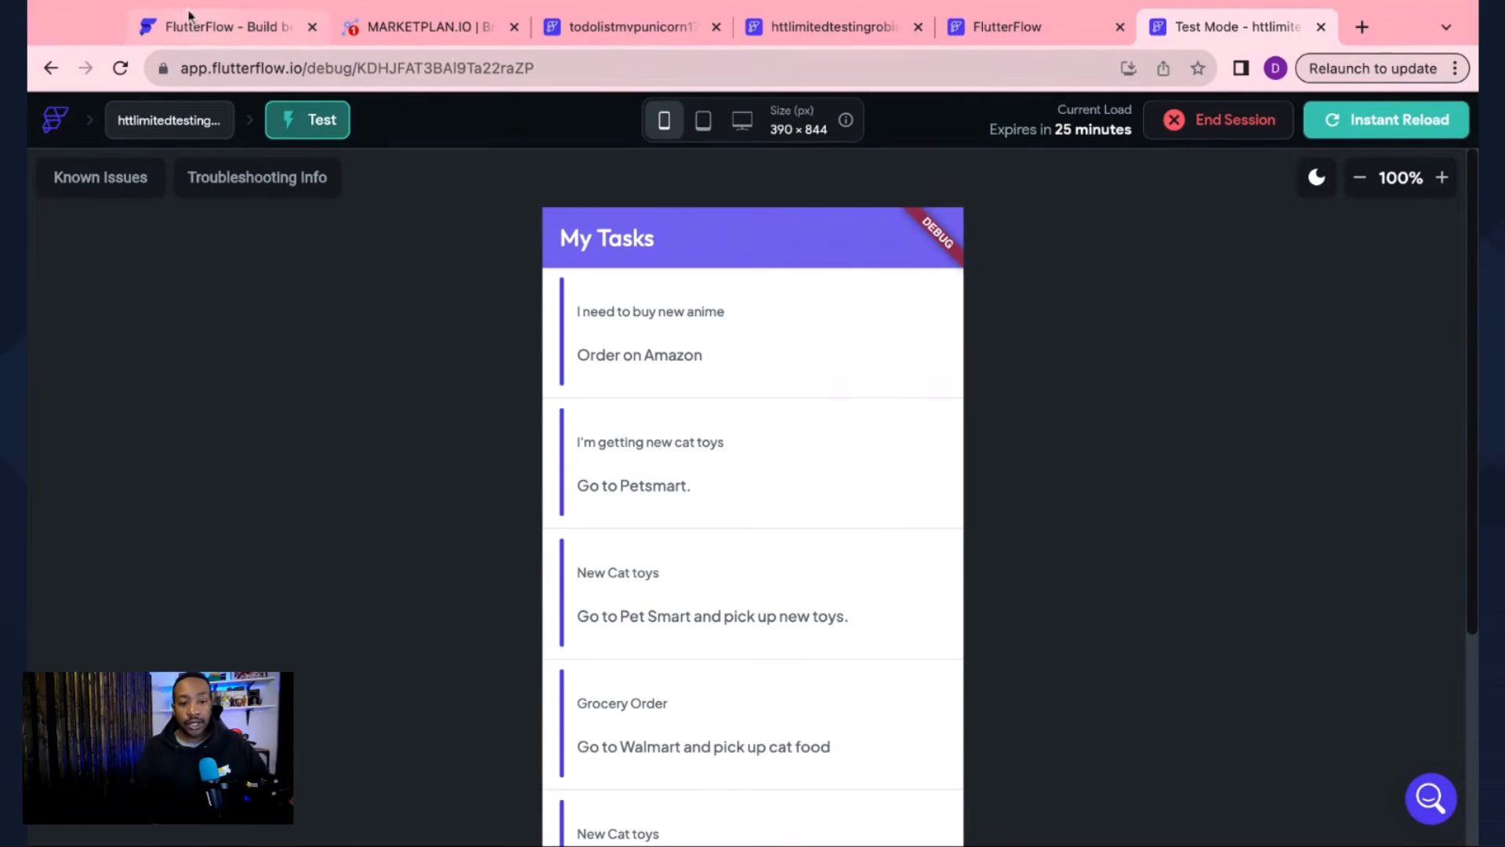
# Step: Review the Basic Task App To Do planning notes in MarketPlan.io, then close them
pyautogui.click(394, 26)
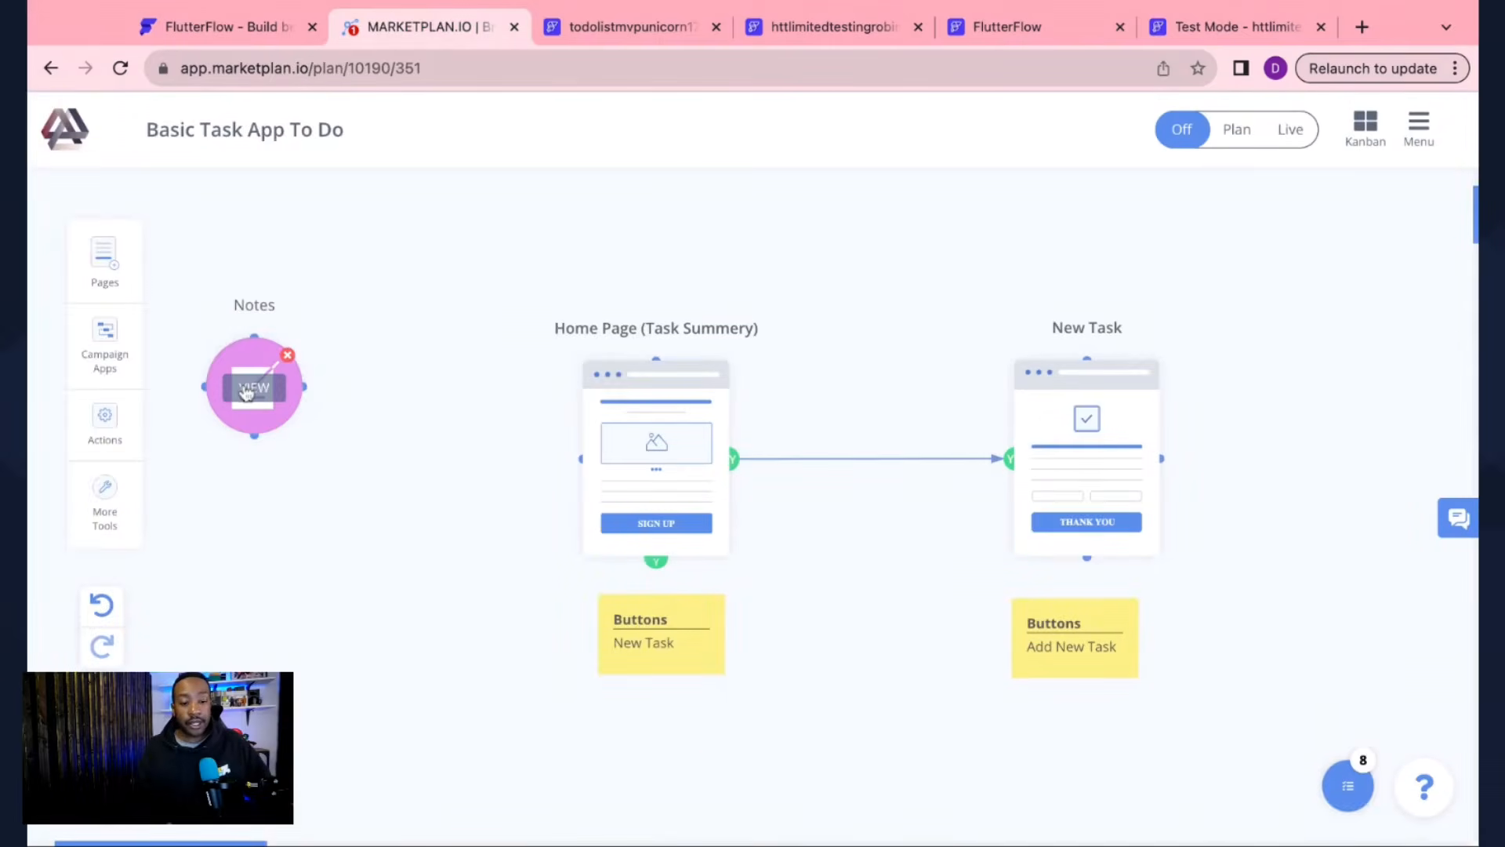
pyautogui.click(247, 389)
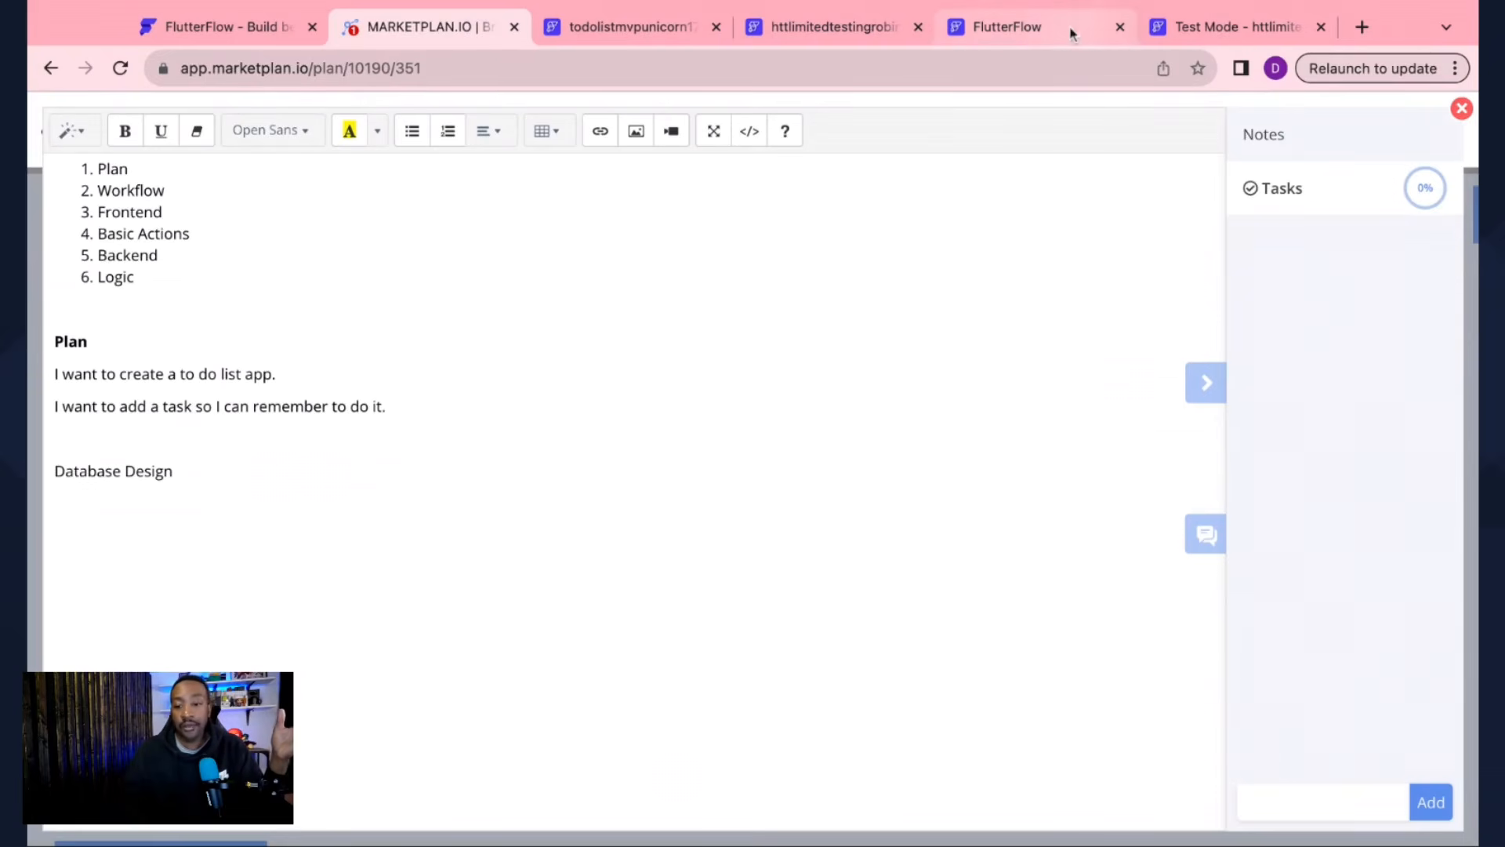
pyautogui.click(1461, 108)
# Step: Return to the newtask editor and check Project Issues shows zero errors and one warning
pyautogui.click(1011, 27)
pyautogui.click(866, 30)
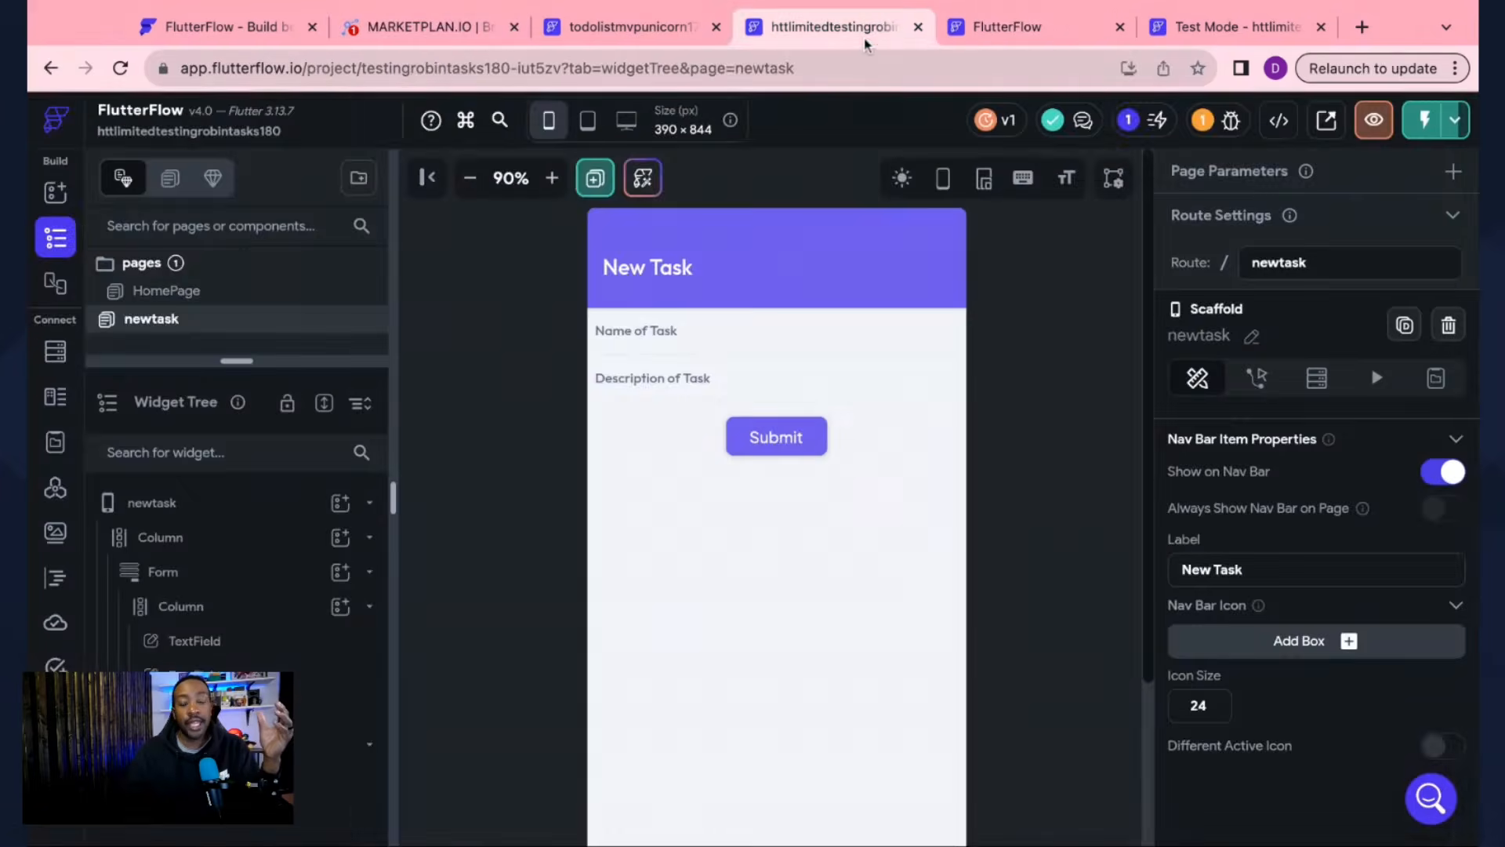
pyautogui.click(1231, 124)
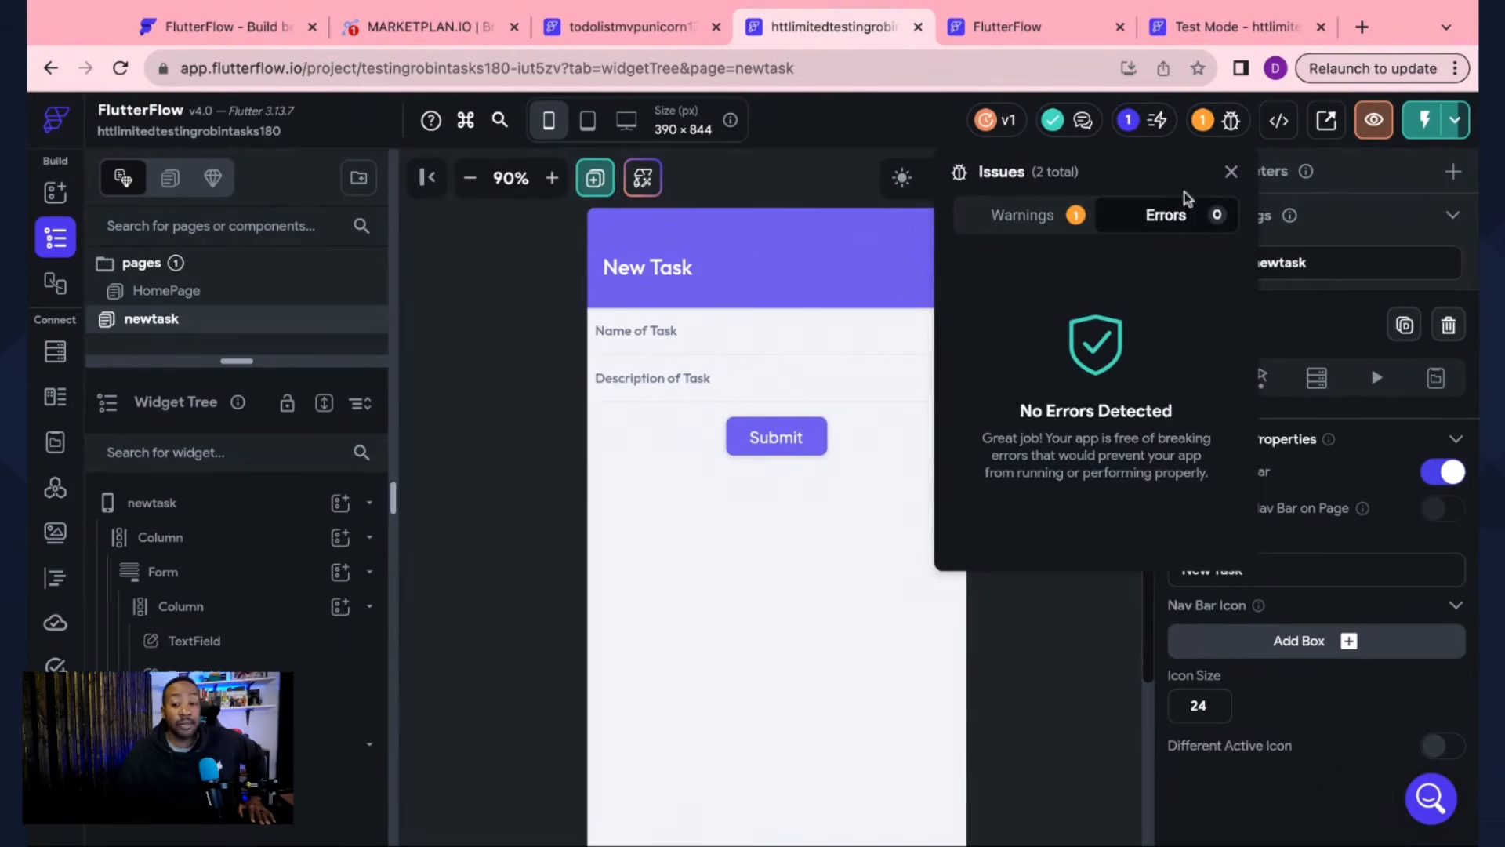
pyautogui.click(1221, 126)
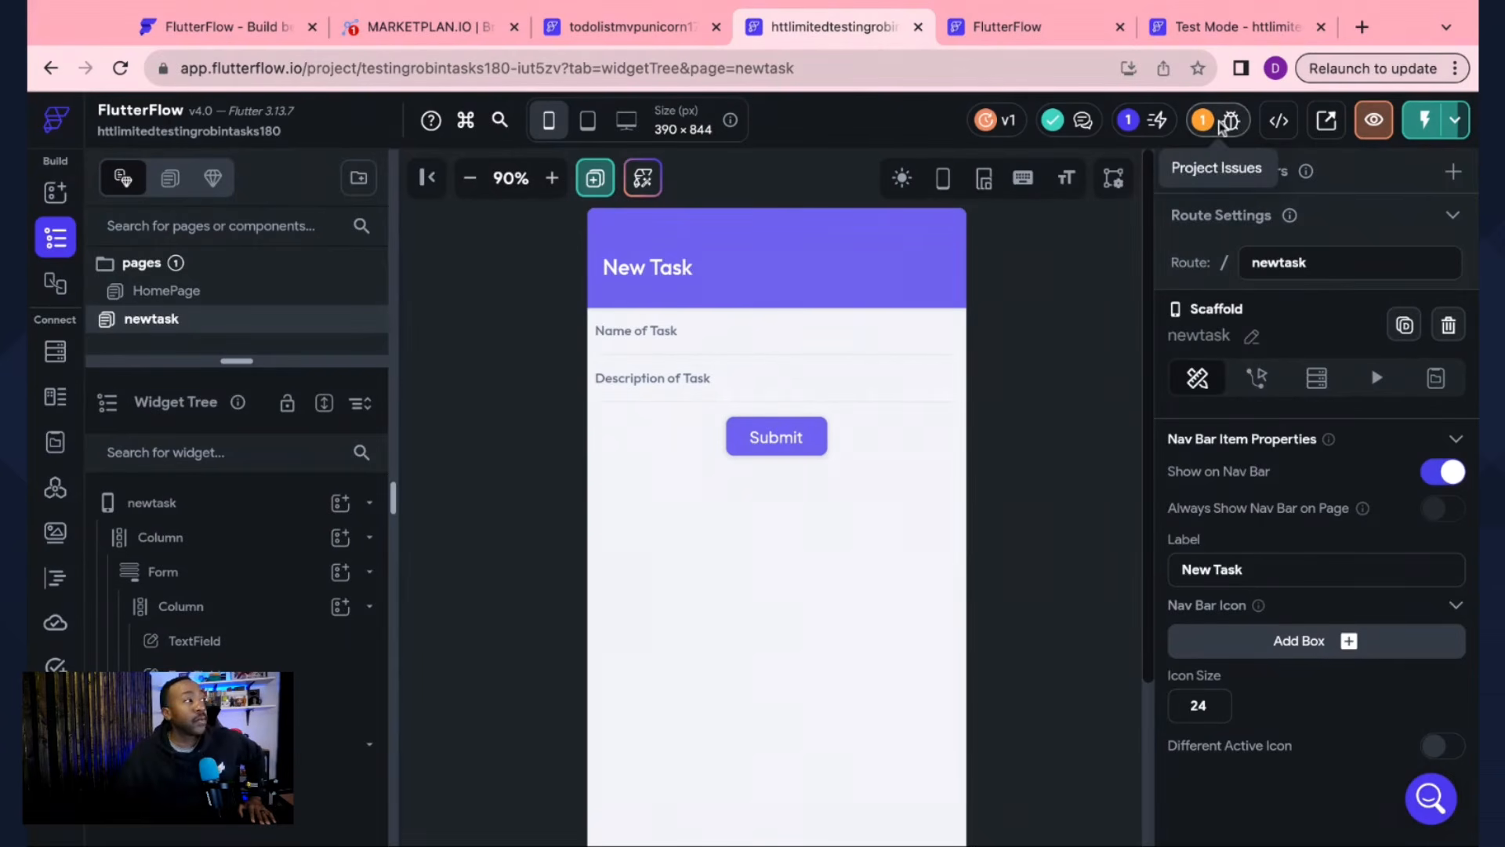